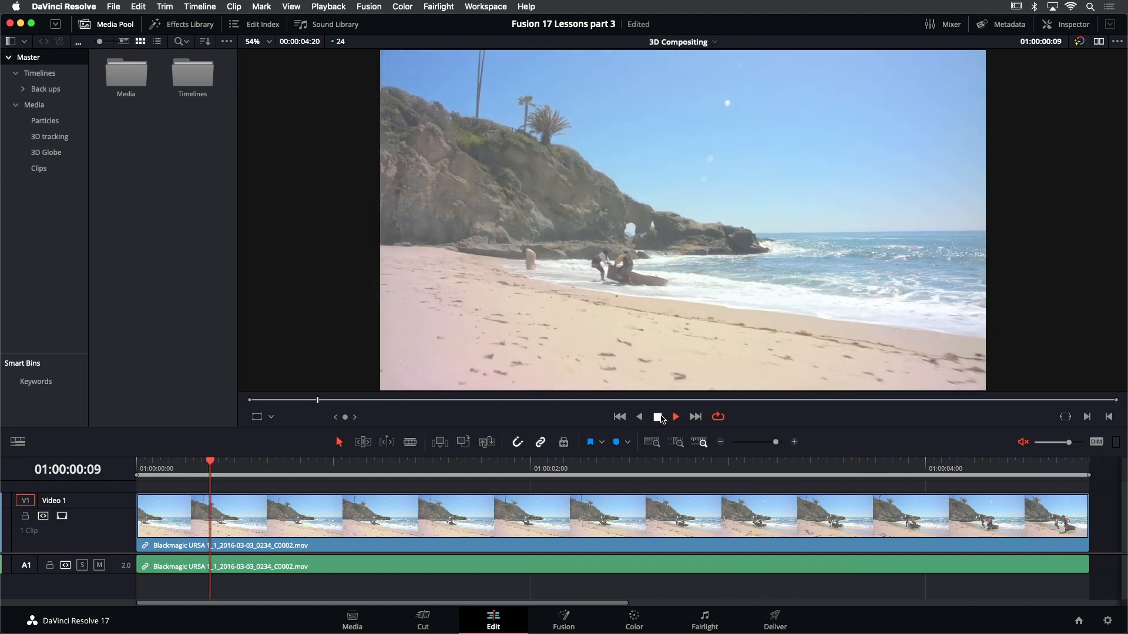
Return to the start of the beach clip, open it on the Fusion page and show only one viewer
{"action": "left_click", "coordinate": [624, 417]}
{"action": "left_click", "coordinate": [563, 620]}
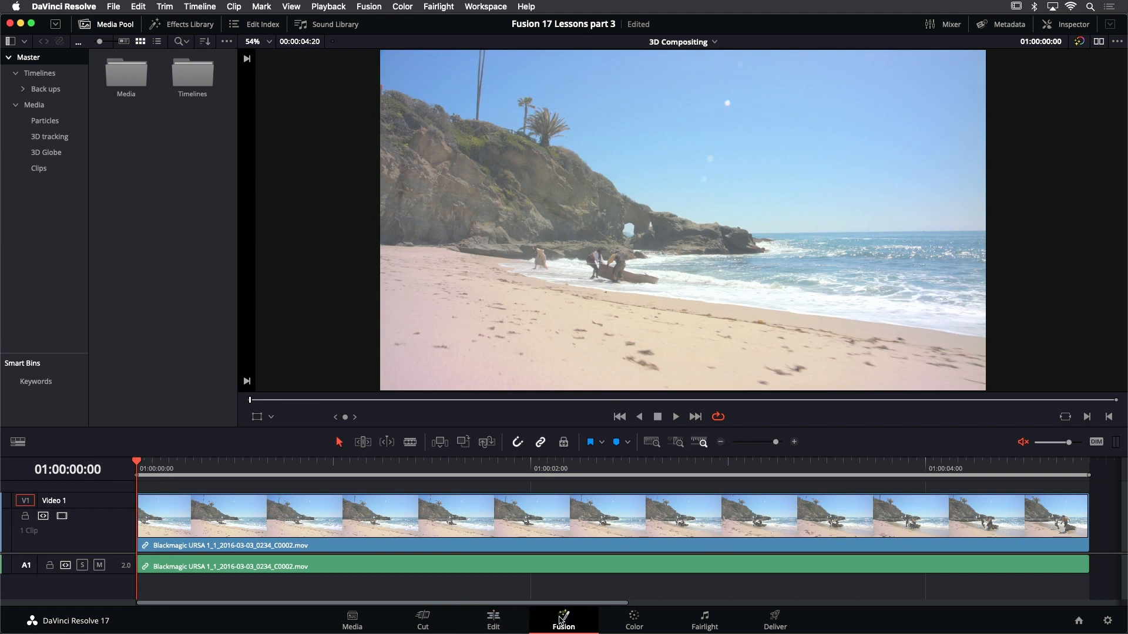
{"action": "left_click_drag", "start_coordinate": [253, 506], "coordinate": [401, 500]}
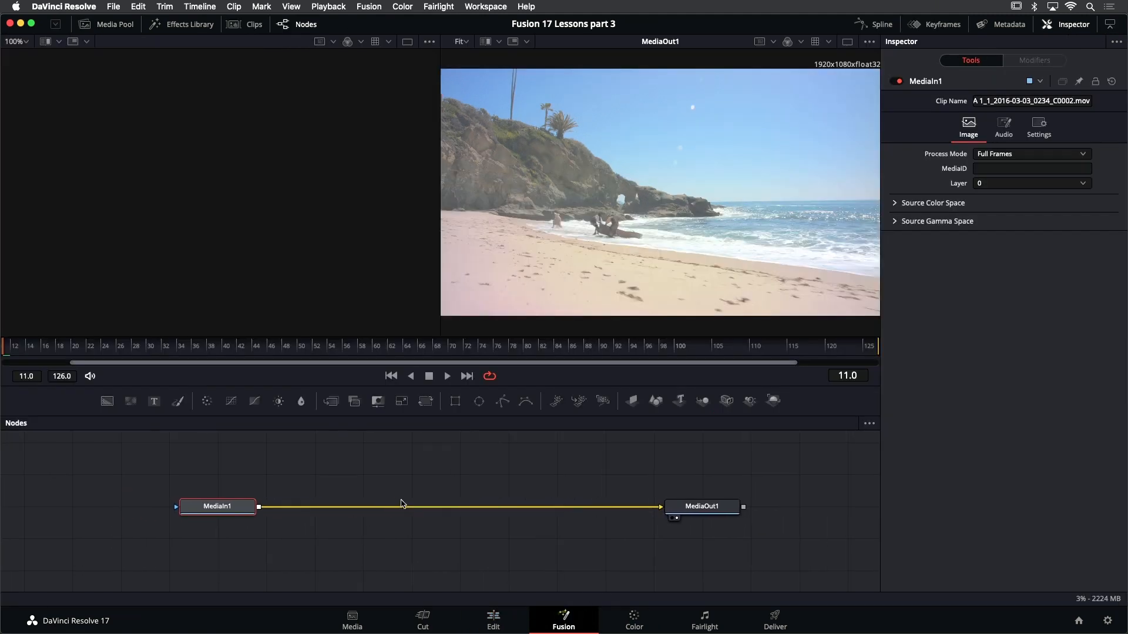
{"action": "left_click", "coordinate": [847, 43]}
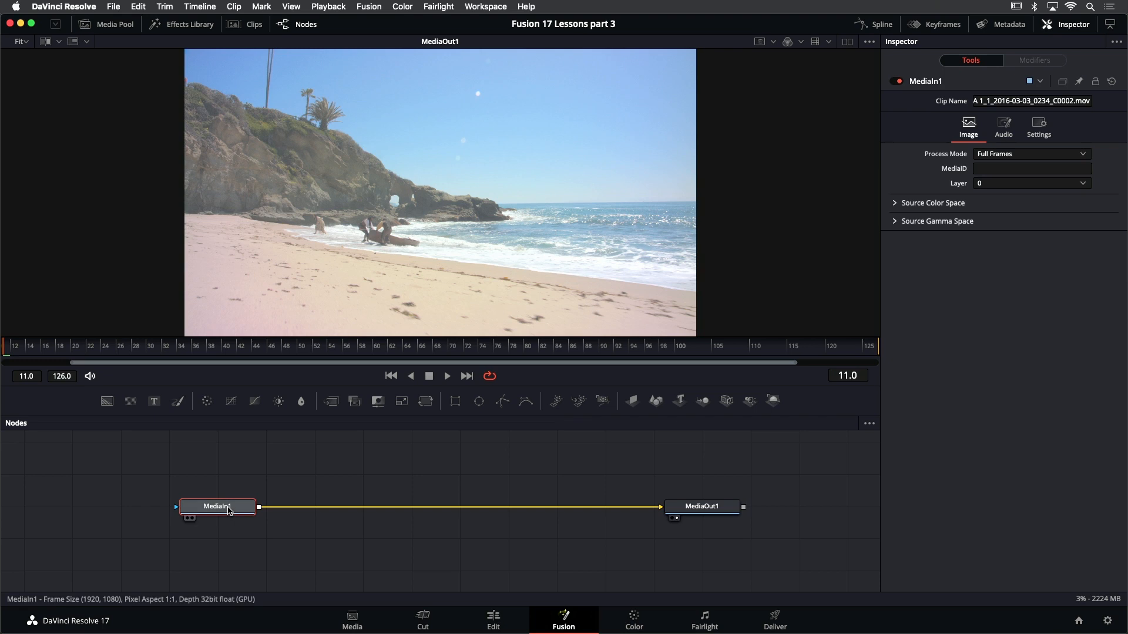
Rename the MediaIn1 node to PLATE
{"action": "key", "text": "F2"}
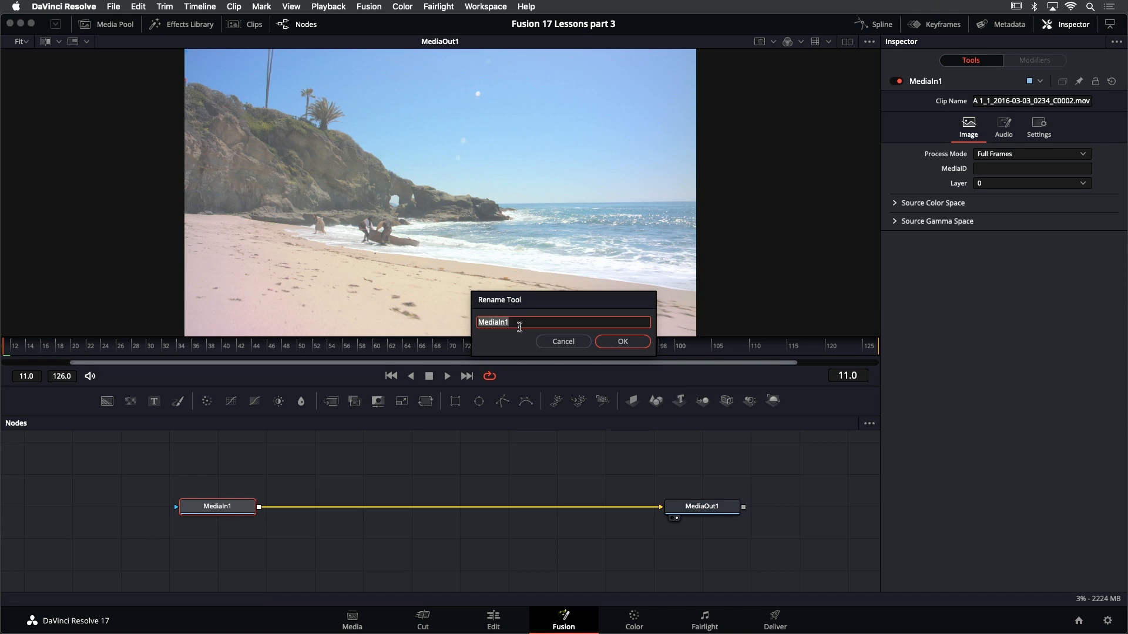
{"action": "key", "text": "Return"}
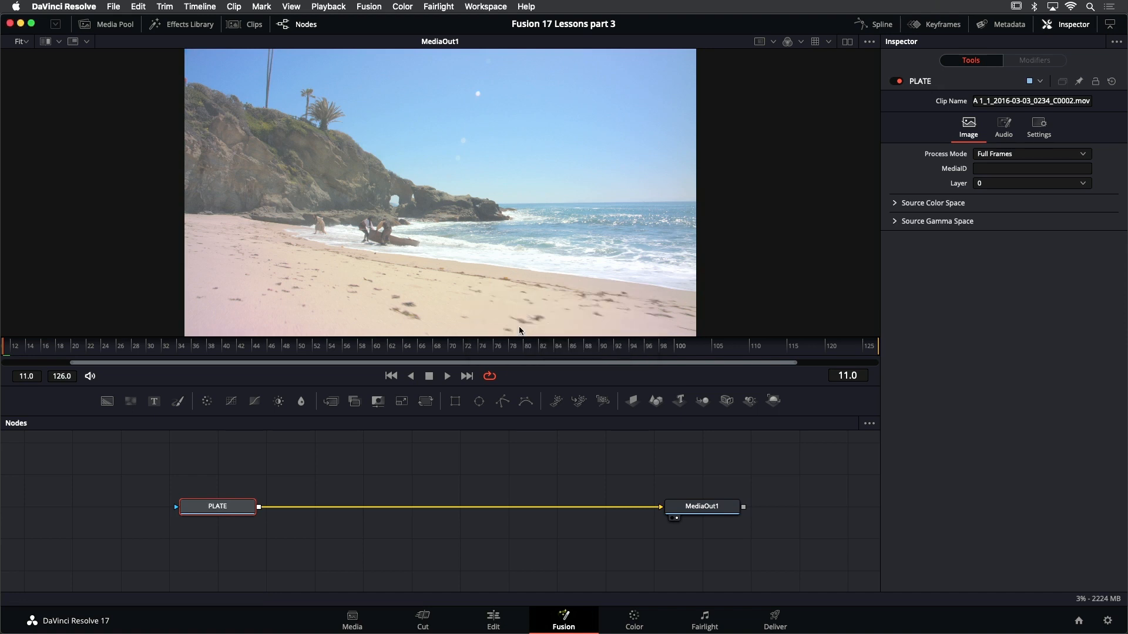
{"action": "left_click", "coordinate": [441, 466]}
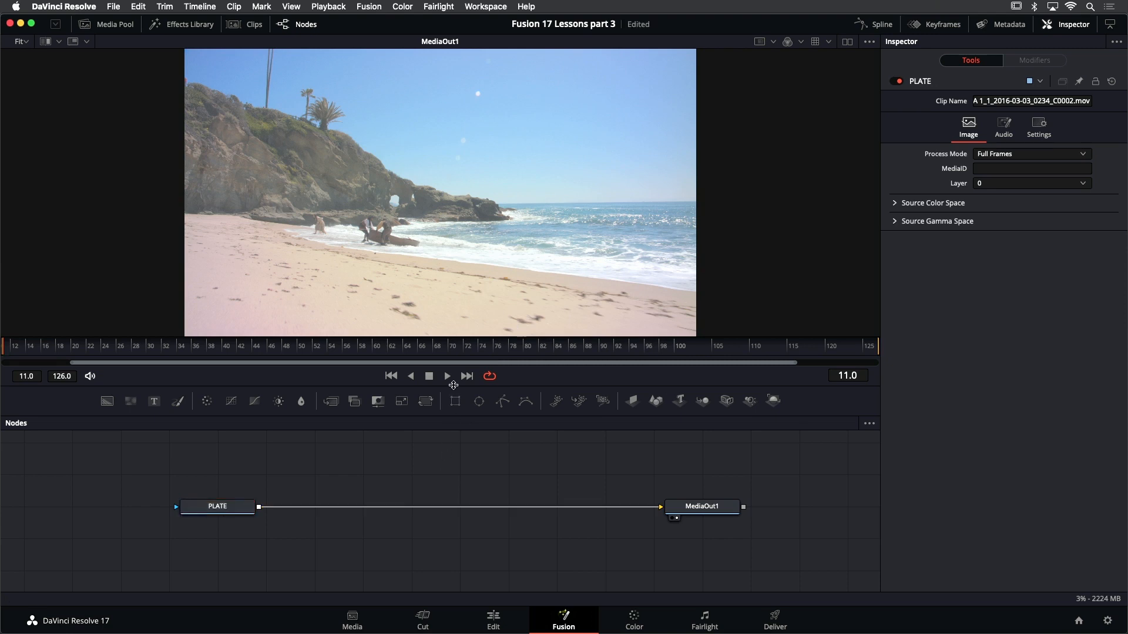
Play the beach shot to review its camera movement and return to the first frame
{"action": "left_click", "coordinate": [447, 376]}
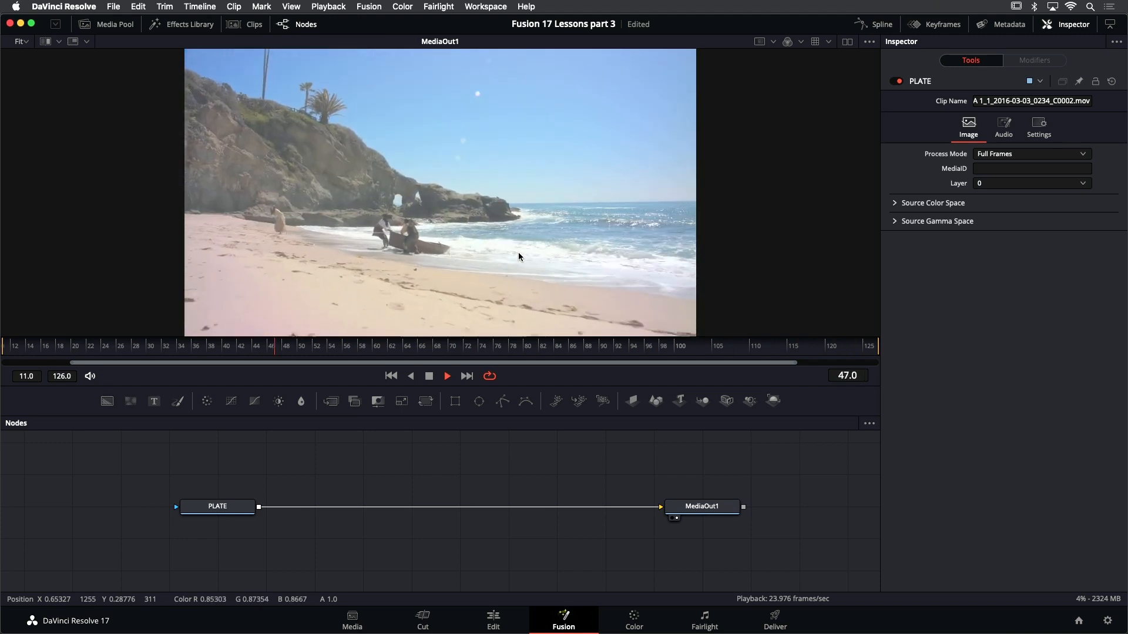
{"action": "left_click", "coordinate": [429, 377]}
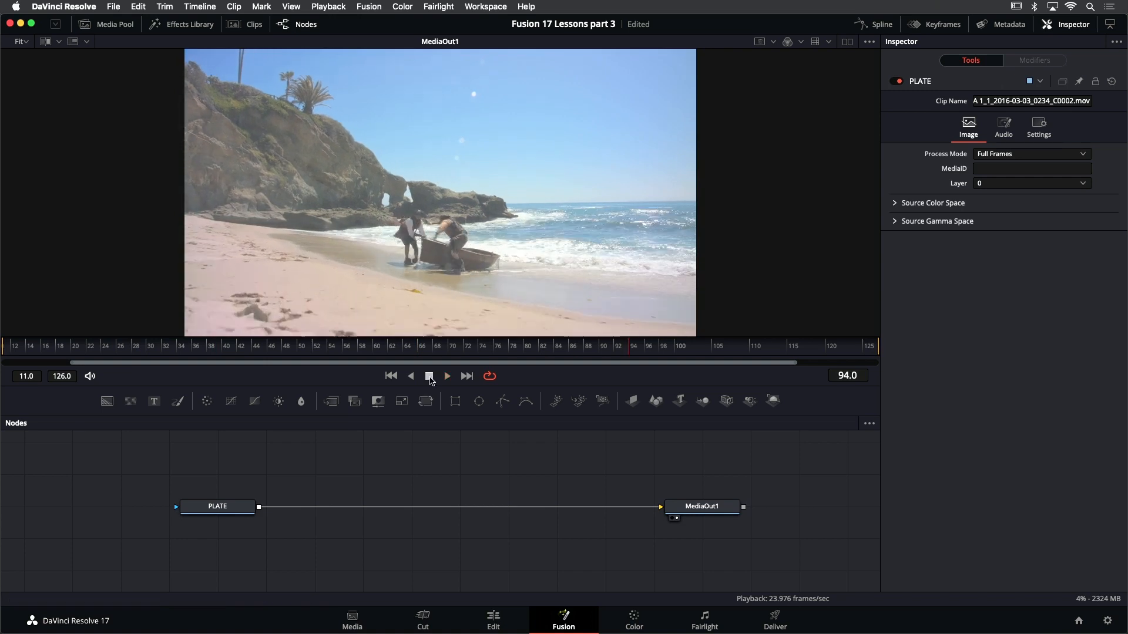
{"action": "left_click", "coordinate": [391, 378]}
Add an unconnected Polygon mask node above the PLATE node
{"action": "scroll", "coordinate": [395, 511], "scroll_direction": "up", "scroll_amount": 3}
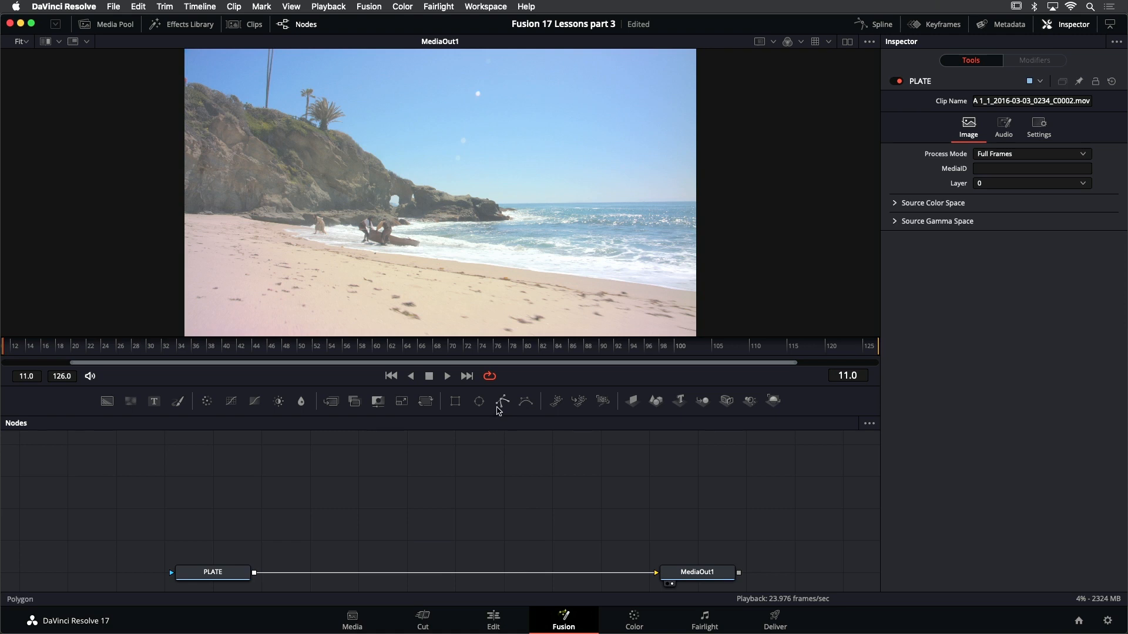
{"action": "left_click_drag", "start_coordinate": [502, 405], "coordinate": [250, 468]}
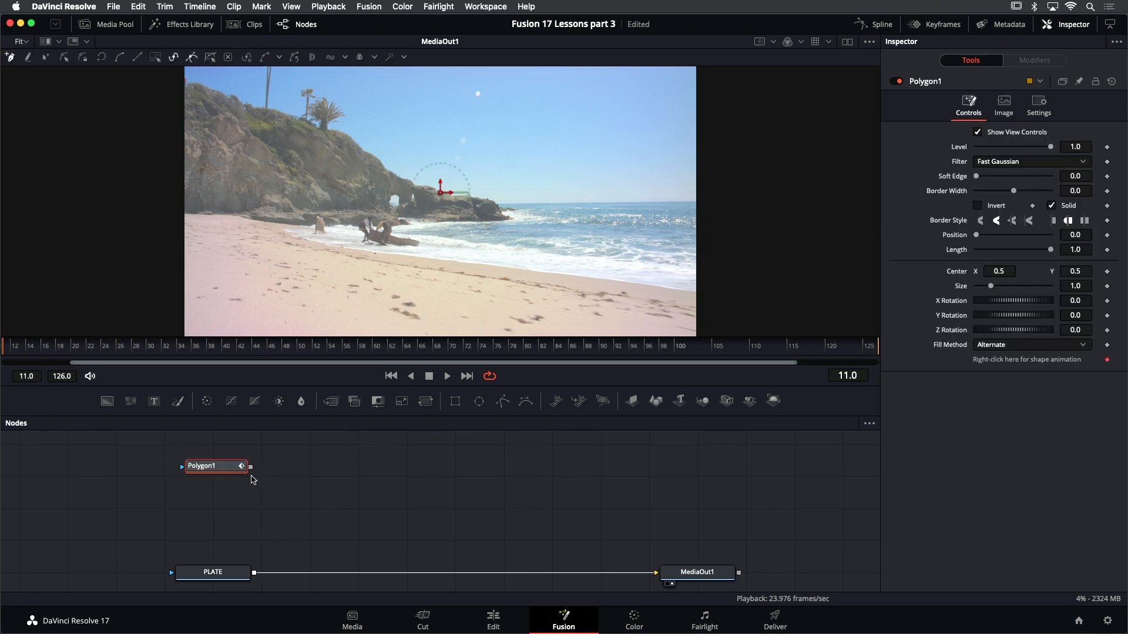
{"action": "left_click", "coordinate": [215, 467]}
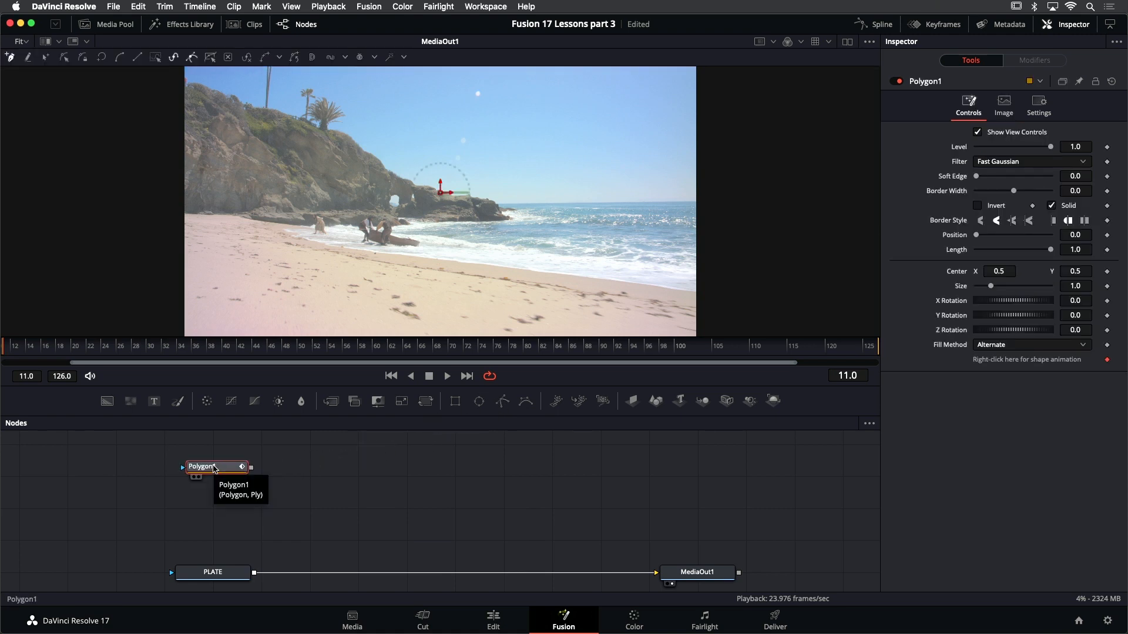
Trace the cliff's upper edge at frame 11 with polygon points, from the rocks' seaward tip up along the ridge
{"action": "scroll", "coordinate": [360, 217], "scroll_direction": "up", "scroll_amount": 5}
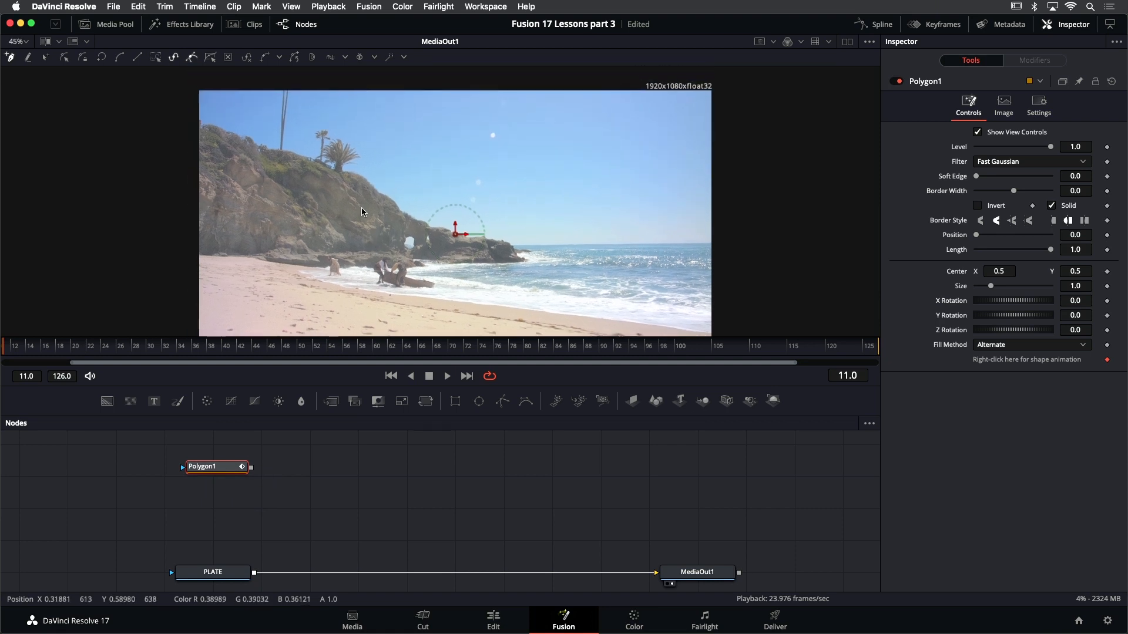
{"action": "scroll", "coordinate": [360, 218], "scroll_direction": "up", "scroll_amount": 3}
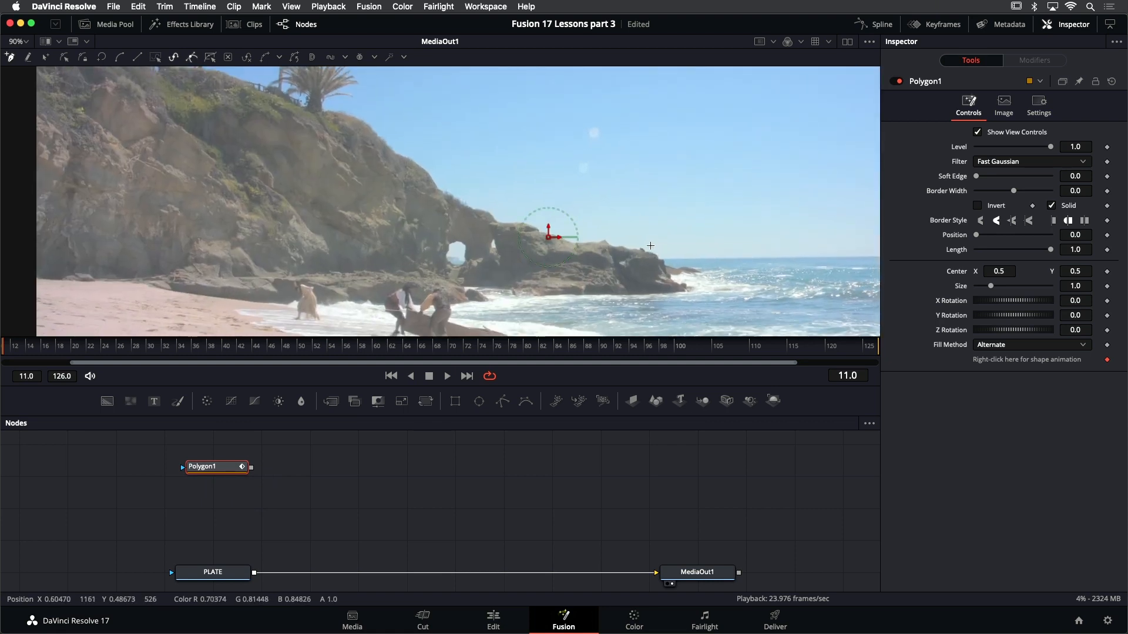
{"action": "left_click", "coordinate": [472, 190]}
{"action": "mouse_move", "coordinate": [419, 150]}
{"action": "left_mouse_down"}
{"action": "mouse_move", "coordinate": [476, 191]}
{"action": "mouse_move", "coordinate": [439, 161]}
{"action": "left_mouse_up"}
{"action": "left_click_drag", "start_coordinate": [439, 162], "coordinate": [528, 198]}
{"action": "mouse_move", "coordinate": [465, 175]}
{"action": "left_mouse_down"}
{"action": "mouse_move", "coordinate": [387, 148]}
{"action": "mouse_move", "coordinate": [481, 169]}
{"action": "left_mouse_up"}
{"action": "left_click_drag", "start_coordinate": [390, 132], "coordinate": [357, 121]}
{"action": "left_click_drag", "start_coordinate": [273, 91], "coordinate": [240, 97]}
Continue the polygon outside the frame and along the base of the rocks, closing it at the starting point
{"action": "scroll", "coordinate": [239, 96], "scroll_direction": "down", "scroll_amount": 2}
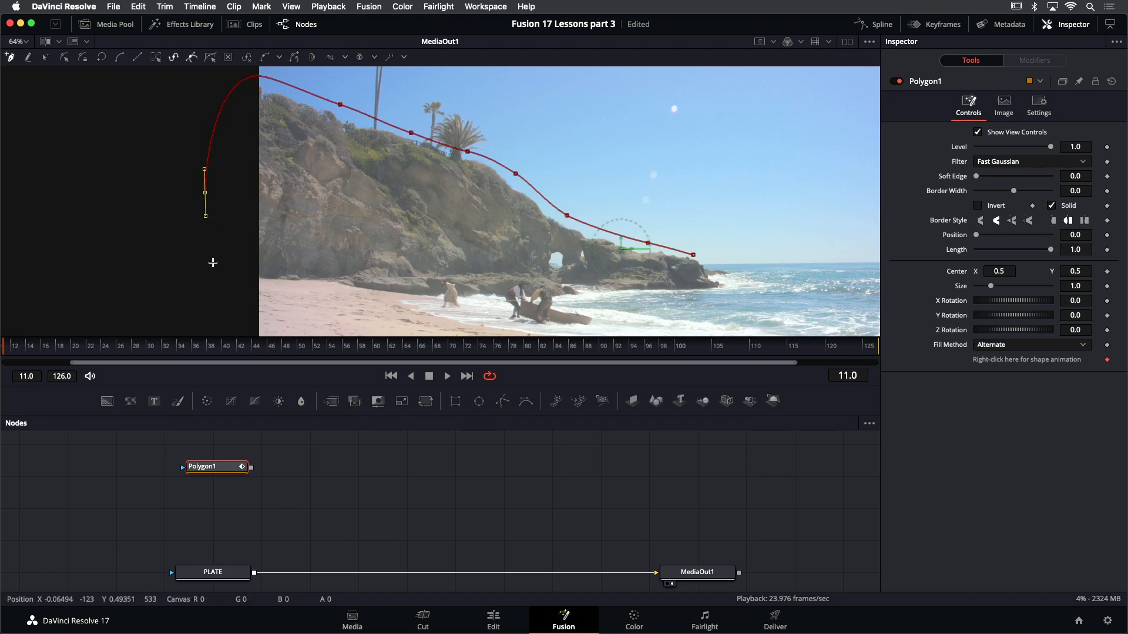
{"action": "left_click", "coordinate": [340, 280]}
{"action": "left_click_drag", "start_coordinate": [486, 288], "coordinate": [500, 291]}
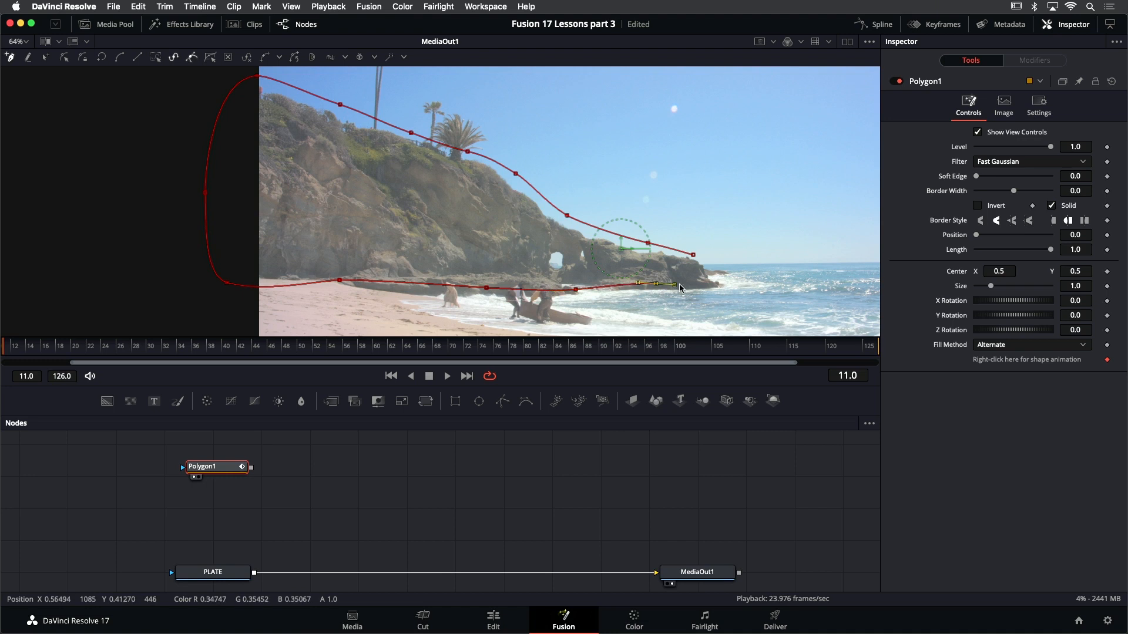
{"action": "left_click", "coordinate": [693, 255]}
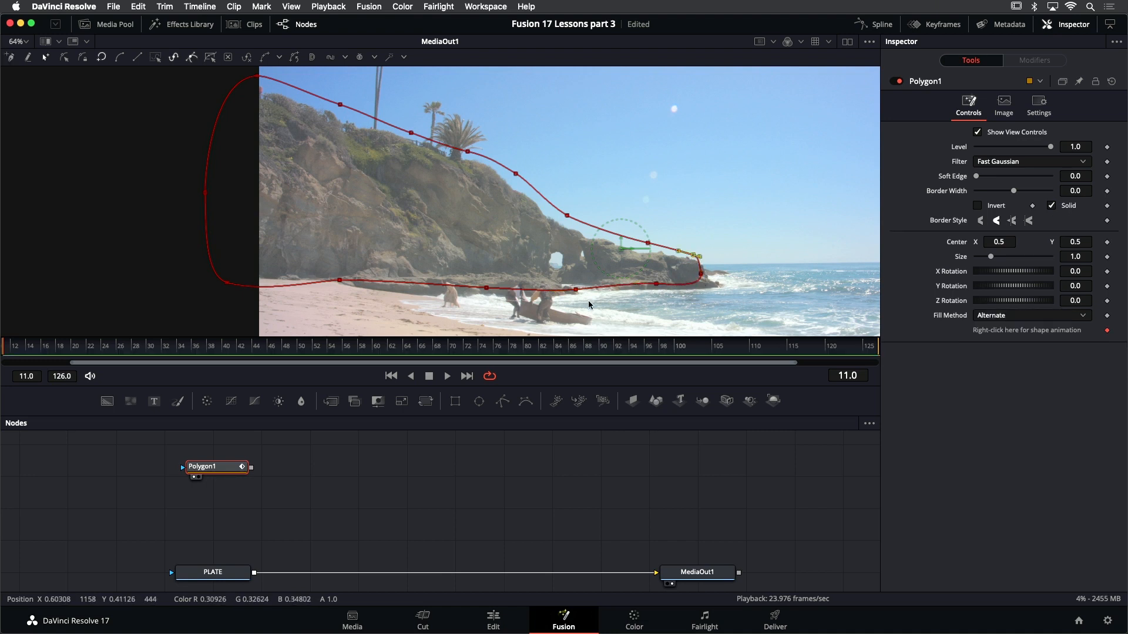
At frame 126, select all the mask points, then move and scale the shape to fit the cliff
{"action": "left_click_drag", "start_coordinate": [530, 303], "coordinate": [468, 264]}
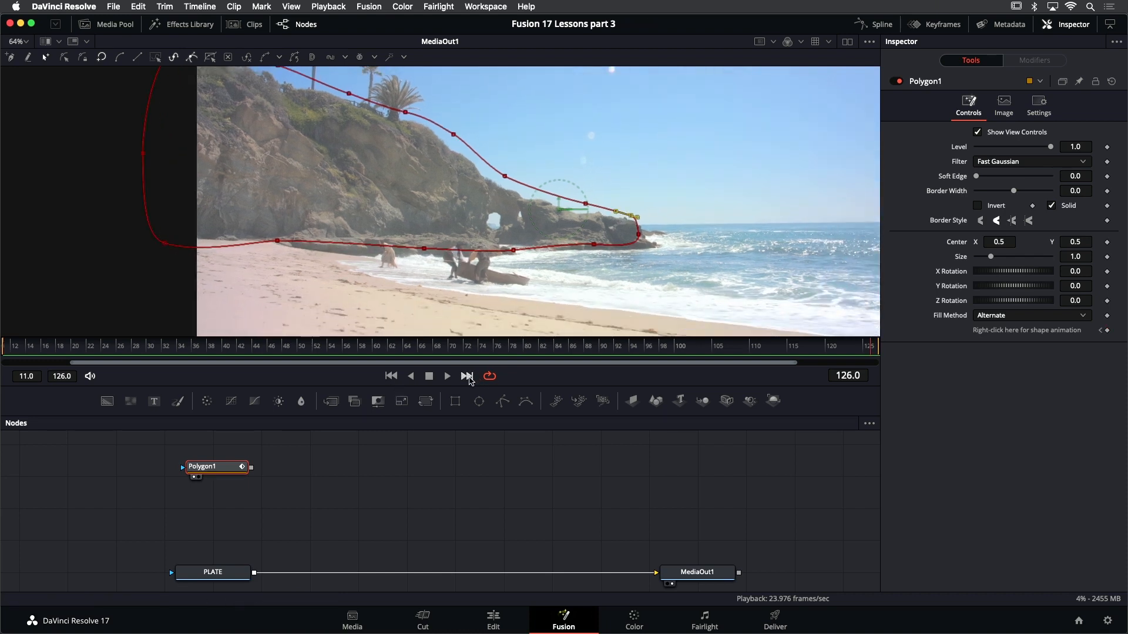
{"action": "scroll", "coordinate": [495, 293], "scroll_direction": "down", "scroll_amount": 3}
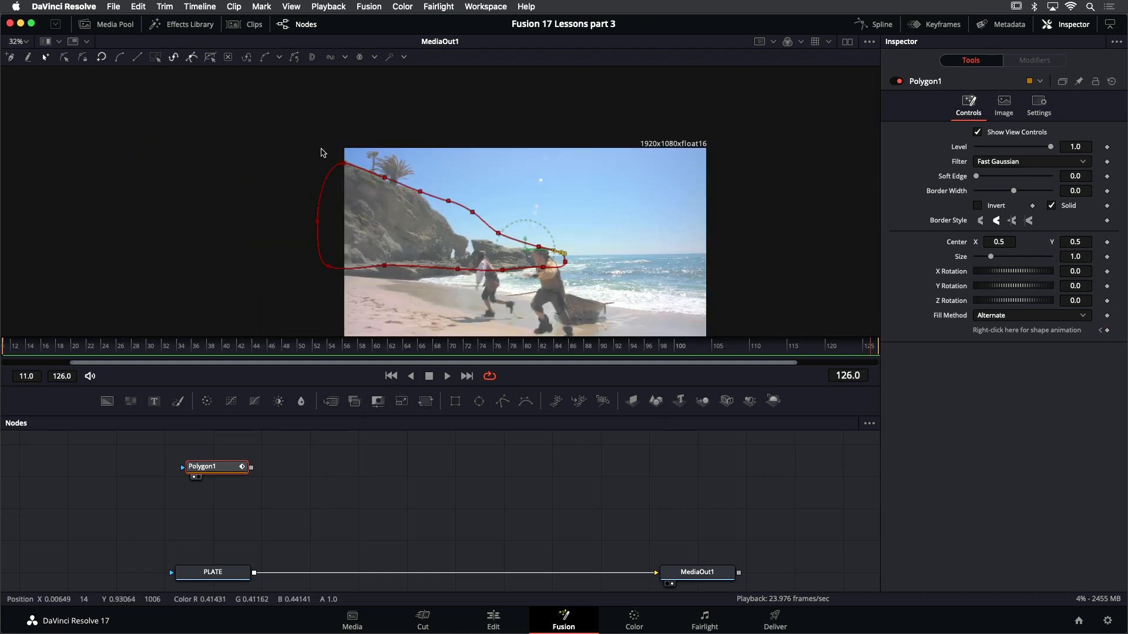
{"action": "left_click_drag", "start_coordinate": [275, 129], "coordinate": [602, 315]}
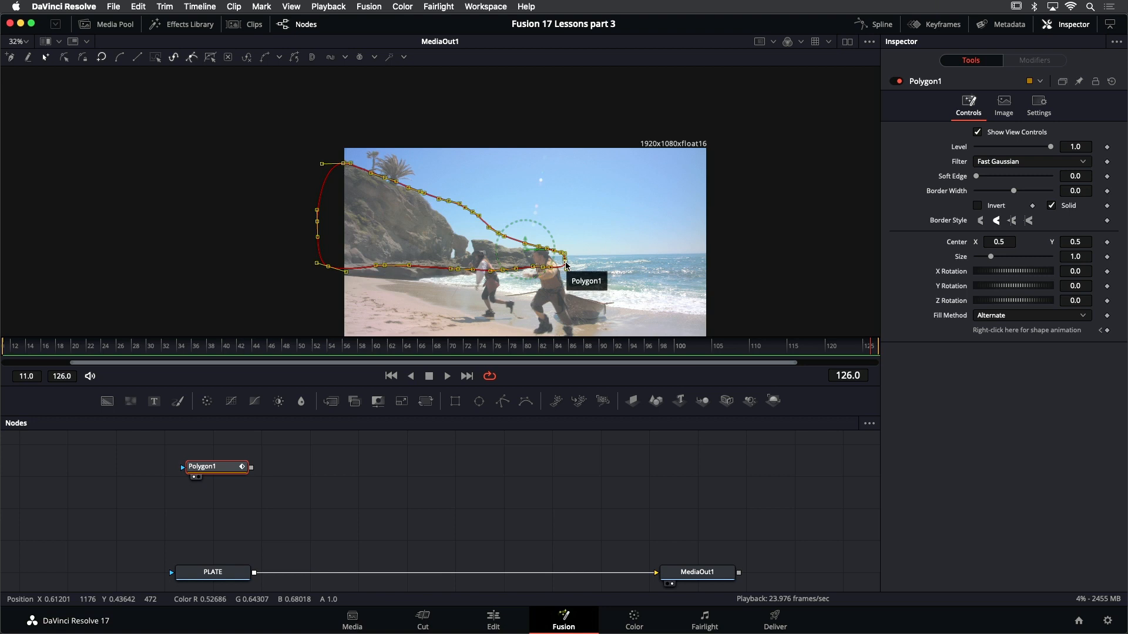
{"action": "left_click_drag", "start_coordinate": [566, 265], "coordinate": [542, 266]}
{"action": "scroll", "coordinate": [542, 266], "scroll_direction": "up", "scroll_amount": 2}
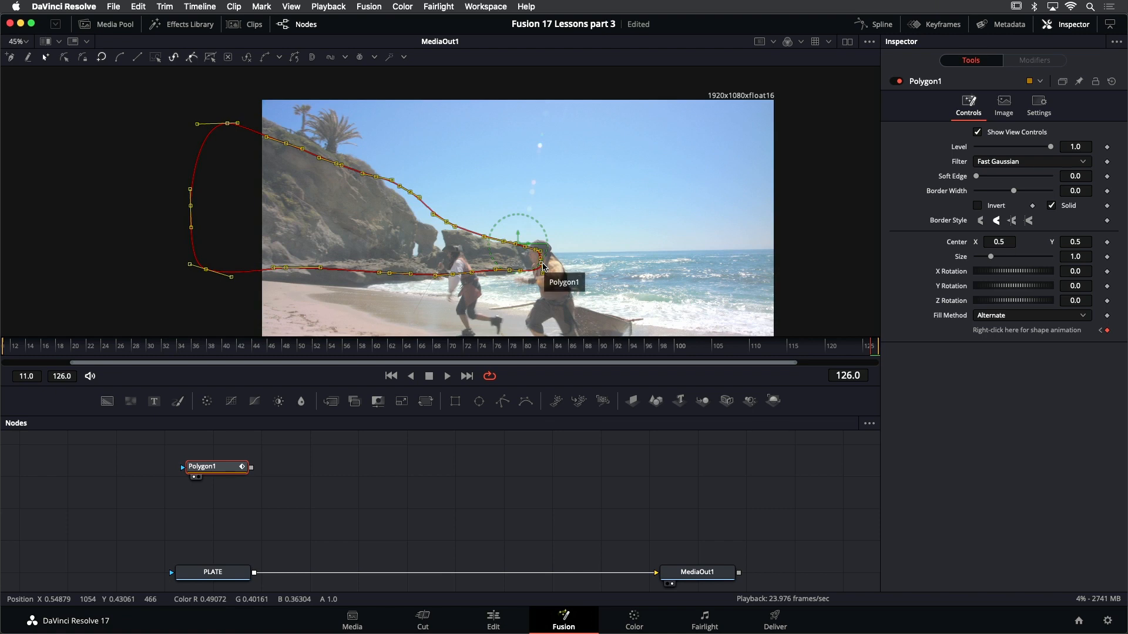
{"action": "left_click_drag", "start_coordinate": [542, 265], "coordinate": [700, 301]}
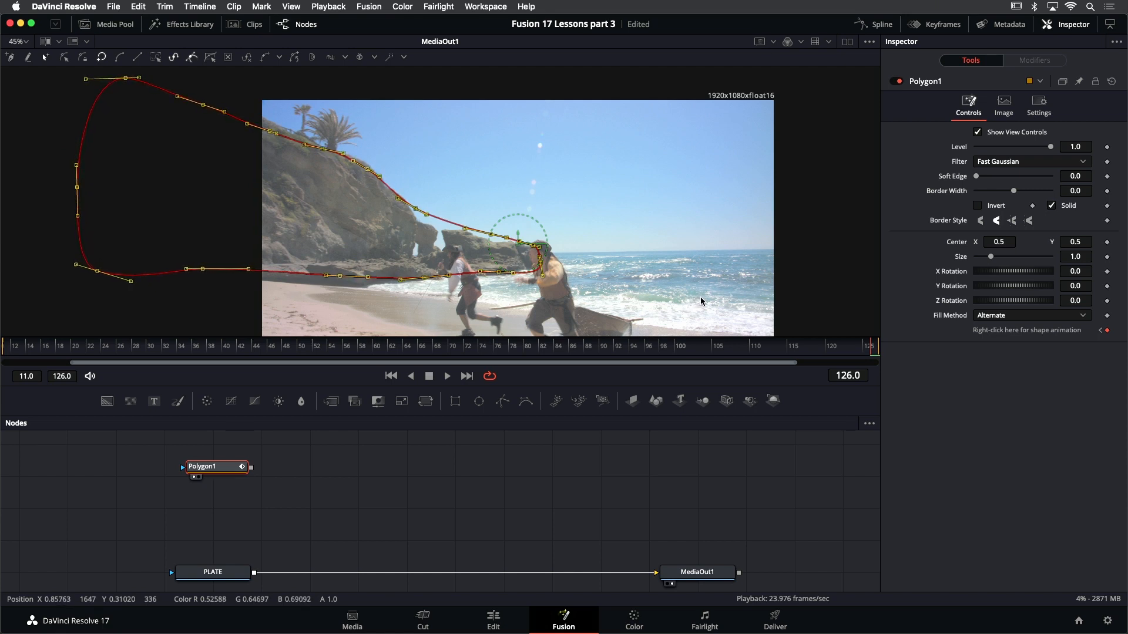
Select only the mask points along the cliff's upper ridge and scale them outward to cover the palm trees at frame 126
{"action": "left_click_drag", "start_coordinate": [165, 106], "coordinate": [164, 129]}
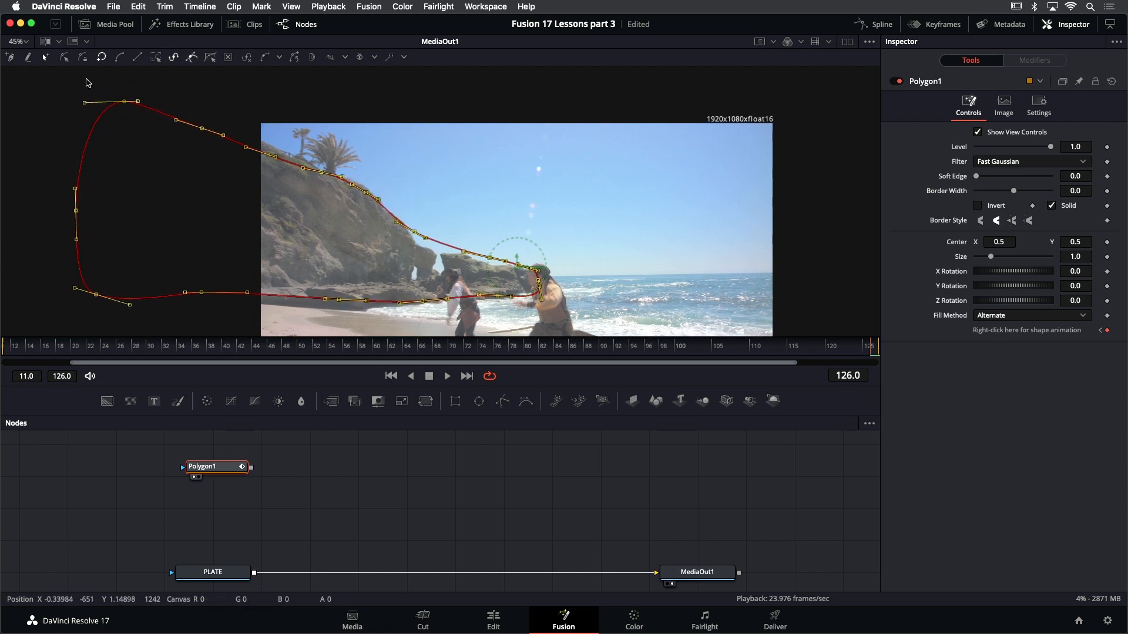
{"action": "left_click_drag", "start_coordinate": [89, 84], "coordinate": [447, 245]}
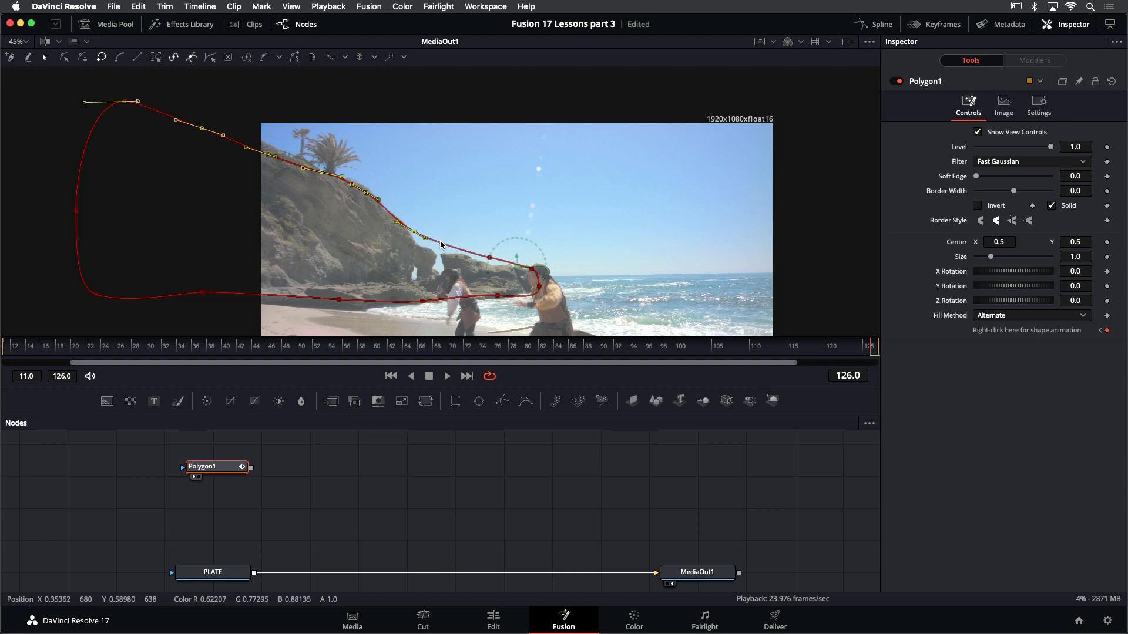
{"action": "left_click_drag", "start_coordinate": [440, 242], "coordinate": [420, 242]}
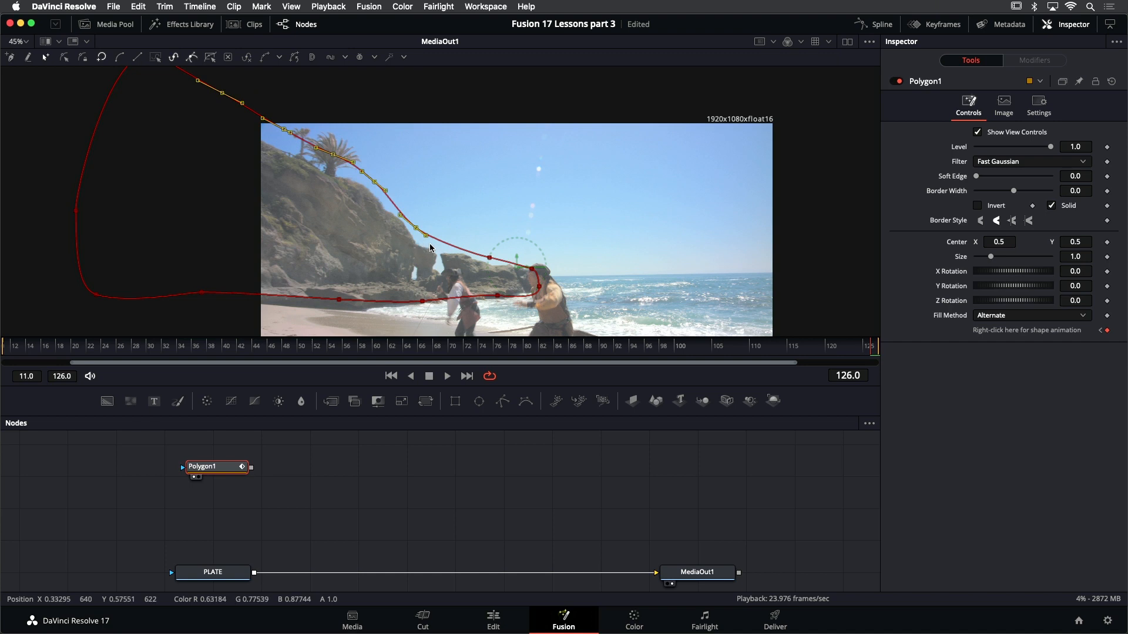
Reselect all the mask points and fine-tune the shape's horizontal and vertical scale against the cliff at frame 126
{"action": "scroll", "coordinate": [430, 246], "scroll_direction": "down", "scroll_amount": 2}
{"action": "left_click_drag", "start_coordinate": [141, 101], "coordinate": [517, 315]}
{"action": "scroll", "coordinate": [513, 305], "scroll_direction": "up", "scroll_amount": 2}
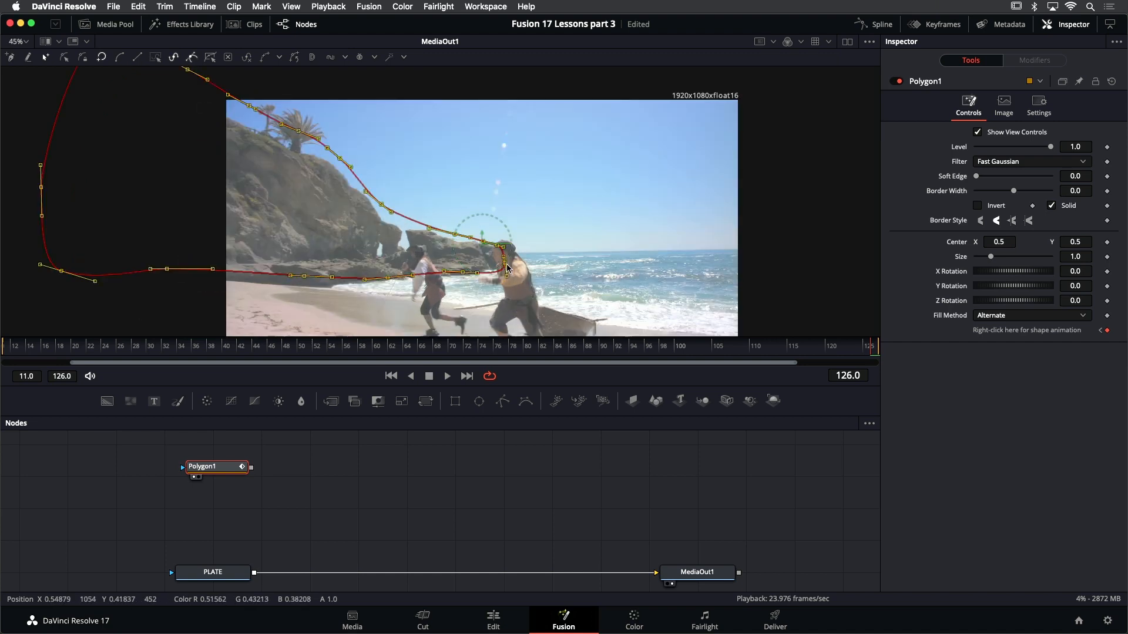
{"action": "key", "text": "x"}
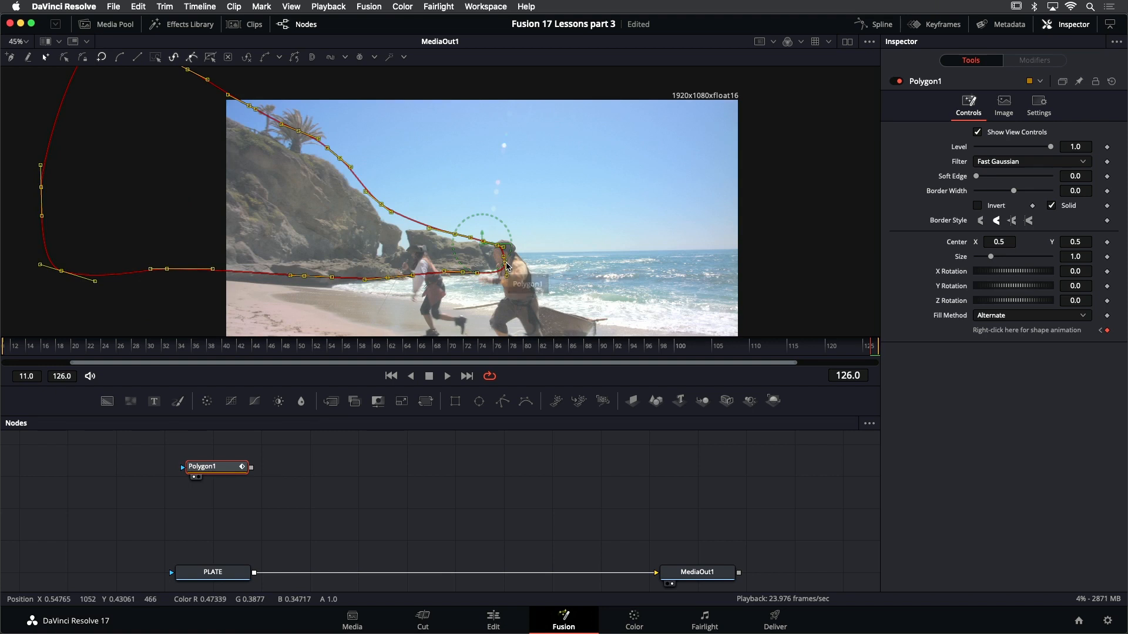
{"action": "mouse_move", "coordinate": [506, 263]}
{"action": "left_mouse_down"}
{"action": "mouse_move", "coordinate": [523, 263]}
{"action": "mouse_move", "coordinate": [494, 262]}
{"action": "left_mouse_up"}
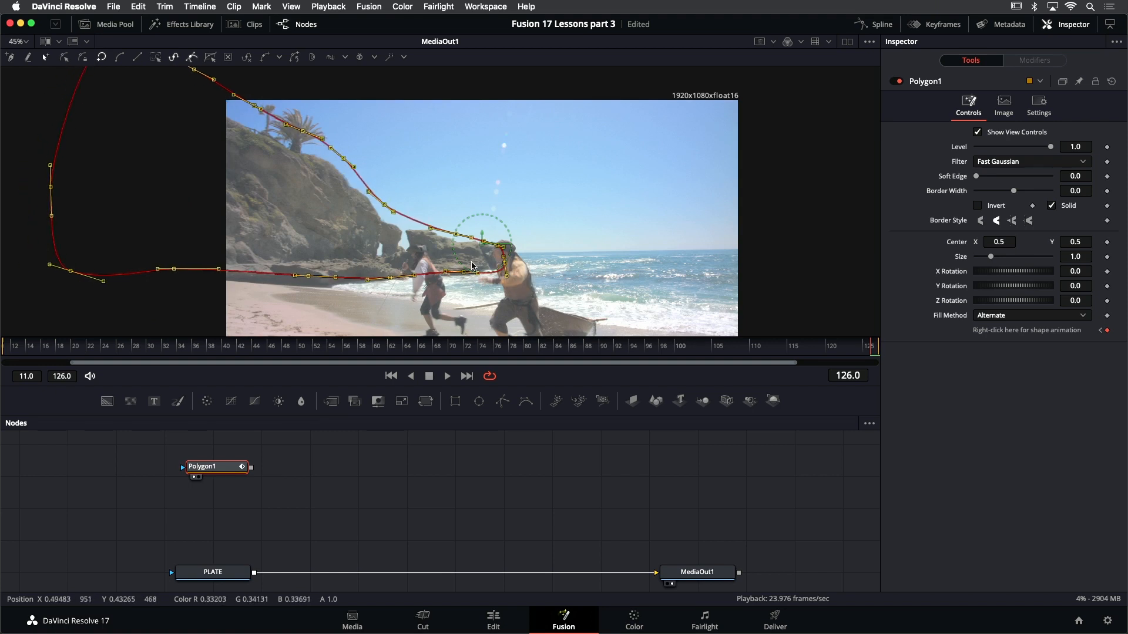
{"action": "key", "text": "y"}
{"action": "left_click_drag", "start_coordinate": [471, 263], "coordinate": [474, 267]}
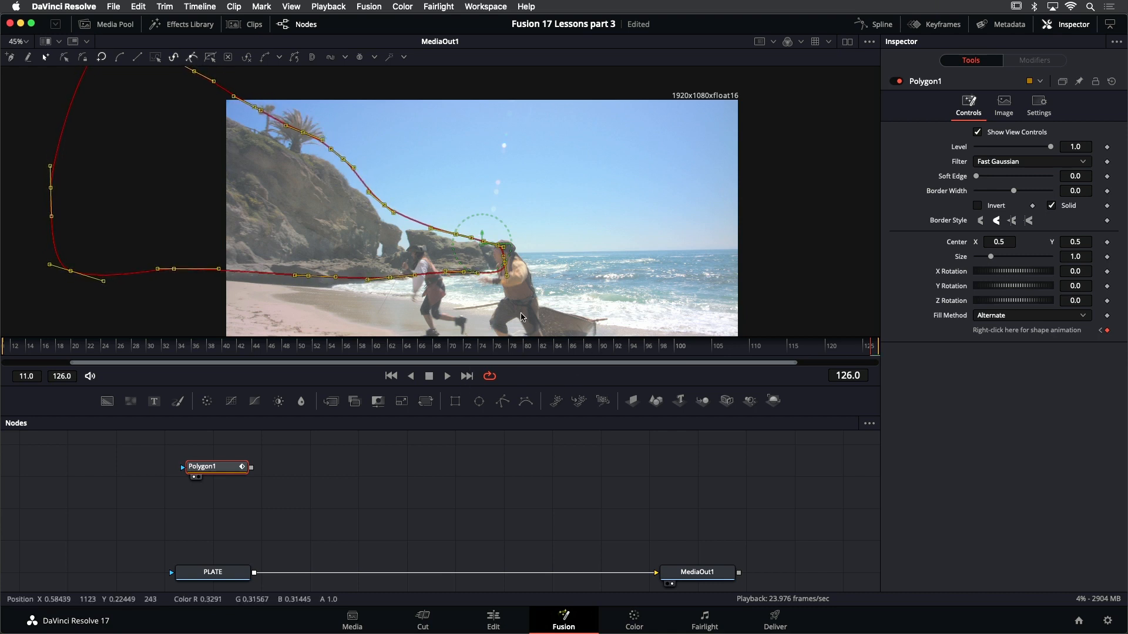
{"action": "key", "text": "y"}
{"action": "left_click_drag", "start_coordinate": [505, 261], "coordinate": [501, 278]}
Play the mask animation from the first frame and adjust the shape at frame 83 to realign it with the rocks' tip
{"action": "left_click", "coordinate": [391, 377]}
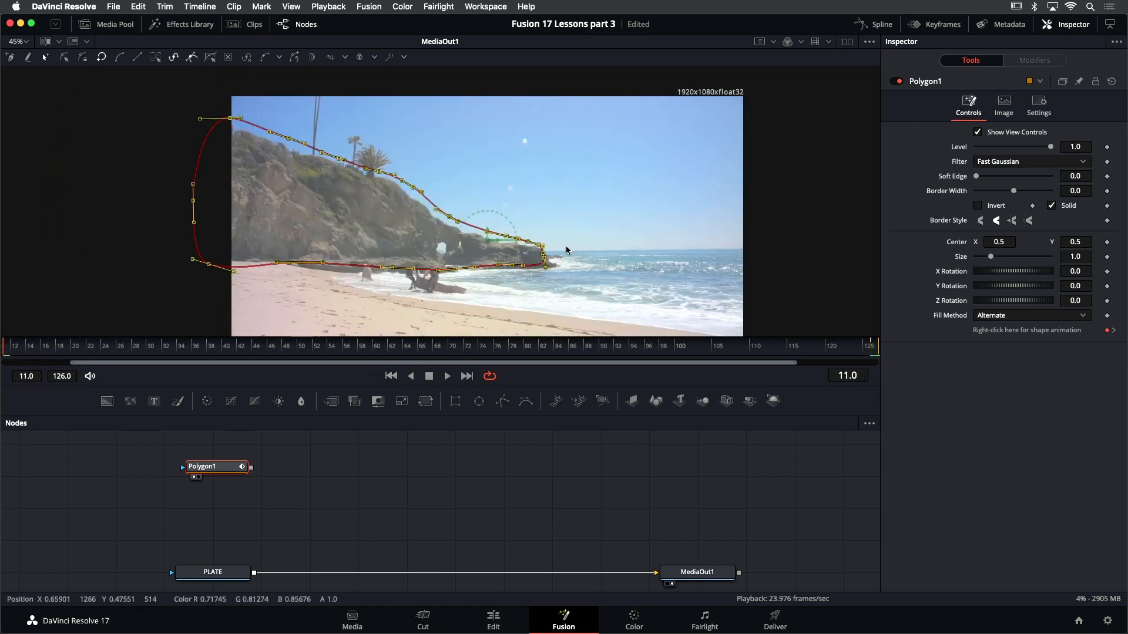
{"action": "key", "text": "space"}
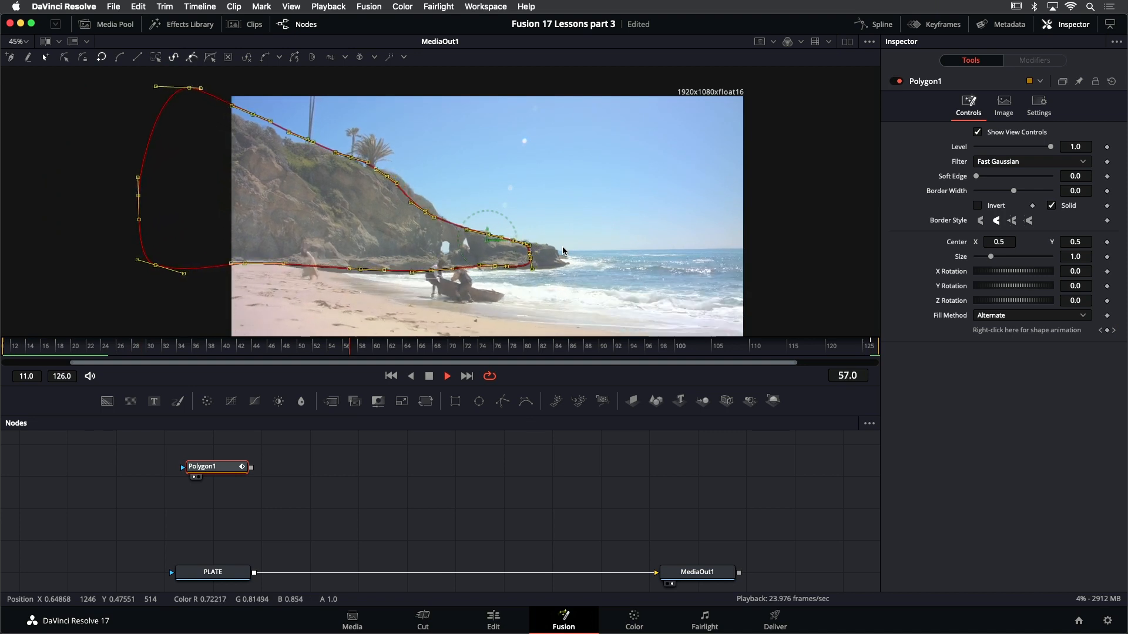
{"action": "key", "text": "j"}
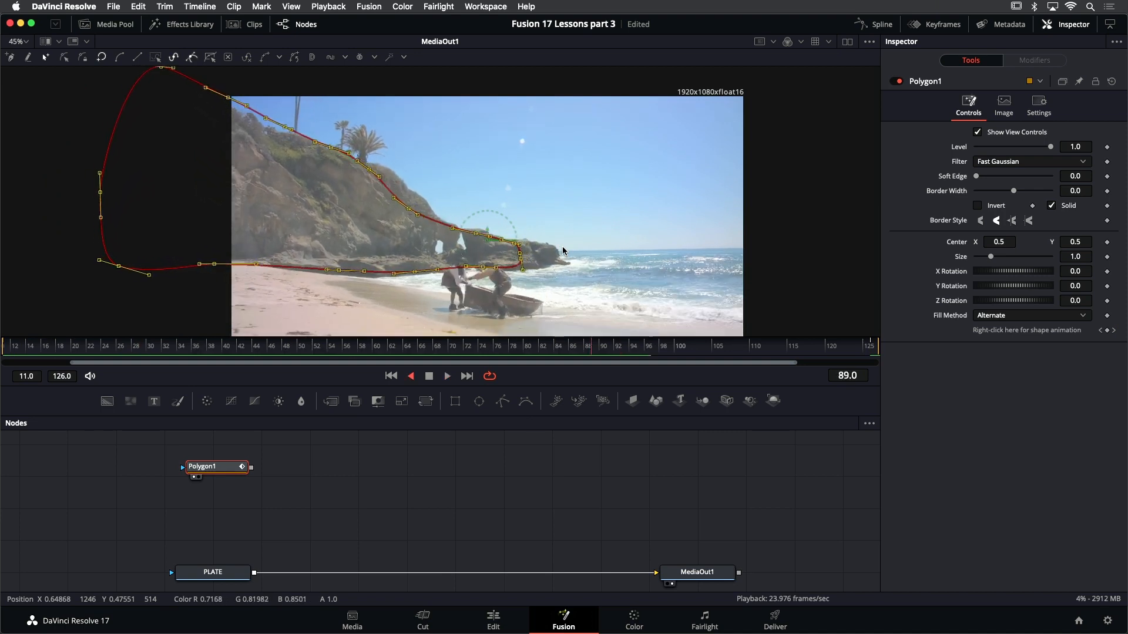
{"action": "key", "text": "l"}
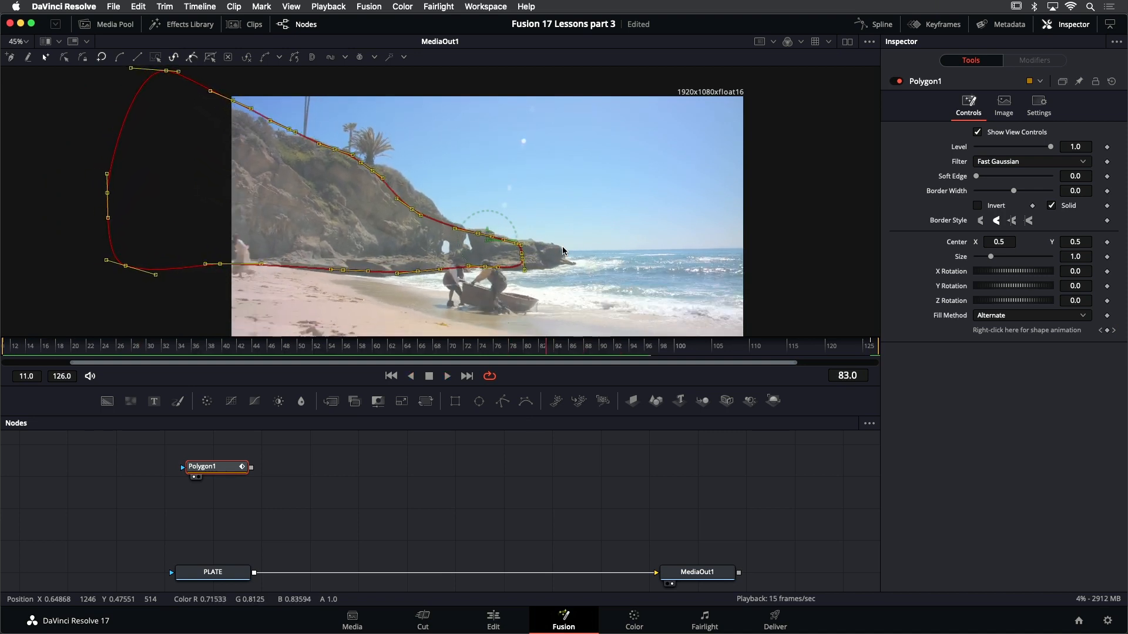
{"action": "left_click_drag", "start_coordinate": [524, 263], "coordinate": [563, 261]}
Play the mask animation back and forth, realign the shape with the rocks' tip at frame 109, and return to the first frame
{"action": "key", "text": "j"}
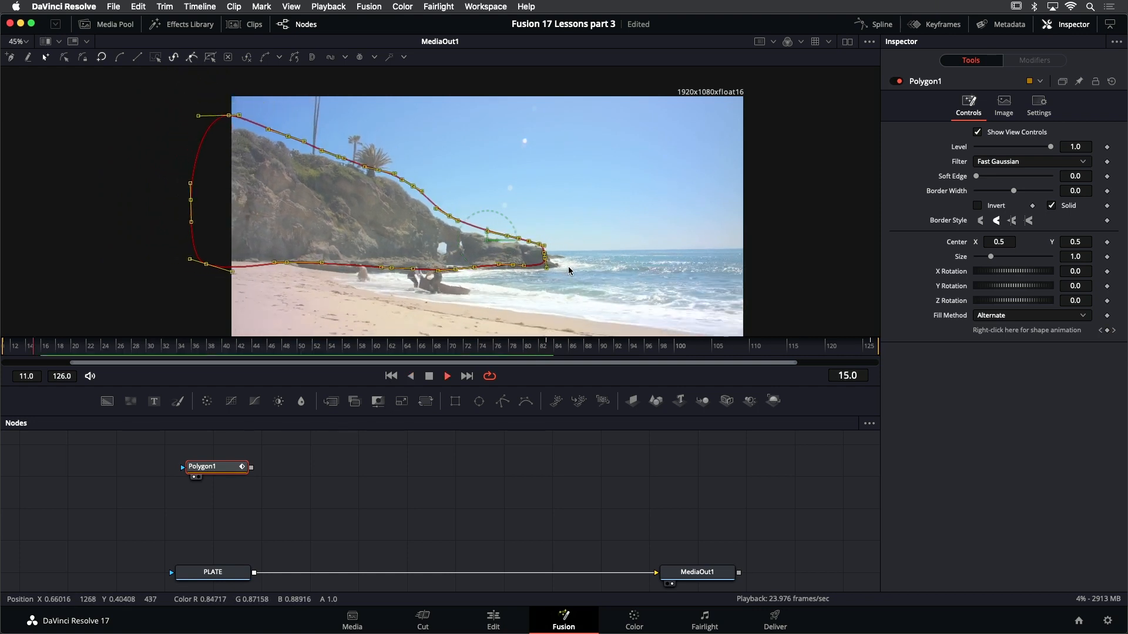
{"action": "key", "text": "l"}
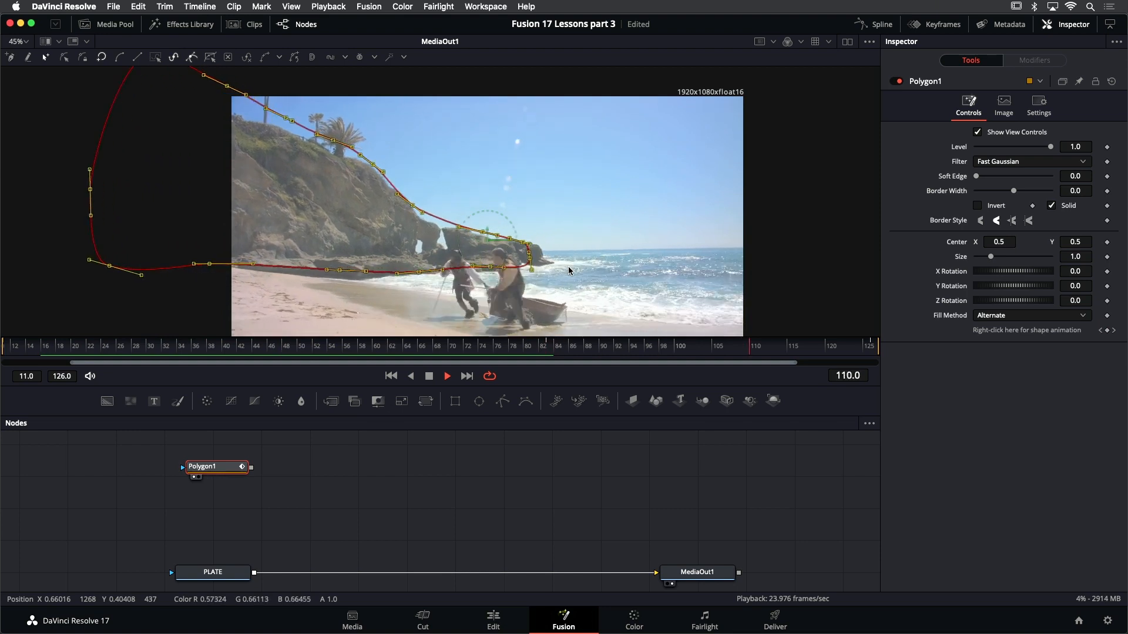
{"action": "key", "text": "j"}
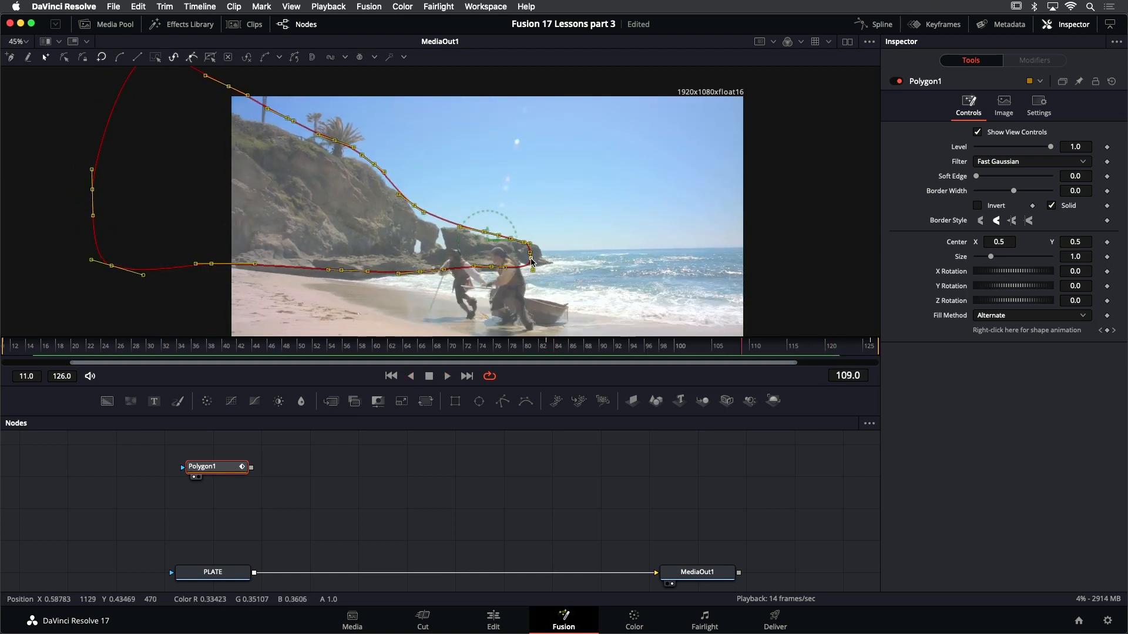
{"action": "key", "text": "space"}
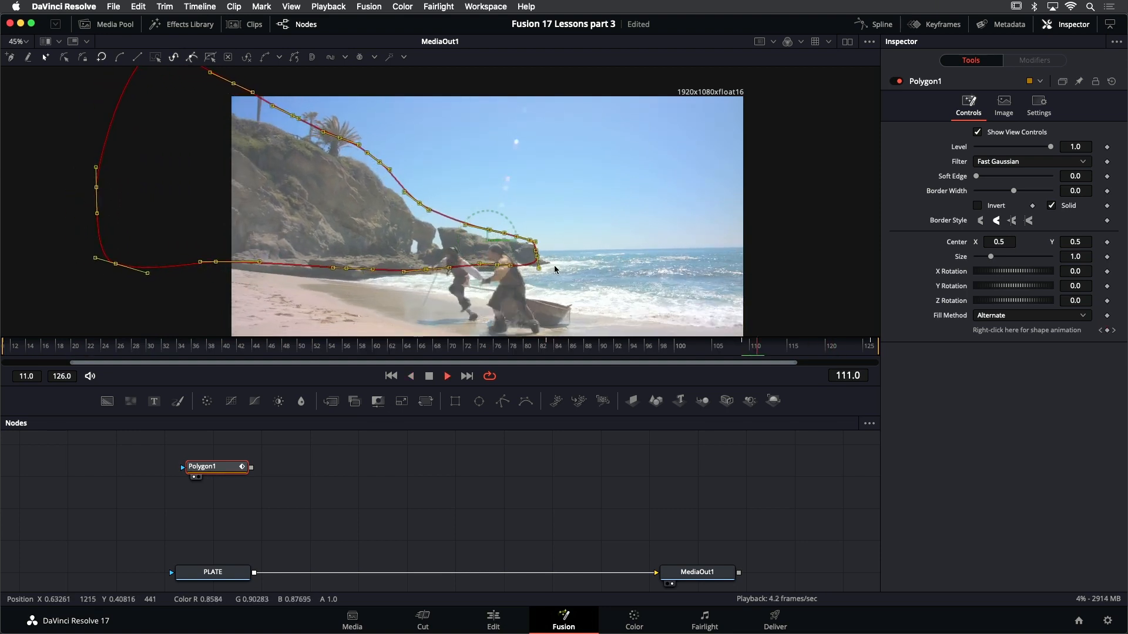
{"action": "key", "text": "j"}
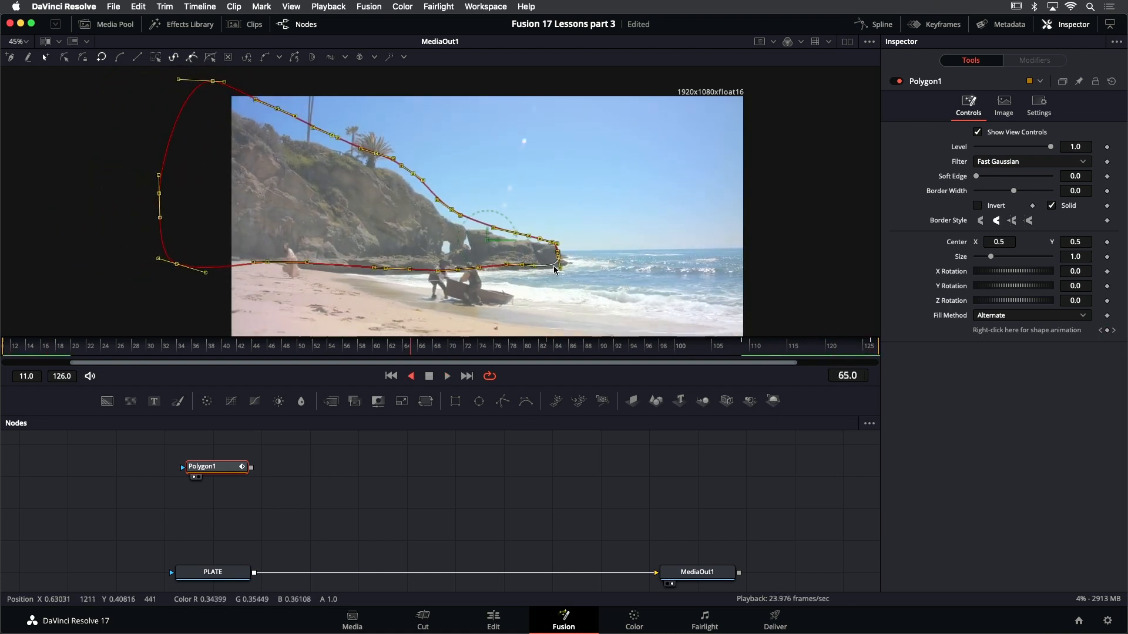
{"action": "key", "text": "space"}
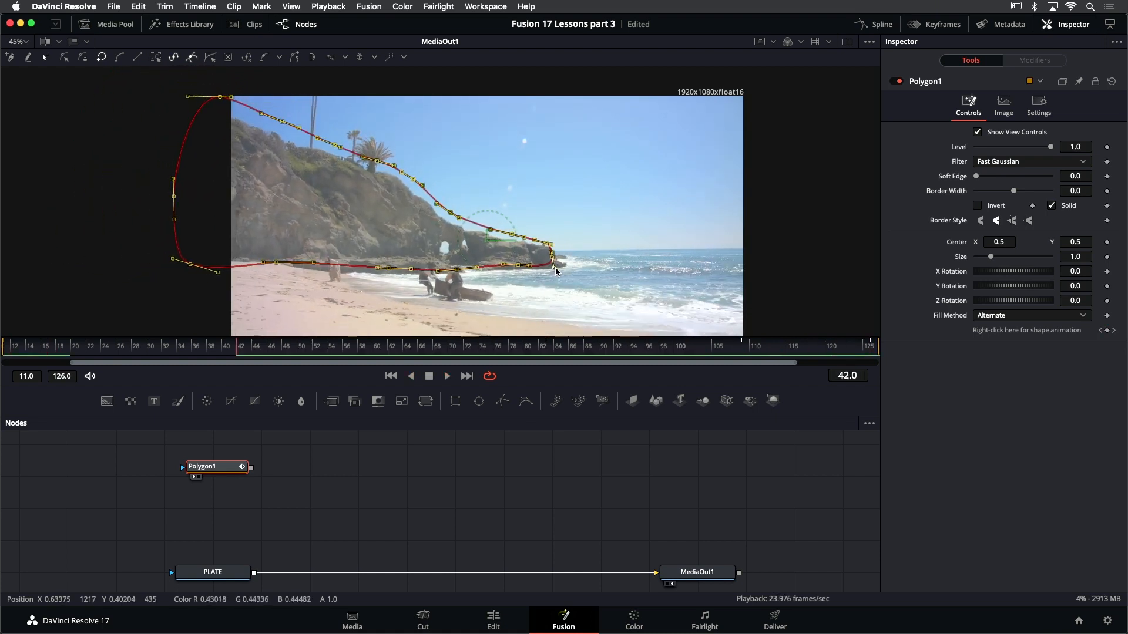
{"action": "left_click", "coordinate": [397, 380]}
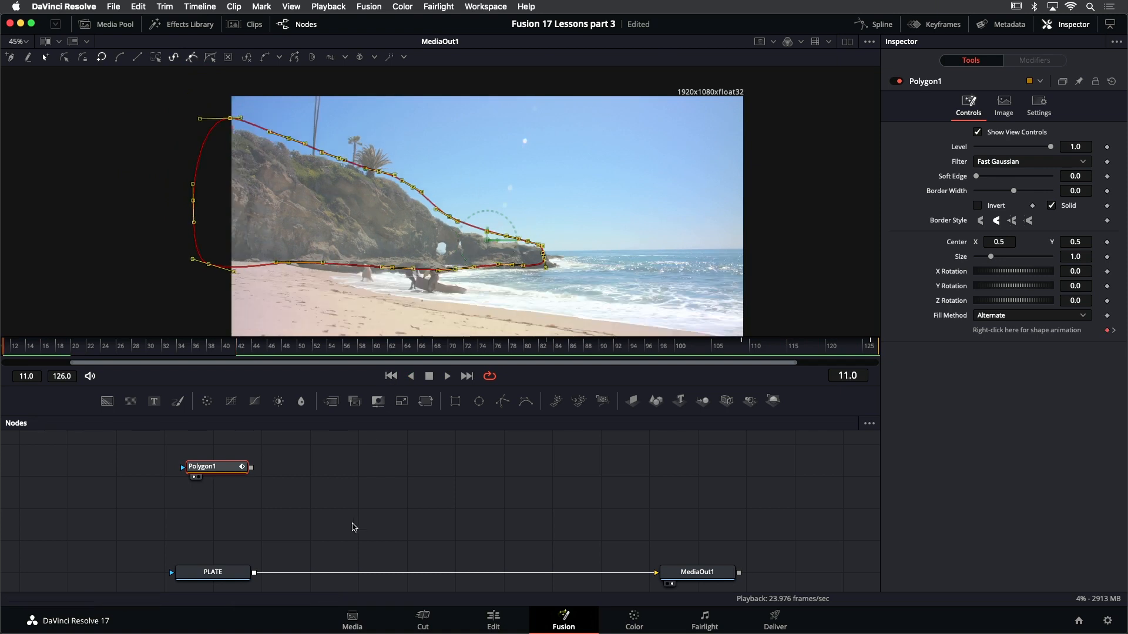
Rename the cliff's polygon node as POLY_ROCKS
{"action": "left_click_drag", "start_coordinate": [330, 522], "coordinate": [360, 533]}
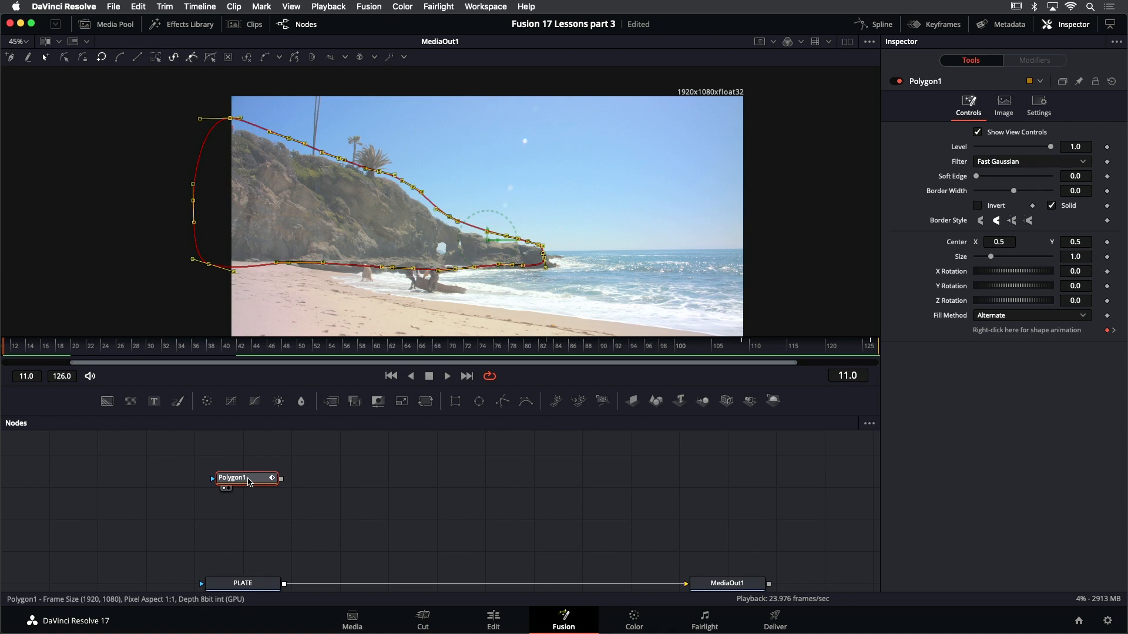
{"action": "right_click", "coordinate": [929, 86]}
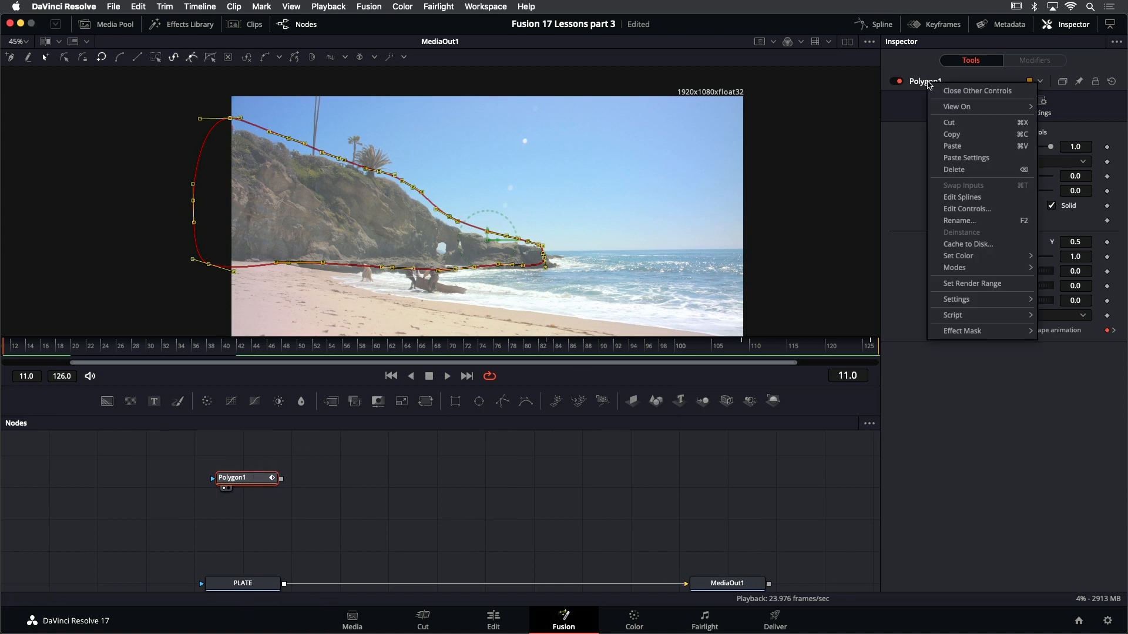
{"action": "left_click", "coordinate": [960, 221]}
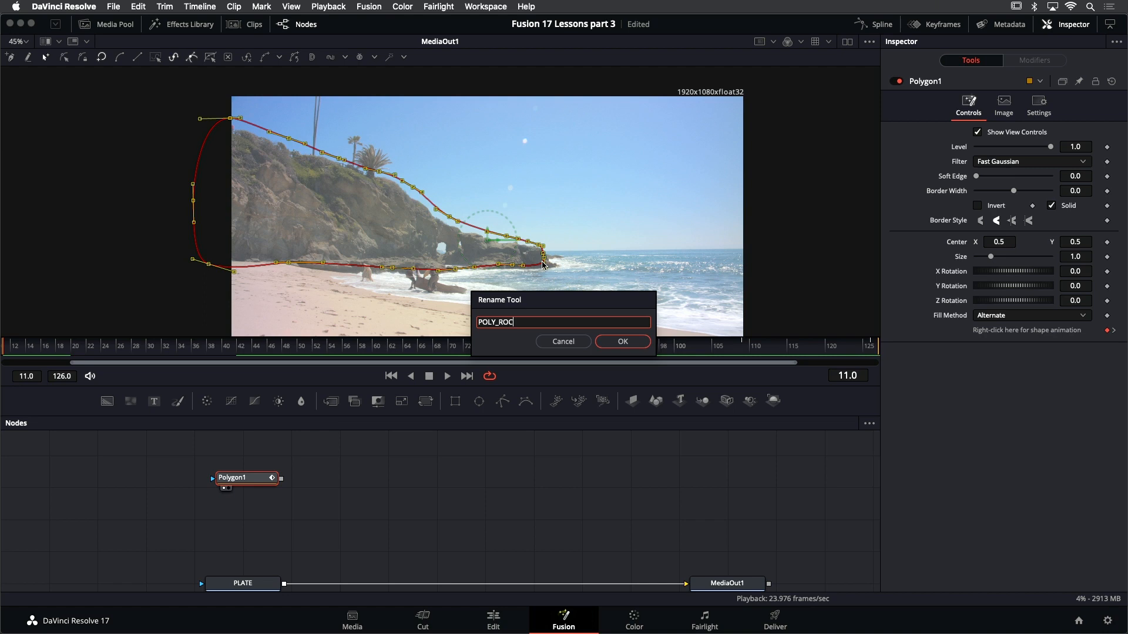
{"action": "type", "text": "POLY_ROCKS"}
{"action": "key", "text": "Return"}
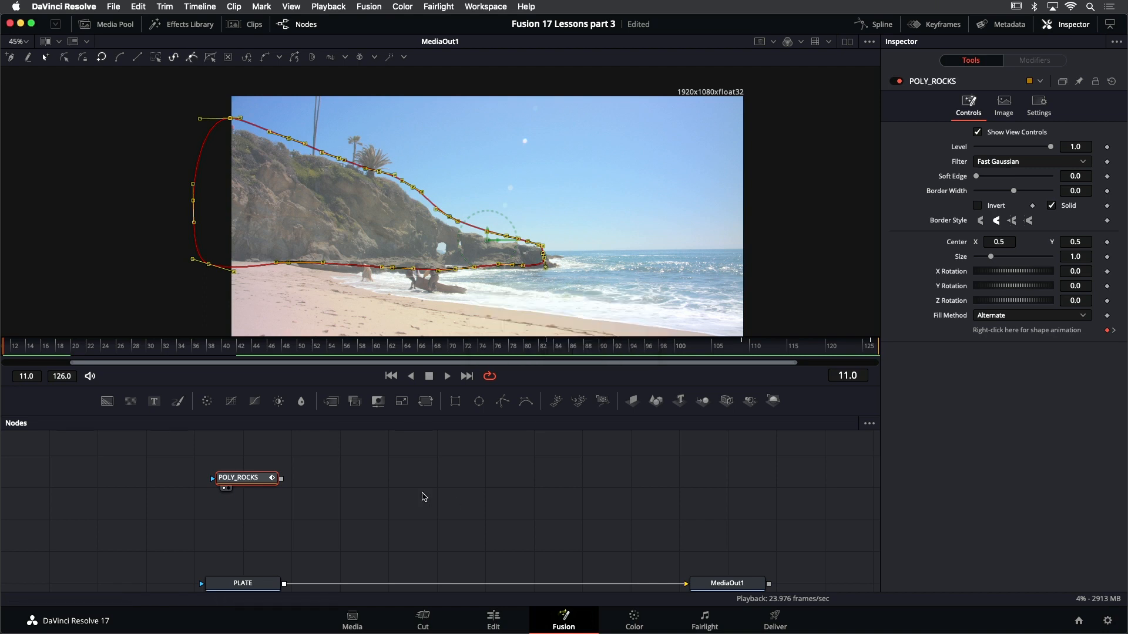
Find the Polygon (Ply) tool and add it as a node fed by POLY_ROCKS
{"action": "mouse_move", "coordinate": [257, 479]}
{"action": "key", "text": "shift+space"}
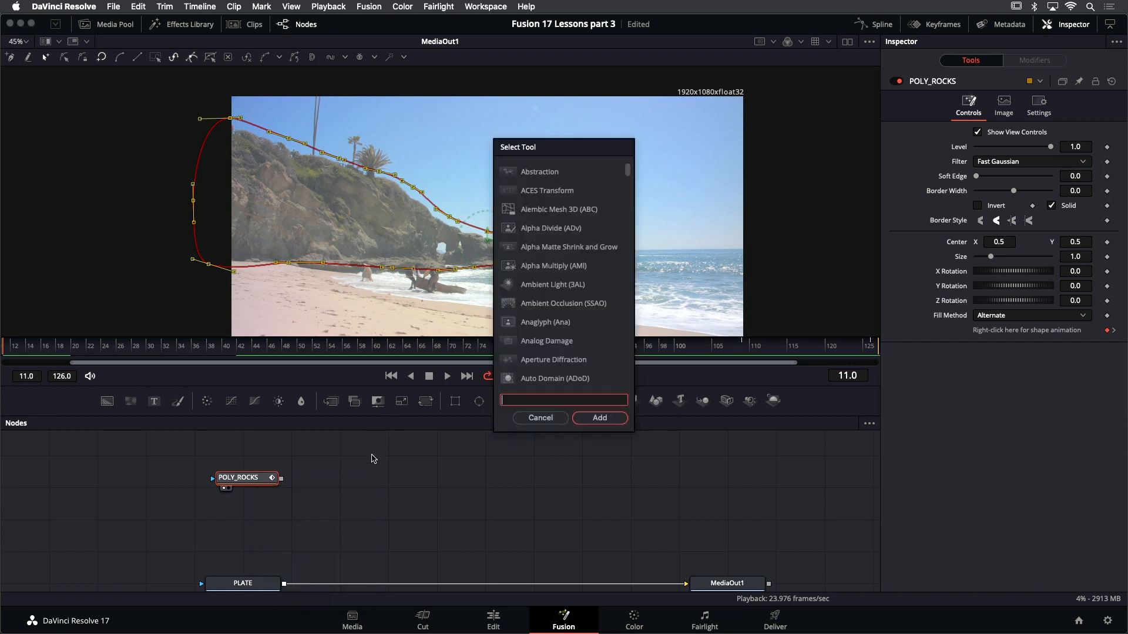
{"action": "type", "text": "polygo"}
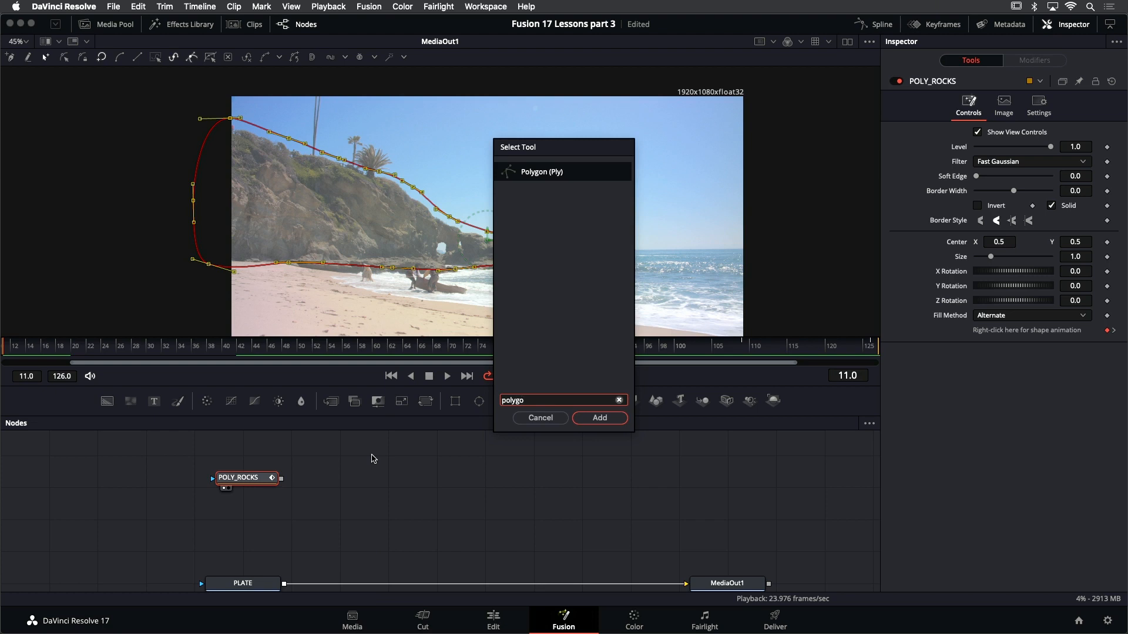
{"action": "key", "text": "Return"}
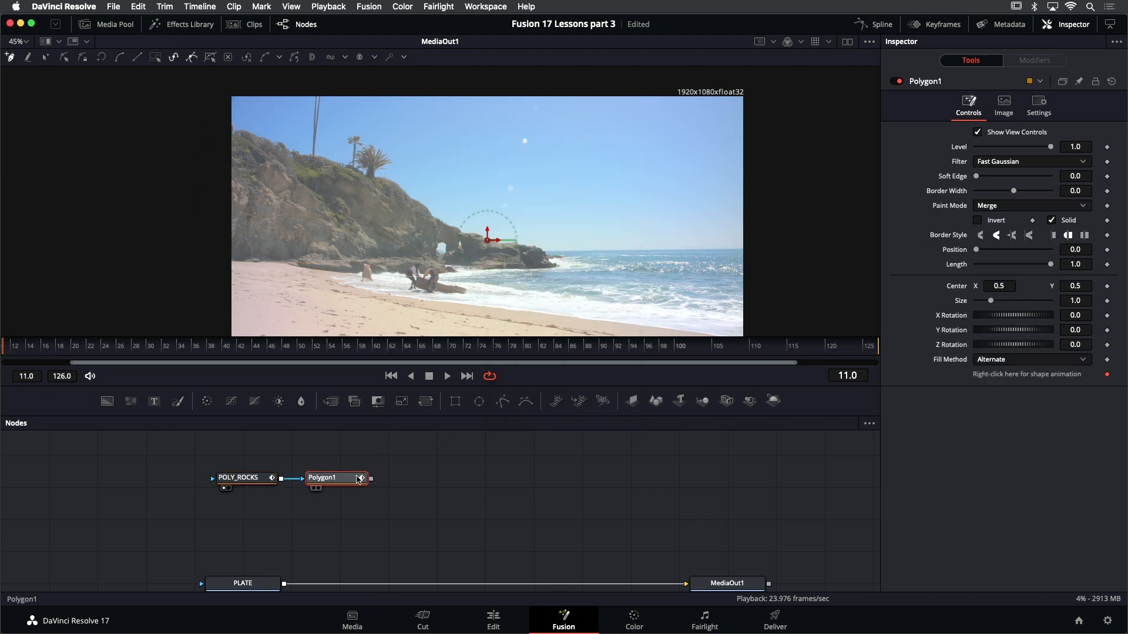
Draw a polygon along the beach's shoreline and around the sand, extending past the frame edges on the first frame
{"action": "scroll", "coordinate": [330, 177], "scroll_direction": "down", "scroll_amount": 2}
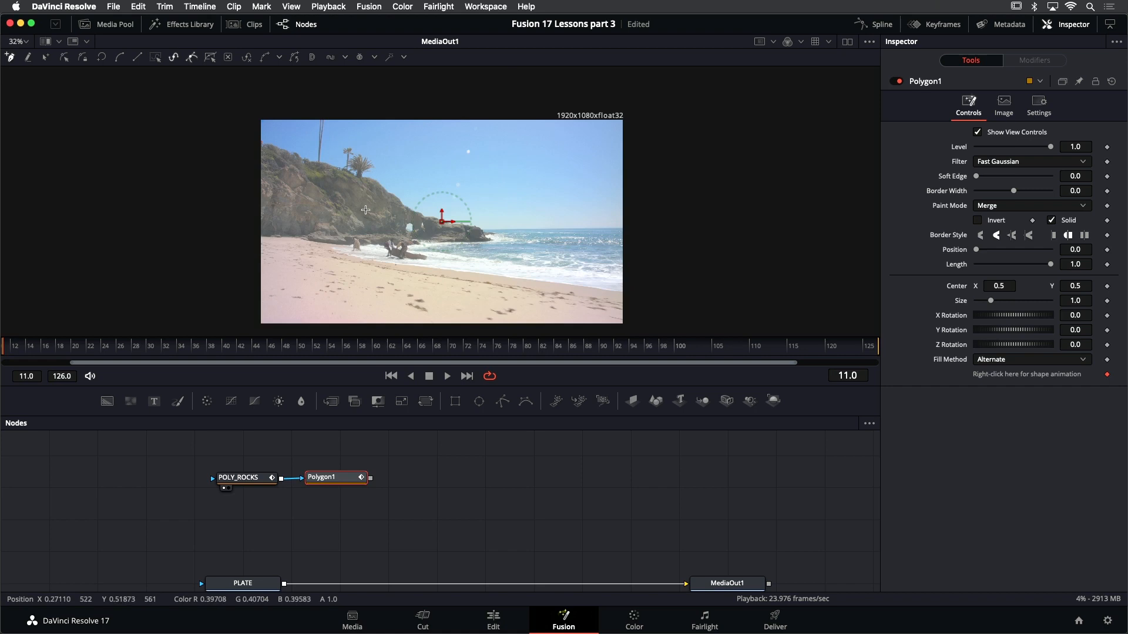
{"action": "scroll", "coordinate": [355, 201], "scroll_direction": "down", "scroll_amount": 2}
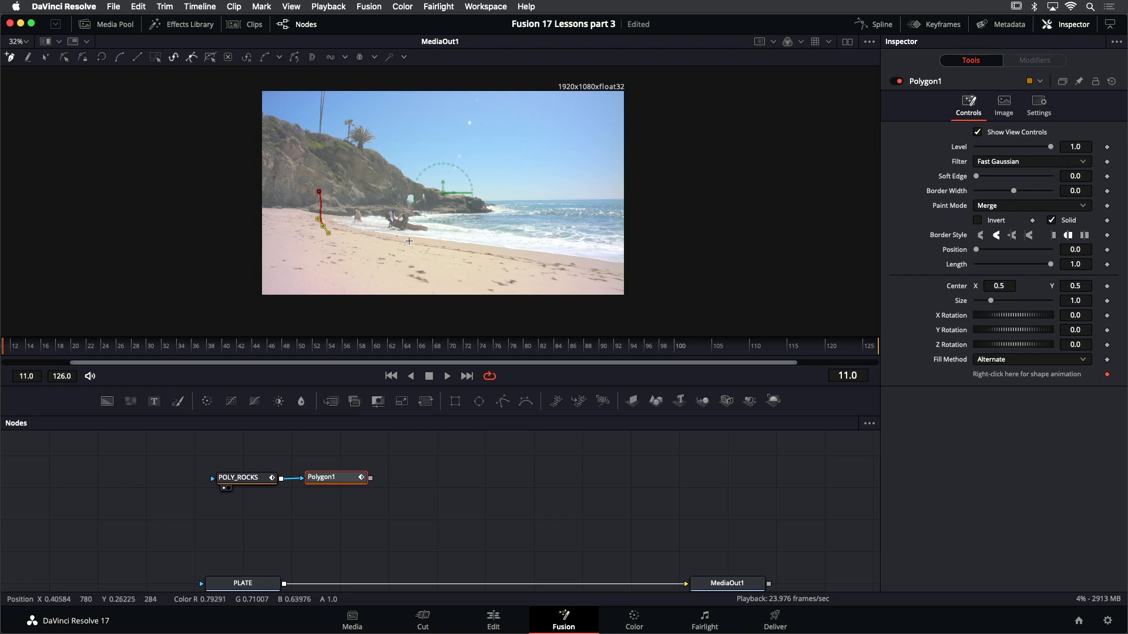
{"action": "left_click", "coordinate": [557, 262]}
{"action": "left_click_drag", "start_coordinate": [654, 281], "coordinate": [673, 287]}
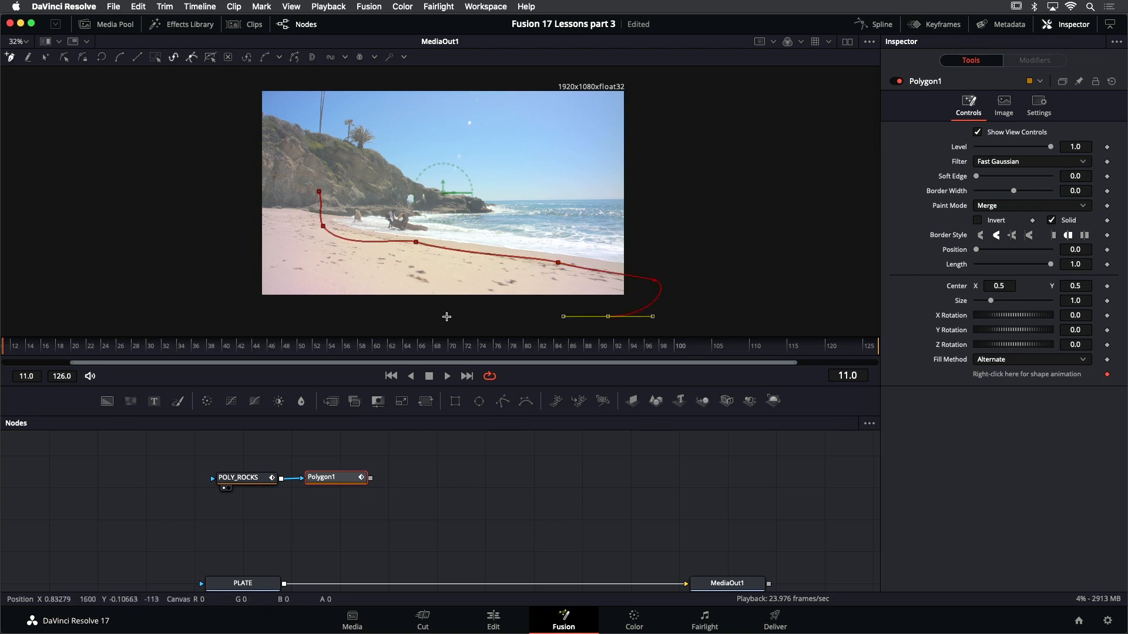
{"action": "left_click_drag", "start_coordinate": [224, 305], "coordinate": [207, 263]}
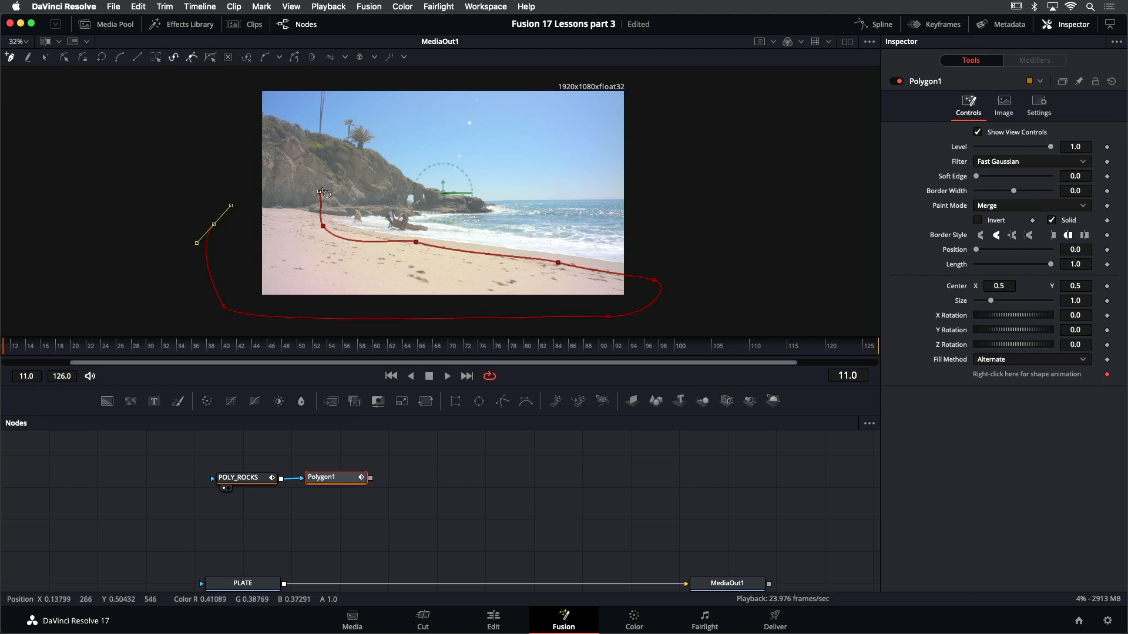
Reshape the beach mask's points and curve handles to follow the sand's edge at frame 11
{"action": "scroll", "coordinate": [344, 235], "scroll_direction": "up", "scroll_amount": 2}
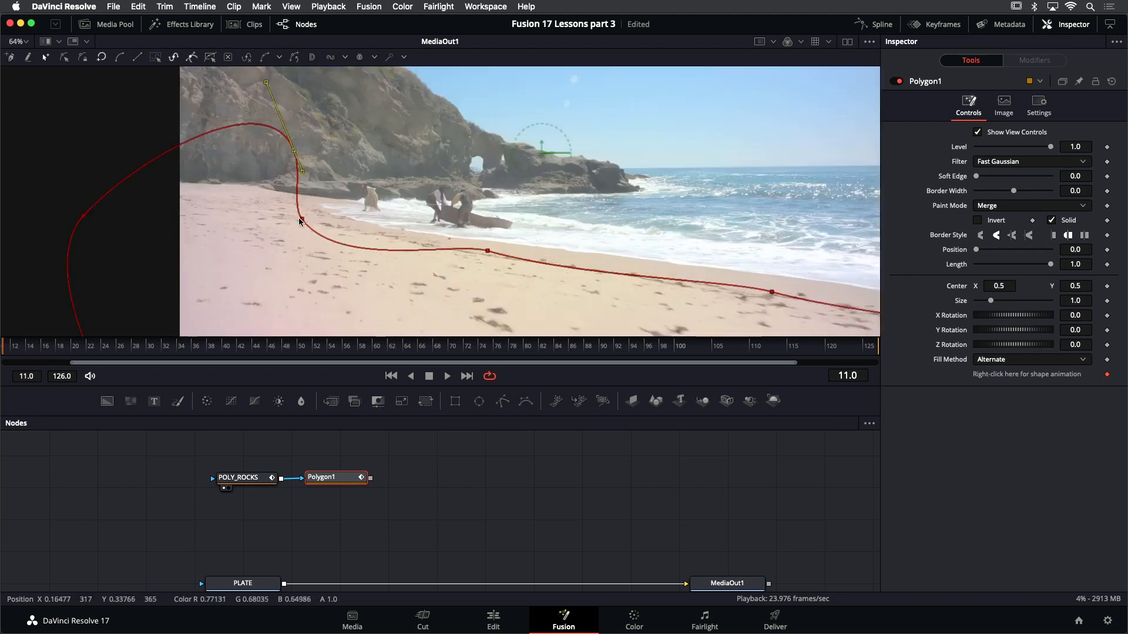
{"action": "left_click", "coordinate": [300, 221]}
{"action": "left_click_drag", "start_coordinate": [341, 262], "coordinate": [457, 225]}
{"action": "left_click", "coordinate": [486, 250]}
{"action": "scroll", "coordinate": [422, 235], "scroll_direction": "down", "scroll_amount": 2}
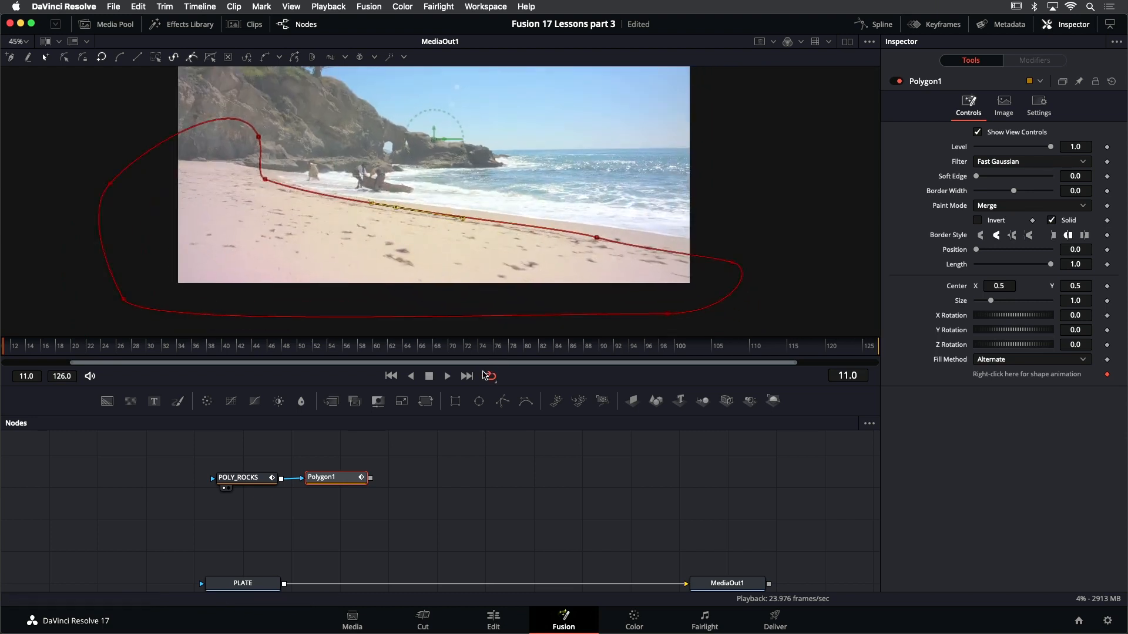
At frame 126, scale and move the whole beach mask to fit the sand, then realign only its shoreline points
{"action": "left_click", "coordinate": [467, 377]}
{"action": "scroll", "coordinate": [262, 151], "scroll_direction": "down", "scroll_amount": 1}
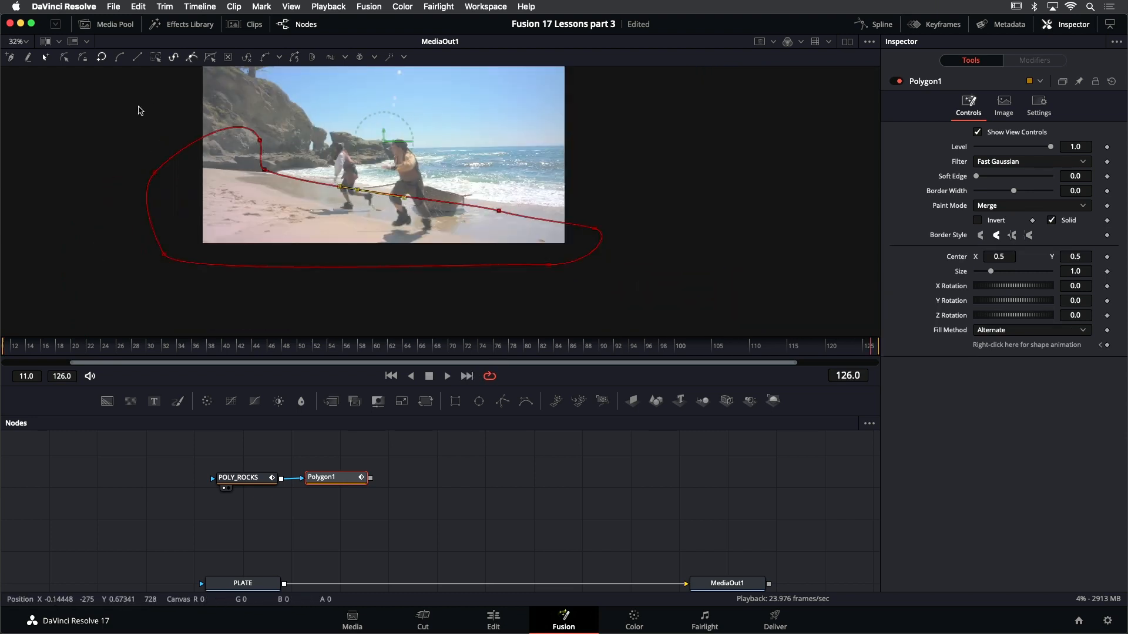
{"action": "left_click_drag", "start_coordinate": [111, 100], "coordinate": [675, 307]}
{"action": "mouse_move", "coordinate": [265, 175]}
{"action": "left_mouse_down"}
{"action": "mouse_move", "coordinate": [215, 182]}
{"action": "mouse_move", "coordinate": [254, 182]}
{"action": "left_mouse_up"}
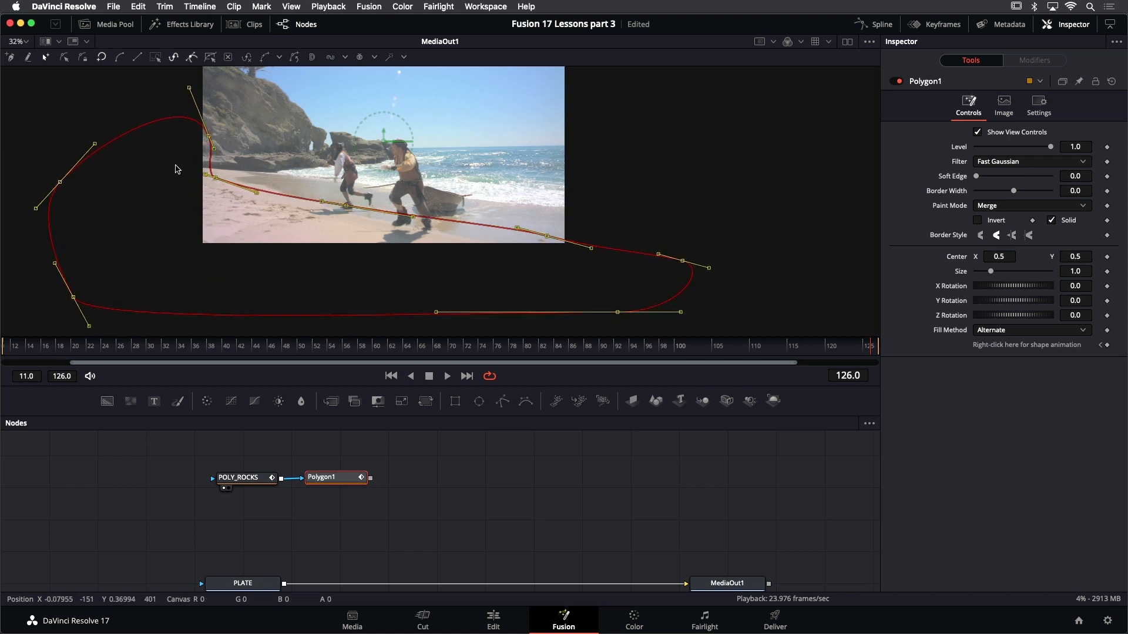
{"action": "left_click_drag", "start_coordinate": [175, 169], "coordinate": [732, 331]}
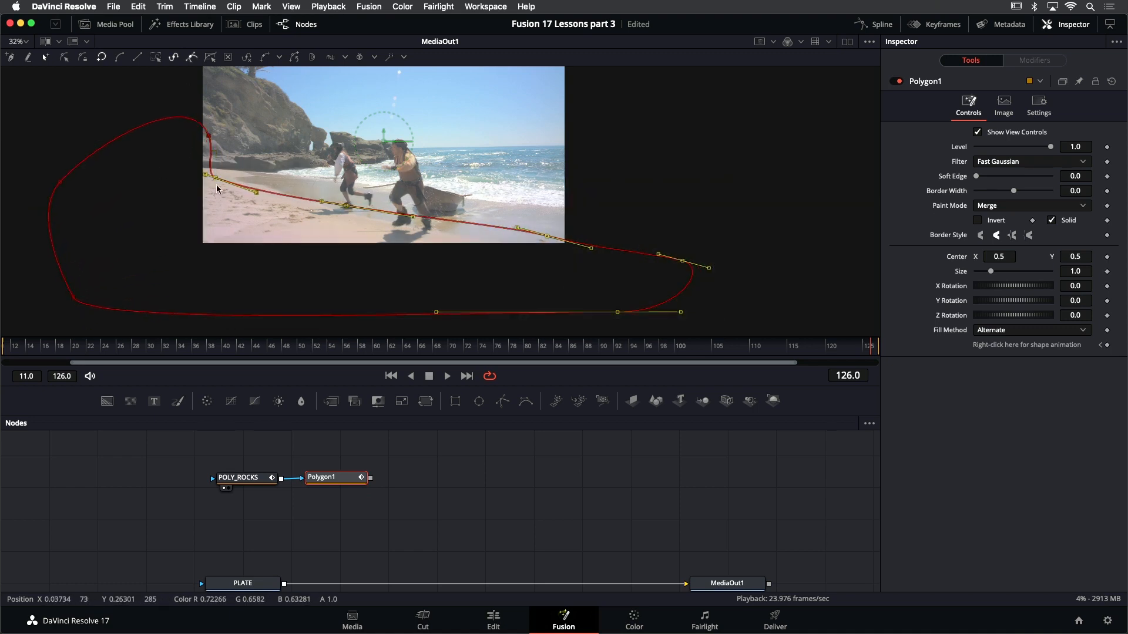
{"action": "left_click_drag", "start_coordinate": [217, 183], "coordinate": [196, 187]}
Review the beach mask animation from the first frame, then shift the shape at frame 49 and realign its shoreline points with the sand's edge
{"action": "left_click", "coordinate": [392, 377]}
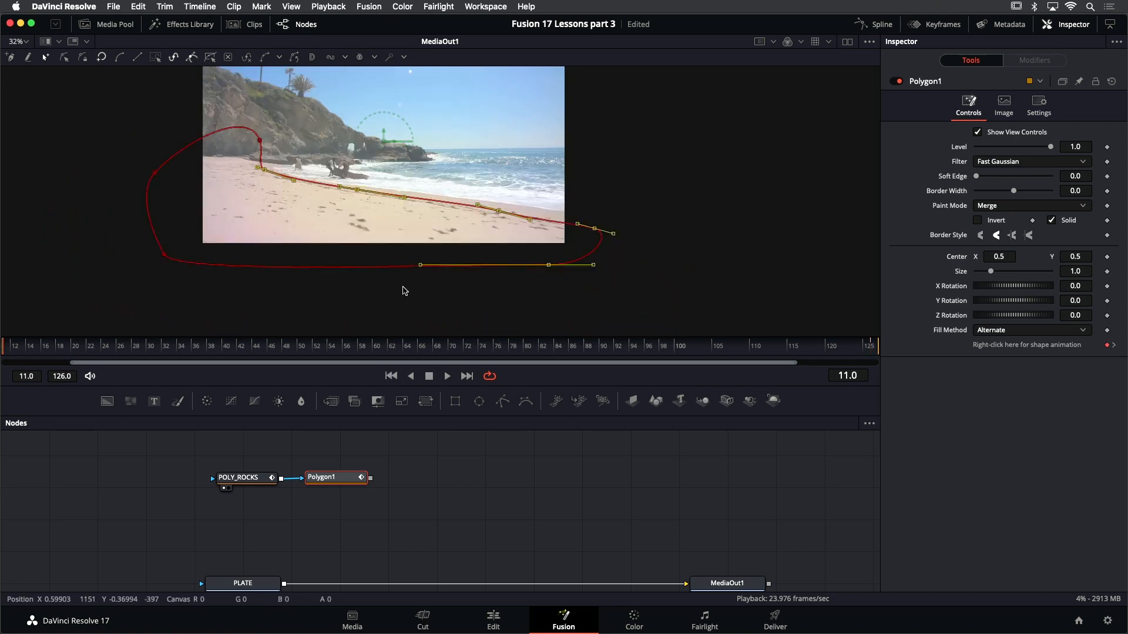
{"action": "left_click_drag", "start_coordinate": [108, 104], "coordinate": [637, 320]}
{"action": "left_click_drag", "start_coordinate": [471, 230], "coordinate": [537, 279]}
{"action": "scroll", "coordinate": [480, 262], "scroll_direction": "up", "scroll_amount": 2}
{"action": "key", "text": "space"}
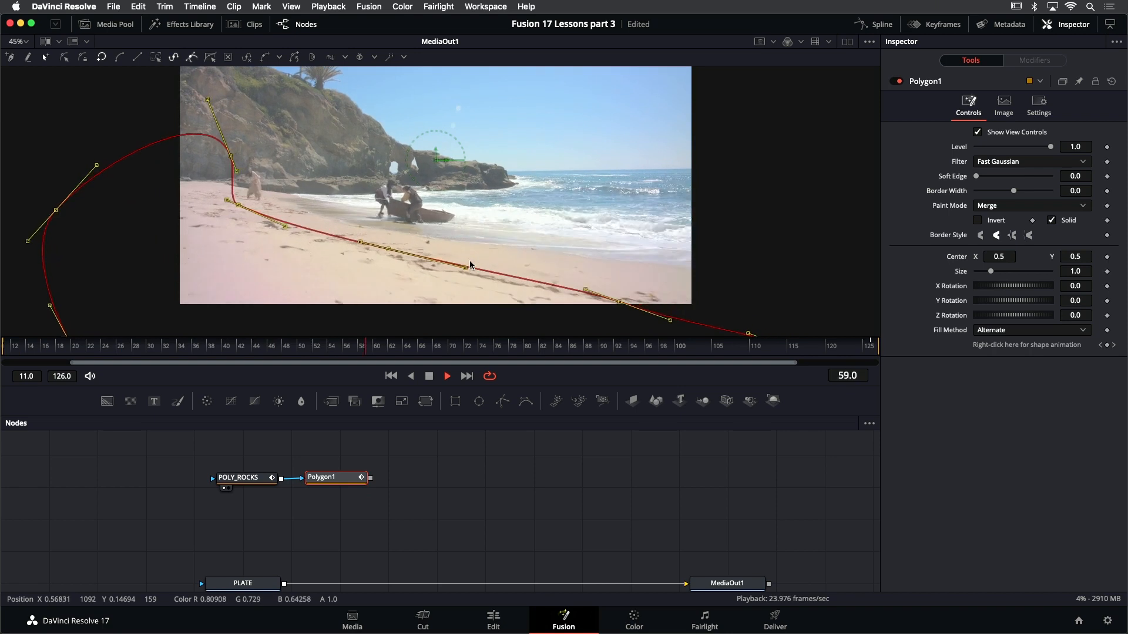
{"action": "key", "text": "j"}
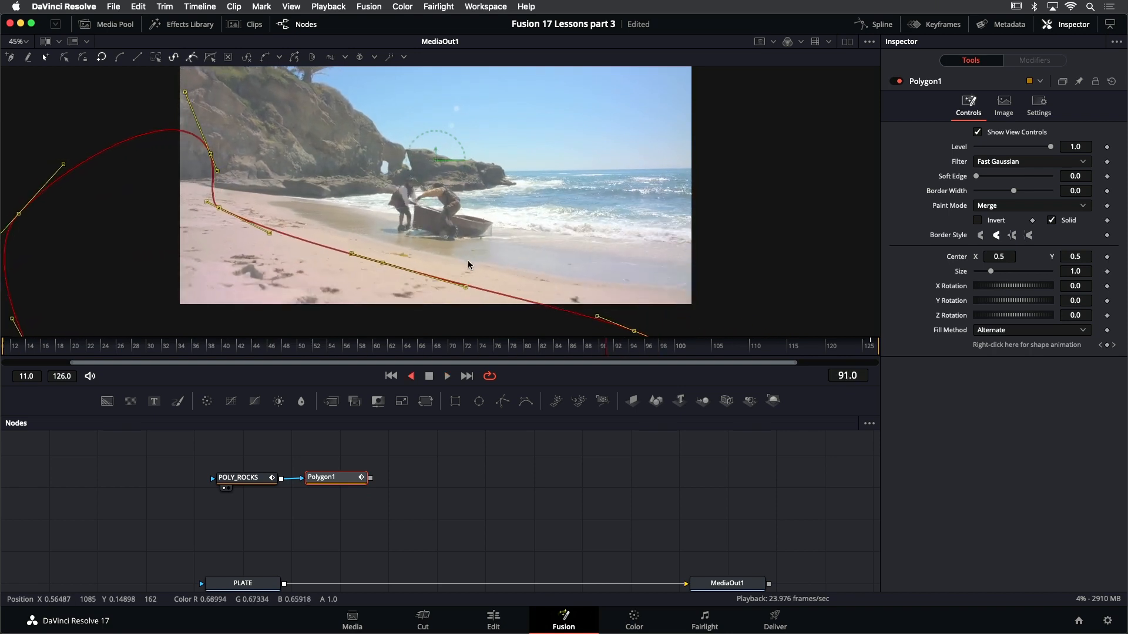
{"action": "key", "text": "space"}
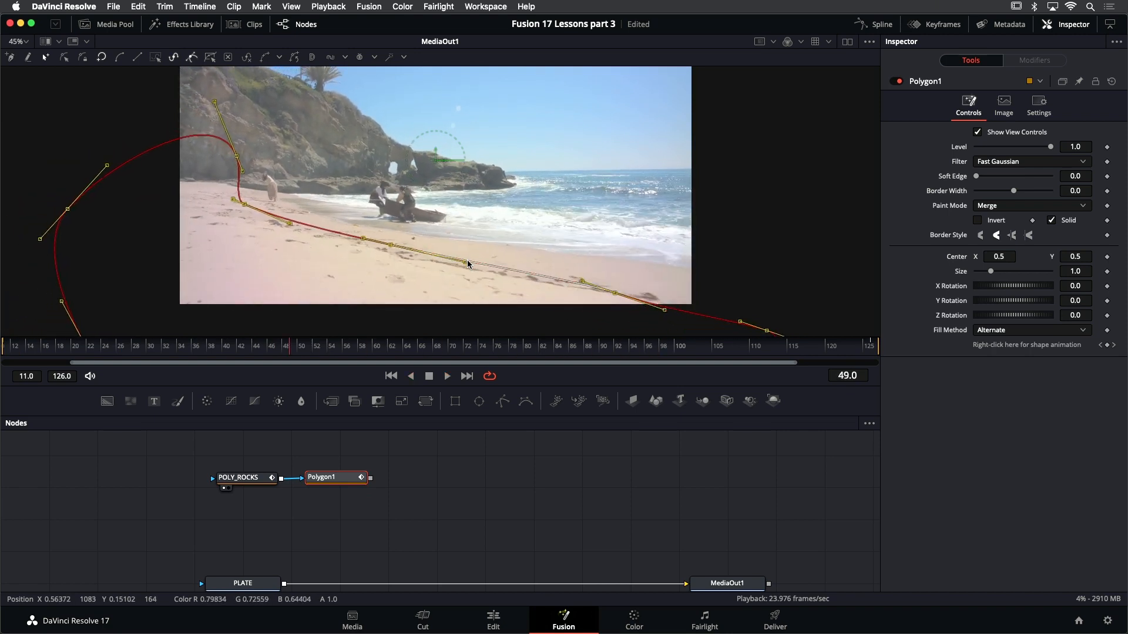
{"action": "left_click_drag", "start_coordinate": [245, 205], "coordinate": [800, 340]}
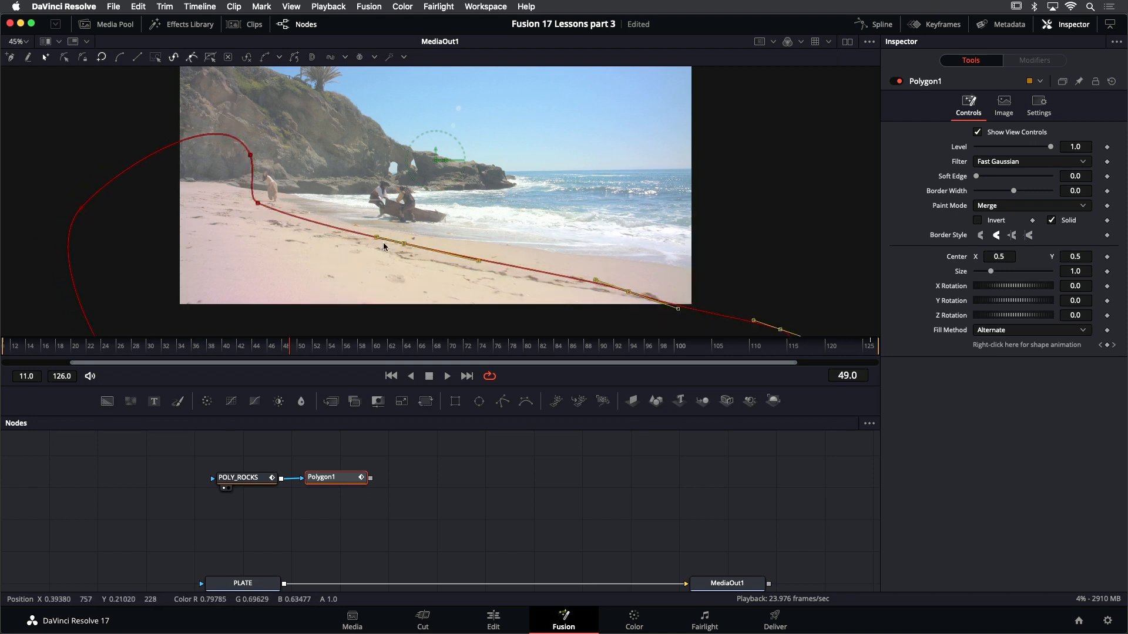
{"action": "left_click_drag", "start_coordinate": [392, 245], "coordinate": [402, 244]}
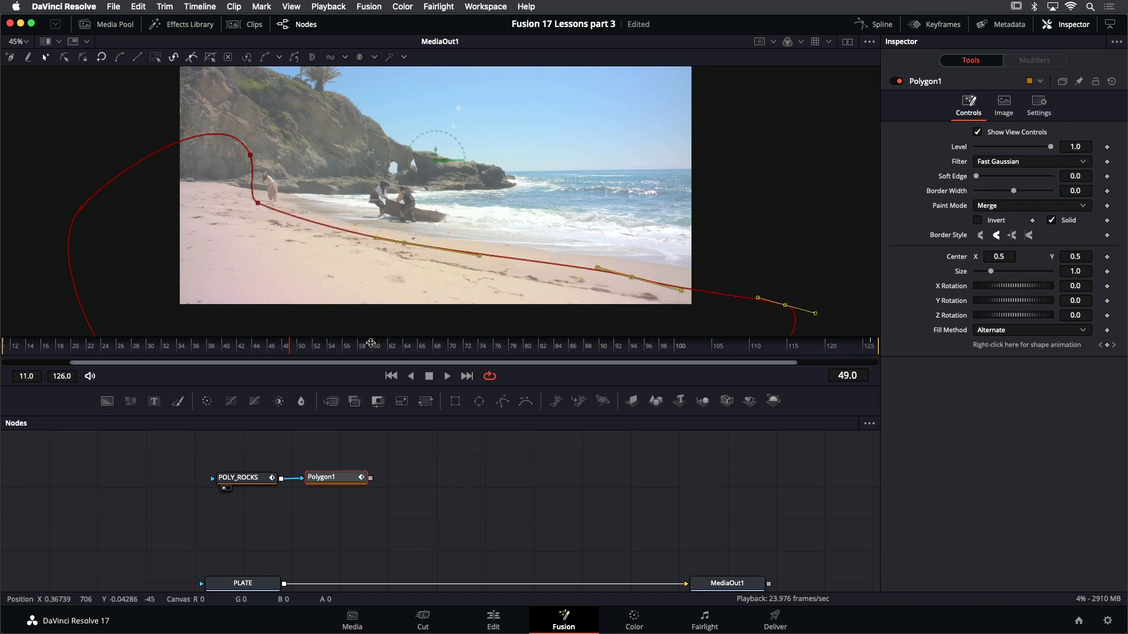
Play the beach mask animation from the first frame, examine its fit along the sand's edge up close, and stop at frame 94
{"action": "left_click", "coordinate": [390, 376]}
{"action": "key", "text": "space"}
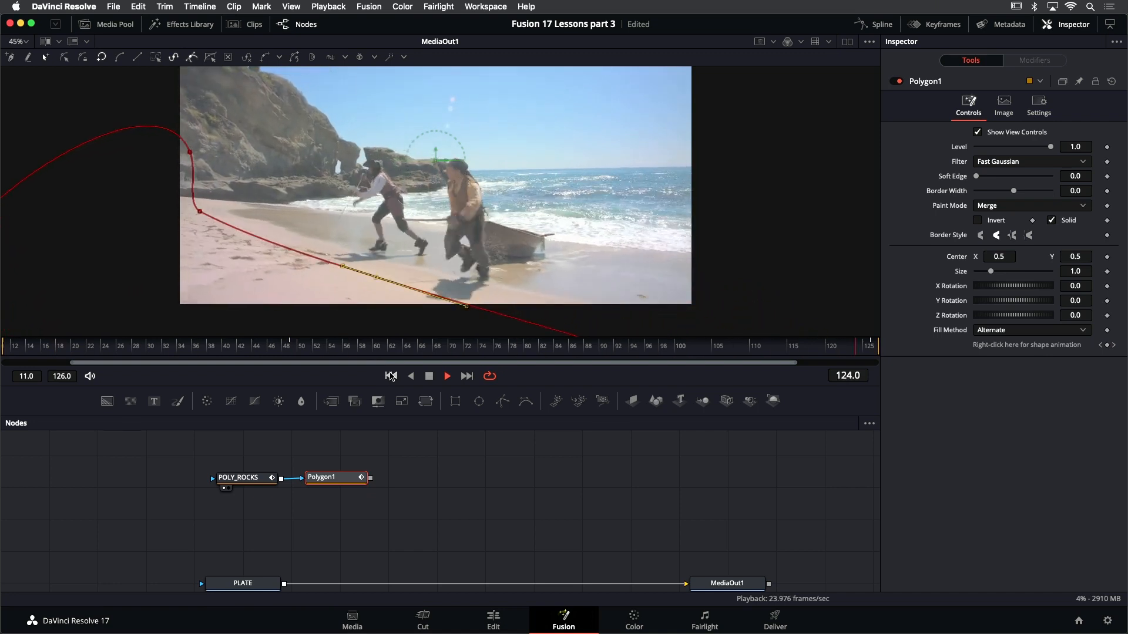
{"action": "key", "text": "space"}
{"action": "left_click", "coordinate": [390, 376]}
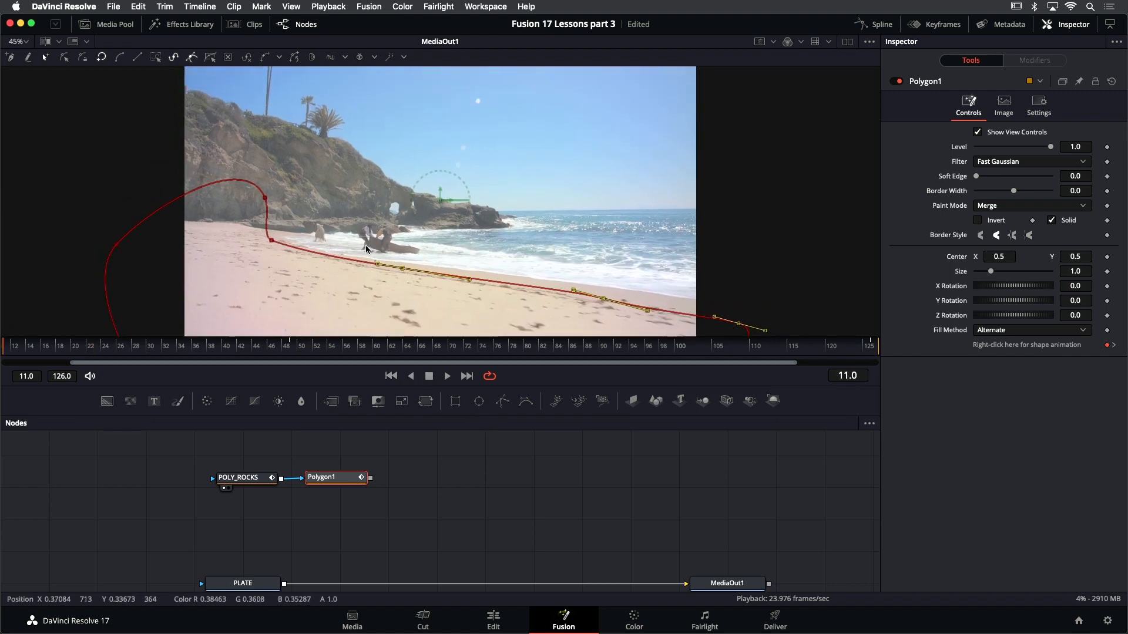
{"action": "scroll", "coordinate": [323, 242], "scroll_direction": "up", "scroll_amount": 2}
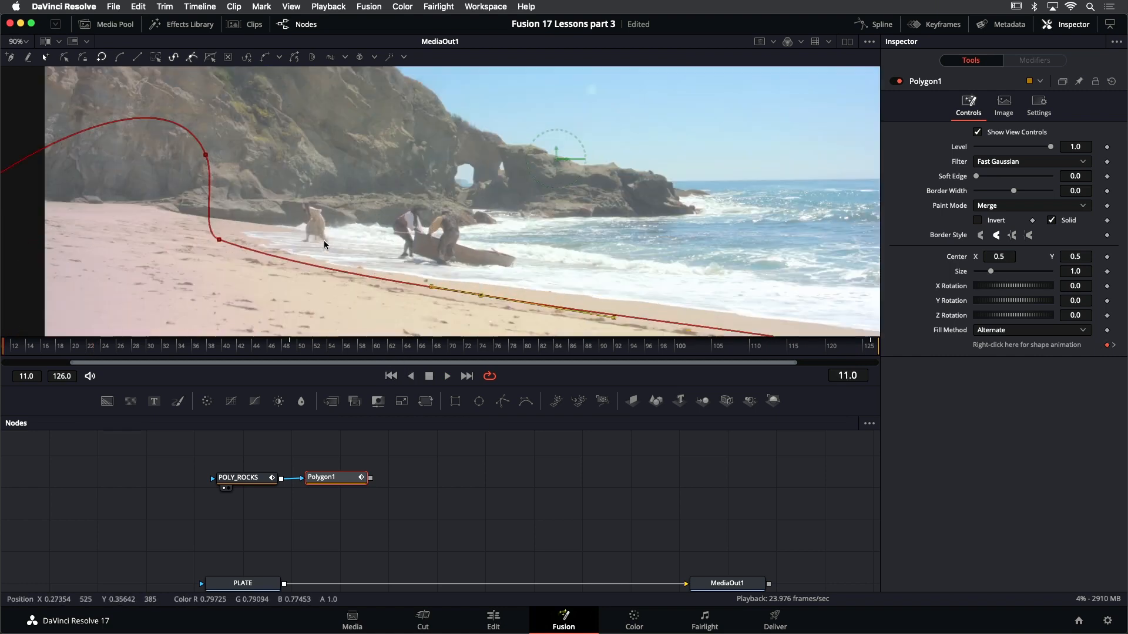
{"action": "left_click", "coordinate": [447, 376]}
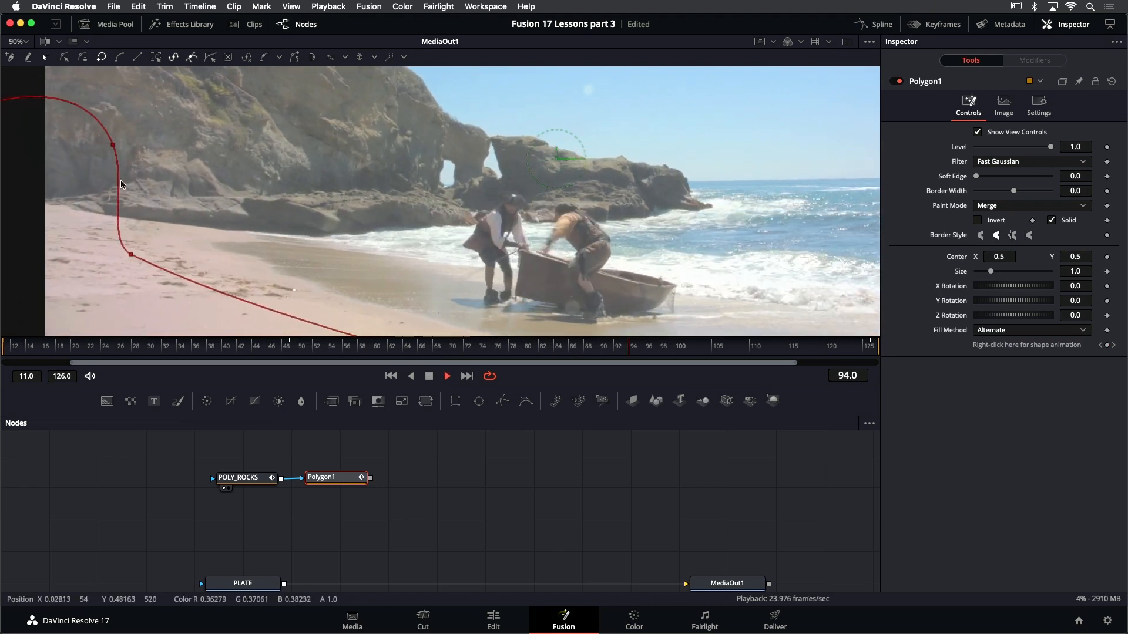
{"action": "scroll", "coordinate": [467, 226], "scroll_direction": "down", "scroll_amount": 1}
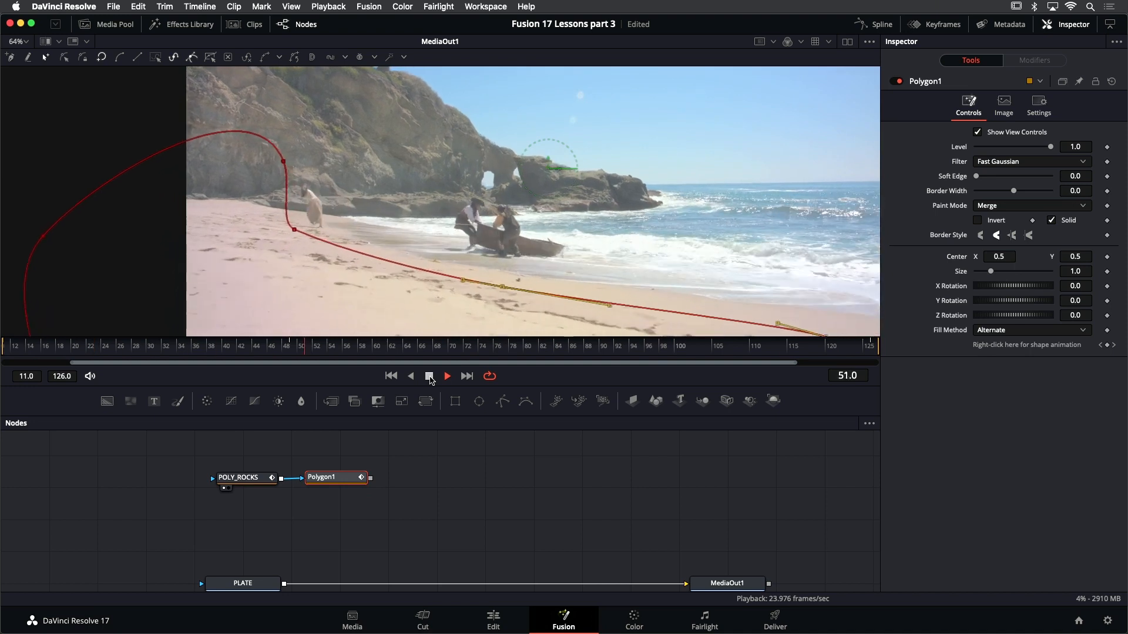
{"action": "left_click", "coordinate": [429, 376]}
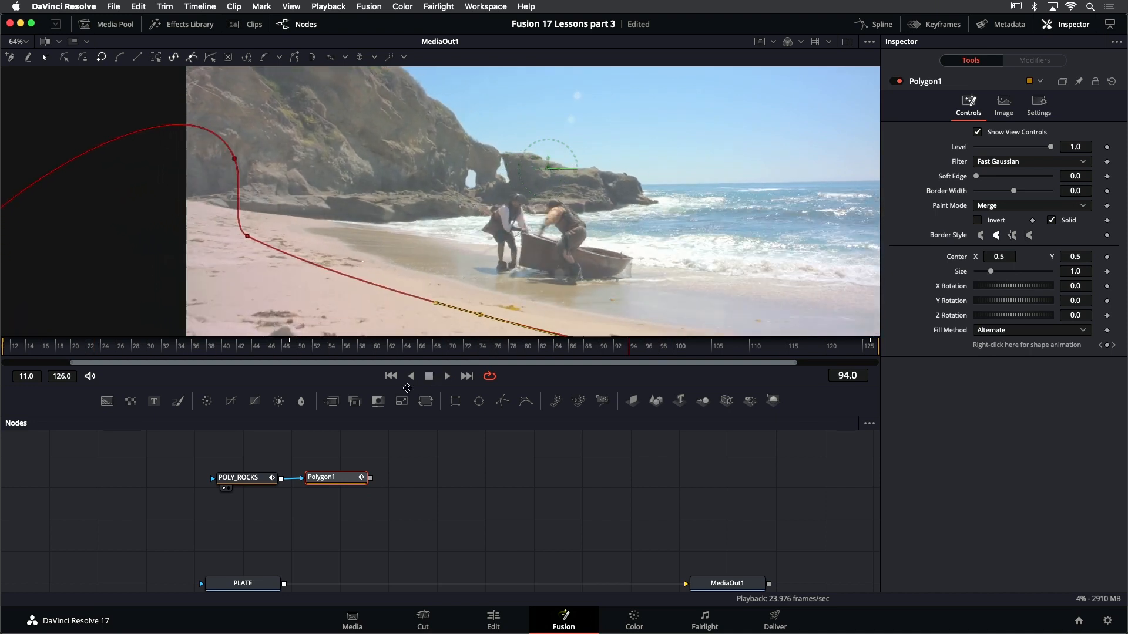
At frame 11, add a Polygon node after the beach mask and draw a closed shape around the woman
{"action": "left_click", "coordinate": [391, 376]}
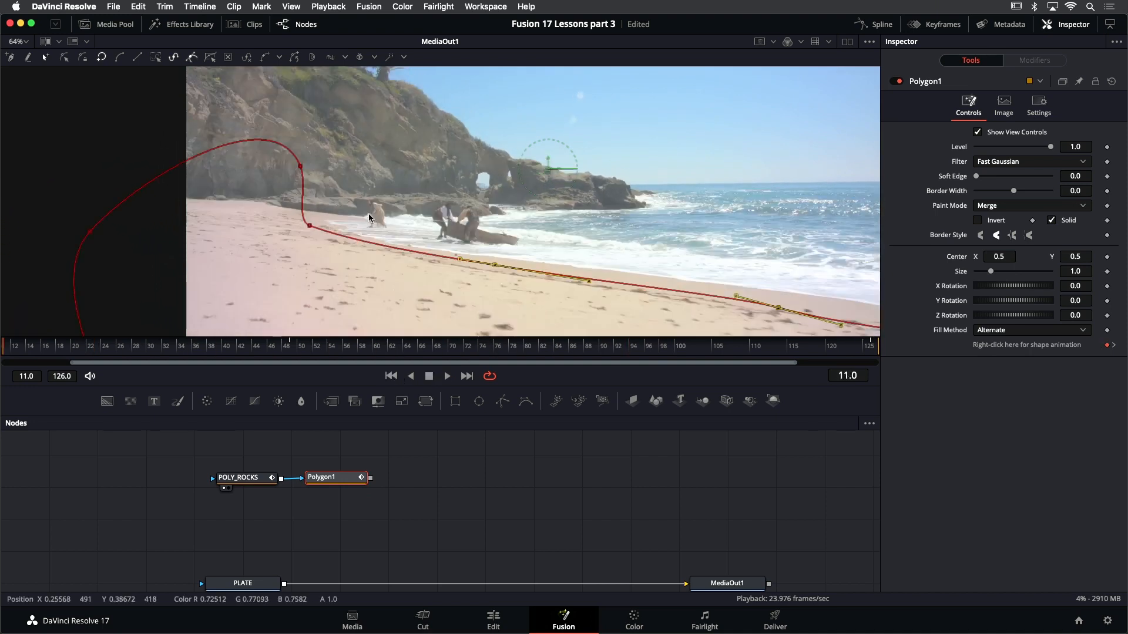
{"action": "scroll", "coordinate": [368, 213], "scroll_direction": "up", "scroll_amount": 2}
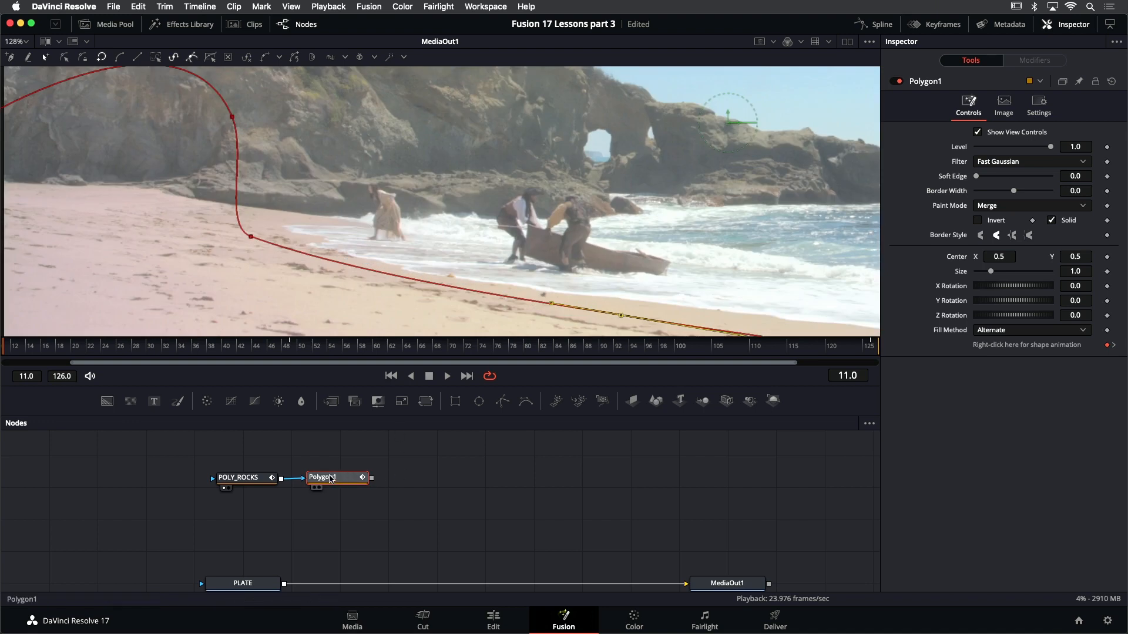
{"action": "key", "text": "shift+space"}
{"action": "type", "text": "polygo"}
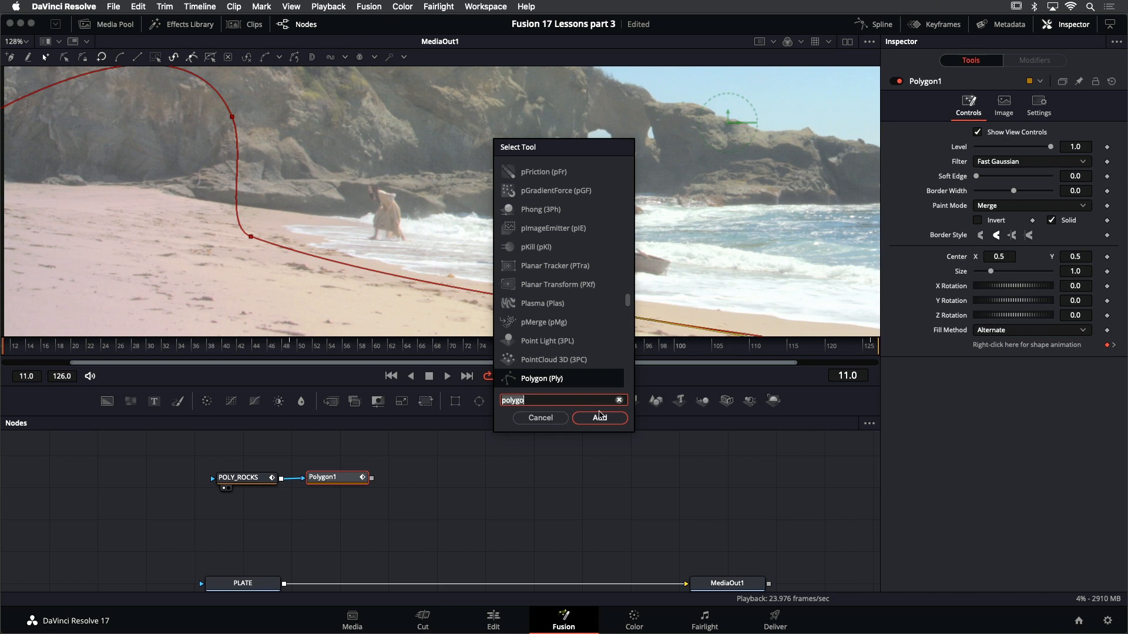
{"action": "left_click", "coordinate": [600, 419]}
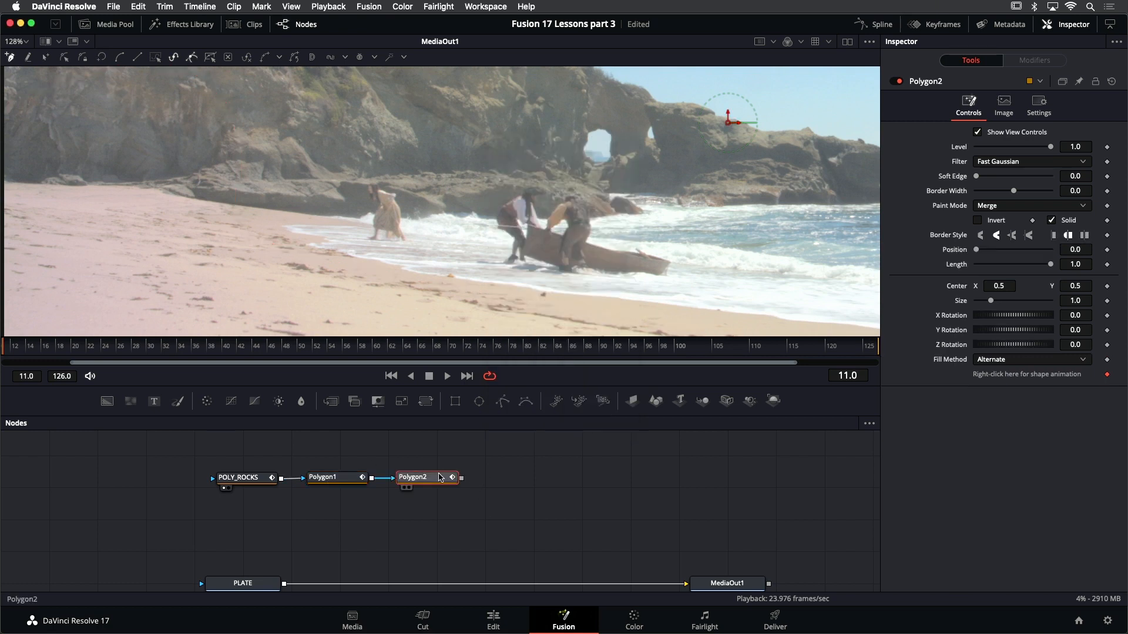
{"action": "left_click", "coordinate": [367, 173]}
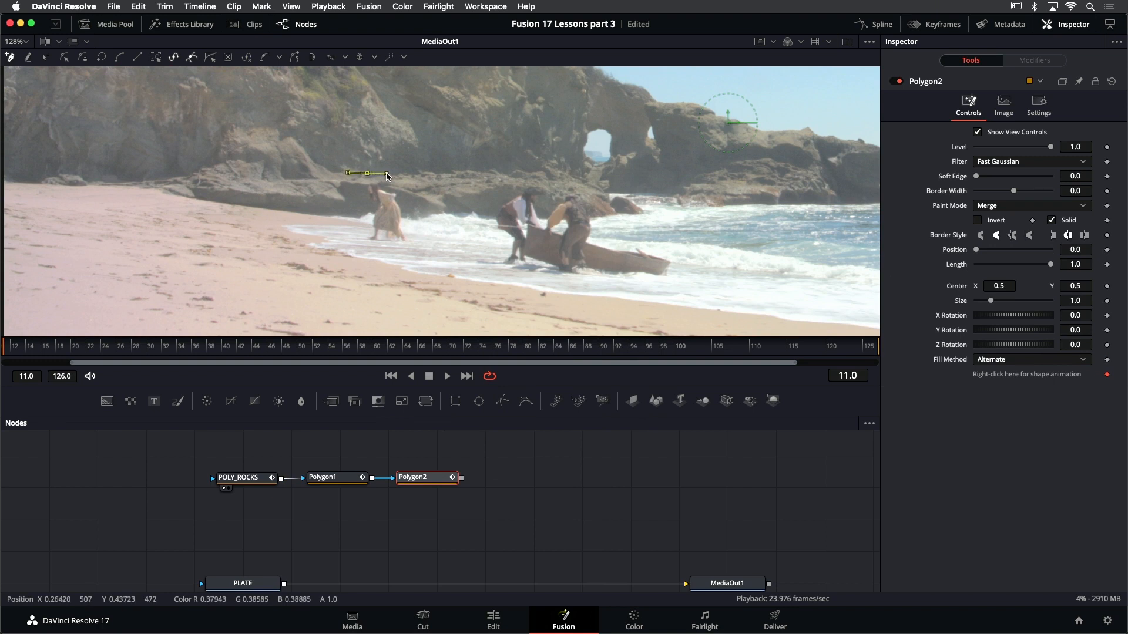
{"action": "left_click_drag", "start_coordinate": [409, 202], "coordinate": [383, 173]}
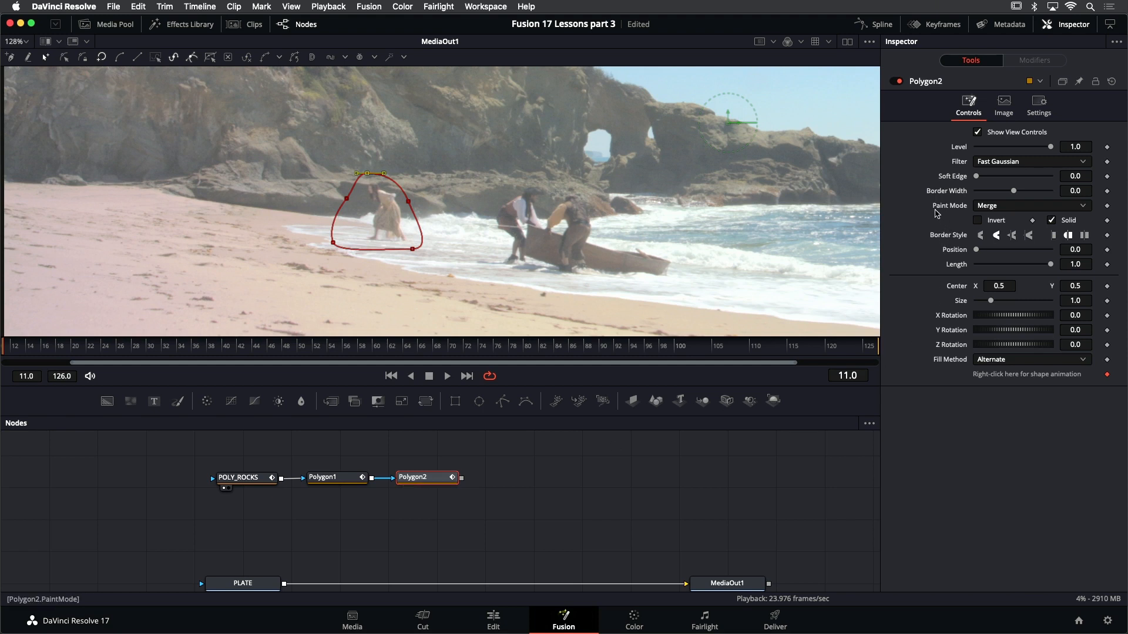
Set the woman's mask to Subtract paint mode, view its matte output, and save the project
{"action": "left_click", "coordinate": [1009, 208]}
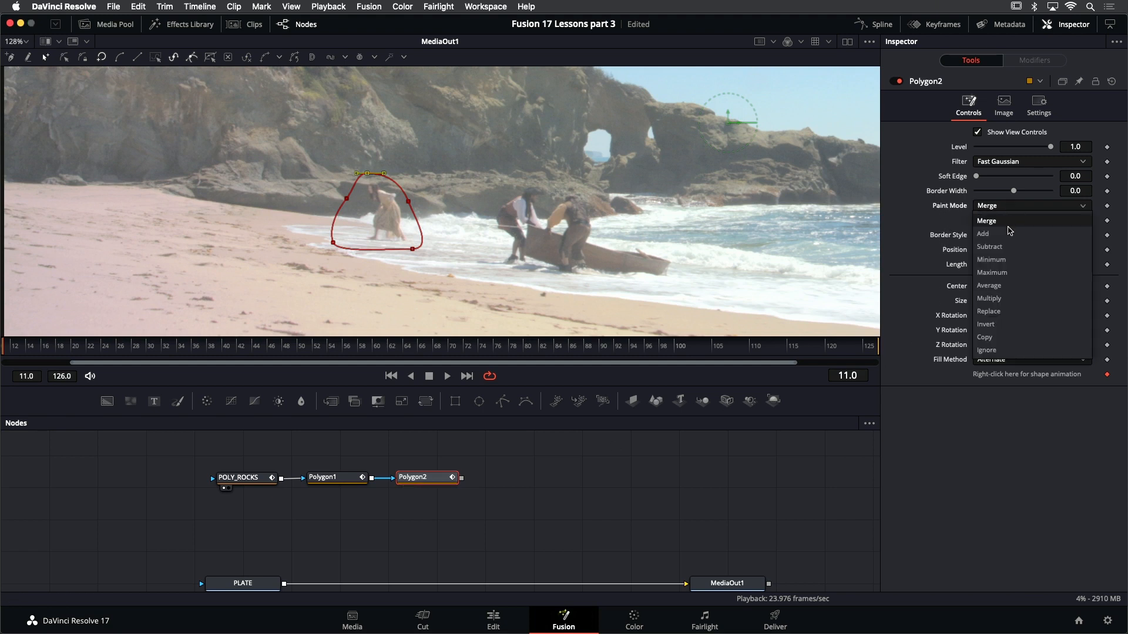
{"action": "left_click", "coordinate": [1009, 245]}
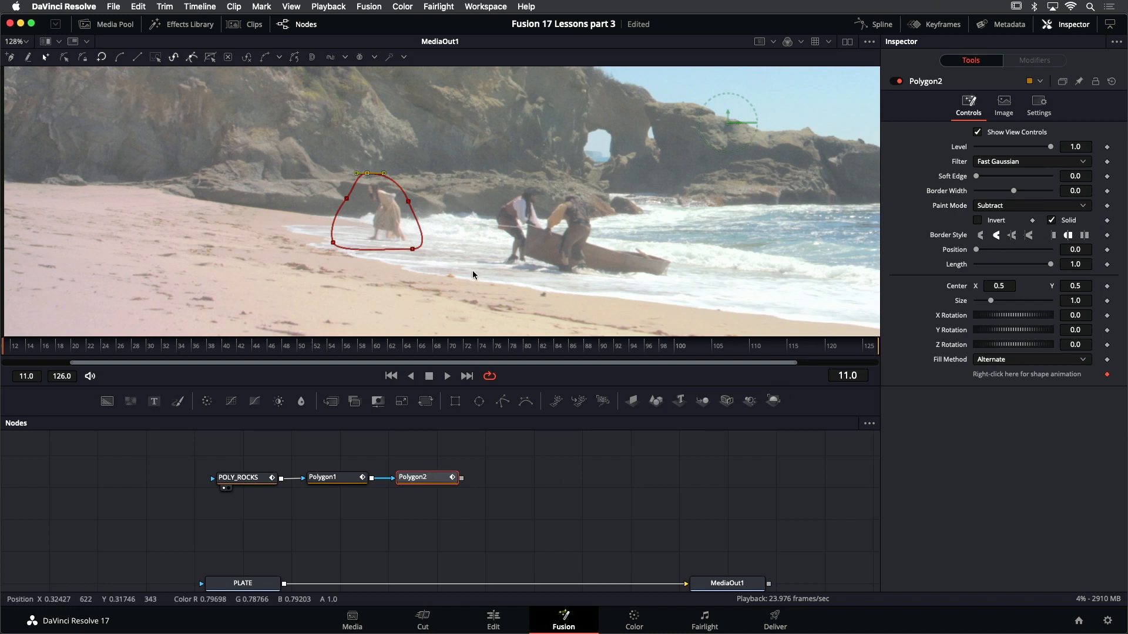
{"action": "key", "text": "1"}
{"action": "scroll", "coordinate": [448, 234], "scroll_direction": "down", "scroll_amount": 2}
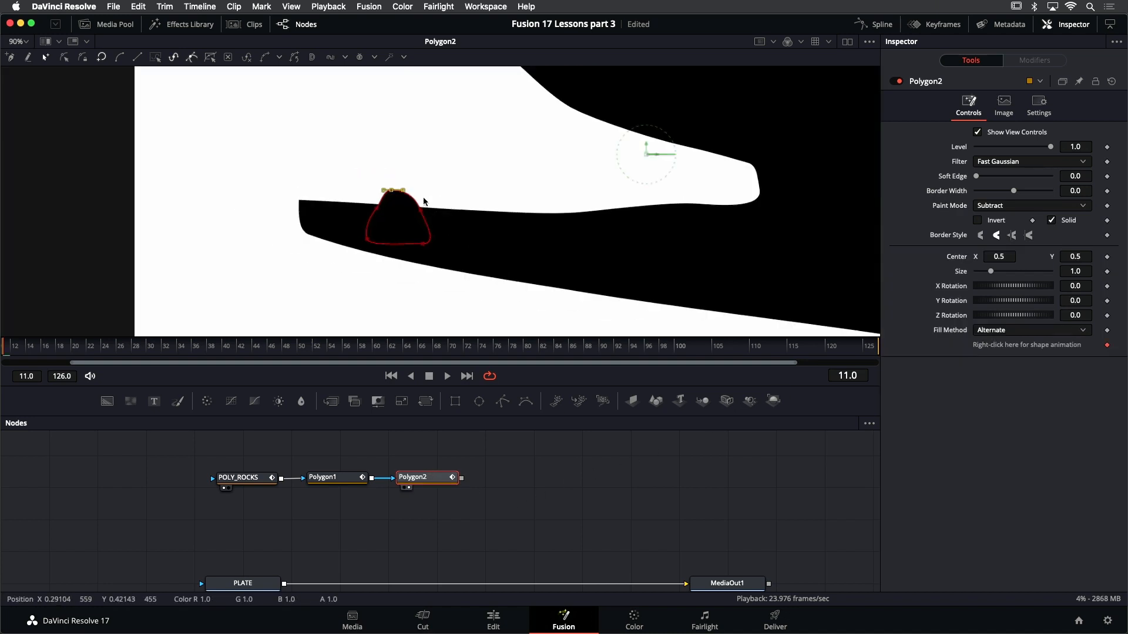
{"action": "key", "text": "super+s"}
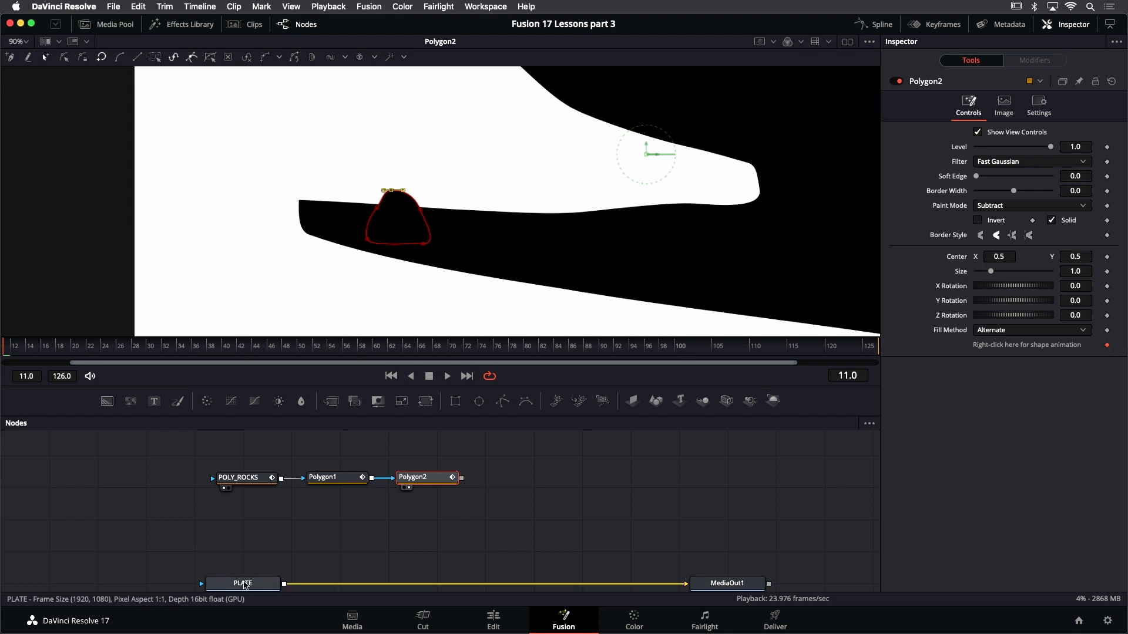
Display the PLATE footage in the viewer and select all points of the woman's mask
{"action": "left_click", "coordinate": [244, 585]}
{"action": "key", "text": "1"}
{"action": "left_click", "coordinate": [423, 477]}
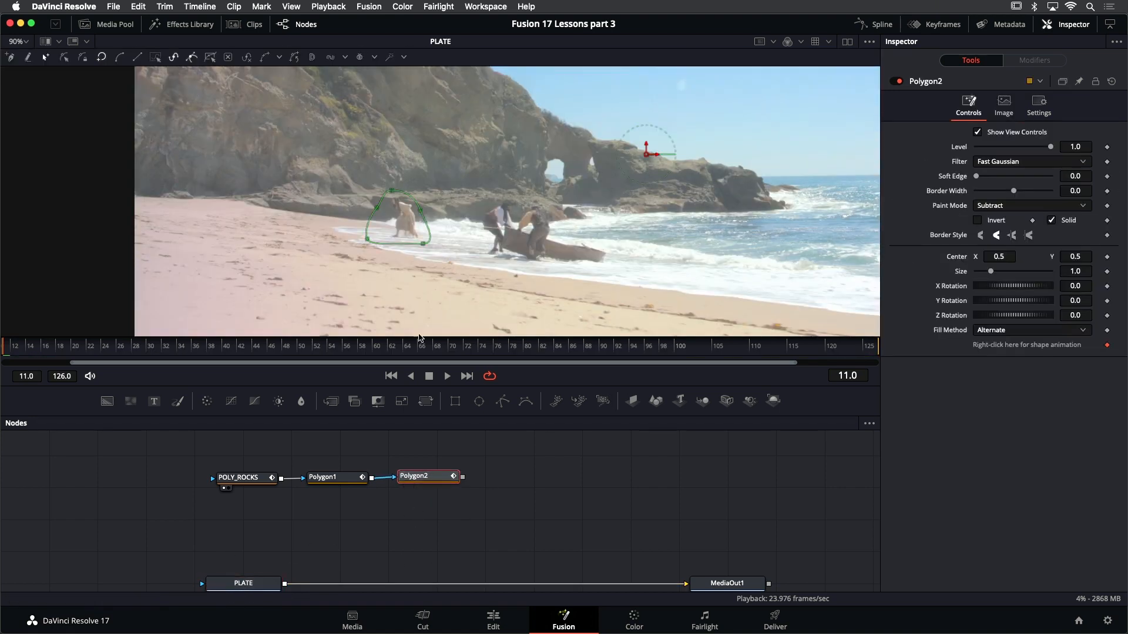
{"action": "scroll", "coordinate": [386, 244], "scroll_direction": "up", "scroll_amount": 1}
{"action": "scroll", "coordinate": [414, 280], "scroll_direction": "down", "scroll_amount": 1}
{"action": "left_click_drag", "start_coordinate": [428, 281], "coordinate": [452, 275]}
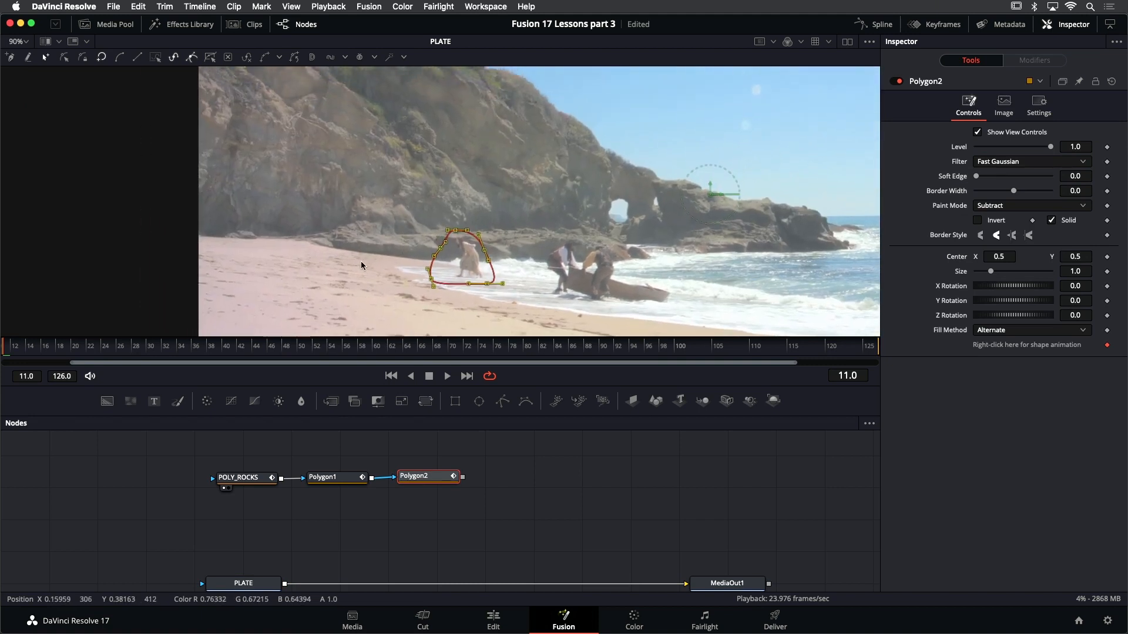
Advance through the shot and move, enlarge and reshape the woman's mask to surround her as she runs up the beach
{"action": "key", "text": "space"}
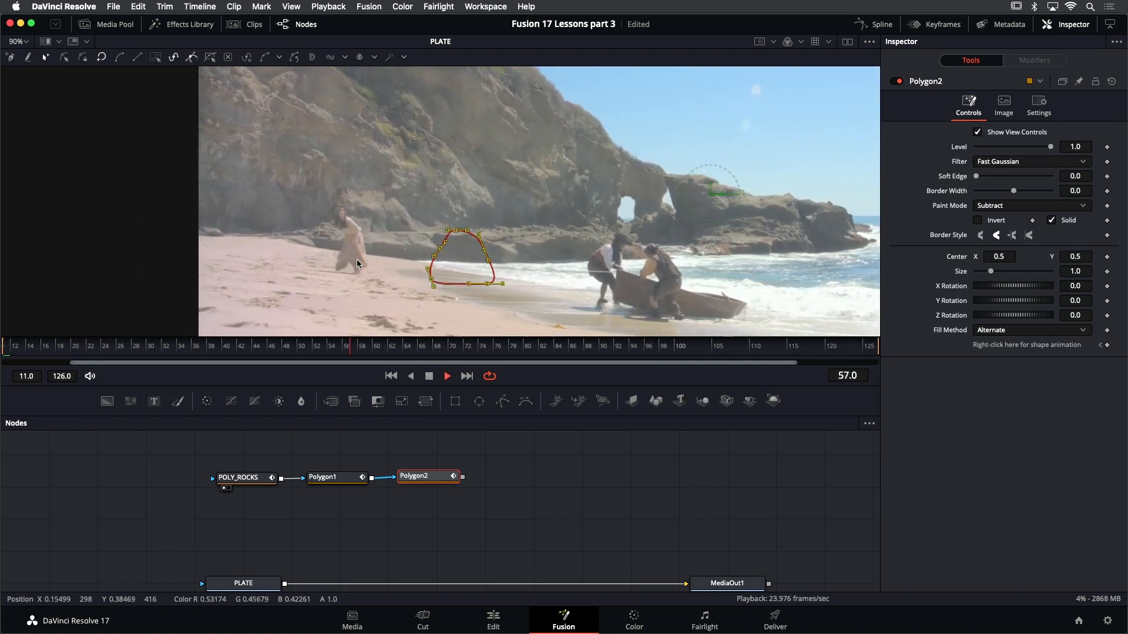
{"action": "key", "text": "space"}
{"action": "left_click_drag", "start_coordinate": [490, 289], "coordinate": [588, 251]}
{"action": "left_click_drag", "start_coordinate": [147, 146], "coordinate": [270, 229]}
{"action": "left_click_drag", "start_coordinate": [238, 176], "coordinate": [311, 284]}
{"action": "key", "text": "j"}
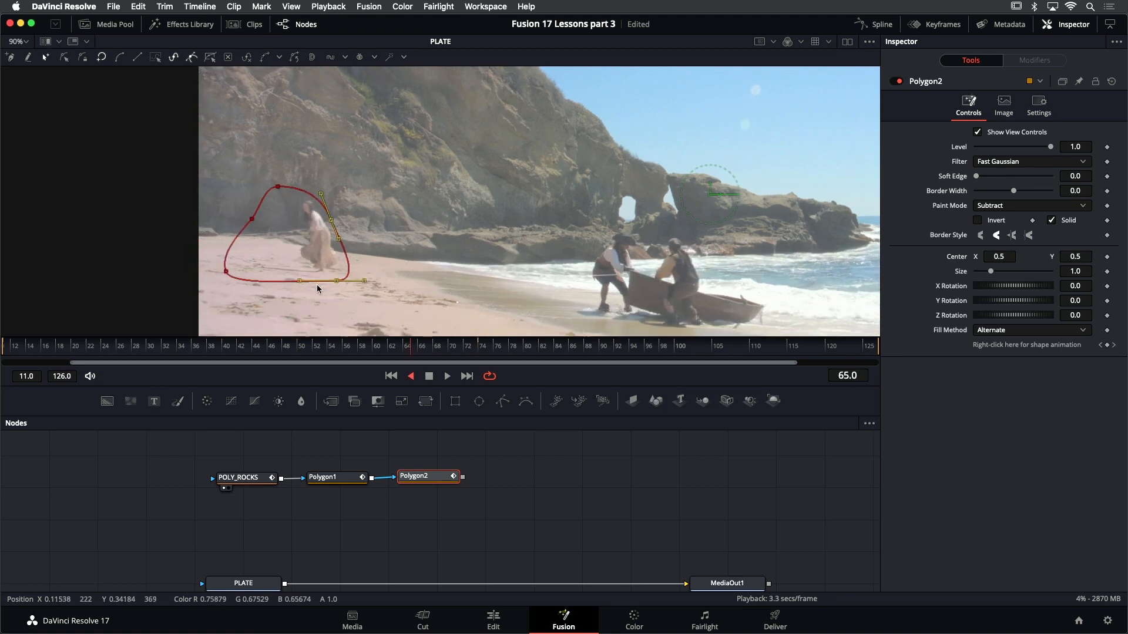
{"action": "key", "text": "k"}
{"action": "left_click_drag", "start_coordinate": [231, 177], "coordinate": [364, 274]}
{"action": "key", "text": "s"}
{"action": "key", "text": "l"}
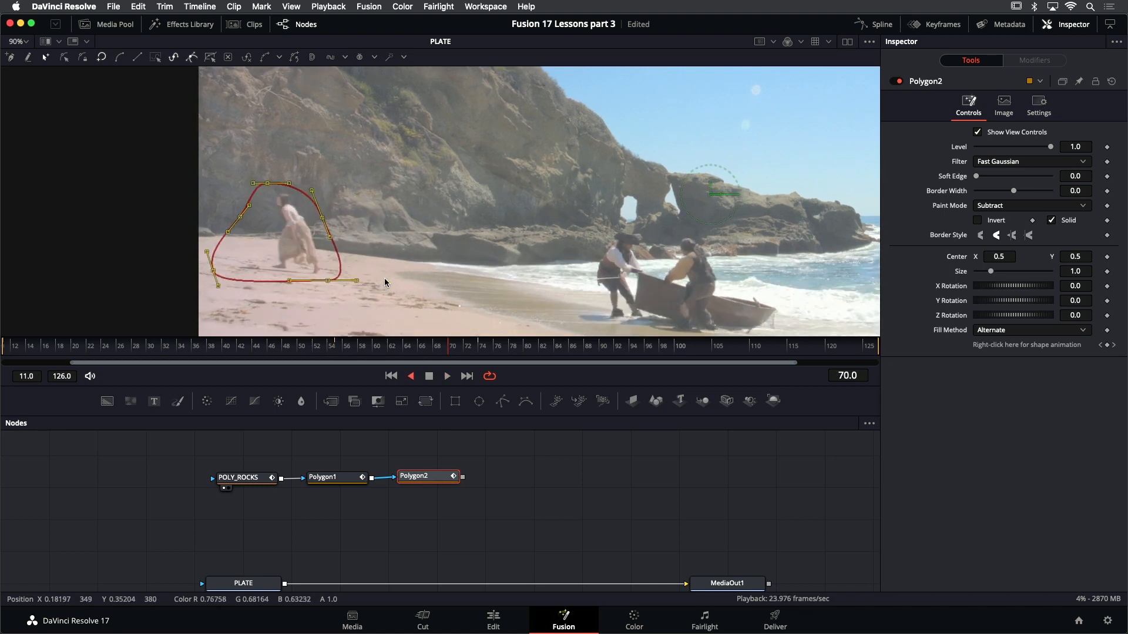
At frame 29, shift the whole woman's mask to recentre it around her
{"action": "key", "text": "j"}
{"action": "key", "text": "space"}
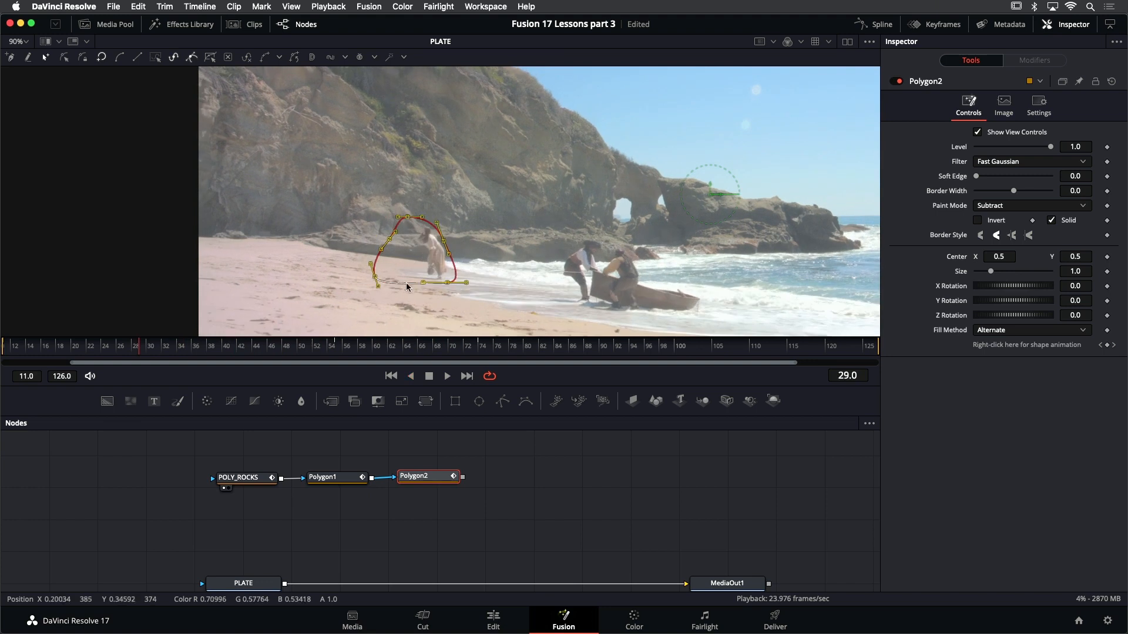
{"action": "left_click_drag", "start_coordinate": [445, 281], "coordinate": [453, 287]}
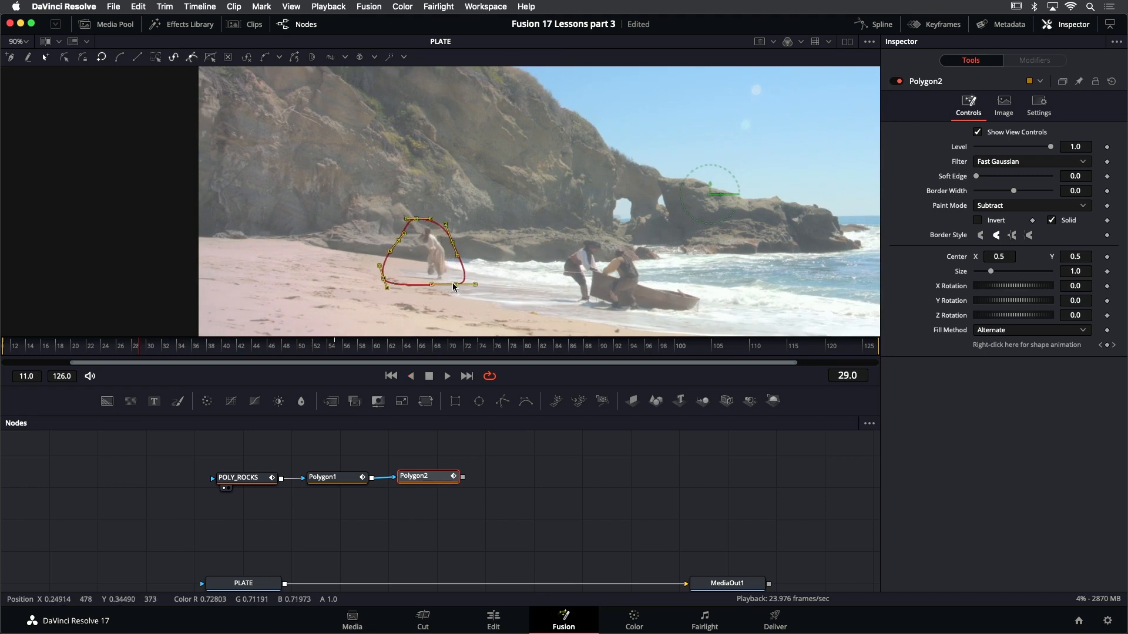
At frame 89, move the woman's mask past the left edge of the footage to follow her exit
{"action": "key", "text": "space"}
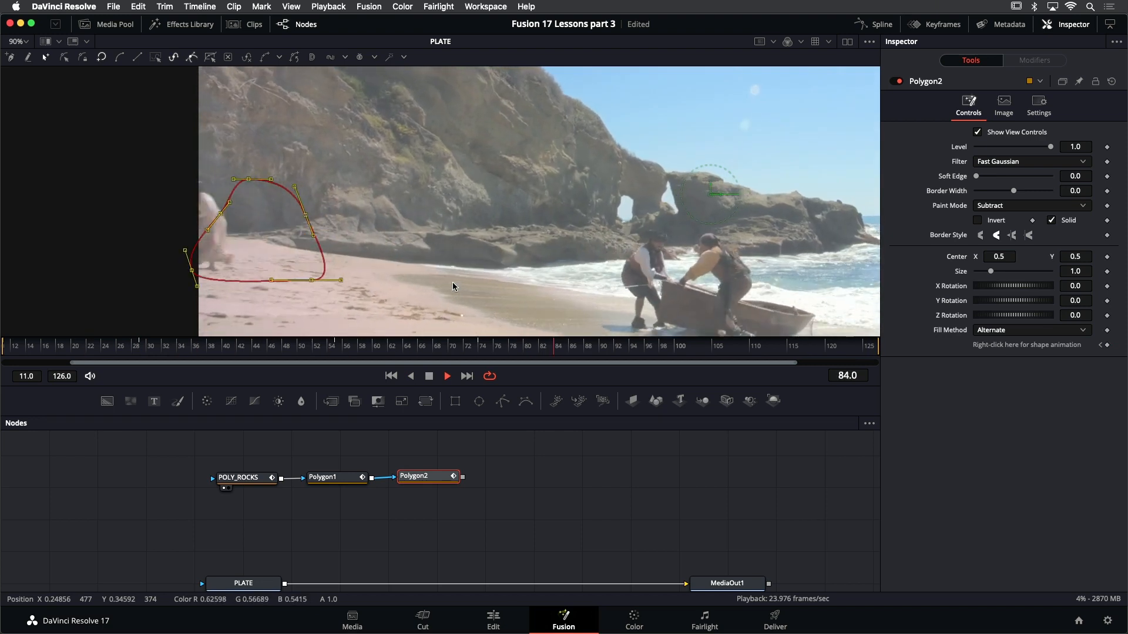
{"action": "key", "text": "j"}
{"action": "key", "text": "l"}
{"action": "key", "text": "k"}
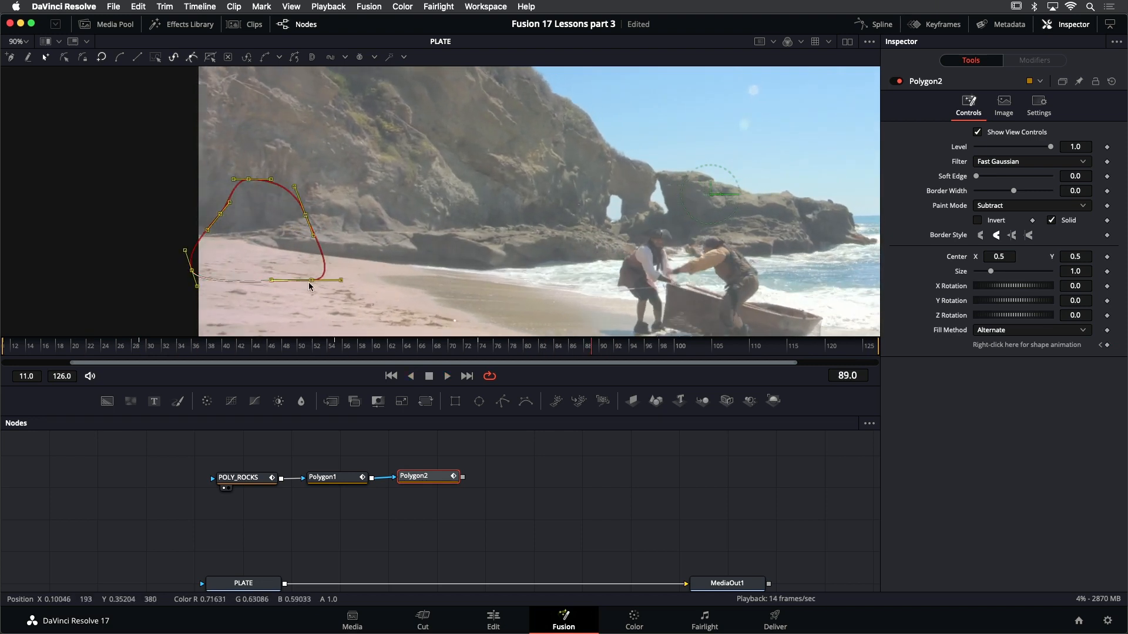
{"action": "left_click_drag", "start_coordinate": [309, 280], "coordinate": [168, 269]}
Check the frames around her exit and, at frame 86, shift the woman's mask back toward the footage to cover her
{"action": "key", "text": "j"}
{"action": "key", "text": "k"}
{"action": "key", "text": "l"}
{"action": "key", "text": "k"}
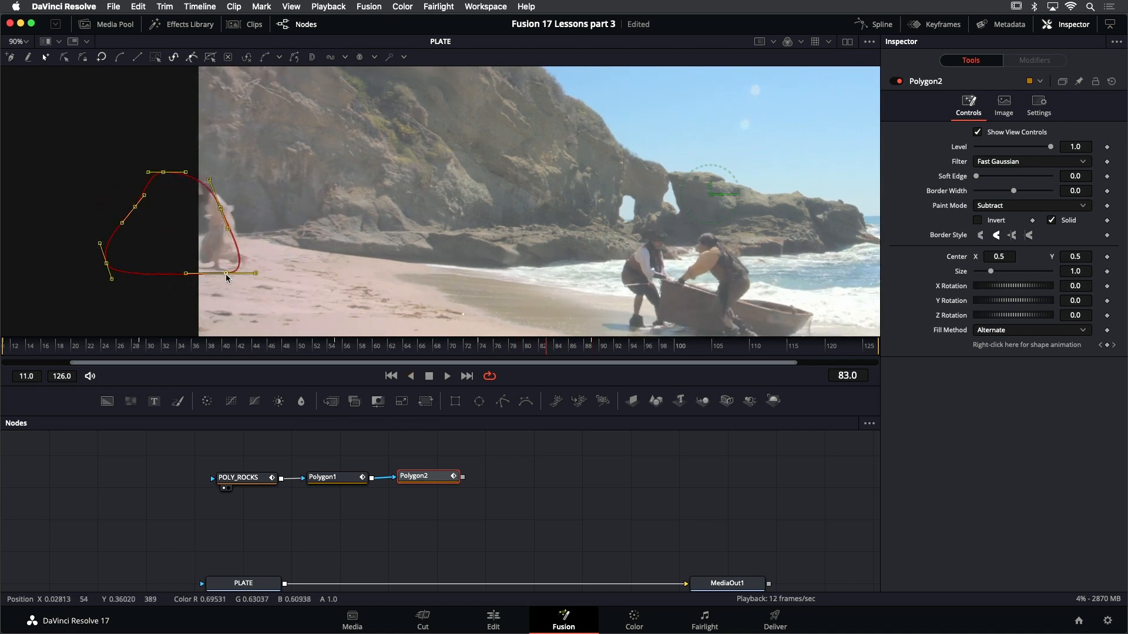
{"action": "key", "text": "l"}
{"action": "key", "text": "k"}
{"action": "key", "text": "Left"}
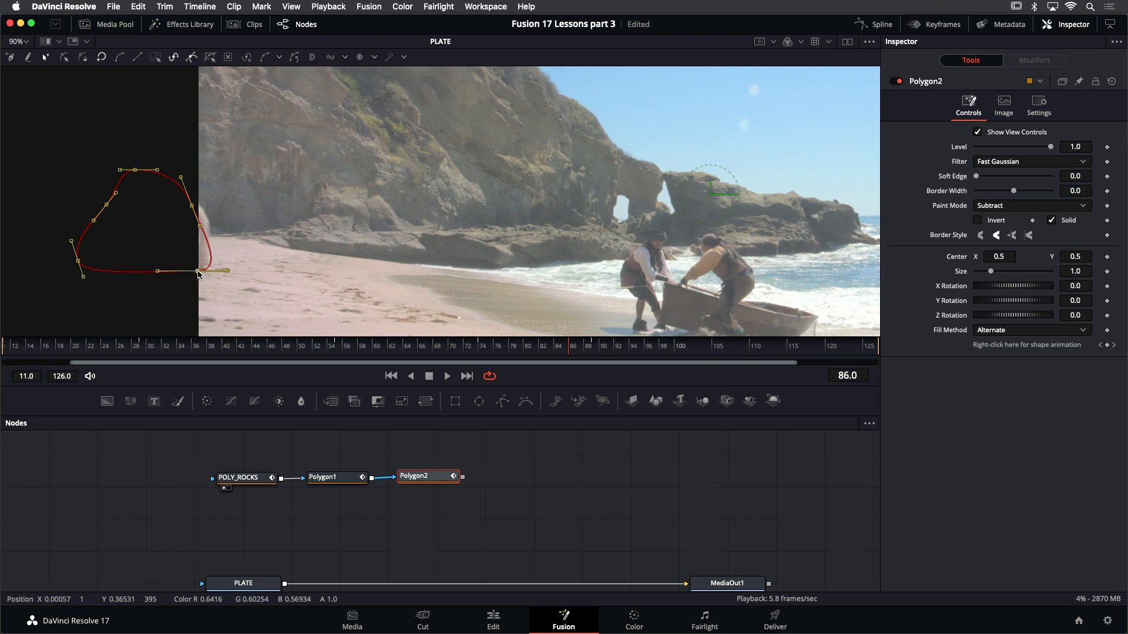
{"action": "left_click_drag", "start_coordinate": [197, 271], "coordinate": [223, 275]}
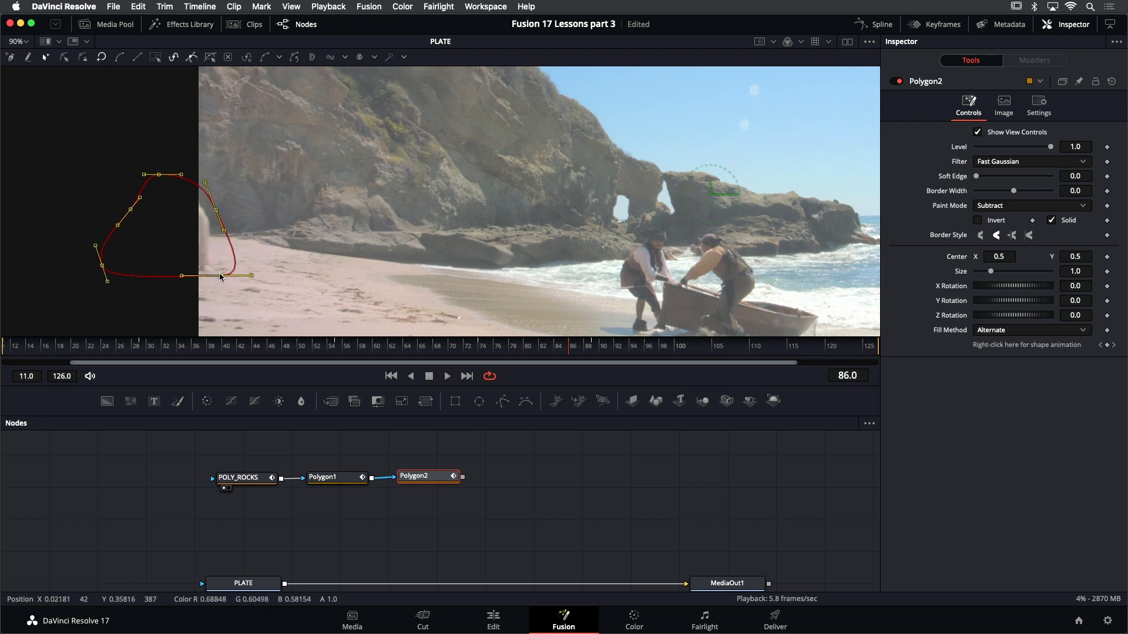
Play through the end of the woman's mask animation, then return to frame 11 to examine its starting fit
{"action": "key", "text": "j"}
{"action": "key", "text": "l"}
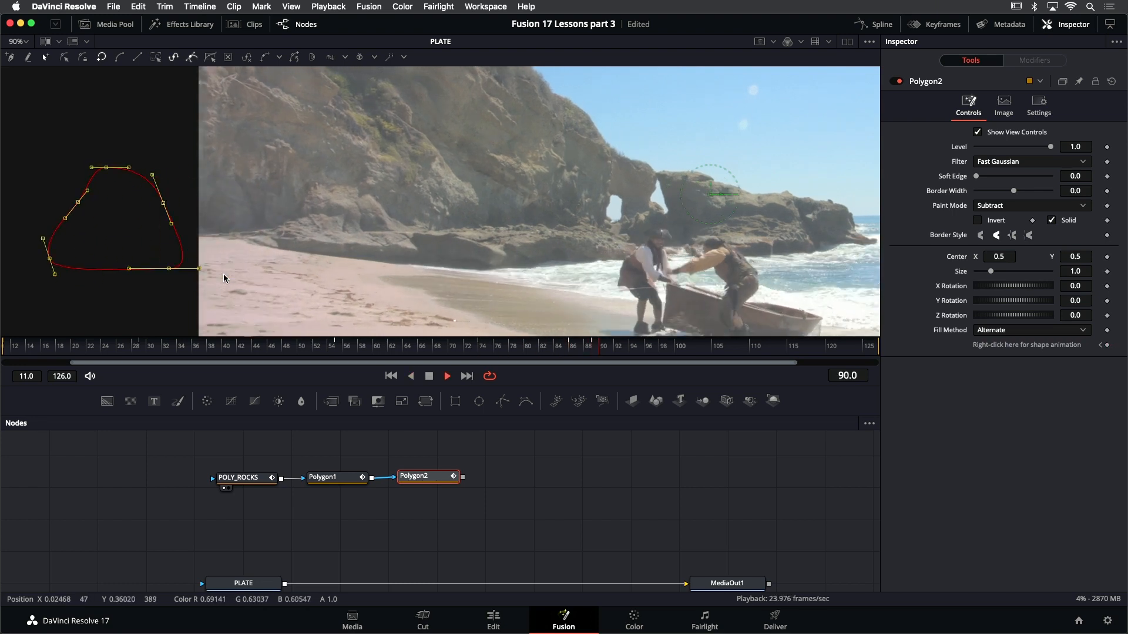
{"action": "key", "text": "k"}
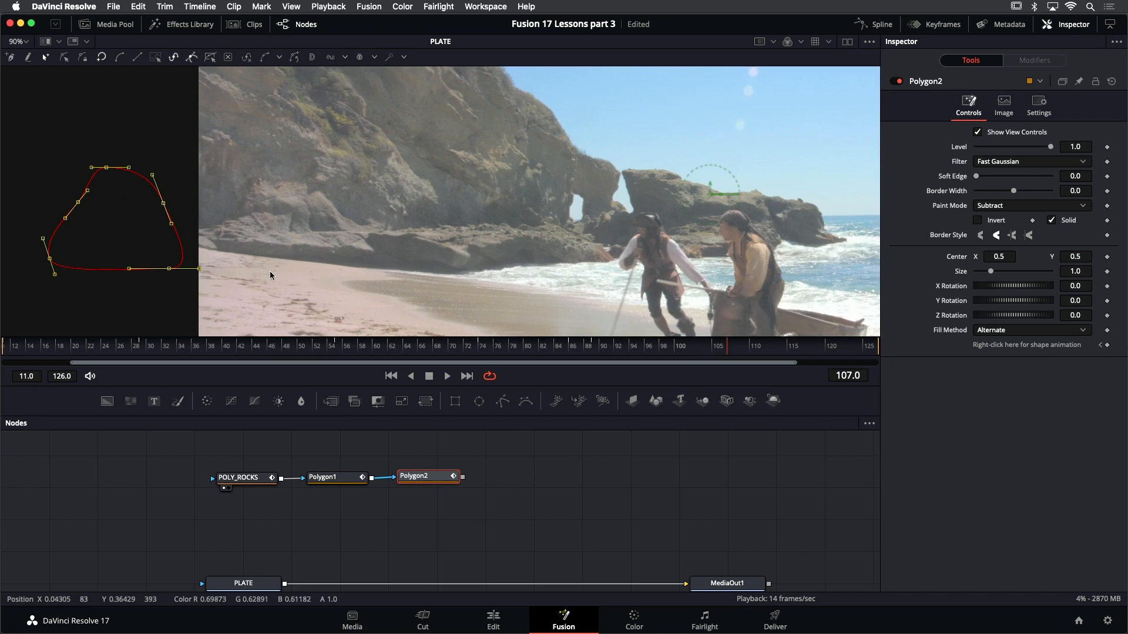
{"action": "left_click", "coordinate": [391, 376]}
{"action": "scroll", "coordinate": [470, 224], "scroll_direction": "down", "scroll_amount": 1}
{"action": "scroll", "coordinate": [483, 232], "scroll_direction": "up", "scroll_amount": 1}
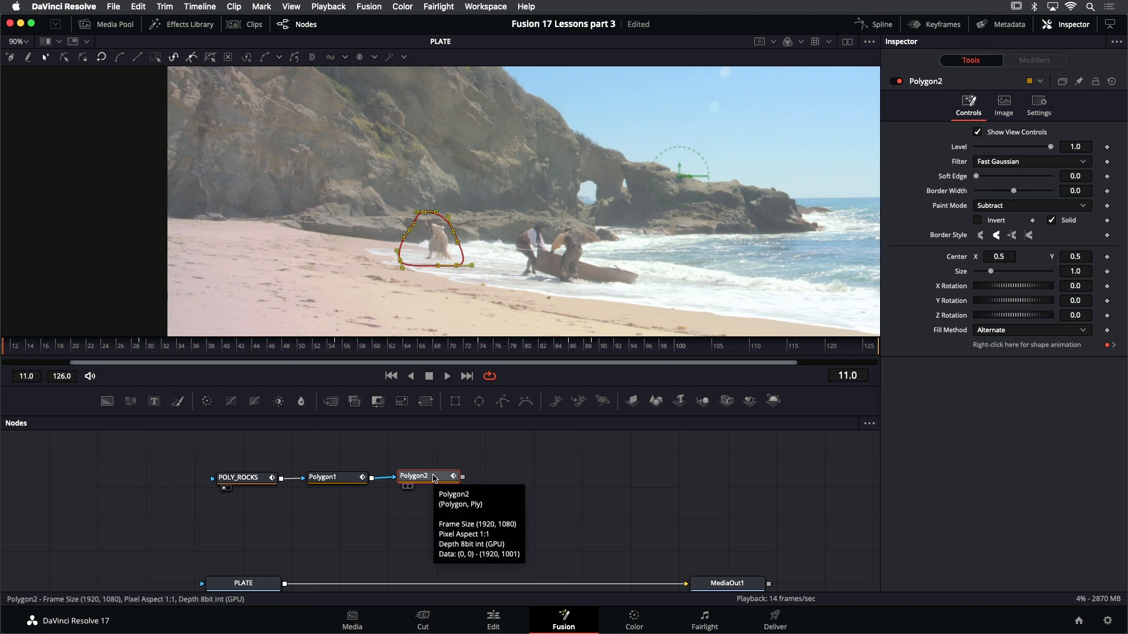
Rename the woman's mask node POLY_WOMAN and the beach mask node POLY_BEACH
{"action": "key", "text": "F2"}
{"action": "type", "text": "POLY_WOMAN"}
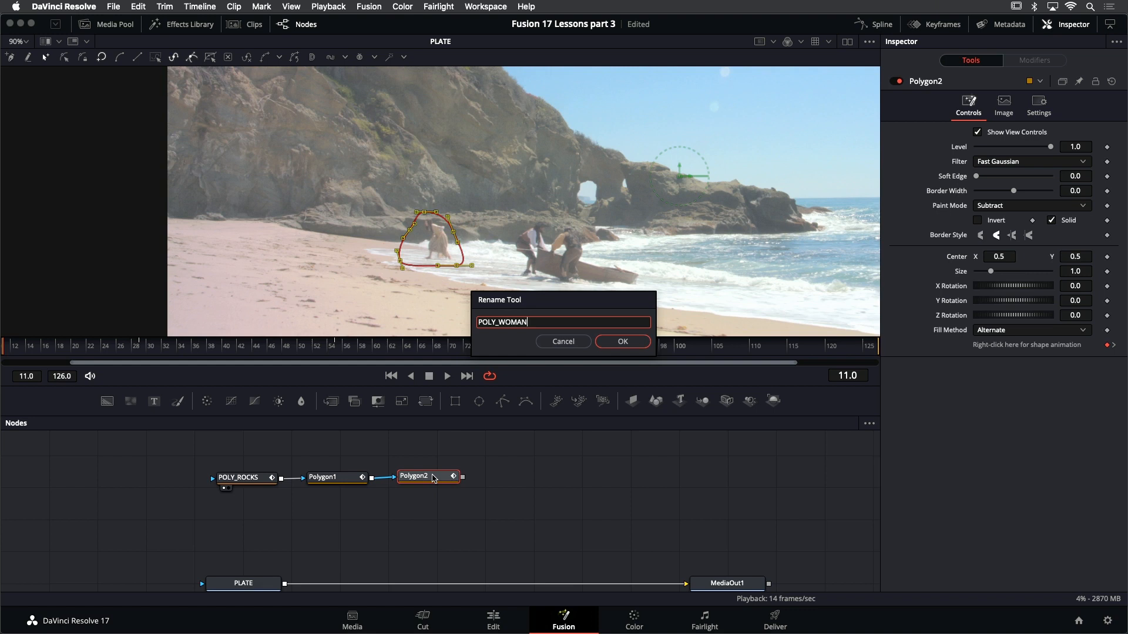
{"action": "key", "text": "Return"}
{"action": "left_click", "coordinate": [353, 483]}
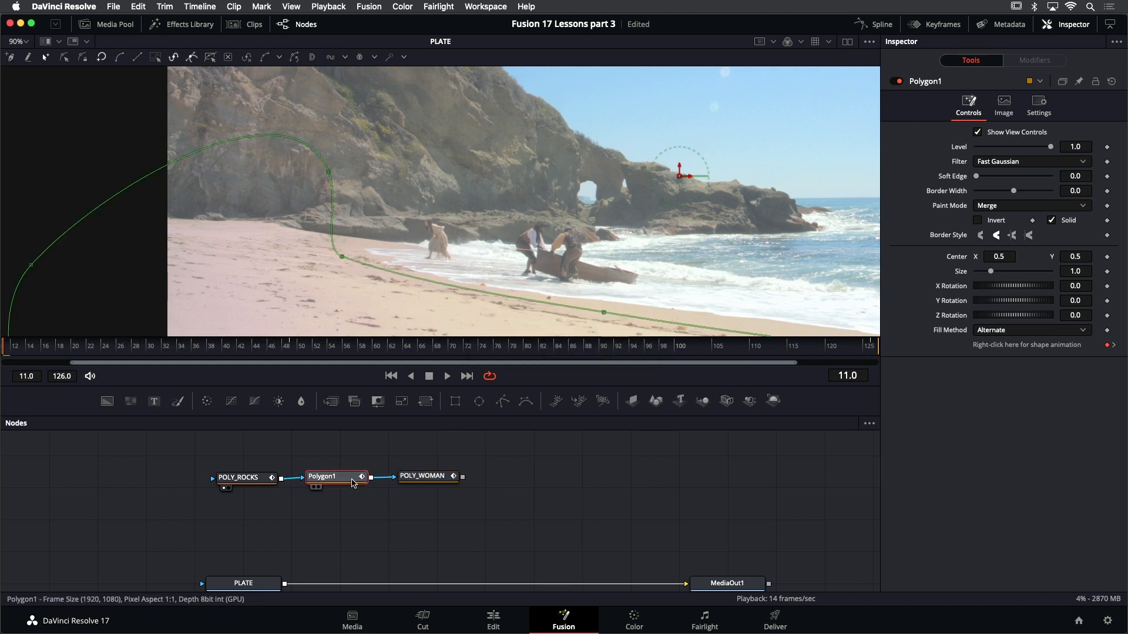
{"action": "key", "text": "F2"}
{"action": "type", "text": "POLY_BEACH"}
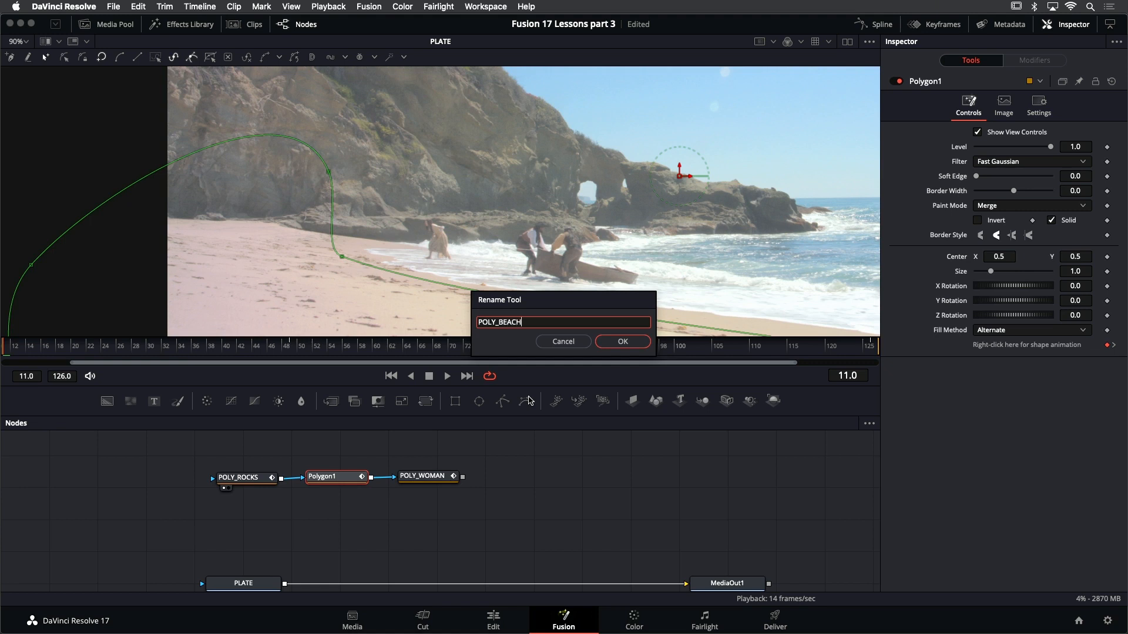
{"action": "key", "text": "Return"}
Add another Polygon node after POLY_WOMAN in the mask chain
{"action": "left_click", "coordinate": [435, 478]}
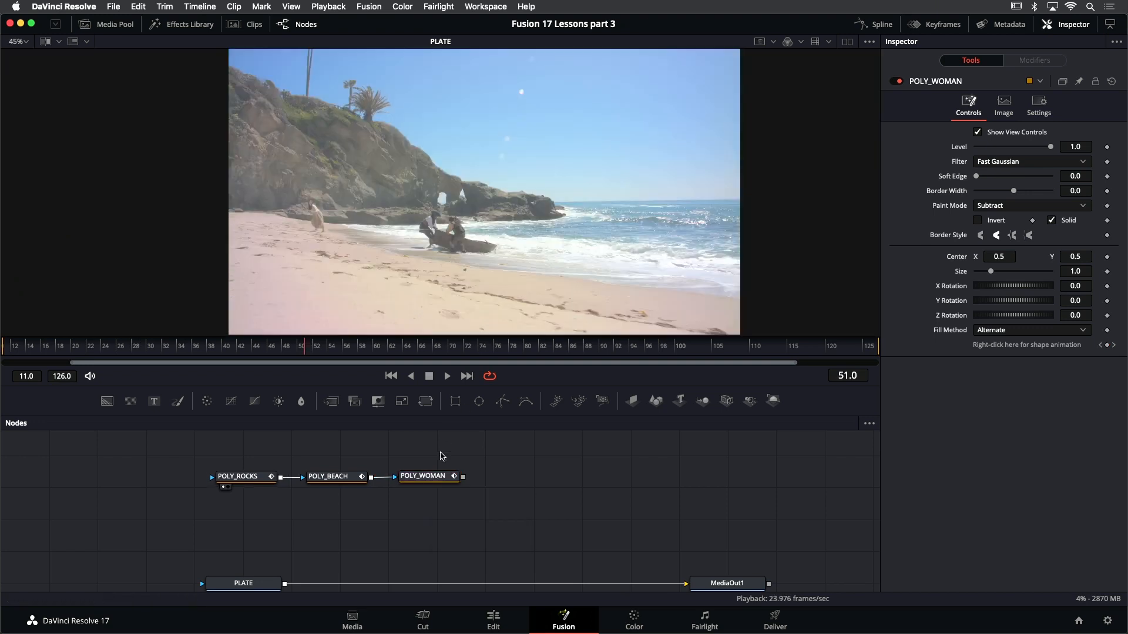
{"action": "left_click", "coordinate": [318, 231]}
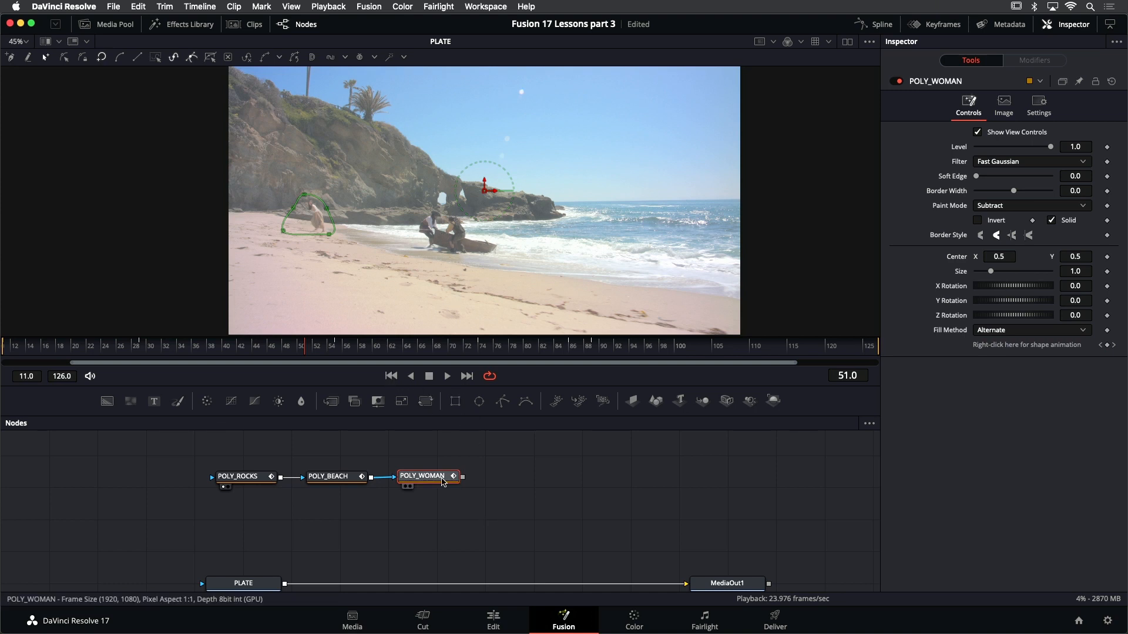
{"action": "key", "text": "shift+space"}
{"action": "type", "text": "polygo"}
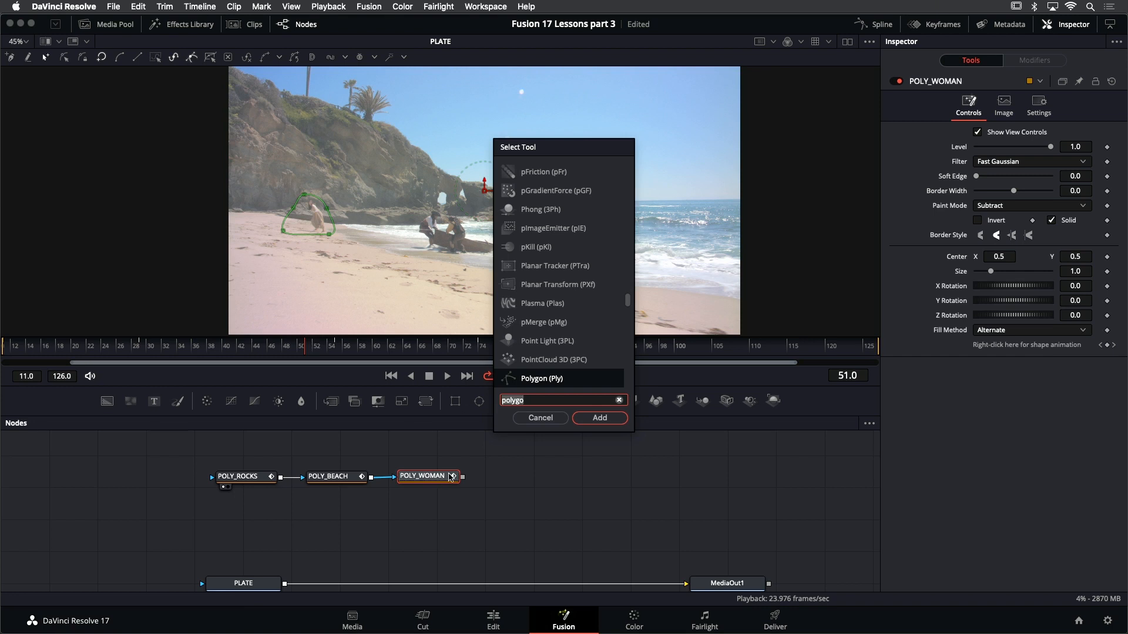
{"action": "left_click", "coordinate": [593, 419]}
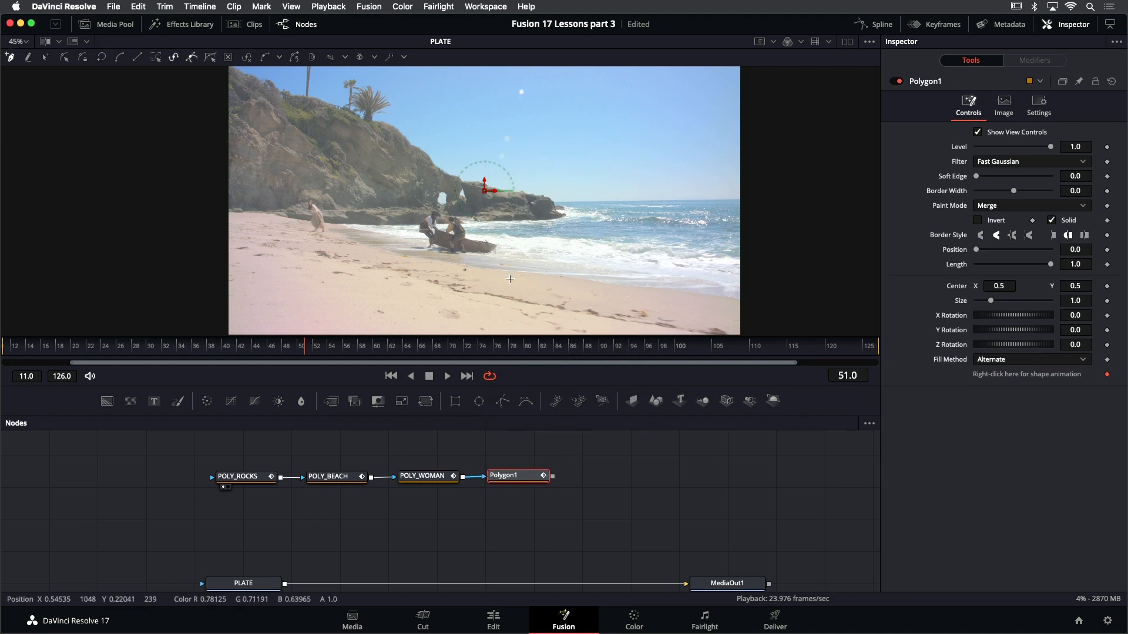
At frame 126, draw a closed mask loosely around the pirate nearest the rocks, starting above his head
{"action": "left_click", "coordinate": [467, 376]}
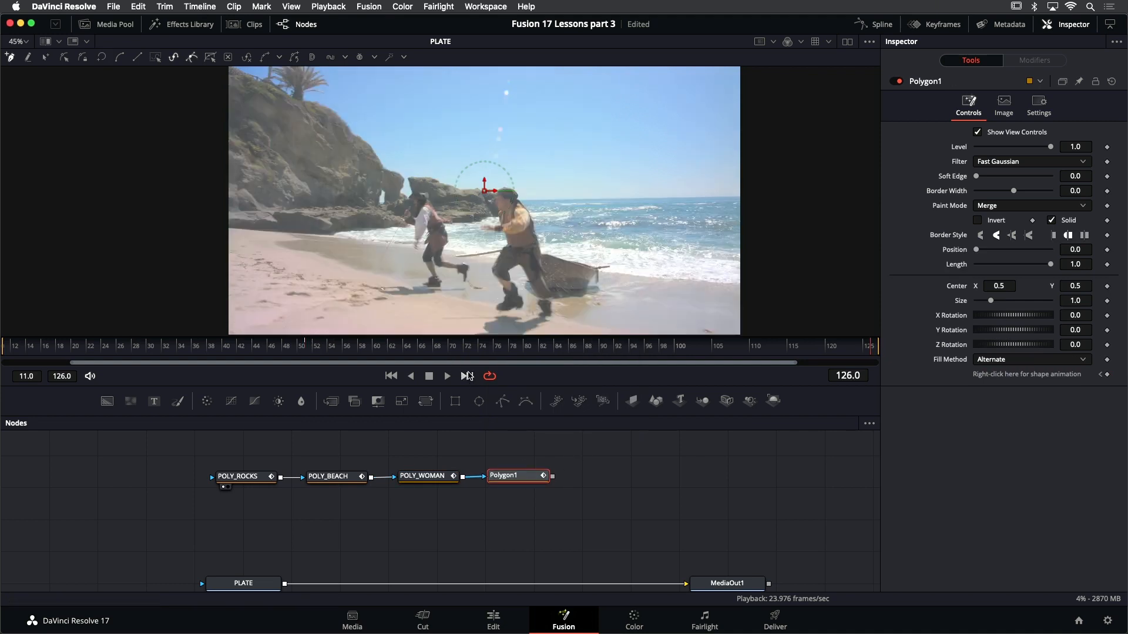
{"action": "scroll", "coordinate": [471, 196], "scroll_direction": "up", "scroll_amount": 2}
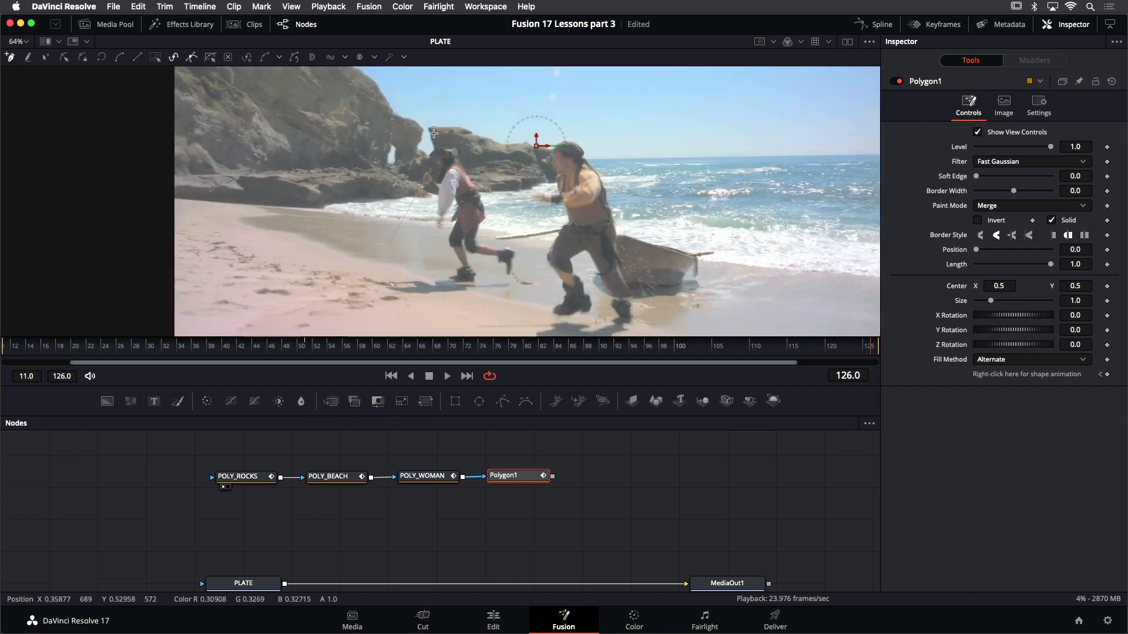
{"action": "left_click_drag", "start_coordinate": [433, 134], "coordinate": [493, 179]}
{"action": "left_click", "coordinate": [511, 230]}
{"action": "left_click_drag", "start_coordinate": [535, 274], "coordinate": [534, 295]}
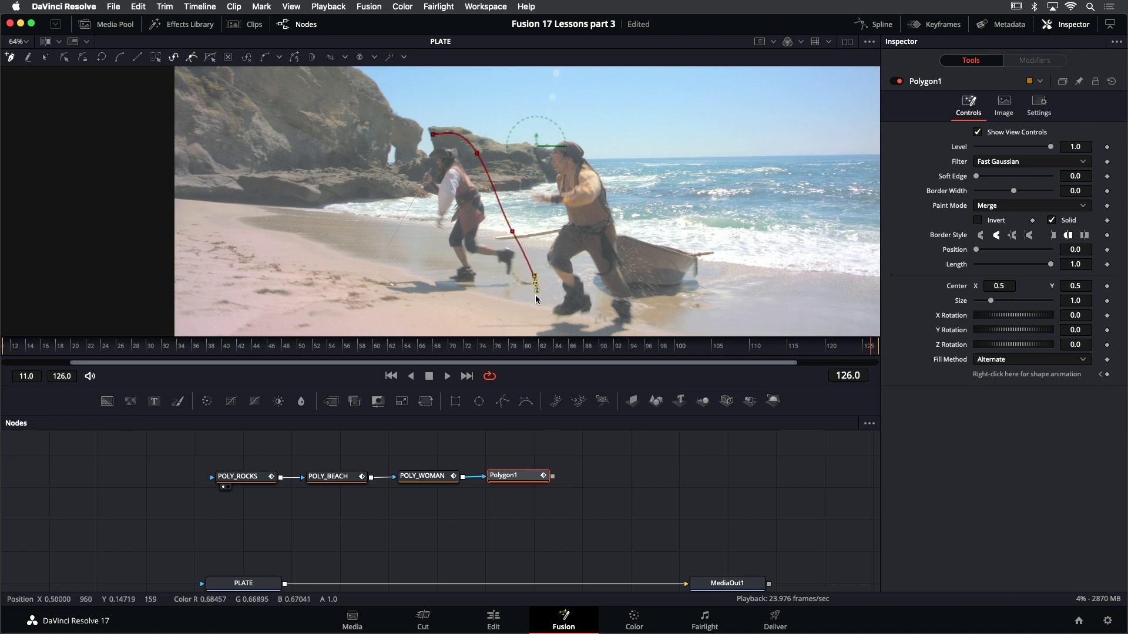
{"action": "left_click", "coordinate": [497, 306]}
{"action": "left_click_drag", "start_coordinate": [380, 301], "coordinate": [367, 239]}
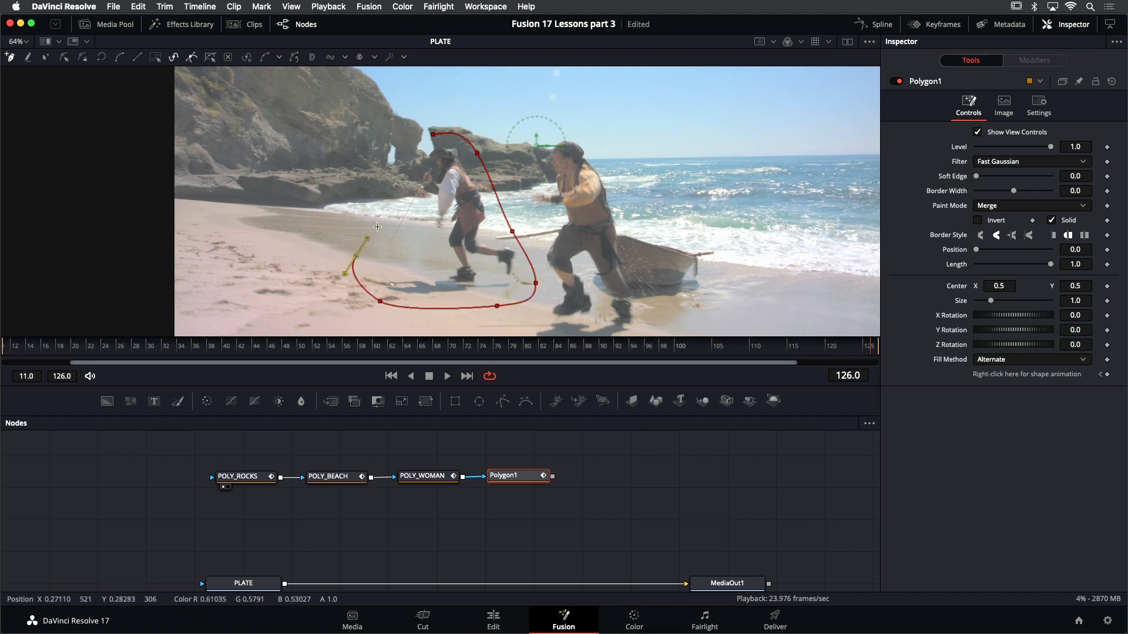
{"action": "left_click", "coordinate": [409, 169]}
{"action": "left_click", "coordinate": [432, 133]}
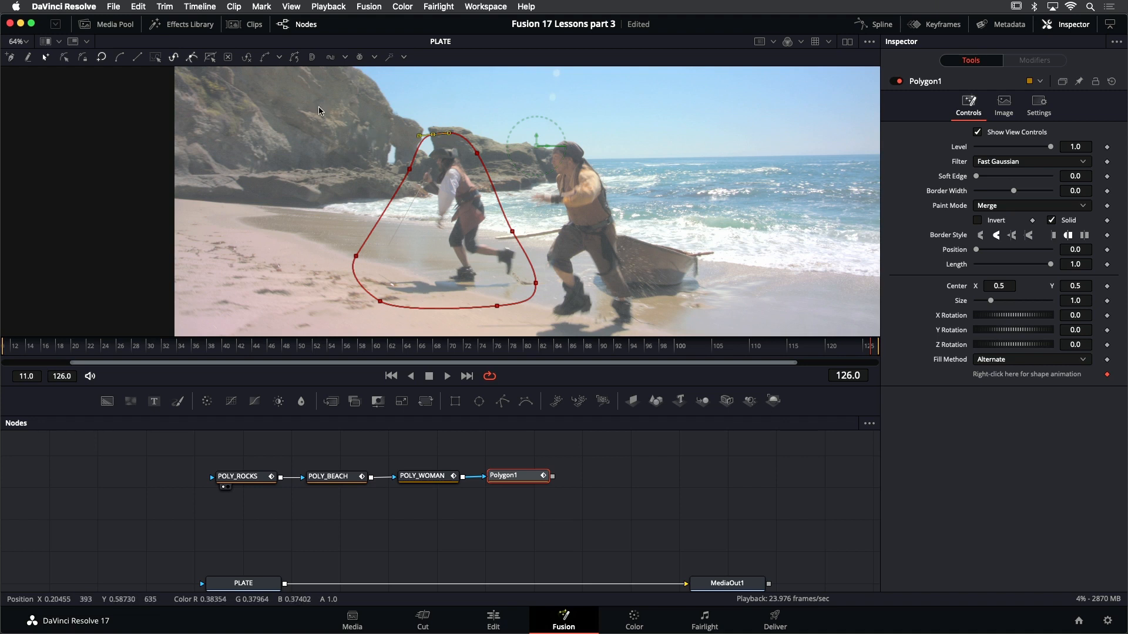
At frame 101, move all of the mask's points onto the same pirate and scale the shape down around him
{"action": "left_click_drag", "start_coordinate": [320, 108], "coordinate": [616, 321]}
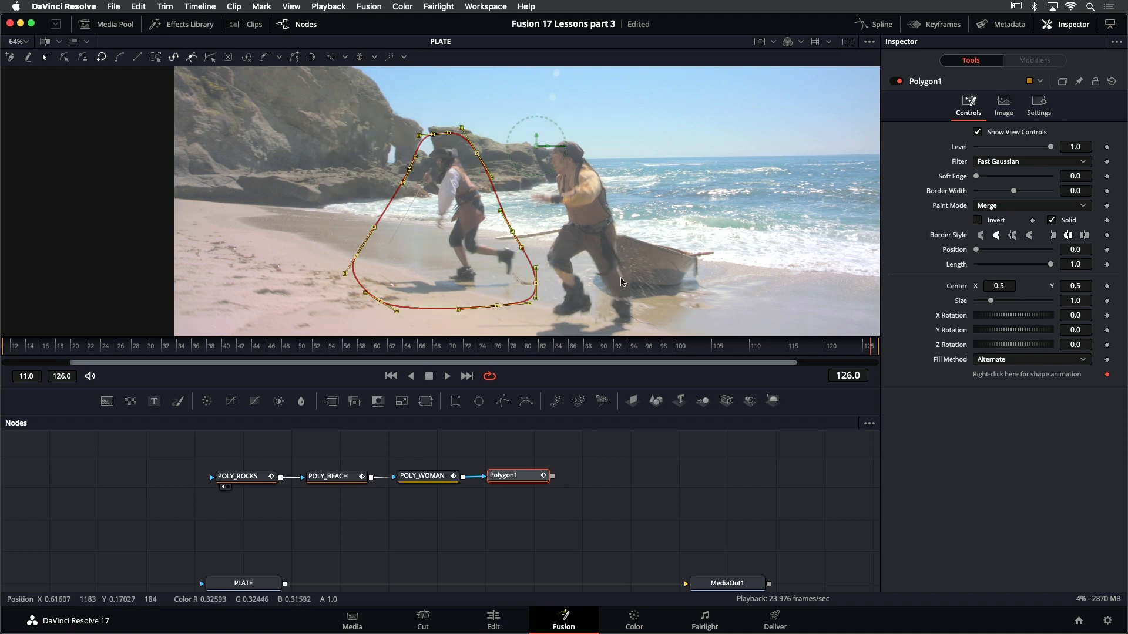
{"action": "key", "text": "j"}
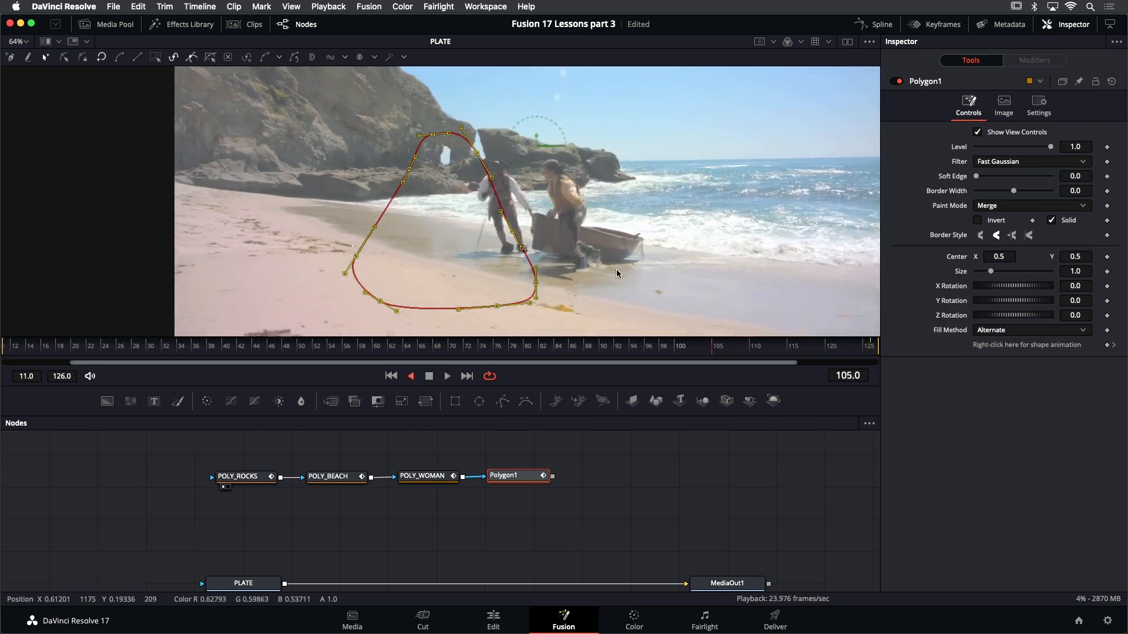
{"action": "key", "text": "k"}
{"action": "key", "text": "j"}
{"action": "key", "text": "l"}
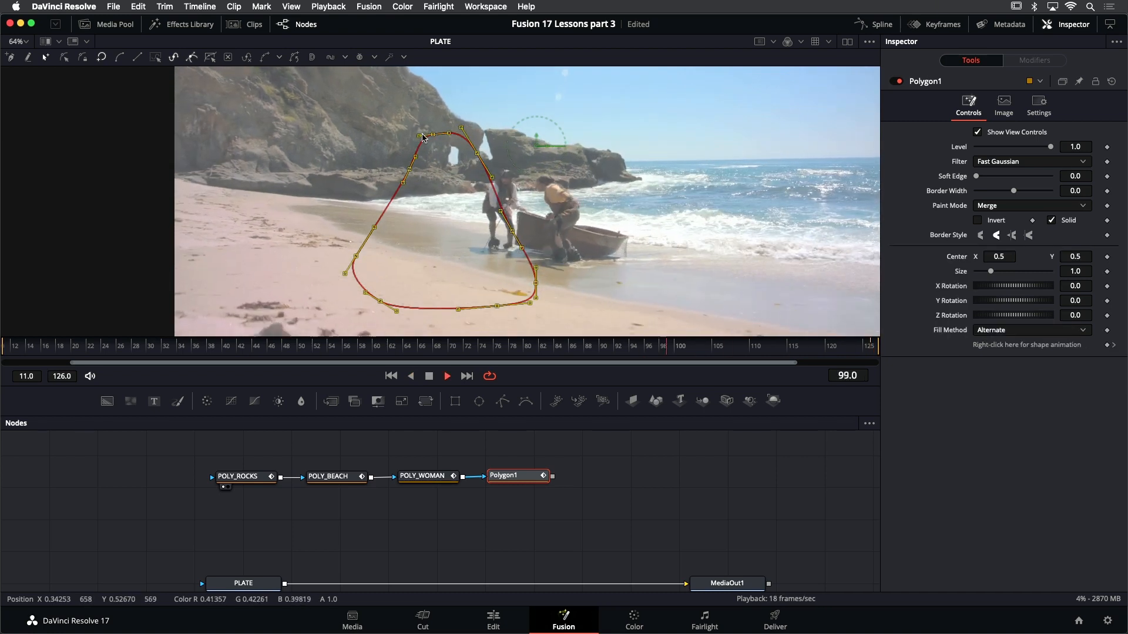
{"action": "key", "text": "k"}
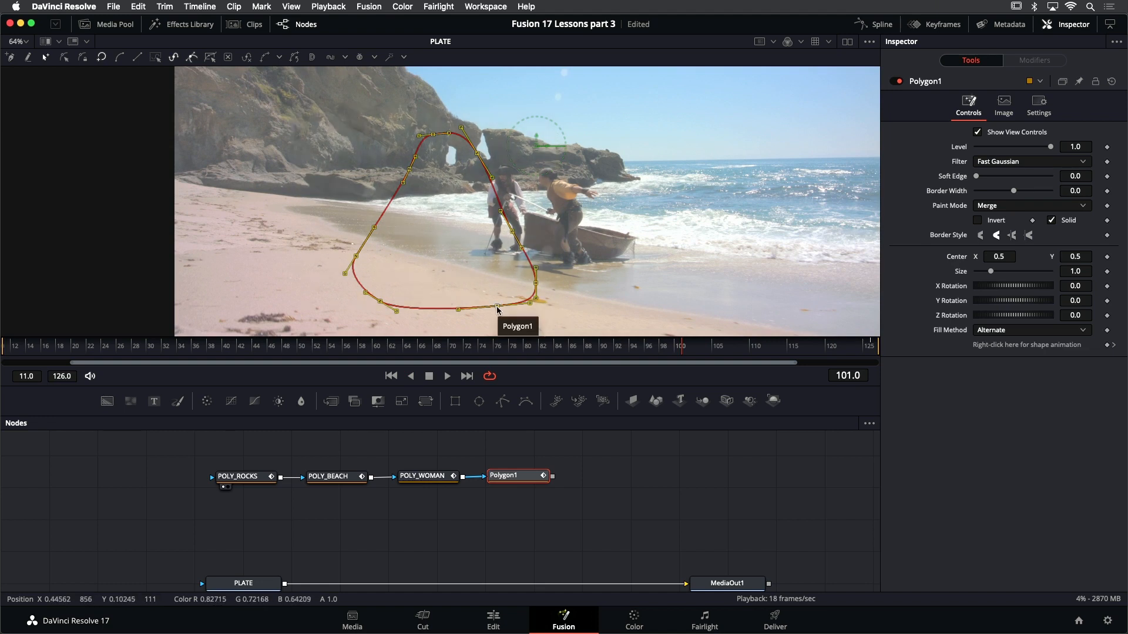
{"action": "left_click_drag", "start_coordinate": [497, 309], "coordinate": [322, 231]}
{"action": "key", "text": "s"}
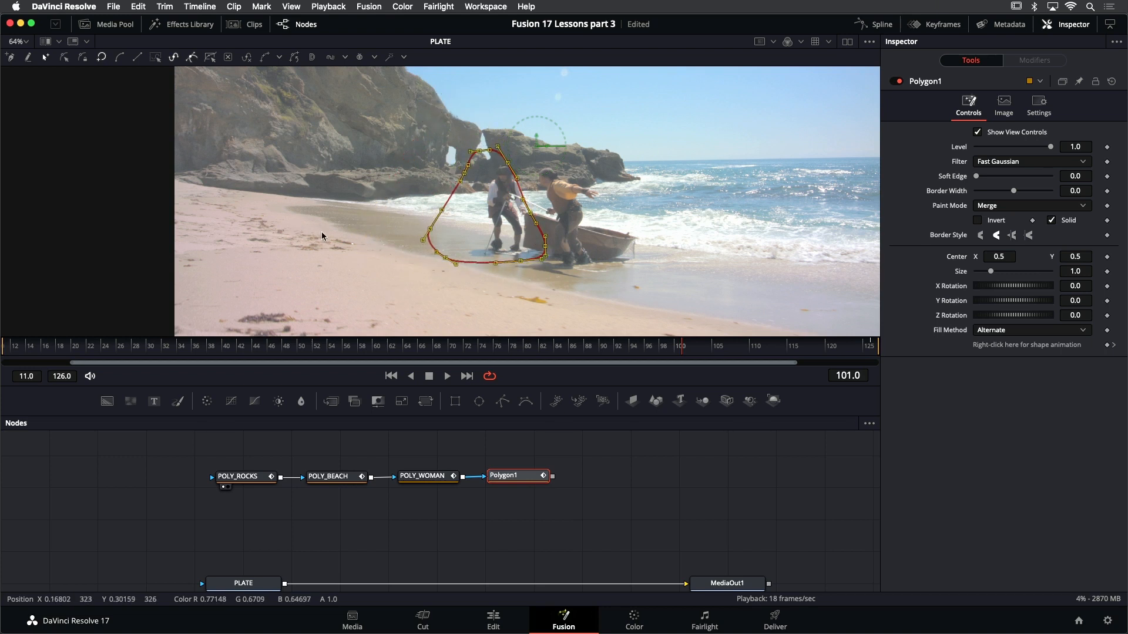
Shift the points along both sides of the mask toward the boat to centre it on the pirate at frame 101
{"action": "left_click", "coordinate": [603, 246]}
{"action": "left_click_drag", "start_coordinate": [499, 139], "coordinate": [517, 242]}
{"action": "left_click_drag", "start_coordinate": [409, 123], "coordinate": [498, 257]}
{"action": "left_click_drag", "start_coordinate": [478, 154], "coordinate": [492, 155]}
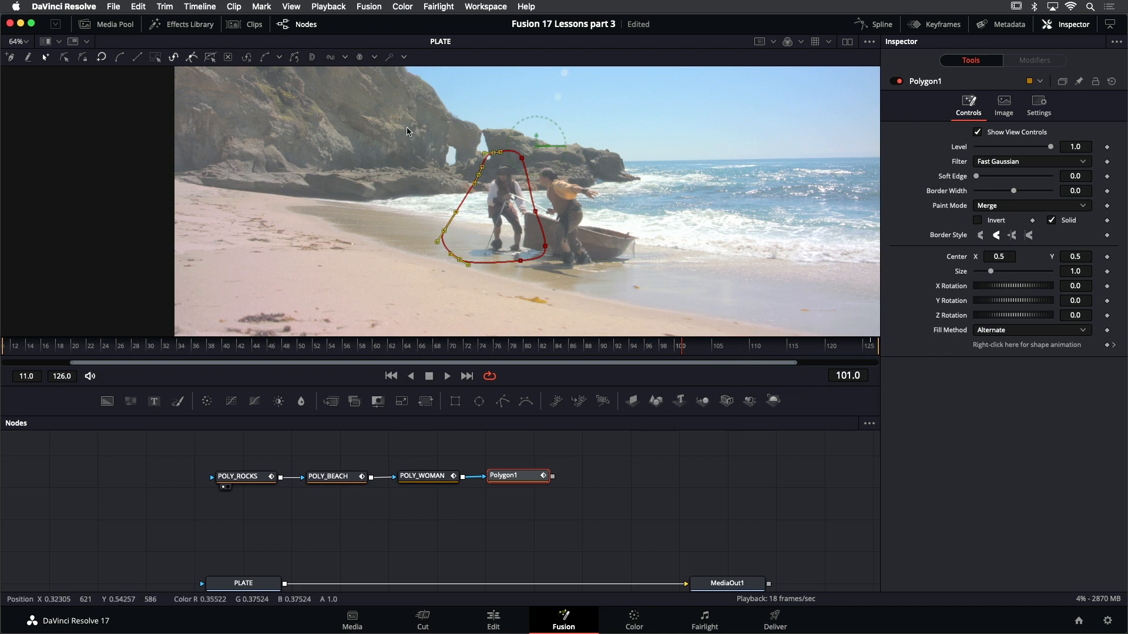
At frame 111, pull the mask points on the boat side outward toward the second pirate to widen the shape
{"action": "left_click_drag", "start_coordinate": [409, 131], "coordinate": [600, 302]}
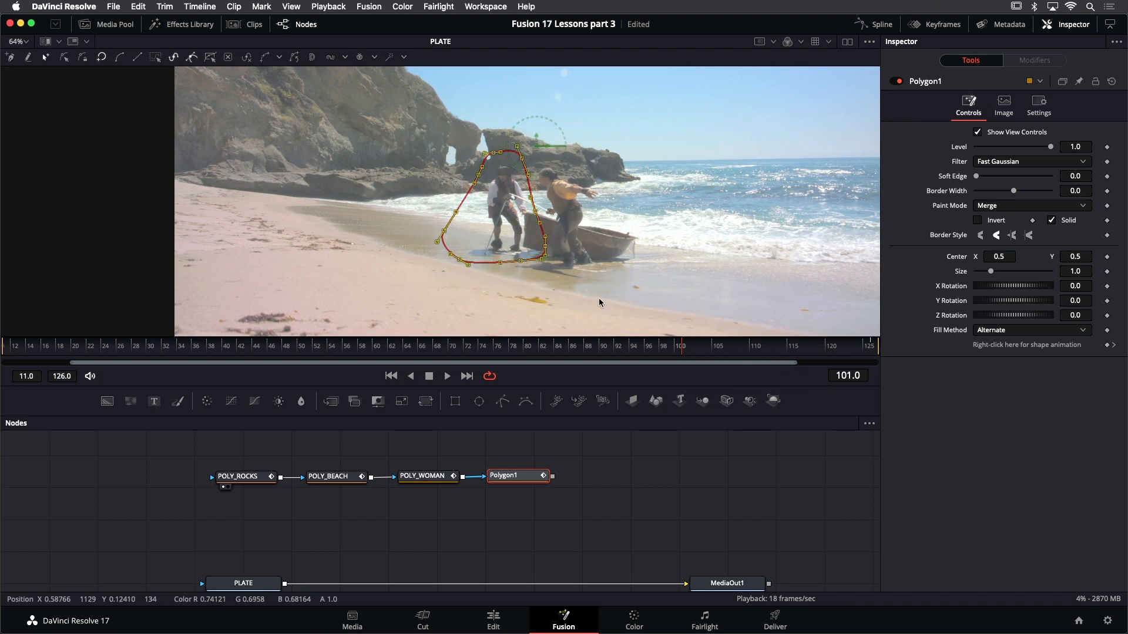
{"action": "key", "text": "space"}
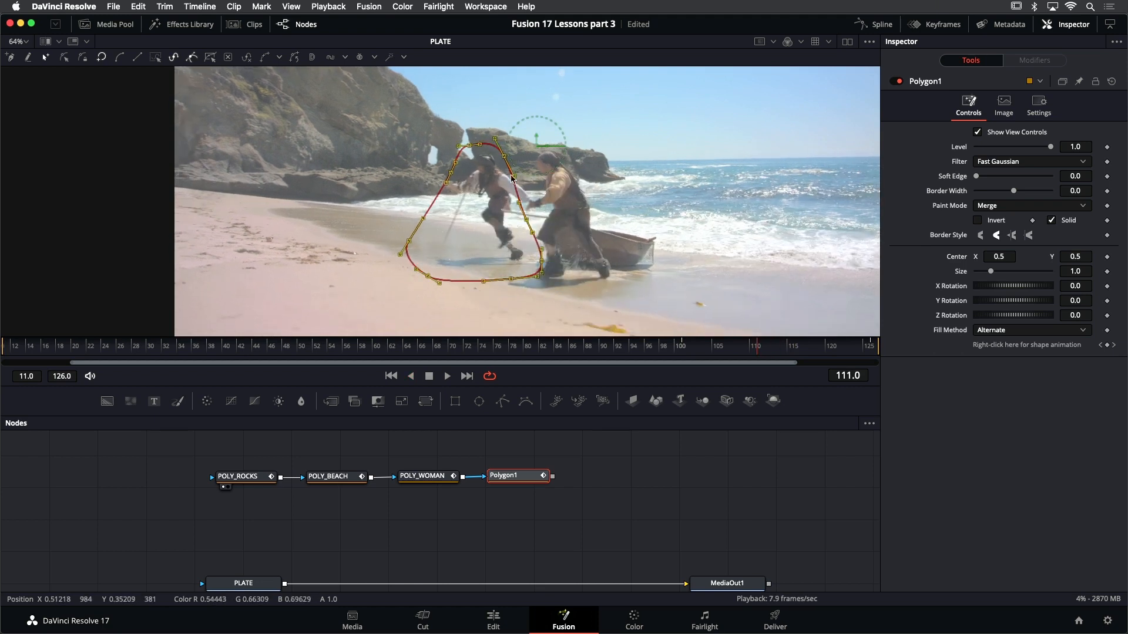
{"action": "left_click", "coordinate": [502, 191]}
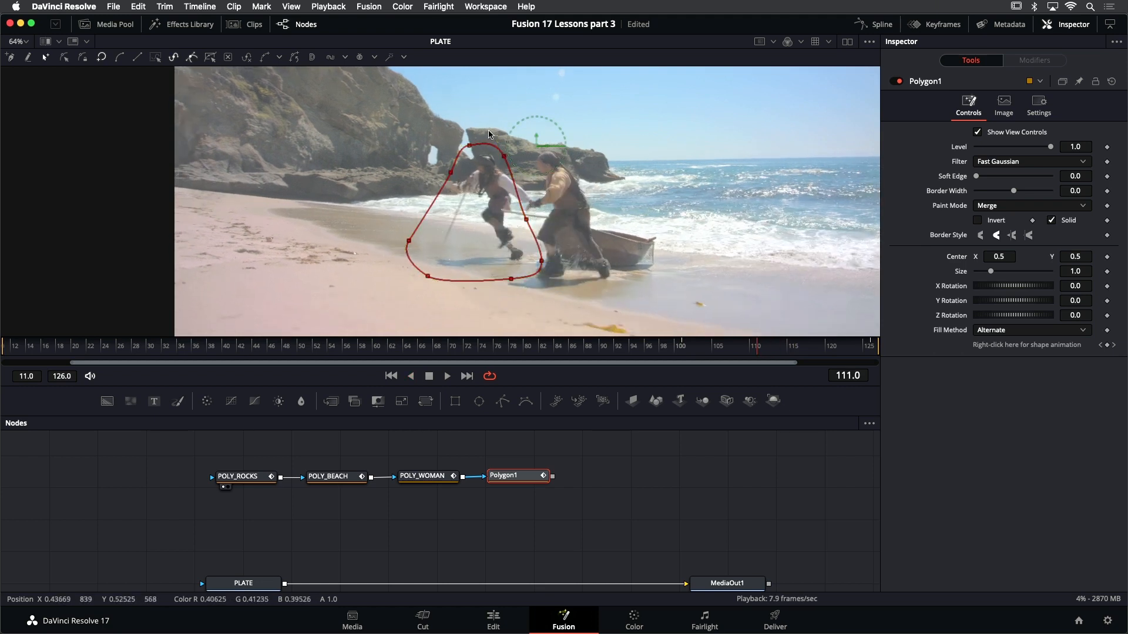
{"action": "left_click_drag", "start_coordinate": [489, 131], "coordinate": [567, 264]}
{"action": "left_click_drag", "start_coordinate": [509, 160], "coordinate": [578, 163]}
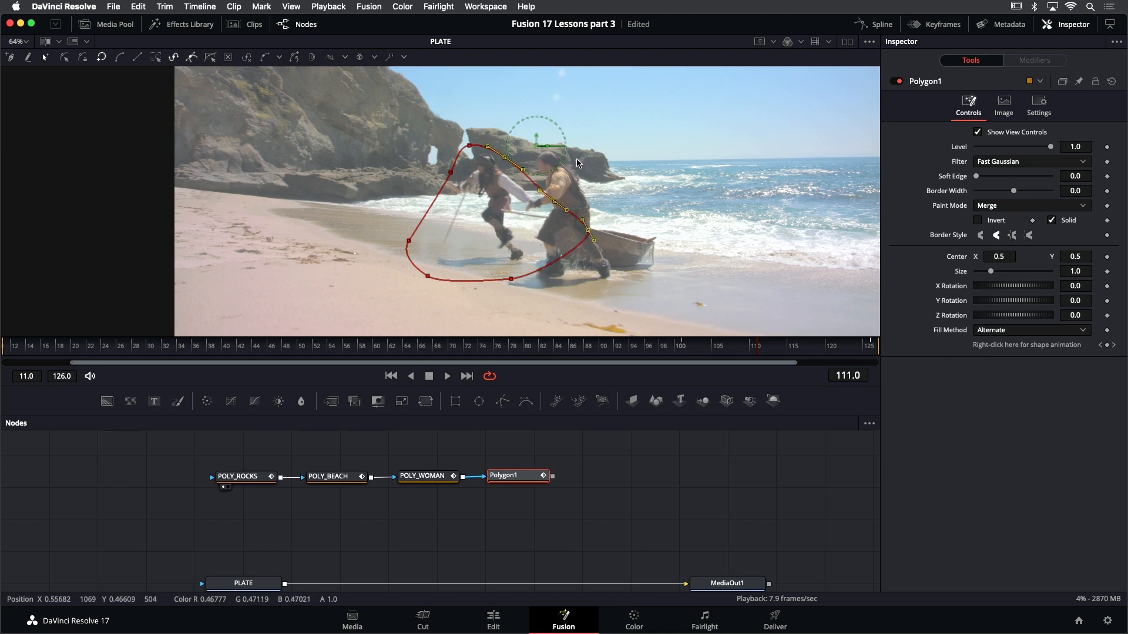
Play the shot forward and in reverse to check how the mask follows the pirate through the earlier frames
{"action": "key", "text": "space"}
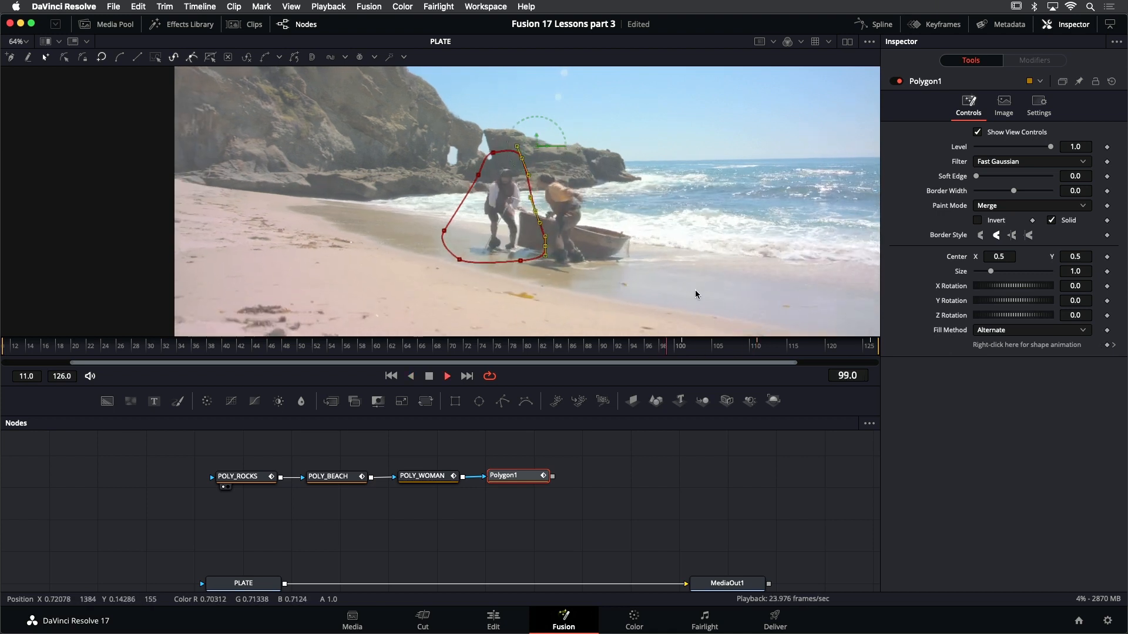
{"action": "key", "text": "shift+space"}
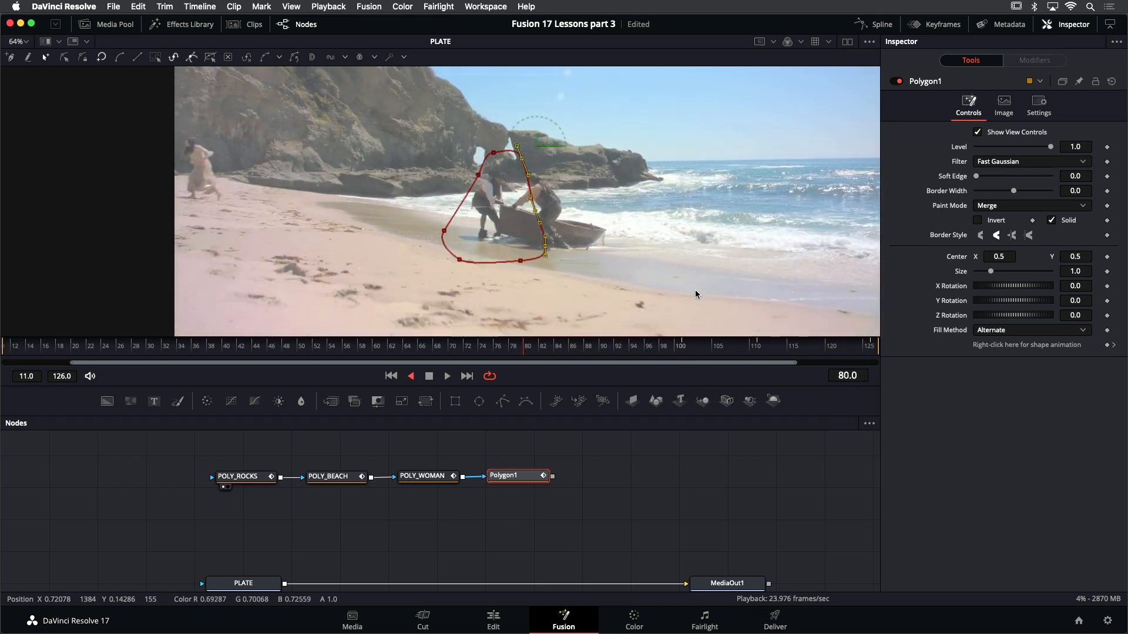
{"action": "key", "text": "space"}
{"action": "key", "text": "space"}
{"action": "key", "text": "space"}
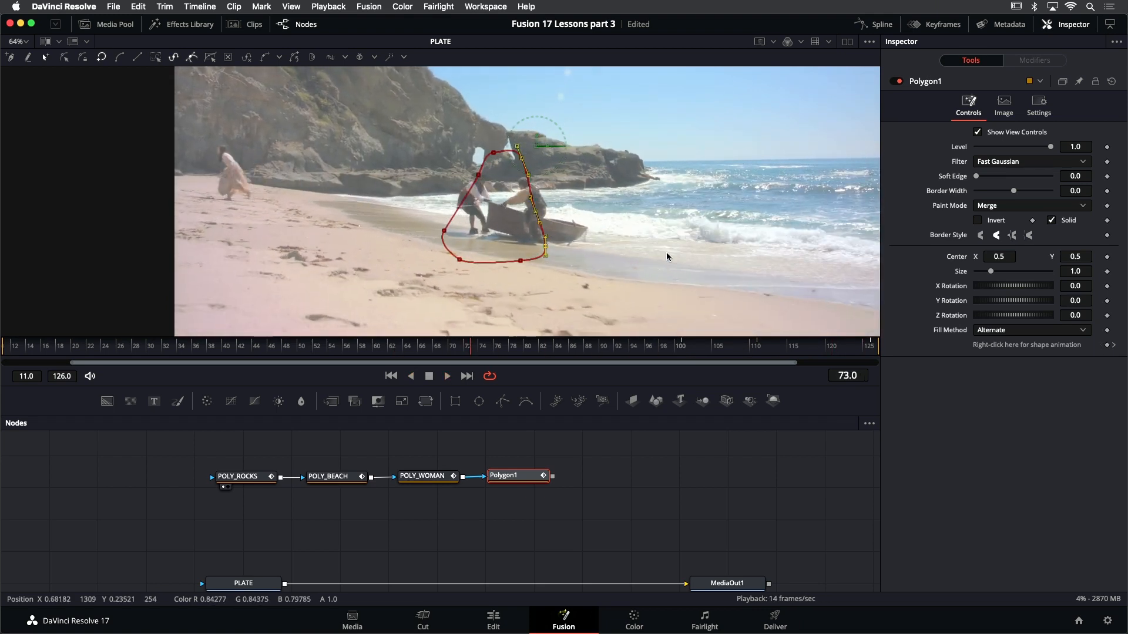
{"action": "key", "text": "shift+space"}
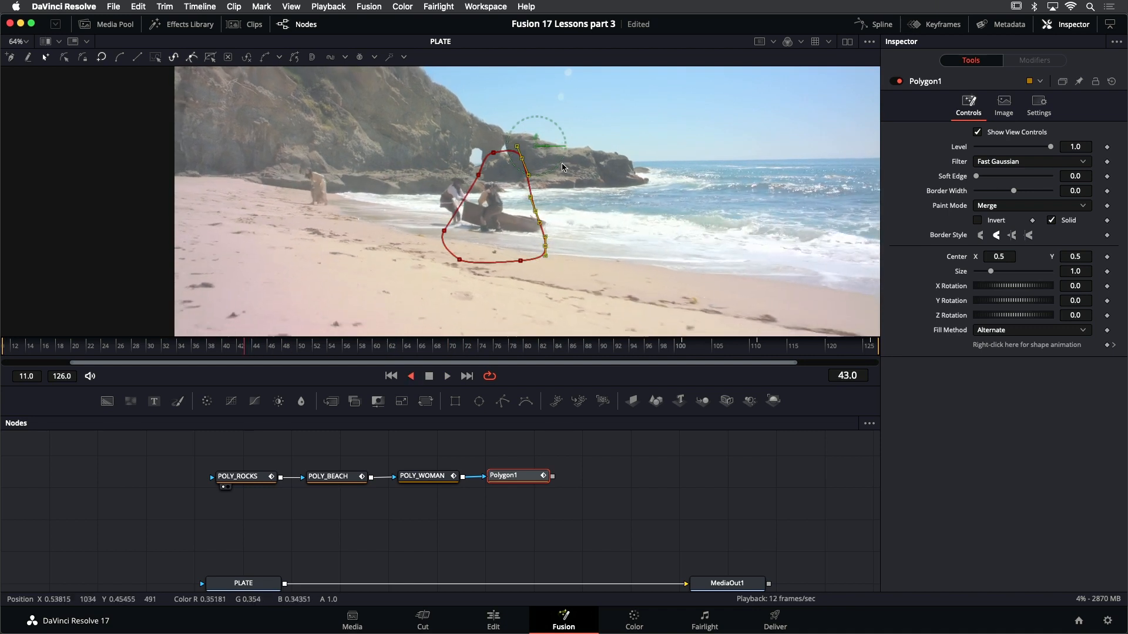
{"action": "key", "text": "space"}
At frame 11, move the whole mask onto the distant pirate and scale it down to fit him
{"action": "left_click_drag", "start_coordinate": [422, 127], "coordinate": [630, 294]}
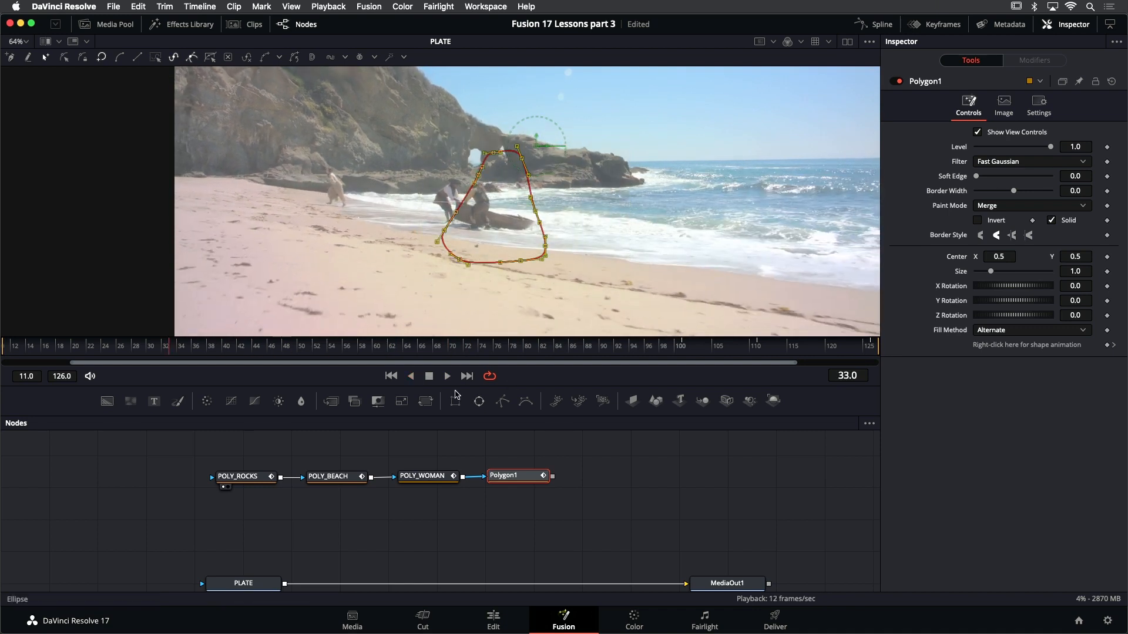
{"action": "left_click", "coordinate": [392, 376]}
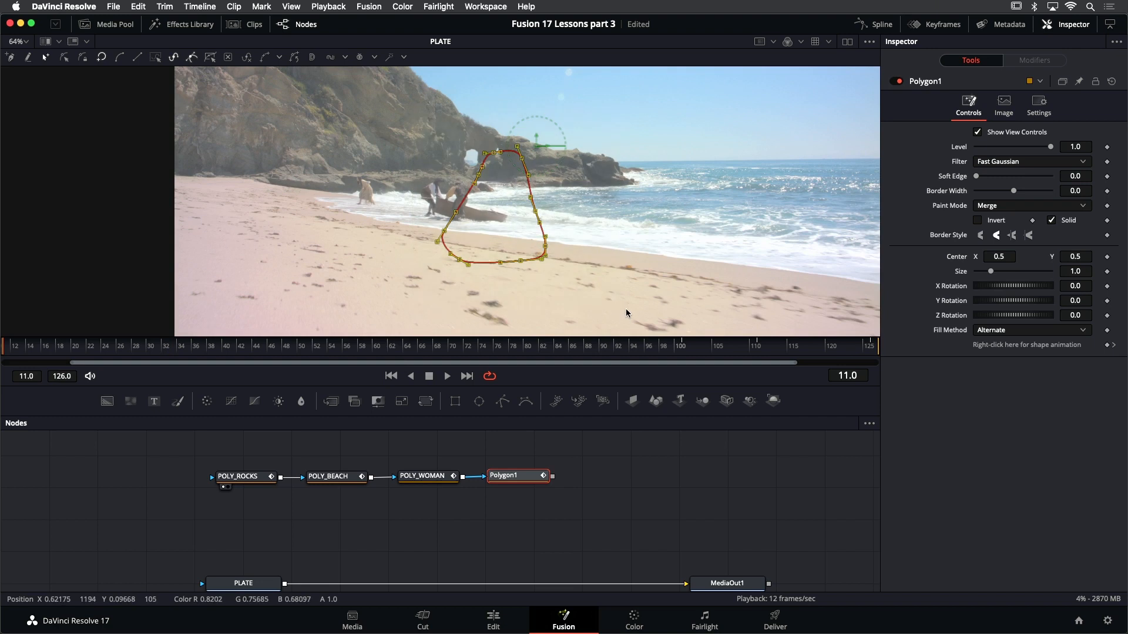
{"action": "left_click_drag", "start_coordinate": [487, 262], "coordinate": [436, 226]}
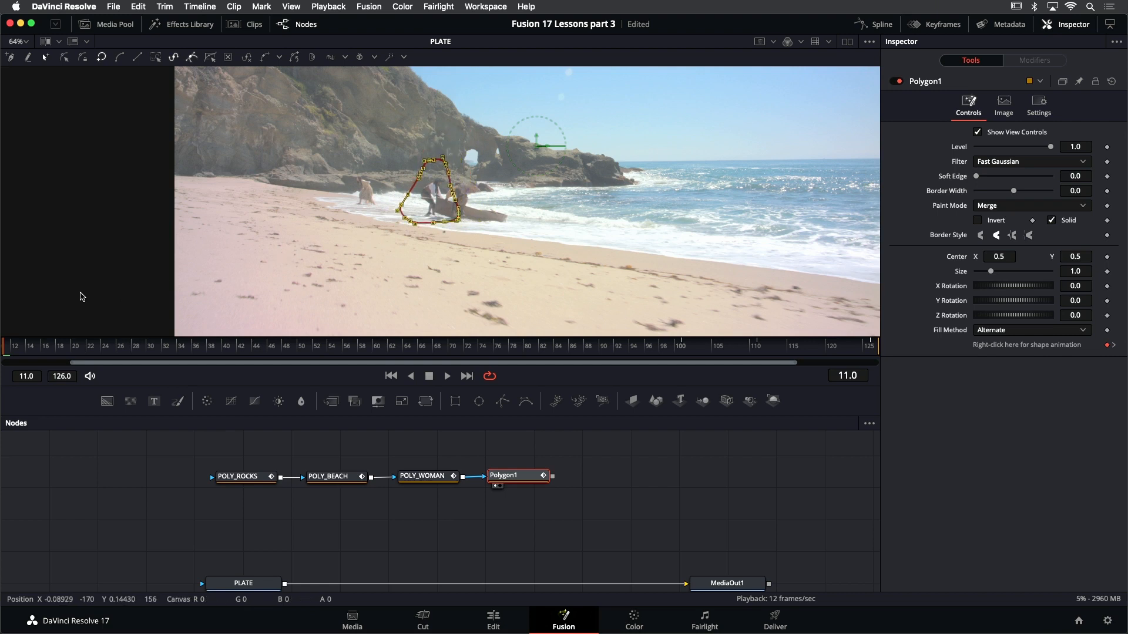
{"action": "key", "text": "s"}
{"action": "left_click_drag", "start_coordinate": [412, 214], "coordinate": [343, 228]}
Reduce the mask's height and rotate its boat-side points to fit closely around the pirate at frame 11
{"action": "left_click", "coordinate": [416, 157]}
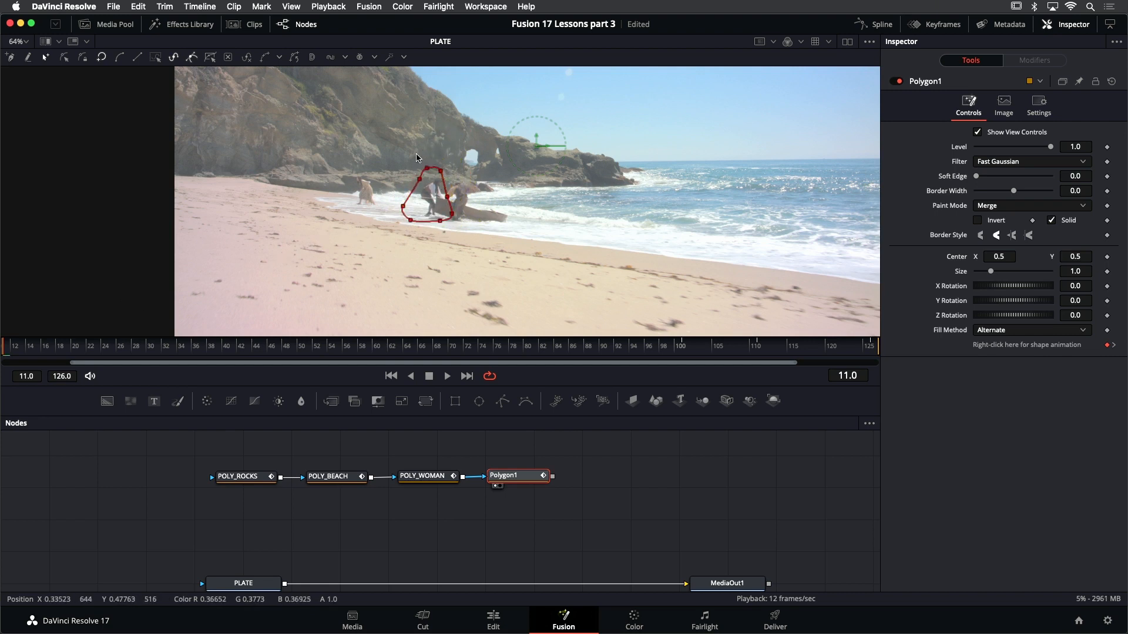
{"action": "left_click_drag", "start_coordinate": [378, 145], "coordinate": [507, 224]}
{"action": "left_click_drag", "start_coordinate": [429, 219], "coordinate": [428, 251]}
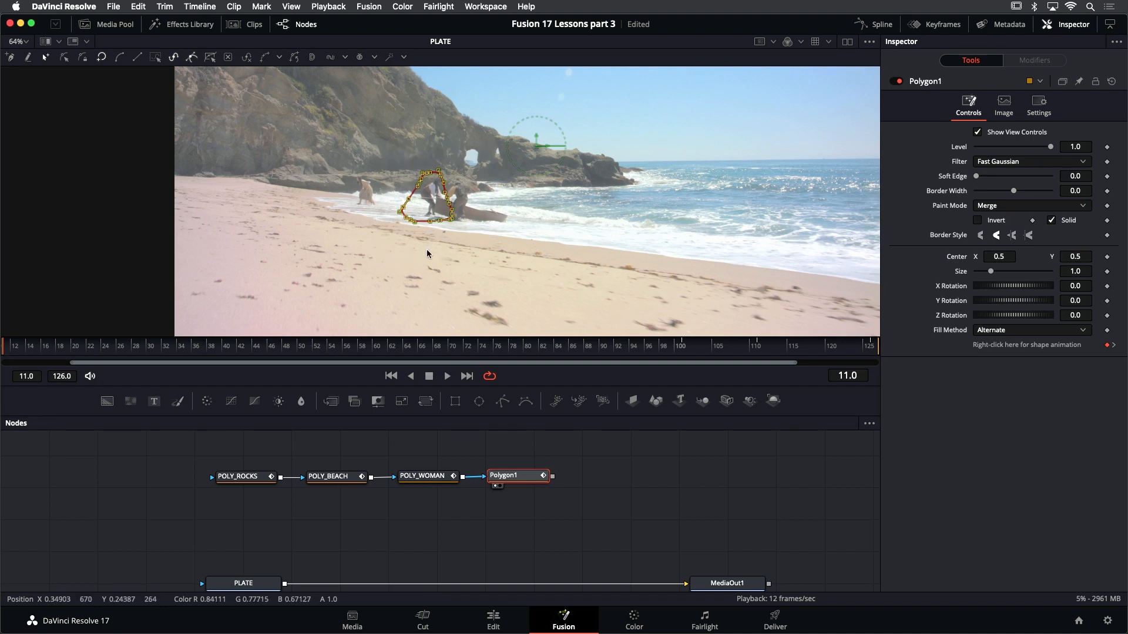
{"action": "left_click", "coordinate": [433, 151]}
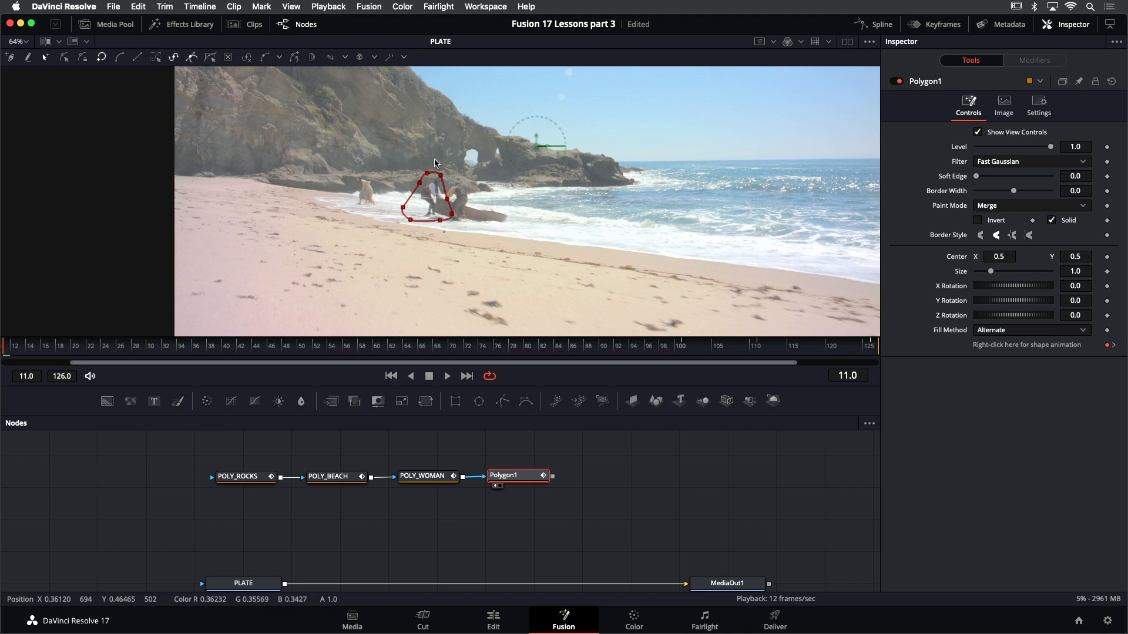
{"action": "left_click_drag", "start_coordinate": [435, 162], "coordinate": [457, 186]}
{"action": "key", "text": "t"}
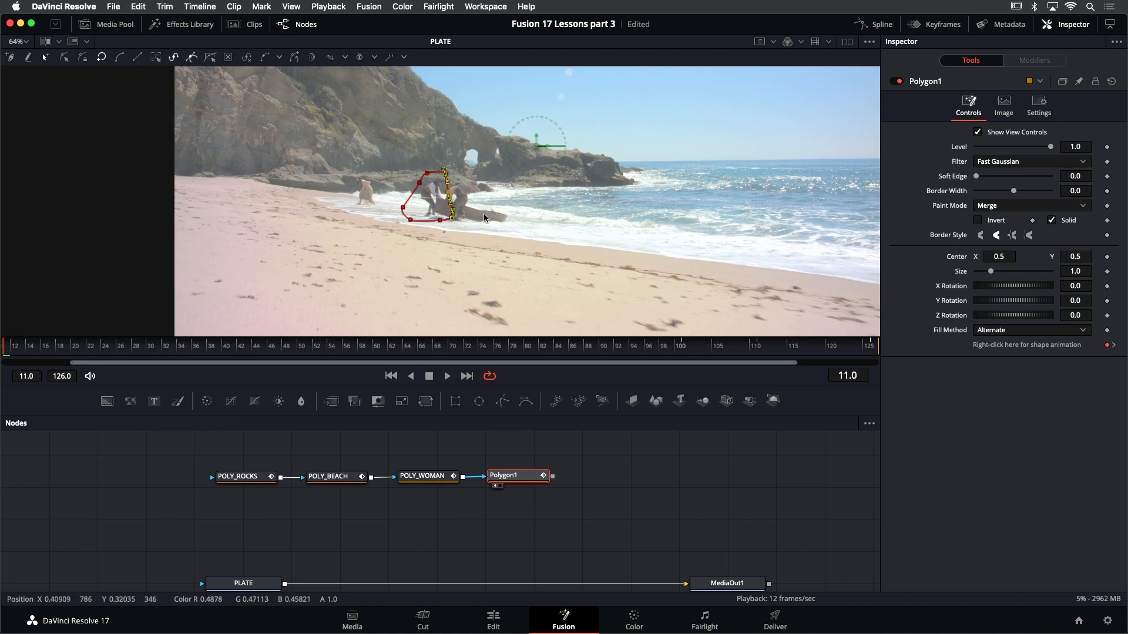
Play back the pirate's mask animation to check its fit, then return to frame 11
{"action": "key", "text": "space"}
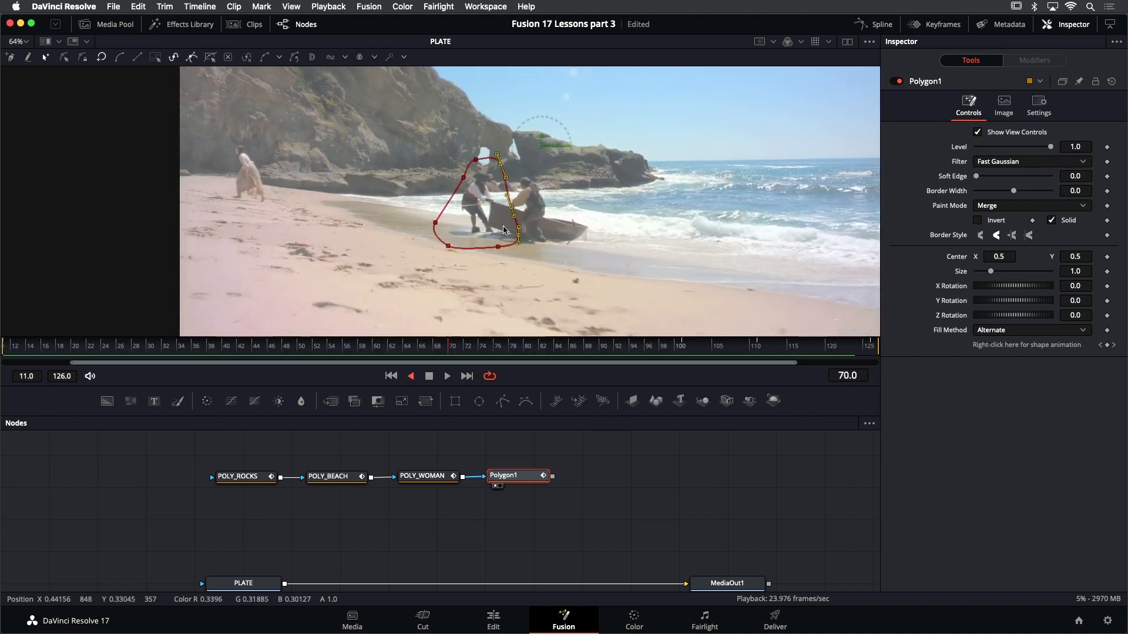
{"action": "key", "text": "space"}
{"action": "left_click", "coordinate": [391, 376]}
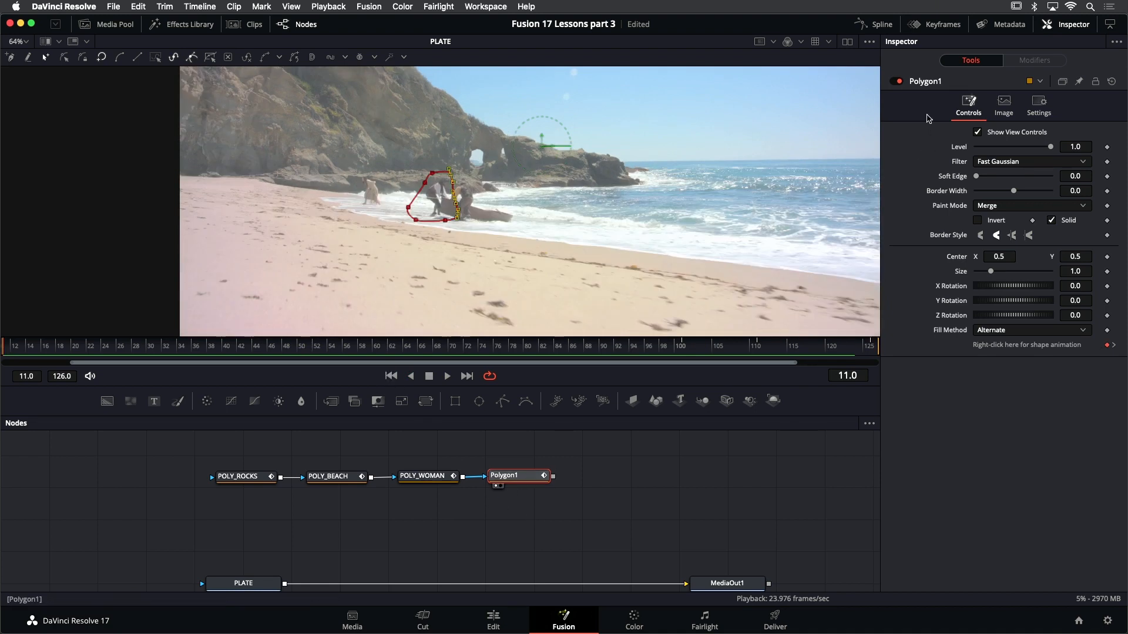
Rename the Polygon1 node POLY_PIRATE1
{"action": "right_click", "coordinate": [930, 86]}
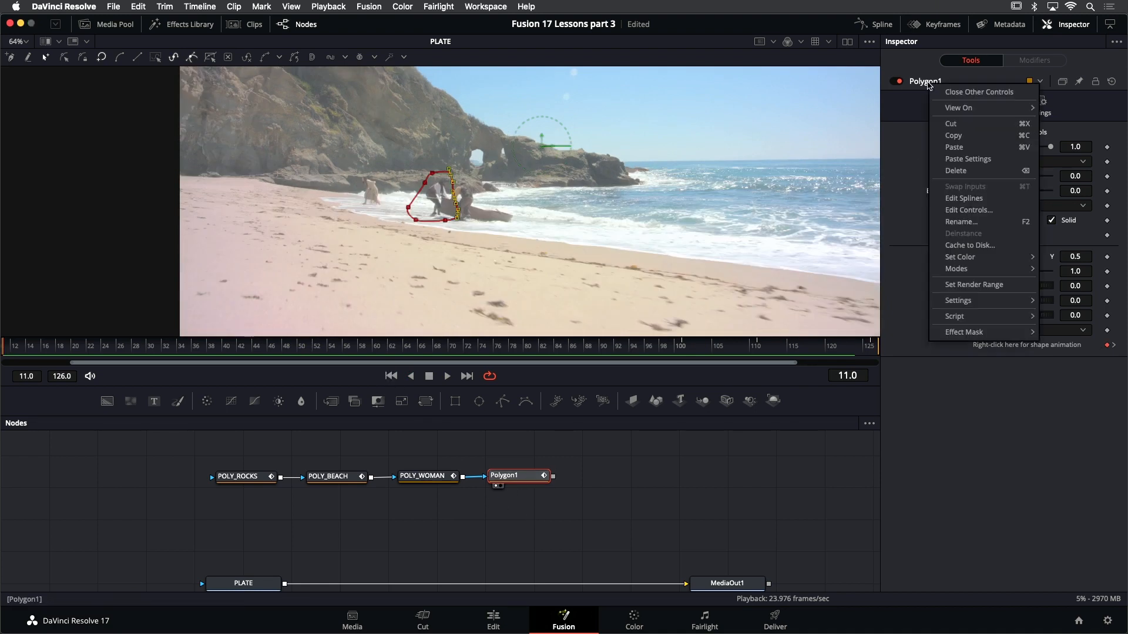
{"action": "left_click", "coordinate": [964, 225]}
{"action": "type", "text": "POLY_PIRATE1"}
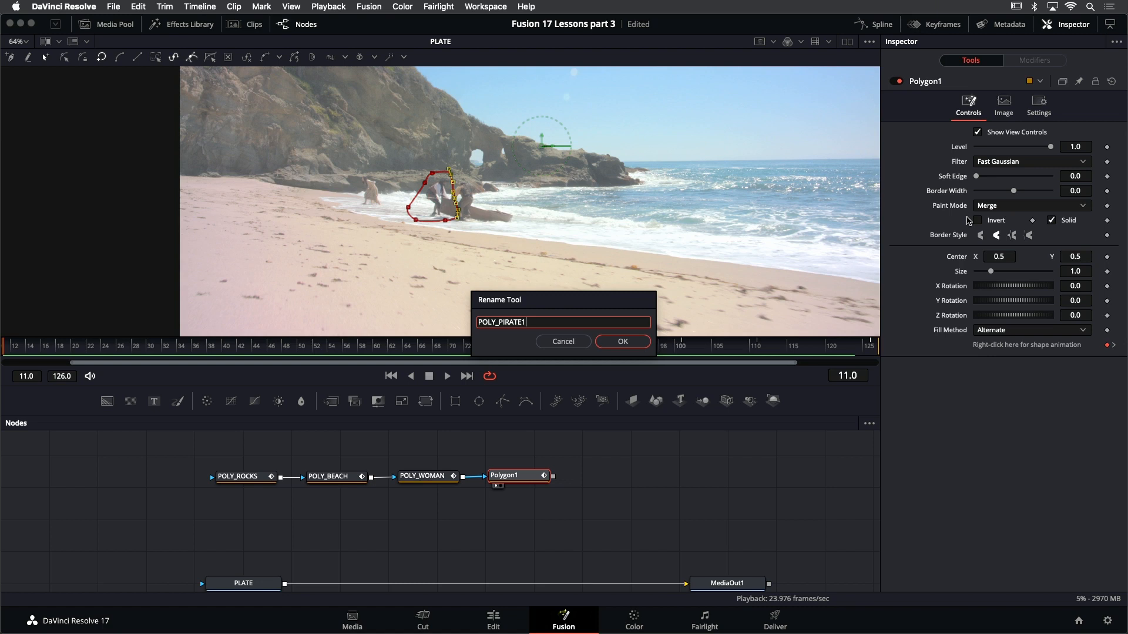
{"action": "key", "text": "Return"}
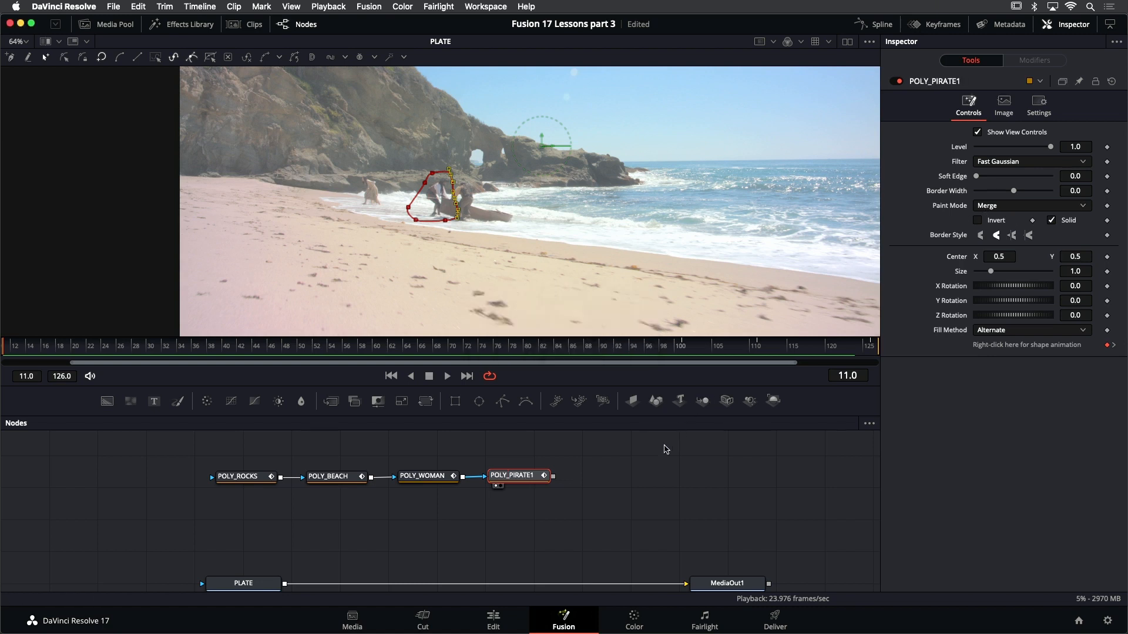
Go to the last frame, 126, and add a Polygon node after POLY_PIRATE1
{"action": "left_click", "coordinate": [766, 532]}
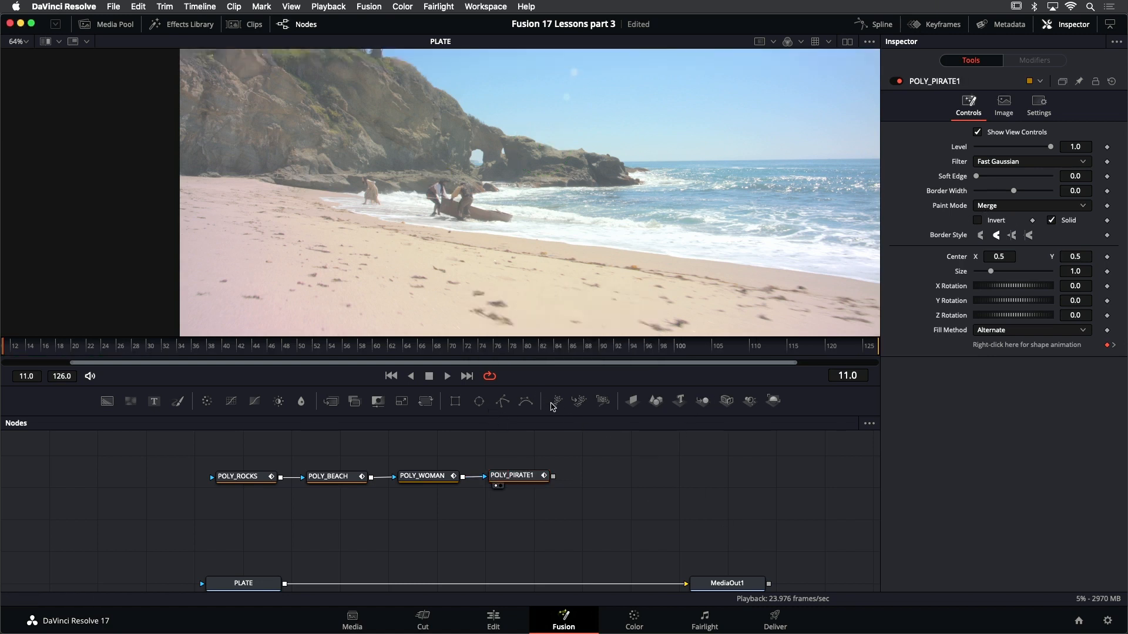
{"action": "left_click", "coordinate": [467, 375]}
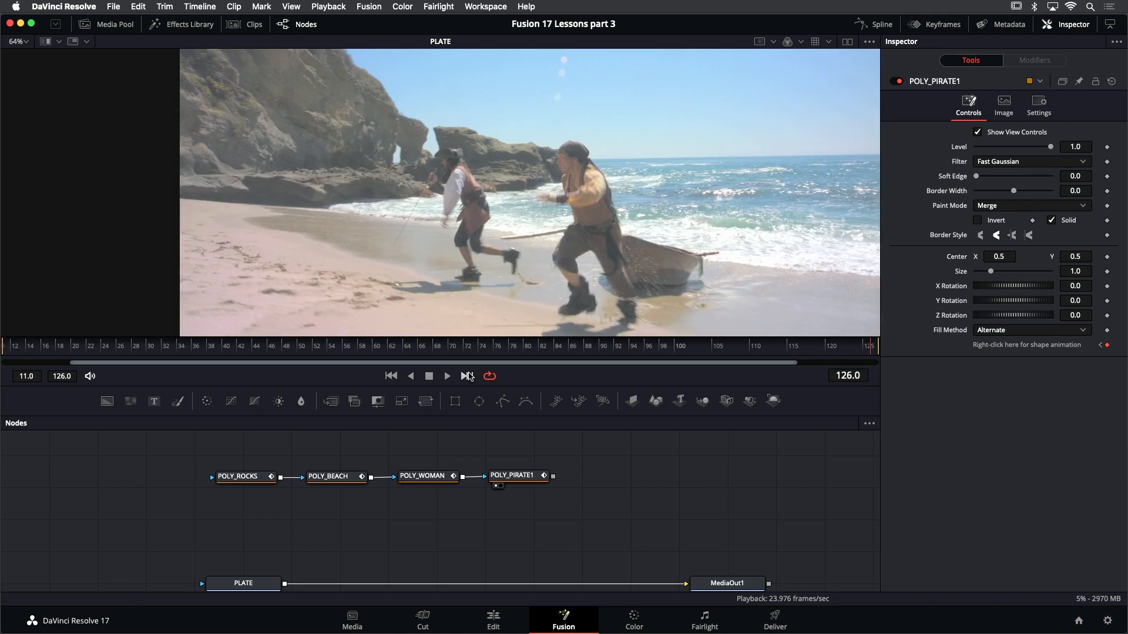
{"action": "scroll", "coordinate": [573, 177], "scroll_direction": "down", "scroll_amount": 2}
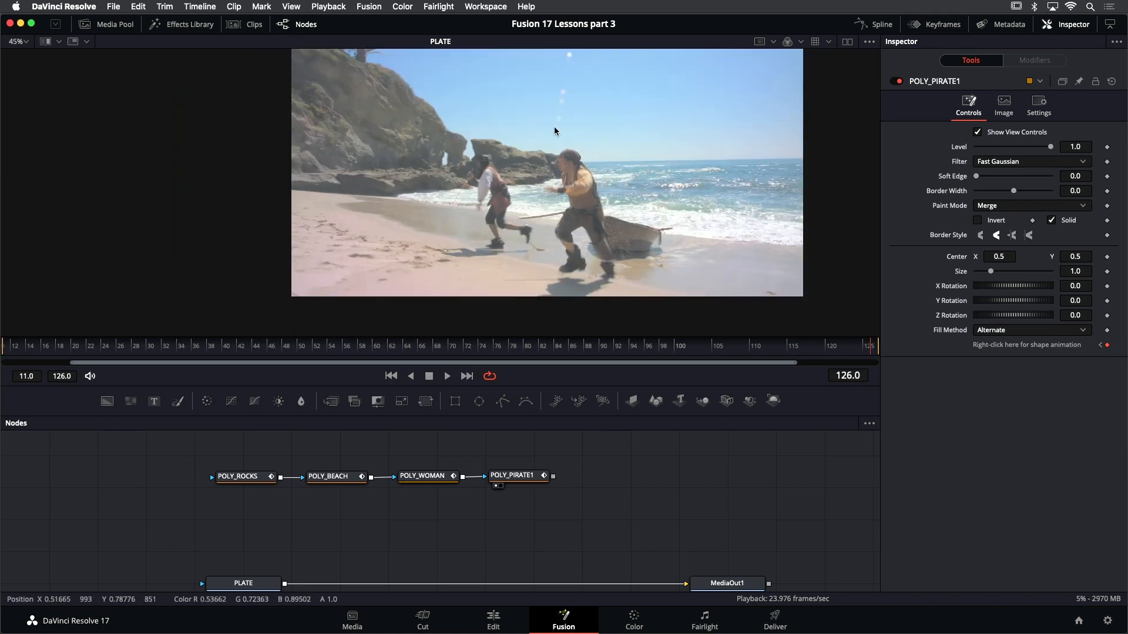
{"action": "left_click", "coordinate": [523, 477]}
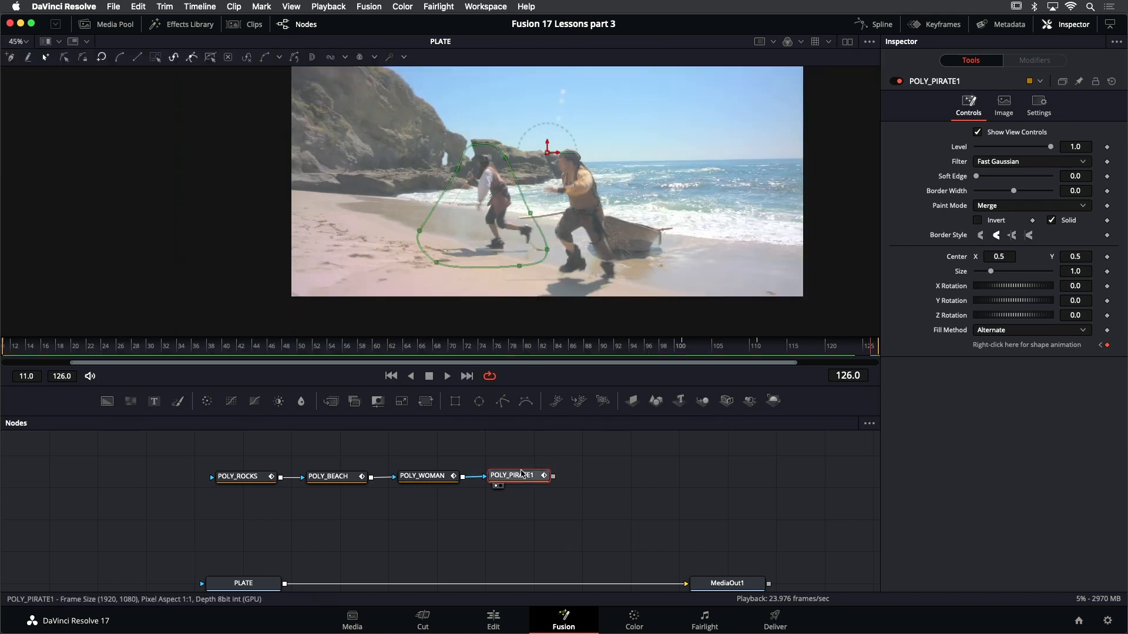
{"action": "key", "text": "shift+space"}
{"action": "type", "text": "plly"}
{"action": "key", "text": "BackSpace"}
{"action": "key", "text": "BackSpace"}
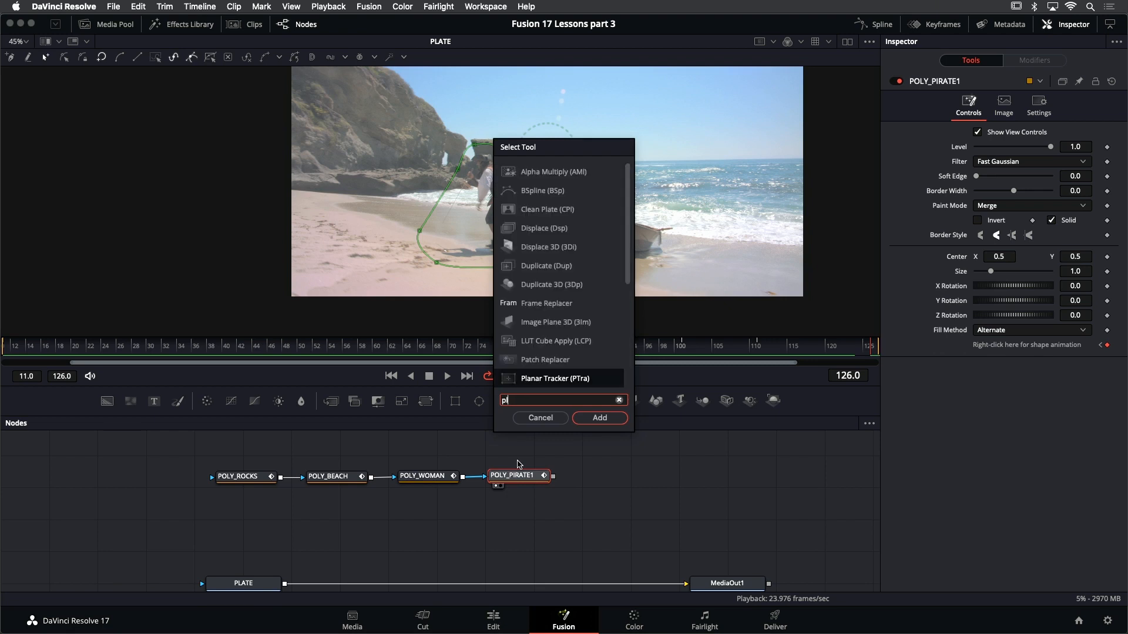
{"action": "key", "text": "BackSpace"}
{"action": "key", "text": "Return"}
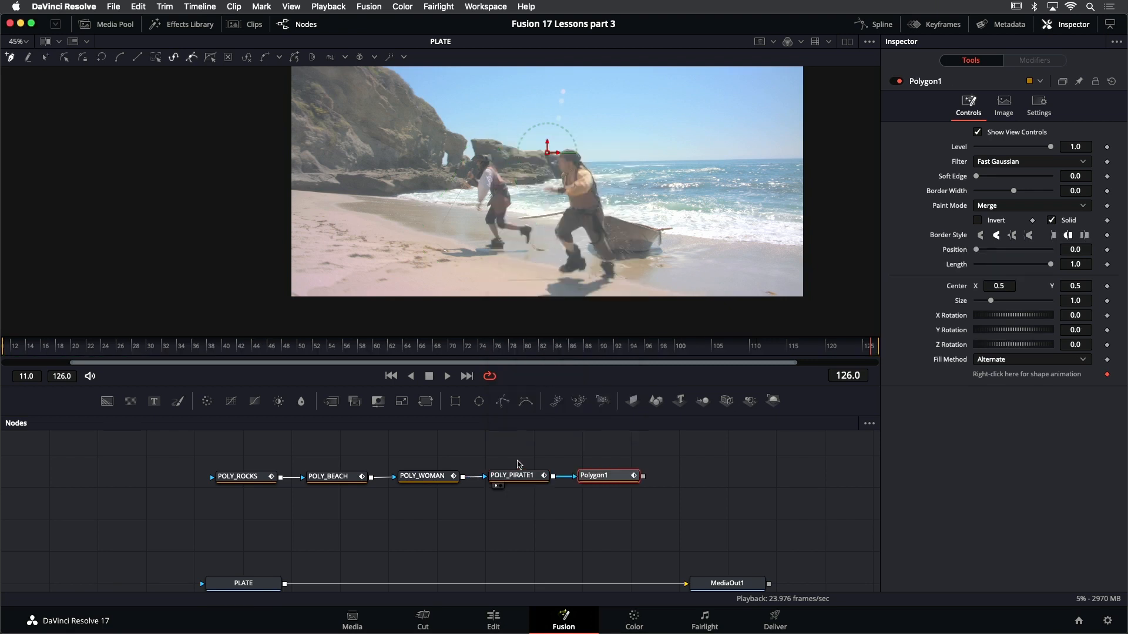
Draw a closed mask loosely around the nearer pirate at frame 126, extending it below the bottom edge of the image
{"action": "left_click_drag", "start_coordinate": [562, 138], "coordinate": [582, 138]}
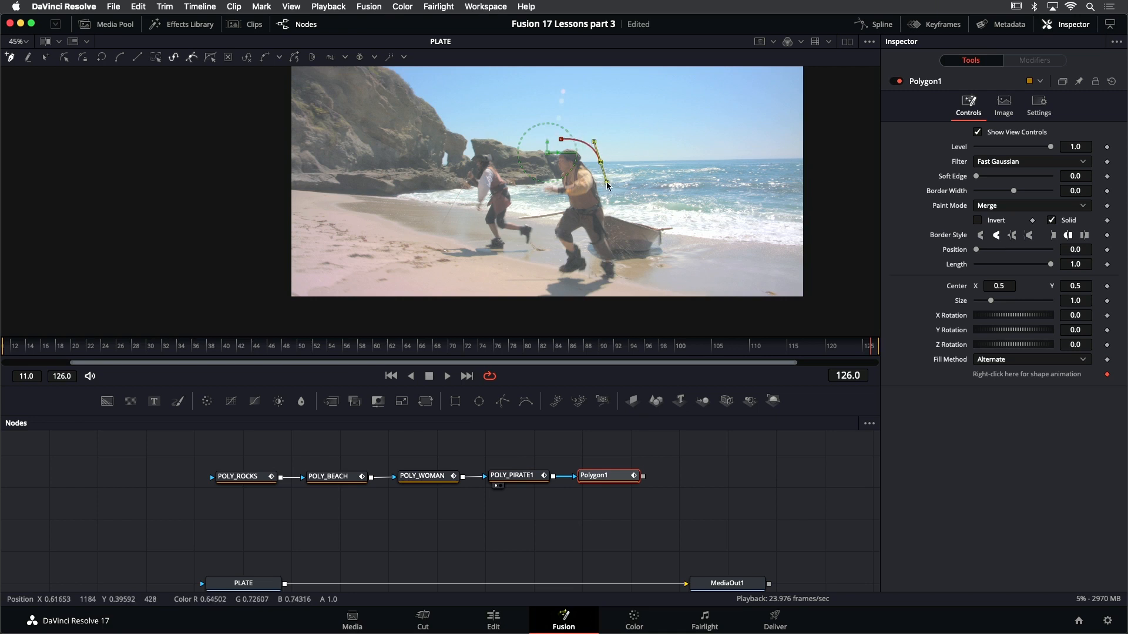
{"action": "left_click", "coordinate": [621, 232]}
{"action": "left_click_drag", "start_coordinate": [620, 298], "coordinate": [499, 317]}
{"action": "left_click", "coordinate": [491, 300]}
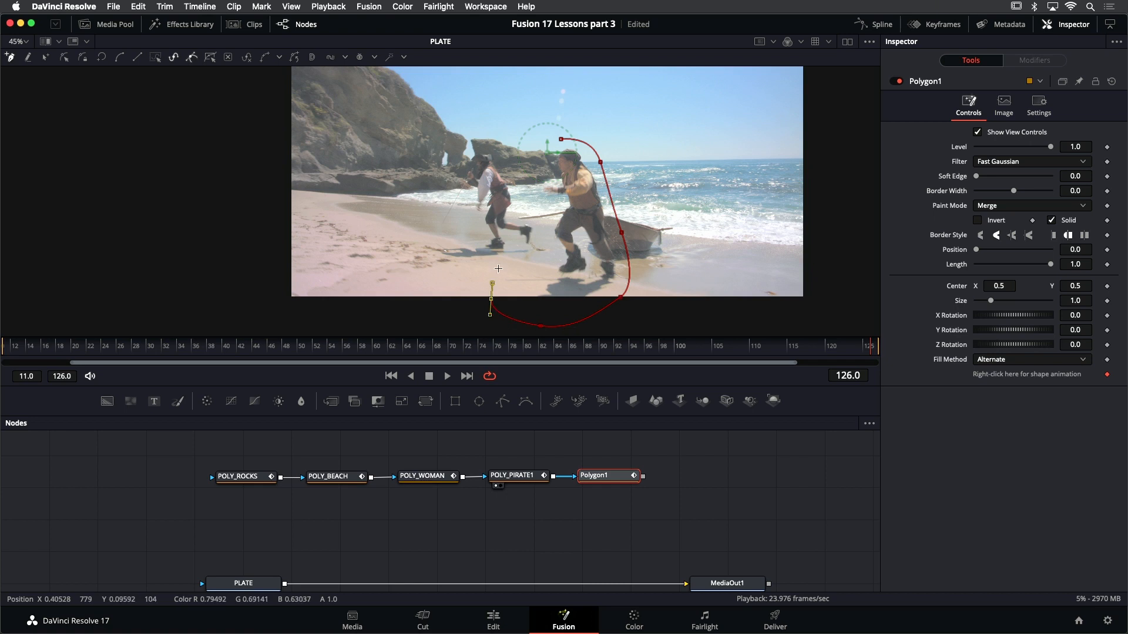
{"action": "left_click", "coordinate": [502, 263]}
{"action": "left_click_drag", "start_coordinate": [510, 214], "coordinate": [515, 198]}
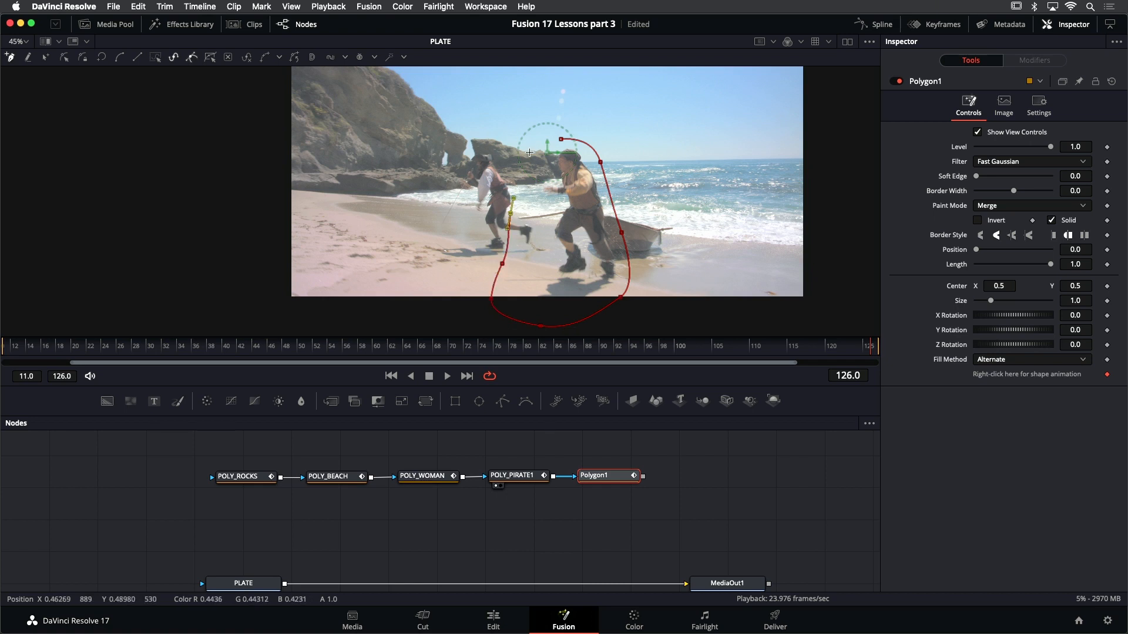
{"action": "left_click", "coordinate": [533, 142]}
{"action": "left_click", "coordinate": [561, 139]}
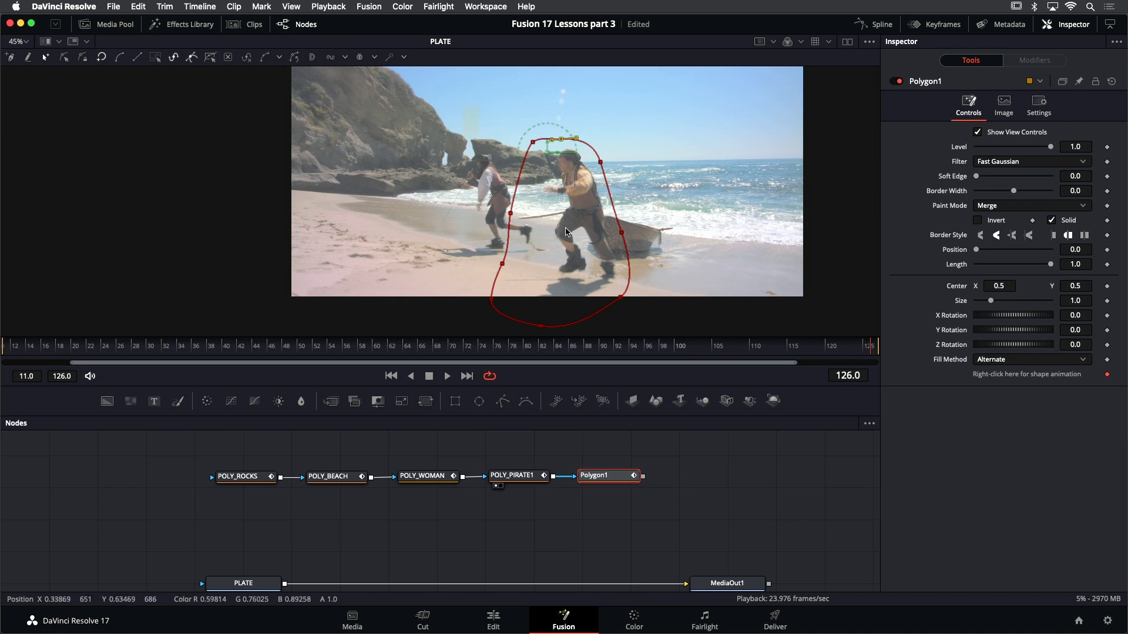
At frame 102, scale the whole mask down and position it over the nearer pirate beside the boat
{"action": "left_click_drag", "start_coordinate": [565, 228], "coordinate": [670, 335]}
{"action": "left_click_drag", "start_coordinate": [692, 271], "coordinate": [651, 253]}
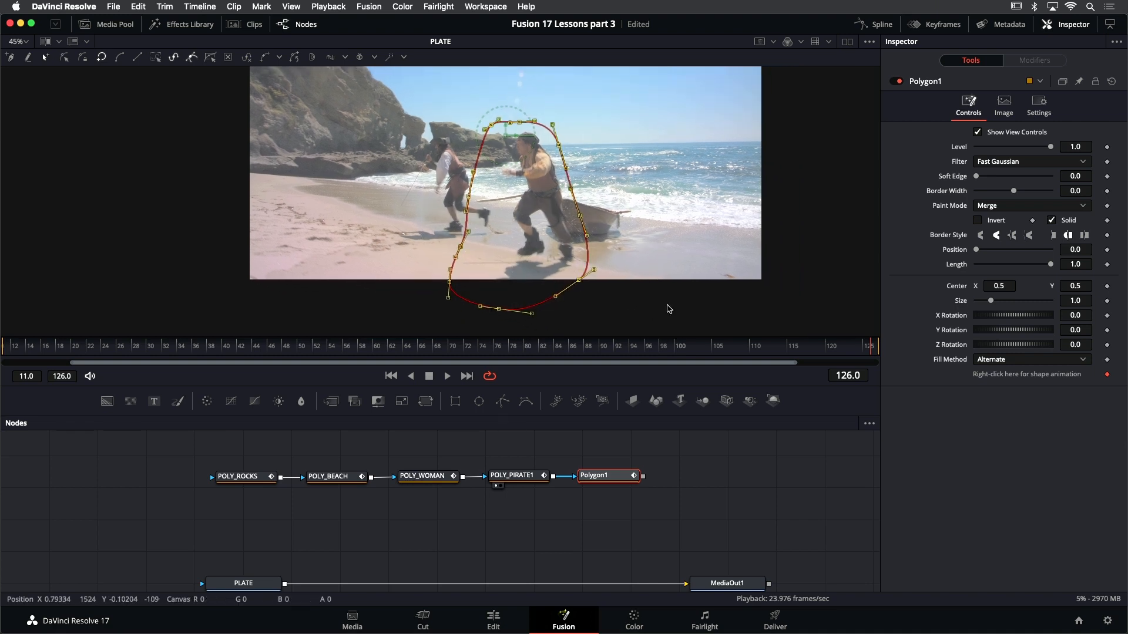
{"action": "key", "text": "j"}
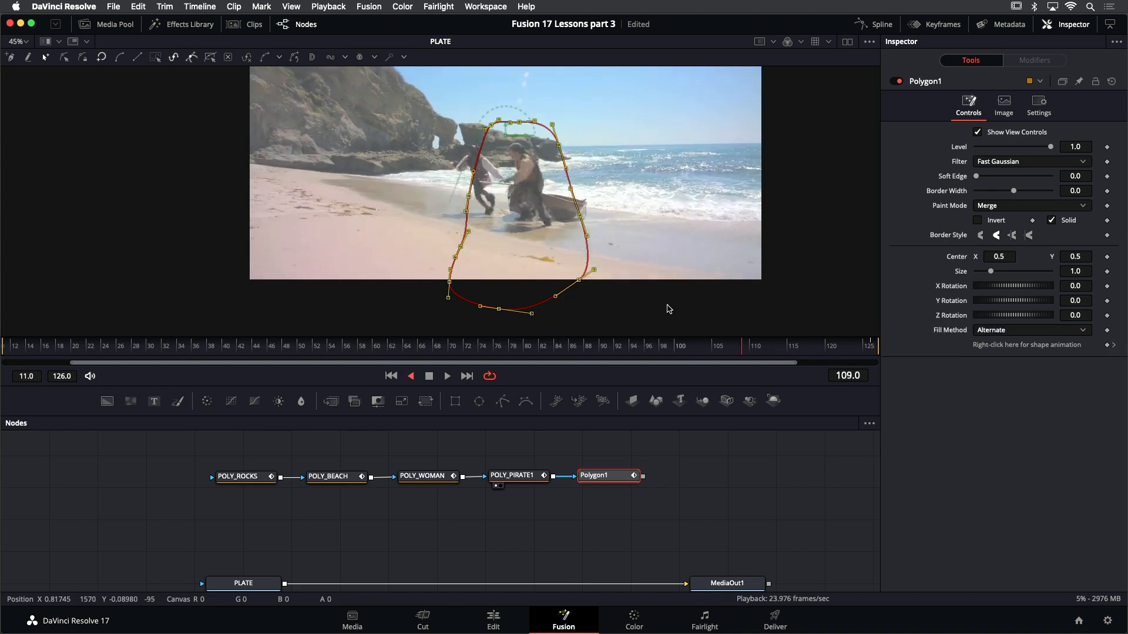
{"action": "key", "text": "l"}
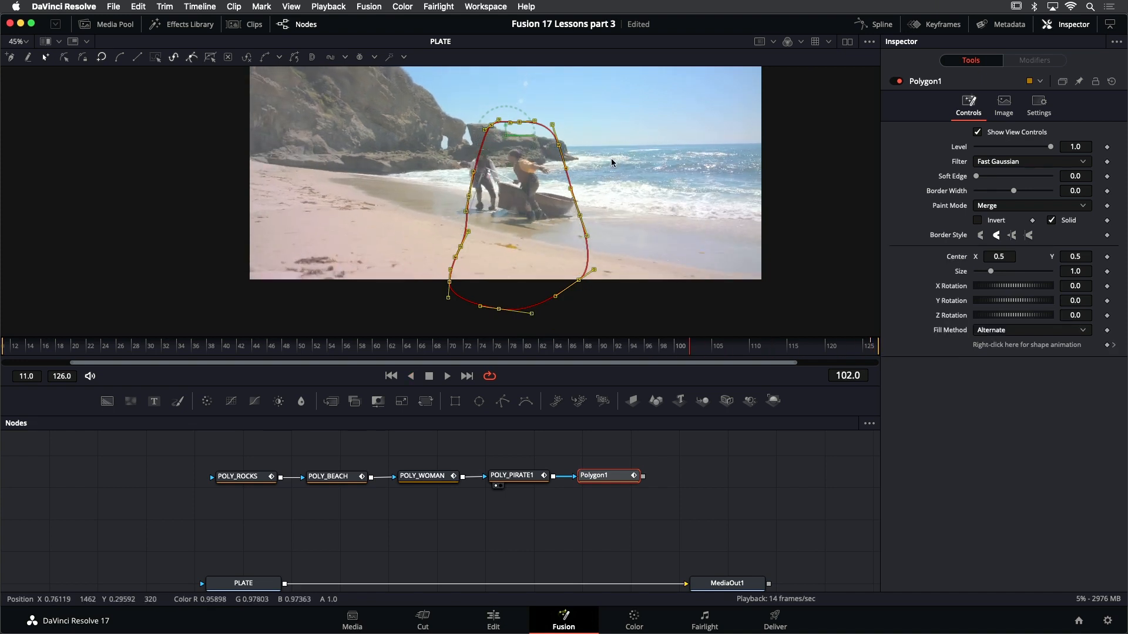
{"action": "left_click_drag", "start_coordinate": [580, 282], "coordinate": [257, 156]}
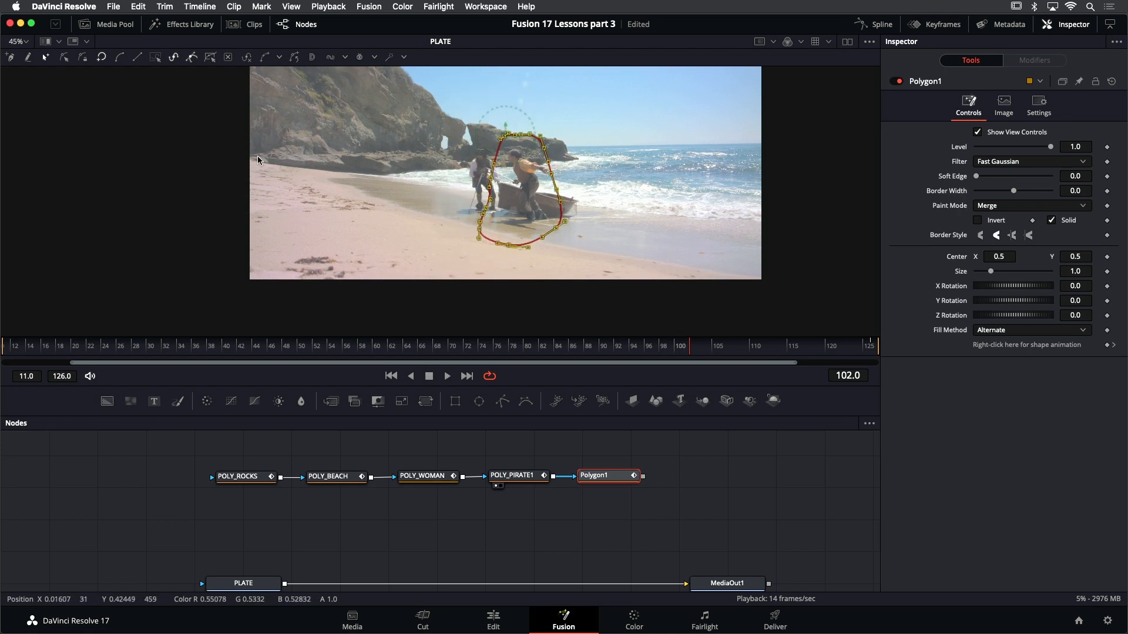
{"action": "left_click", "coordinate": [389, 177]}
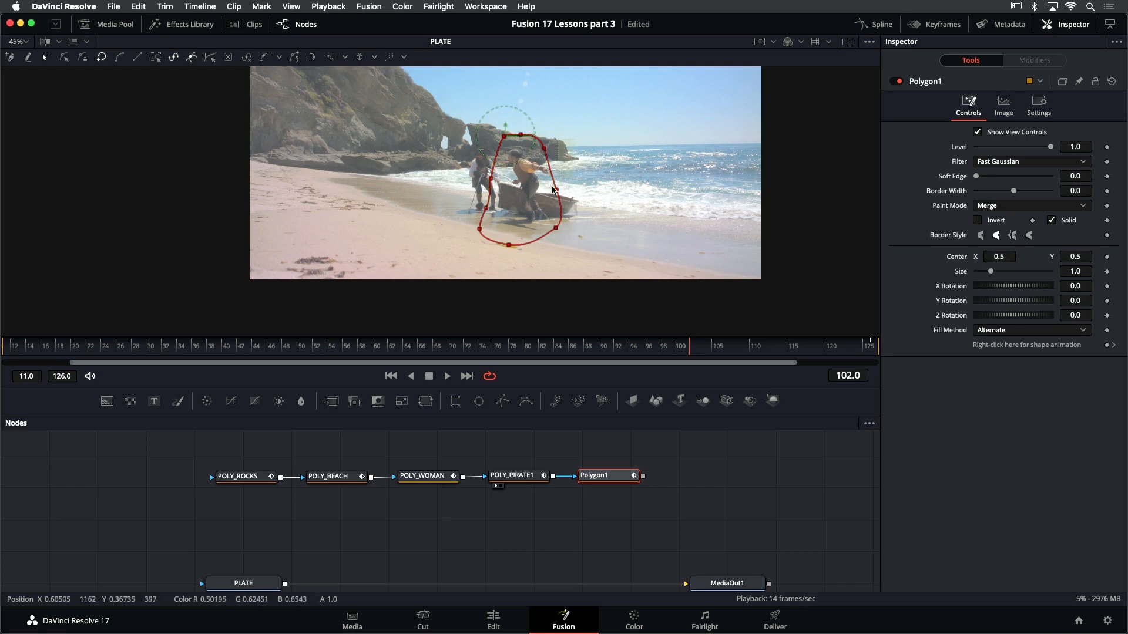
Refine the mask at frame 102 by moving its upper boat-side point outward, raising the lower points and lowering the top points
{"action": "left_click_drag", "start_coordinate": [552, 187], "coordinate": [553, 266]}
{"action": "left_click", "coordinate": [465, 212]}
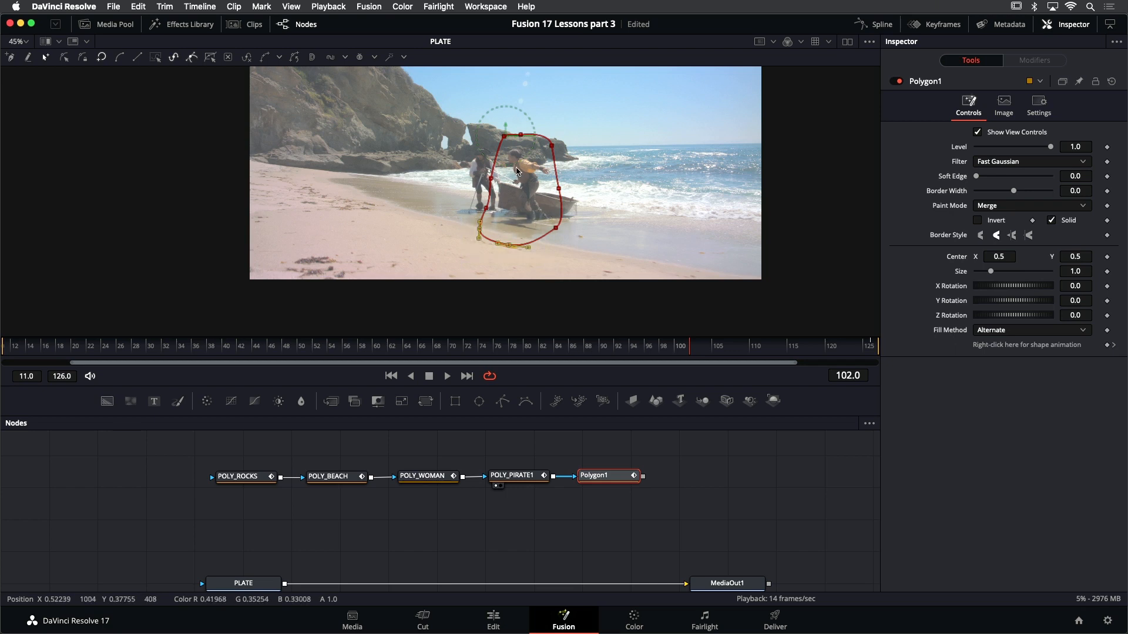
{"action": "left_click_drag", "start_coordinate": [519, 155], "coordinate": [518, 178]}
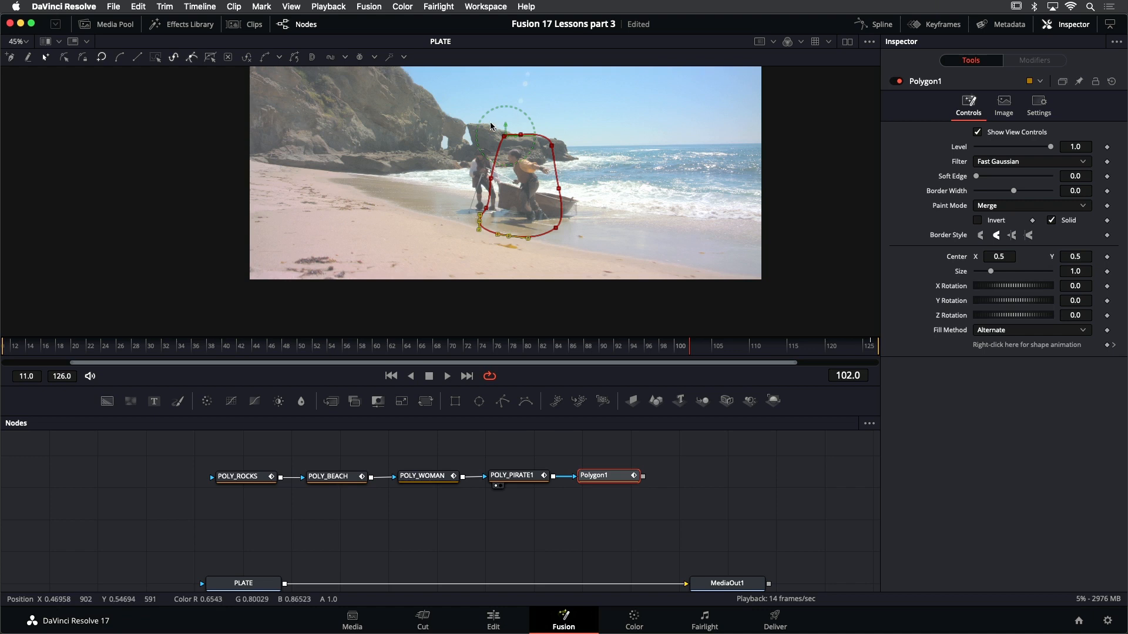
{"action": "left_click_drag", "start_coordinate": [489, 125], "coordinate": [534, 158]}
{"action": "left_click_drag", "start_coordinate": [521, 217], "coordinate": [519, 234]}
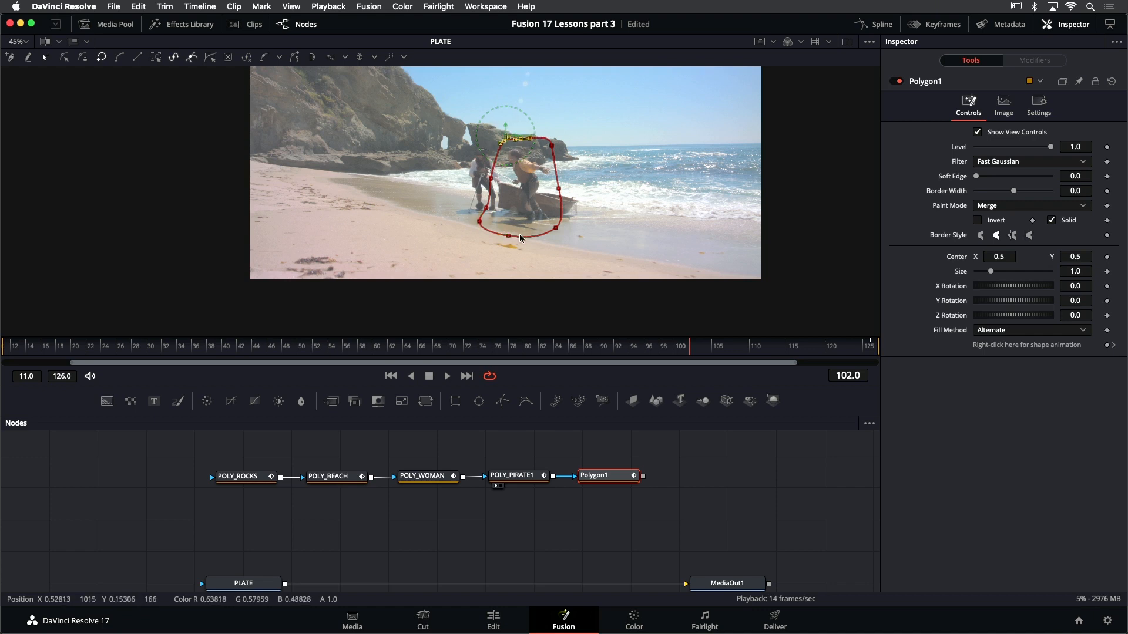
Adjust the curve at the mask's upper boat-side corner and shift the boat-side points slightly outward at frame 102
{"action": "left_click", "coordinate": [551, 146]}
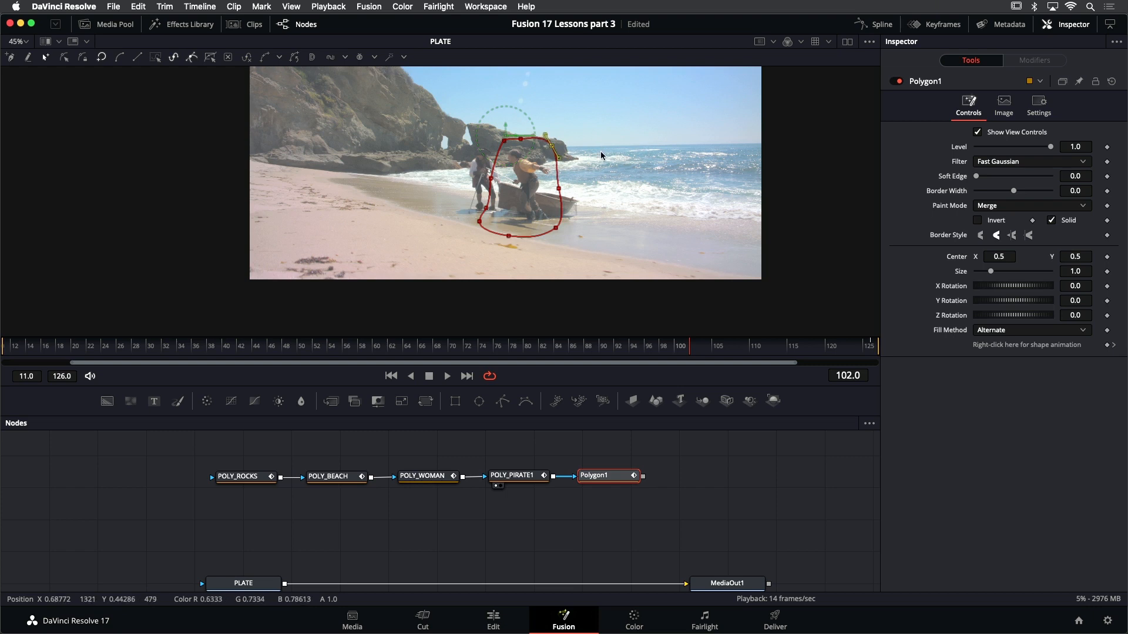
{"action": "mouse_move", "coordinate": [551, 147]}
{"action": "left_mouse_down"}
{"action": "mouse_move", "coordinate": [543, 137]}
{"action": "mouse_move", "coordinate": [580, 145]}
{"action": "mouse_move", "coordinate": [565, 158]}
{"action": "left_mouse_up"}
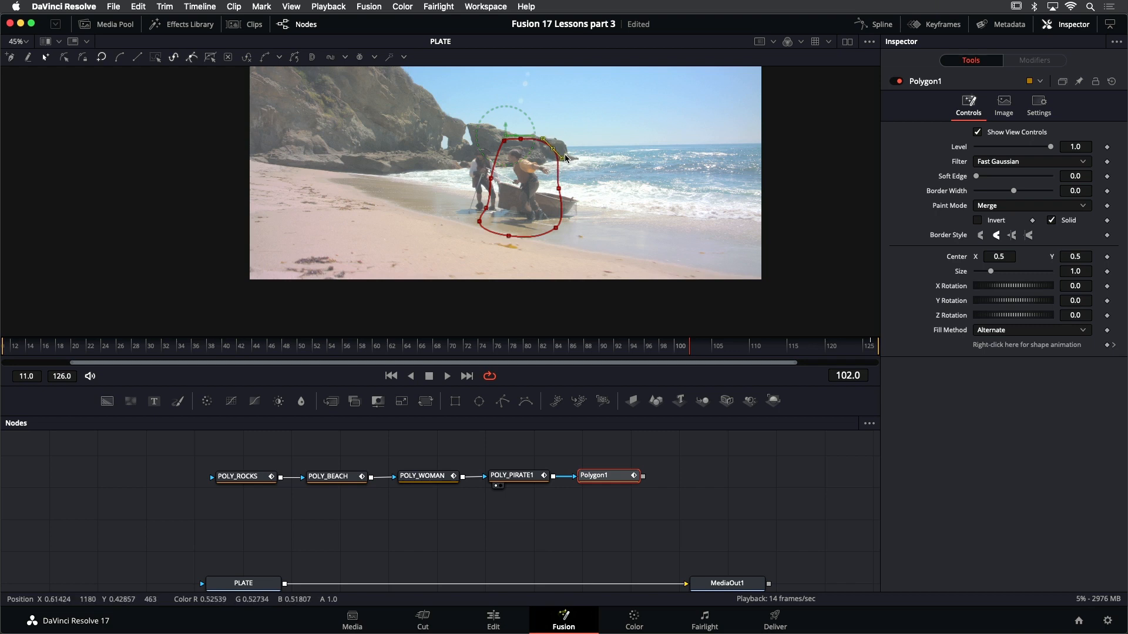
{"action": "left_click_drag", "start_coordinate": [547, 119], "coordinate": [583, 239]}
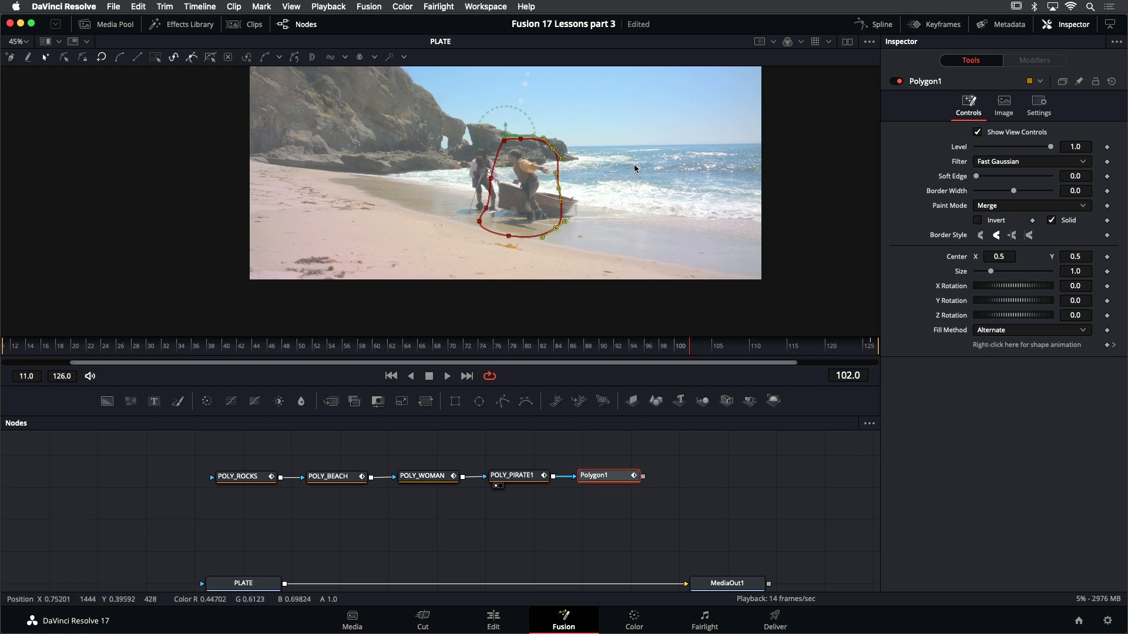
{"action": "left_click_drag", "start_coordinate": [634, 167], "coordinate": [558, 210]}
{"action": "left_click_drag", "start_coordinate": [558, 230], "coordinate": [560, 231]}
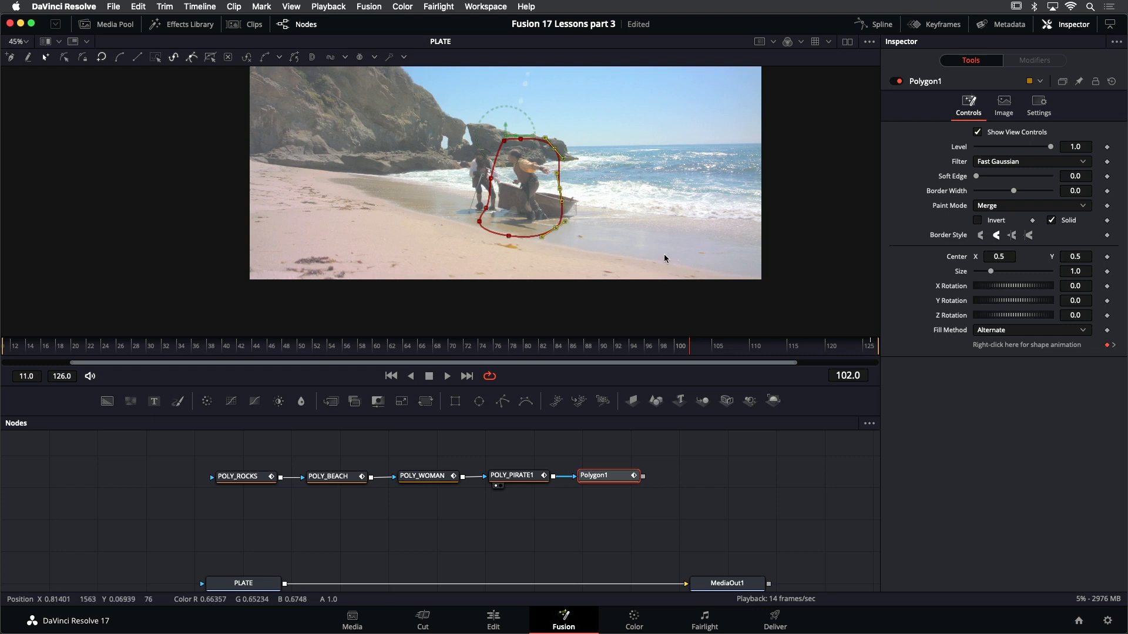
Play back the nearer pirate's mask animation to check how it follows him
{"action": "key", "text": "space"}
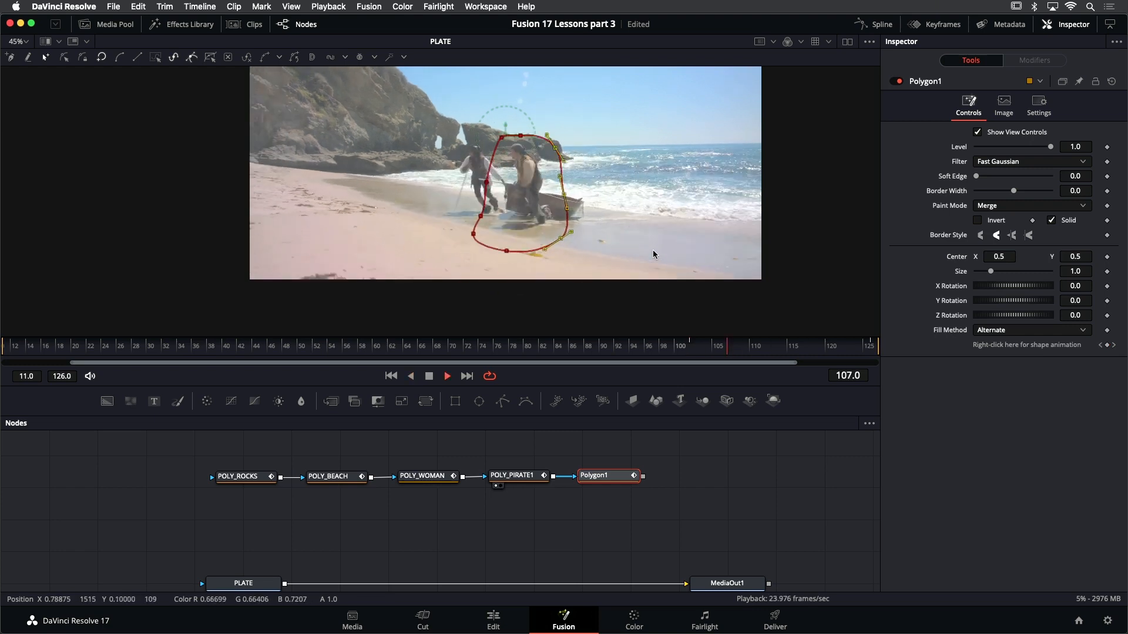
{"action": "key", "text": "space"}
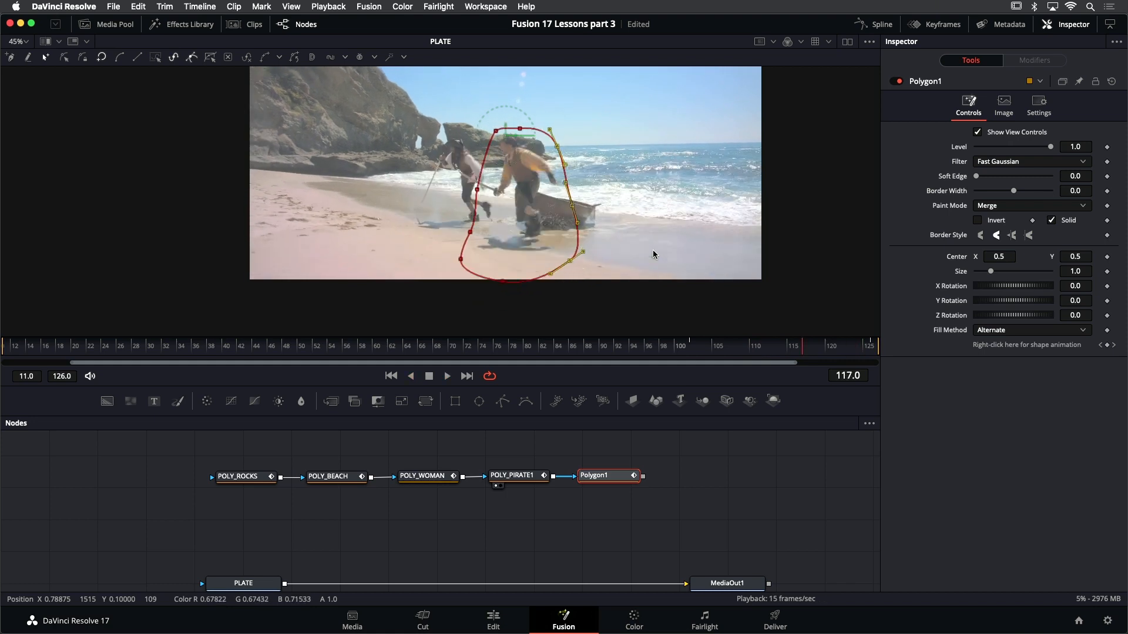
{"action": "key", "text": "space"}
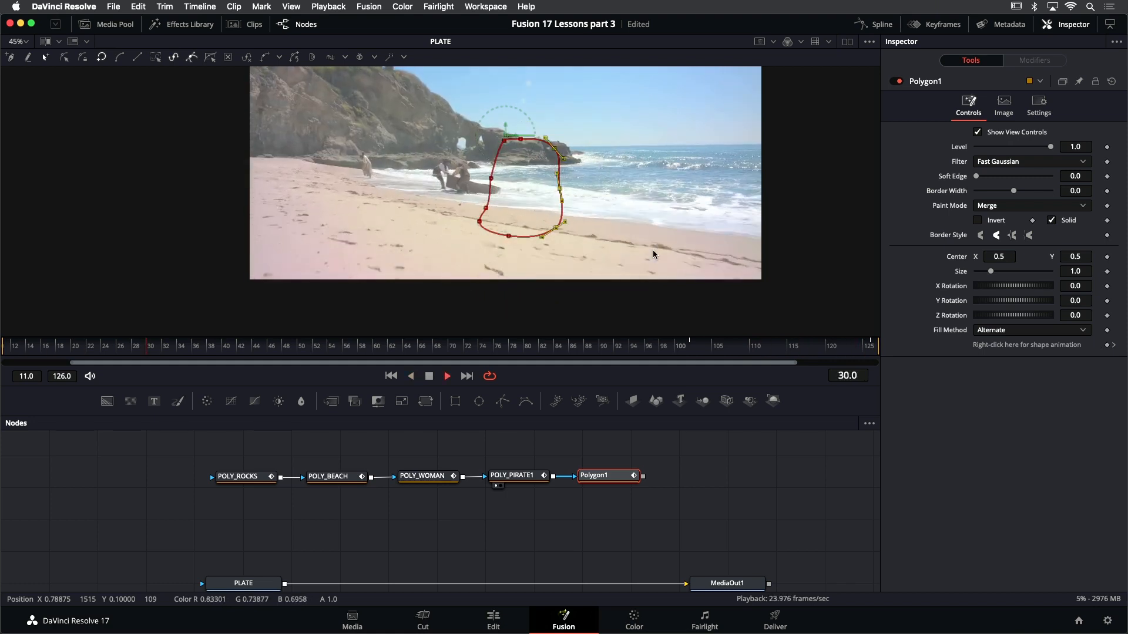
{"action": "key", "text": "space"}
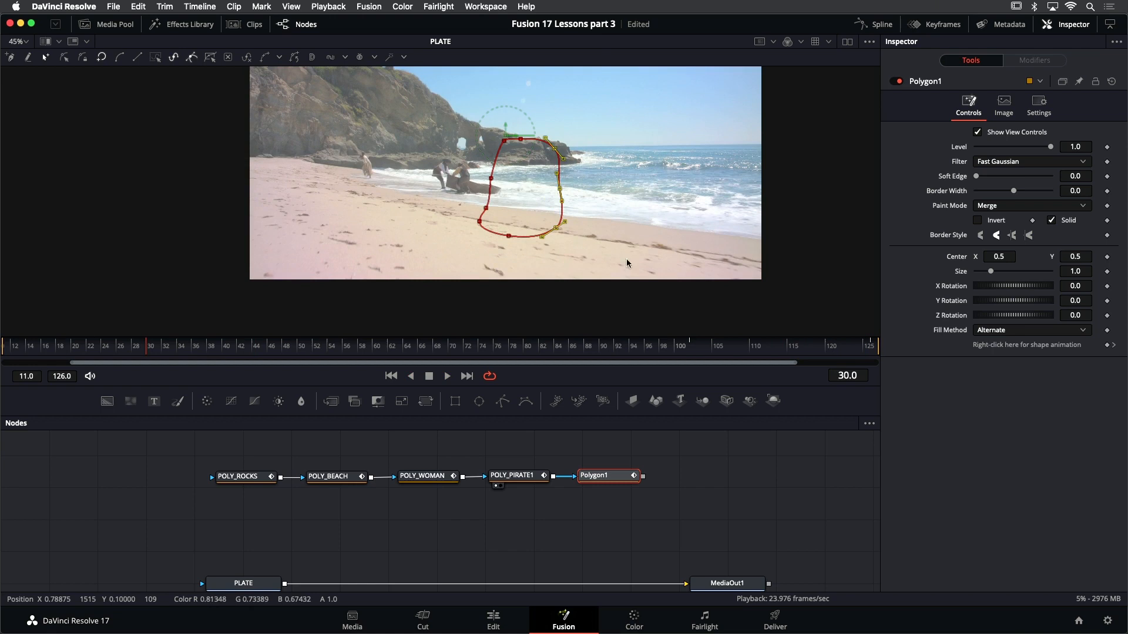
At frame 11, move the whole mask onto the distant pirate beside the boat and scale it down to fit him
{"action": "left_click", "coordinate": [392, 377]}
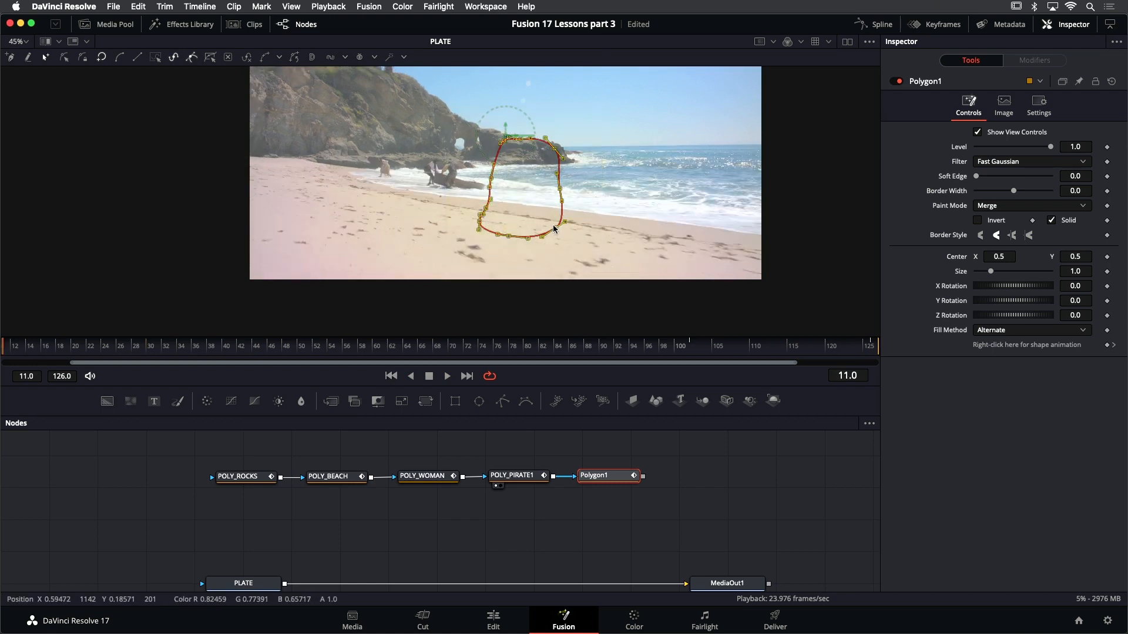
{"action": "left_click_drag", "start_coordinate": [553, 229], "coordinate": [501, 192]}
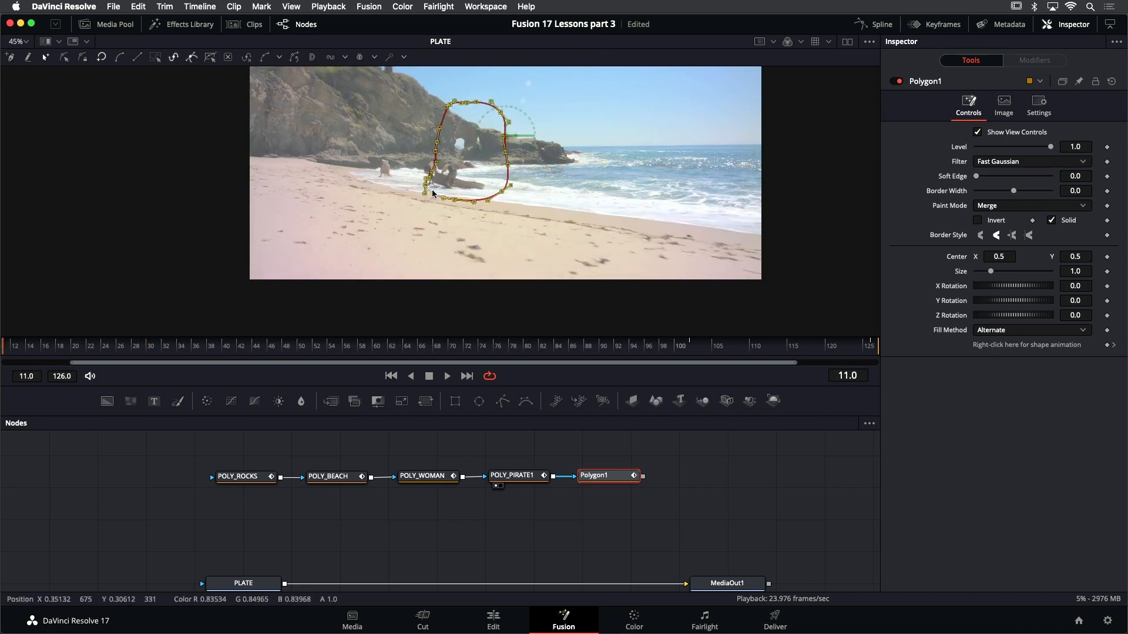
{"action": "key", "text": "s"}
{"action": "left_click_drag", "start_coordinate": [434, 188], "coordinate": [21, 278]}
{"action": "left_click_drag", "start_coordinate": [411, 191], "coordinate": [358, 190]}
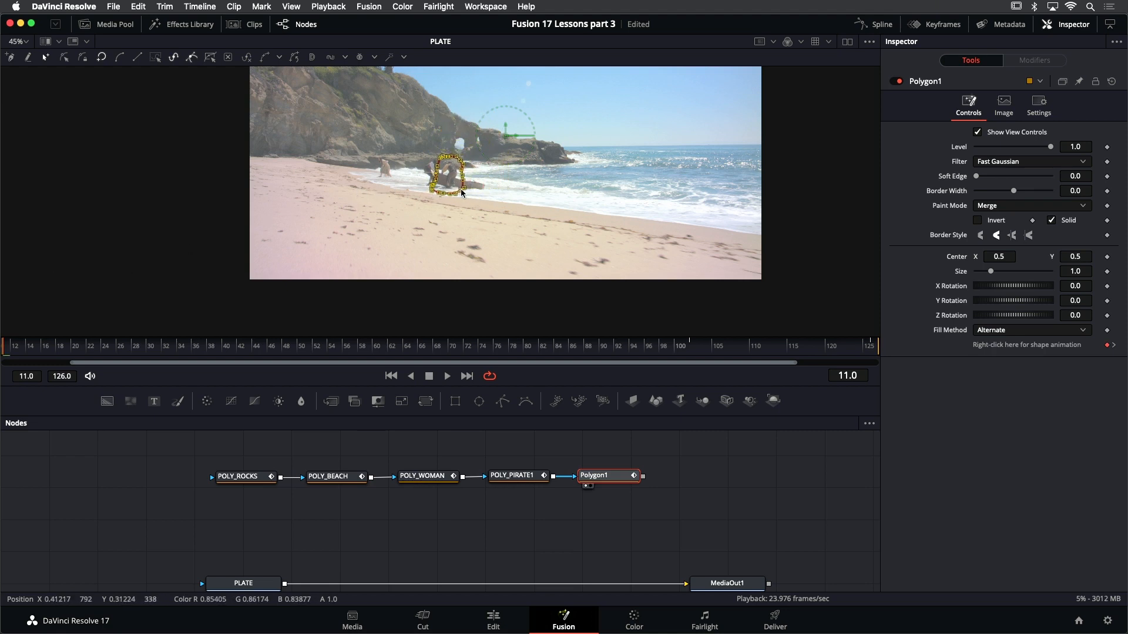
At frame 55, move the mask and scale it down to fit around the pirate, and play back the animation to check it
{"action": "key", "text": "space"}
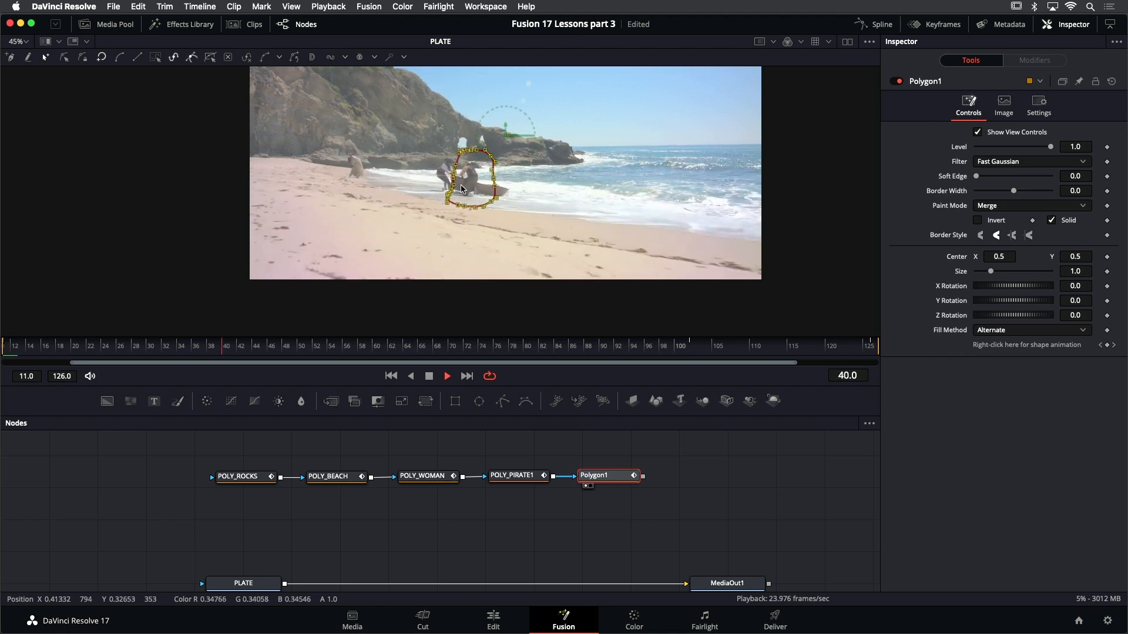
{"action": "key", "text": "space"}
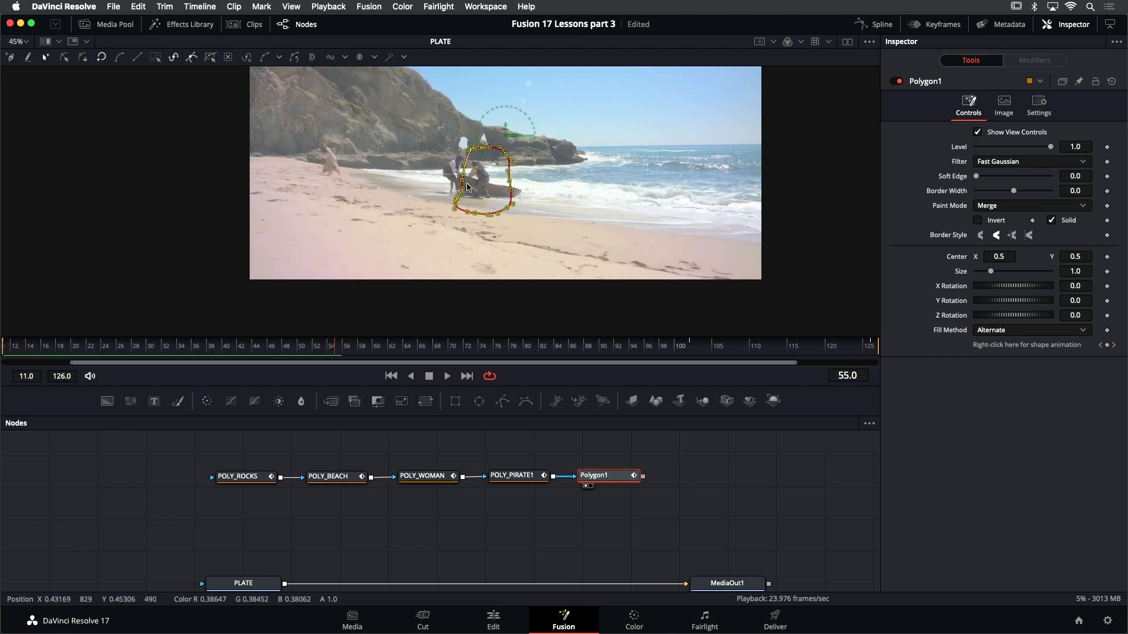
{"action": "left_click_drag", "start_coordinate": [455, 206], "coordinate": [455, 202]}
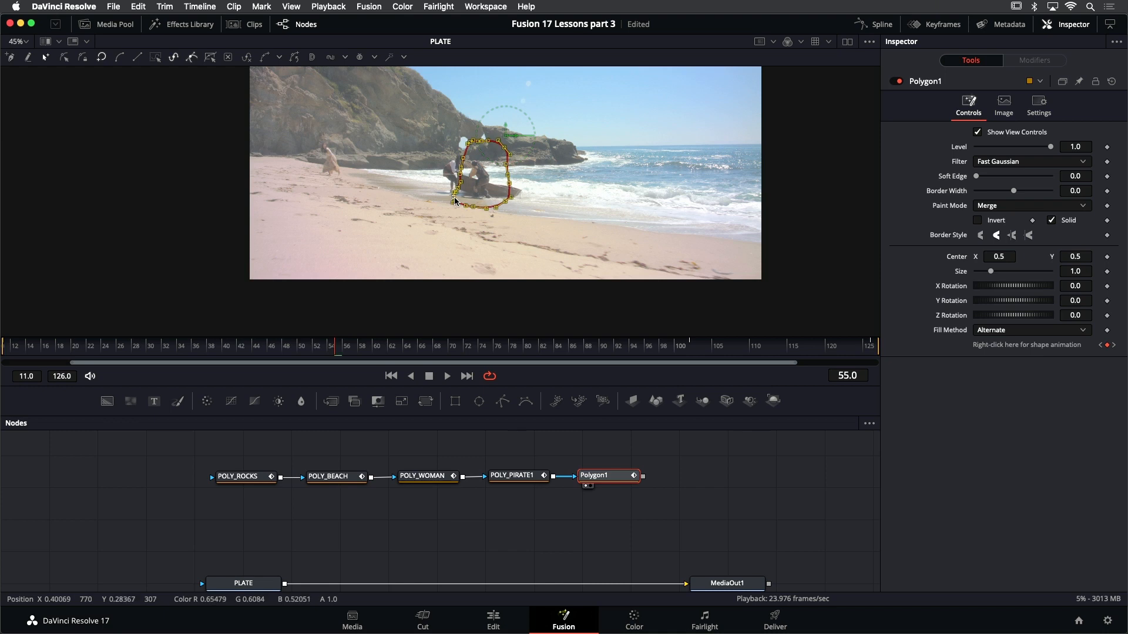
{"action": "key", "text": "j"}
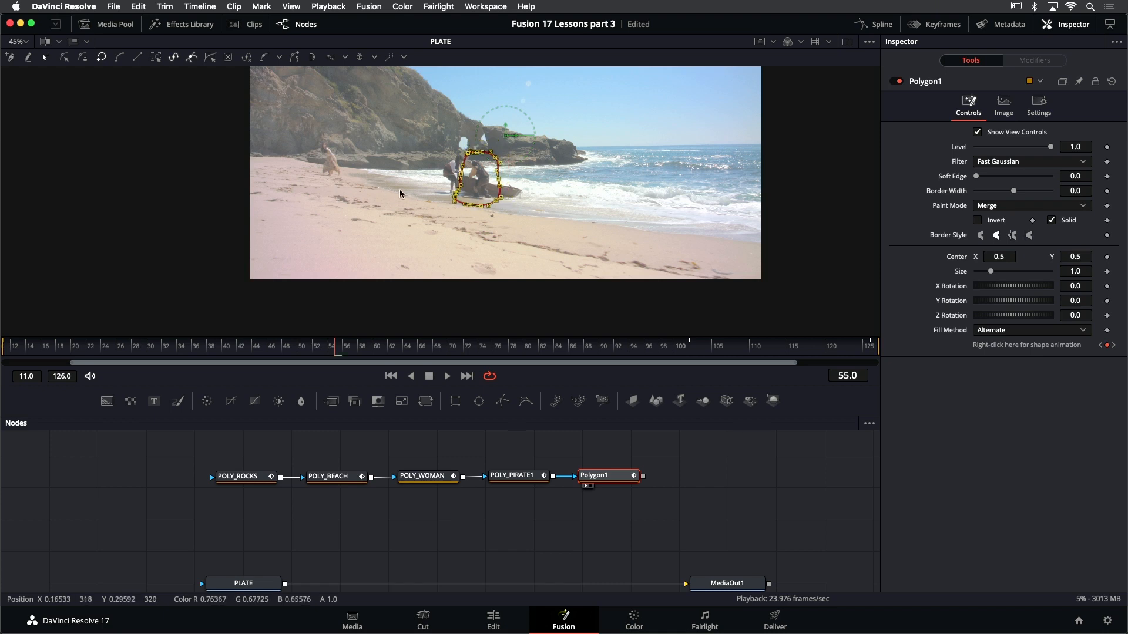
{"action": "key", "text": "l"}
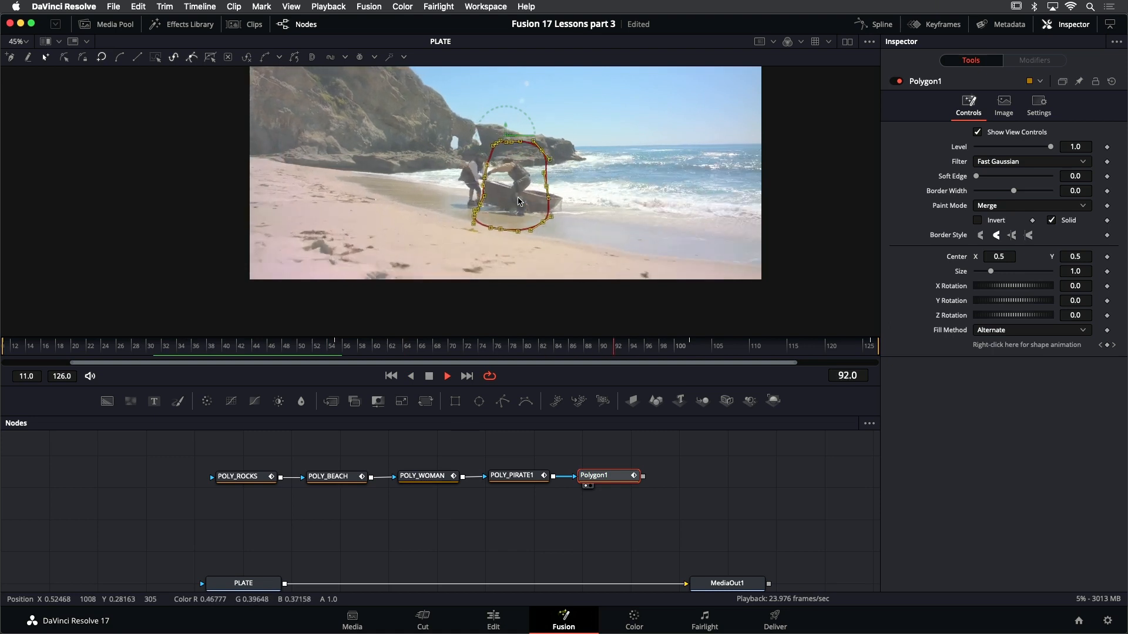
{"action": "key", "text": "k"}
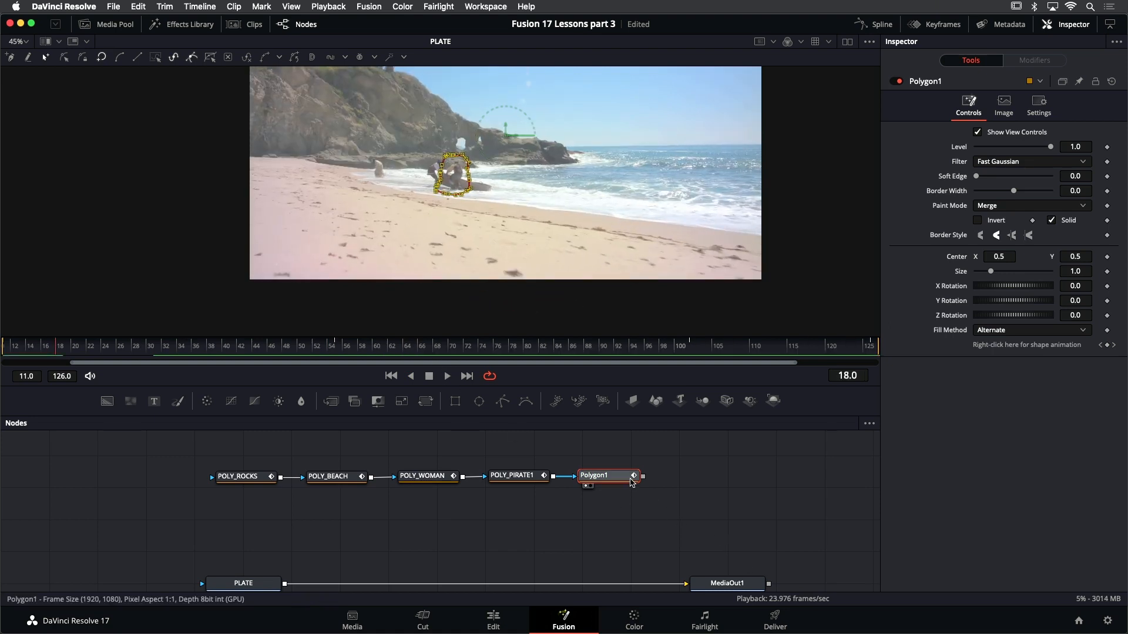
Rename the Polygon1 node to POLY_PIRATE2 and save the project
{"action": "right_click", "coordinate": [934, 81]}
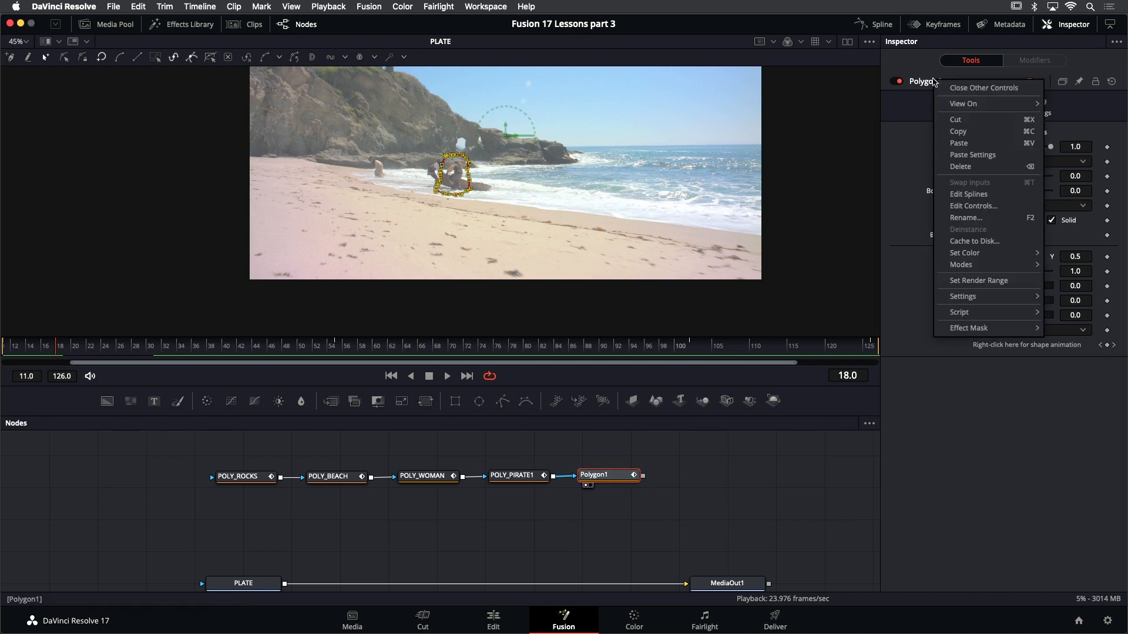
{"action": "left_click", "coordinate": [974, 219]}
{"action": "type", "text": "POLY_PIRATE2"}
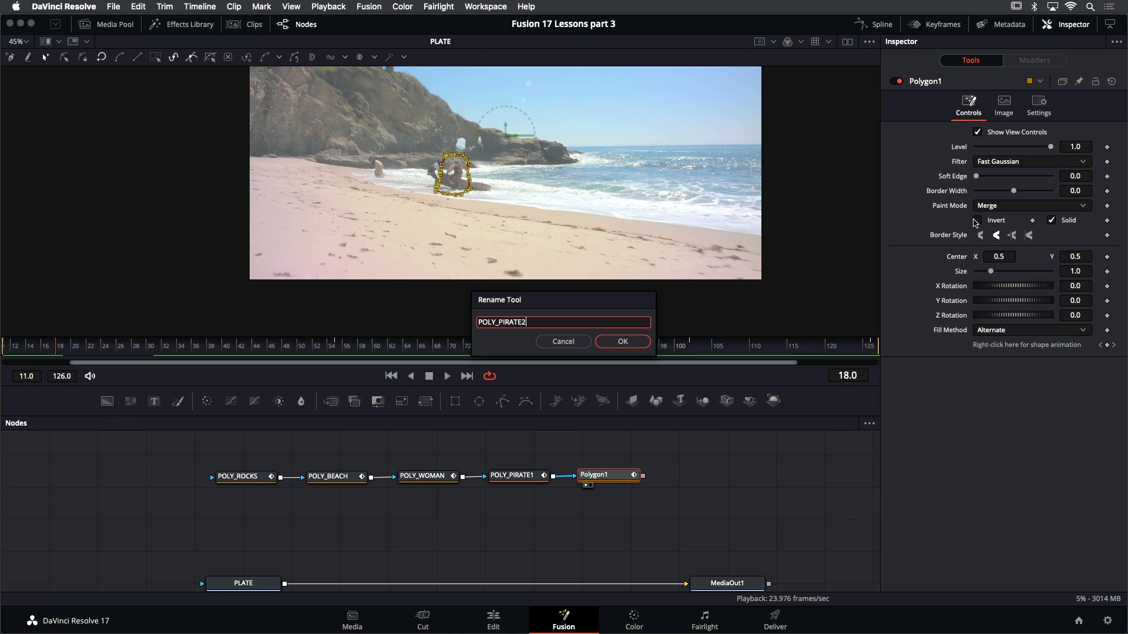
{"action": "key", "text": "Return"}
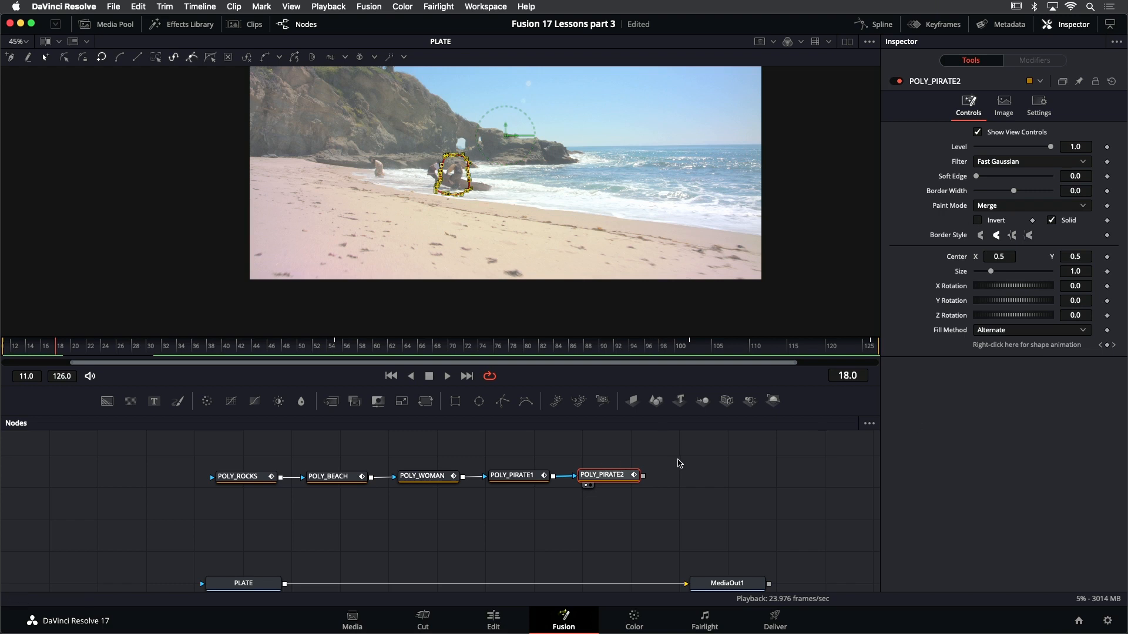
{"action": "key", "text": "super+s"}
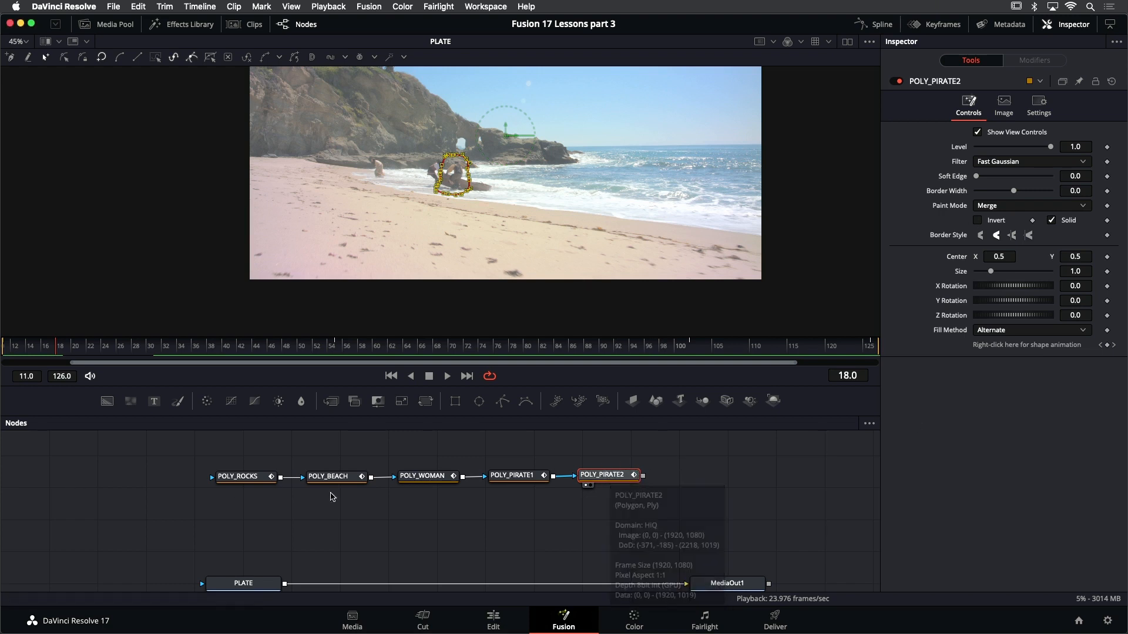
View the POLY_PIRATE2 matte, and set the Paint Mode to Subtract on POLY_PIRATE2 and on POLY_PIRATE1
{"action": "key", "text": "1"}
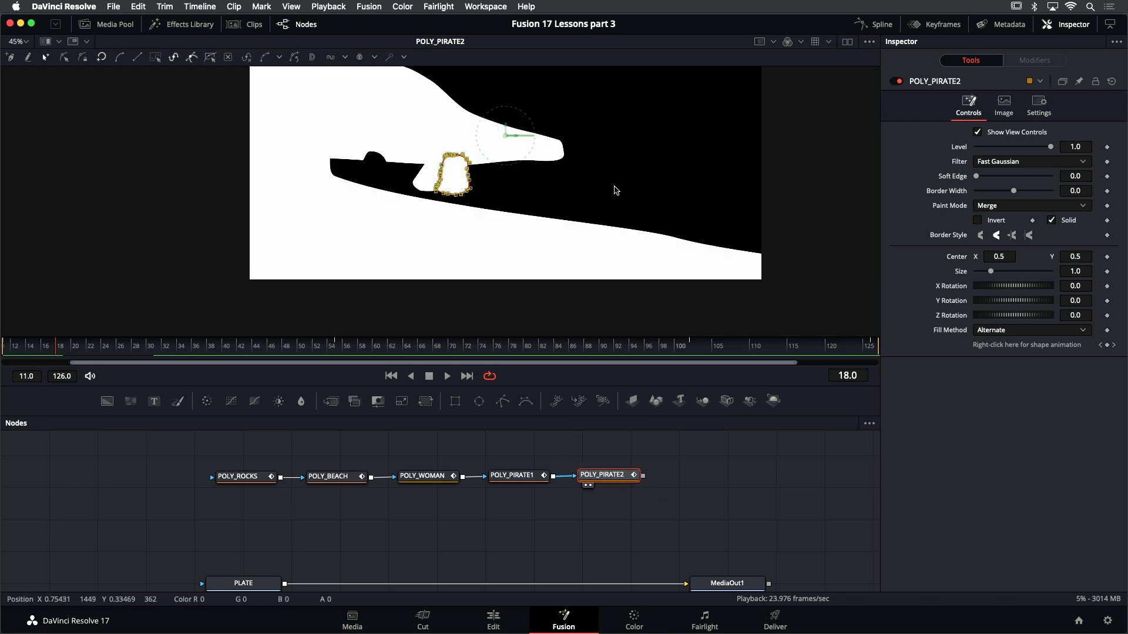
{"action": "left_click", "coordinate": [521, 464]}
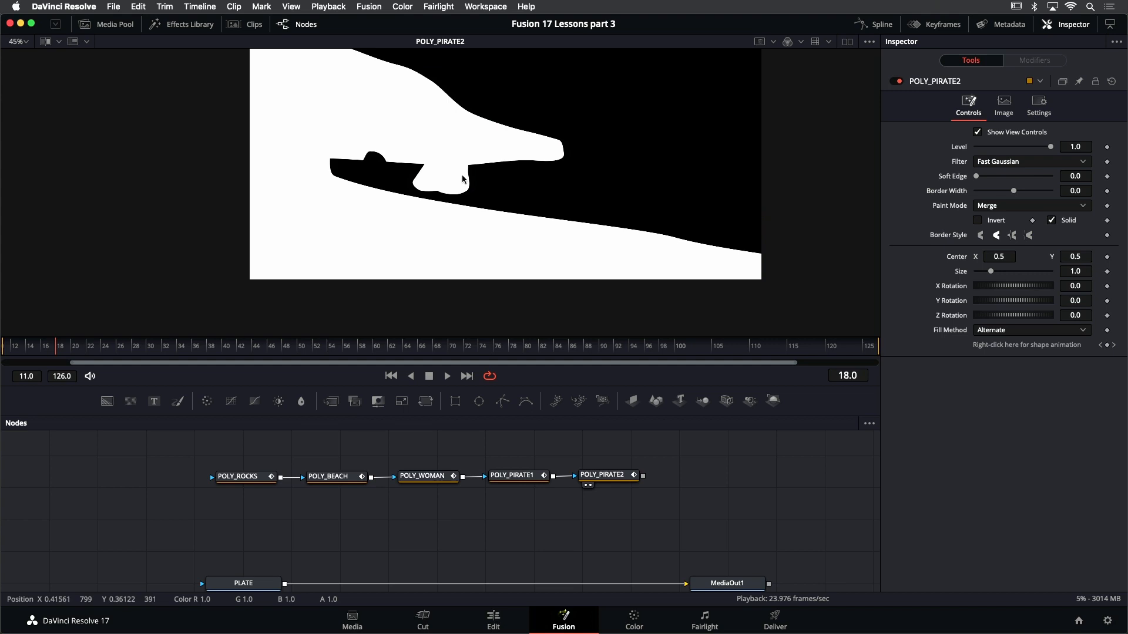
{"action": "left_click", "coordinate": [602, 474]}
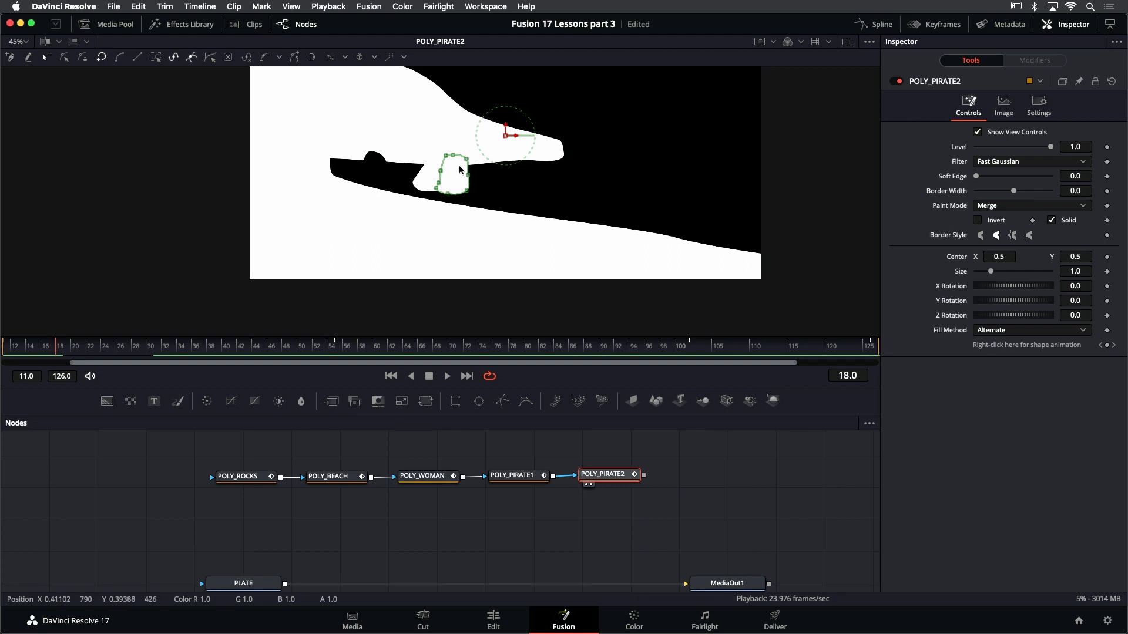
{"action": "left_click", "coordinate": [999, 207]}
{"action": "left_click", "coordinate": [999, 246]}
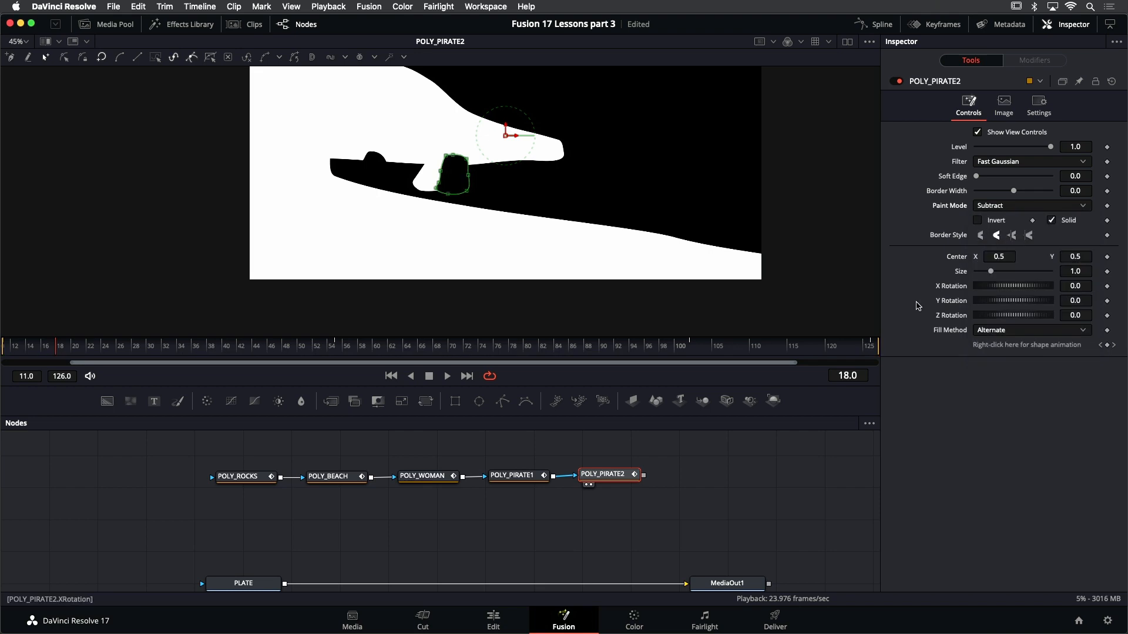
{"action": "left_click", "coordinate": [539, 475]}
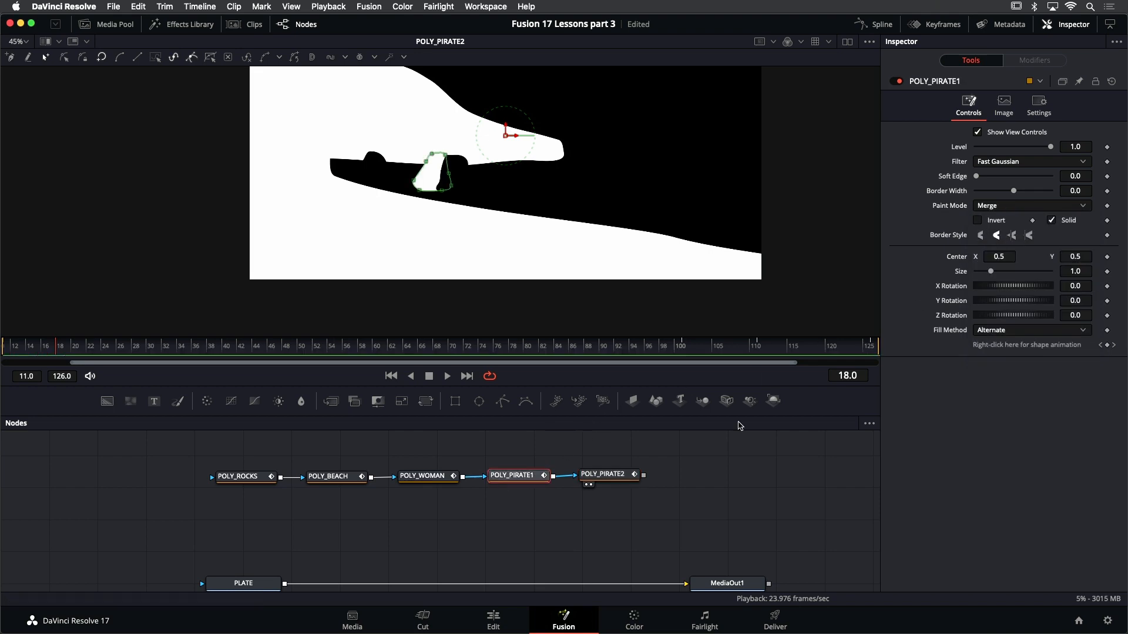
{"action": "left_click", "coordinate": [1031, 205]}
{"action": "left_click", "coordinate": [1007, 245]}
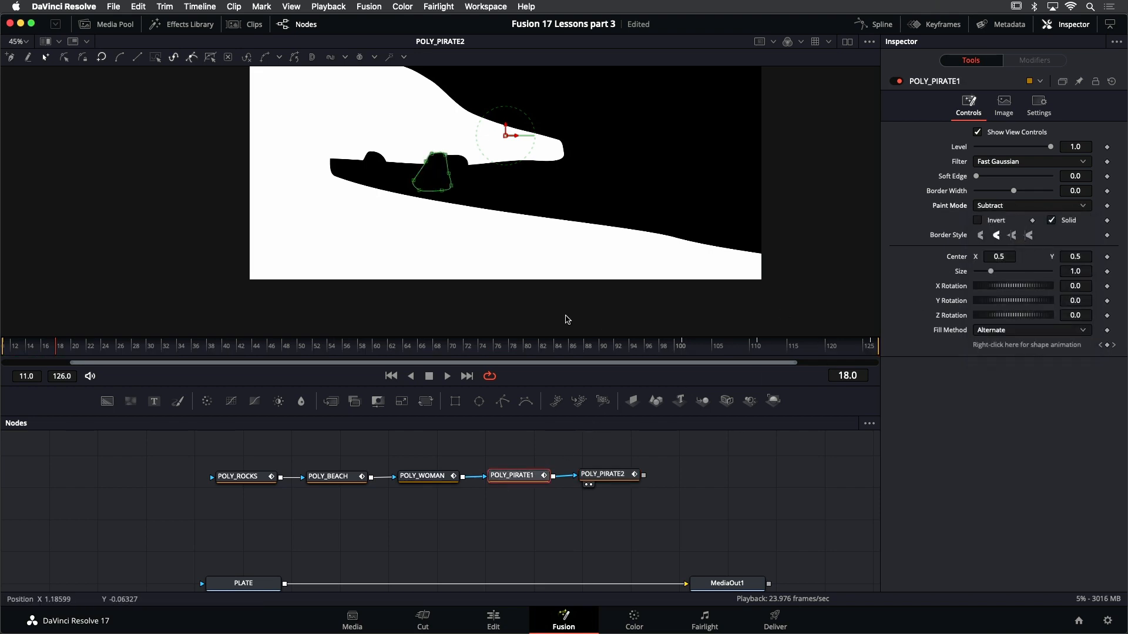
Play back the combined matte from the first frame, fit it in the viewer, and return to frame 11
{"action": "left_click", "coordinate": [391, 376]}
{"action": "left_click", "coordinate": [447, 376]}
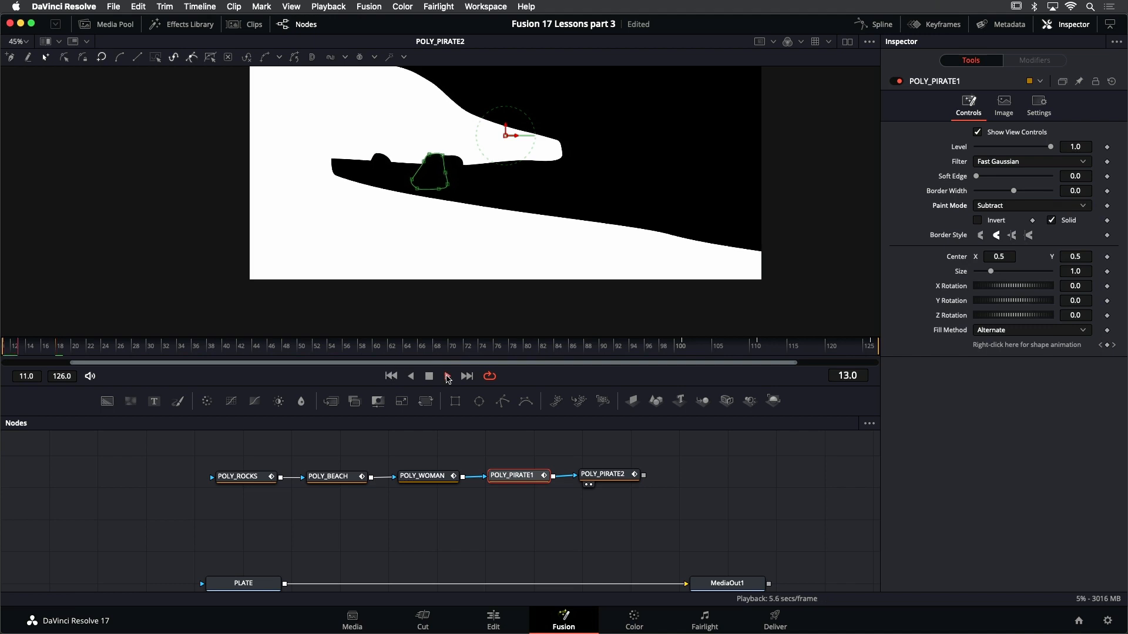
{"action": "scroll", "coordinate": [462, 238], "scroll_direction": "down", "scroll_amount": 1}
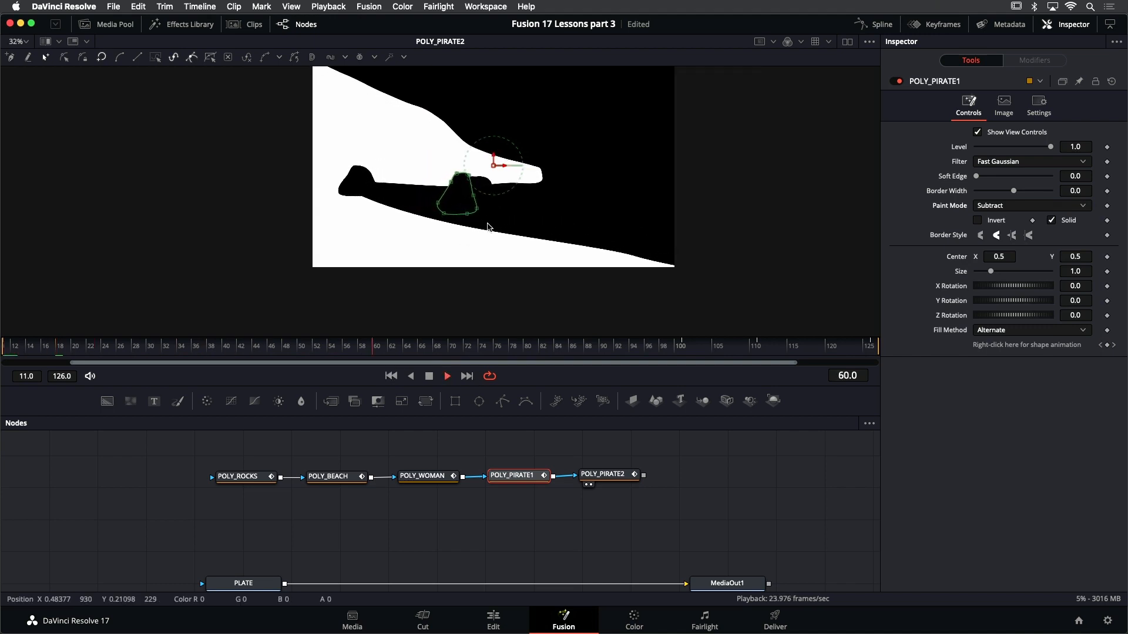
{"action": "key", "text": "ctrl+f"}
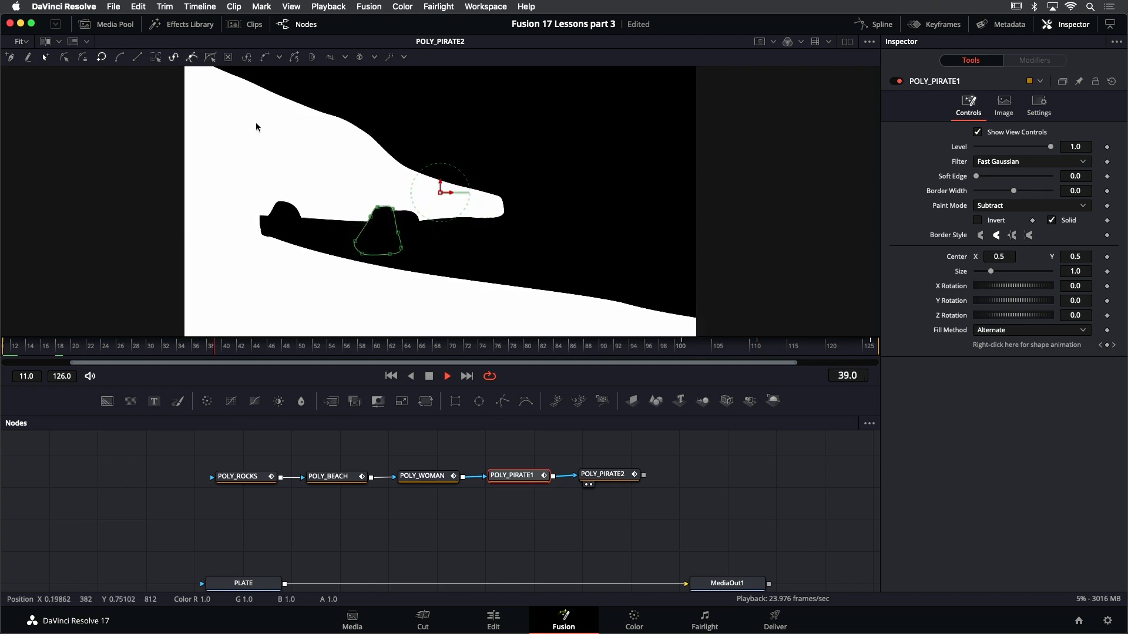
{"action": "left_click", "coordinate": [428, 378]}
{"action": "left_click", "coordinate": [392, 376]}
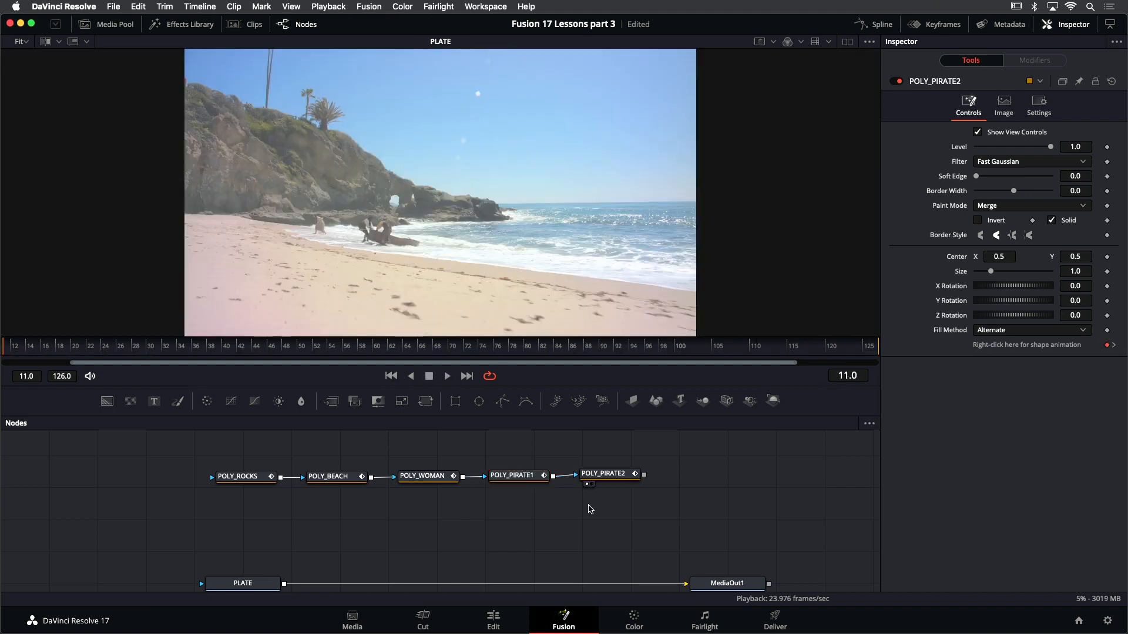
View the POLY_PIRATE2 output and examine how the rocks, beach and woman polygons each contribute to the combined matte
{"action": "left_click", "coordinate": [619, 478]}
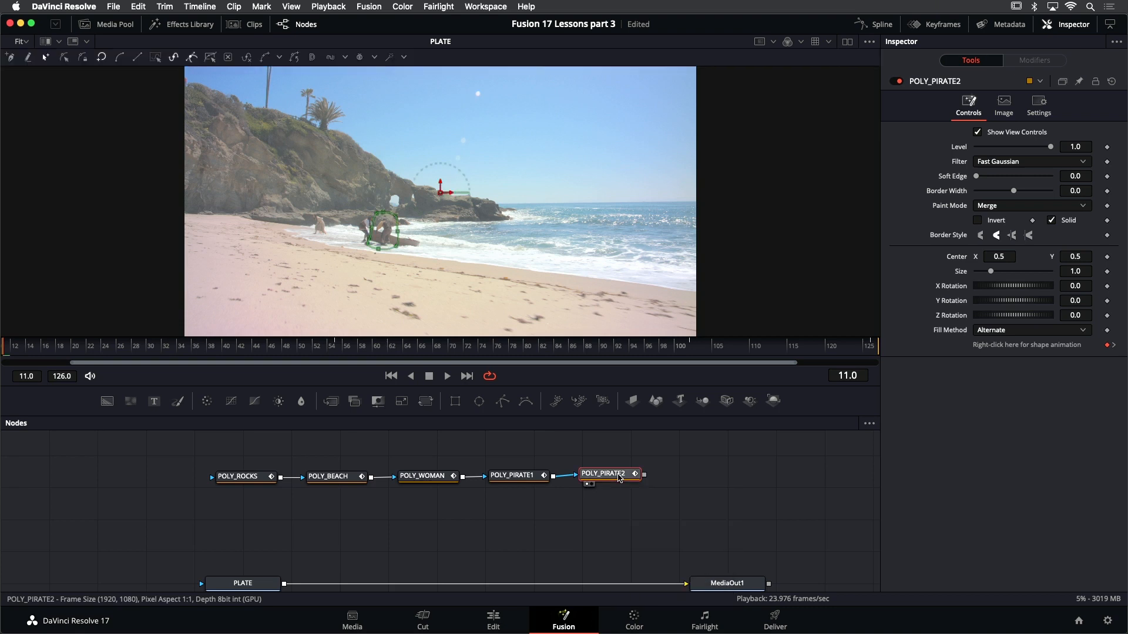
{"action": "key", "text": "1"}
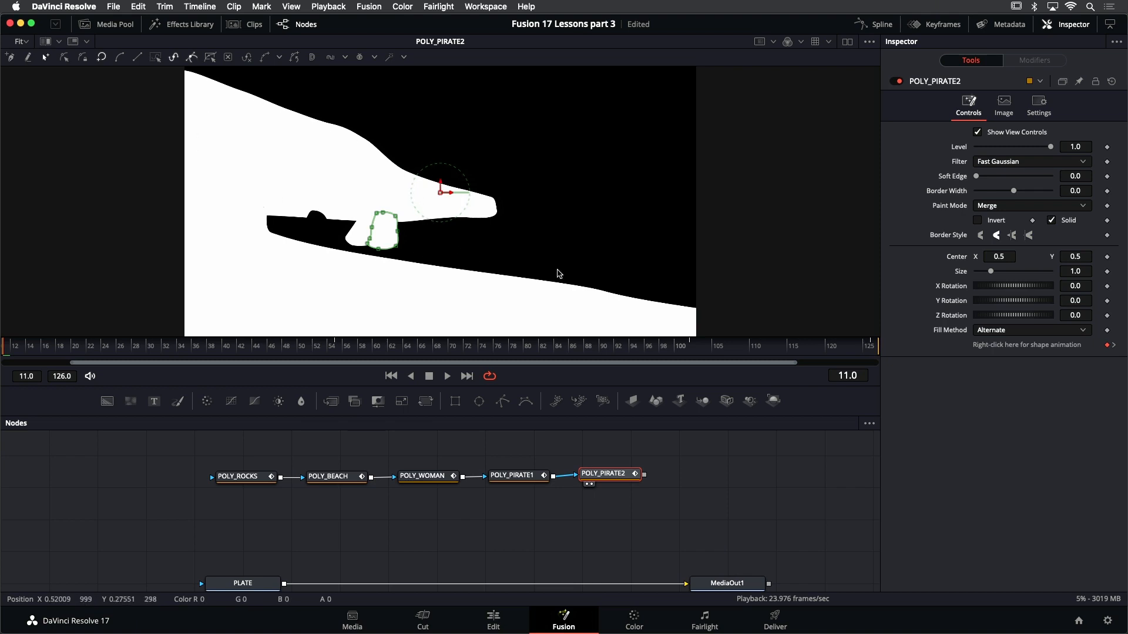
{"action": "left_click", "coordinate": [231, 479]}
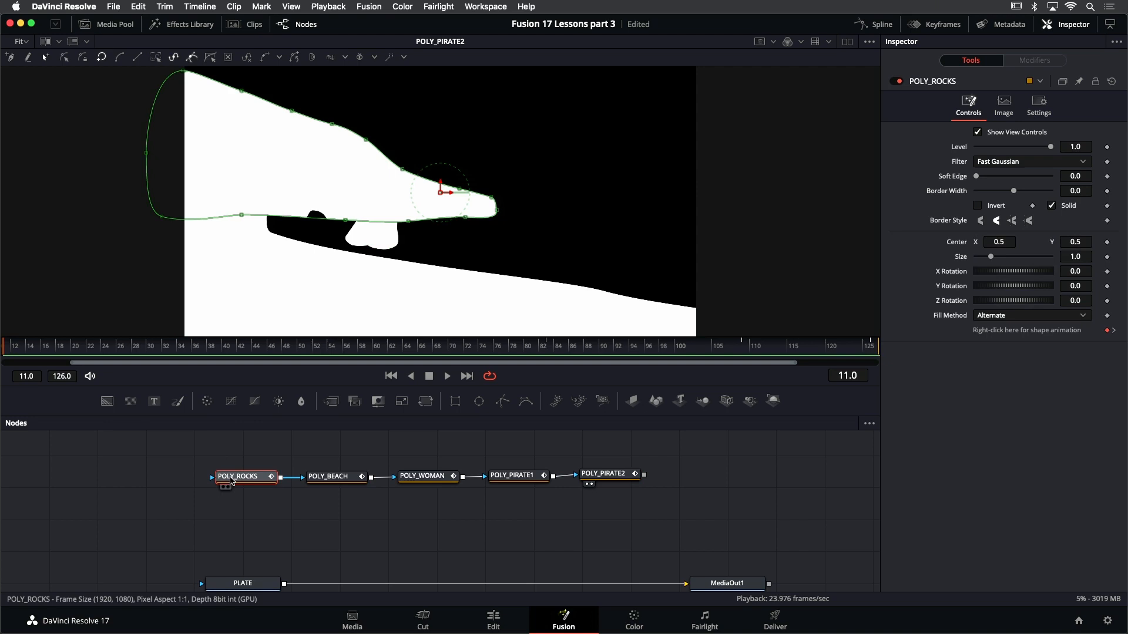
{"action": "left_click", "coordinate": [340, 481]}
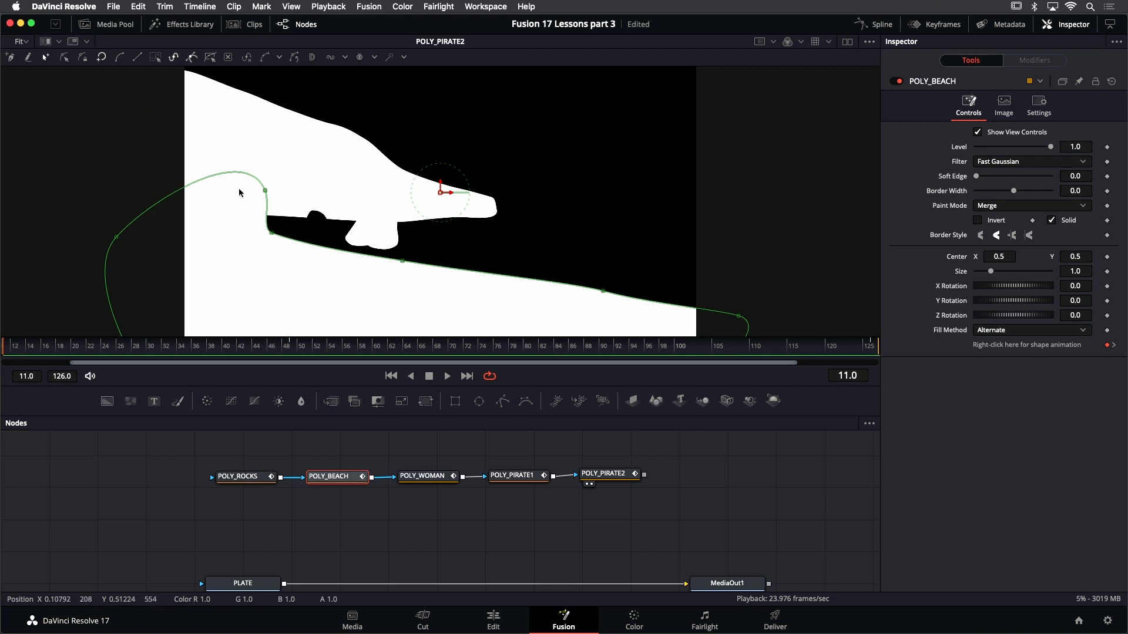
{"action": "left_click", "coordinate": [417, 477]}
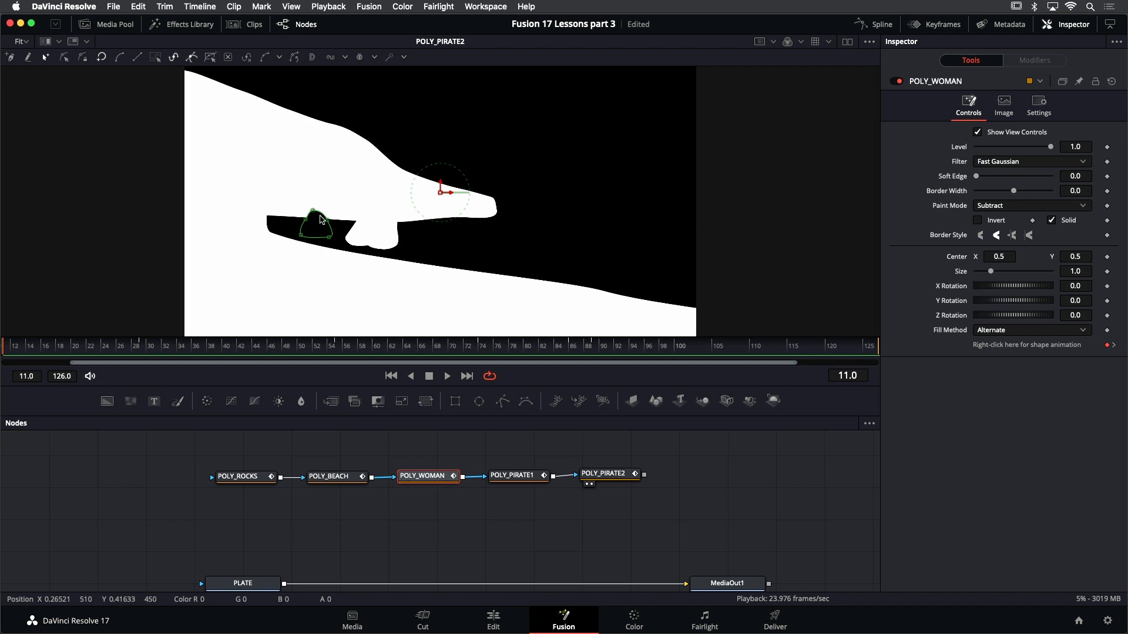
Change the Paint Mode of POLY_PIRATE1 and POLY_PIRATE2 to Subtract, play back the combined matte to check it, and return to frame 11
{"action": "left_click", "coordinate": [513, 476]}
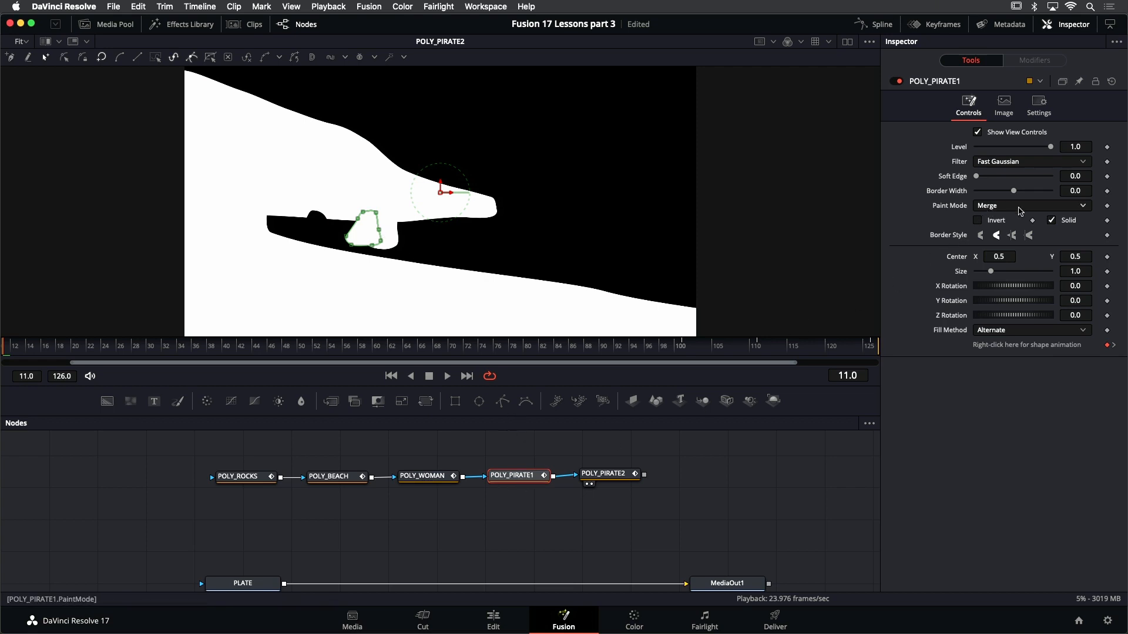
{"action": "left_click", "coordinate": [1020, 211]}
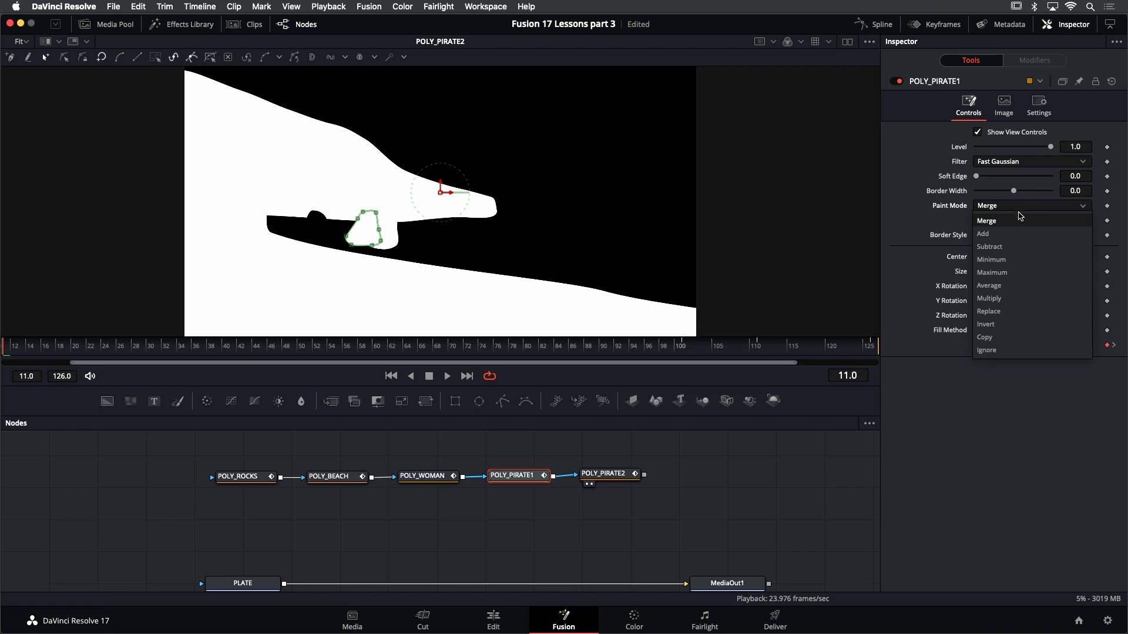
{"action": "left_click", "coordinate": [1012, 246]}
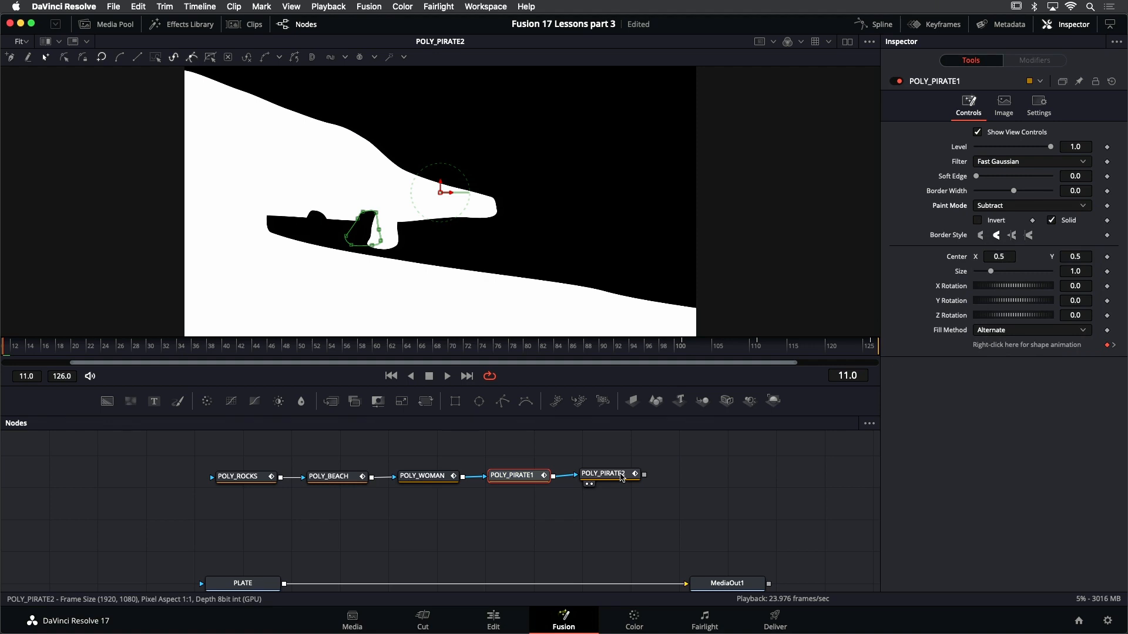
{"action": "left_click", "coordinate": [622, 477]}
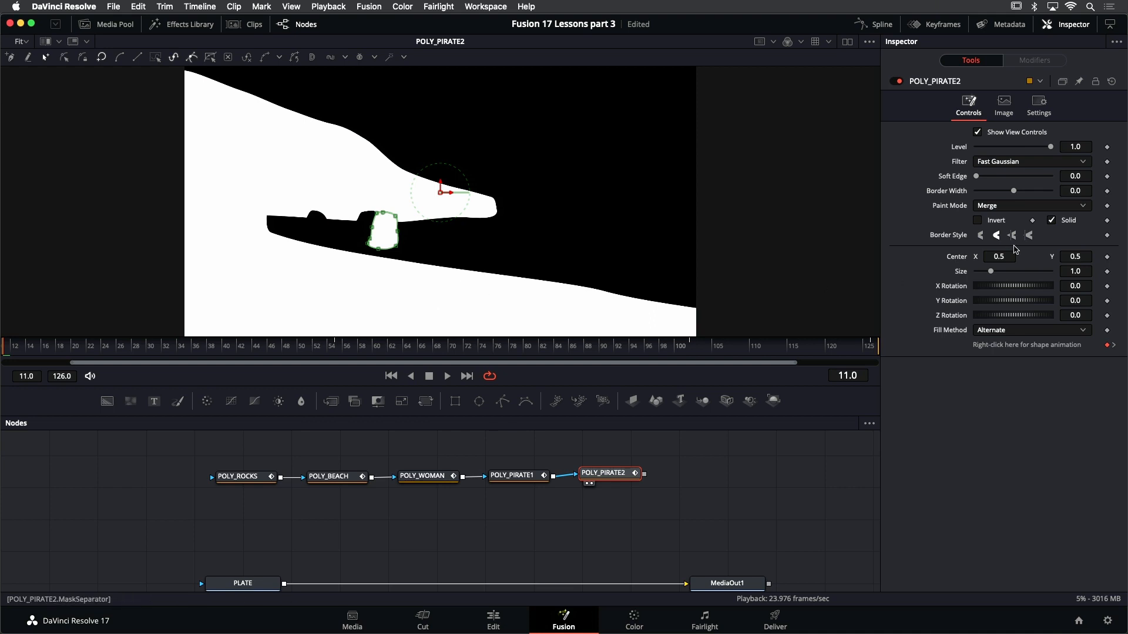
{"action": "left_click", "coordinate": [1025, 207]}
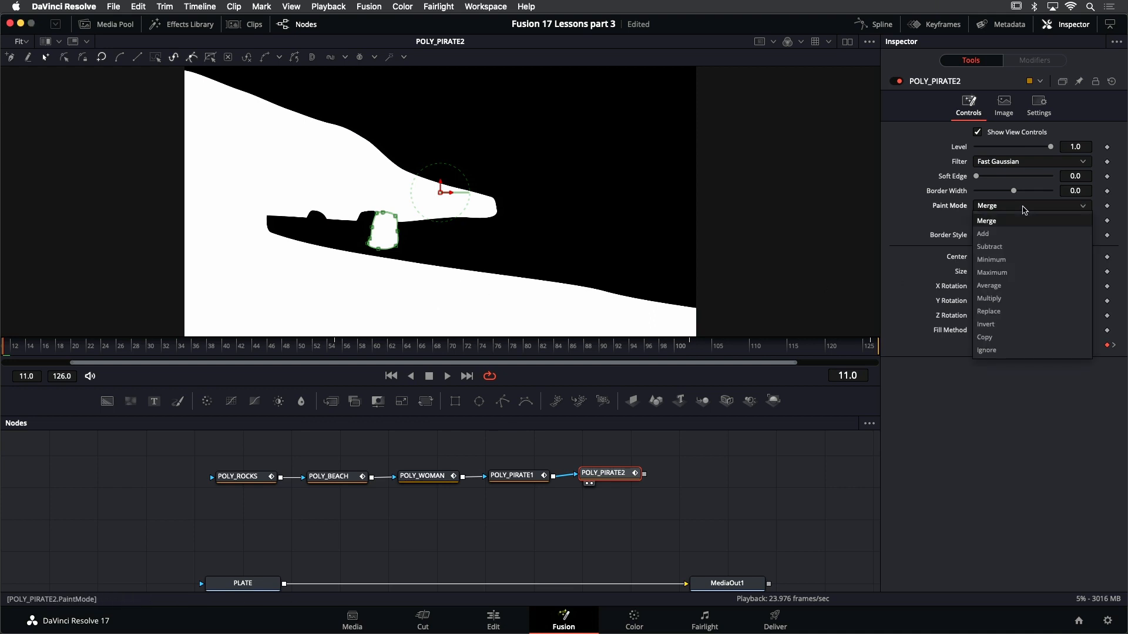
{"action": "left_click", "coordinate": [1022, 247]}
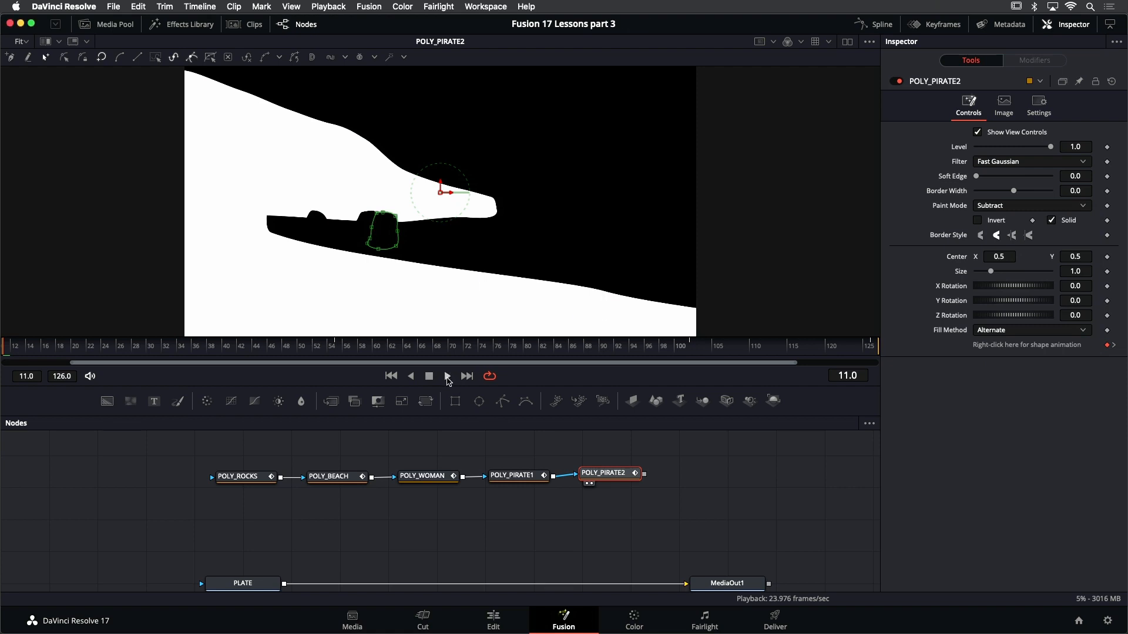
{"action": "left_click", "coordinate": [448, 379]}
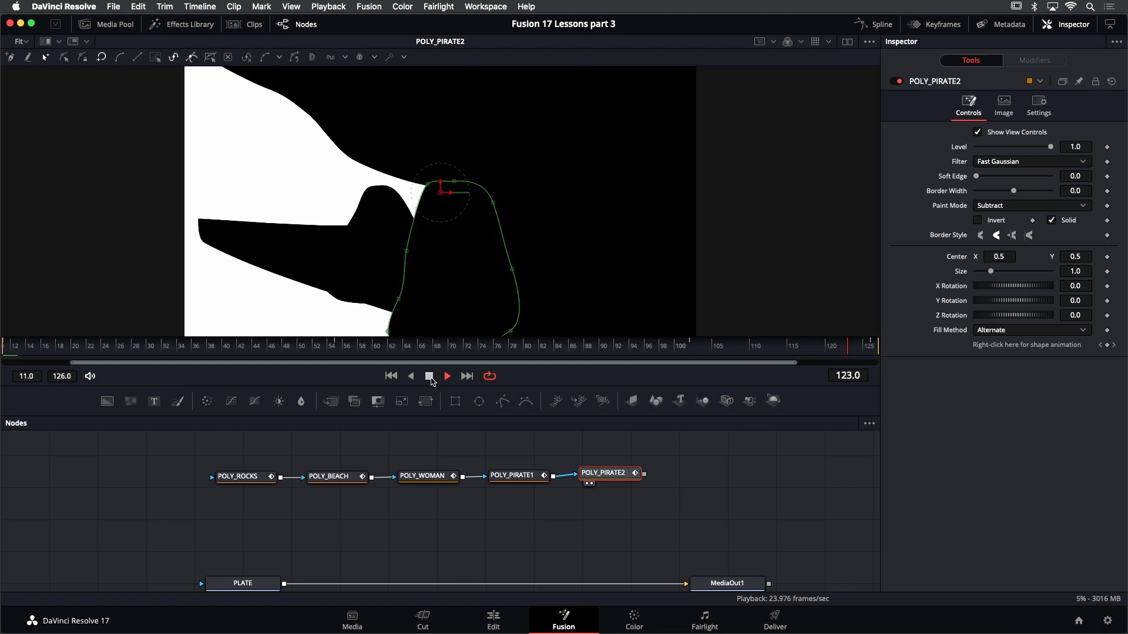
{"action": "left_click", "coordinate": [431, 378]}
{"action": "left_click", "coordinate": [390, 376]}
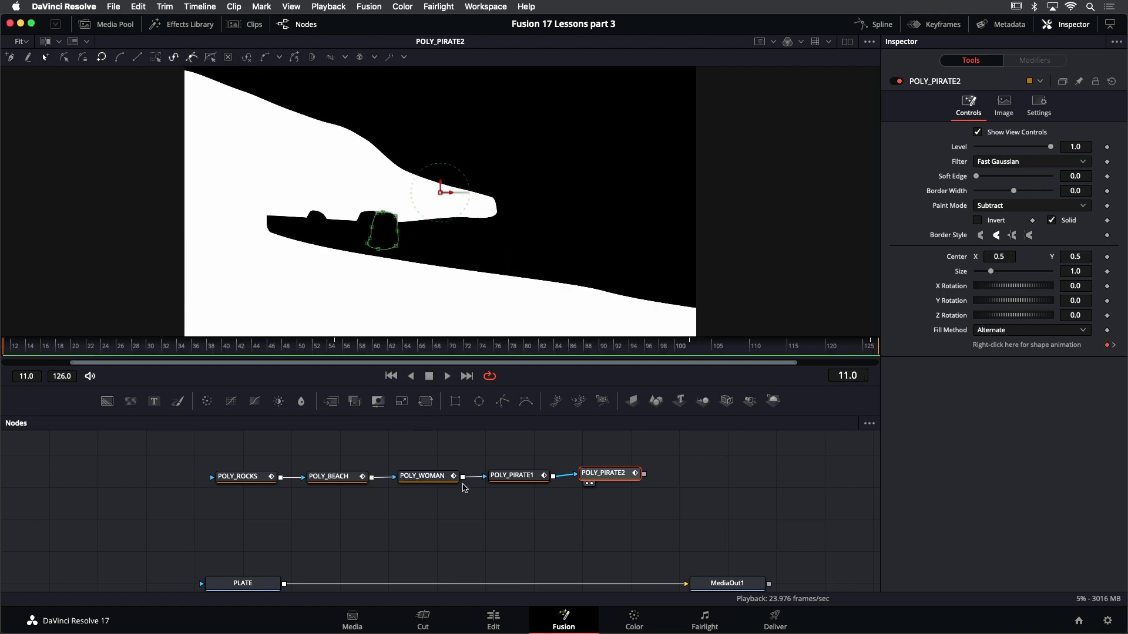
View the PLATE clip and insert a Camera Tracker node between PLATE and MediaOut1
{"action": "left_click", "coordinate": [247, 583]}
{"action": "key", "text": "2"}
{"action": "left_click_drag", "start_coordinate": [436, 563], "coordinate": [400, 540]}
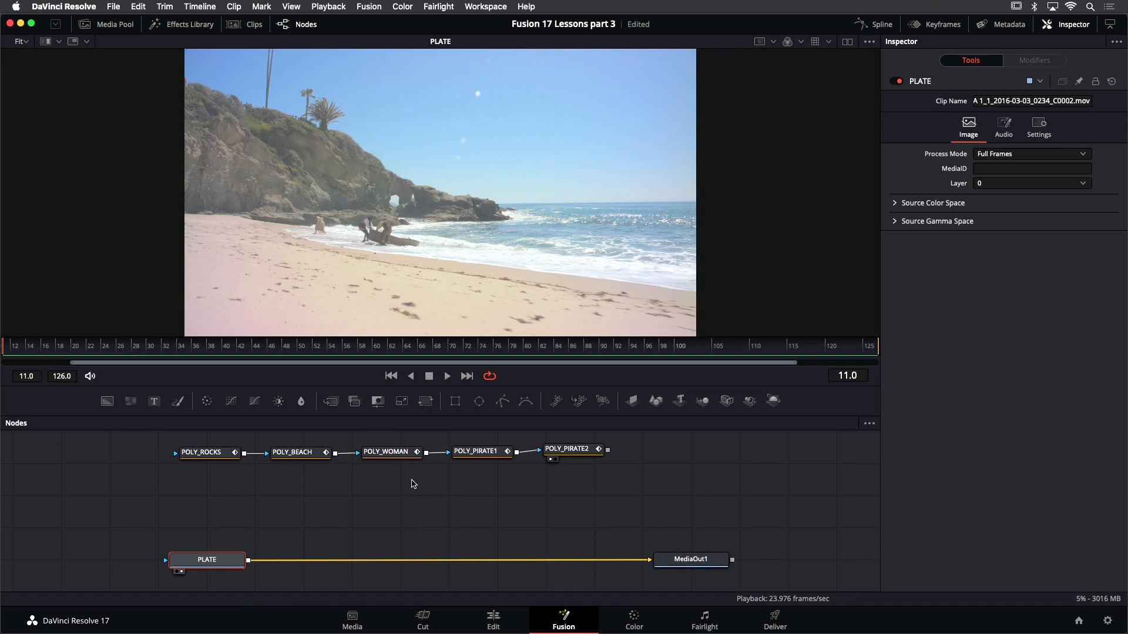
{"action": "left_click", "coordinate": [184, 24]}
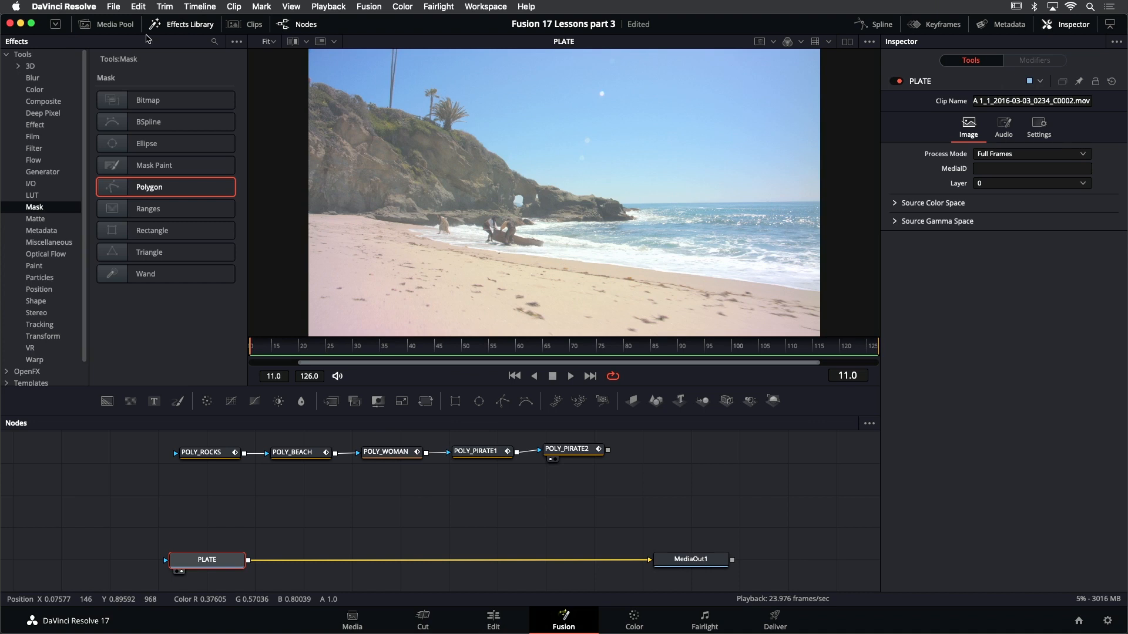
{"action": "left_click", "coordinate": [42, 325]}
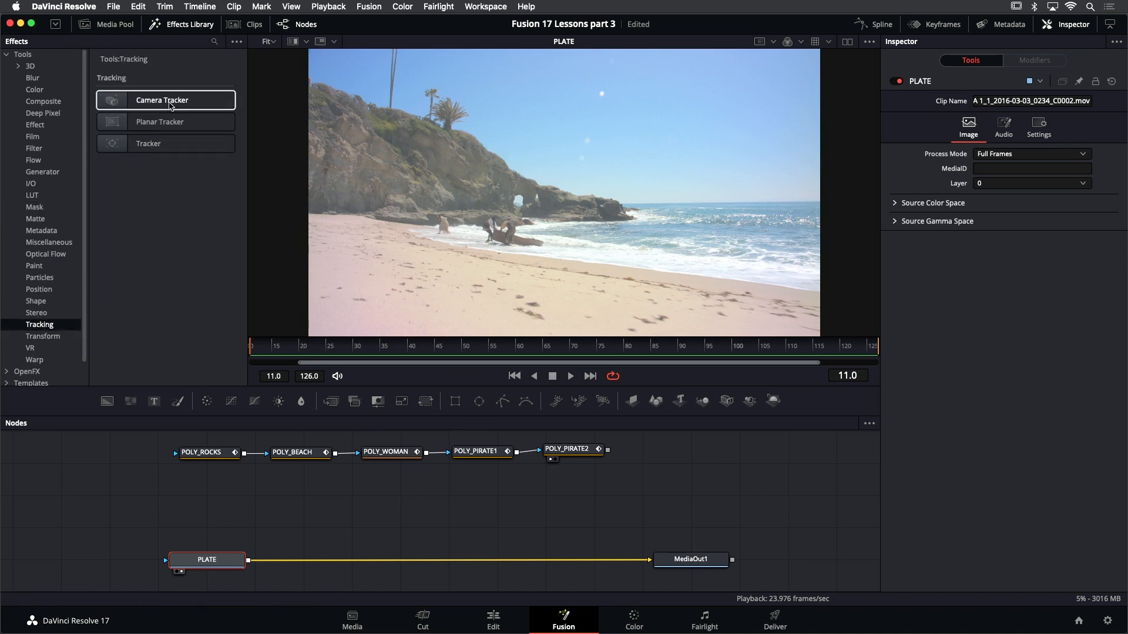
{"action": "left_click_drag", "start_coordinate": [170, 104], "coordinate": [327, 565]}
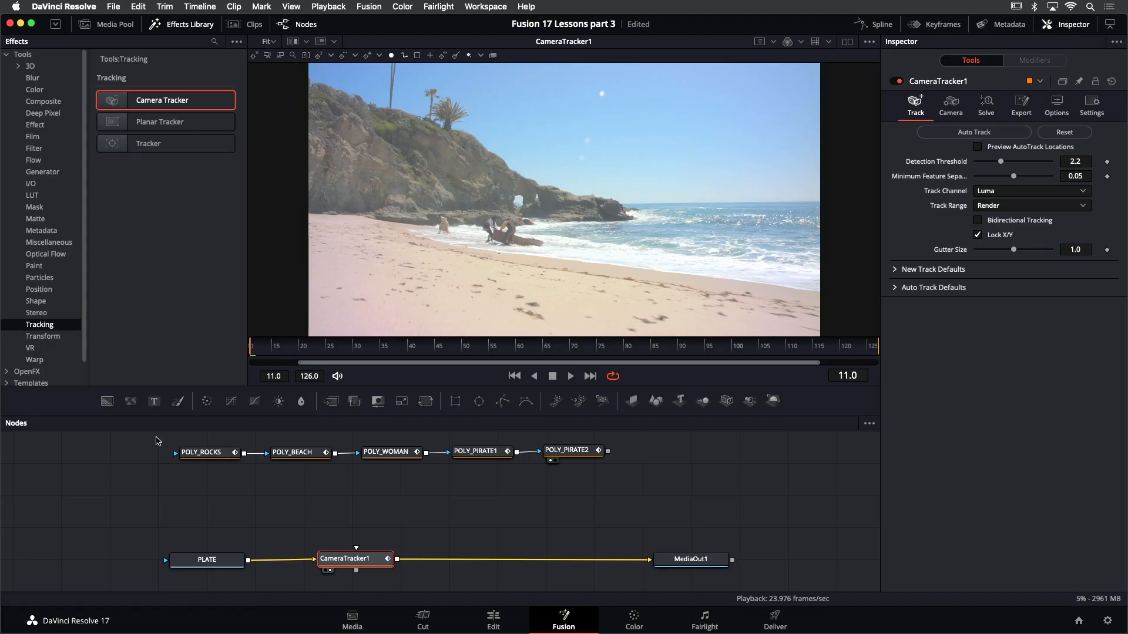
Move the polygon mask chain so POLY_PIRATE2 sits above the Camera Tracker, and connect POLY_PIRATE2's output to the tracker's mask input
{"action": "left_click_drag", "start_coordinate": [155, 437], "coordinate": [580, 529]}
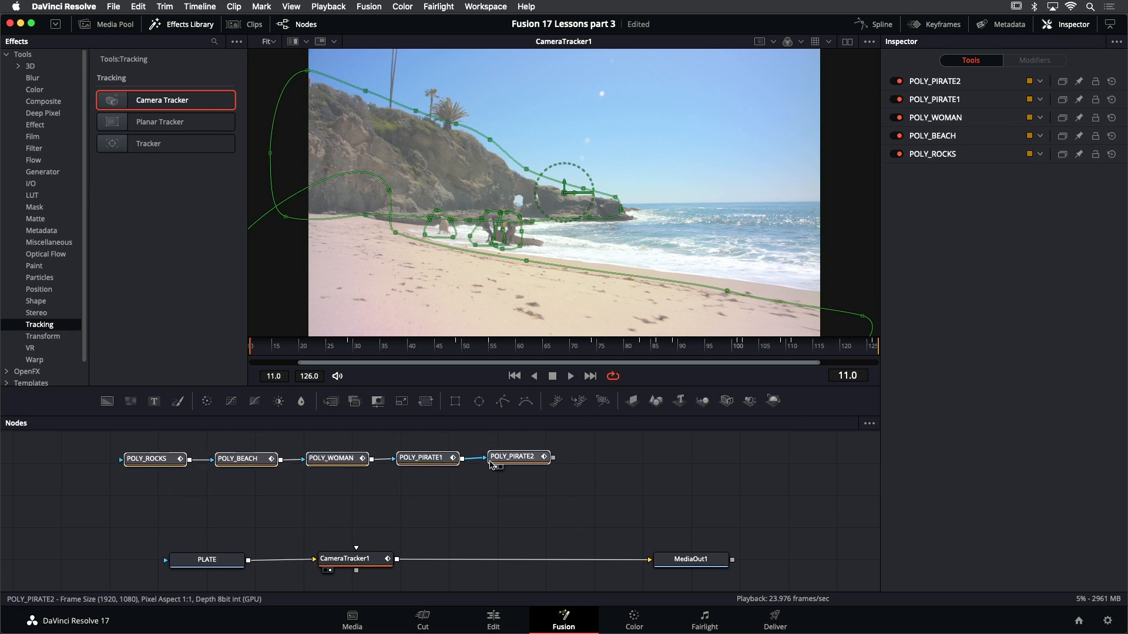
{"action": "left_click_drag", "start_coordinate": [492, 464], "coordinate": [357, 463]}
{"action": "left_click", "coordinate": [357, 462]}
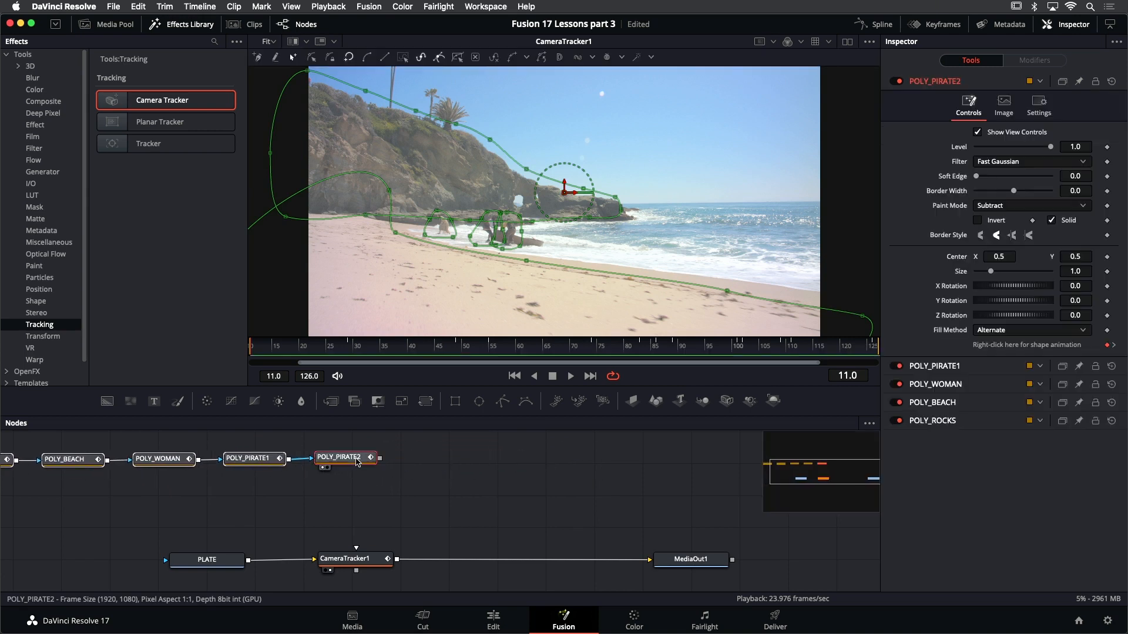
{"action": "scroll", "coordinate": [412, 467], "scroll_direction": "left", "scroll_amount": 5}
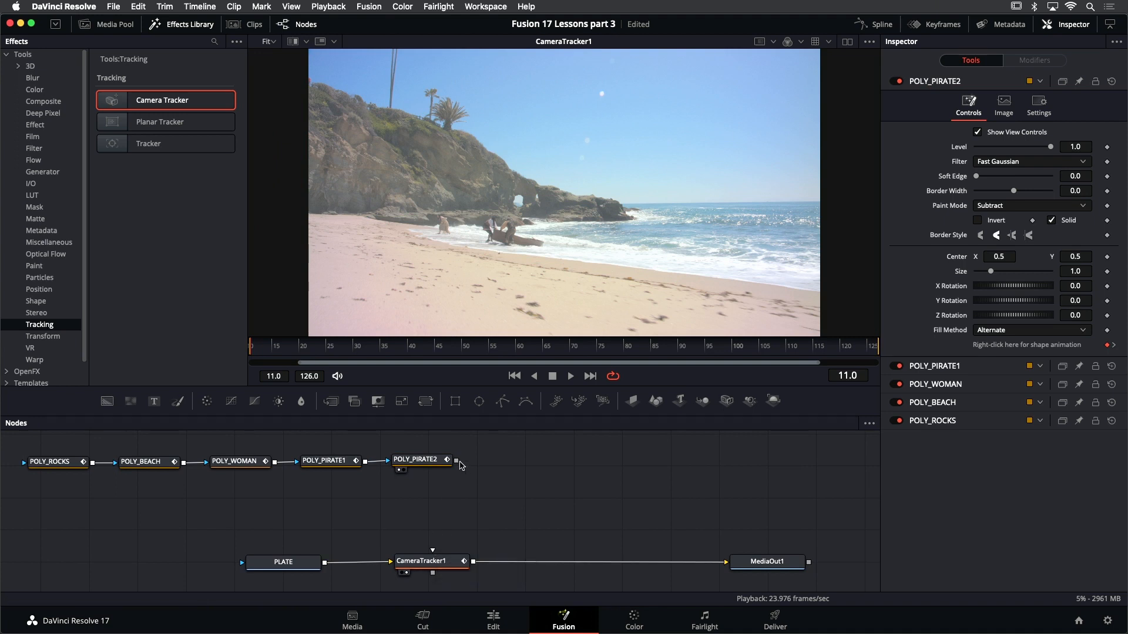
{"action": "left_click_drag", "start_coordinate": [457, 460], "coordinate": [432, 550]}
{"action": "left_click_drag", "start_coordinate": [63, 442], "coordinate": [444, 462]}
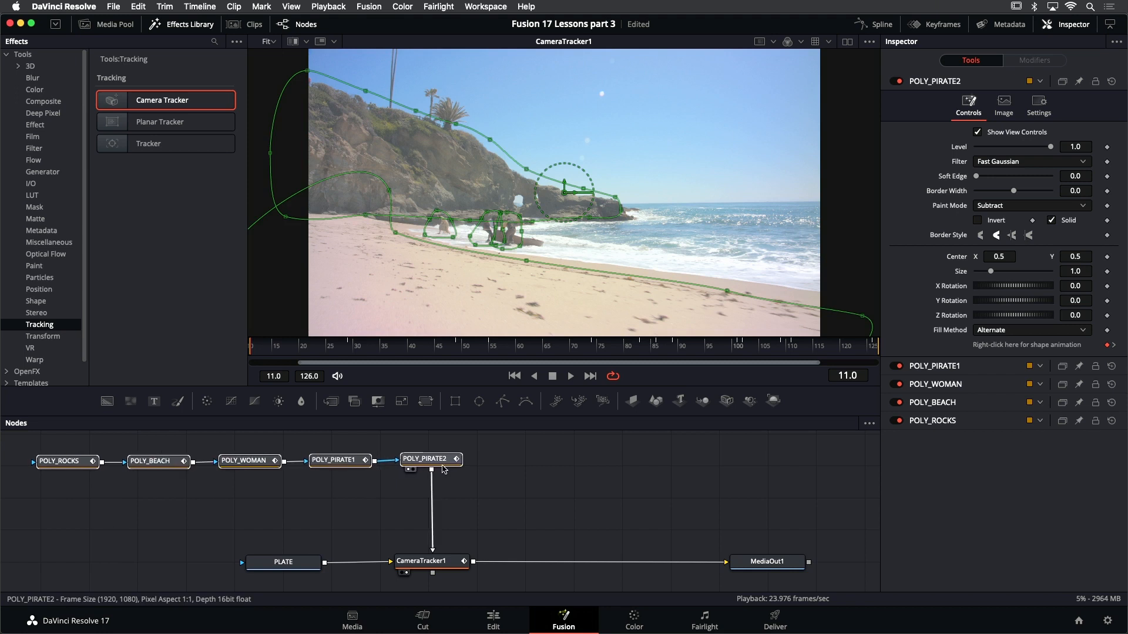
Save the project, select the CameraTracker1 node to show its settings, and hide the Effects Library
{"action": "left_click", "coordinate": [503, 493]}
{"action": "key", "text": "super+s"}
{"action": "left_click", "coordinate": [448, 562]}
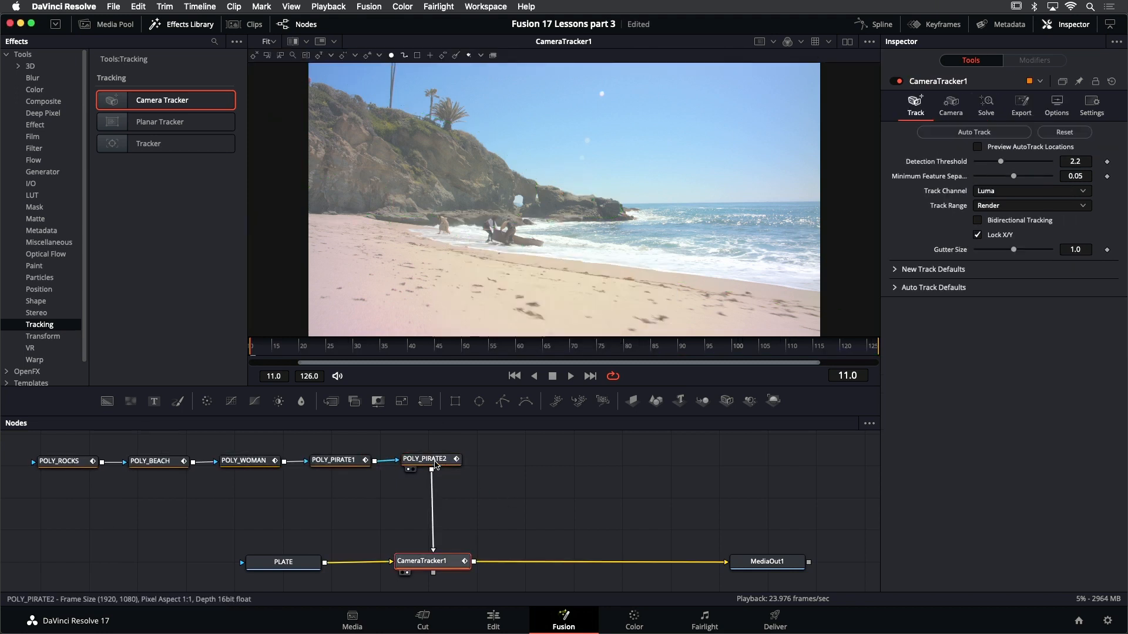
{"action": "mouse_move", "coordinate": [435, 464]}
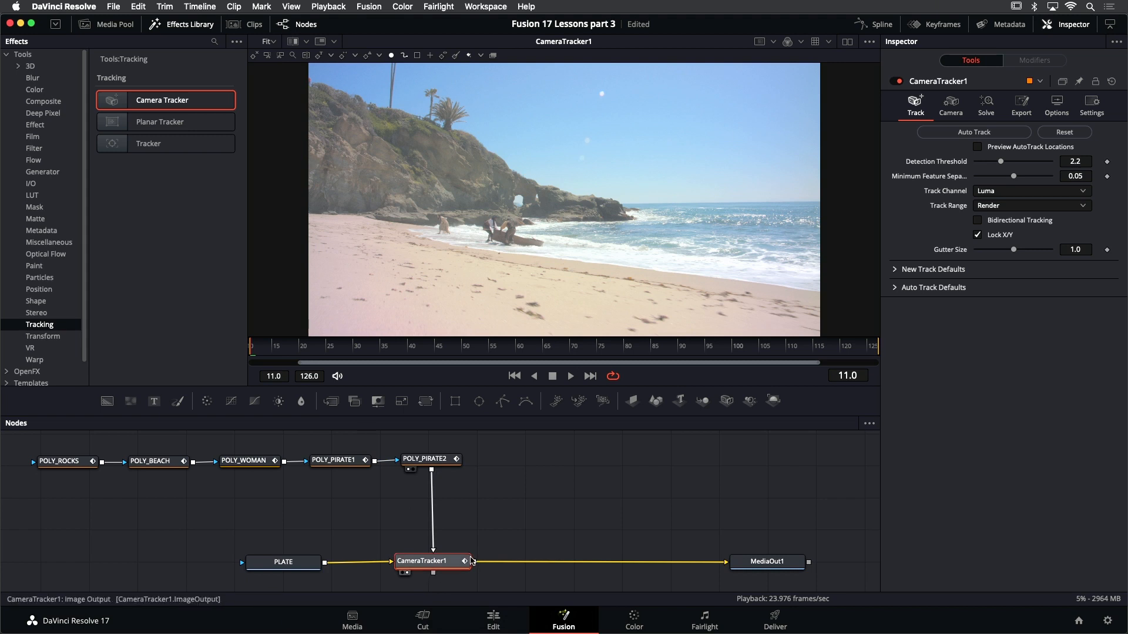
{"action": "left_click", "coordinate": [191, 25]}
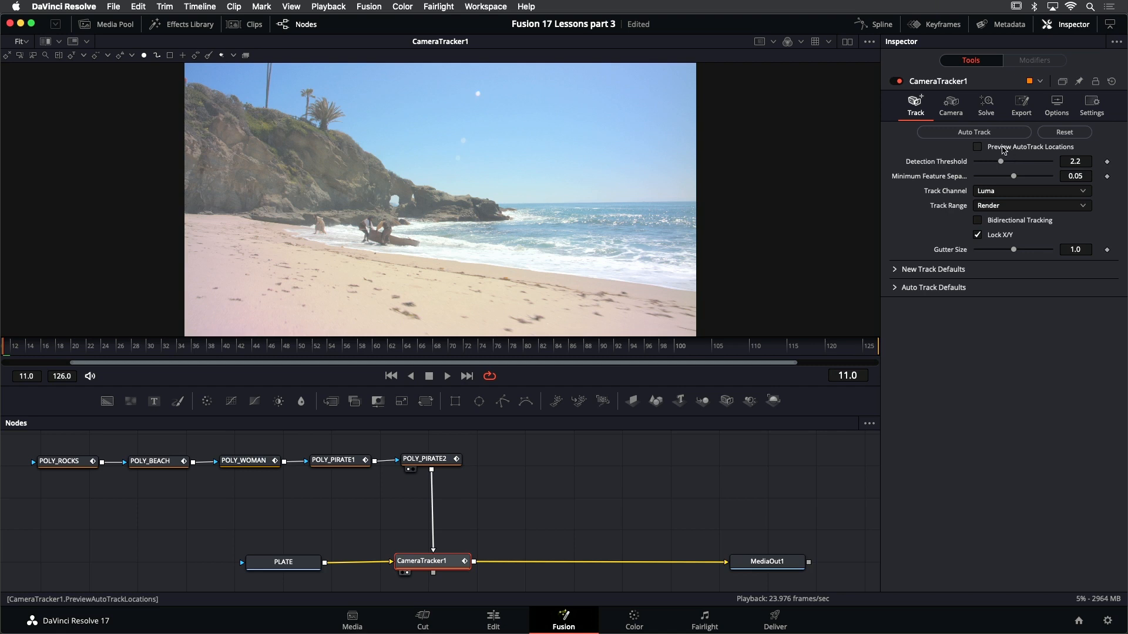
Turn on Preview AutoTrack Locations with a Detection Threshold of 2.102, and darken the image using the viewer's Gain control
{"action": "left_click", "coordinate": [1003, 150]}
{"action": "left_click_drag", "start_coordinate": [1002, 162], "coordinate": [999, 168]}
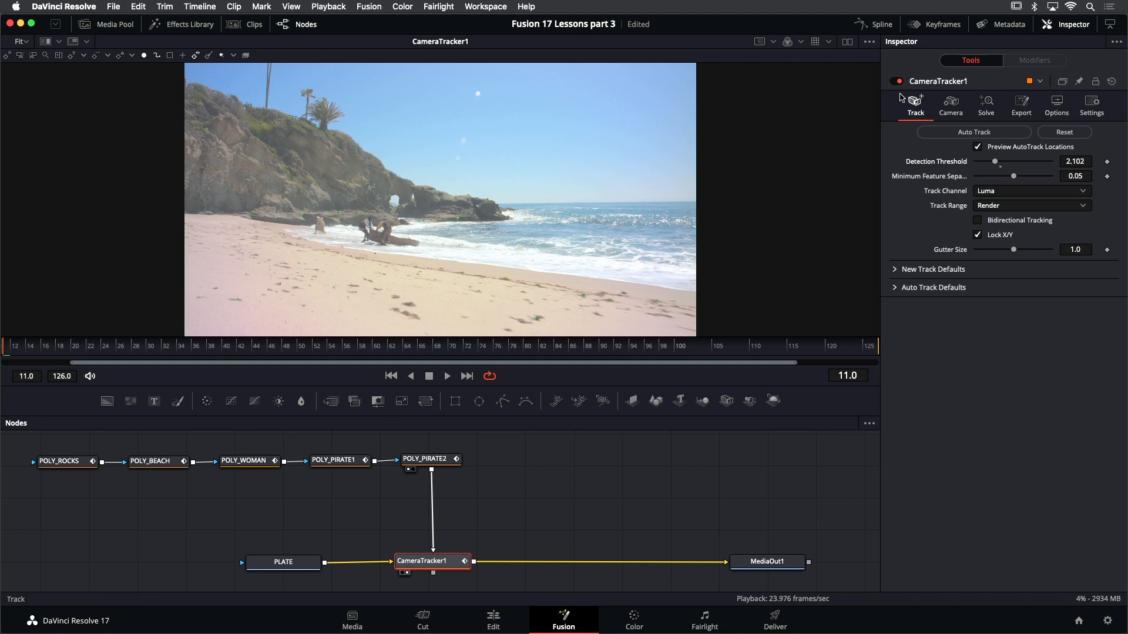
{"action": "left_click", "coordinate": [870, 43]}
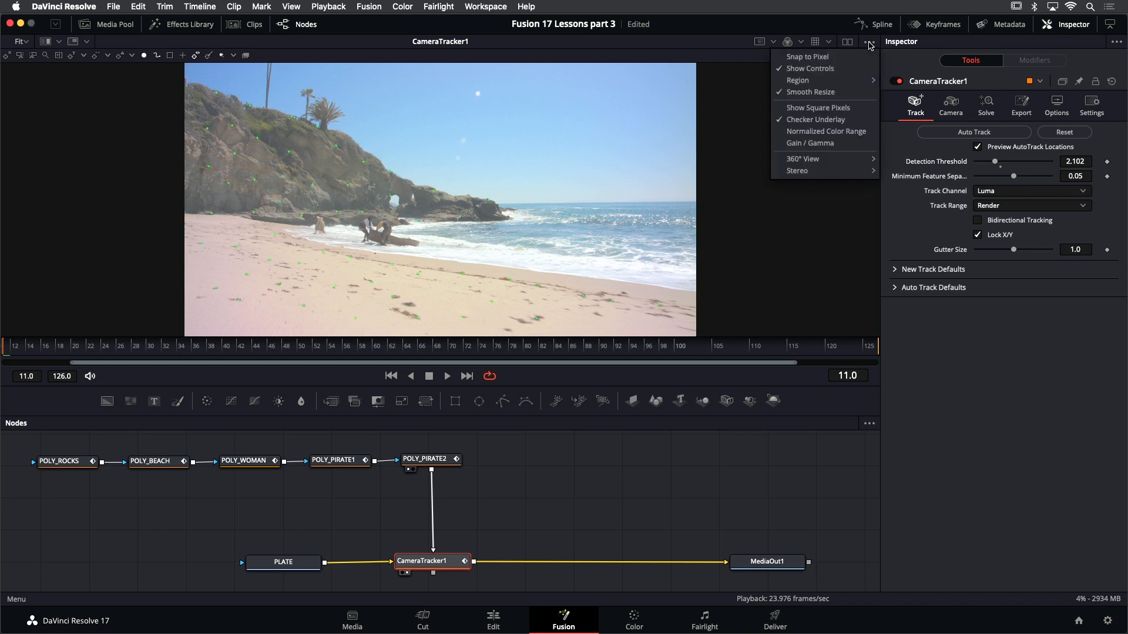
{"action": "left_click", "coordinate": [832, 144]}
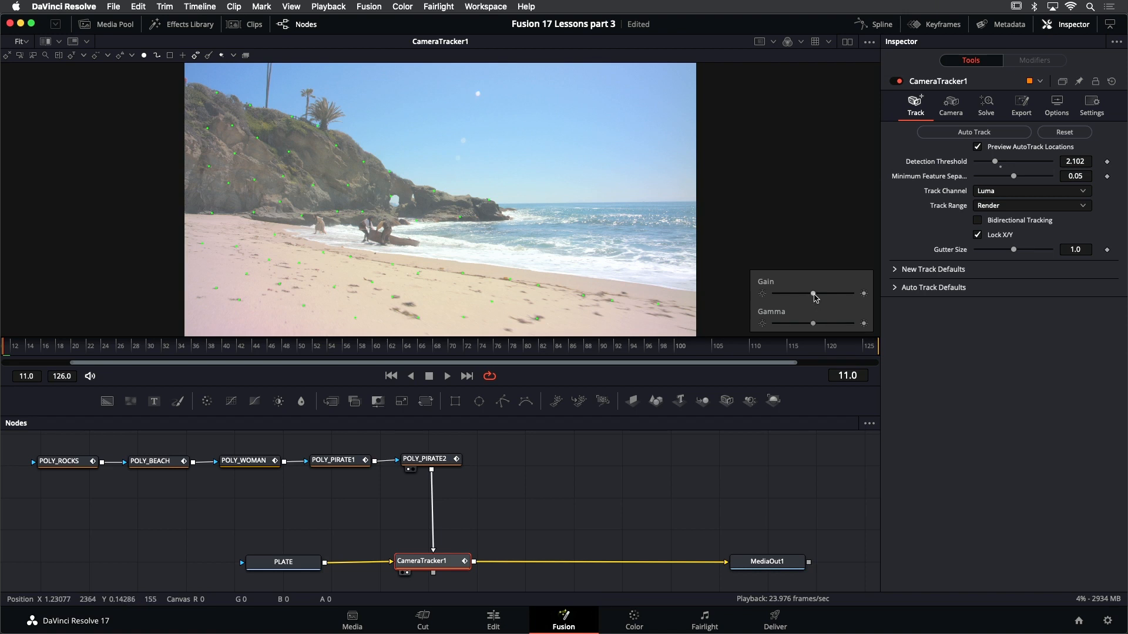
{"action": "left_click_drag", "start_coordinate": [814, 299], "coordinate": [793, 298]}
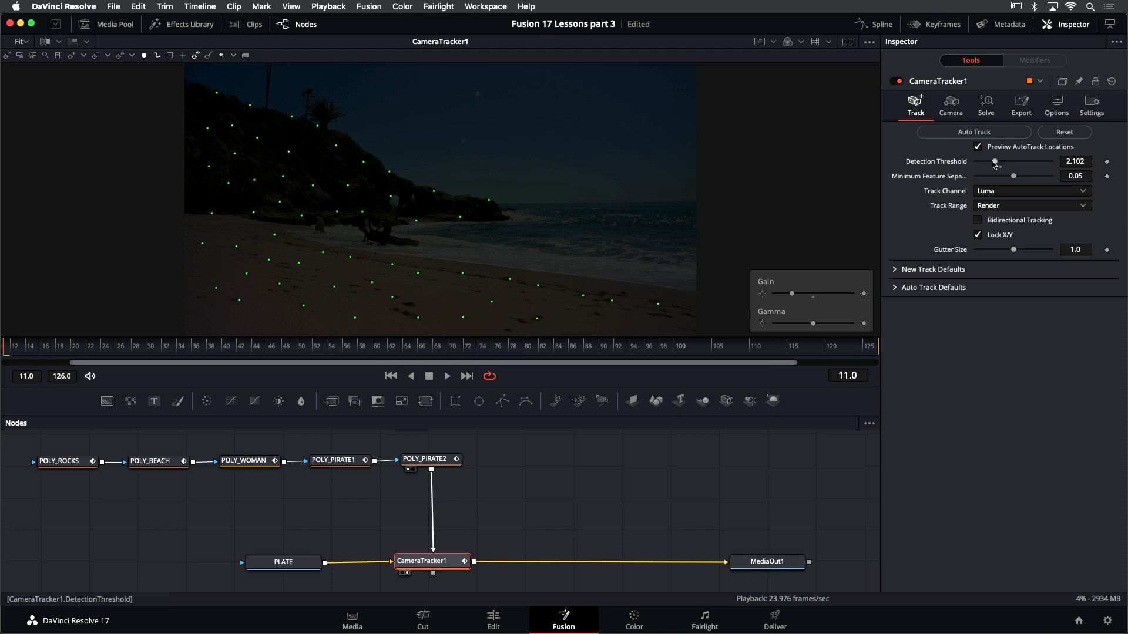
Lower the Detection Threshold to 1.97 and the Minimum Feature Separation to 0.0213
{"action": "mouse_move", "coordinate": [995, 162]}
{"action": "left_mouse_down"}
{"action": "mouse_move", "coordinate": [1020, 166]}
{"action": "mouse_move", "coordinate": [991, 168]}
{"action": "left_mouse_up"}
{"action": "left_click_drag", "start_coordinate": [992, 166], "coordinate": [990, 168]}
{"action": "left_click_drag", "start_coordinate": [1014, 180], "coordinate": [994, 180]}
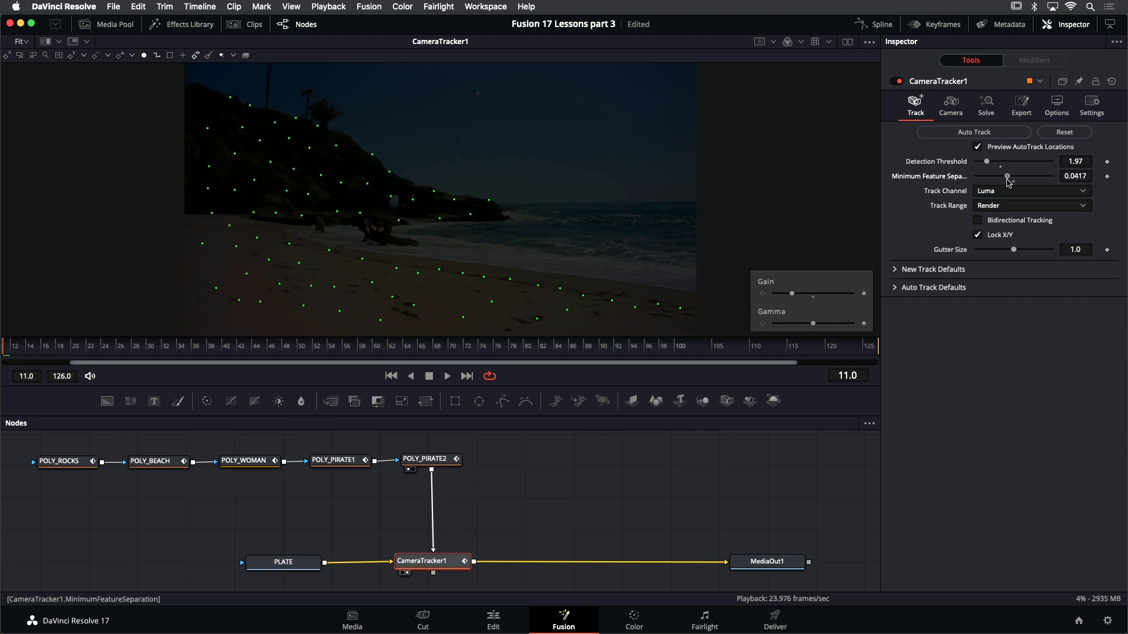
{"action": "mouse_move", "coordinate": [1013, 183]}
{"action": "left_mouse_down"}
{"action": "mouse_move", "coordinate": [1031, 180]}
{"action": "mouse_move", "coordinate": [991, 182]}
{"action": "left_mouse_up"}
Review the Track Channel and Track Range options, keeping Luma and Render, enable Bidirectional Tracking, and save the project
{"action": "left_click", "coordinate": [1002, 197]}
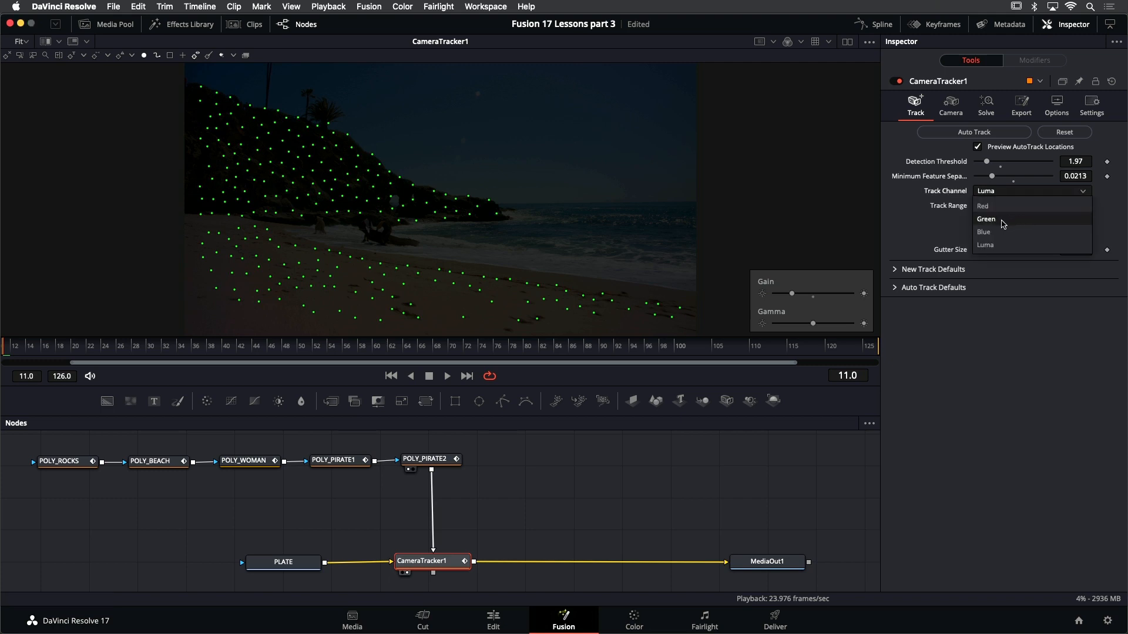
{"action": "left_click", "coordinate": [905, 202]}
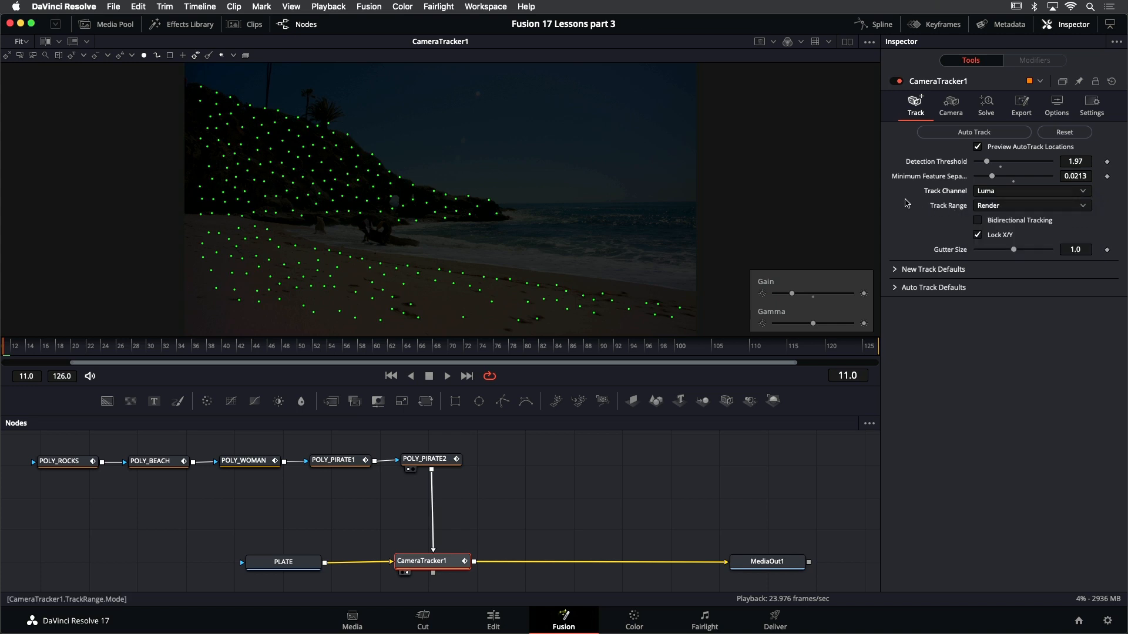
{"action": "left_click", "coordinate": [1007, 208]}
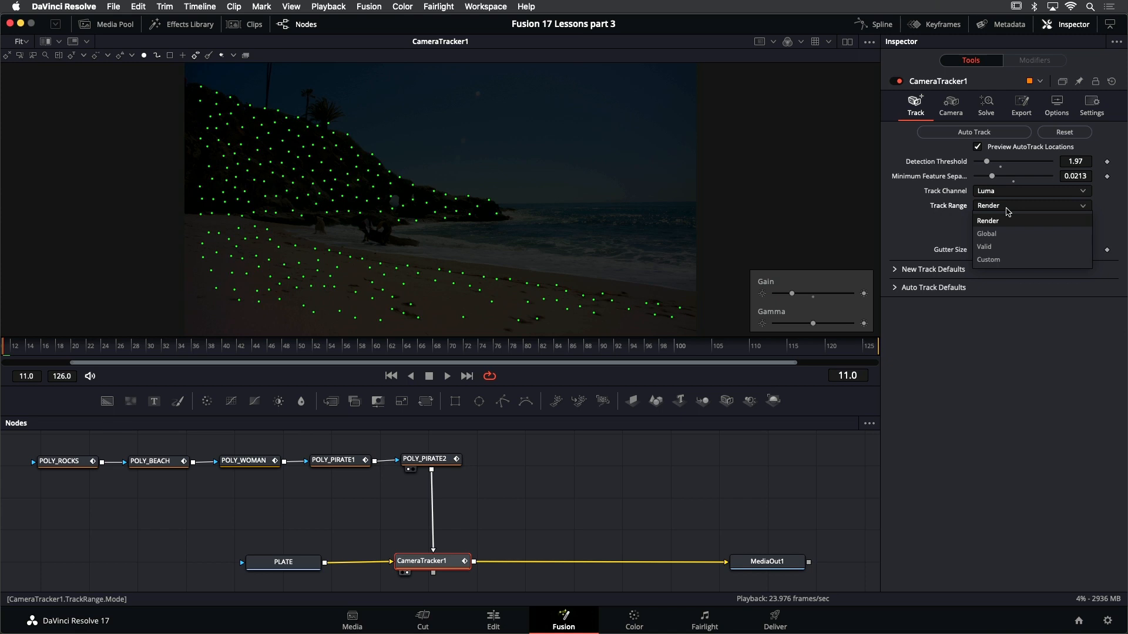
{"action": "left_click", "coordinate": [920, 204]}
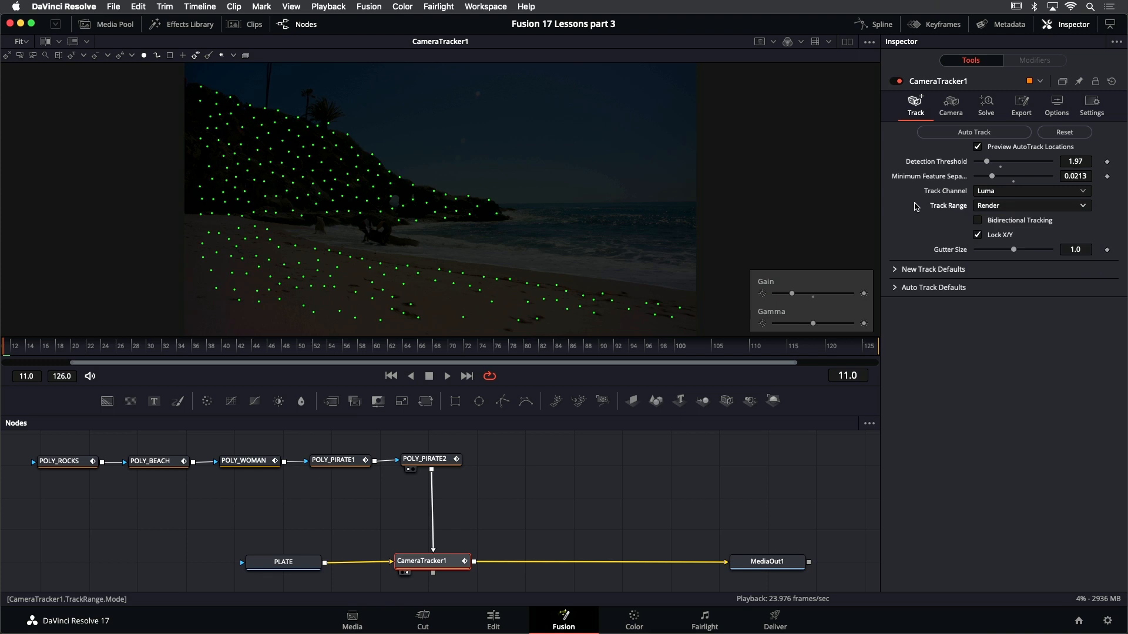
{"action": "left_click", "coordinate": [1011, 222]}
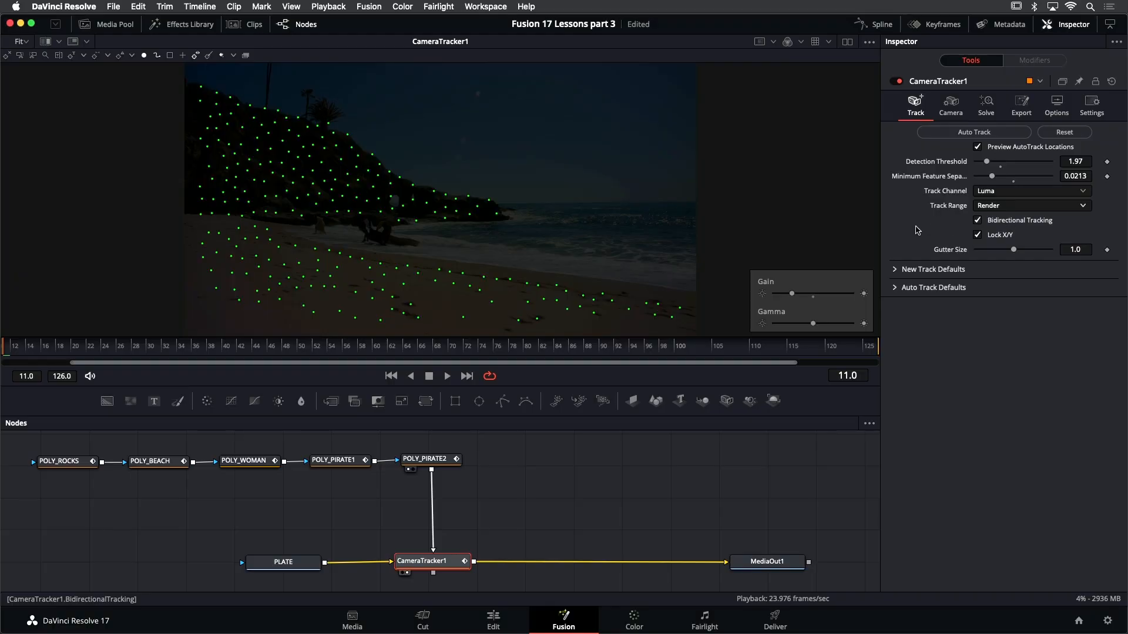
{"action": "key", "text": "super+s"}
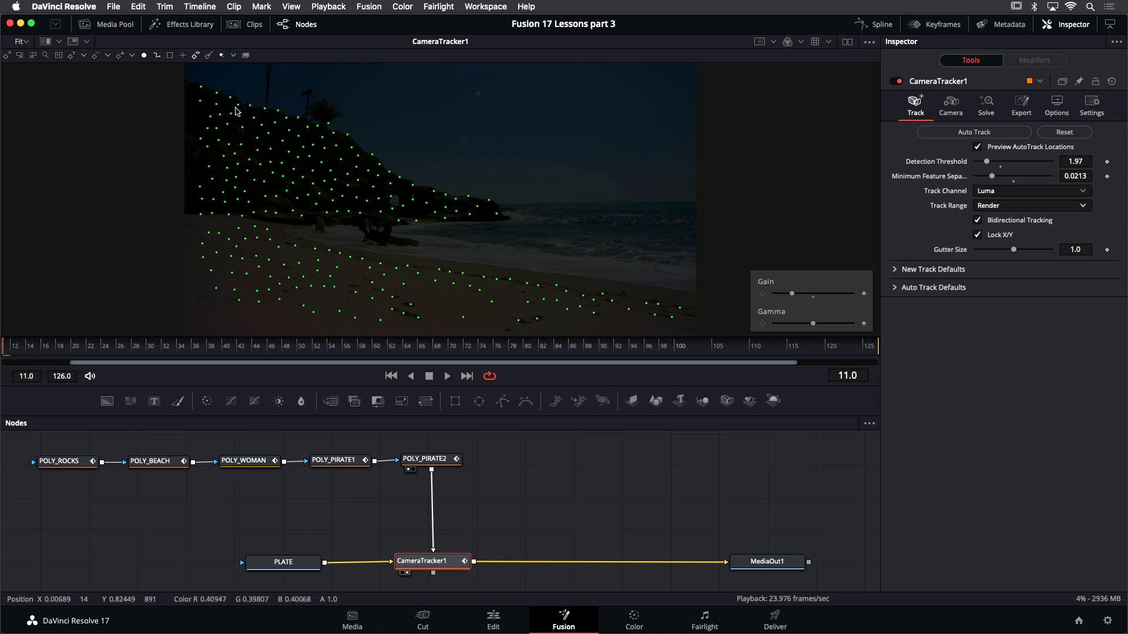
Try a larger Gutter Size on the tracker, and settle on 1.012
{"action": "mouse_move", "coordinate": [1014, 251]}
{"action": "left_mouse_down"}
{"action": "mouse_move", "coordinate": [1047, 250]}
{"action": "mouse_move", "coordinate": [1034, 254]}
{"action": "left_mouse_up"}
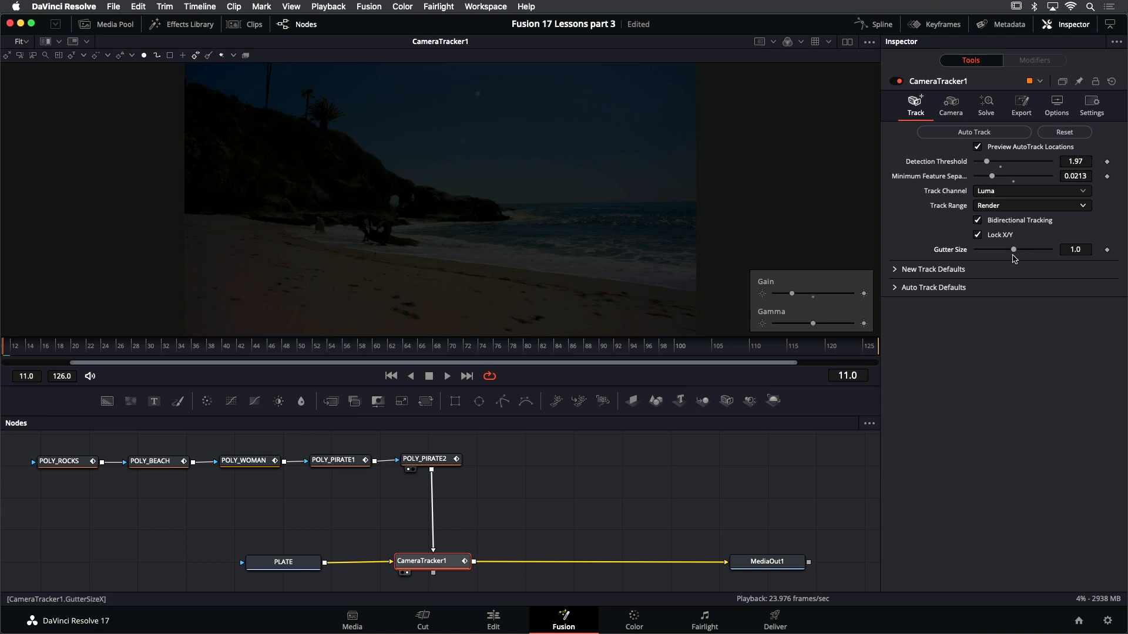
{"action": "left_click", "coordinate": [1012, 251]}
{"action": "left_click_drag", "start_coordinate": [1012, 252], "coordinate": [1016, 253]}
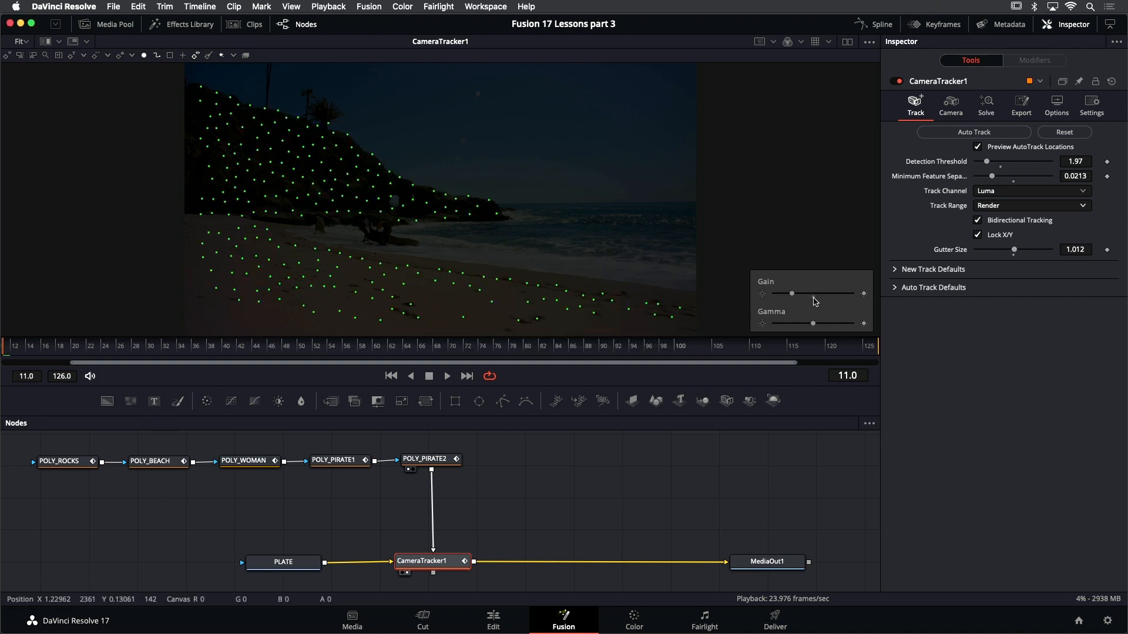
Restore the viewer's Gain to its default and hide the Gain/Gamma controls
{"action": "left_click", "coordinate": [813, 294]}
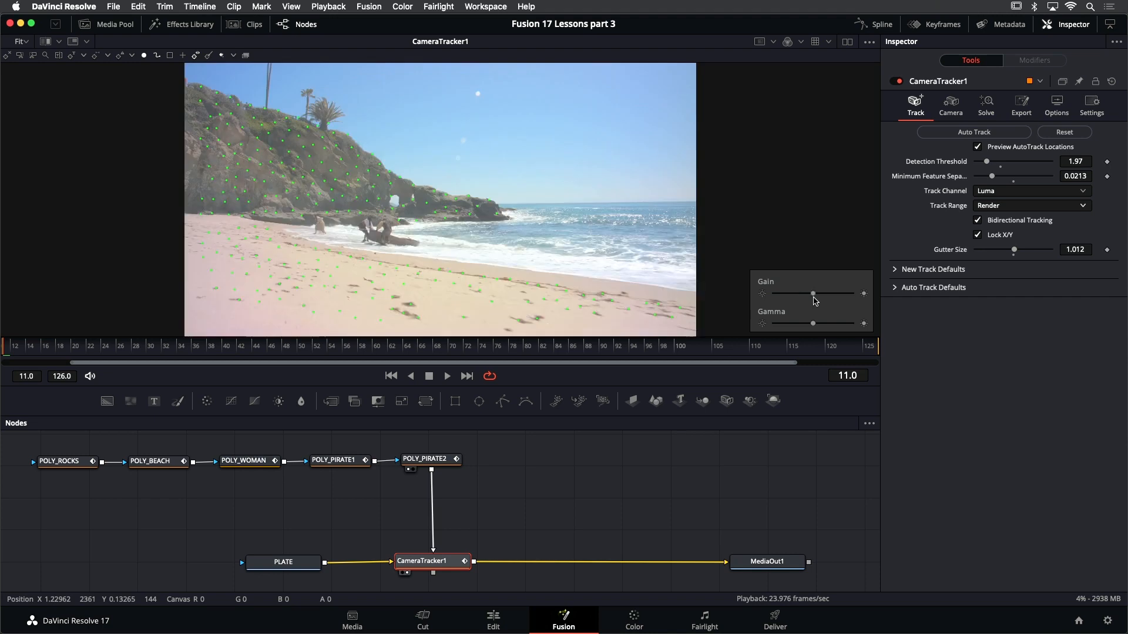
{"action": "left_click", "coordinate": [871, 43]}
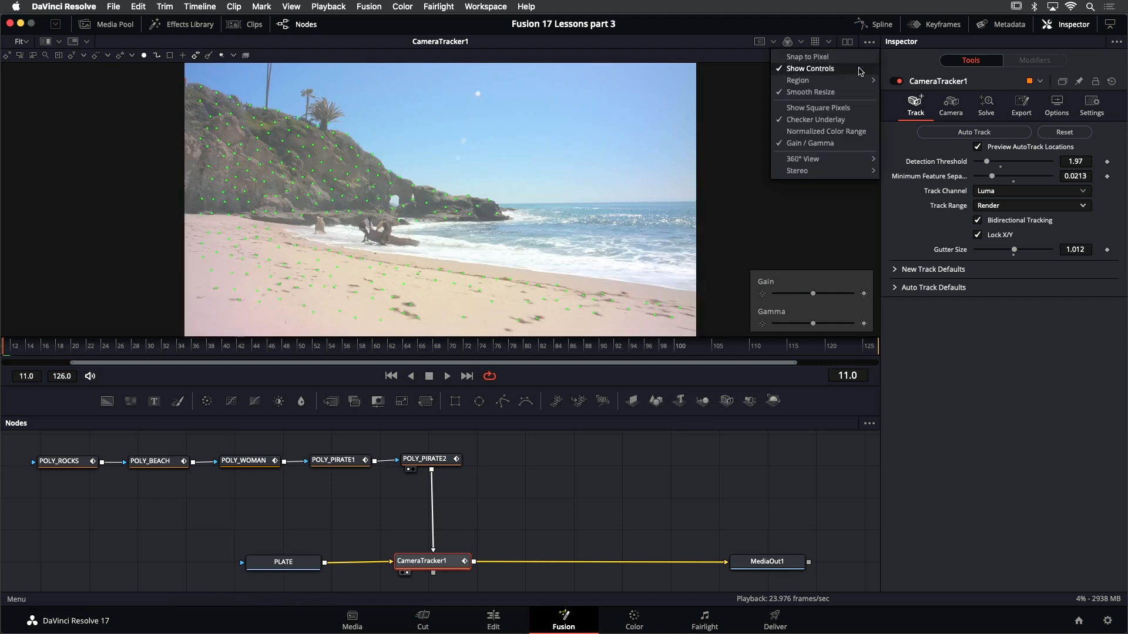
{"action": "left_click", "coordinate": [851, 143]}
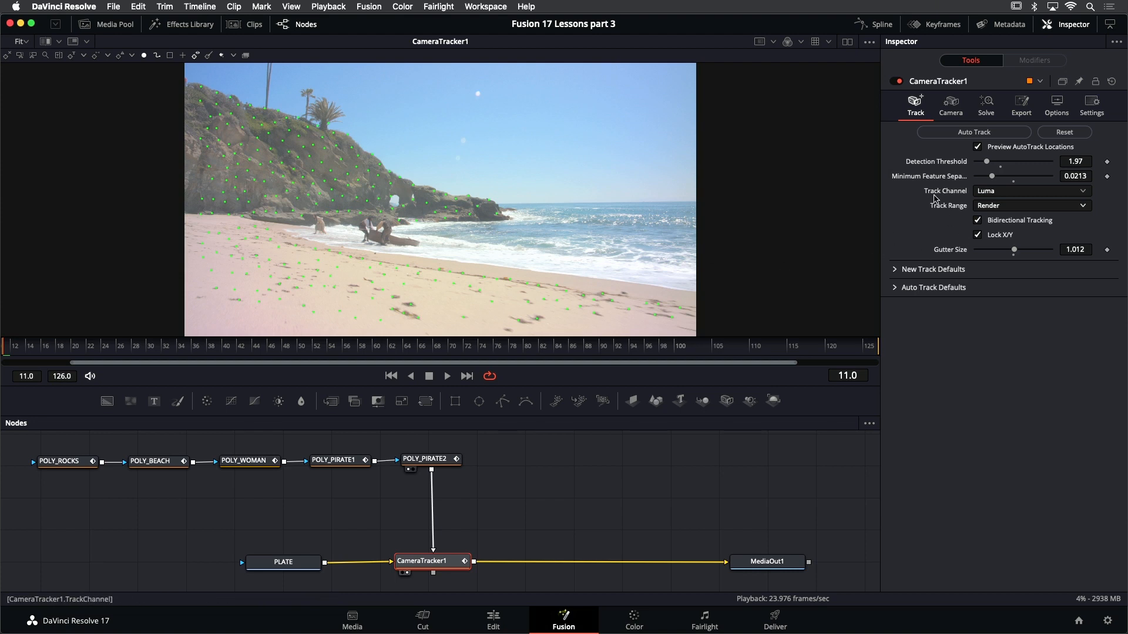
Run Auto Track on the plate and inspect the resulting track points on the beach
{"action": "left_click", "coordinate": [947, 133]}
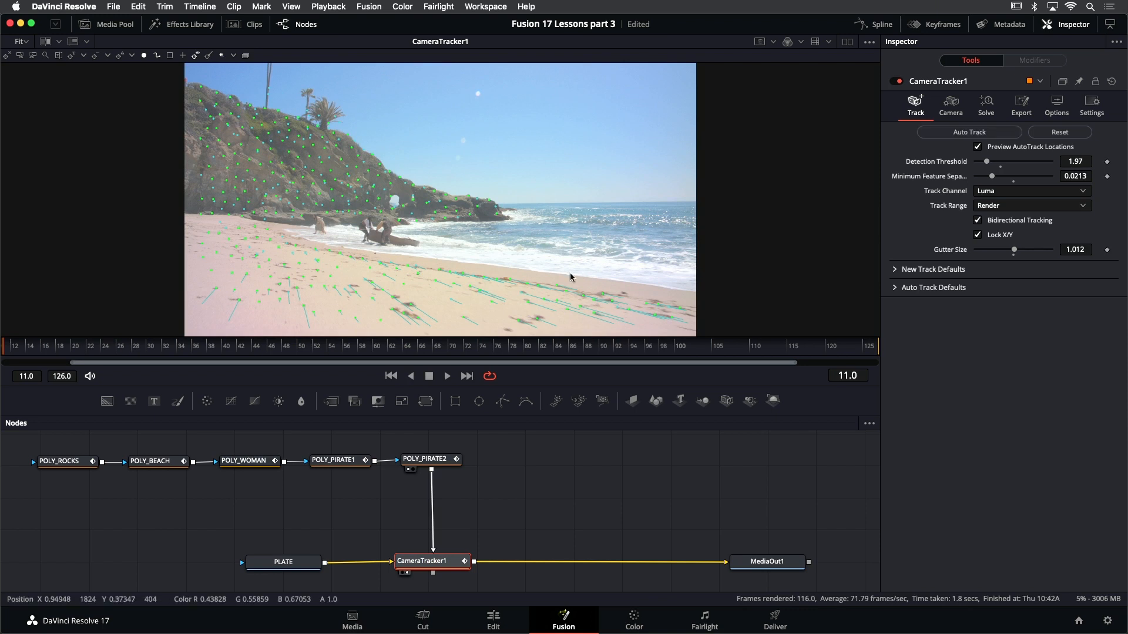
{"action": "mouse_move", "coordinate": [297, 289]}
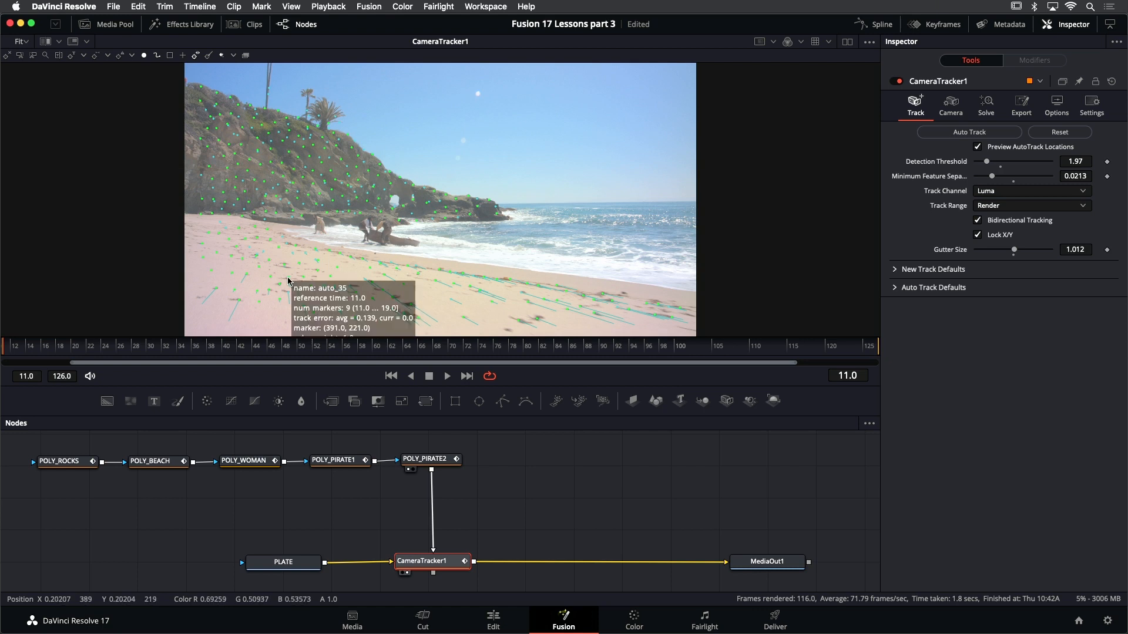
{"action": "mouse_move", "coordinate": [278, 251]}
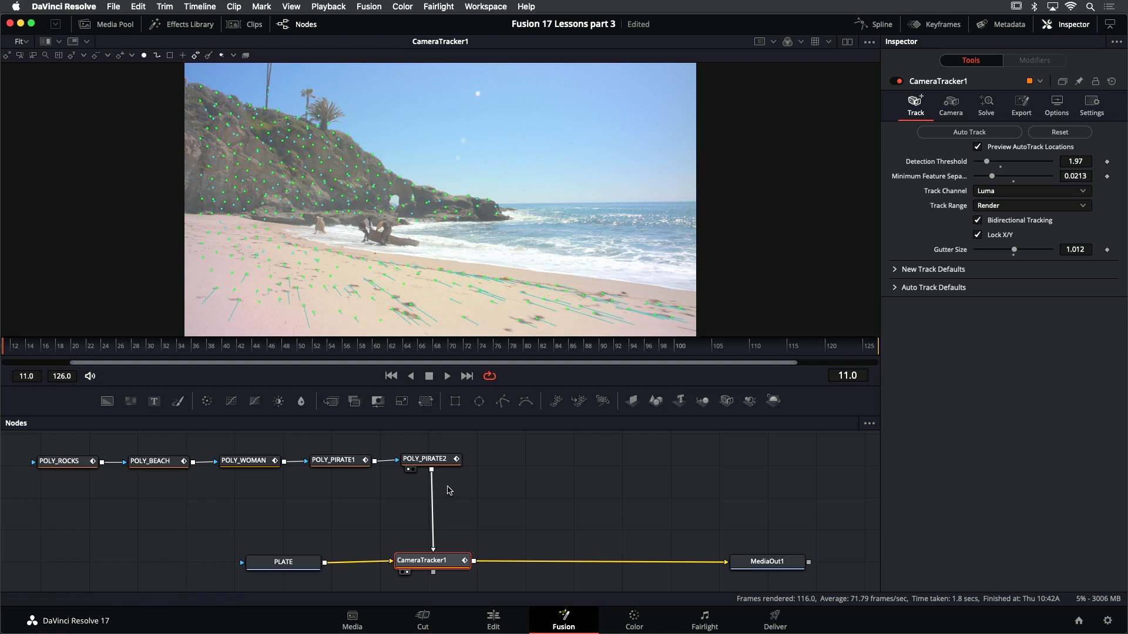
{"action": "left_click_drag", "start_coordinate": [499, 472], "coordinate": [482, 476]}
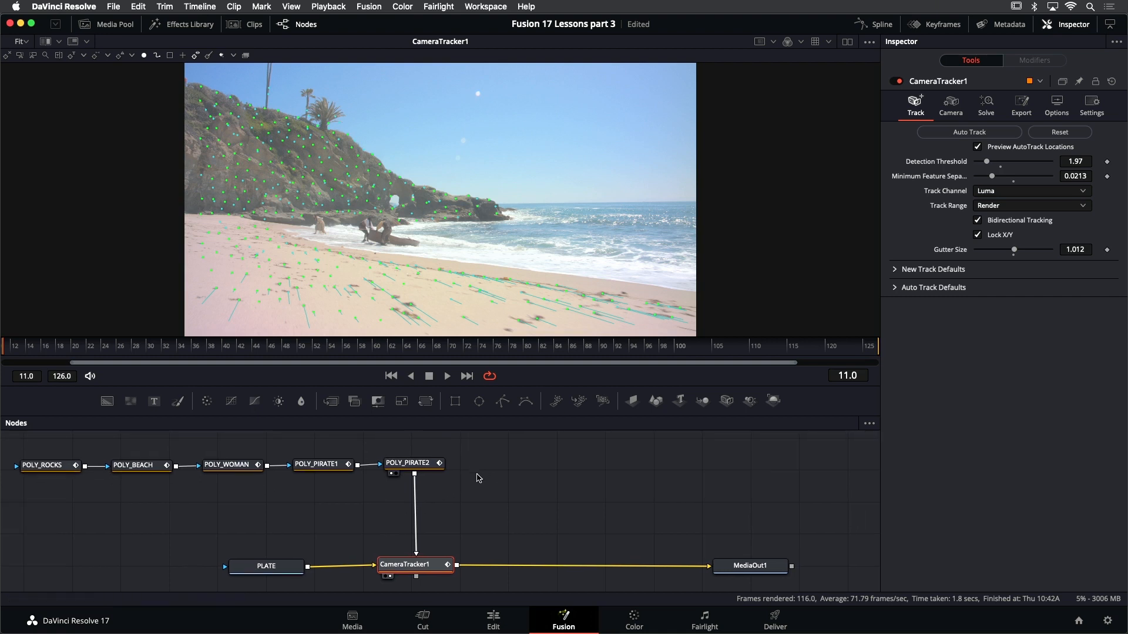
{"action": "left_click_drag", "start_coordinate": [493, 473], "coordinate": [511, 472]}
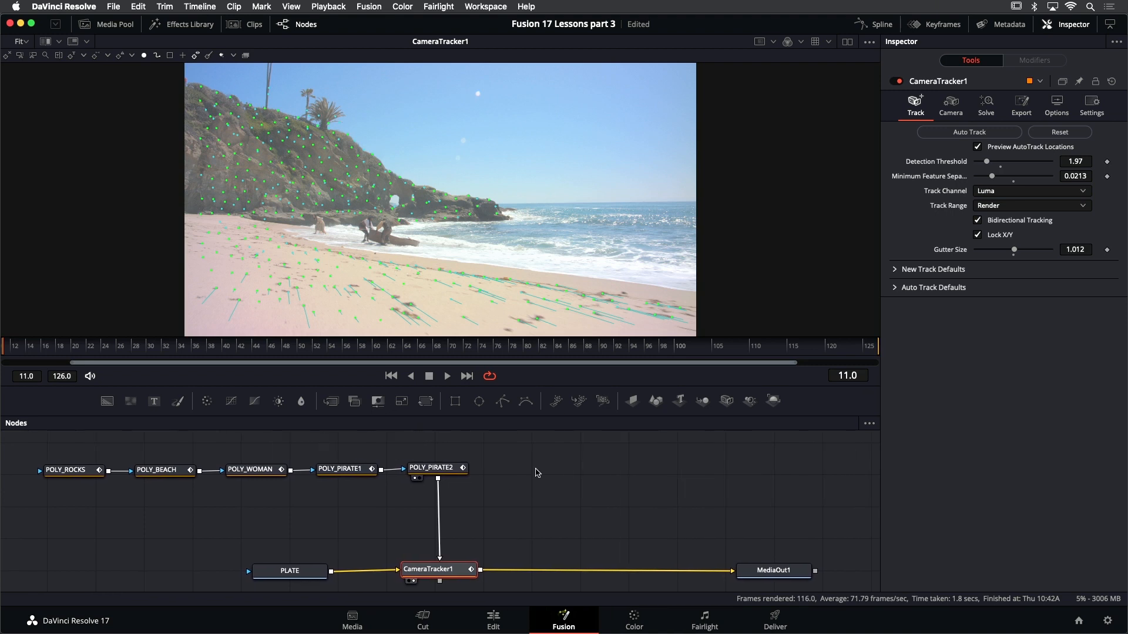
Set the tracker's Film Gate to Blackmagic URSA, Production 4K 16:9 and the Focal Length to 13 mm, and save the project
{"action": "left_click", "coordinate": [952, 103]}
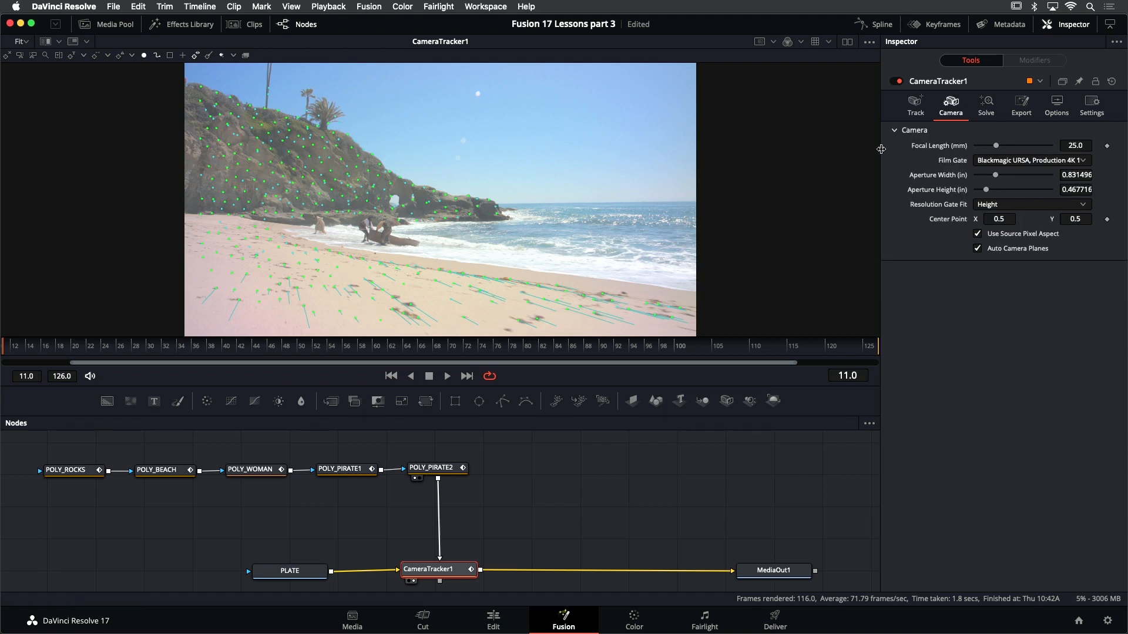
{"action": "left_click_drag", "start_coordinate": [880, 150], "coordinate": [866, 150]}
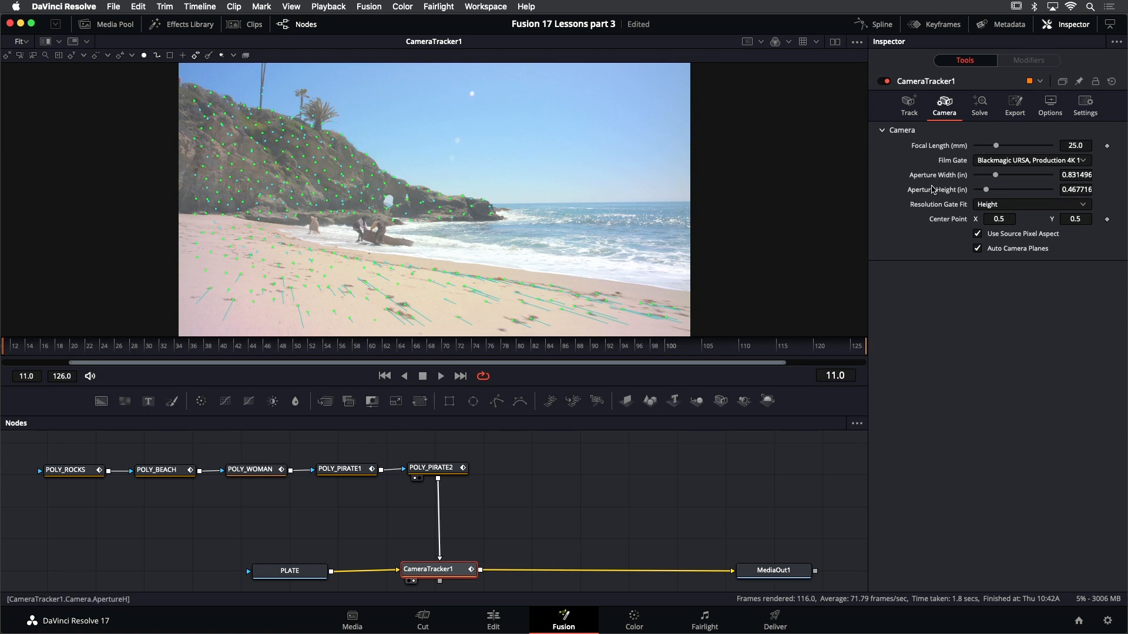
{"action": "left_click", "coordinate": [1032, 161]}
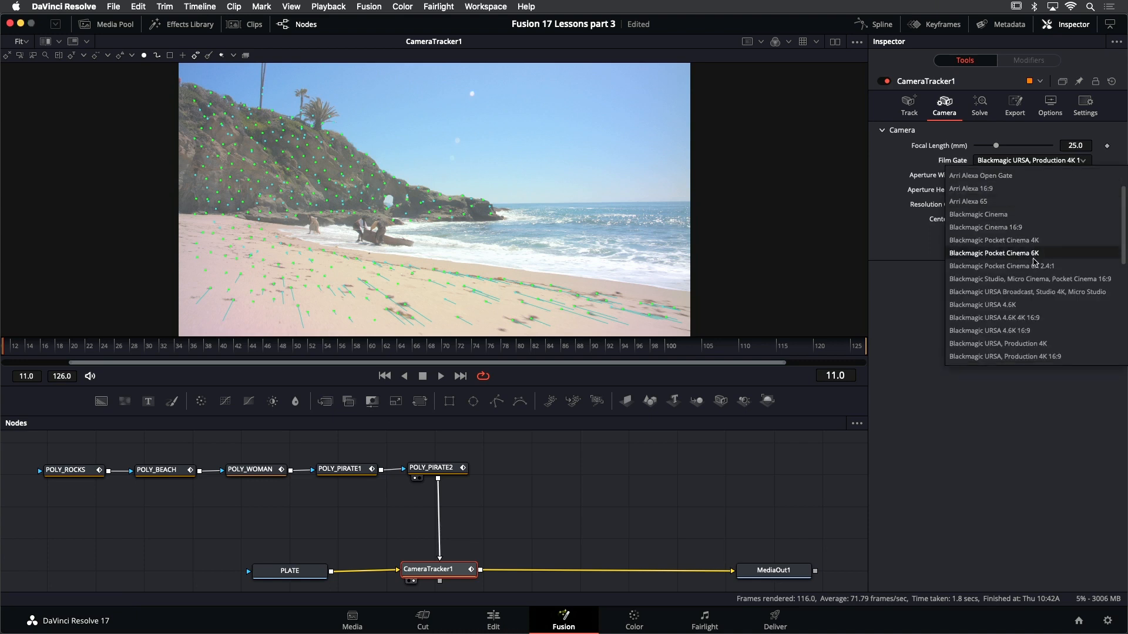
{"action": "left_click", "coordinate": [1073, 359]}
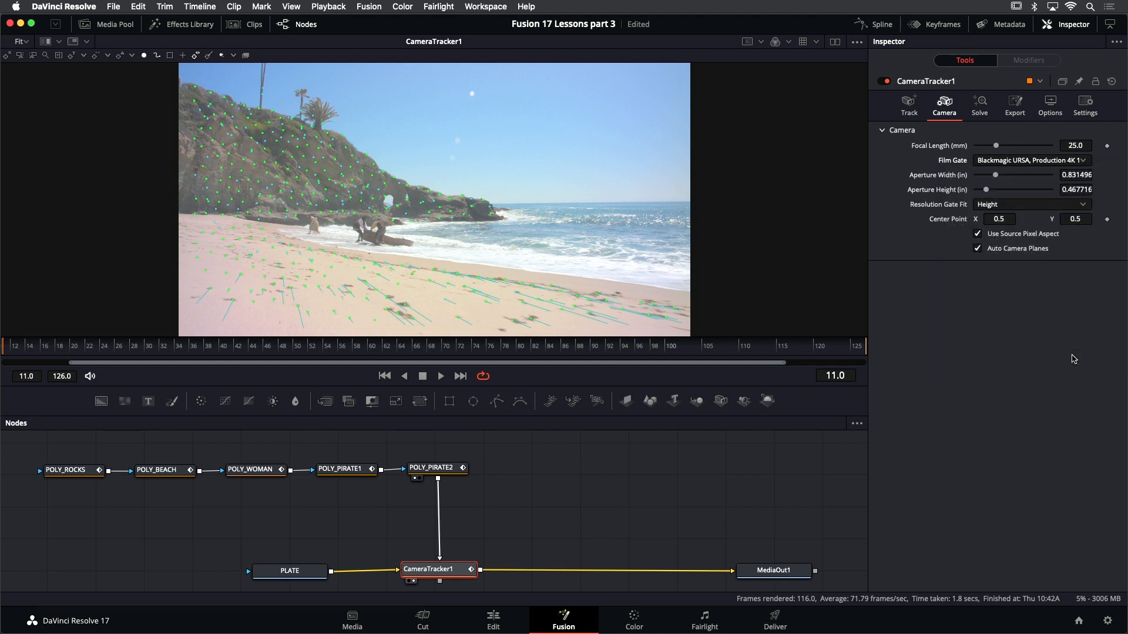
{"action": "left_click", "coordinate": [1082, 146]}
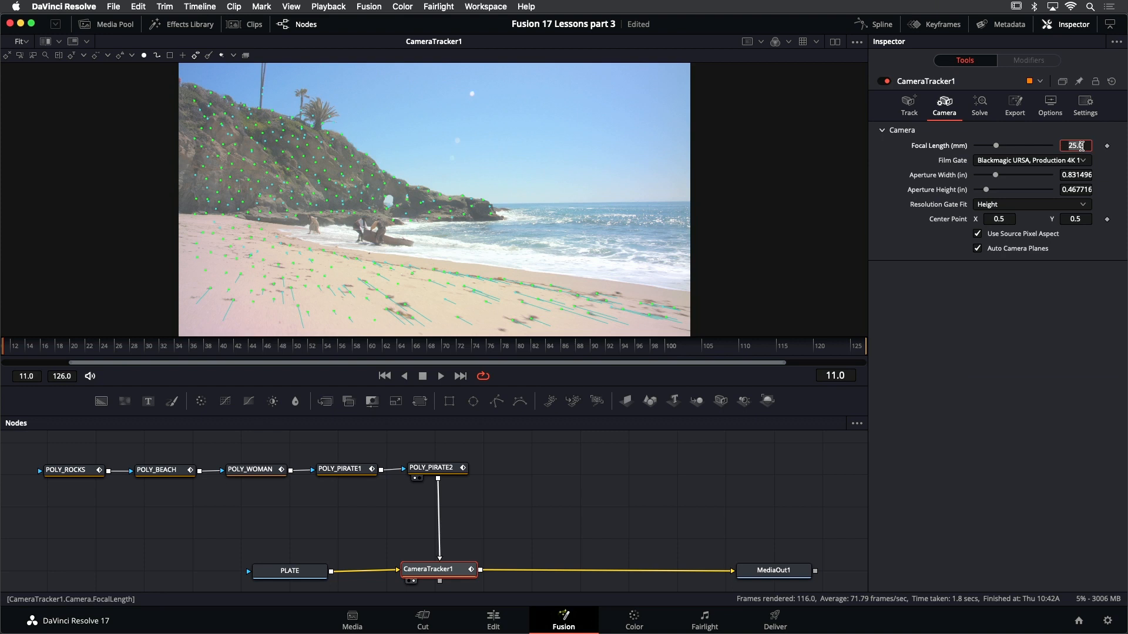
{"action": "type", "text": "13"}
{"action": "key", "text": "Return"}
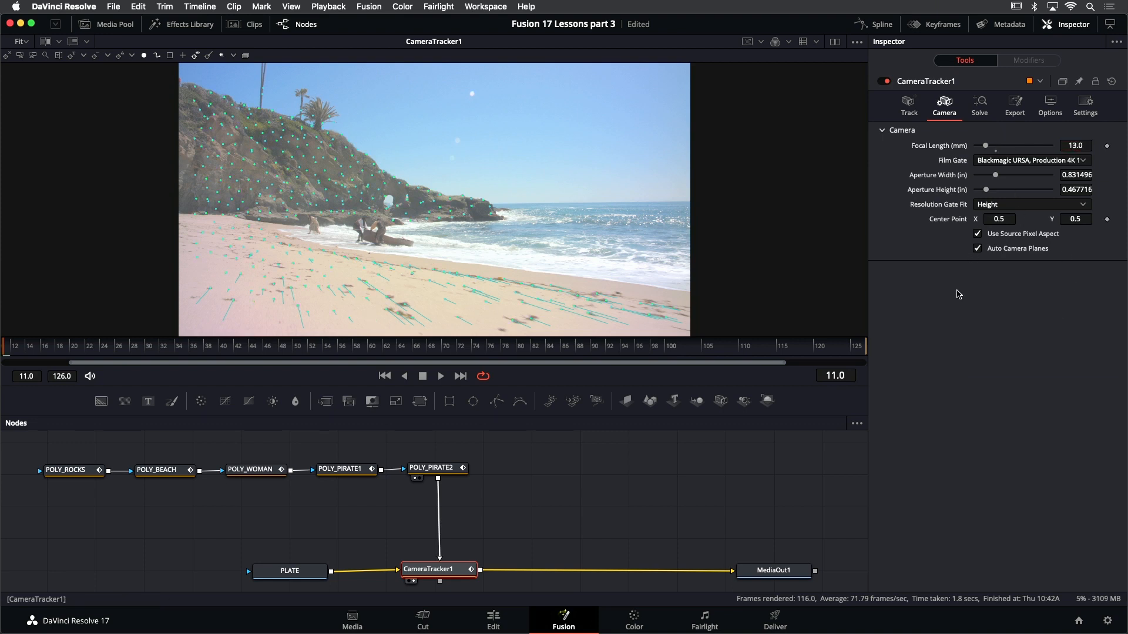
{"action": "key", "text": "super+s"}
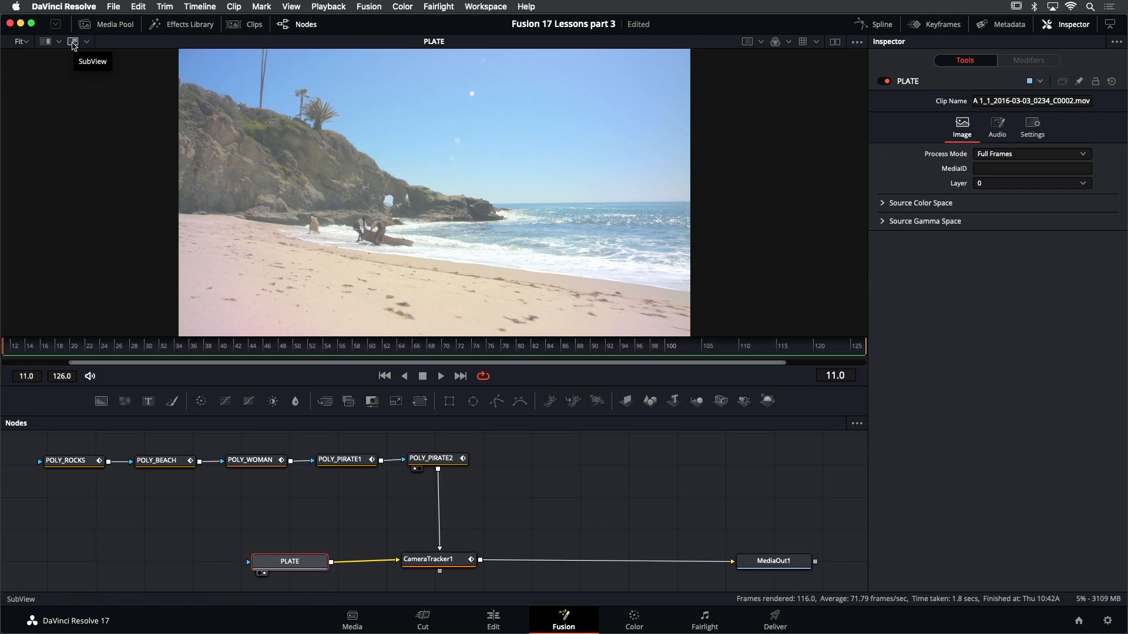
Display the PLATE clip's metadata in a viewer SubView and enlarge it for reading
{"action": "left_click", "coordinate": [73, 42]}
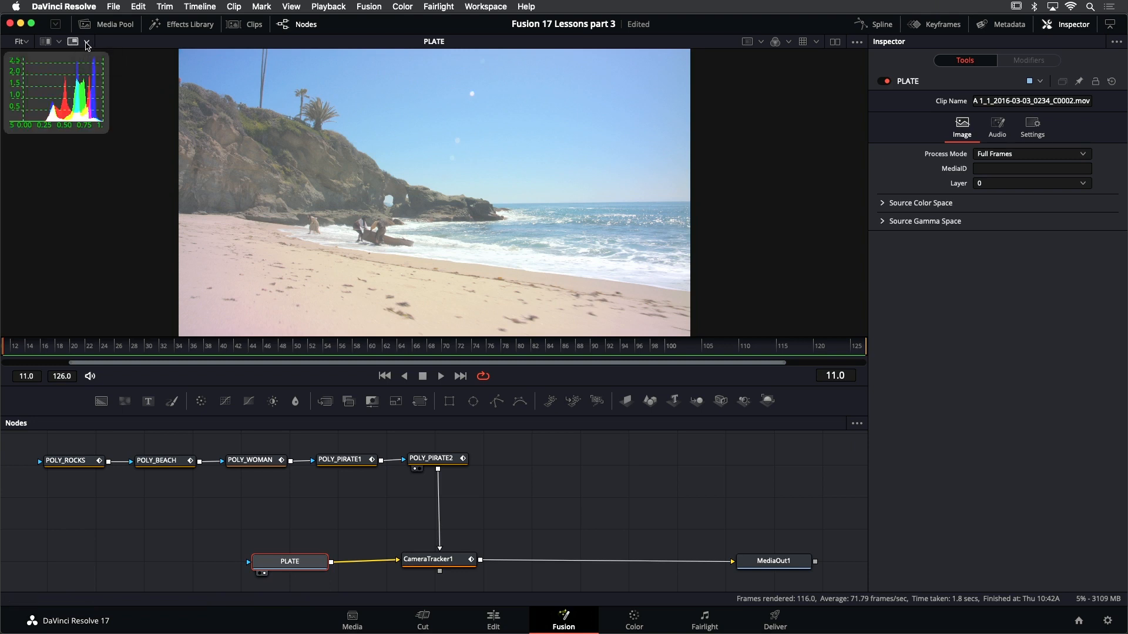
{"action": "left_click", "coordinate": [87, 43]}
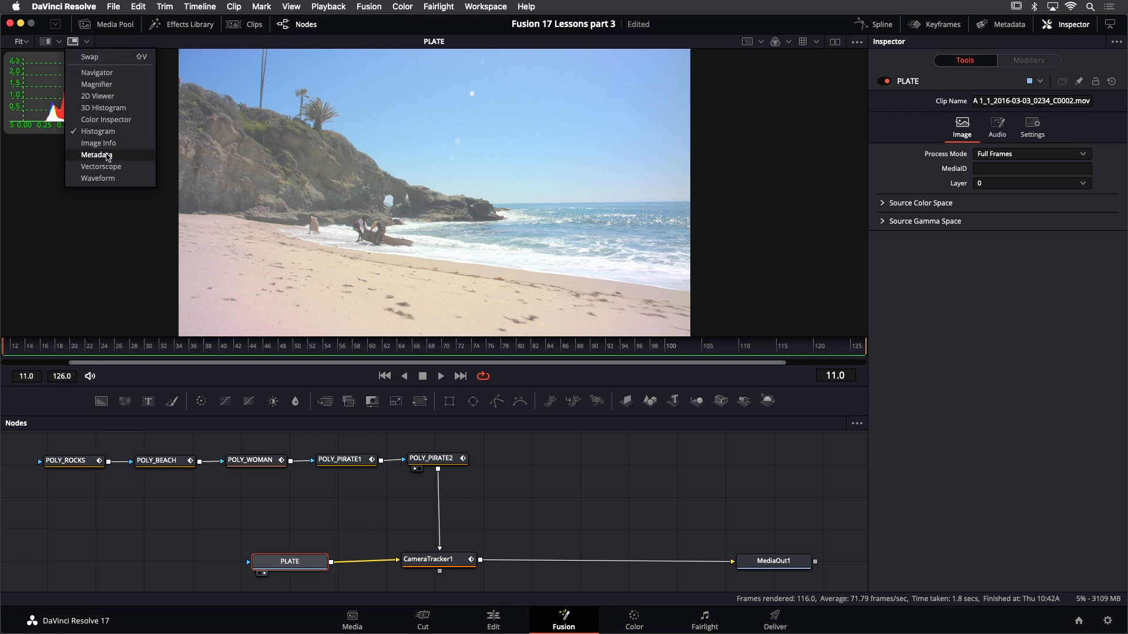
{"action": "left_click", "coordinate": [108, 156]}
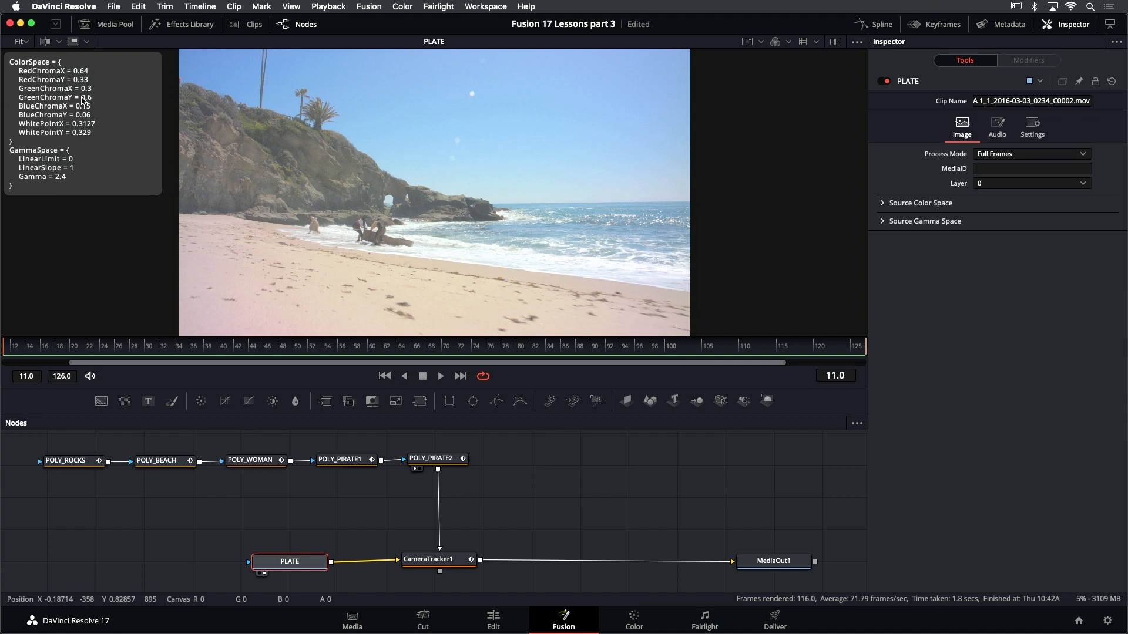
{"action": "left_click_drag", "start_coordinate": [162, 195], "coordinate": [187, 280]}
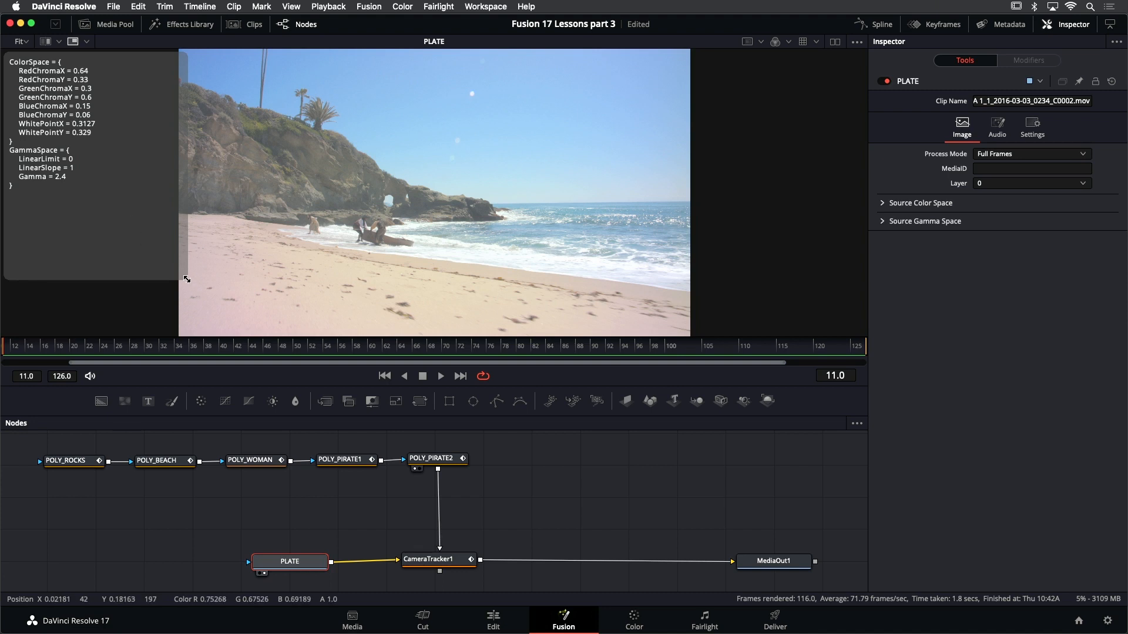
Read the PLATE clip's color and gamma space metadata in the SubView, then hide the SubView
{"action": "mouse_move", "coordinate": [186, 280]}
{"action": "left_mouse_down"}
{"action": "mouse_move", "coordinate": [137, 197]}
{"action": "mouse_move", "coordinate": [177, 262]}
{"action": "left_mouse_up"}
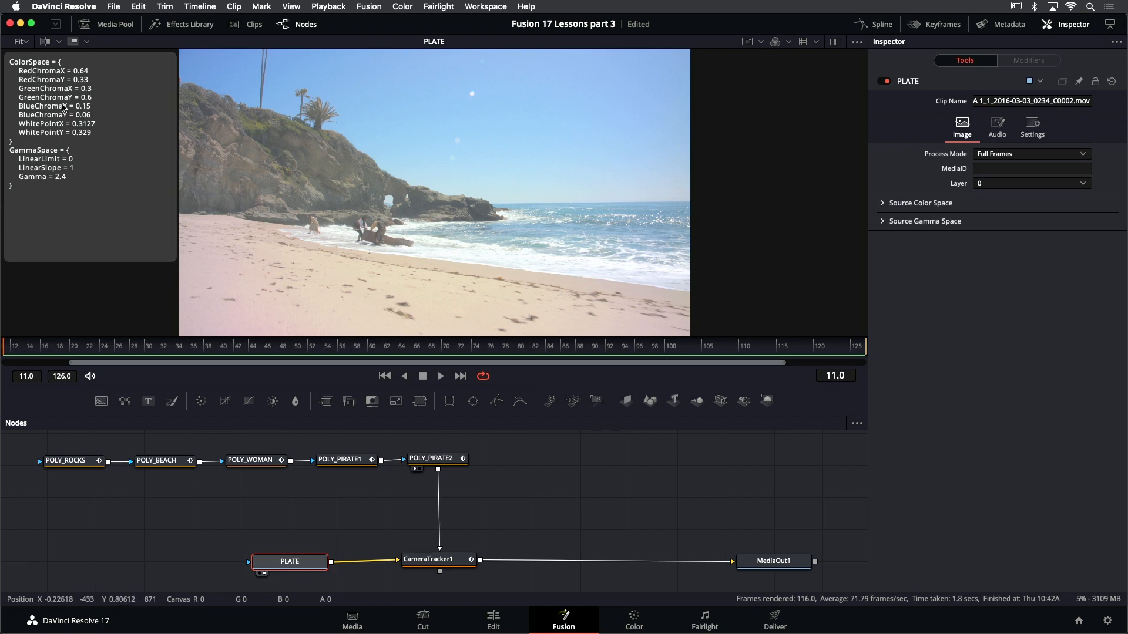
{"action": "mouse_move", "coordinate": [58, 116]}
{"action": "left_mouse_down"}
{"action": "mouse_move", "coordinate": [118, 164]}
{"action": "mouse_move", "coordinate": [88, 107]}
{"action": "mouse_move", "coordinate": [34, 134]}
{"action": "mouse_move", "coordinate": [81, 173]}
{"action": "mouse_move", "coordinate": [65, 125]}
{"action": "left_mouse_up"}
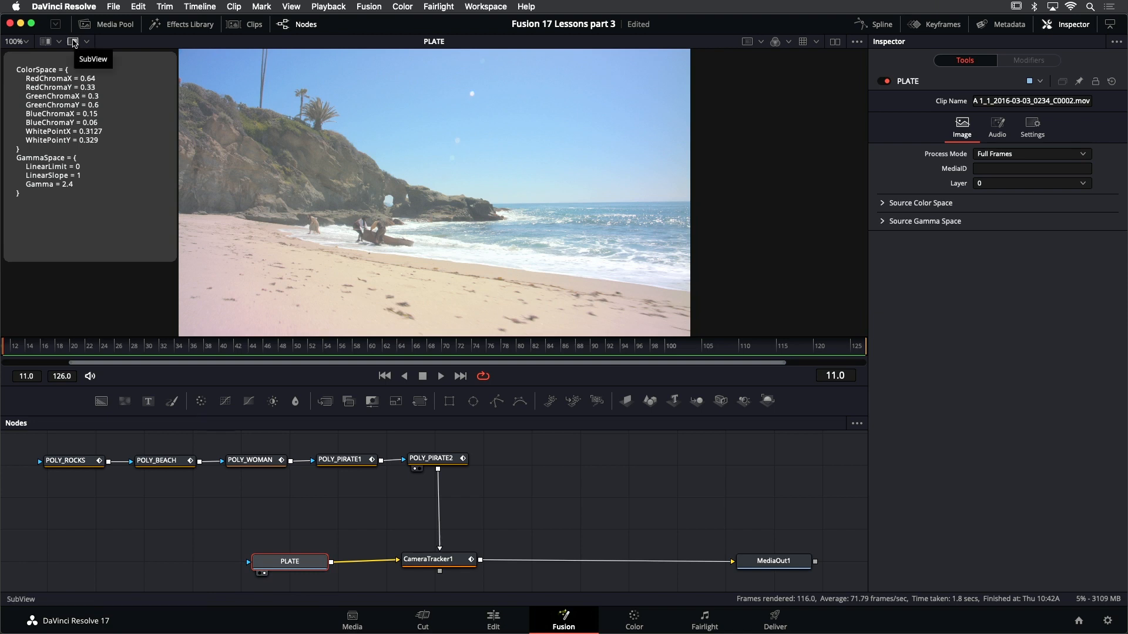
{"action": "left_click", "coordinate": [73, 42]}
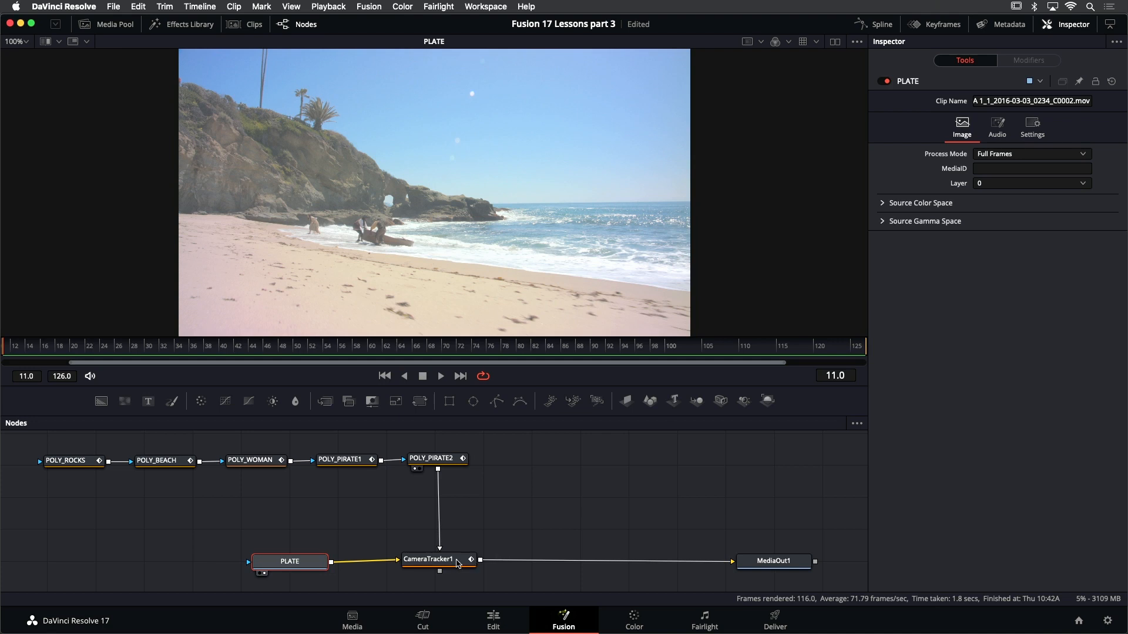
Run the camera solve on CameraTracker1 with the default track filtering values
{"action": "left_click", "coordinate": [461, 563]}
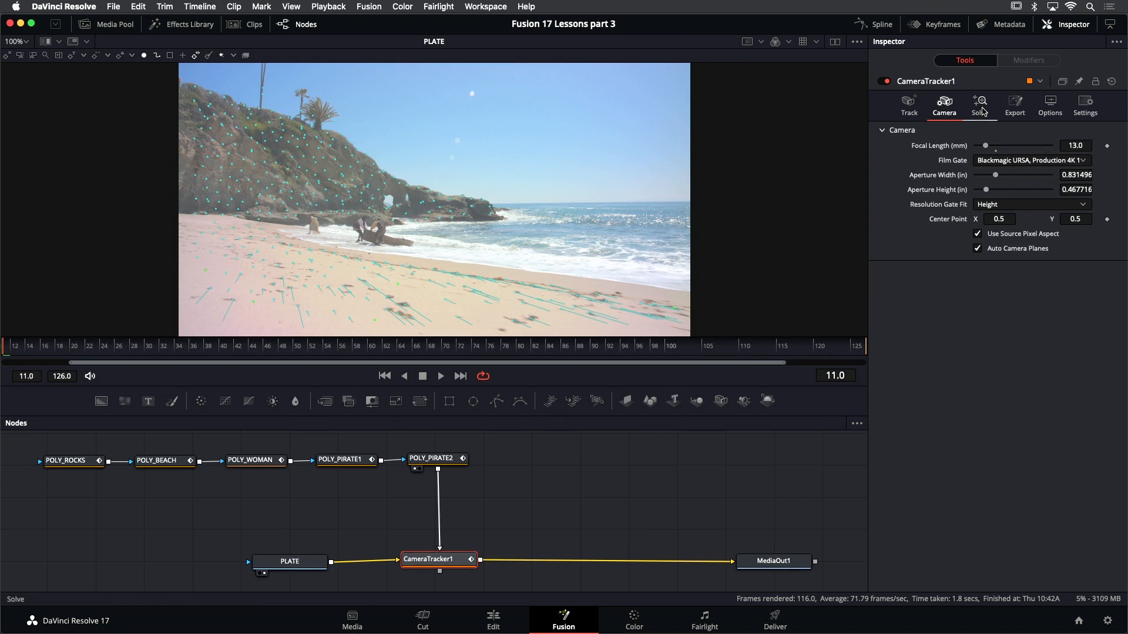
{"action": "left_click", "coordinate": [983, 111]}
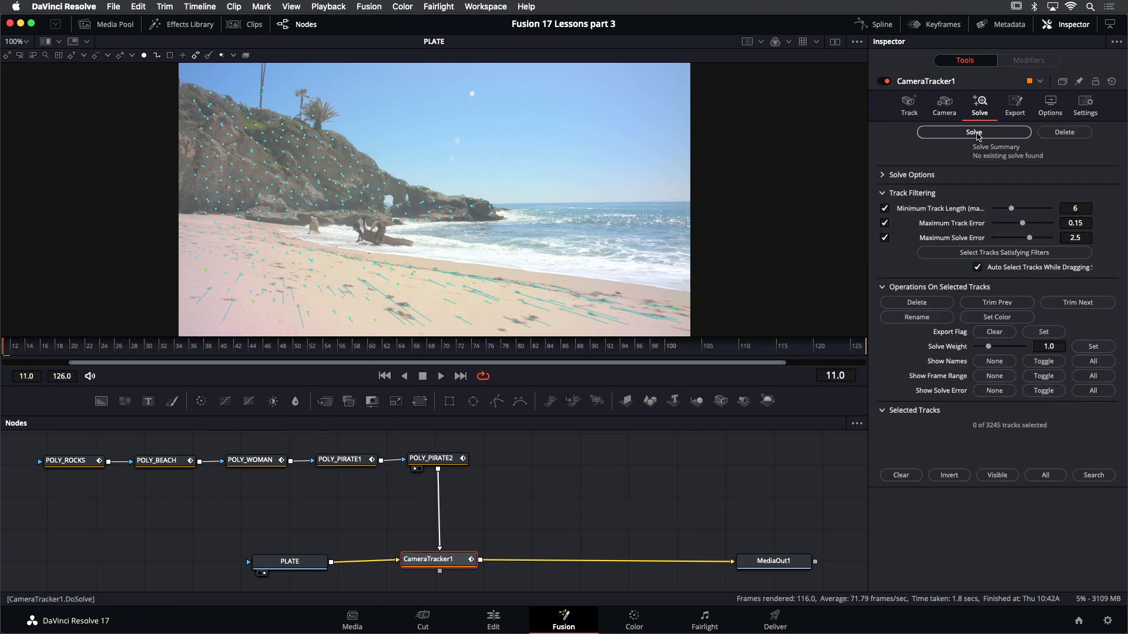
{"action": "left_click", "coordinate": [974, 133]}
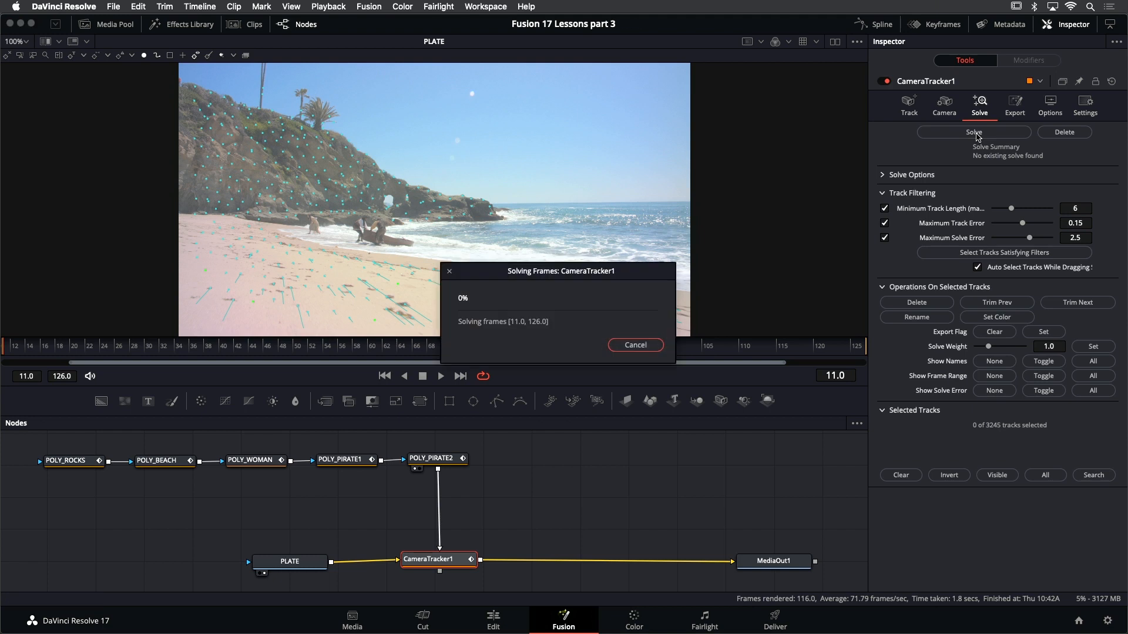
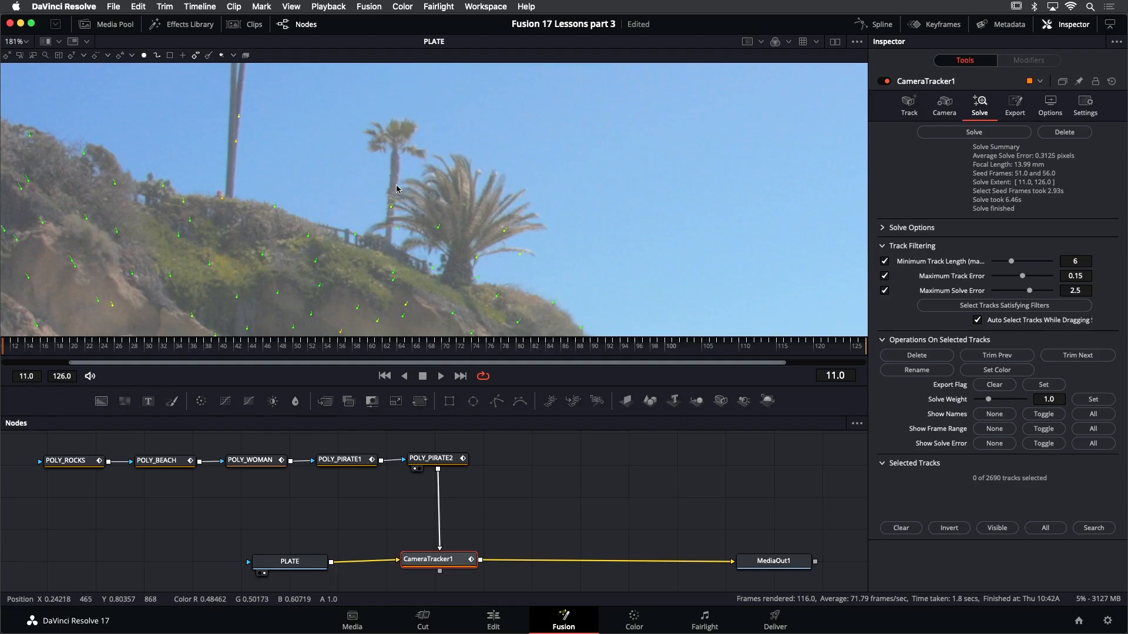
Delete the track on the thin palm's trunk and the group of tracks across the large palm's fronds at frame 11
{"action": "scroll", "coordinate": [393, 182], "scroll_direction": "up", "scroll_amount": 3}
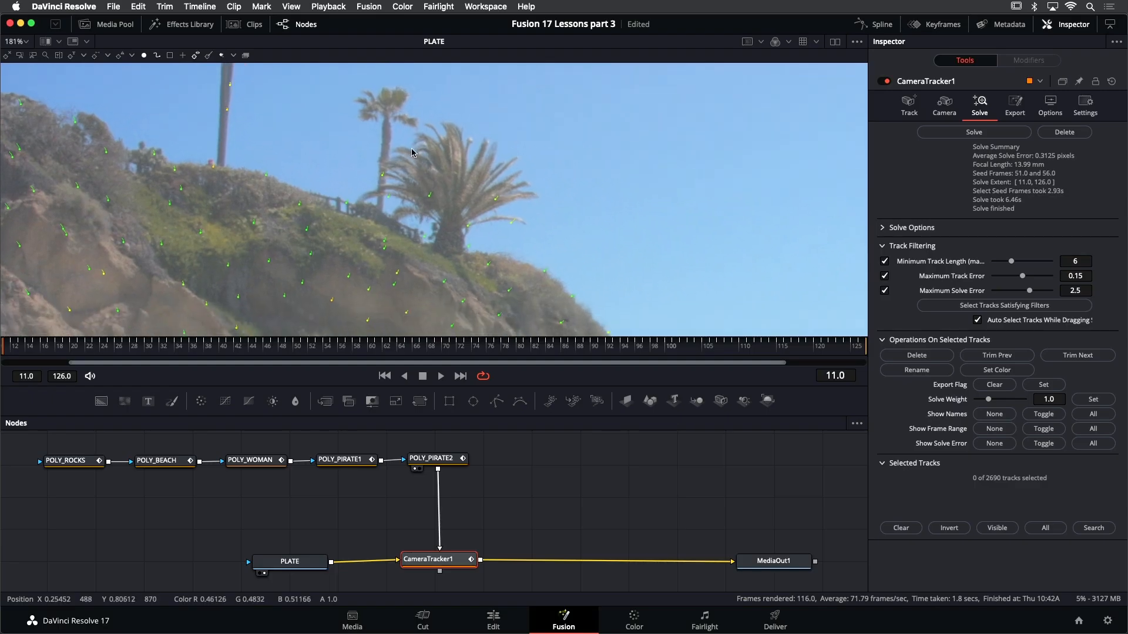
{"action": "scroll", "coordinate": [392, 177], "scroll_direction": "up", "scroll_amount": 2}
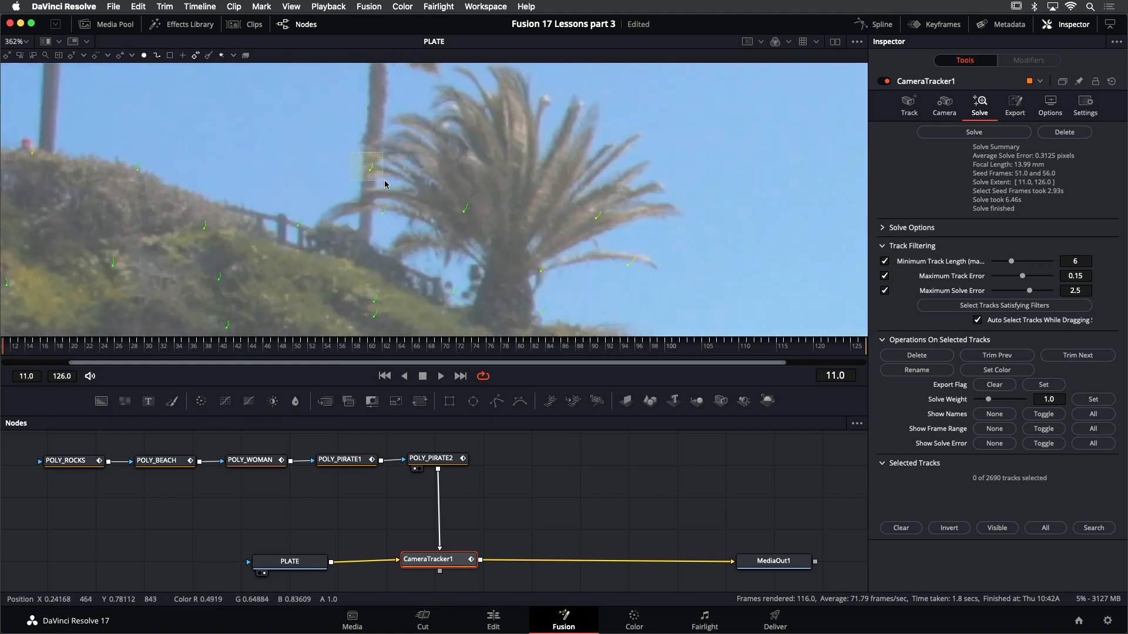
{"action": "left_click", "coordinate": [371, 168]}
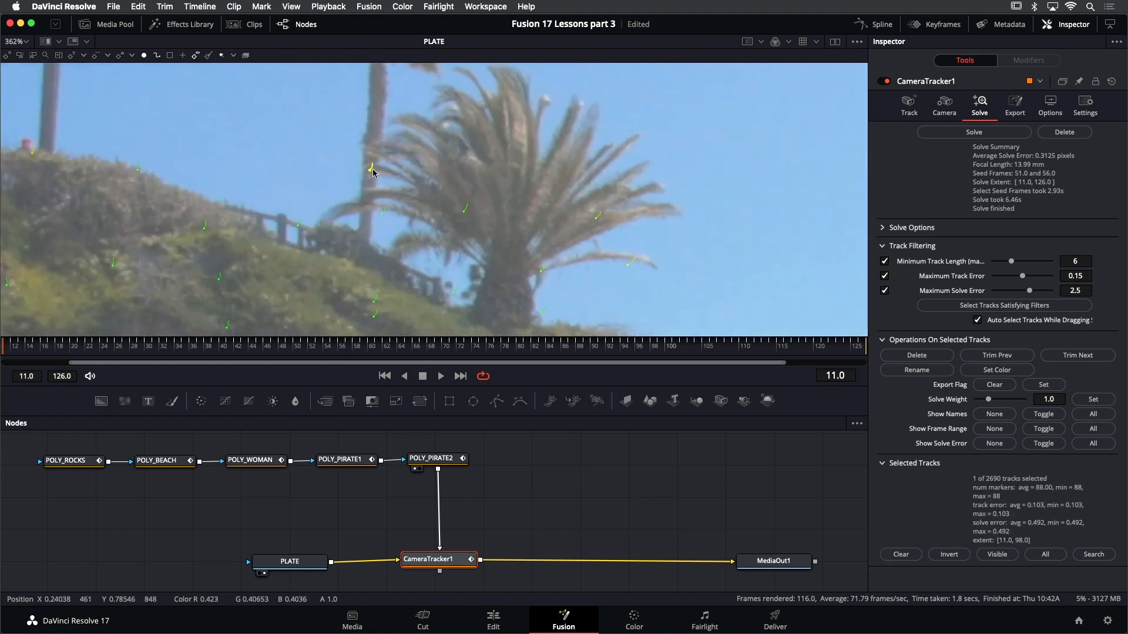
{"action": "mouse_move", "coordinate": [371, 171]}
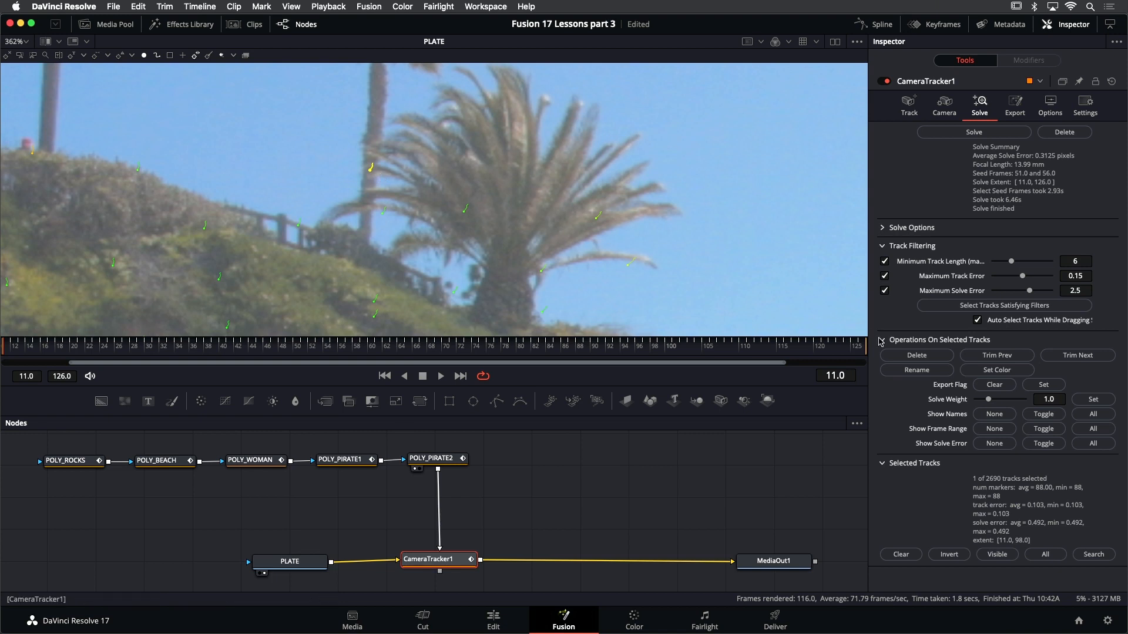
{"action": "left_click", "coordinate": [916, 356]}
{"action": "scroll", "coordinate": [514, 147], "scroll_direction": "down", "scroll_amount": 1}
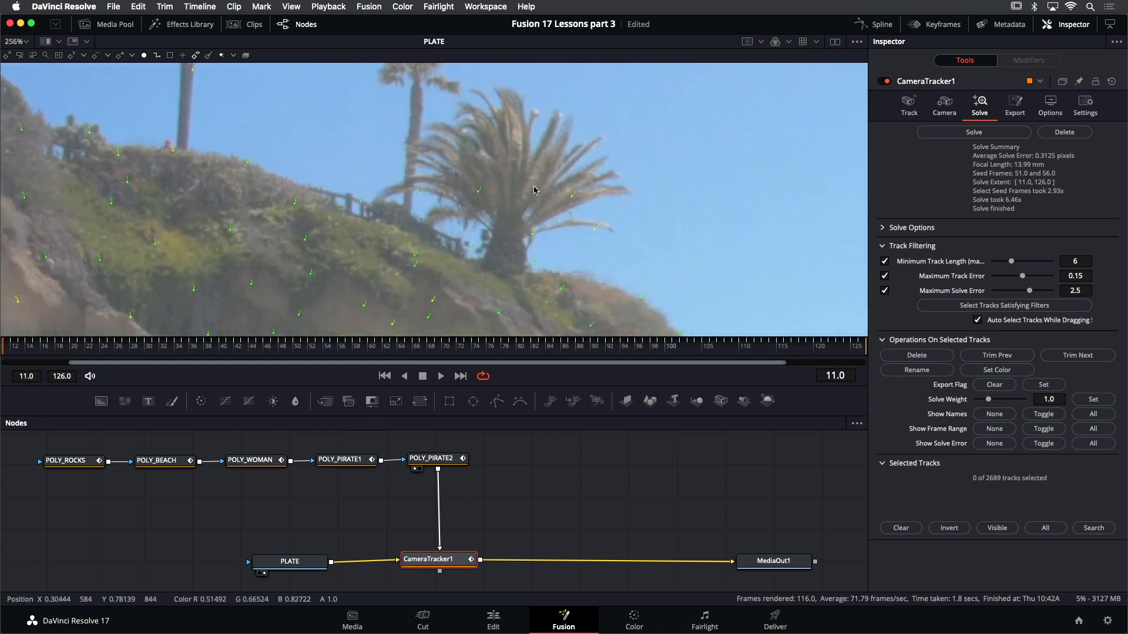
{"action": "left_click_drag", "start_coordinate": [409, 128], "coordinate": [596, 241]}
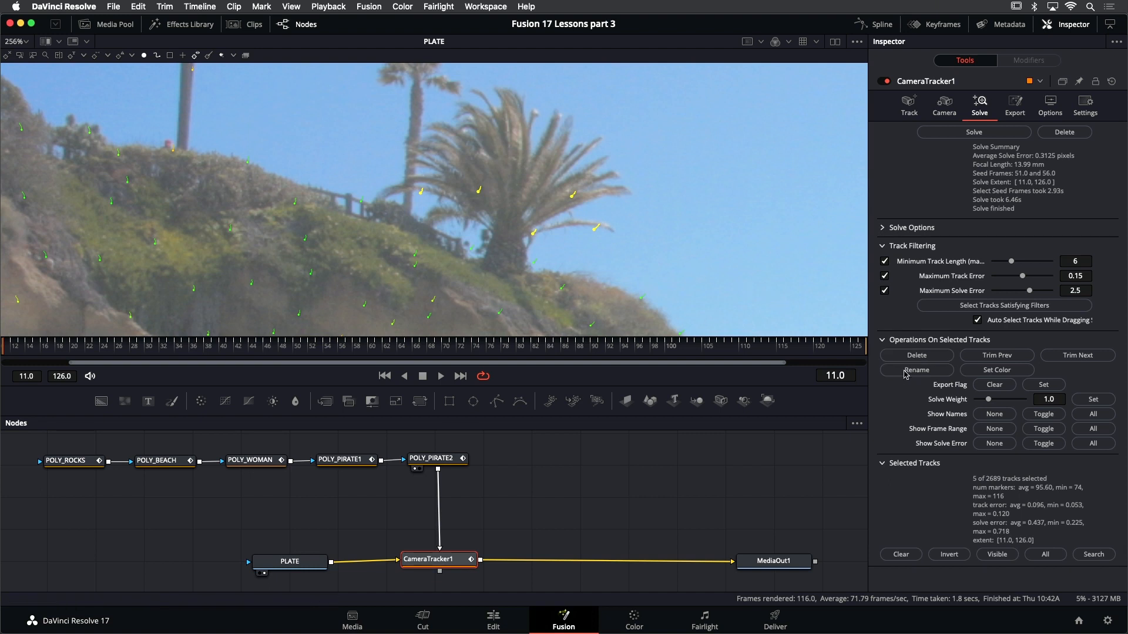
{"action": "left_click", "coordinate": [934, 357]}
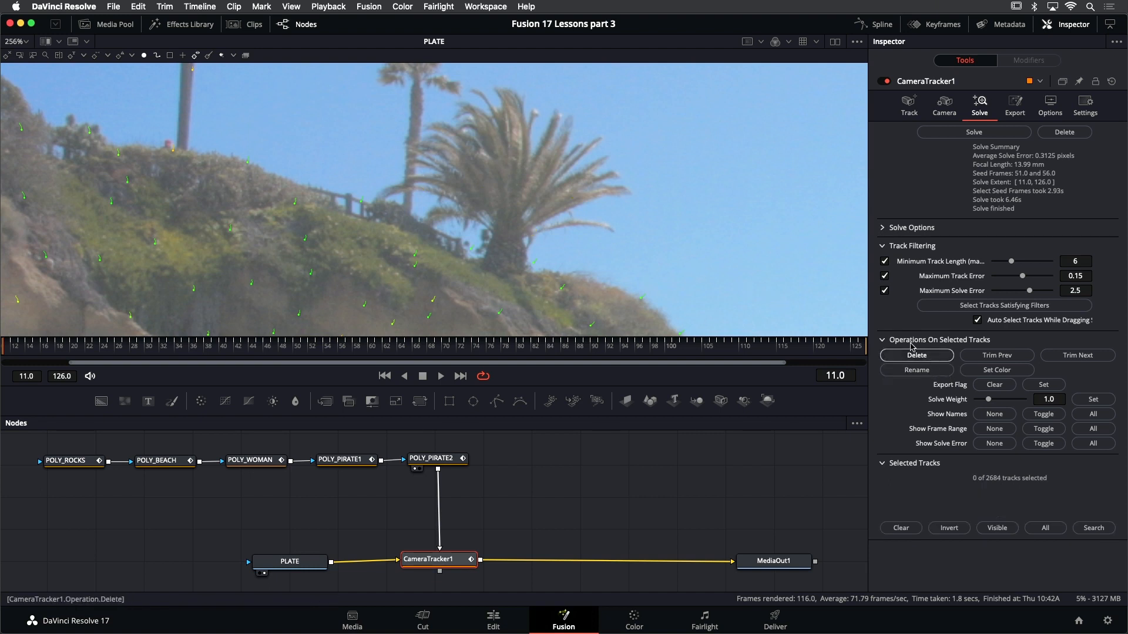
Play back the tracks on the cliff top and delete the remaining ones over the palm trees at frame 91
{"action": "key", "text": "space"}
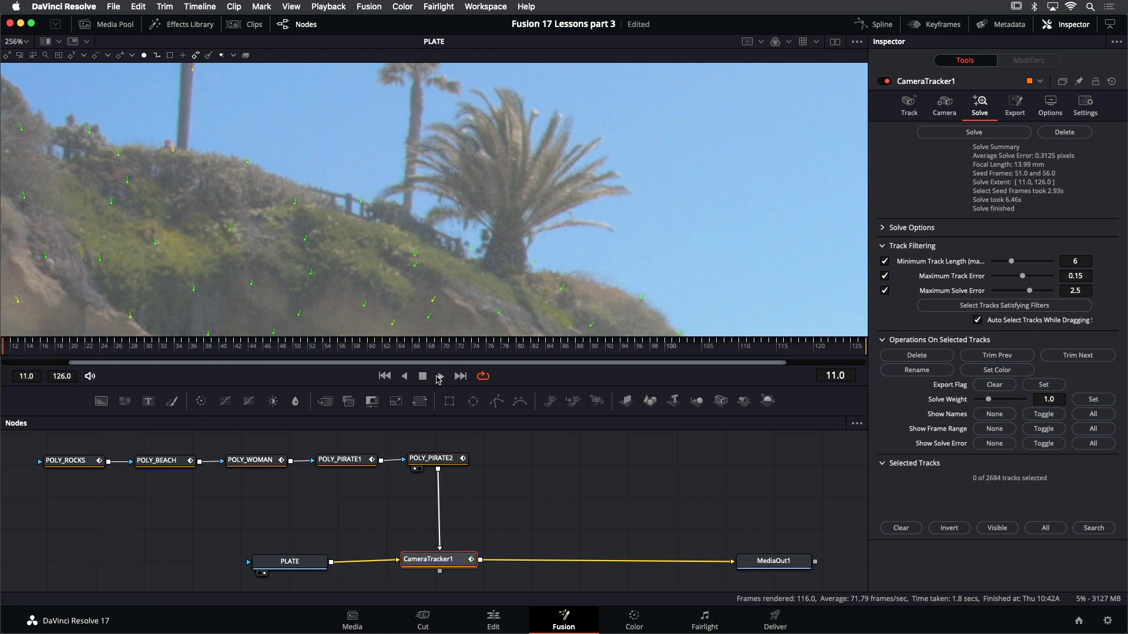
{"action": "scroll", "coordinate": [493, 305], "scroll_direction": "down", "scroll_amount": 2}
{"action": "scroll", "coordinate": [479, 299], "scroll_direction": "down", "scroll_amount": 2}
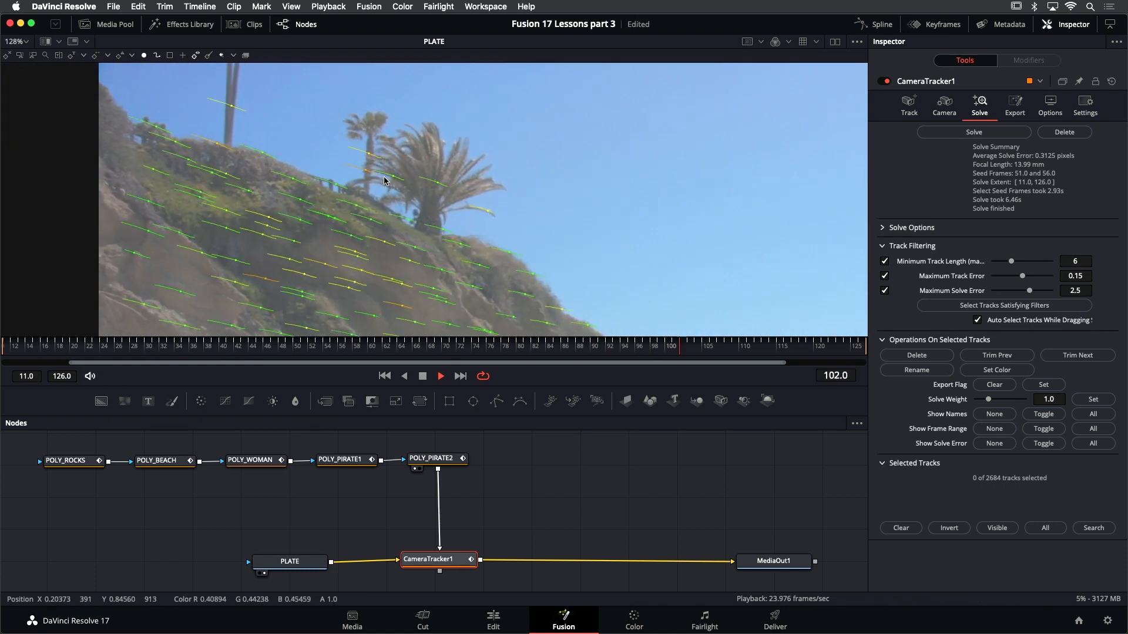
{"action": "left_click", "coordinate": [441, 376]}
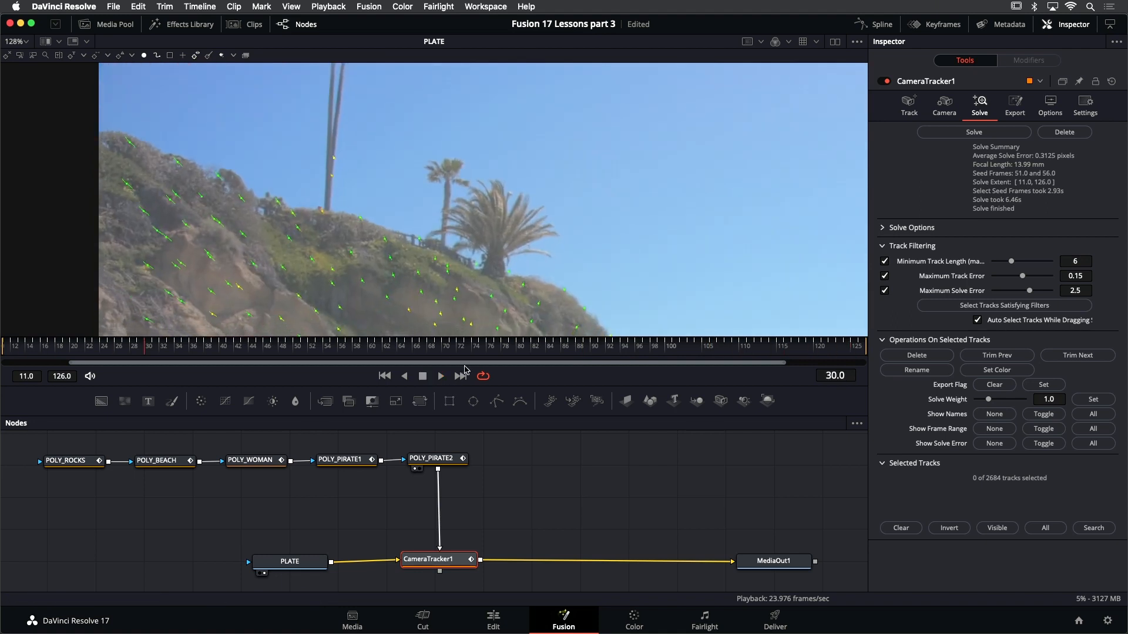
{"action": "left_click", "coordinate": [601, 350]}
{"action": "left_click_drag", "start_coordinate": [387, 142], "coordinate": [492, 202]}
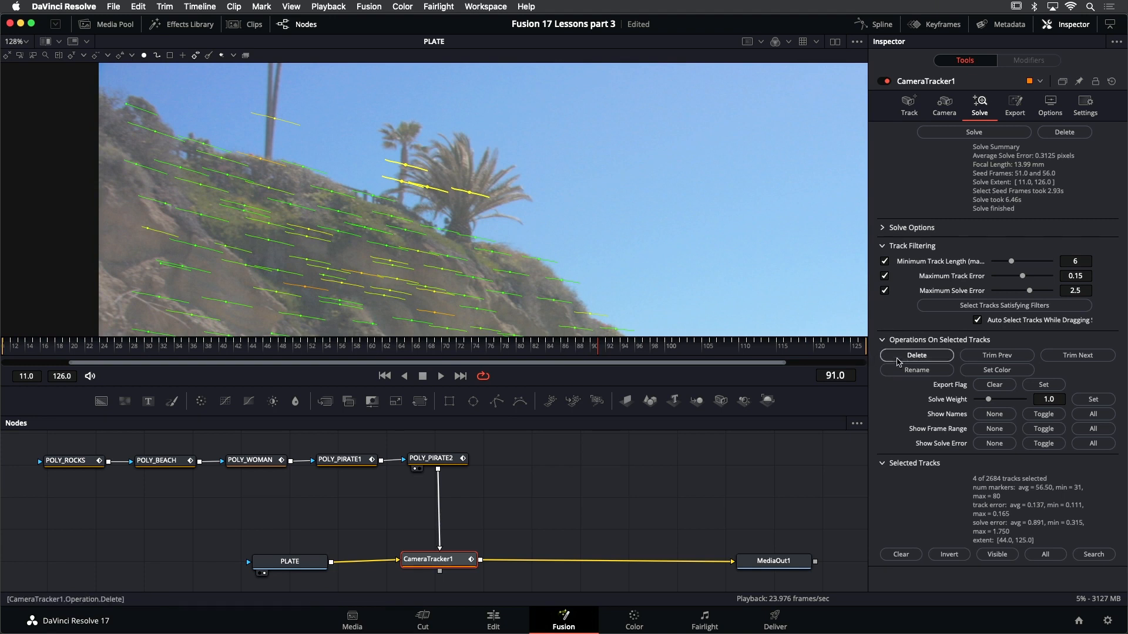
{"action": "left_click", "coordinate": [917, 355]}
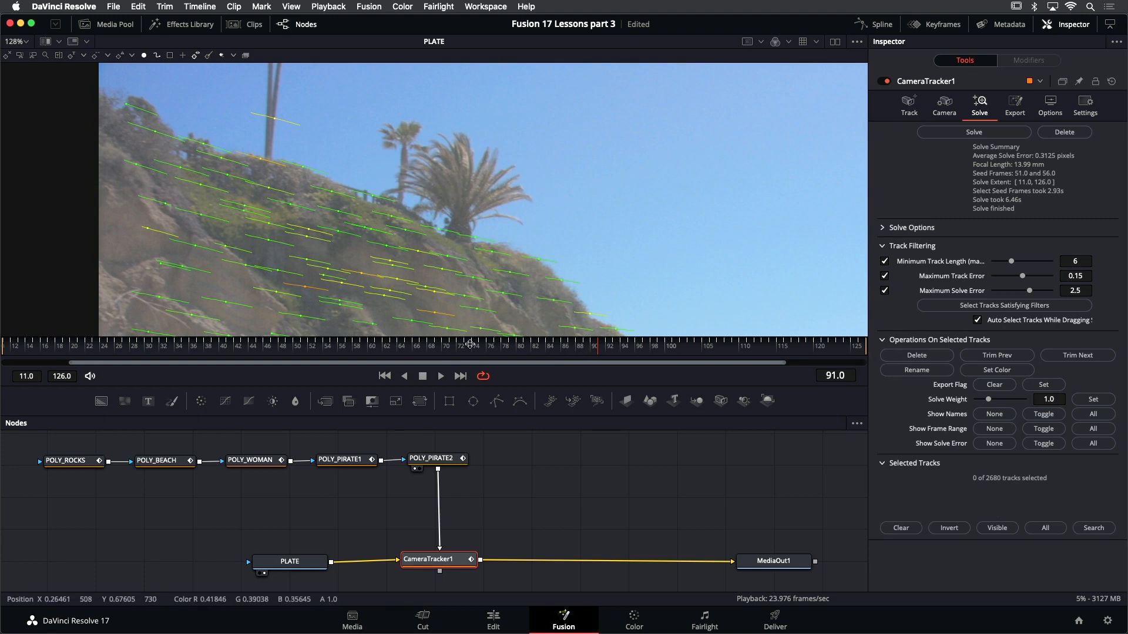
Check the track in the small opening of the rock arch during playback and delete it
{"action": "left_click", "coordinate": [385, 376]}
{"action": "scroll", "coordinate": [441, 167], "scroll_direction": "down", "scroll_amount": 5}
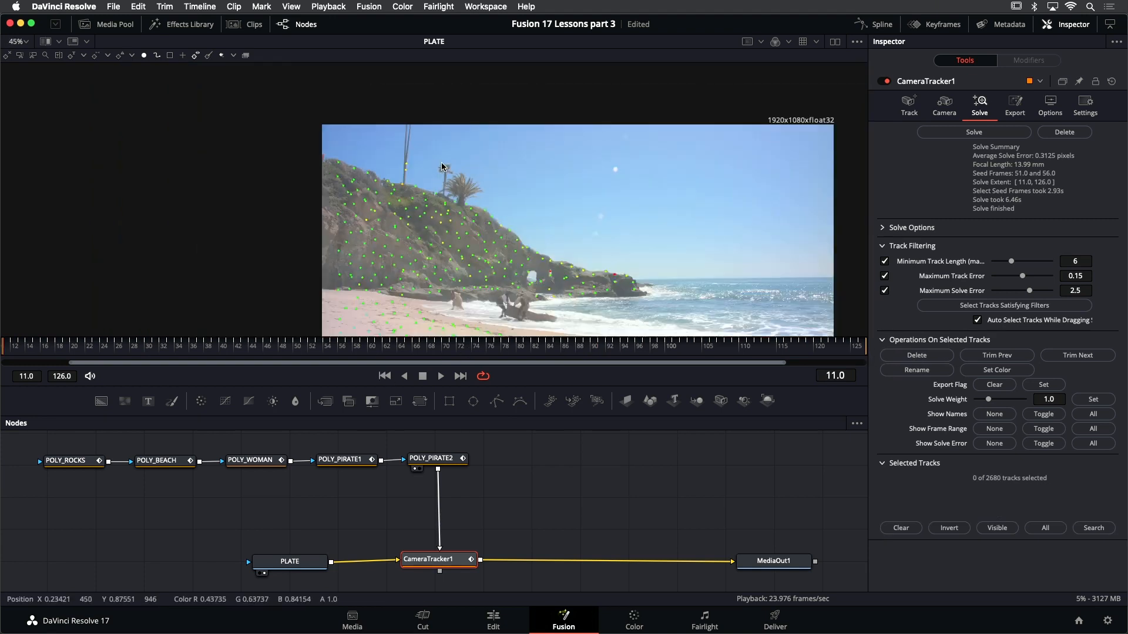
{"action": "scroll", "coordinate": [541, 294], "scroll_direction": "up", "scroll_amount": 8}
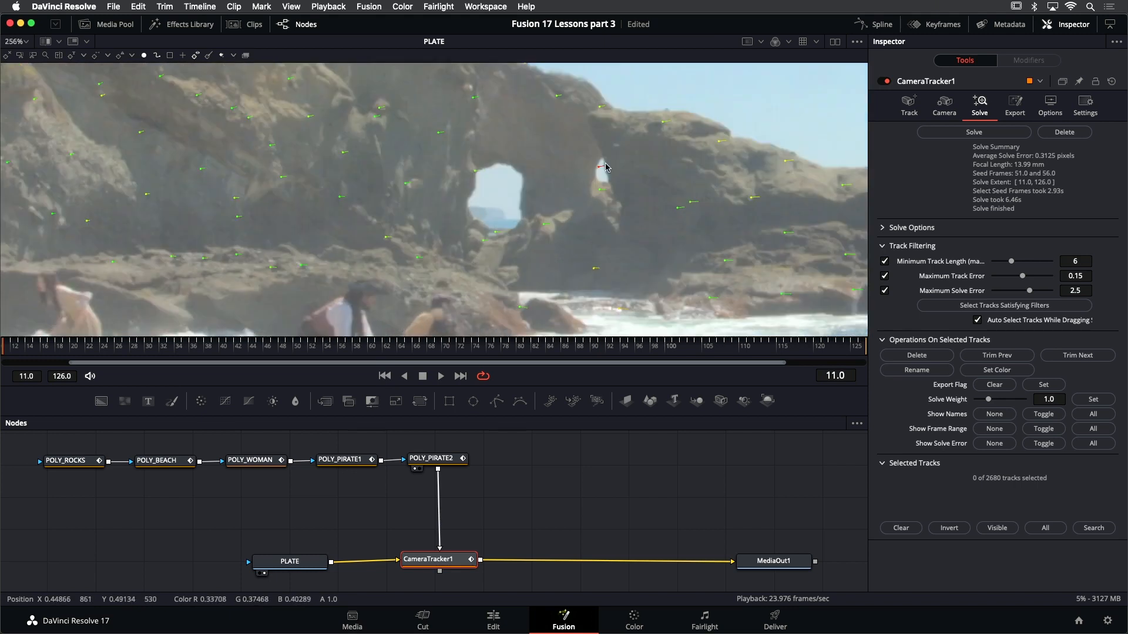
{"action": "left_click", "coordinate": [600, 167]}
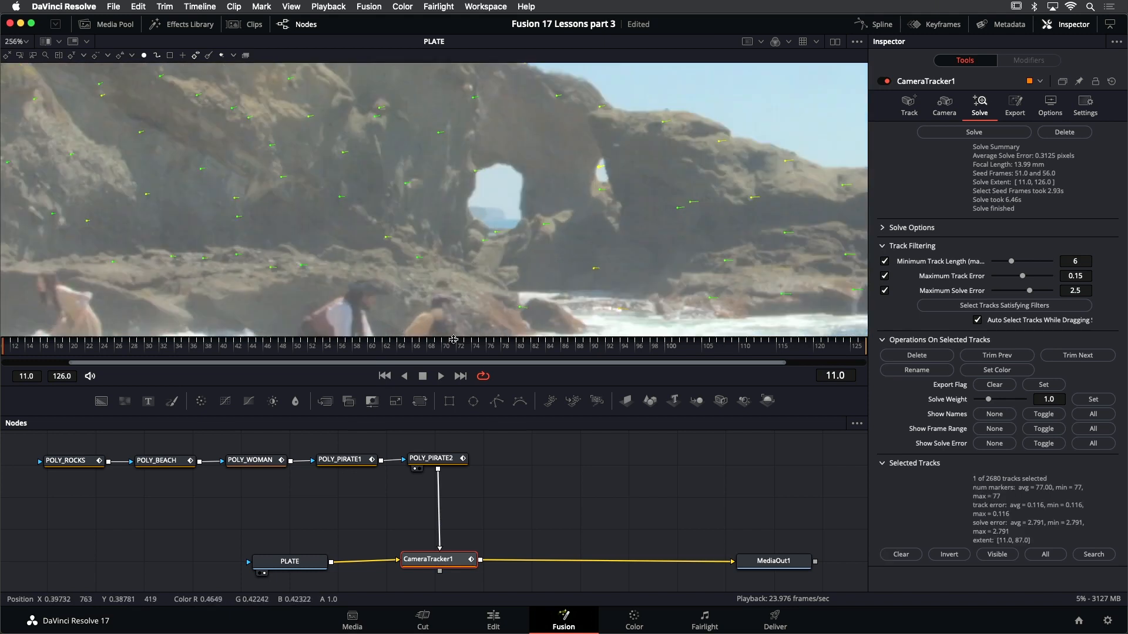
{"action": "left_click", "coordinate": [435, 376]}
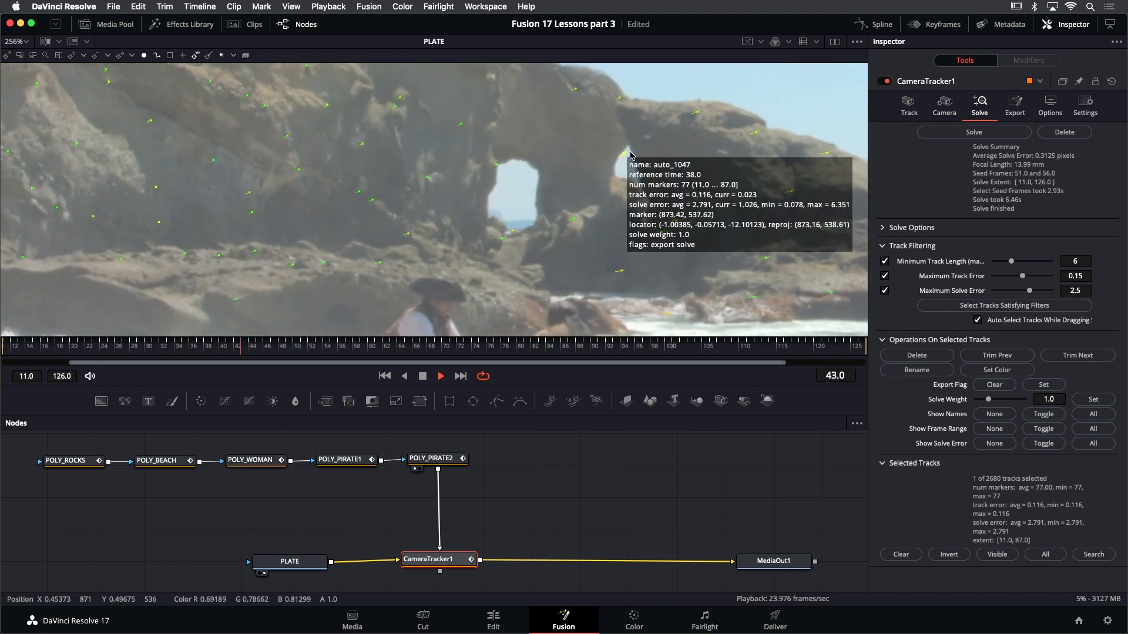
{"action": "key", "text": "space"}
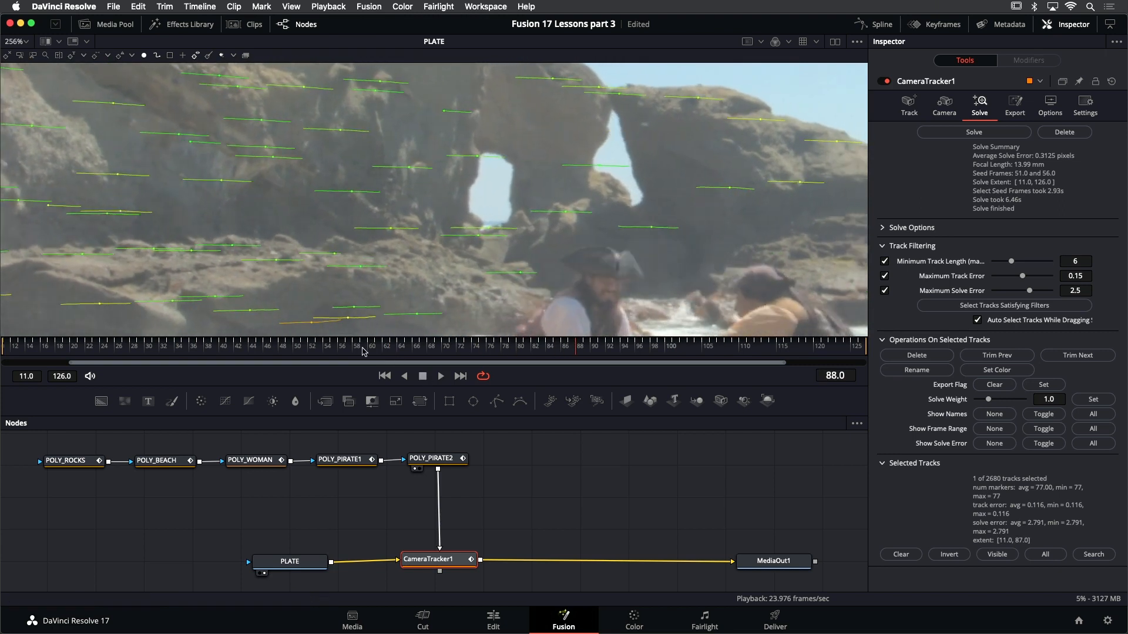
{"action": "left_click_drag", "start_coordinate": [286, 349], "coordinate": [279, 348]}
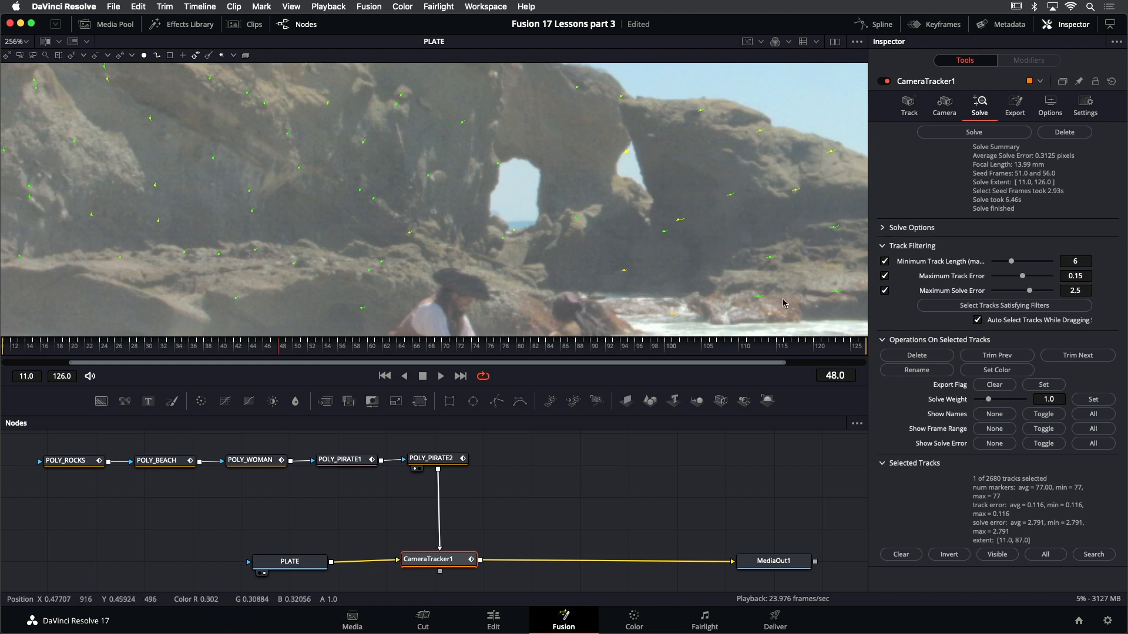
{"action": "left_click", "coordinate": [916, 355]}
Play back the tracks on the rocky point and delete the red one near the waterline at frame 94
{"action": "scroll", "coordinate": [421, 194], "scroll_direction": "down", "scroll_amount": 3}
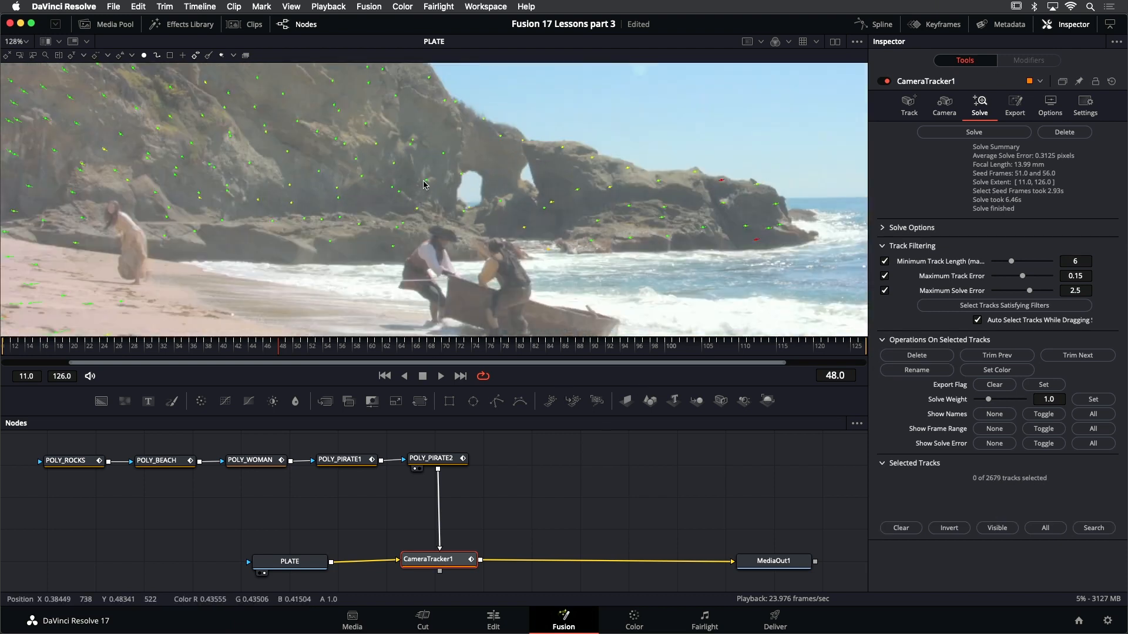
{"action": "scroll", "coordinate": [768, 217], "scroll_direction": "up", "scroll_amount": 3}
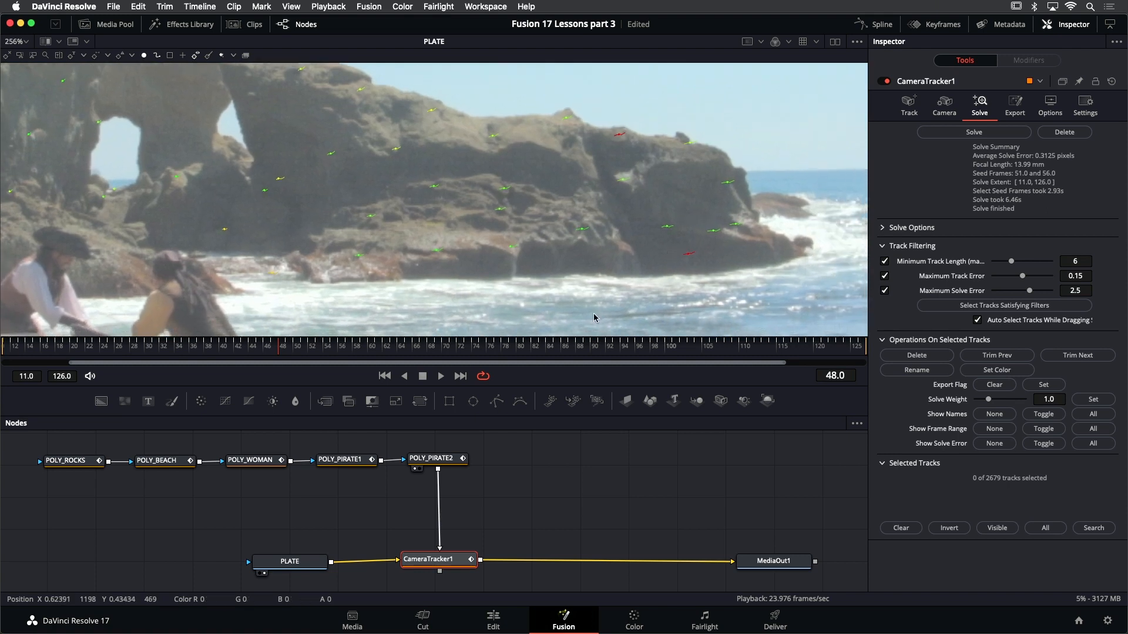
{"action": "left_click", "coordinate": [385, 376]}
{"action": "left_click", "coordinate": [442, 377]}
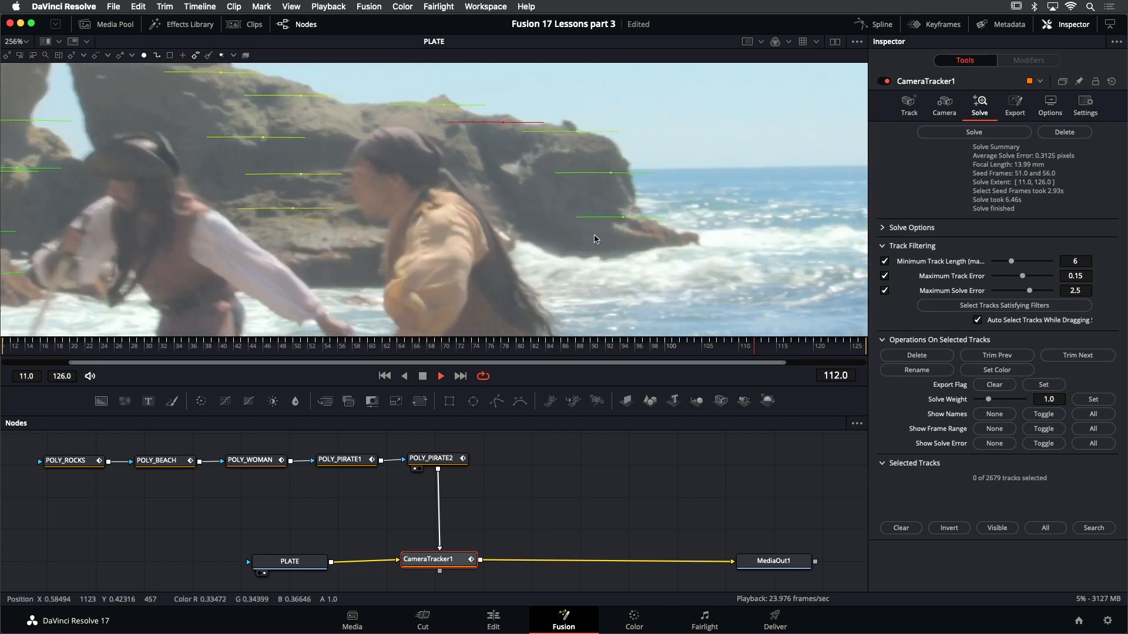
{"action": "key", "text": "space"}
{"action": "left_click_drag", "start_coordinate": [646, 344], "coordinate": [622, 350]}
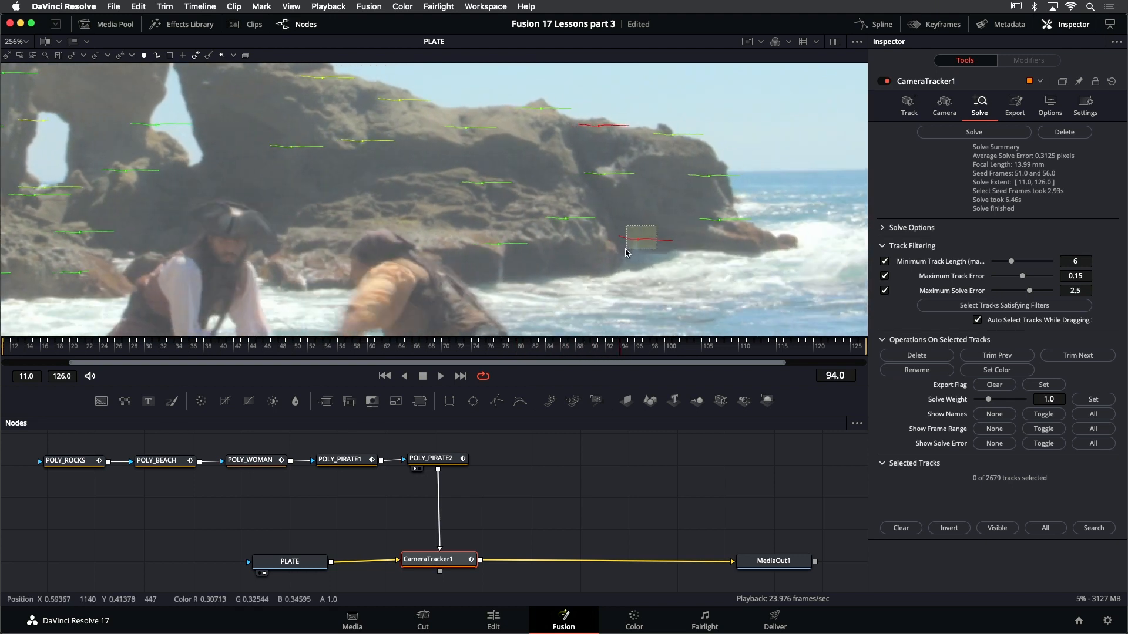
{"action": "left_click", "coordinate": [645, 242]}
{"action": "left_click", "coordinate": [916, 356]}
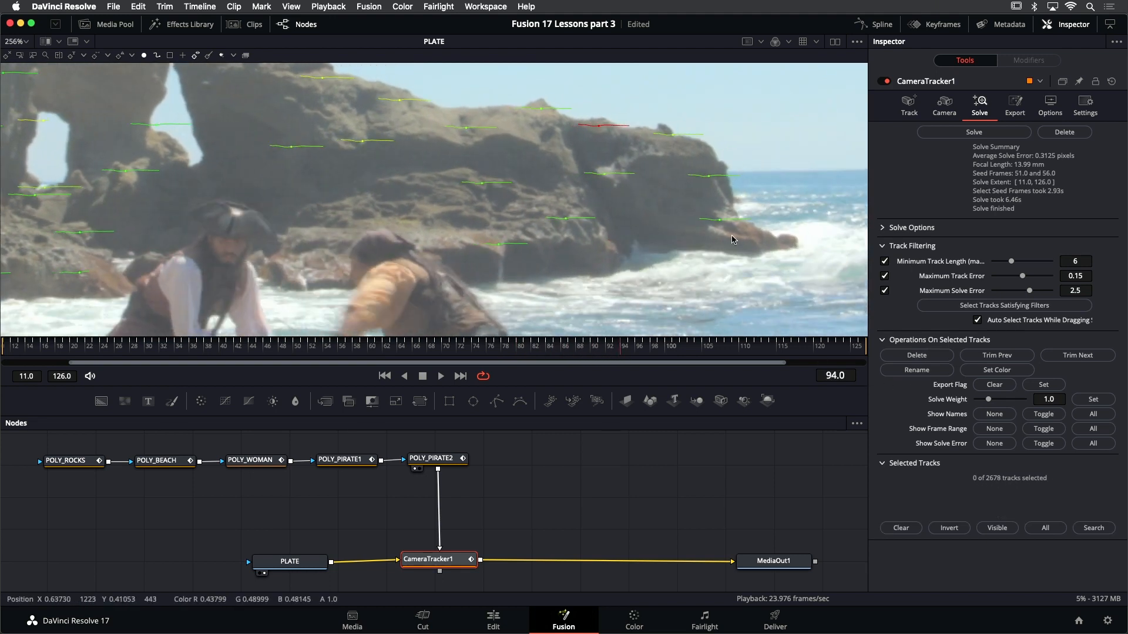
Save the project with the whole plate fitted in the viewer, and return to the first frame
{"action": "scroll", "coordinate": [713, 199], "scroll_direction": "down", "scroll_amount": 4}
{"action": "scroll", "coordinate": [713, 199], "scroll_direction": "down", "scroll_amount": 1}
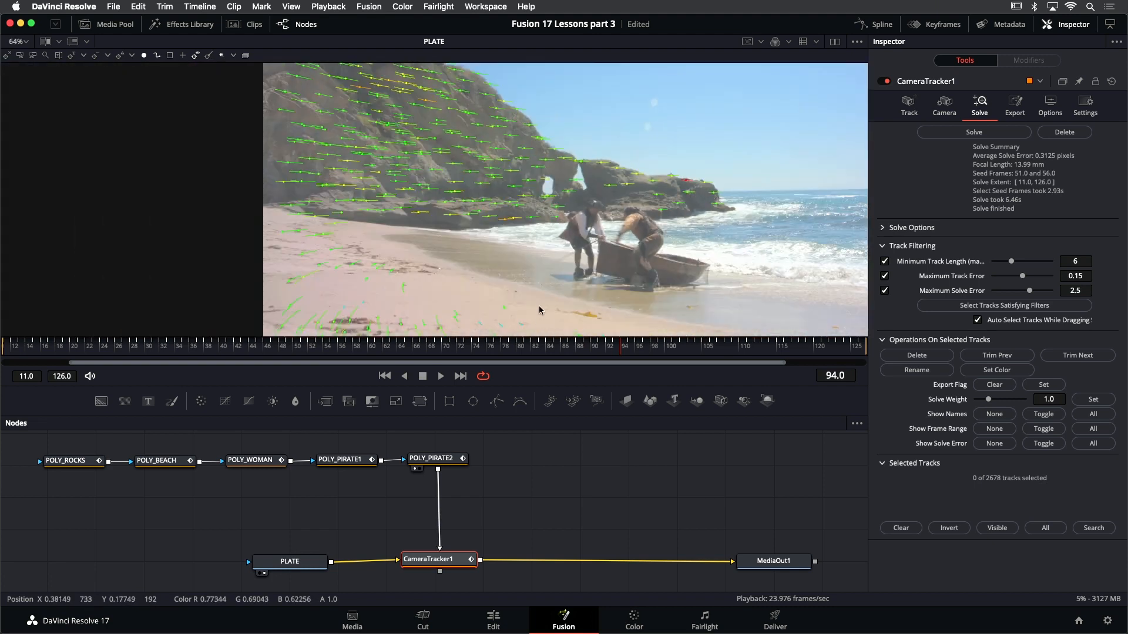
{"action": "key", "text": "shift+z"}
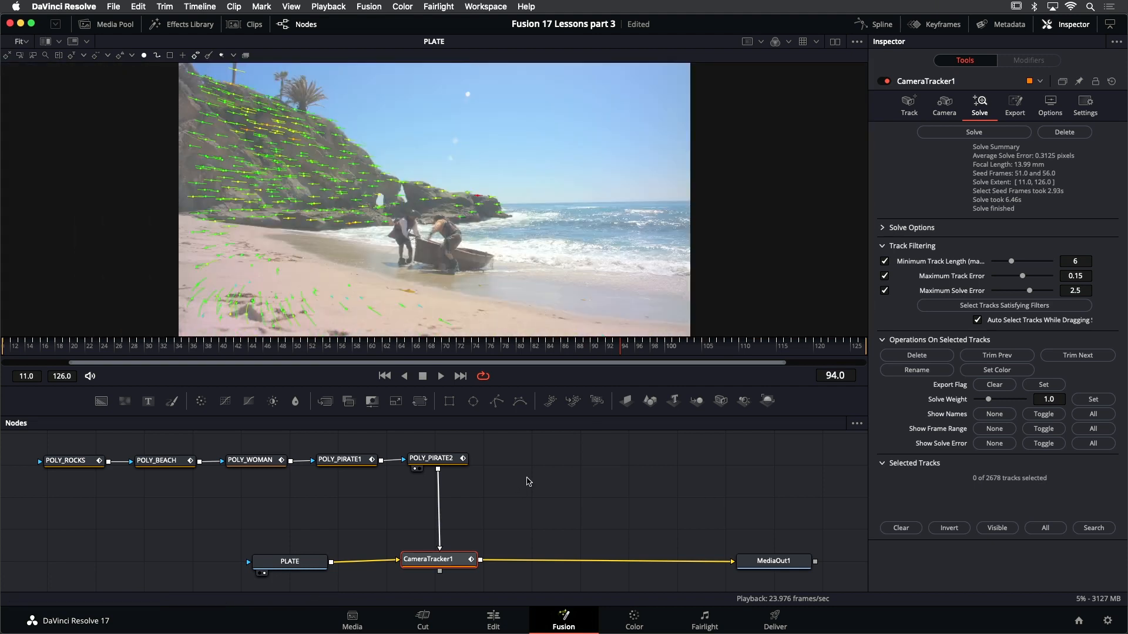
{"action": "key", "text": "super+s"}
{"action": "left_click", "coordinate": [384, 376]}
Set Minimum Track Length to 3, Maximum Track Error to 0.235 and Maximum Solve Error to 3.22, and delete the tracks selected by these filters
{"action": "mouse_move", "coordinate": [429, 197]}
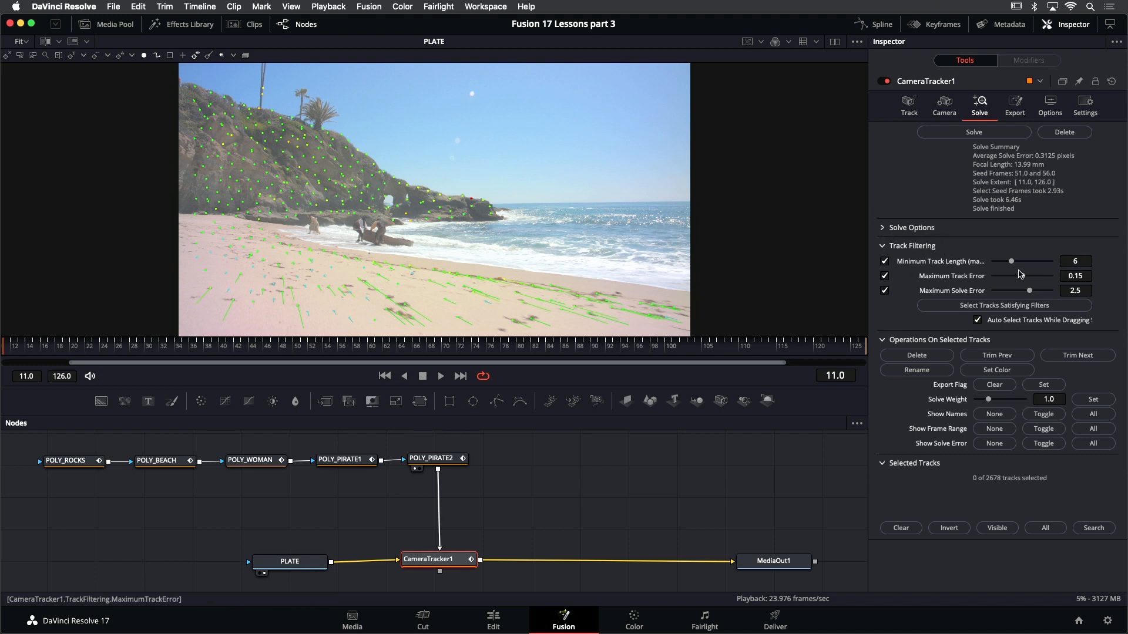
{"action": "left_click_drag", "start_coordinate": [1012, 265], "coordinate": [1040, 292]}
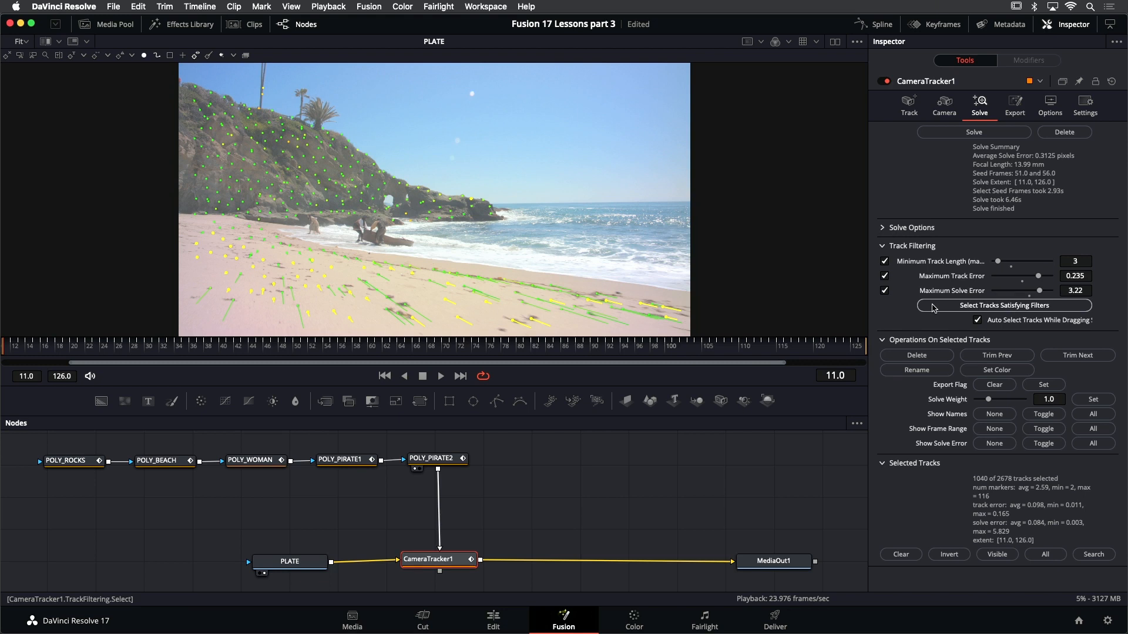
{"action": "left_click", "coordinate": [917, 356]}
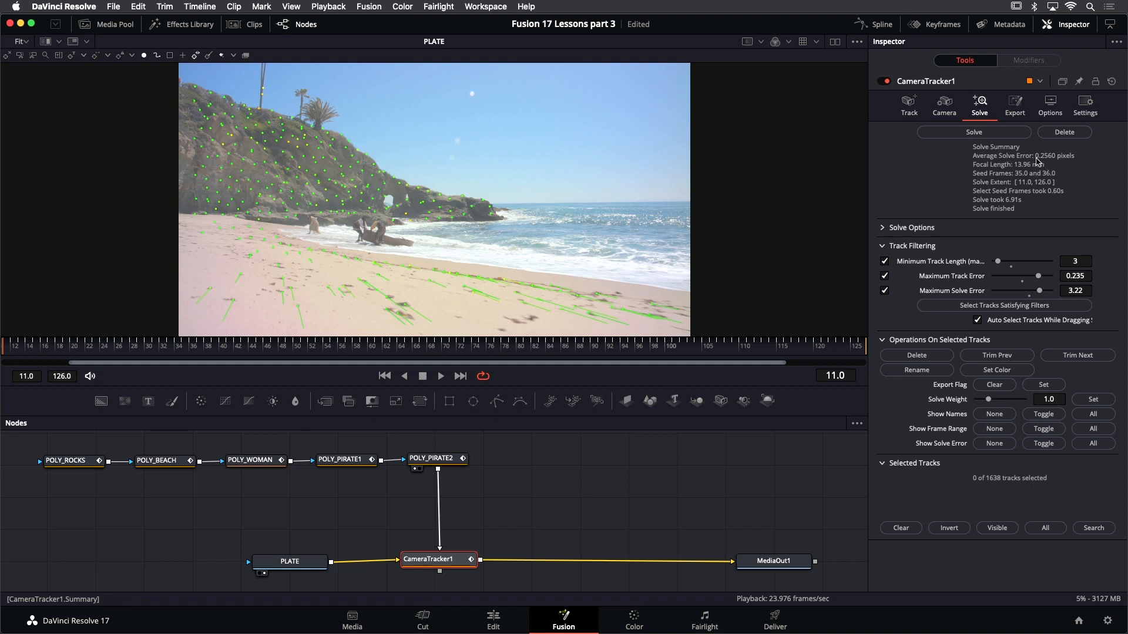
Save the project and set the camera tracker's 3D Scene Transform for export to Unaligned
{"action": "key", "text": "super+s"}
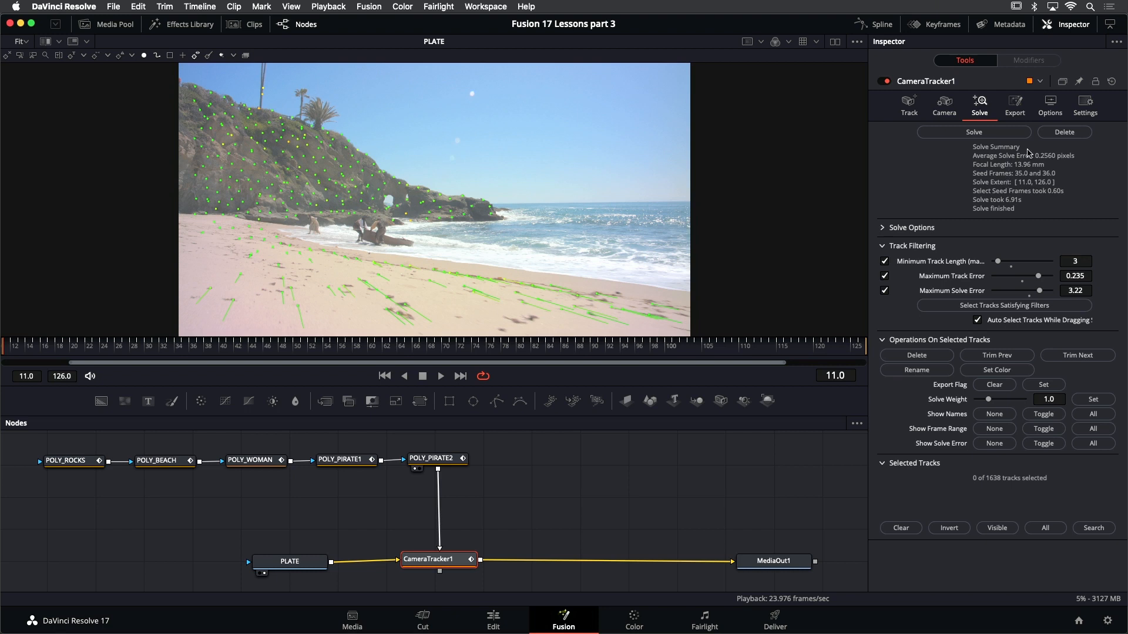
{"action": "left_click", "coordinate": [1019, 109]}
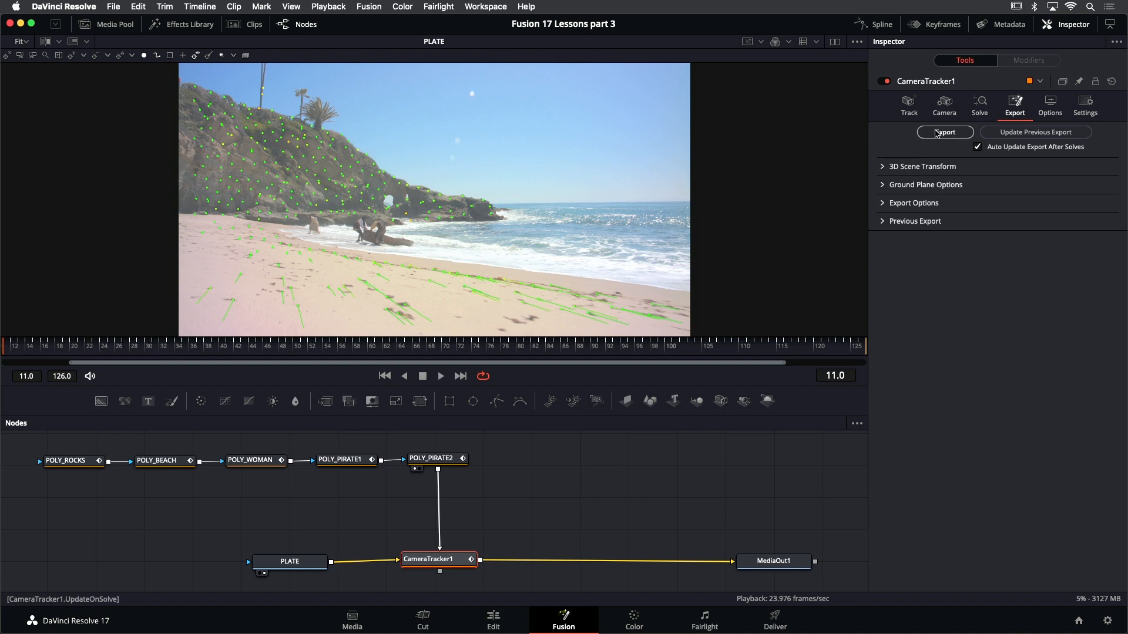
{"action": "left_click", "coordinate": [881, 168]}
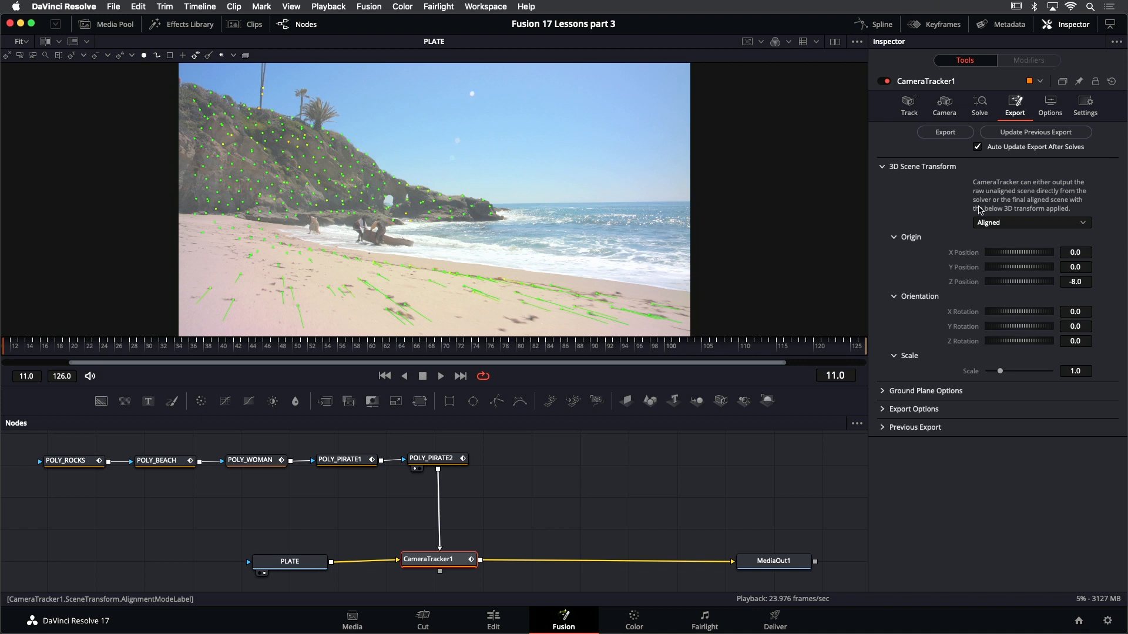
{"action": "left_click", "coordinate": [1023, 224]}
{"action": "left_click", "coordinate": [1016, 238]}
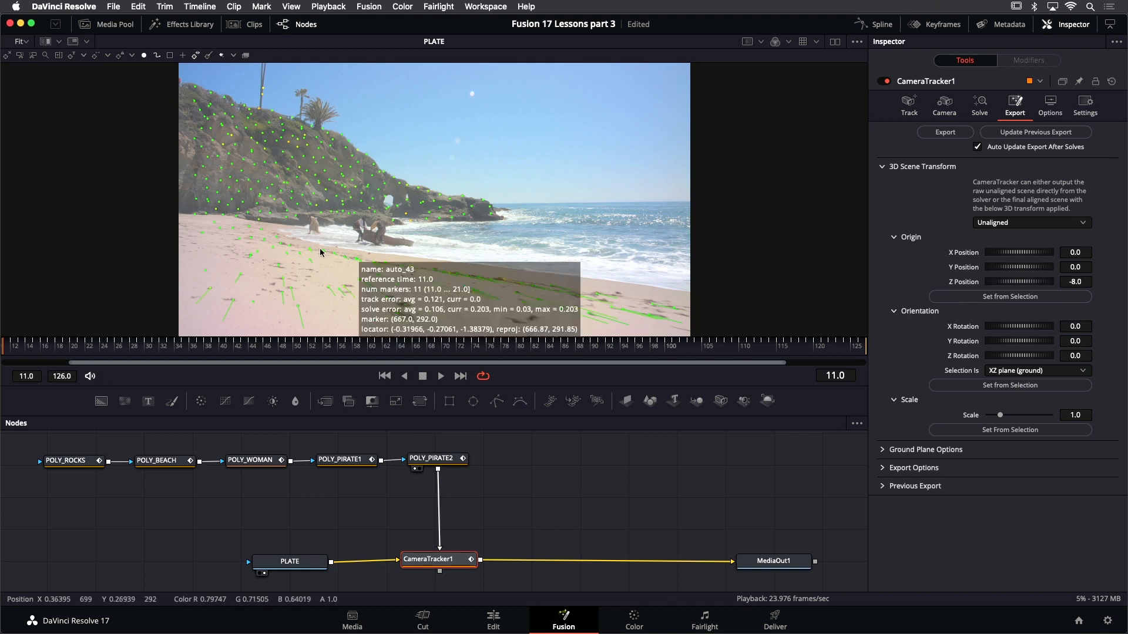
Select the tracks across the foreground sand at frame 11 and set the scene orientation from them as the XZ plane (ground)
{"action": "left_click_drag", "start_coordinate": [287, 257], "coordinate": [461, 313]}
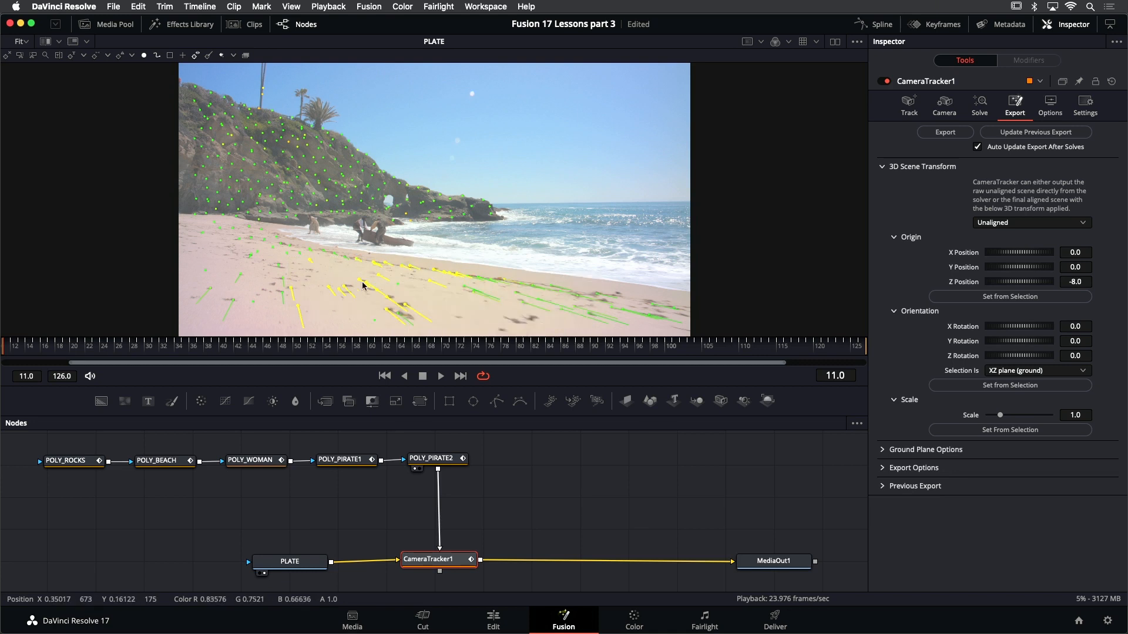
{"action": "left_click", "coordinate": [979, 386]}
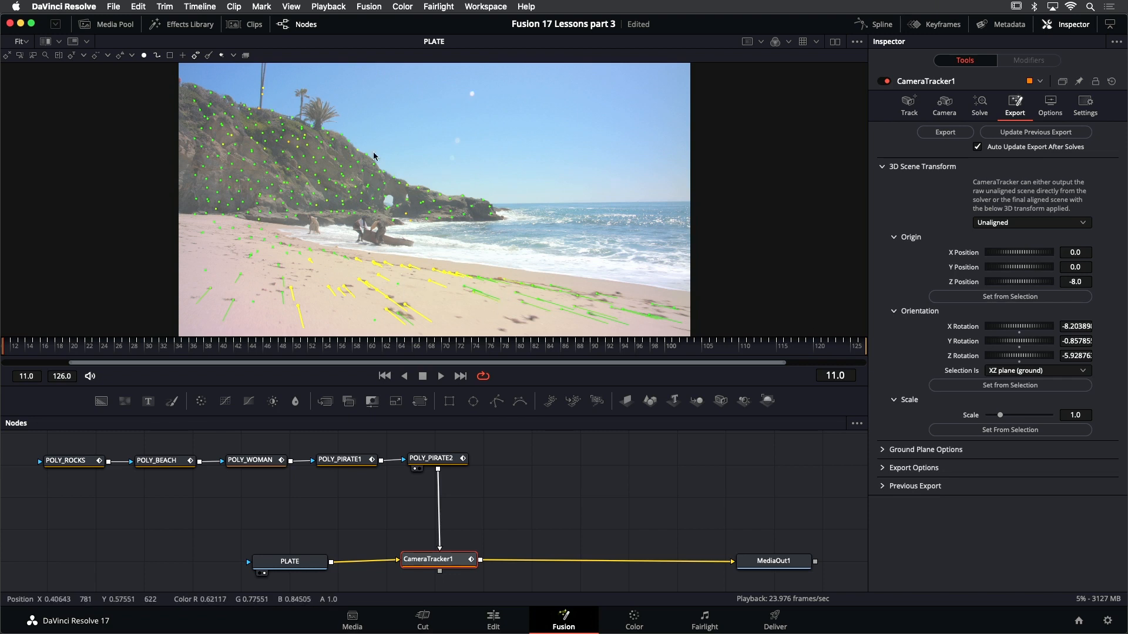
{"action": "mouse_move", "coordinate": [334, 185]}
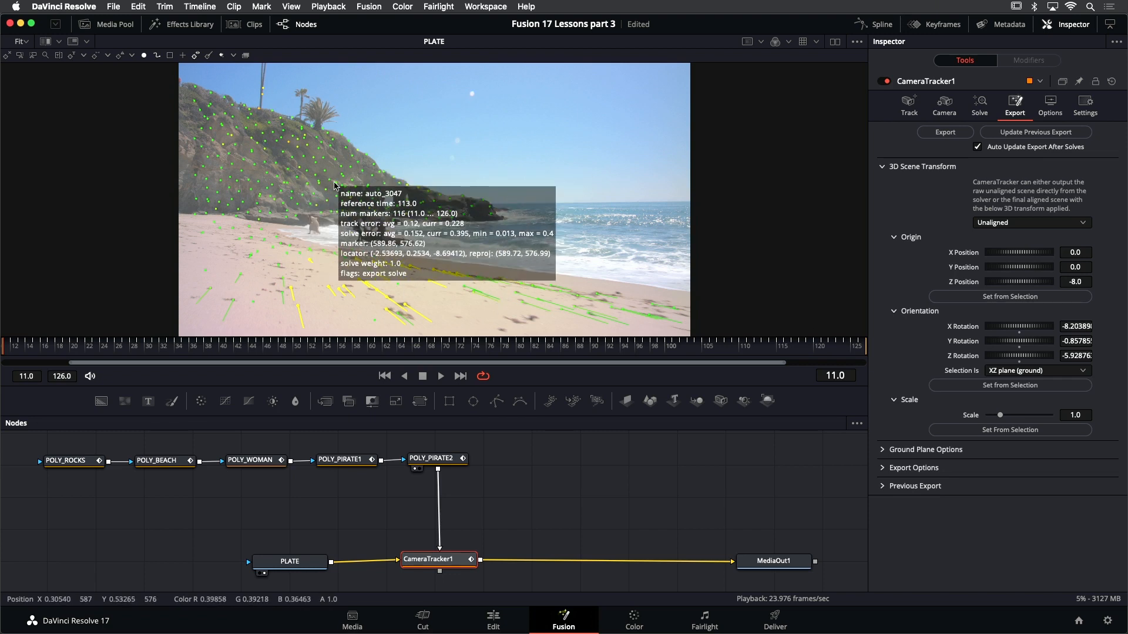
{"action": "left_click", "coordinate": [1057, 370]}
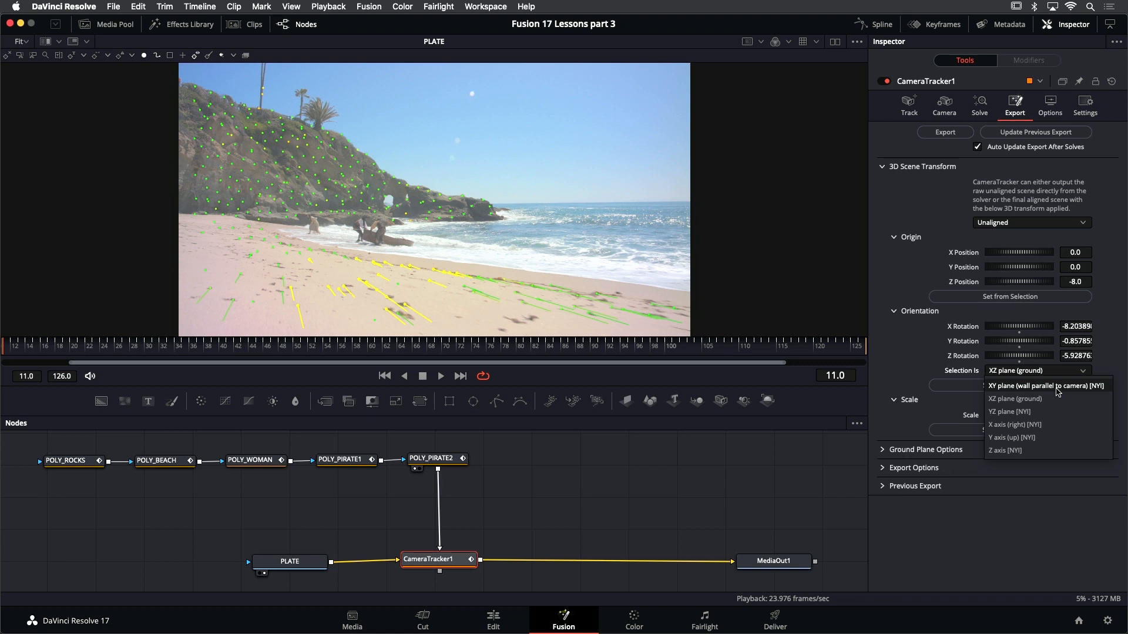
{"action": "left_click", "coordinate": [897, 349]}
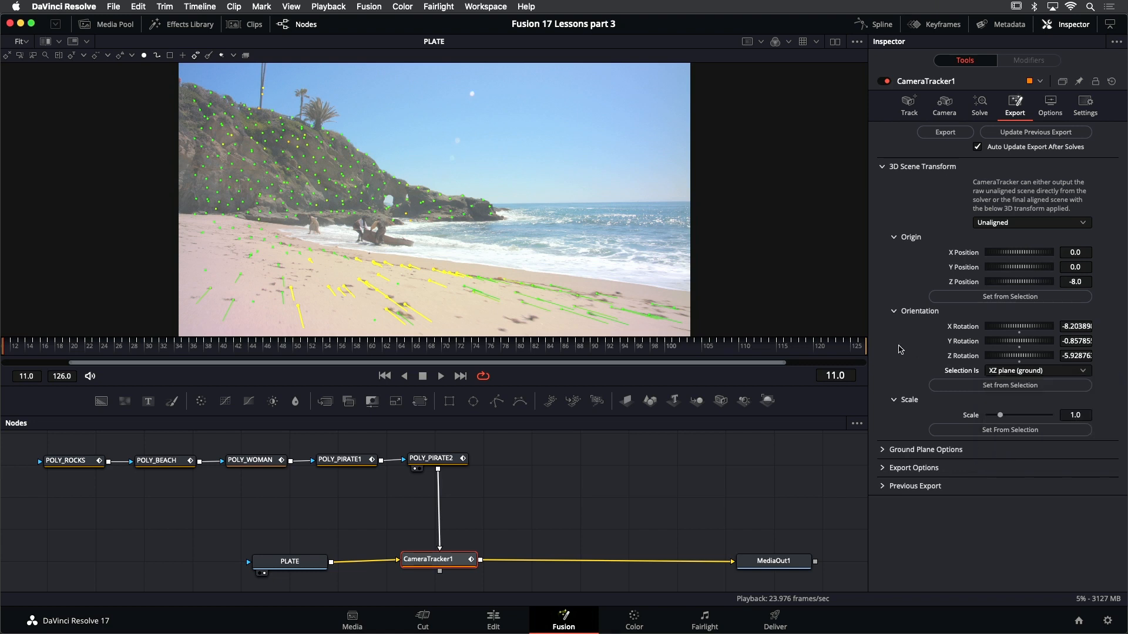
Set the scene origin from the sand tracks beside the running pirates at the last frame, 126, and return to the first frame
{"action": "left_click", "coordinate": [460, 376]}
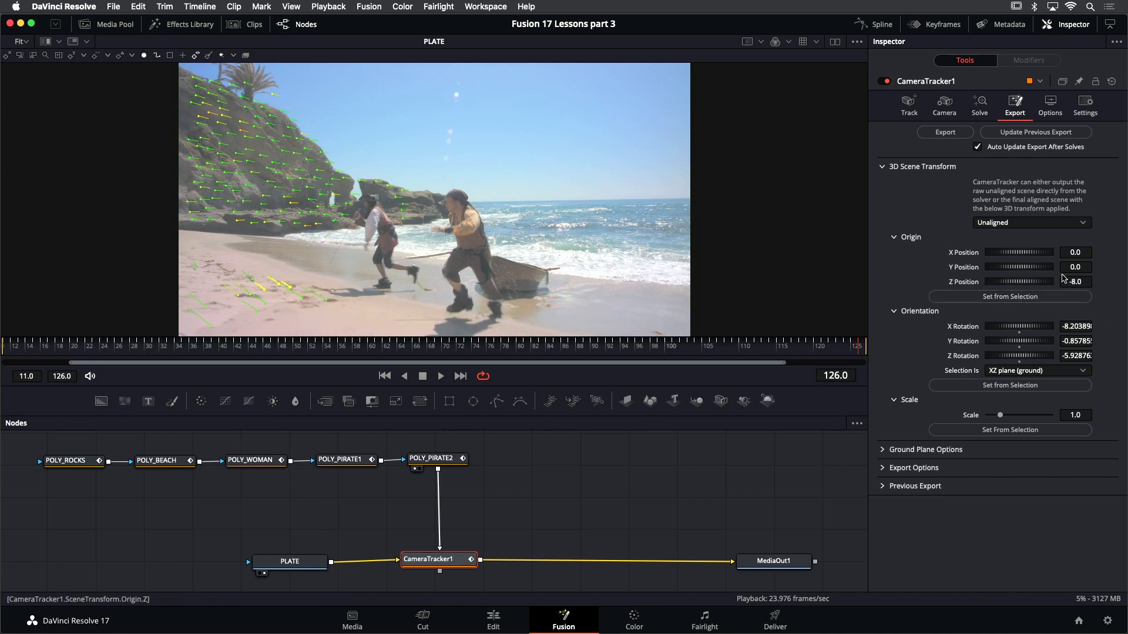
{"action": "left_click", "coordinate": [1048, 296]}
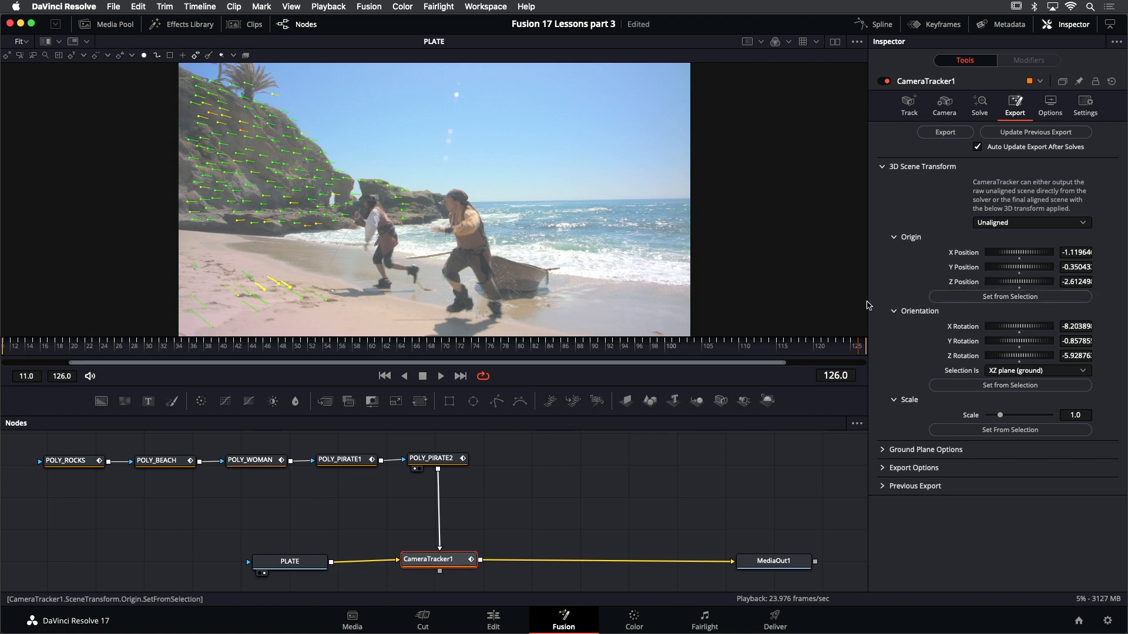
{"action": "left_click", "coordinate": [384, 376]}
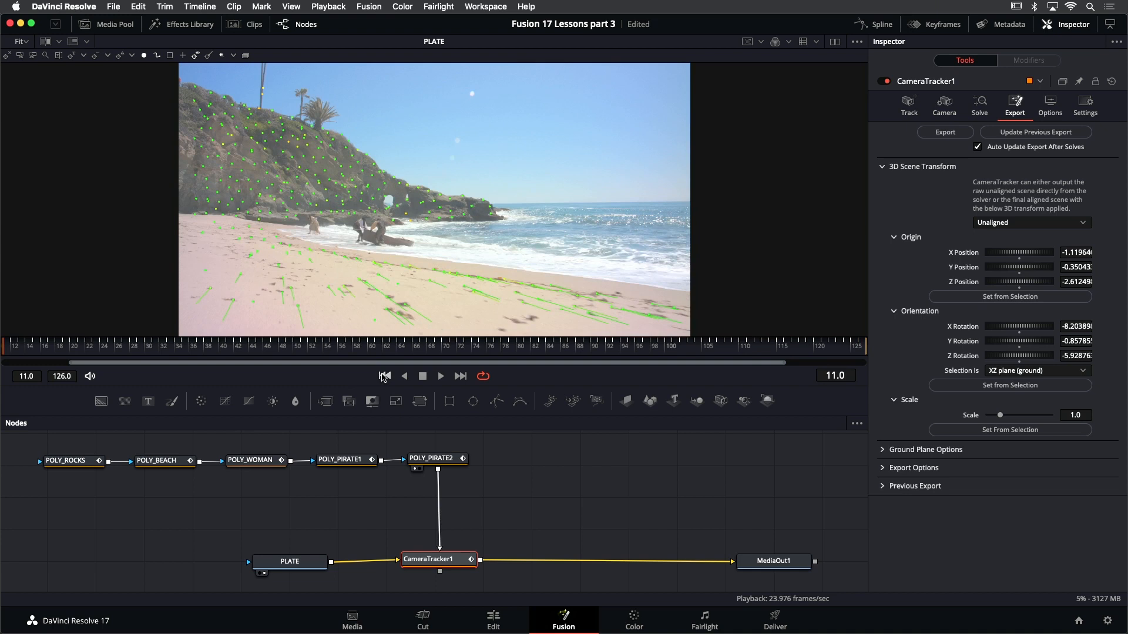
Save the project, export the solved CameraTracker1 scene, and place the exported 3D nodes below the PLATE and CameraTracker1 nodes
{"action": "key", "text": "super+s"}
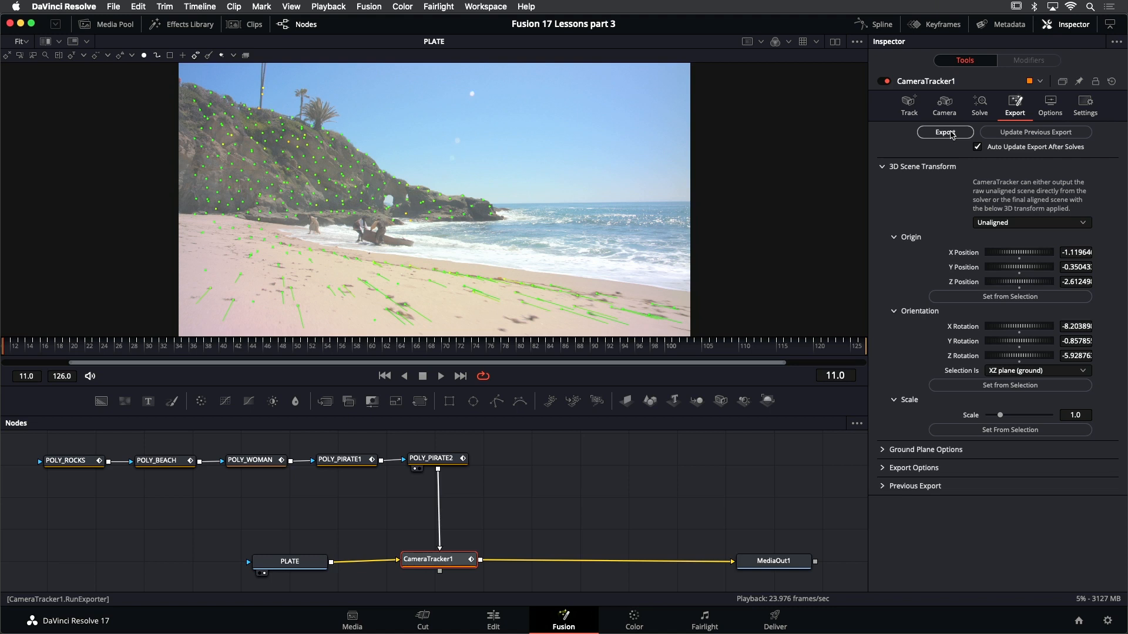
{"action": "left_click", "coordinate": [945, 132]}
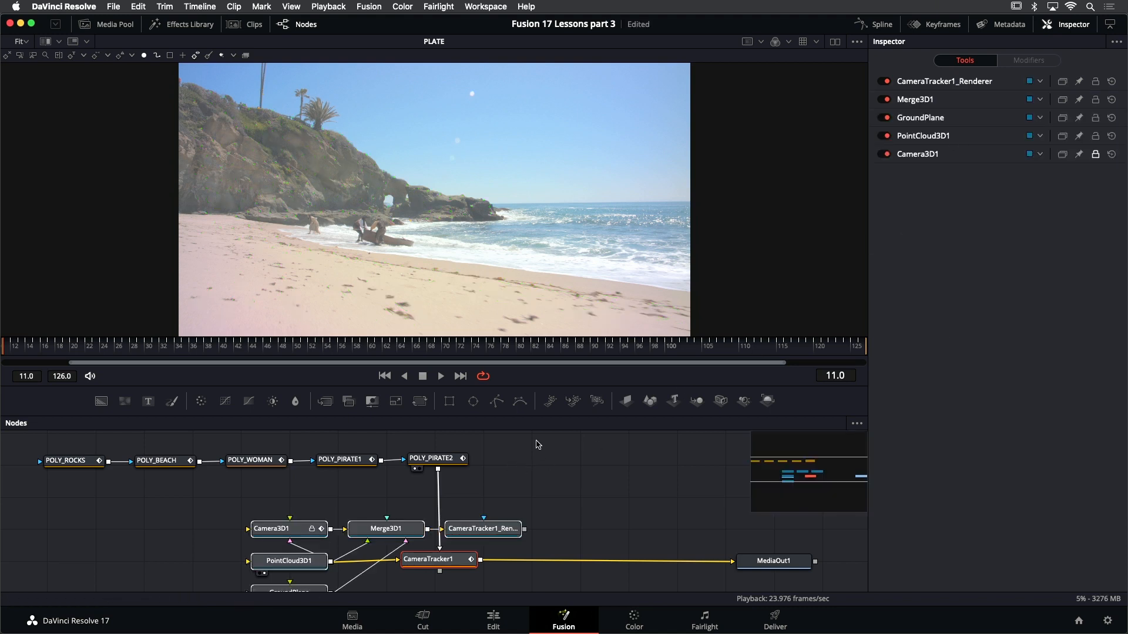
{"action": "scroll", "coordinate": [536, 459], "scroll_direction": "down", "scroll_amount": 4}
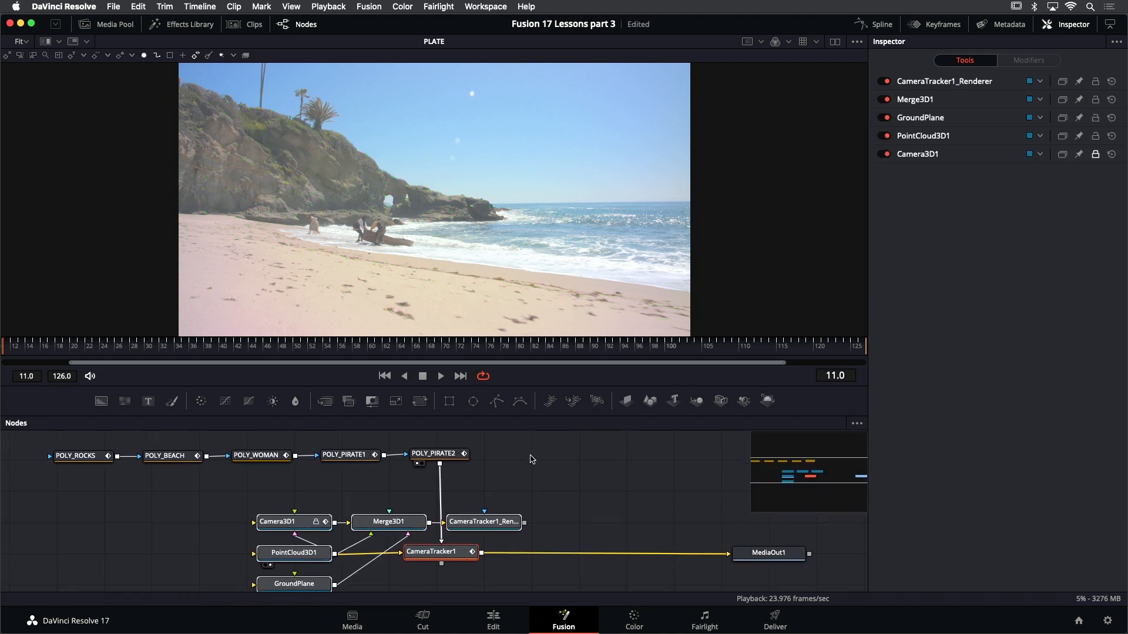
{"action": "scroll", "coordinate": [576, 478], "scroll_direction": "down", "scroll_amount": 3}
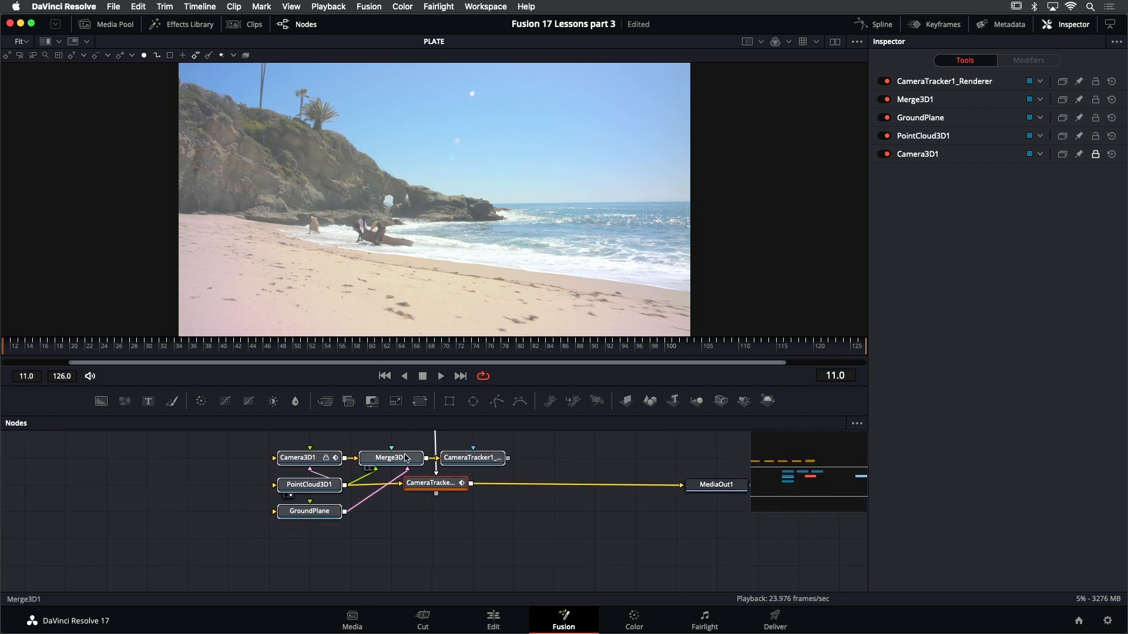
{"action": "left_click_drag", "start_coordinate": [405, 457], "coordinate": [434, 485]}
{"action": "scroll", "coordinate": [422, 452], "scroll_direction": "down", "scroll_amount": 2}
{"action": "left_click_drag", "start_coordinate": [415, 478], "coordinate": [446, 477]}
{"action": "left_click", "coordinate": [475, 520]}
{"action": "scroll", "coordinate": [398, 470], "scroll_direction": "up", "scroll_amount": 3}
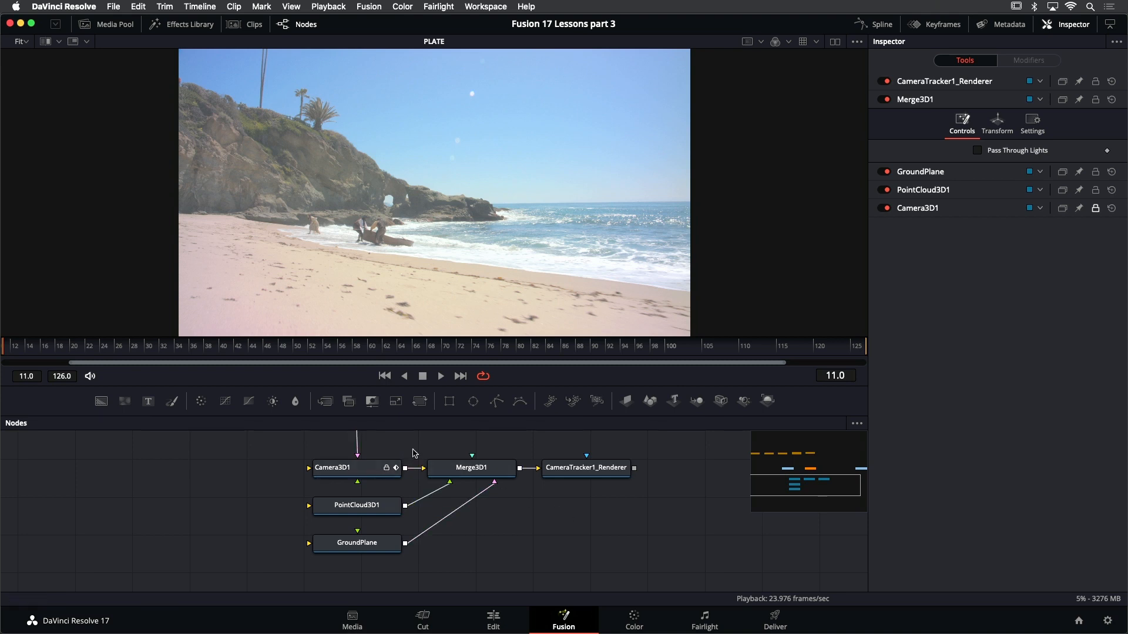
Review the settings of the exported Camera3D1, PointCloud3D1, GroundPlane and CameraTracker1_Renderer nodes
{"action": "left_click", "coordinate": [375, 470]}
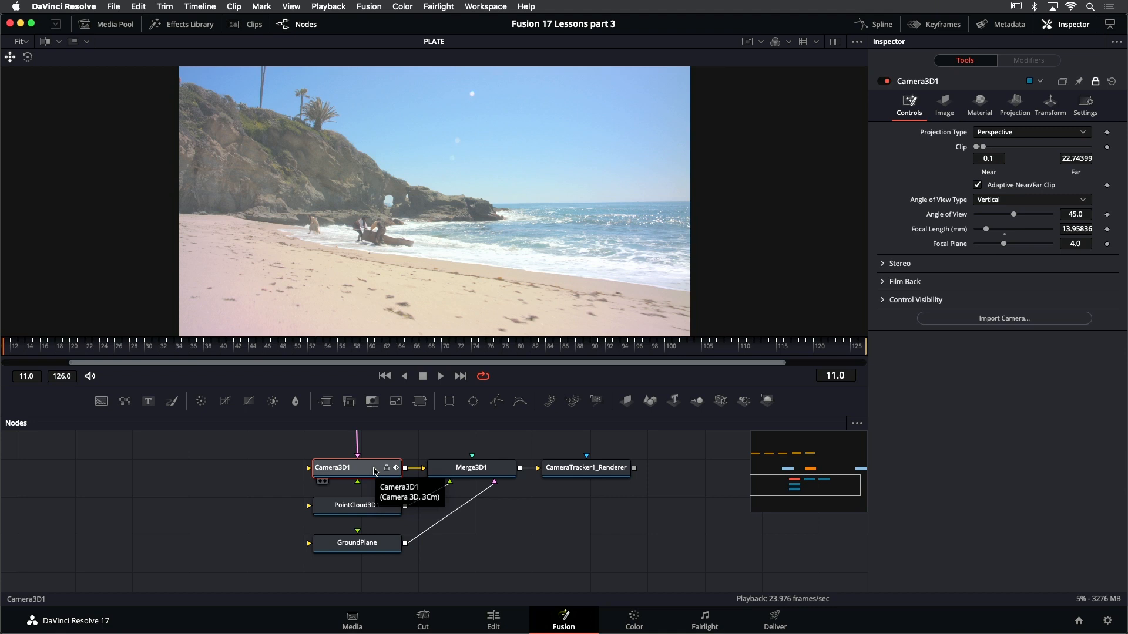
{"action": "left_click", "coordinate": [365, 511]}
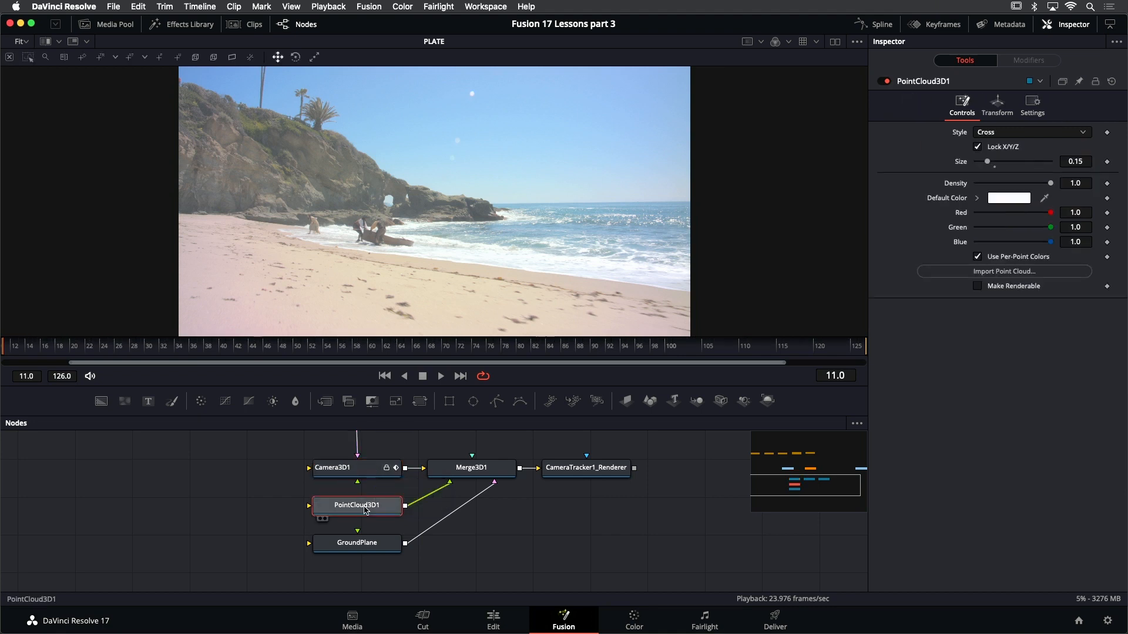
{"action": "left_click", "coordinate": [357, 548]}
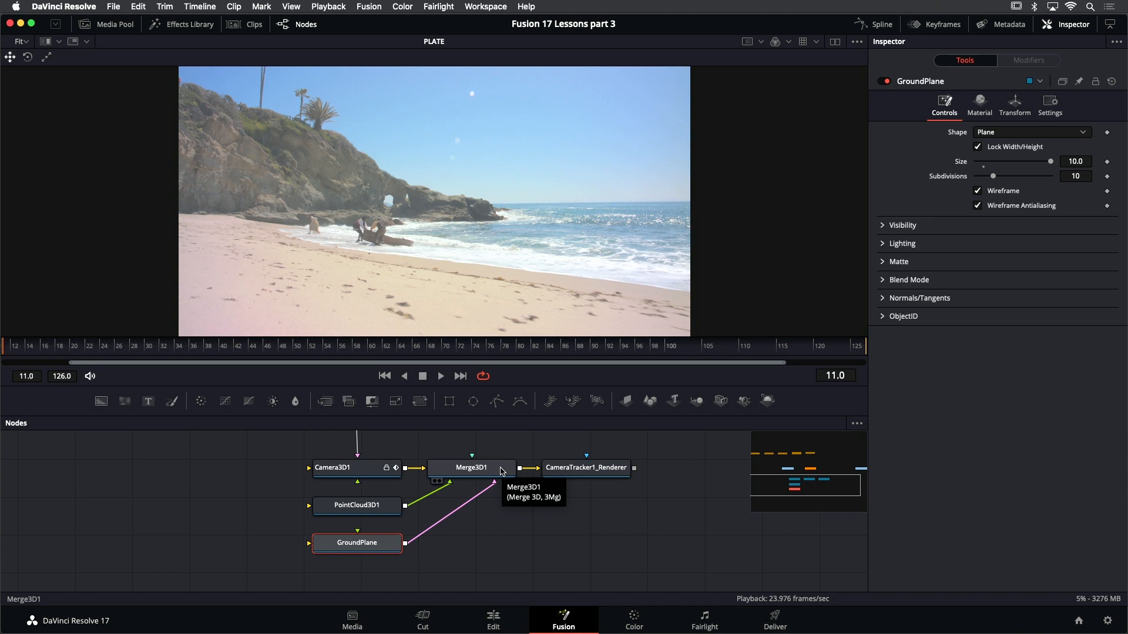
{"action": "left_click", "coordinate": [595, 475]}
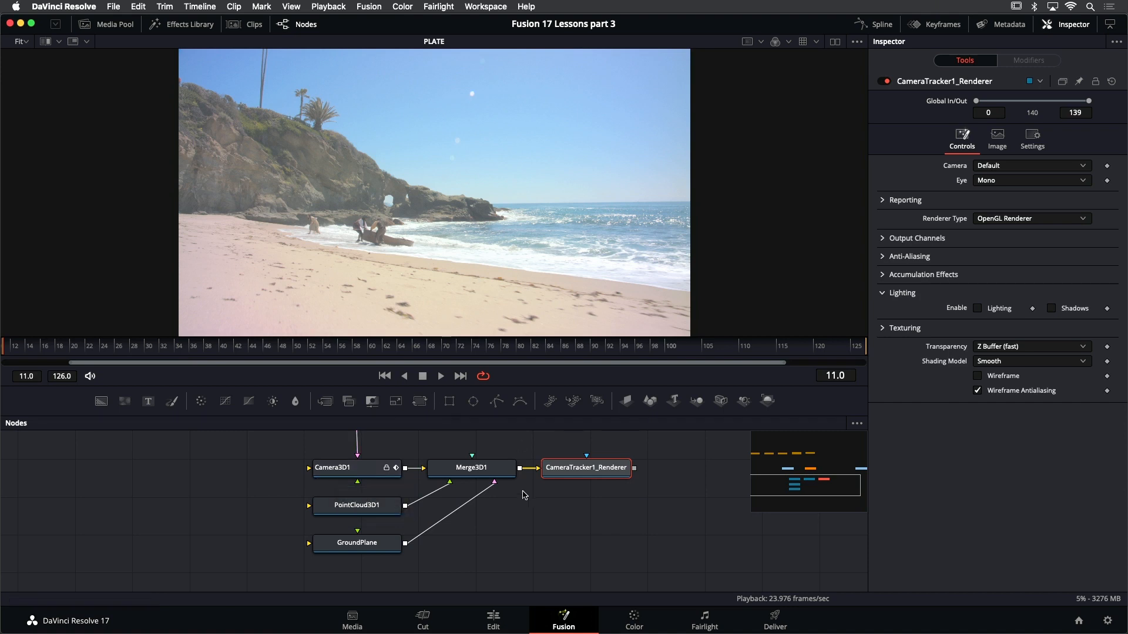
Show Merge3D1 in the viewer and examine the point cloud, ground plane and camera from several angles
{"action": "left_click", "coordinate": [491, 473]}
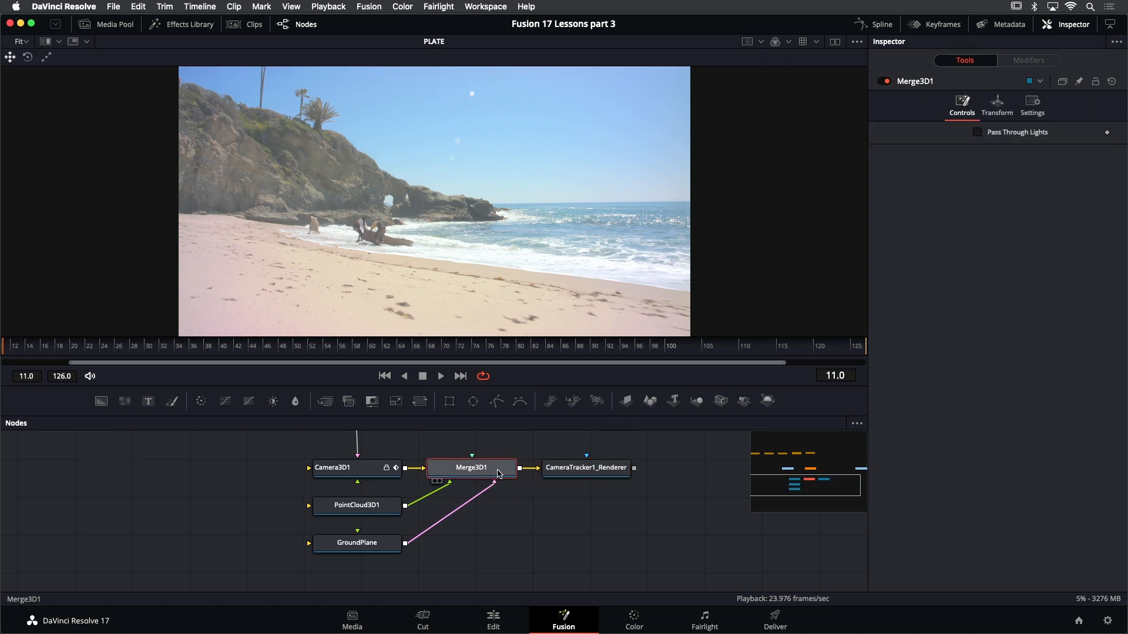
{"action": "key", "text": "1"}
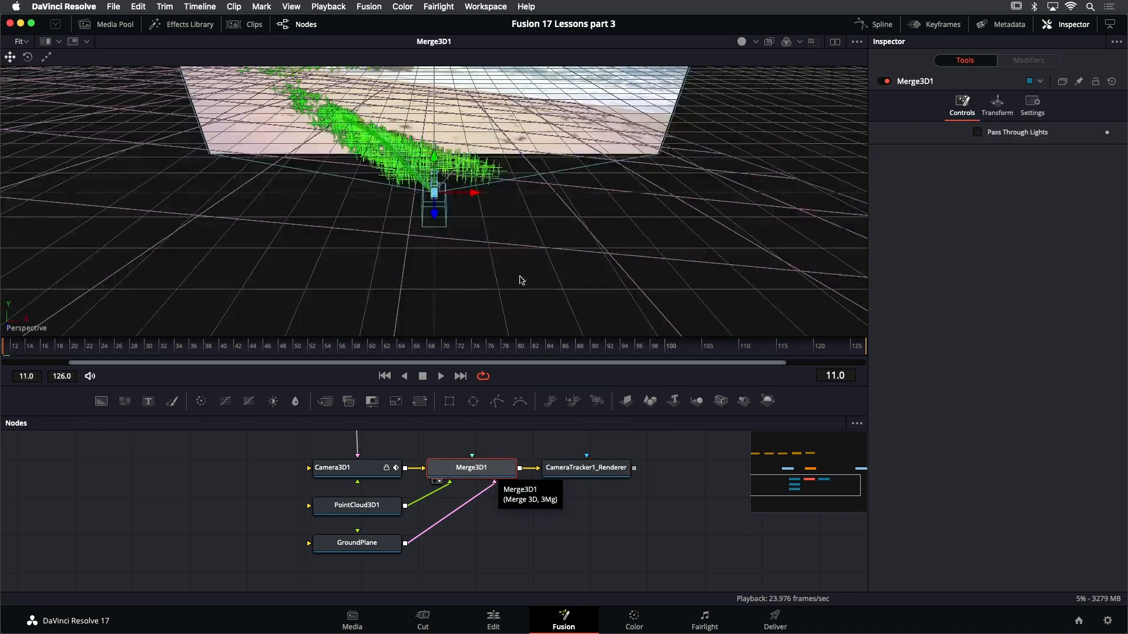
{"action": "scroll", "coordinate": [490, 245], "scroll_direction": "down", "scroll_amount": 10}
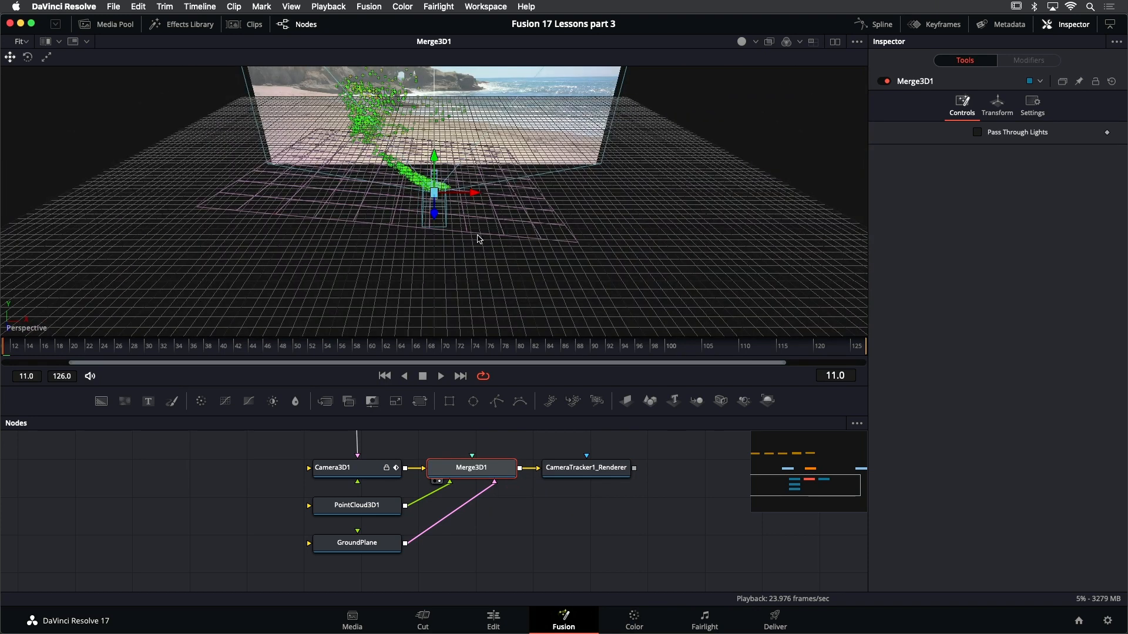
{"action": "left_click_drag", "start_coordinate": [468, 240], "coordinate": [488, 192]}
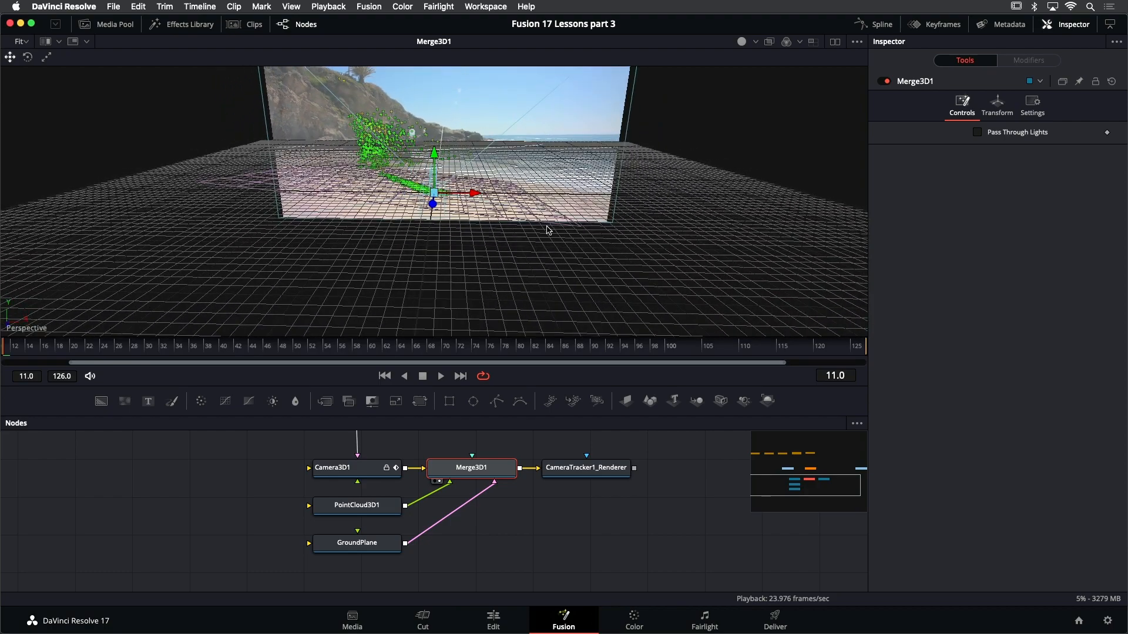
{"action": "left_click_drag", "start_coordinate": [547, 230], "coordinate": [461, 187]}
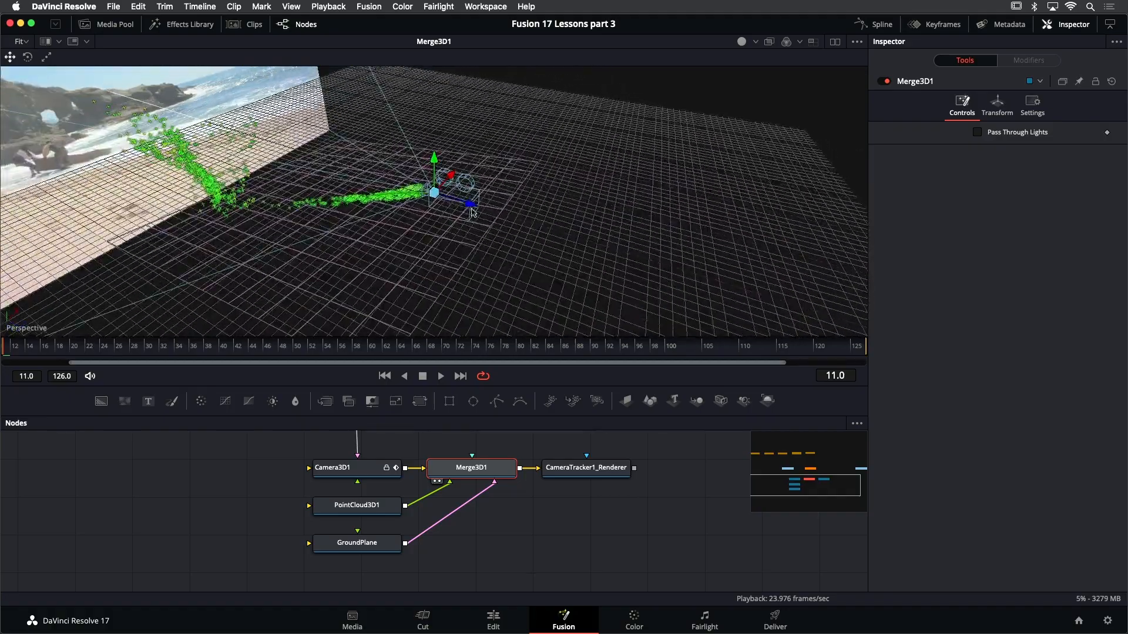
{"action": "left_click_drag", "start_coordinate": [516, 209], "coordinate": [392, 183]}
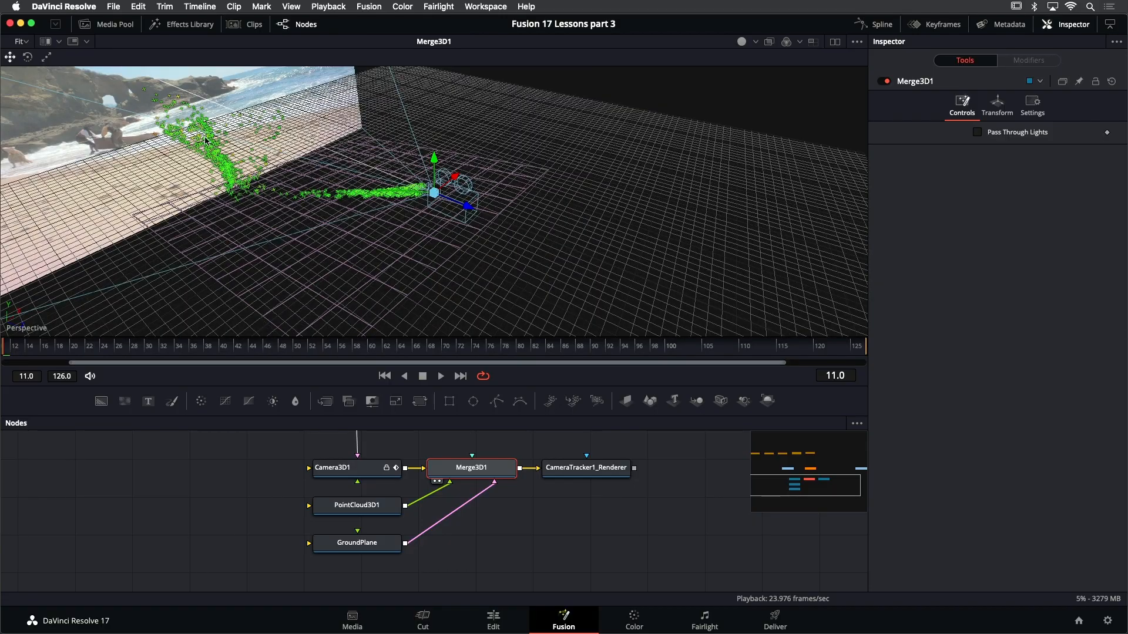
{"action": "left_click_drag", "start_coordinate": [376, 197], "coordinate": [510, 172]}
Play the tracked camera motion in the 3D scene, return to the first frame, and view the scene from the other side
{"action": "key", "text": "space"}
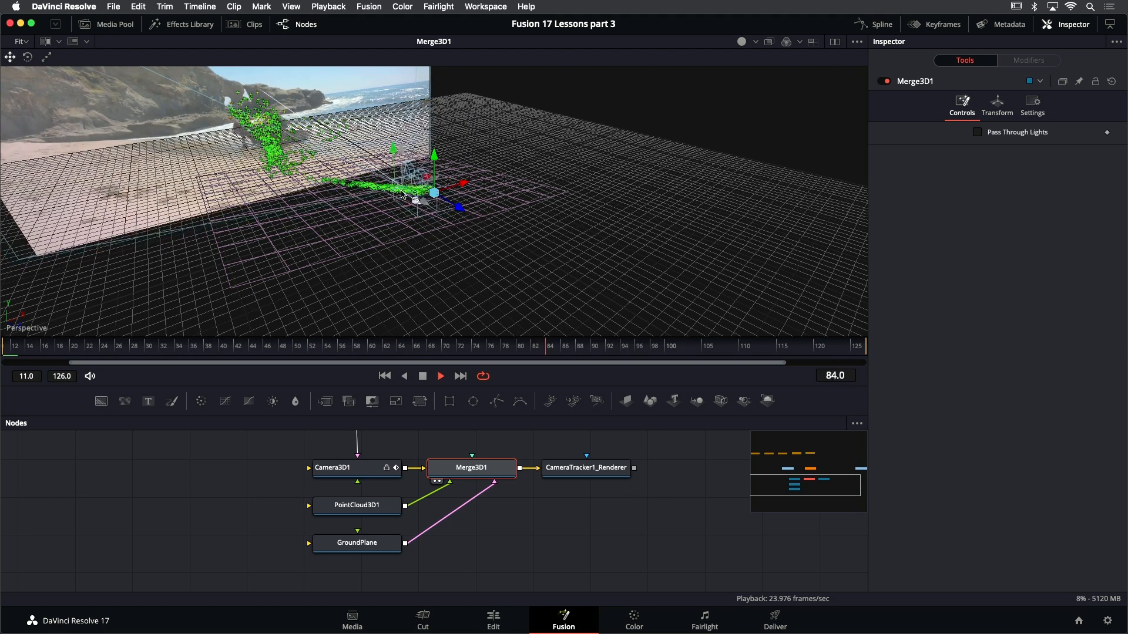
{"action": "left_click", "coordinate": [421, 376]}
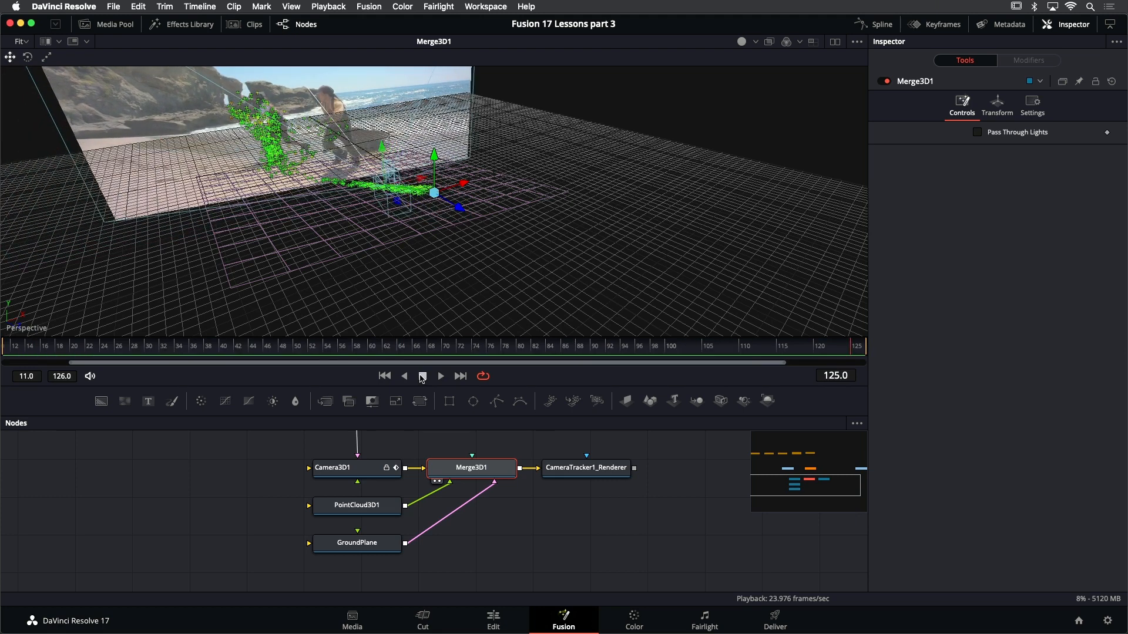
{"action": "left_click", "coordinate": [384, 376]}
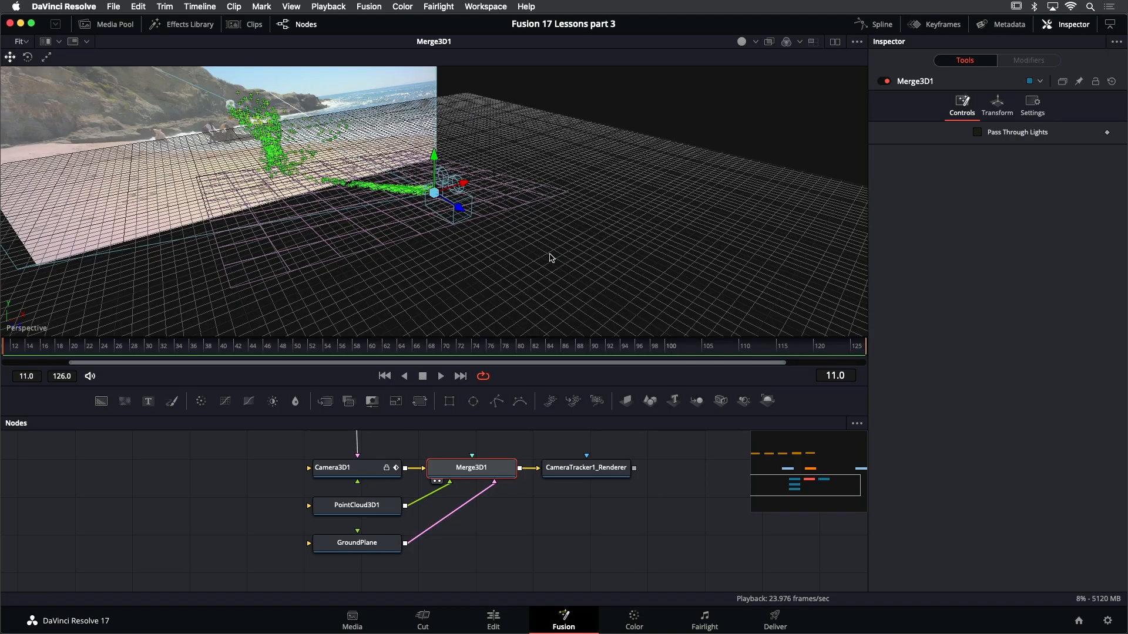
{"action": "left_click_drag", "start_coordinate": [550, 257], "coordinate": [363, 287]}
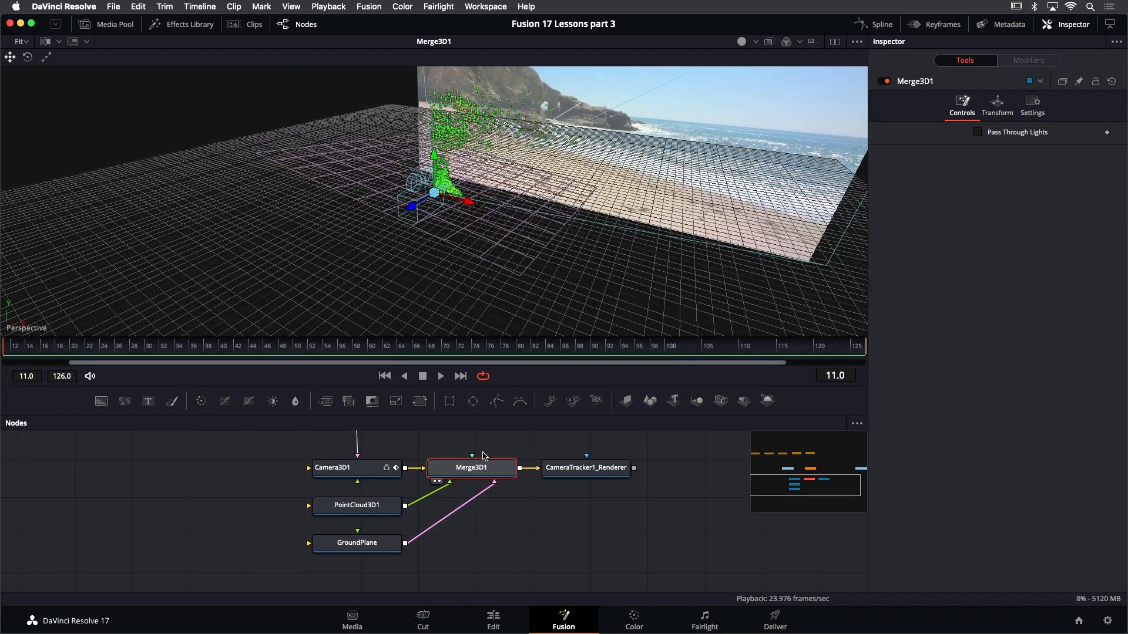
Show the PLATE node in the viewer
{"action": "scroll", "coordinate": [495, 464], "scroll_direction": "up", "scroll_amount": 3}
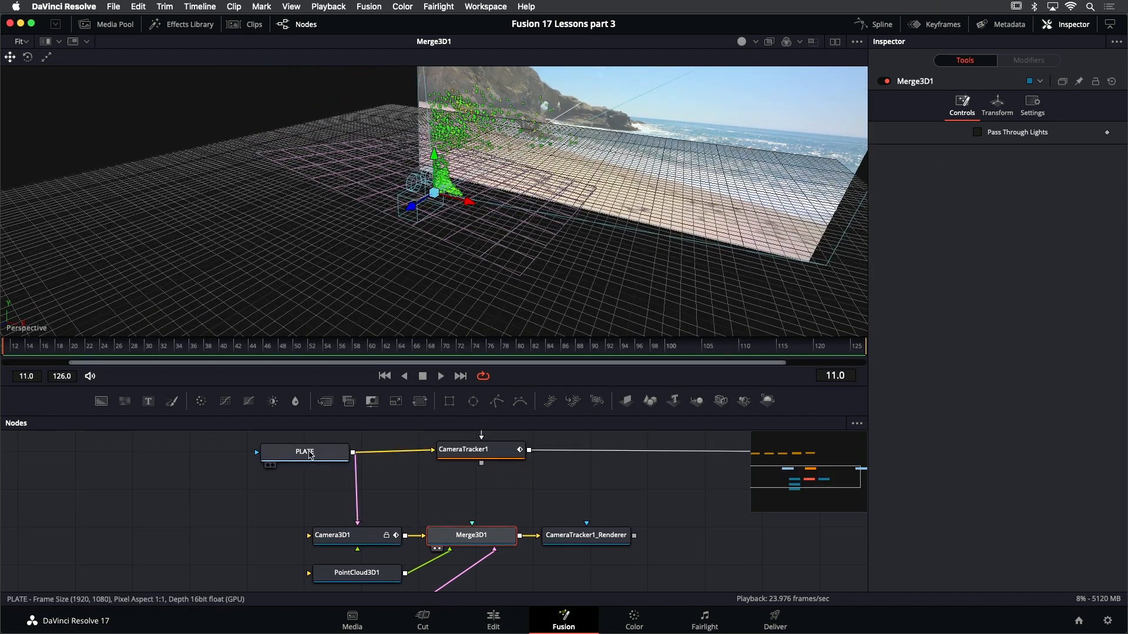
{"action": "left_click", "coordinate": [310, 455]}
{"action": "key", "text": "1"}
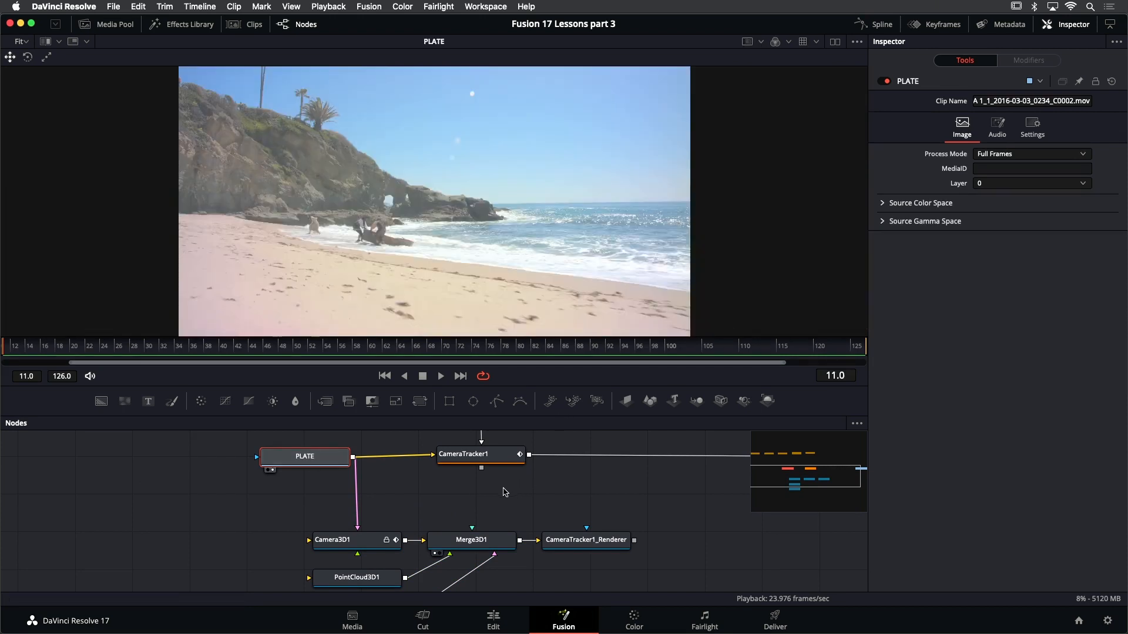
Move CameraTracker1 up off the main line and connect PLATE directly to MediaOut1
{"action": "scroll", "coordinate": [474, 502], "scroll_direction": "down", "scroll_amount": 5}
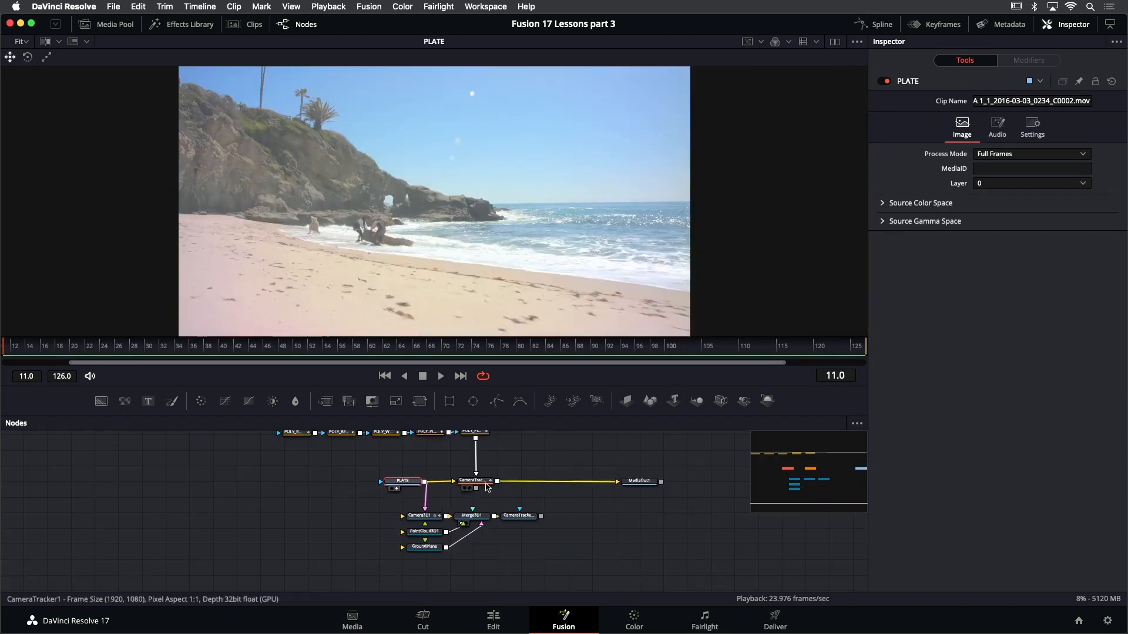
{"action": "left_click_drag", "start_coordinate": [495, 467], "coordinate": [458, 489]}
{"action": "left_click", "coordinate": [459, 489]}
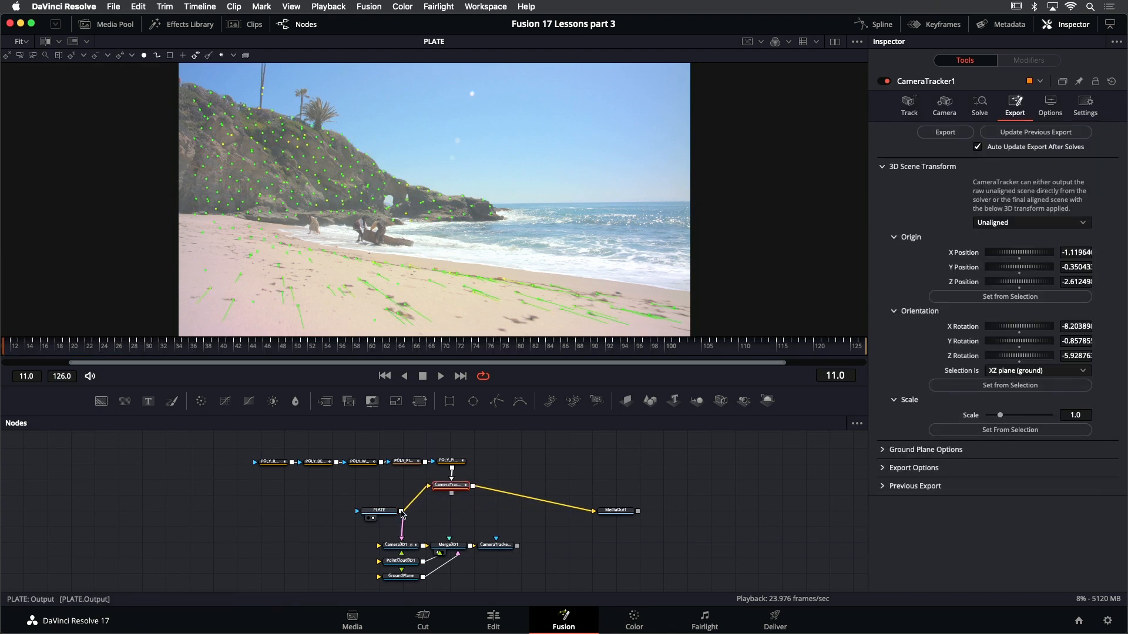
{"action": "left_click_drag", "start_coordinate": [402, 512], "coordinate": [595, 513]}
Move the polygon mask nodes together with CameraTracker1 well above PLATE, deselect them, and save the project
{"action": "scroll", "coordinate": [364, 458], "scroll_direction": "left", "scroll_amount": 3}
{"action": "left_click_drag", "start_coordinate": [279, 445], "coordinate": [472, 459]}
{"action": "scroll", "coordinate": [472, 462], "scroll_direction": "up", "scroll_amount": 3}
{"action": "left_click_drag", "start_coordinate": [472, 529], "coordinate": [492, 513]}
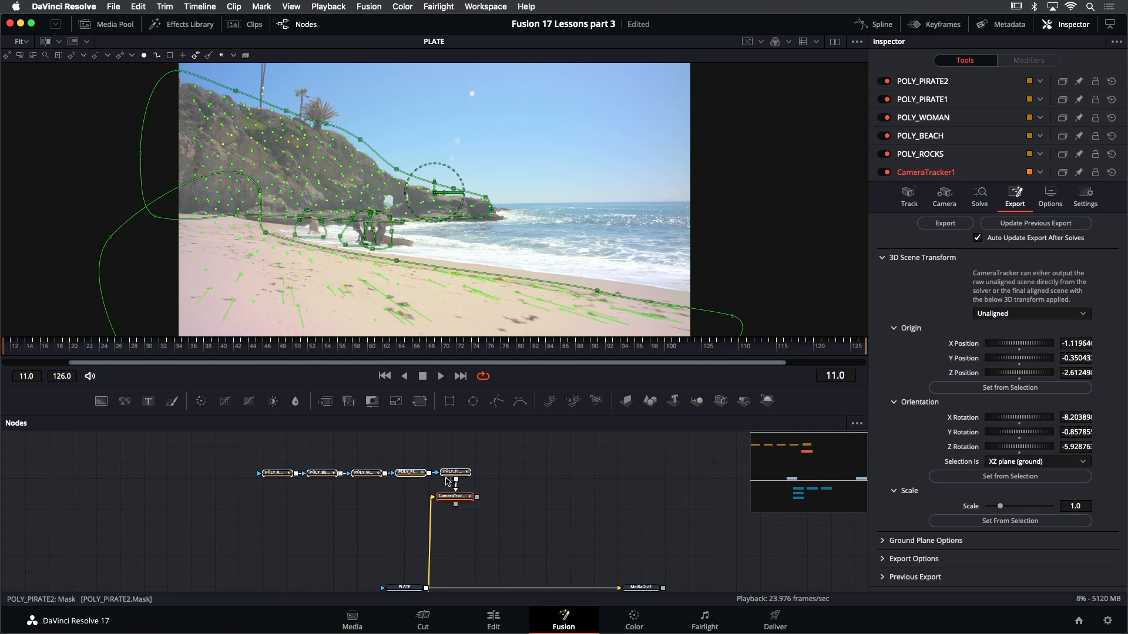
{"action": "left_click", "coordinate": [499, 513]}
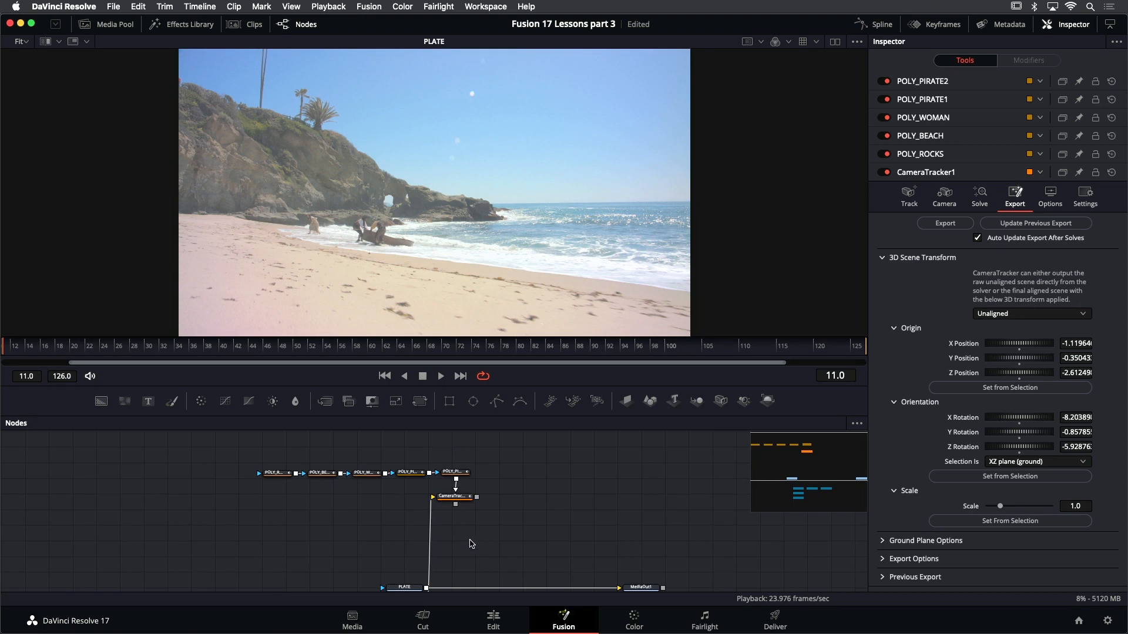
{"action": "scroll", "coordinate": [480, 532], "scroll_direction": "down", "scroll_amount": 5}
{"action": "scroll", "coordinate": [480, 532], "scroll_direction": "up", "scroll_amount": 5}
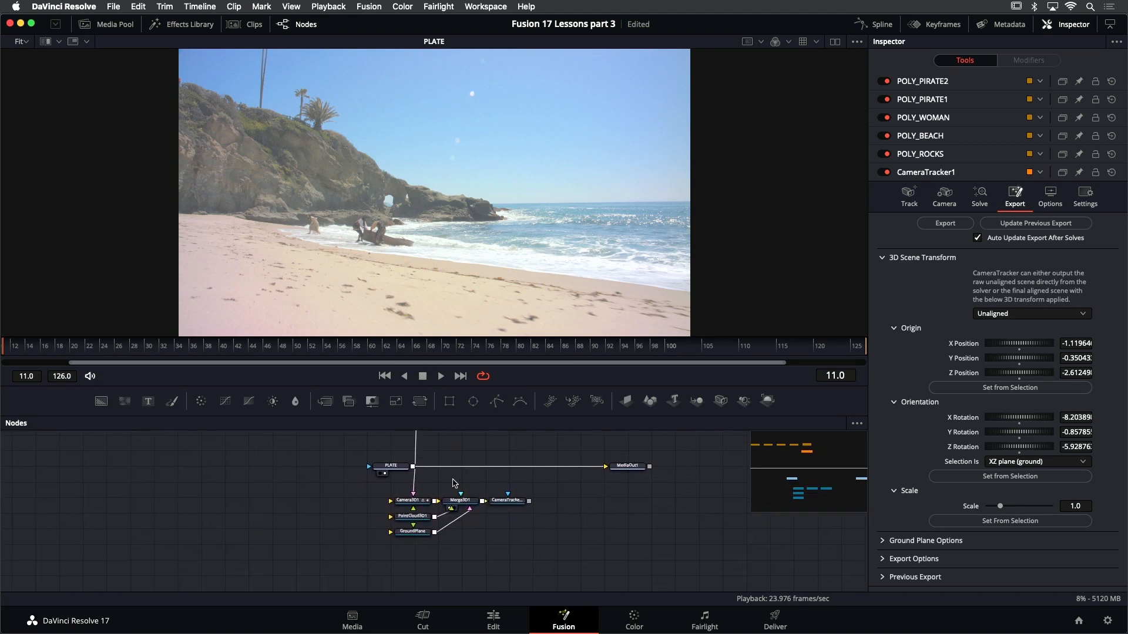
{"action": "key", "text": "super+s"}
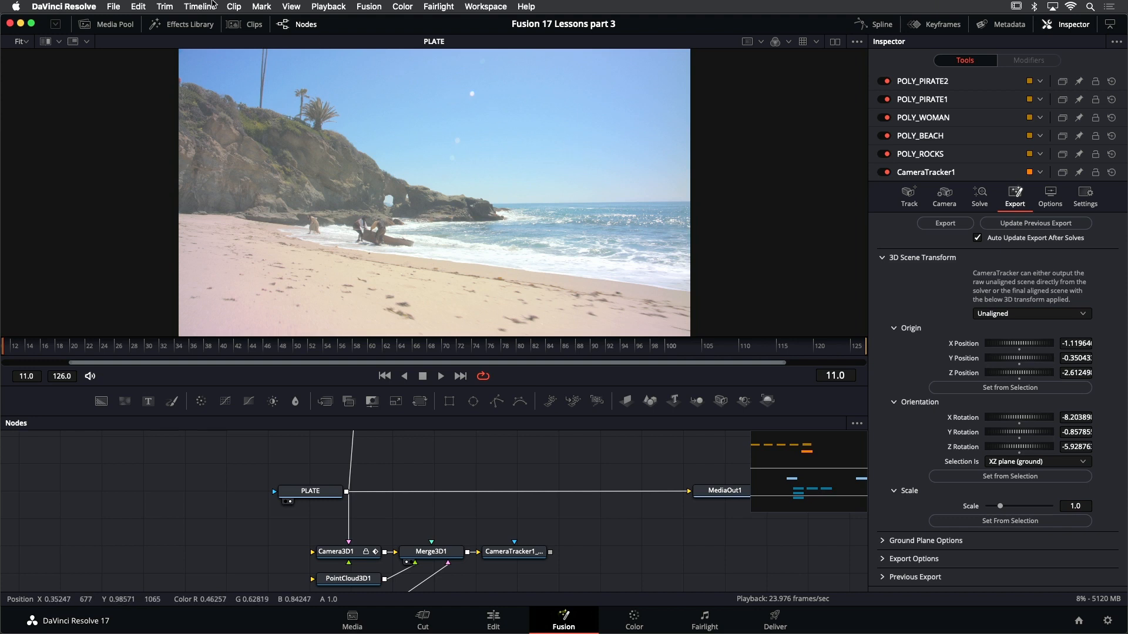
Add PirateShip.png from the 3D tracking bin to the node graph and show it in the viewer
{"action": "left_click", "coordinate": [115, 24]}
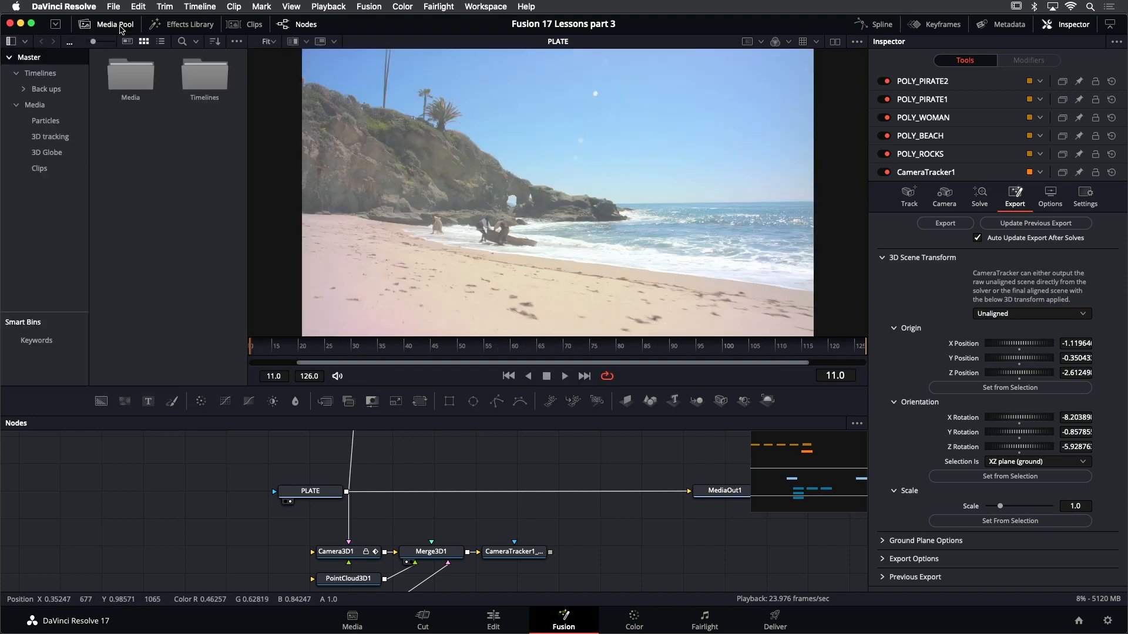
{"action": "left_click", "coordinate": [58, 137]}
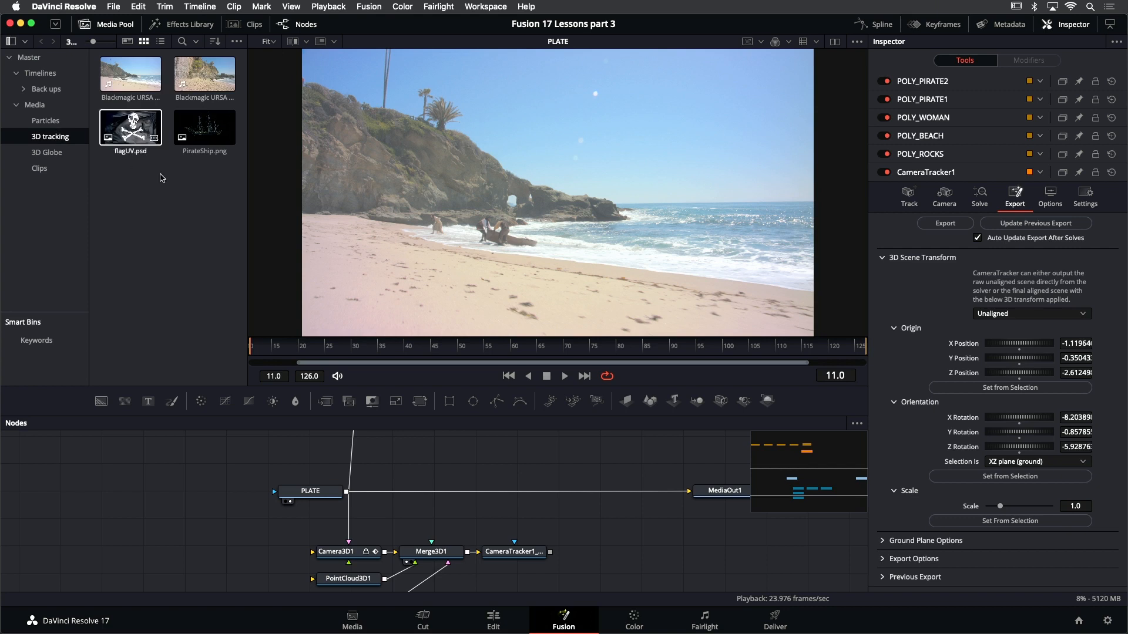
{"action": "left_click_drag", "start_coordinate": [194, 131], "coordinate": [485, 459]}
{"action": "left_click", "coordinate": [109, 23]}
{"action": "key", "text": "2"}
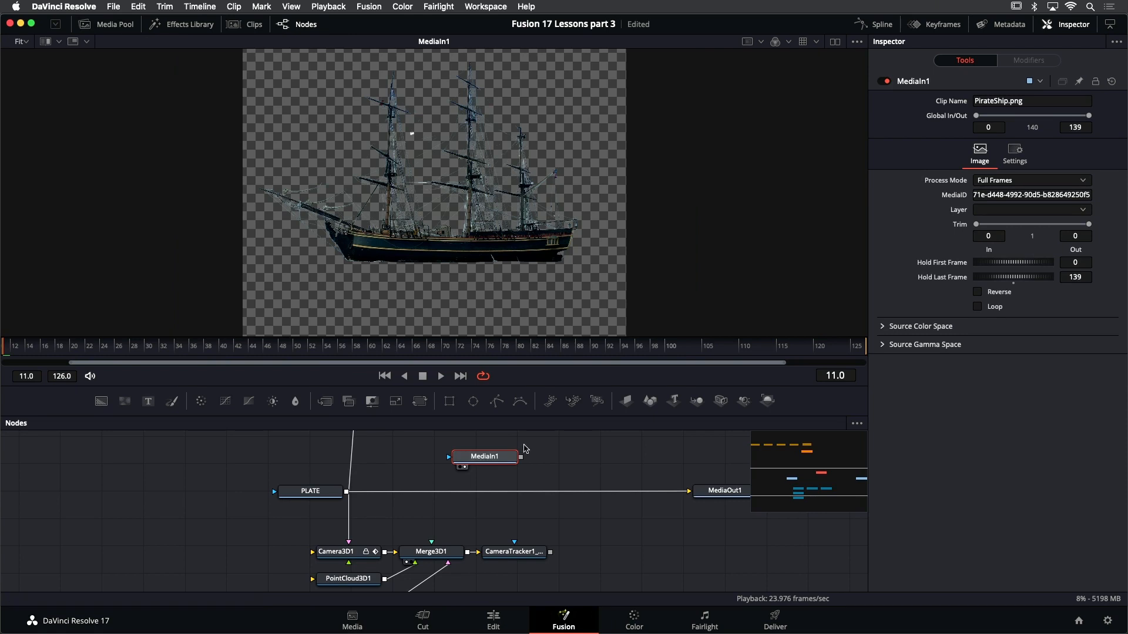
Rename the pirate ship's media node to SHIP and save the project
{"action": "right_click", "coordinate": [916, 81]}
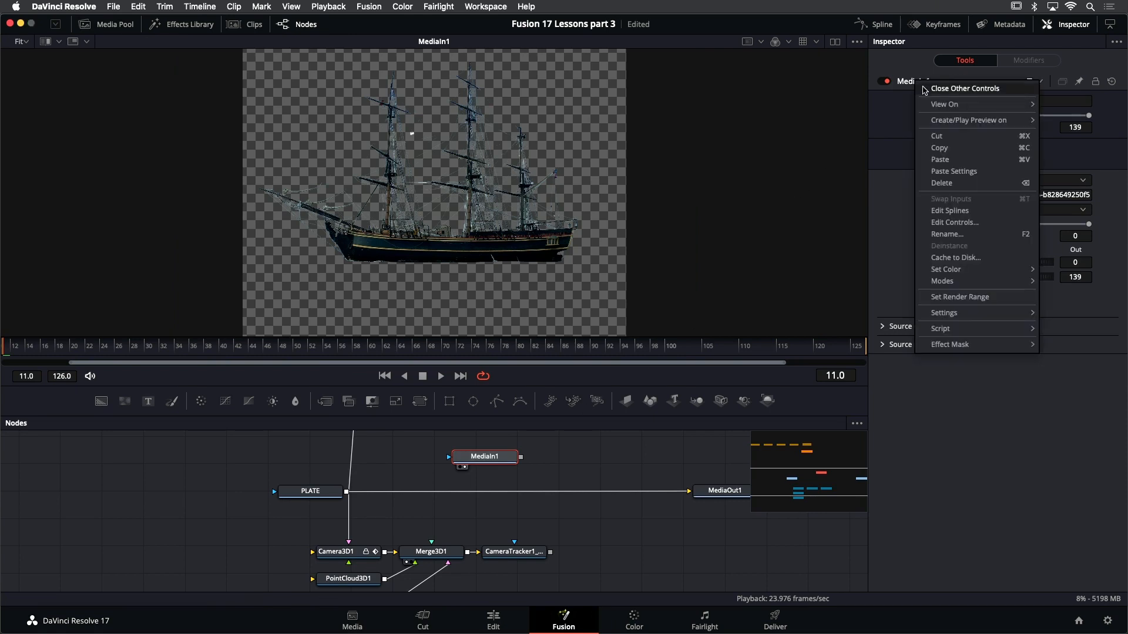
{"action": "left_click", "coordinate": [948, 235]}
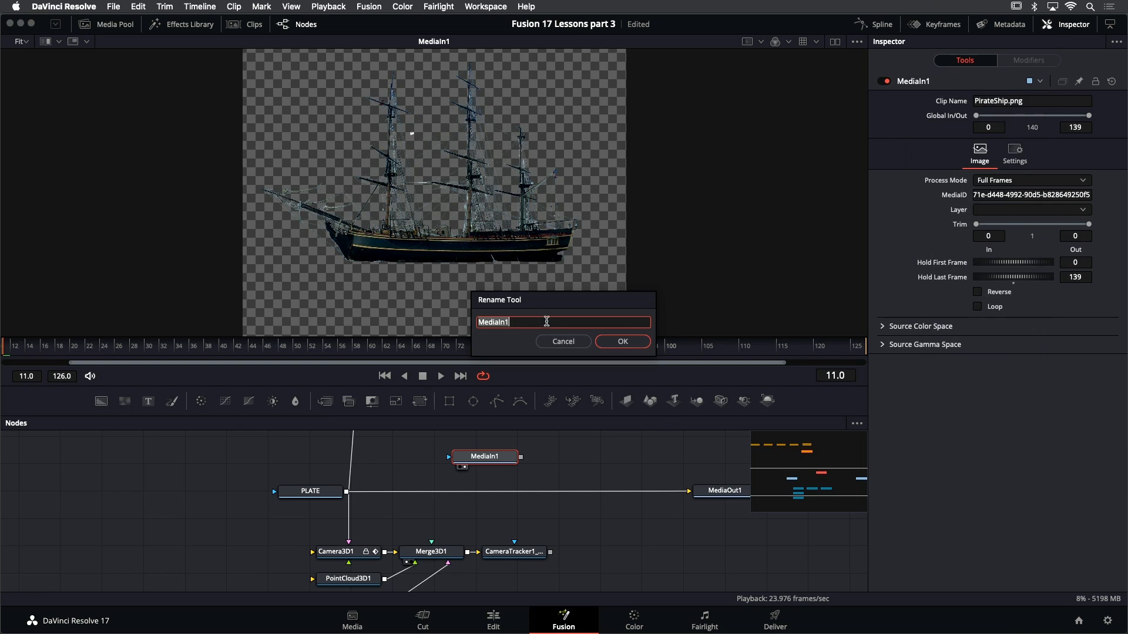
{"action": "type", "text": "SHIP"}
{"action": "key", "text": "Return"}
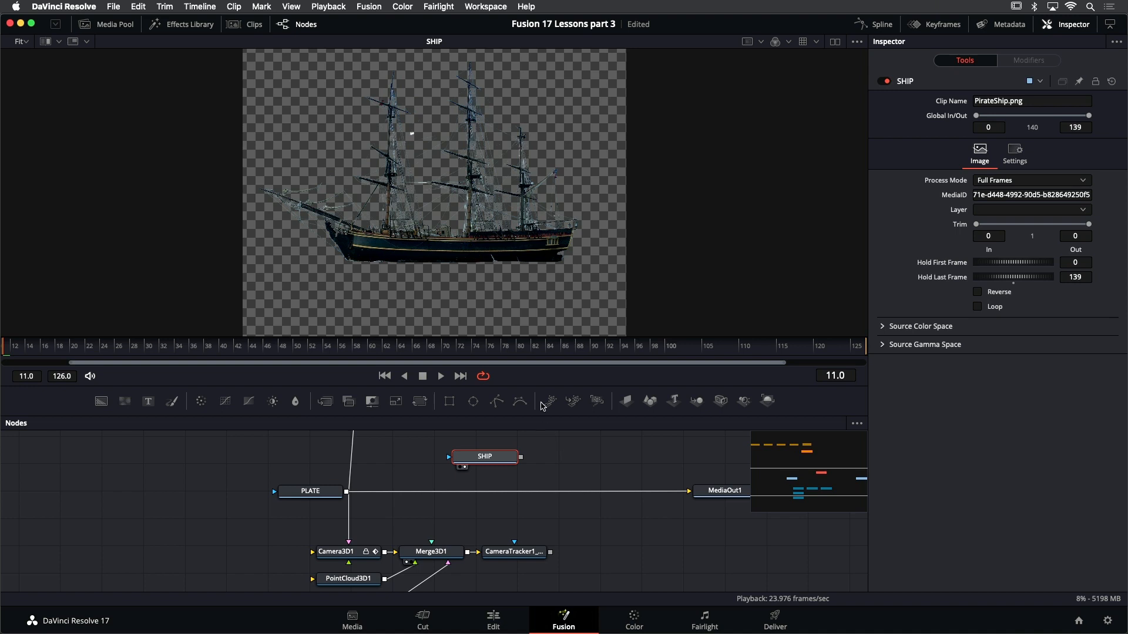
{"action": "key", "text": "super+s"}
Place the SHIP node below GroundPlane and add an Image Plane 3D node fed by SHIP
{"action": "left_click_drag", "start_coordinate": [542, 412], "coordinate": [411, 568]}
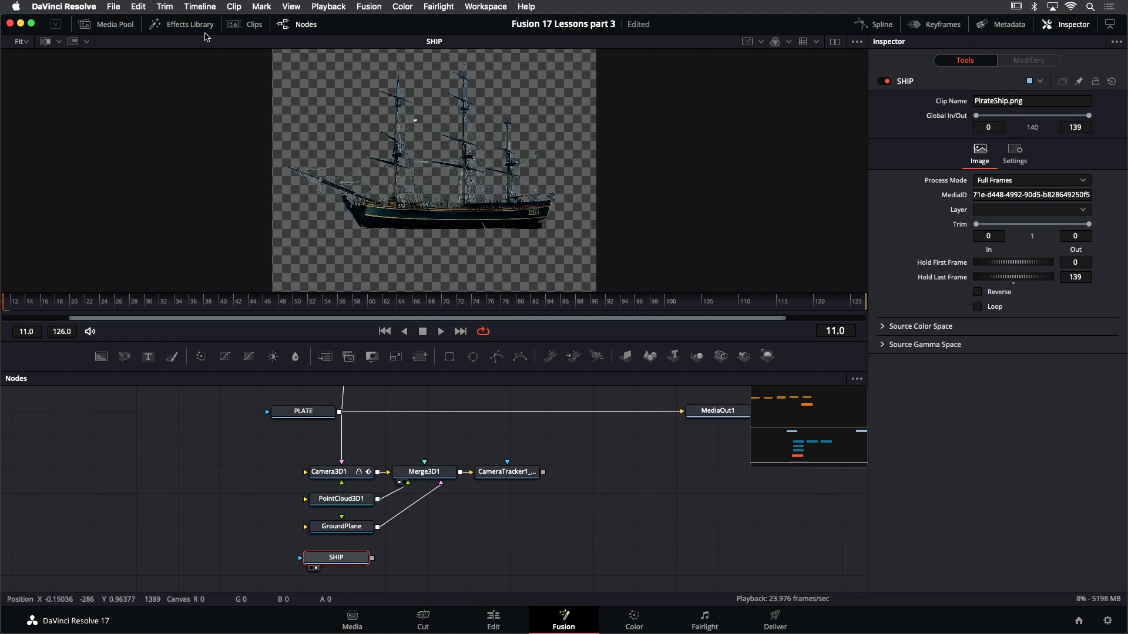
{"action": "left_click", "coordinate": [182, 24]}
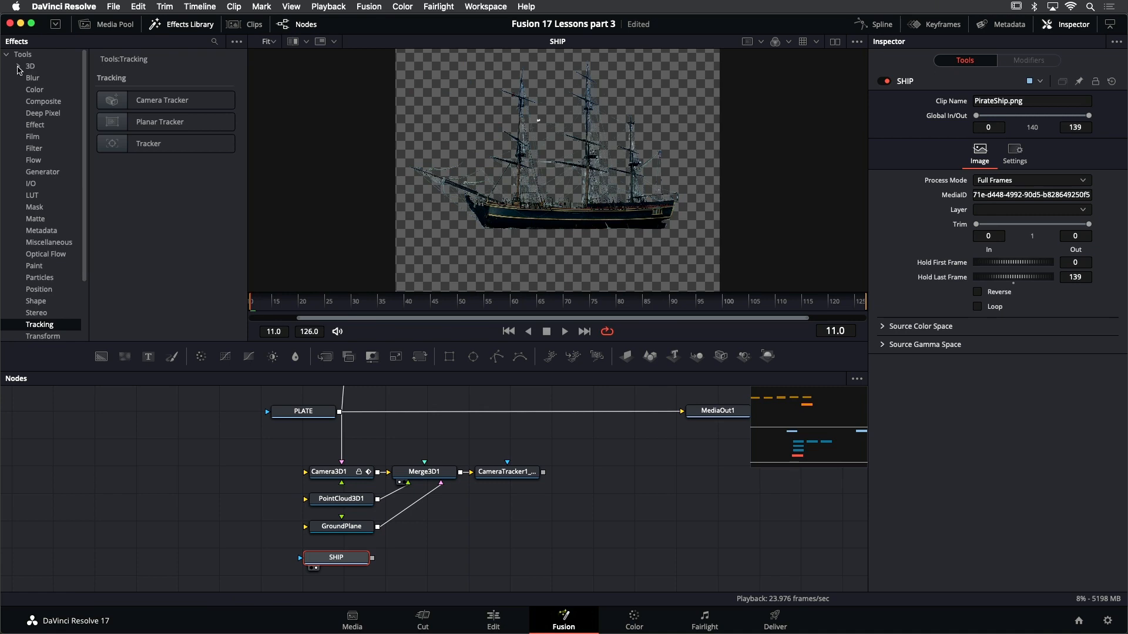
{"action": "left_click", "coordinate": [18, 68]}
{"action": "left_click", "coordinate": [31, 69]}
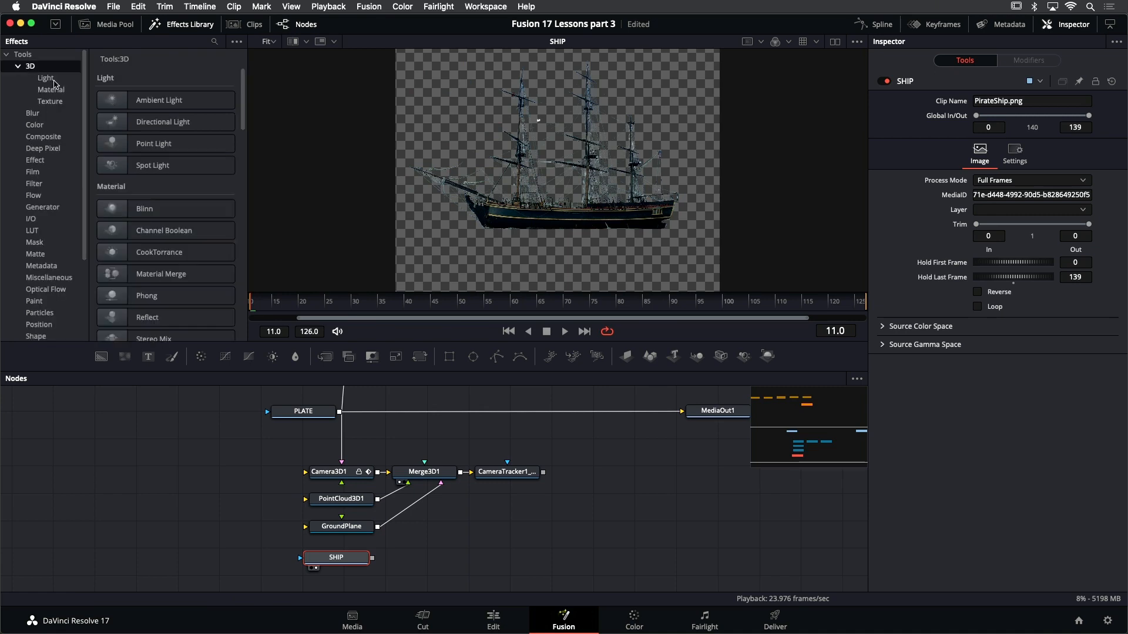
{"action": "scroll", "coordinate": [177, 155], "scroll_direction": "down", "scroll_amount": 10}
{"action": "scroll", "coordinate": [181, 165], "scroll_direction": "down", "scroll_amount": 5}
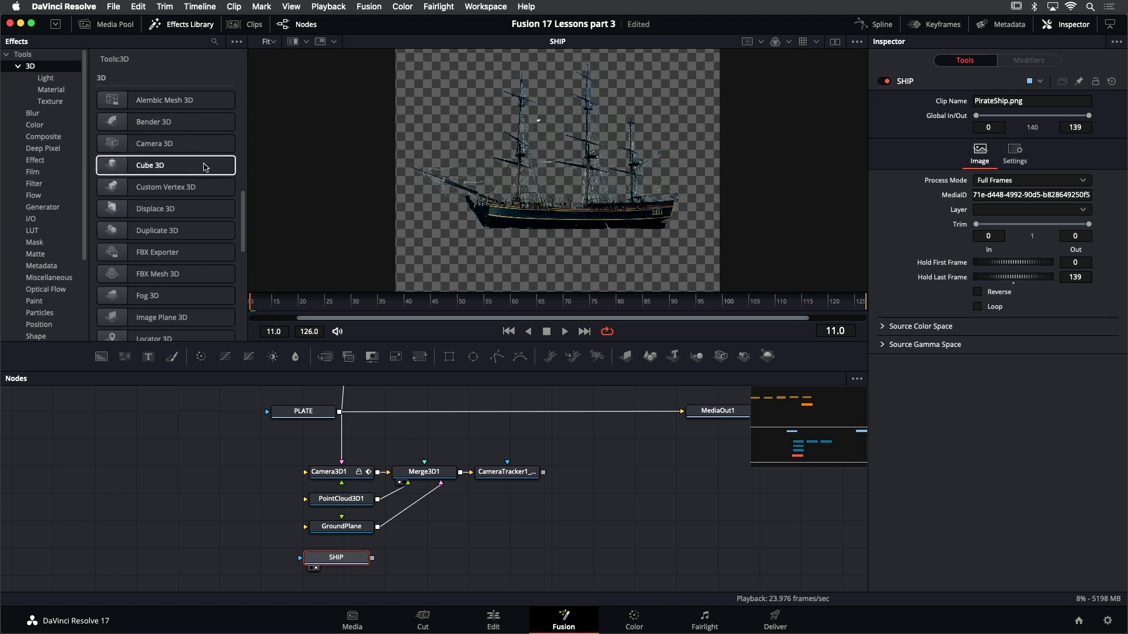
{"action": "scroll", "coordinate": [212, 235], "scroll_direction": "down", "scroll_amount": 3}
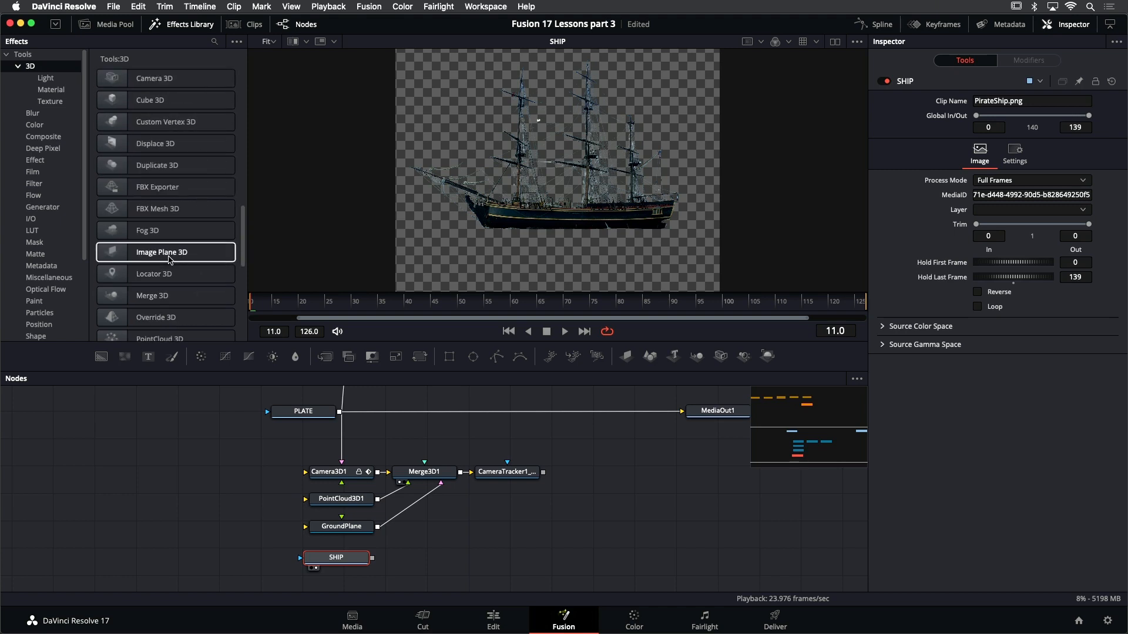
{"action": "left_click_drag", "start_coordinate": [169, 255], "coordinate": [420, 562]}
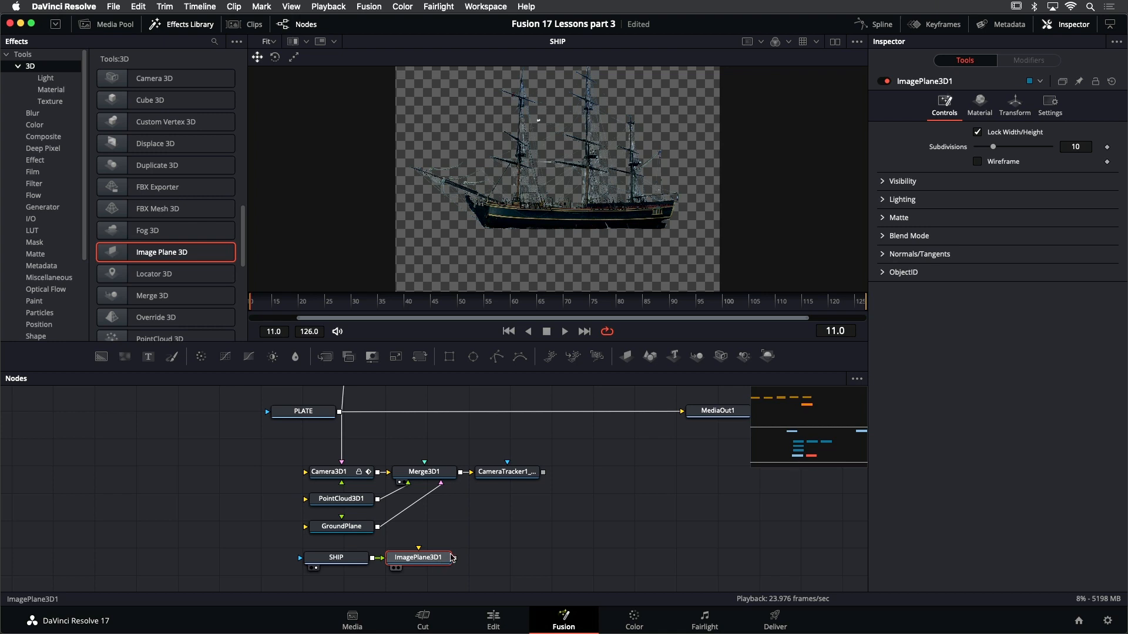
{"action": "left_click", "coordinate": [178, 26]}
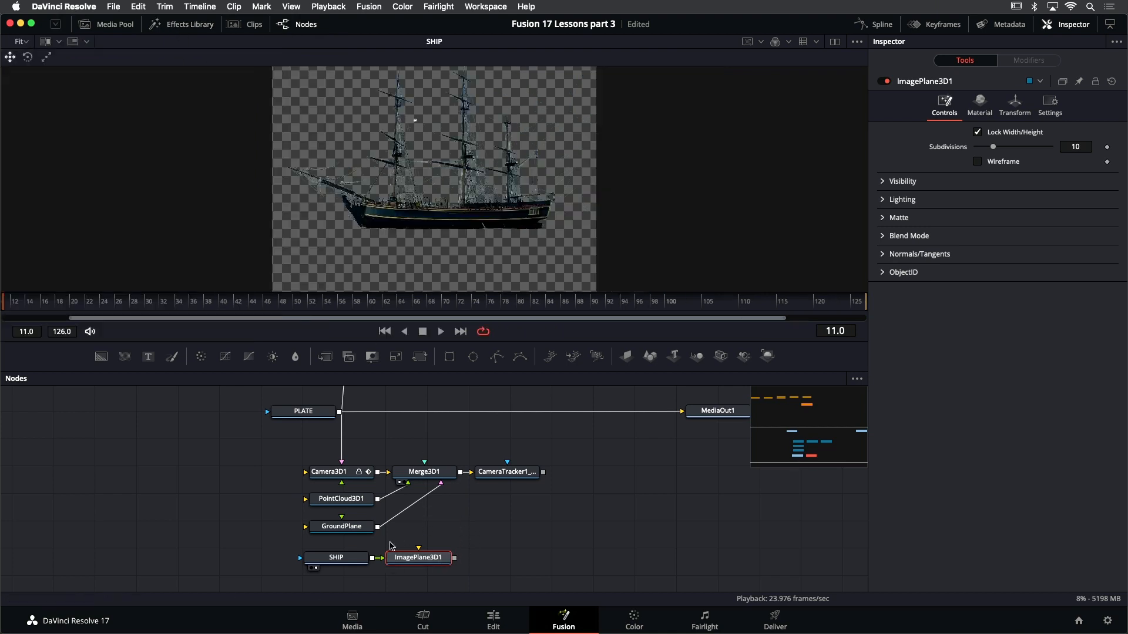
Align SHIP and ImagePlane3D1 beneath the scene nodes, connect ImagePlane3D1 to Merge3D1, and show Merge3D1 in the viewer
{"action": "left_click", "coordinate": [327, 557], "text": "shift"}
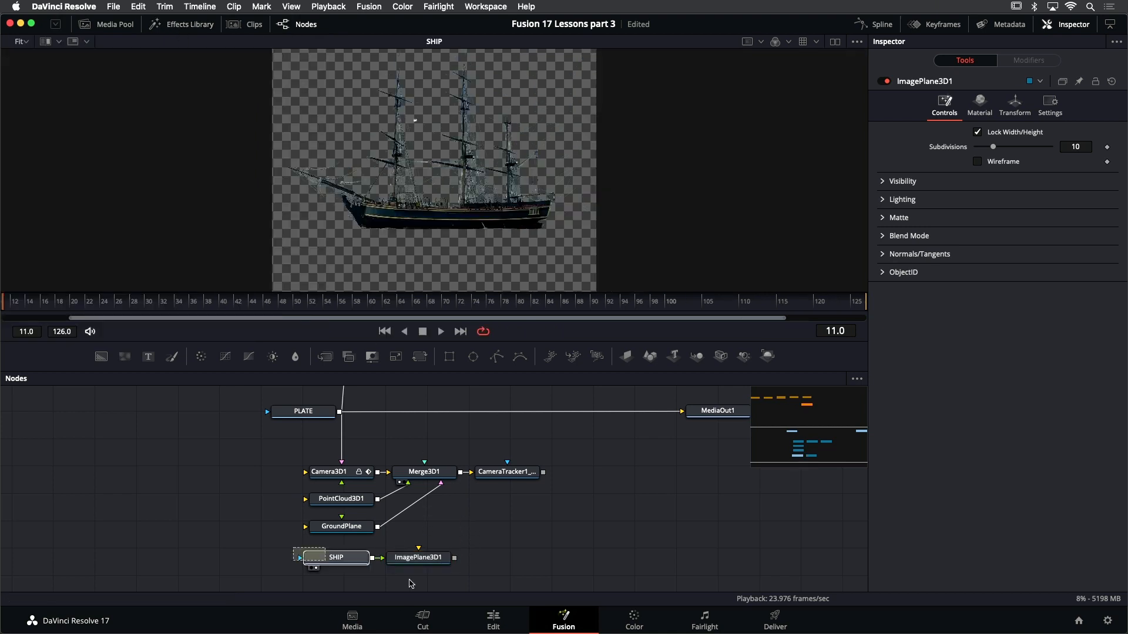
{"action": "left_click_drag", "start_coordinate": [421, 560], "coordinate": [338, 566]}
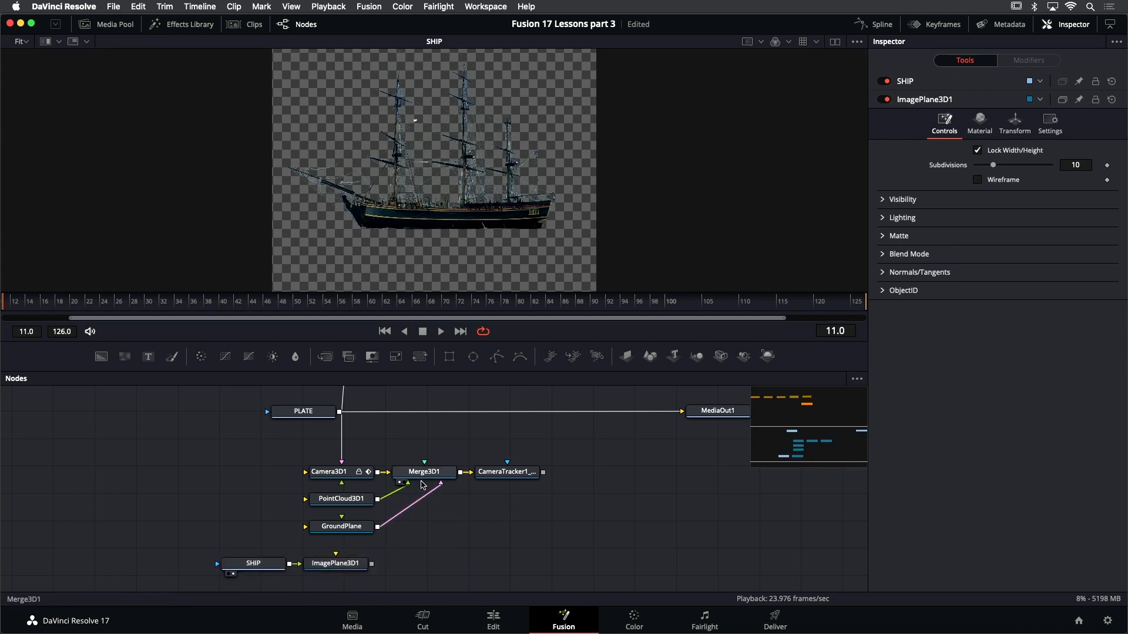
{"action": "left_click_drag", "start_coordinate": [372, 564], "coordinate": [437, 476]}
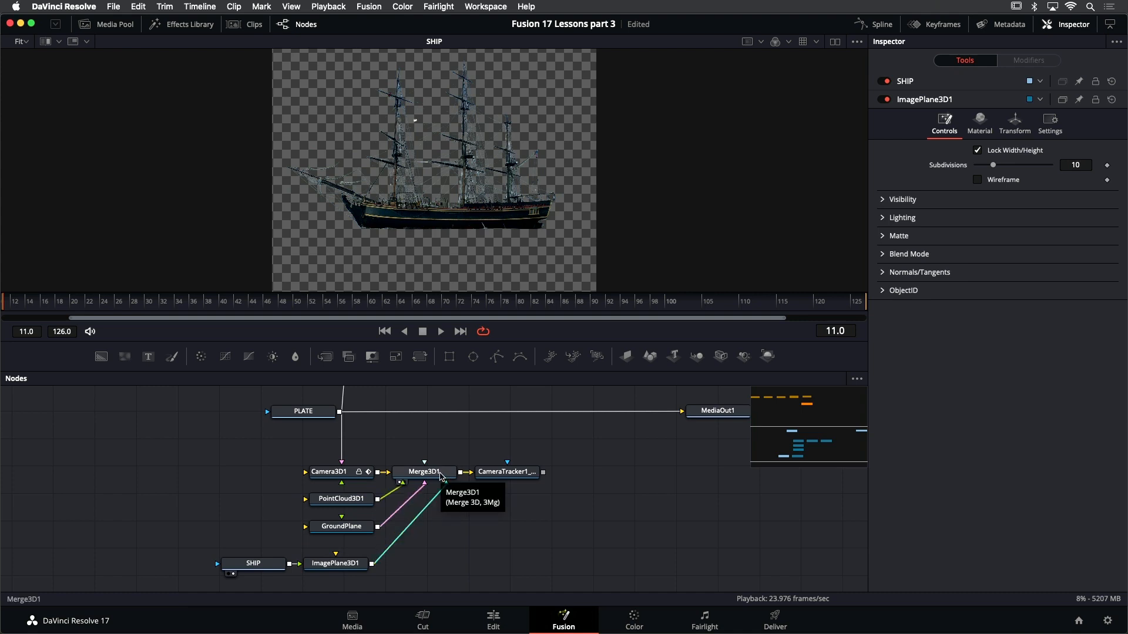
{"action": "left_click", "coordinate": [441, 472]}
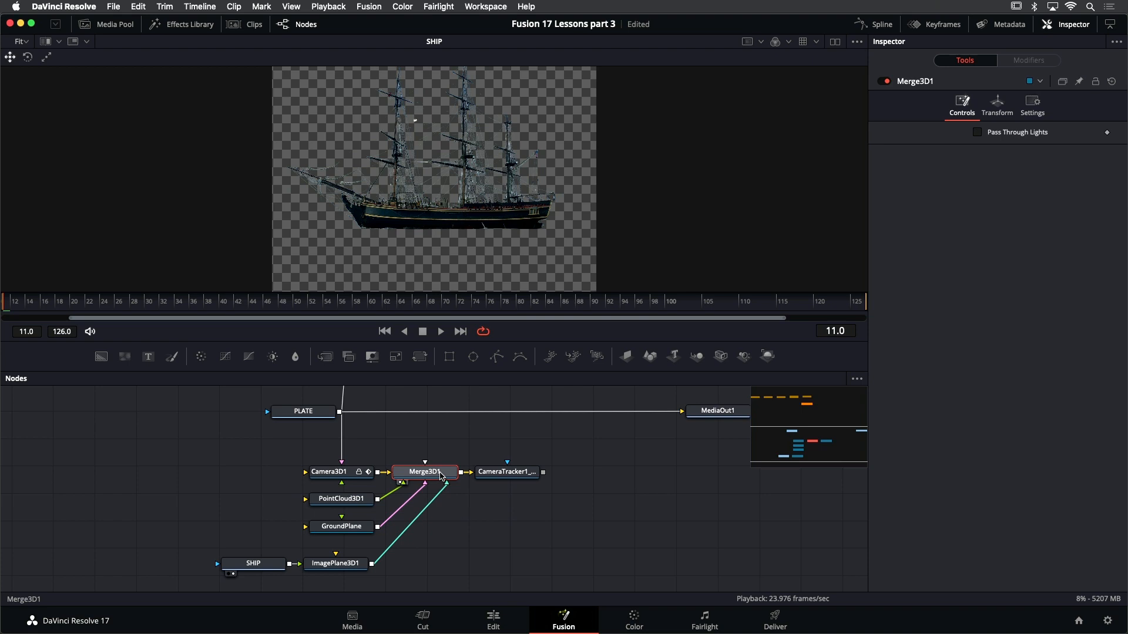
{"action": "key", "text": "1"}
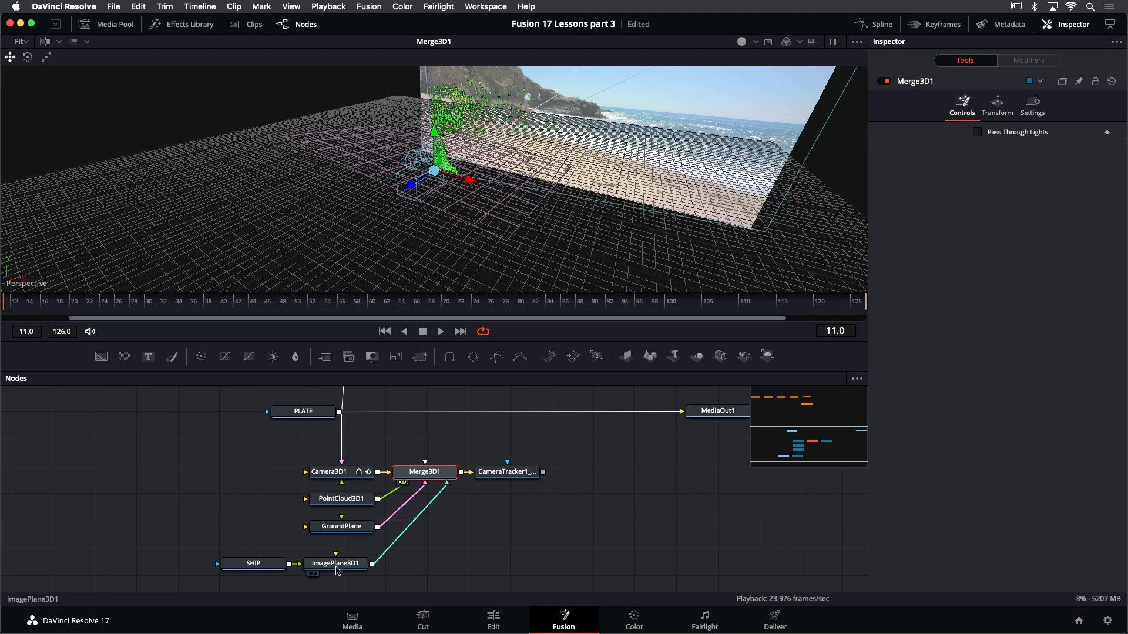
Save the project and push the ship's image plane back along Z, away from the camera
{"action": "left_click", "coordinate": [338, 566]}
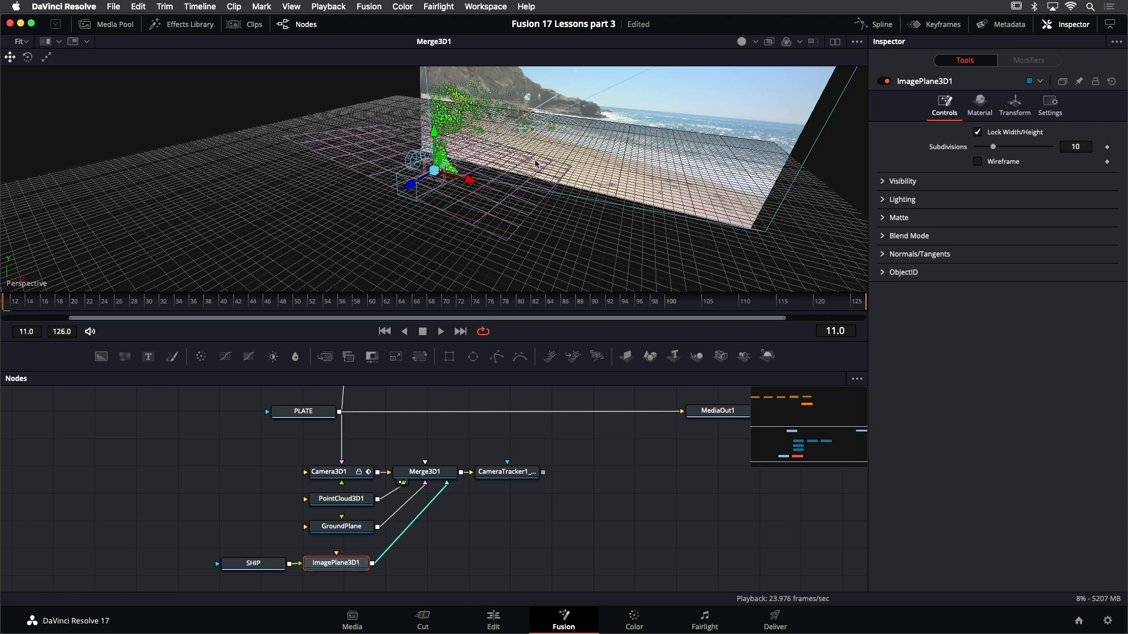
{"action": "left_click_drag", "start_coordinate": [535, 164], "coordinate": [539, 167]}
{"action": "key", "text": "1"}
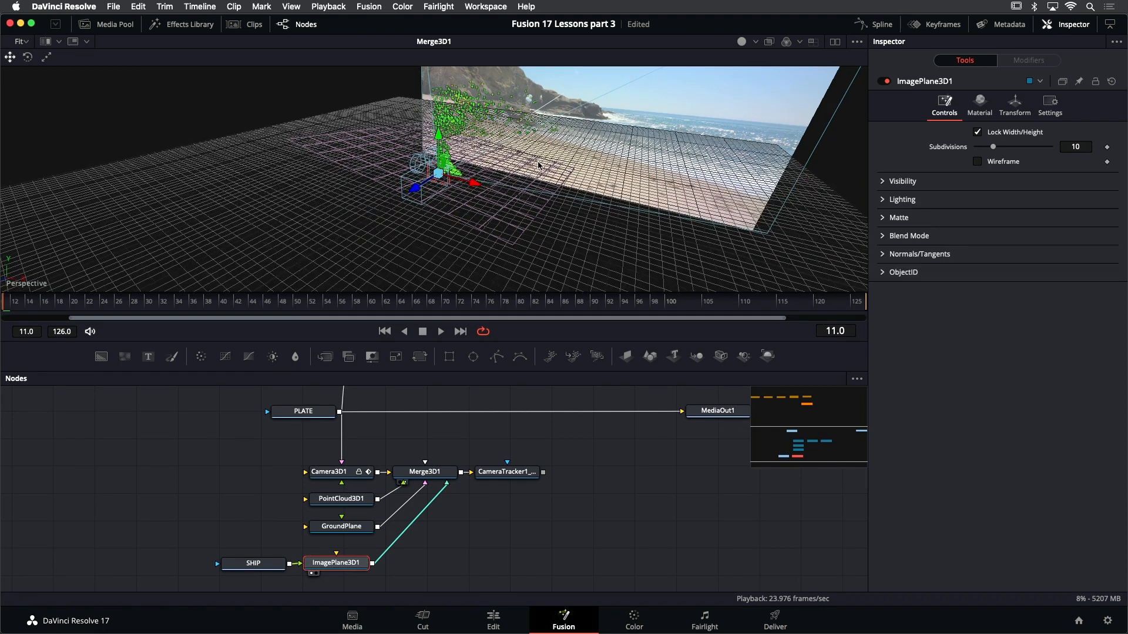
{"action": "scroll", "coordinate": [539, 165], "scroll_direction": "up", "scroll_amount": 3}
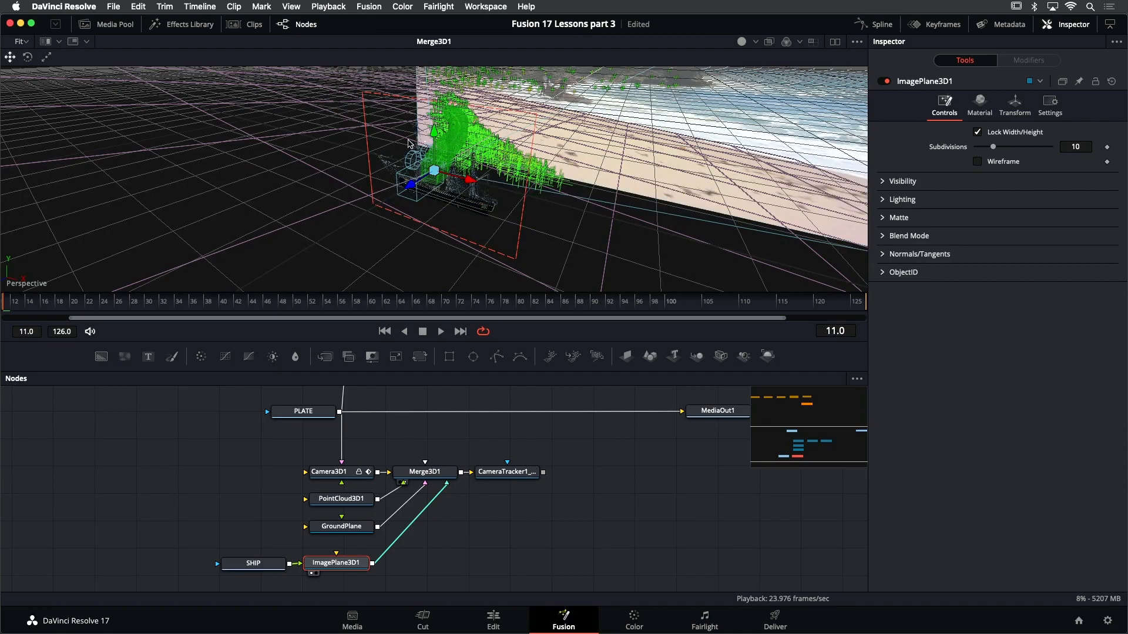
{"action": "left_click_drag", "start_coordinate": [431, 168], "coordinate": [379, 203]}
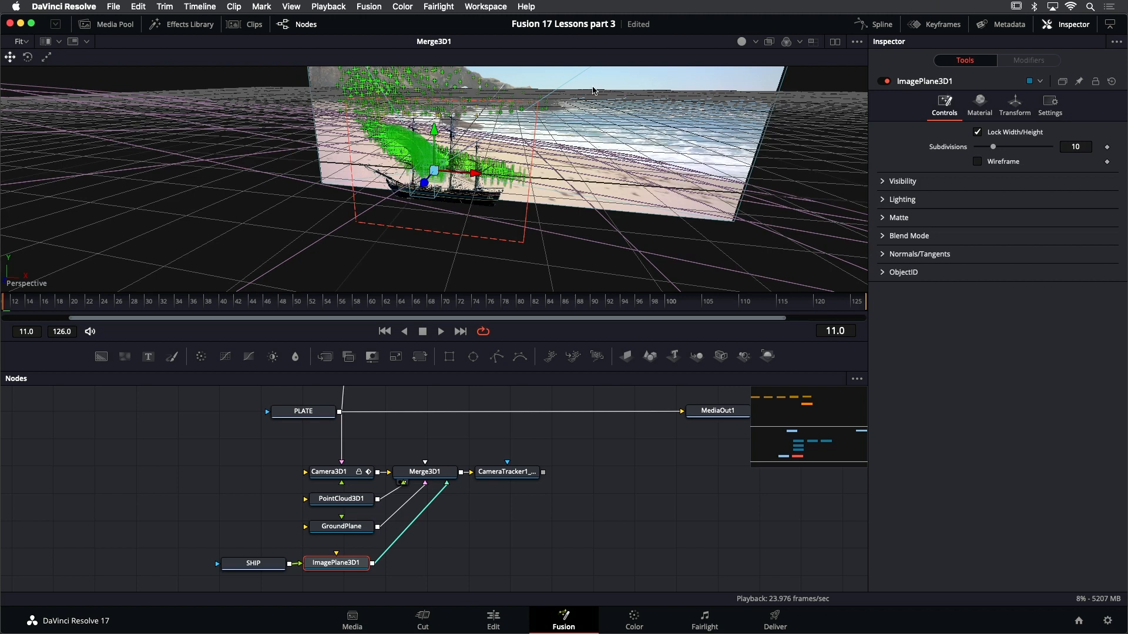
{"action": "key", "text": "super+s"}
{"action": "left_click_drag", "start_coordinate": [424, 183], "coordinate": [553, 103]}
{"action": "left_click_drag", "start_coordinate": [614, 134], "coordinate": [596, 142]}
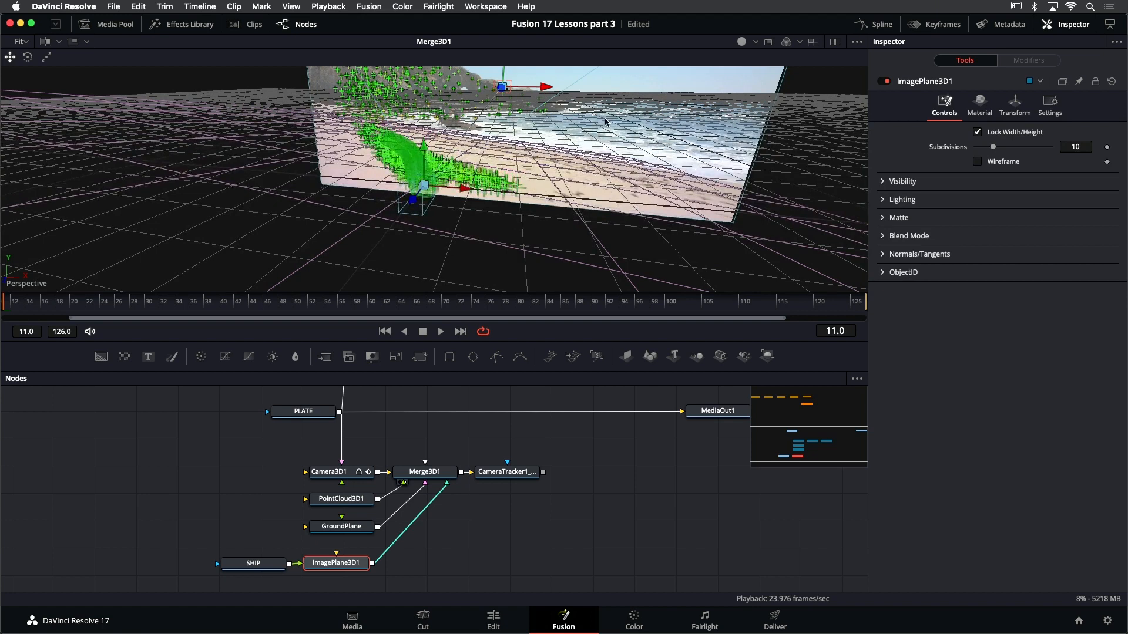
Switch the 3D viewer to the Top view and frame the ship's image plane together with the whole camera frustum
{"action": "right_click", "coordinate": [612, 122]}
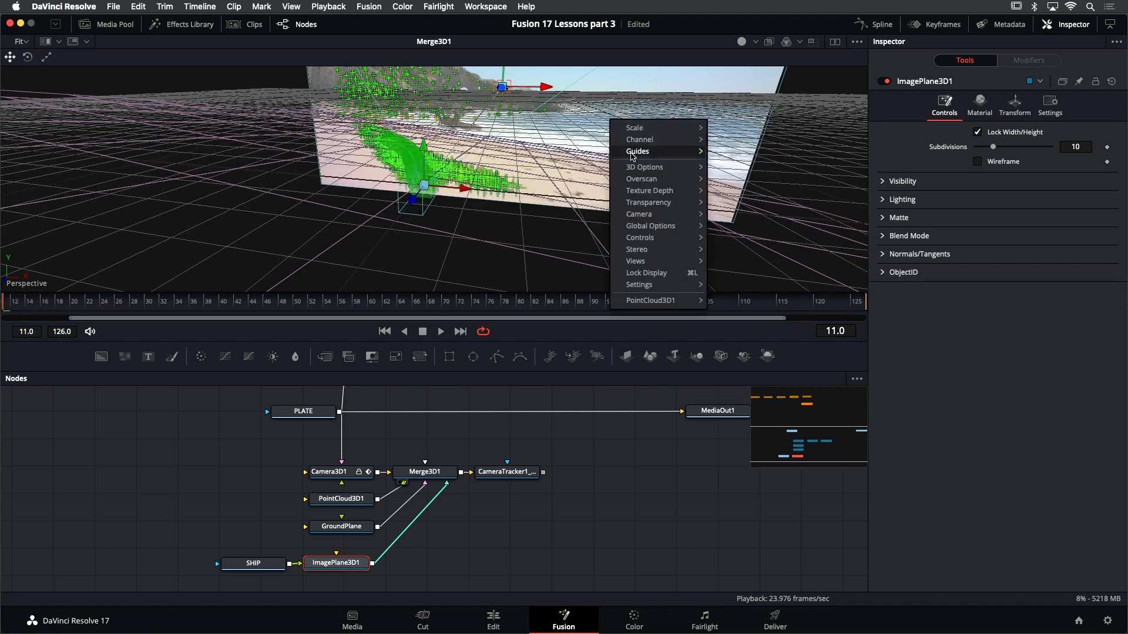
{"action": "mouse_move", "coordinate": [646, 191]}
{"action": "mouse_move", "coordinate": [646, 214]}
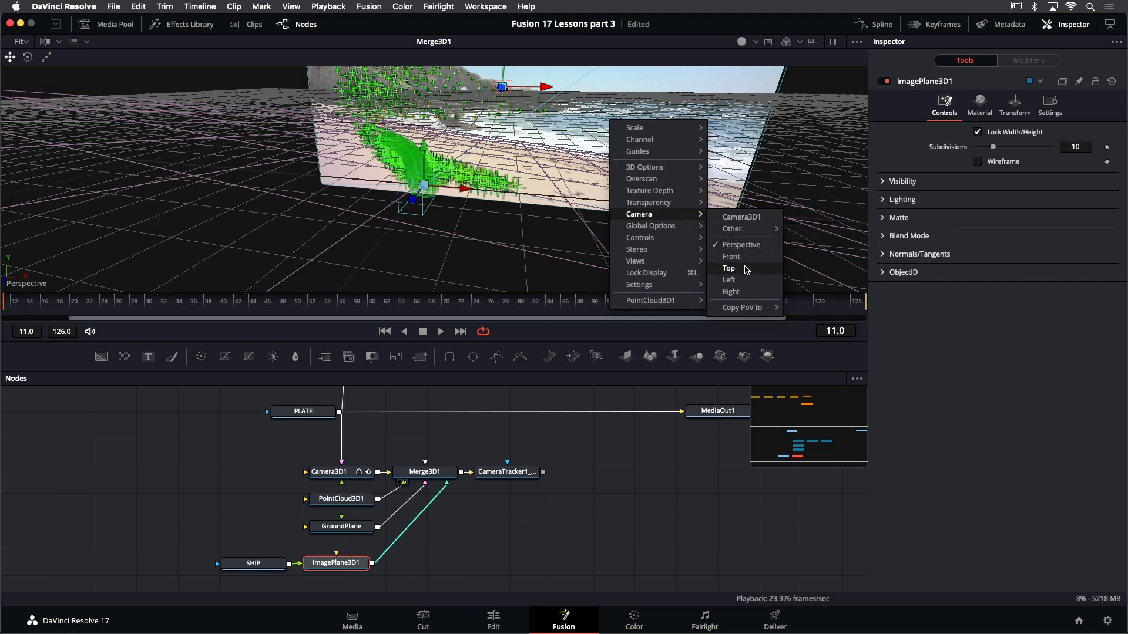
{"action": "left_click", "coordinate": [745, 269]}
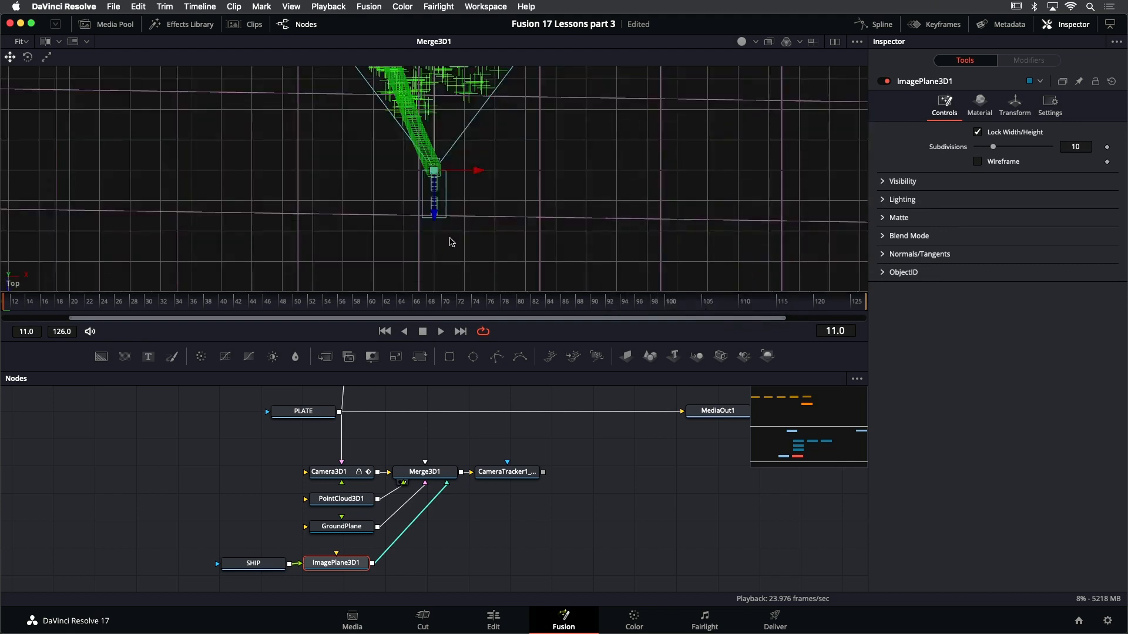
{"action": "scroll", "coordinate": [449, 247], "scroll_direction": "down", "scroll_amount": 3}
{"action": "scroll", "coordinate": [449, 247], "scroll_direction": "down", "scroll_amount": 4}
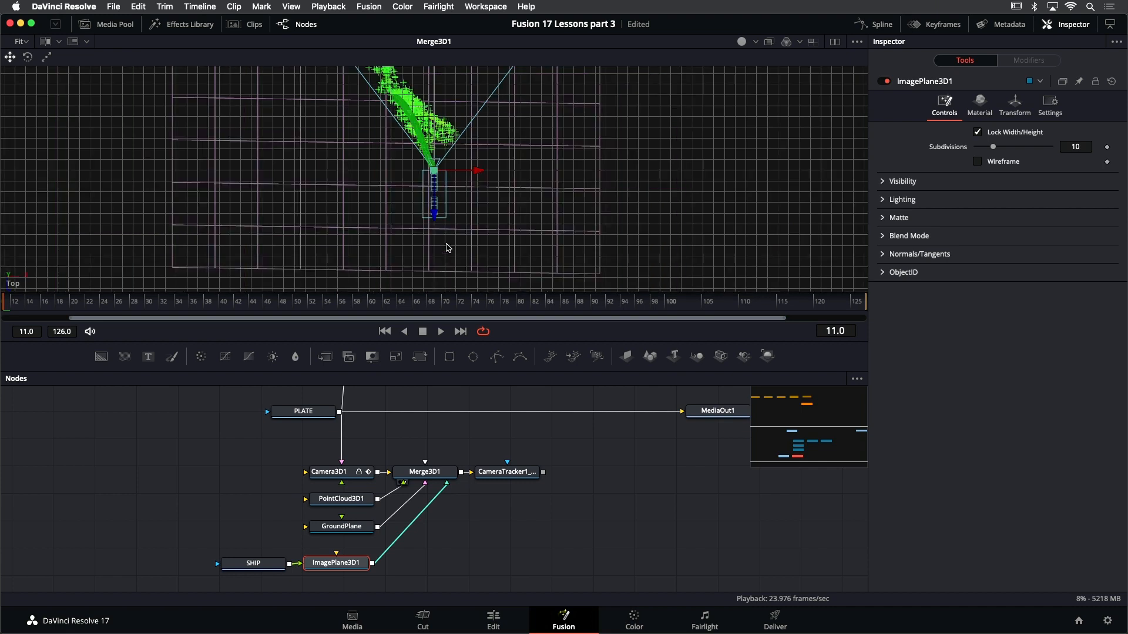
{"action": "scroll", "coordinate": [447, 248], "scroll_direction": "down", "scroll_amount": 5}
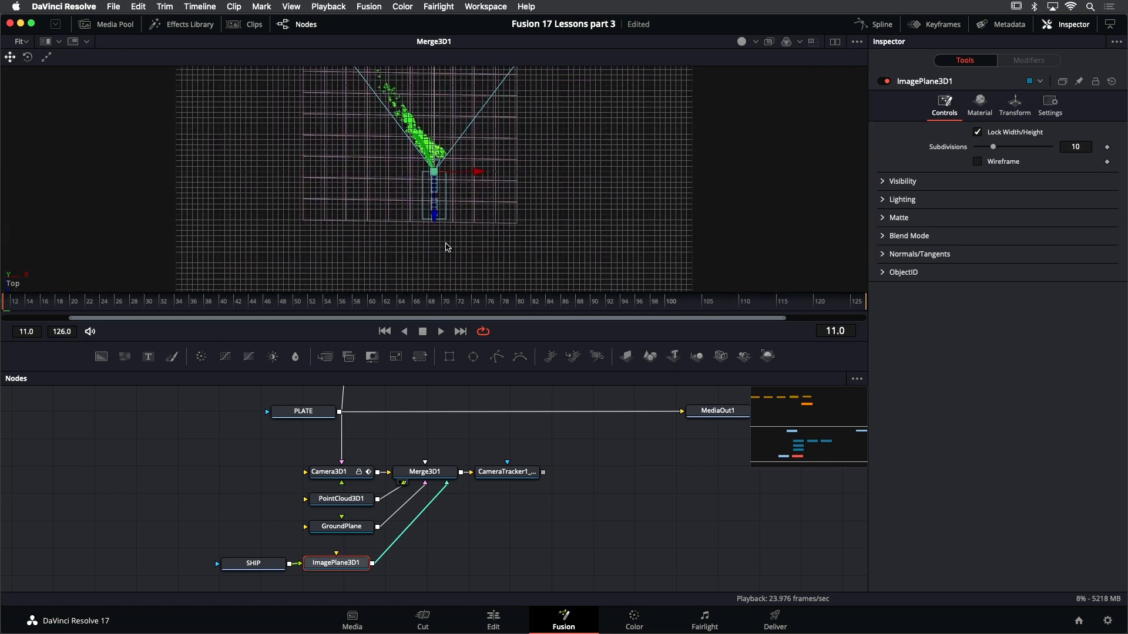
{"action": "scroll", "coordinate": [507, 169], "scroll_direction": "up", "scroll_amount": 5}
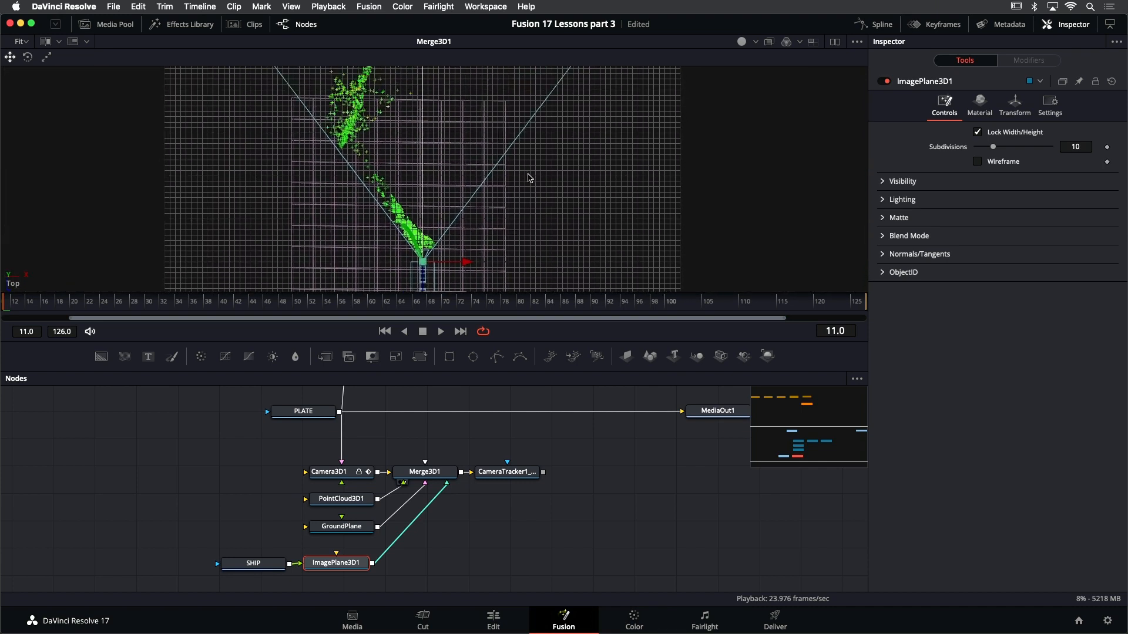
{"action": "mouse_move", "coordinate": [535, 124]}
{"action": "left_mouse_down"}
{"action": "mouse_move", "coordinate": [513, 187]}
{"action": "mouse_move", "coordinate": [551, 121]}
{"action": "mouse_move", "coordinate": [522, 185]}
{"action": "mouse_move", "coordinate": [516, 157]}
{"action": "mouse_move", "coordinate": [509, 206]}
{"action": "mouse_move", "coordinate": [491, 175]}
{"action": "mouse_move", "coordinate": [519, 122]}
{"action": "left_mouse_up"}
{"action": "scroll", "coordinate": [519, 185], "scroll_direction": "down", "scroll_amount": 4}
{"action": "scroll", "coordinate": [515, 125], "scroll_direction": "down", "scroll_amount": 3}
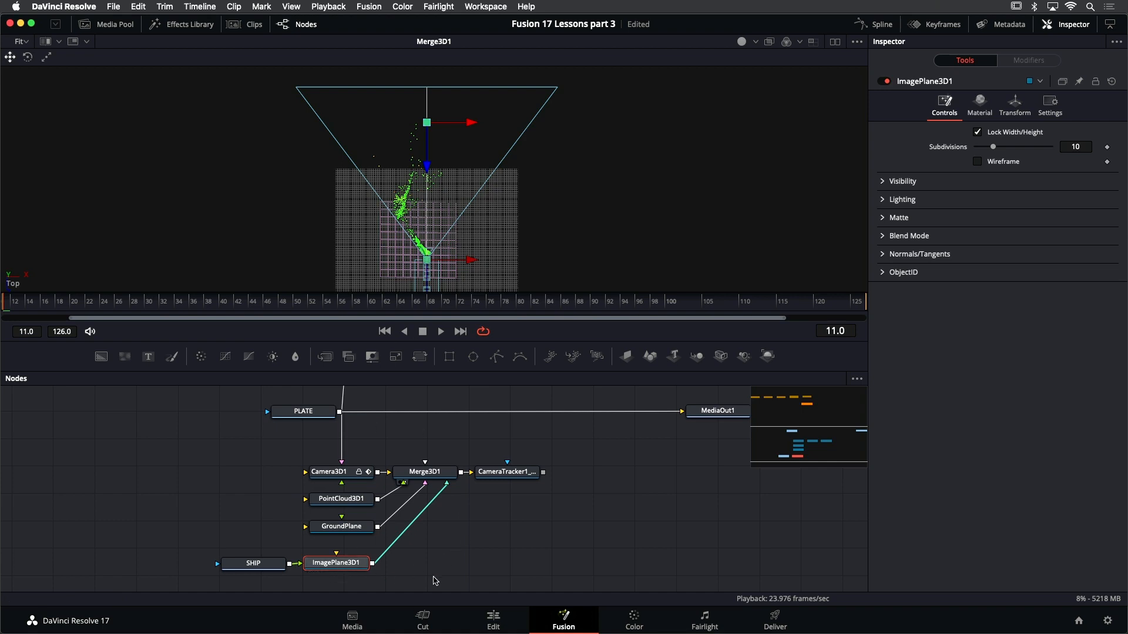
Move ImagePlane3D1 back along Z past the far end of the camera frustum and offset it sideways along positive X
{"action": "left_click", "coordinate": [443, 578]}
{"action": "left_click", "coordinate": [348, 563]}
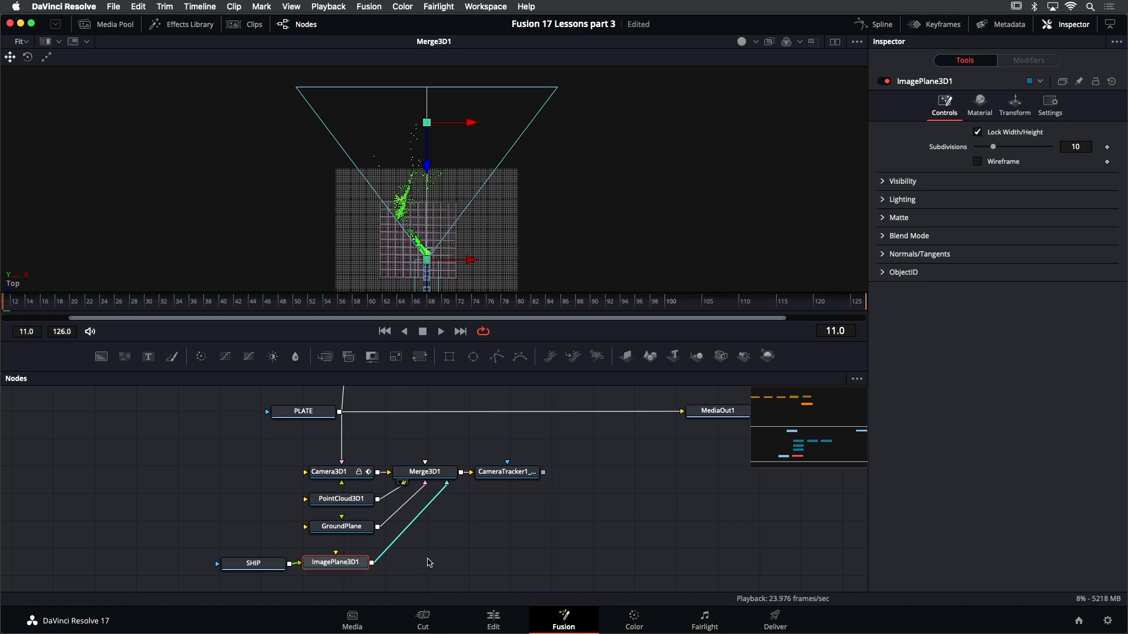
{"action": "left_click", "coordinate": [429, 563]}
{"action": "left_click", "coordinate": [355, 568]}
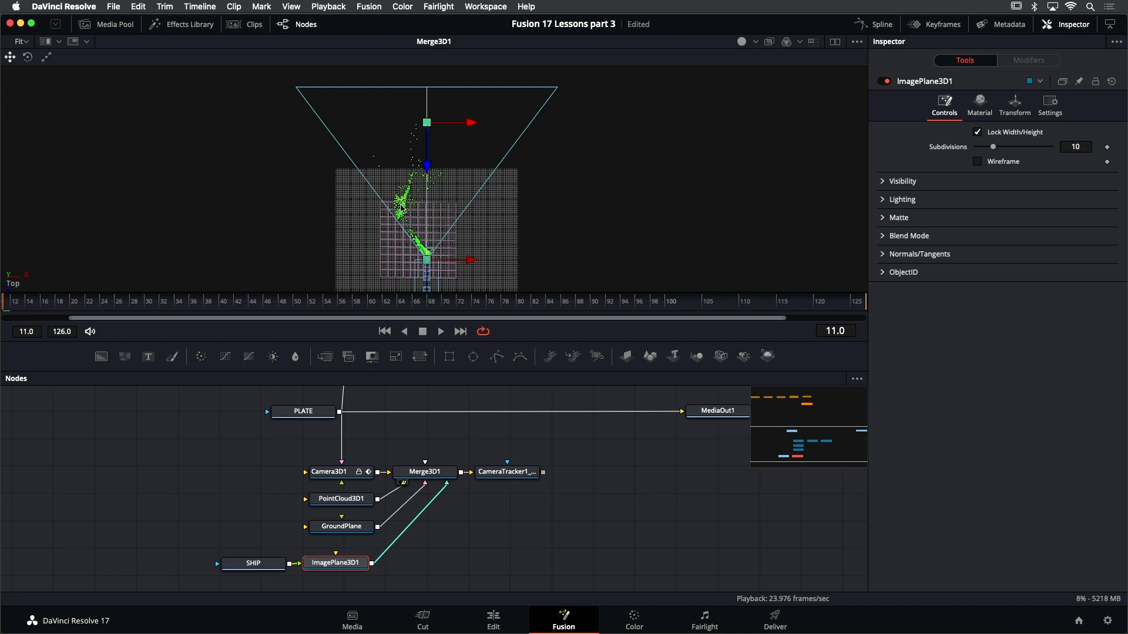
{"action": "mouse_move", "coordinate": [405, 200]}
{"action": "scroll", "coordinate": [446, 170], "scroll_direction": "down", "scroll_amount": 2}
{"action": "left_click_drag", "start_coordinate": [452, 157], "coordinate": [429, 137]}
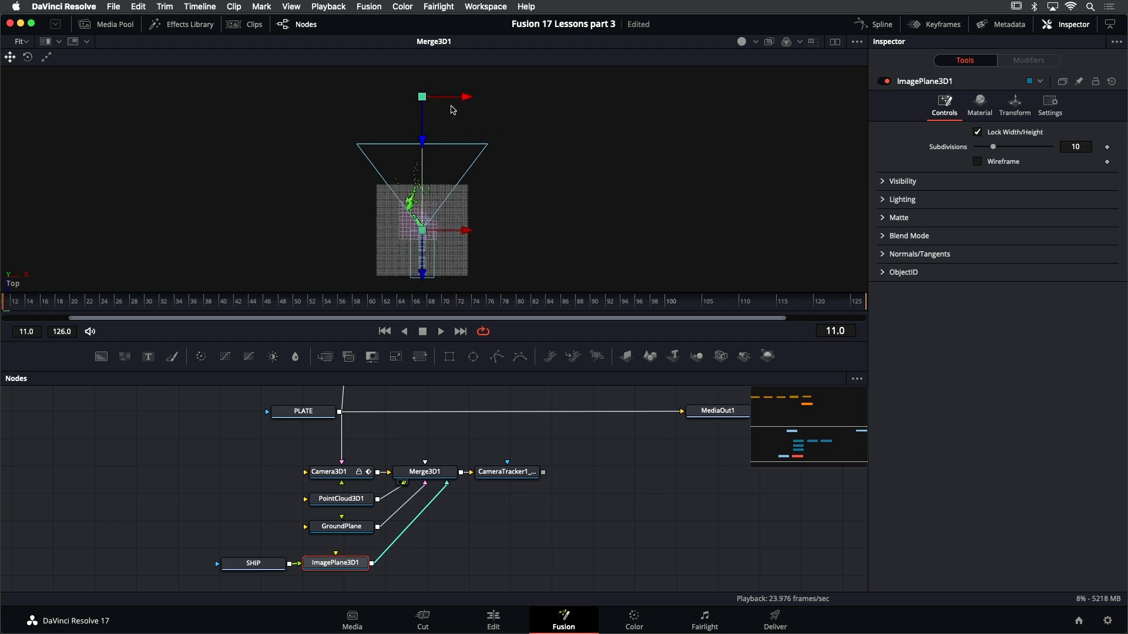
{"action": "left_click_drag", "start_coordinate": [464, 96], "coordinate": [495, 96]}
{"action": "left_click_drag", "start_coordinate": [560, 477], "coordinate": [542, 486]}
{"action": "left_click", "coordinate": [543, 491]}
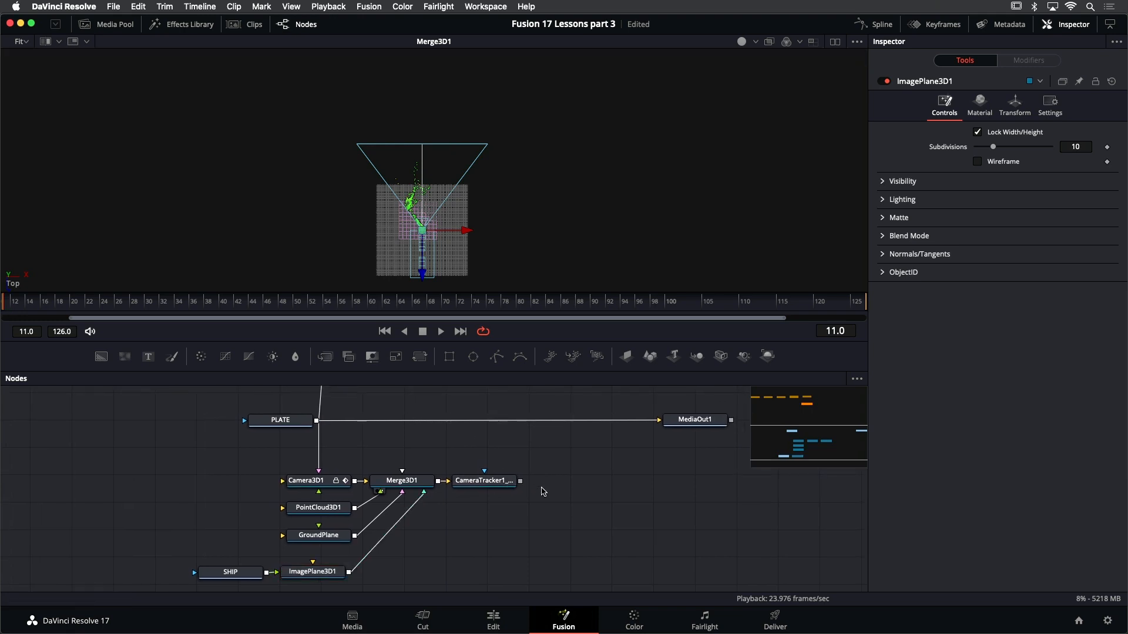
{"action": "left_click", "coordinate": [323, 575]}
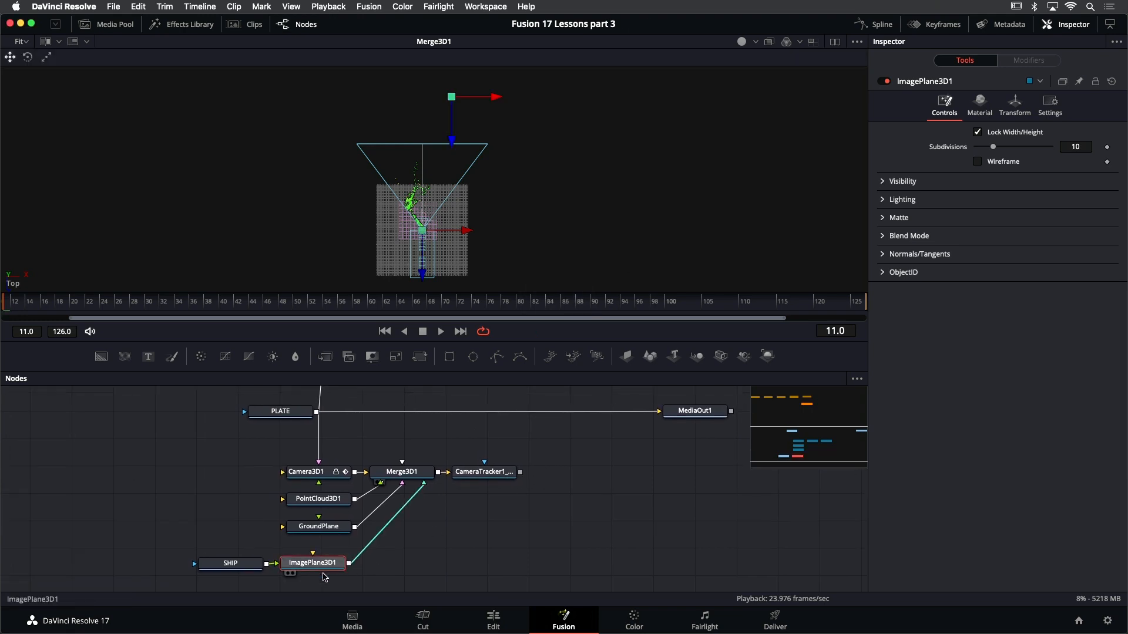
Unlock Camera3D1, raise its far clip to 278, and lock the node again
{"action": "left_click", "coordinate": [494, 477]}
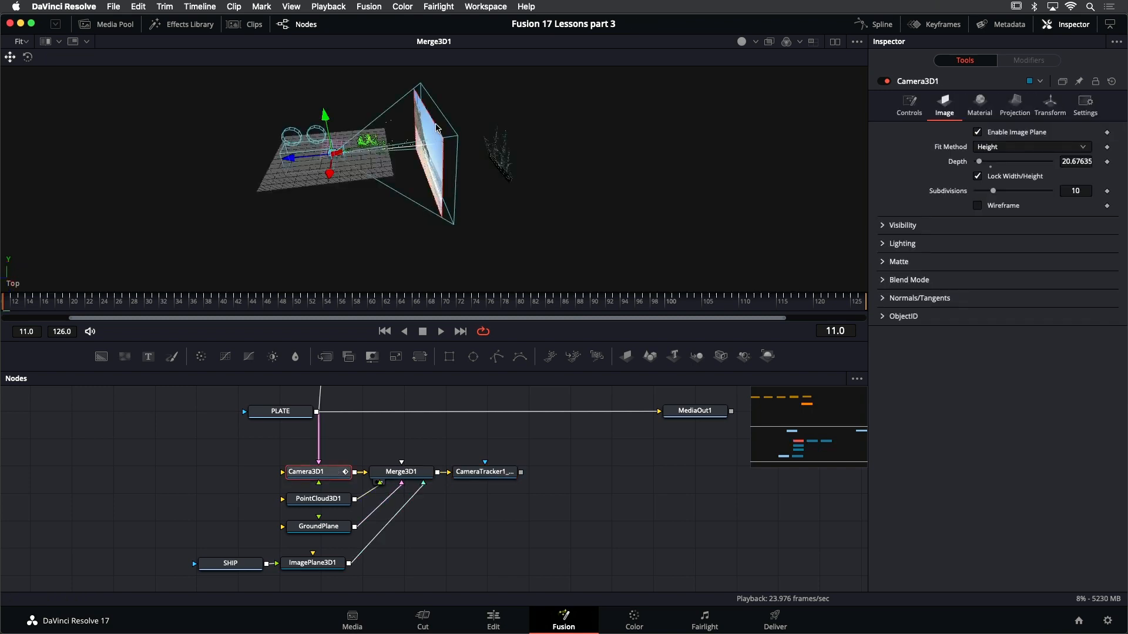
{"action": "left_click", "coordinate": [910, 106]}
{"action": "left_click", "coordinate": [1095, 83]}
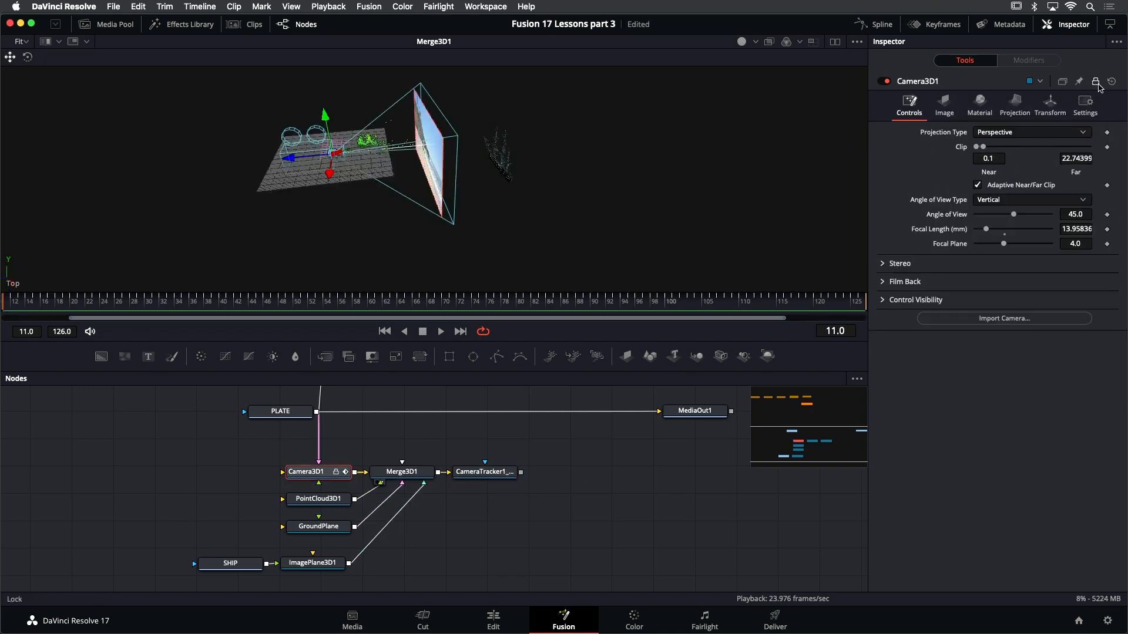
{"action": "left_click", "coordinate": [1096, 83]}
{"action": "left_click_drag", "start_coordinate": [985, 150], "coordinate": [988, 152]}
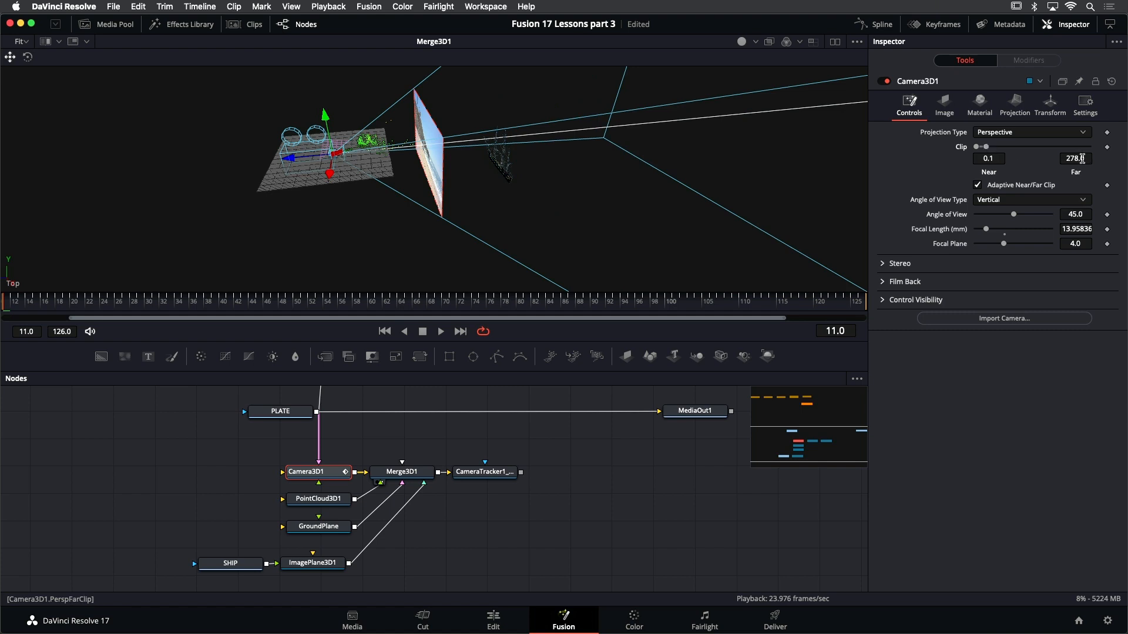
{"action": "left_click", "coordinate": [1095, 82]}
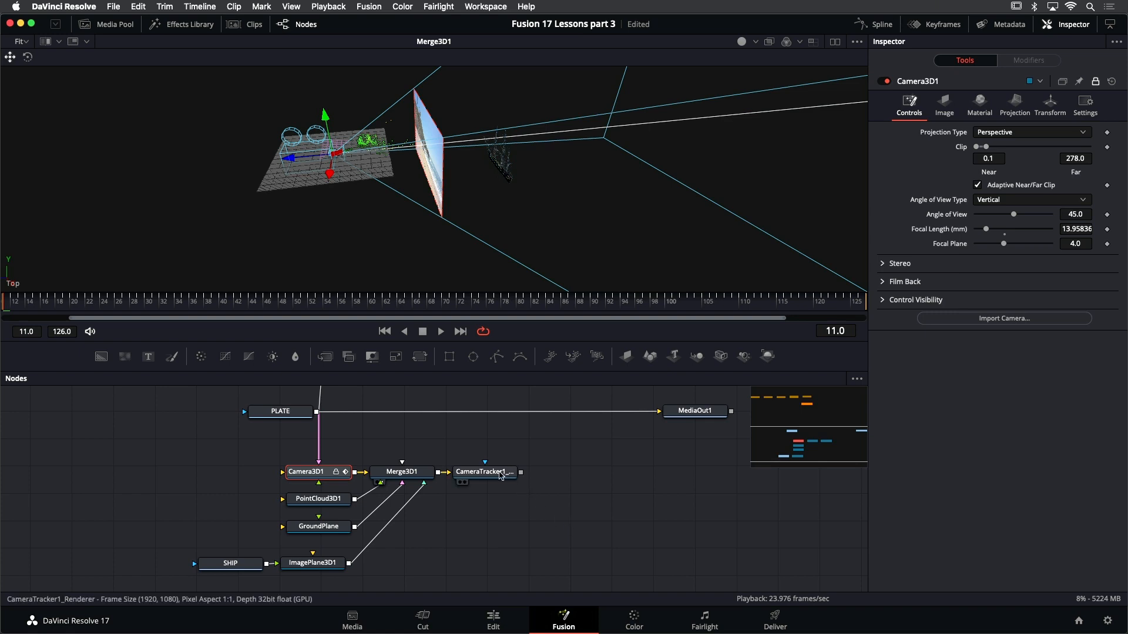
Check the CameraTracker1_Renderer output in the viewer and return the viewer to the Merge3D1 scene
{"action": "left_click", "coordinate": [500, 473]}
{"action": "key", "text": "1"}
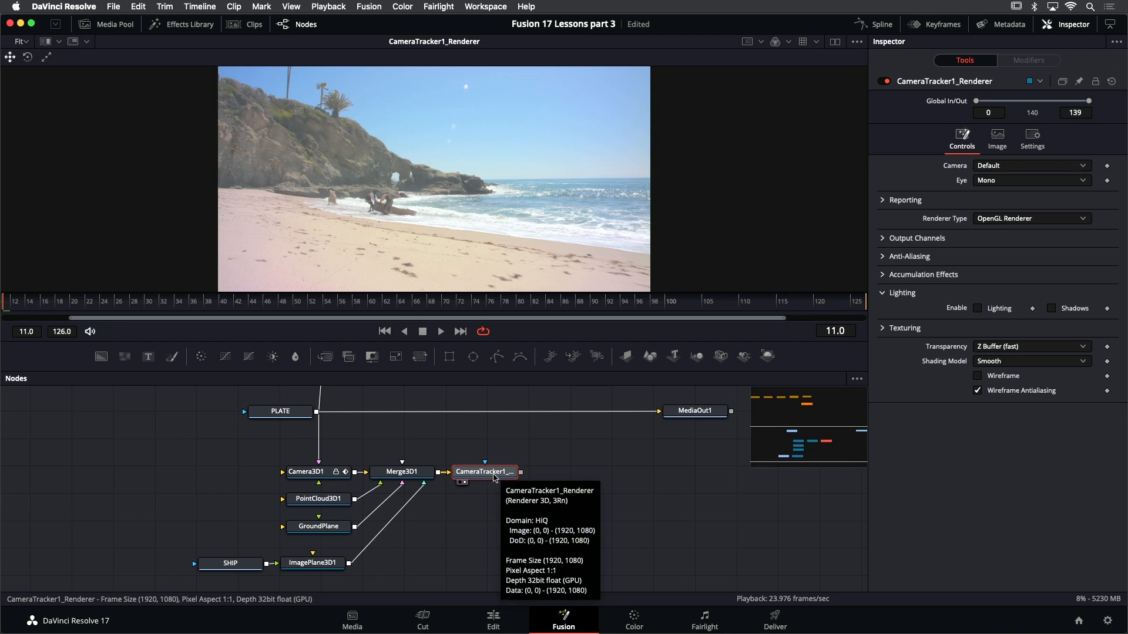
{"action": "left_click", "coordinate": [414, 473]}
{"action": "key", "text": "1"}
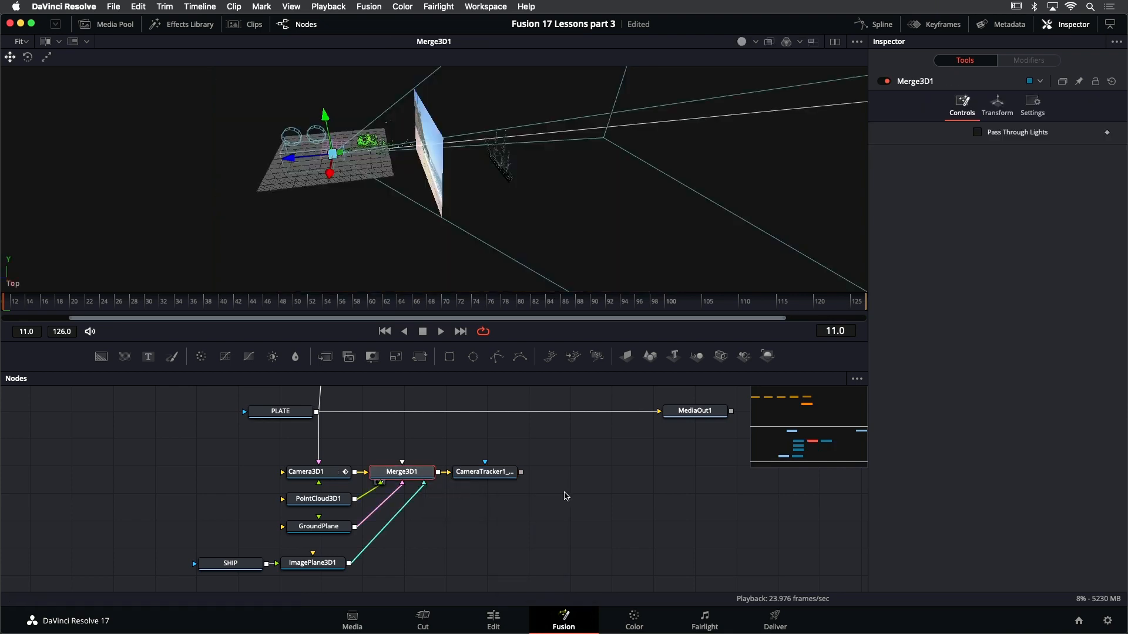
Set Camera3D1's far clip to 56 so its frustum extends just beyond the ship's image plane
{"action": "left_click", "coordinate": [498, 183]}
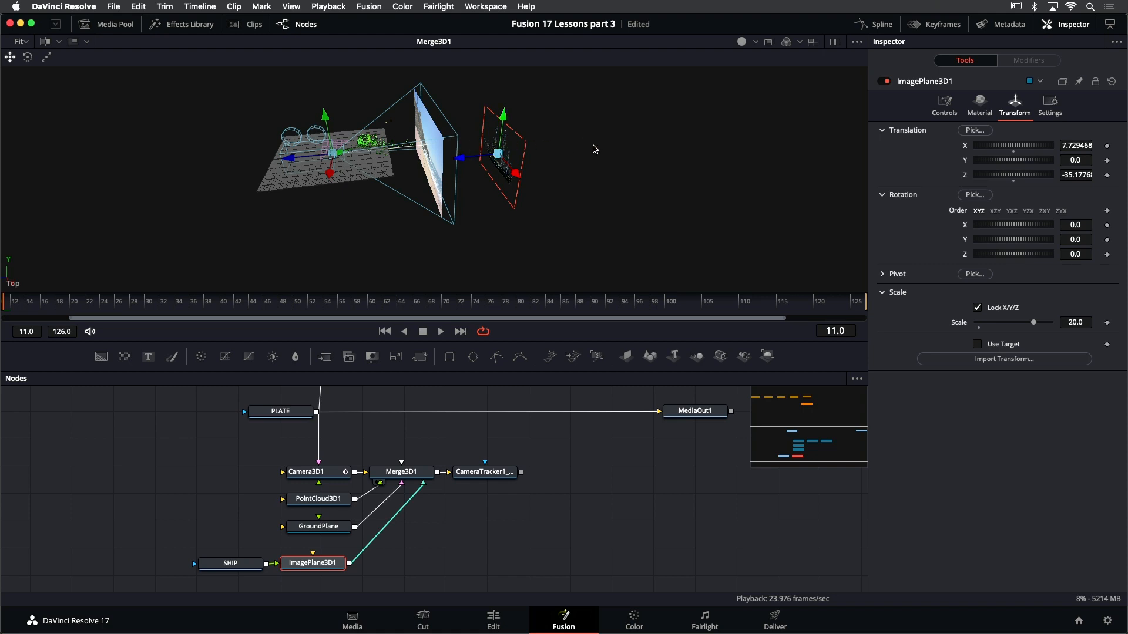
{"action": "left_click", "coordinate": [322, 473]}
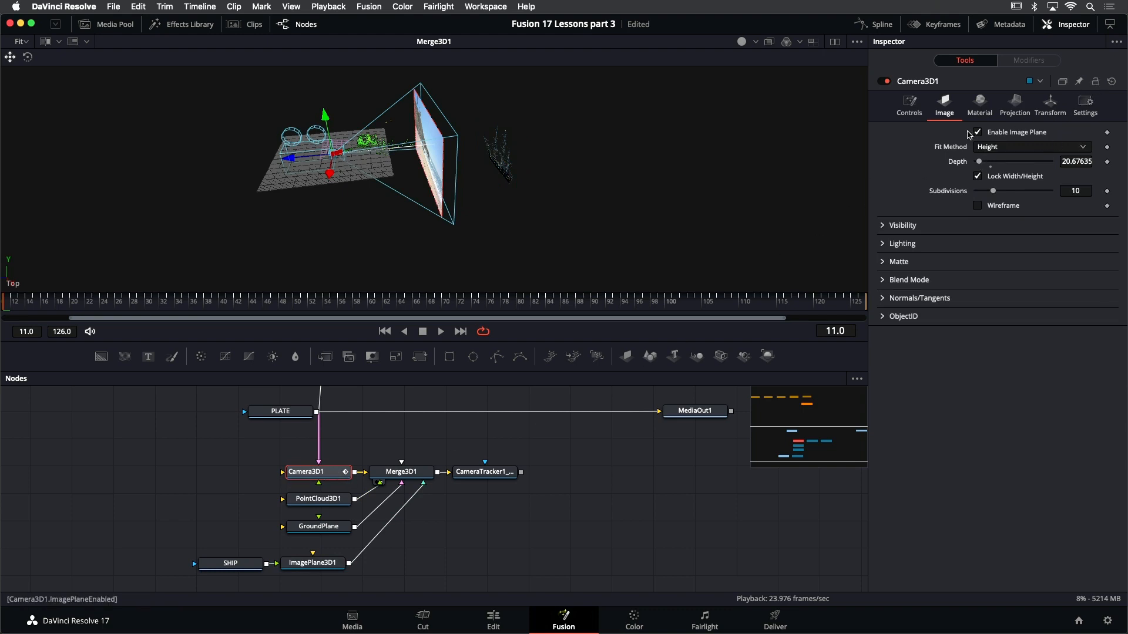
{"action": "left_click", "coordinate": [909, 105]}
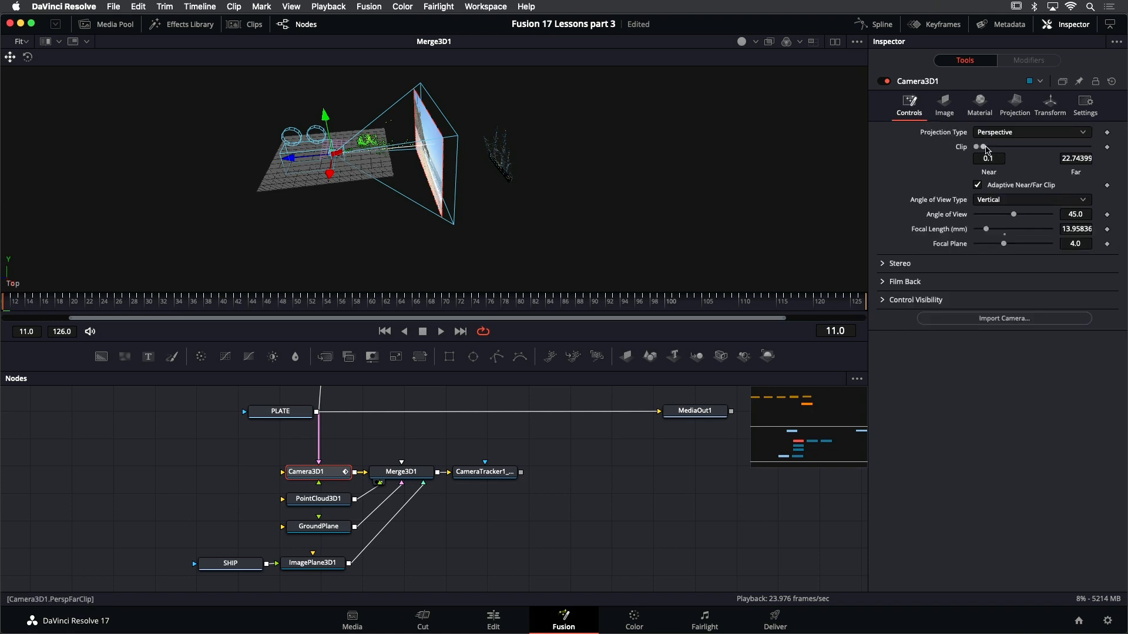
{"action": "left_click_drag", "start_coordinate": [985, 147], "coordinate": [986, 147]}
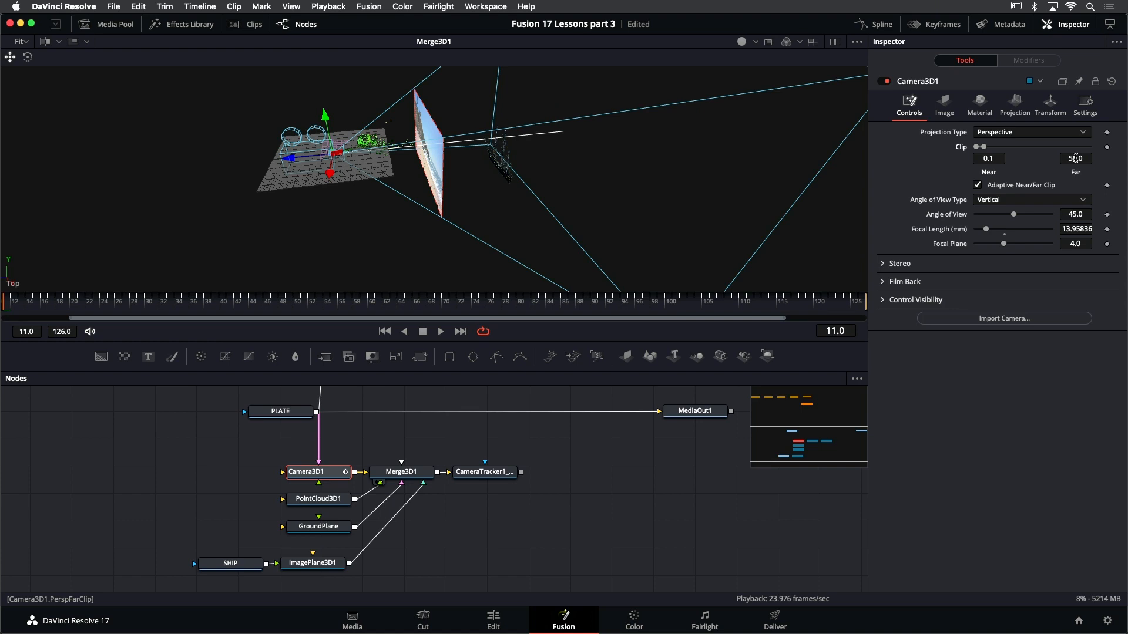
{"action": "mouse_move", "coordinate": [666, 174]}
{"action": "left_mouse_down"}
{"action": "mouse_move", "coordinate": [605, 161]}
{"action": "mouse_move", "coordinate": [666, 167]}
{"action": "mouse_move", "coordinate": [652, 165]}
{"action": "left_mouse_up"}
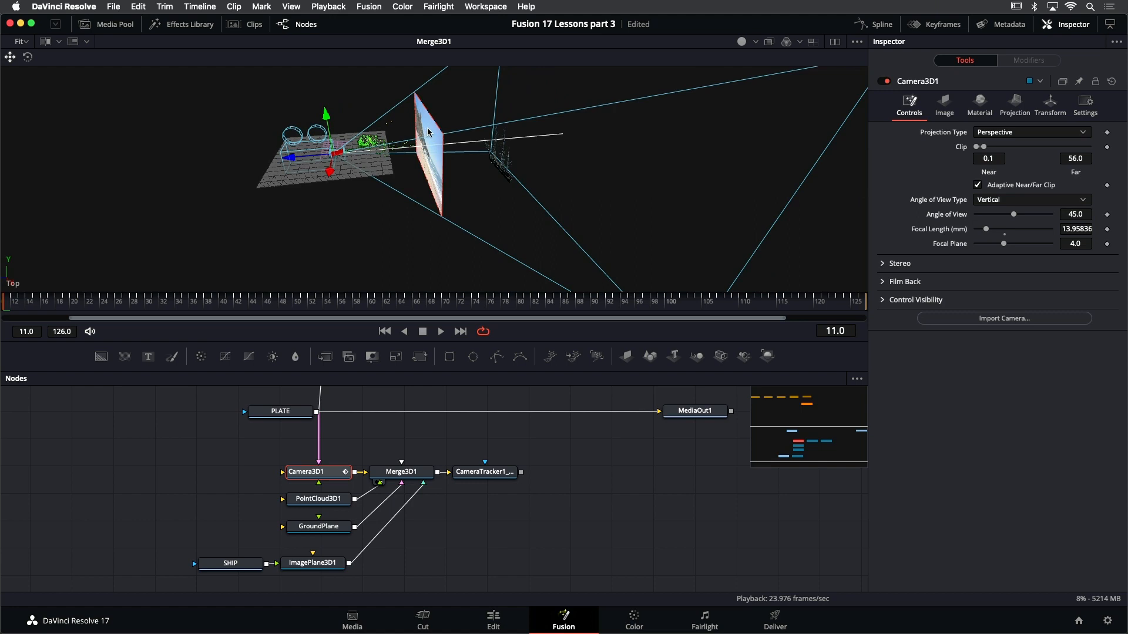
Set the depth of Camera3D1's image plane to 40.3 and lock the node
{"action": "left_click", "coordinate": [955, 105]}
{"action": "left_click_drag", "start_coordinate": [982, 162], "coordinate": [984, 163]}
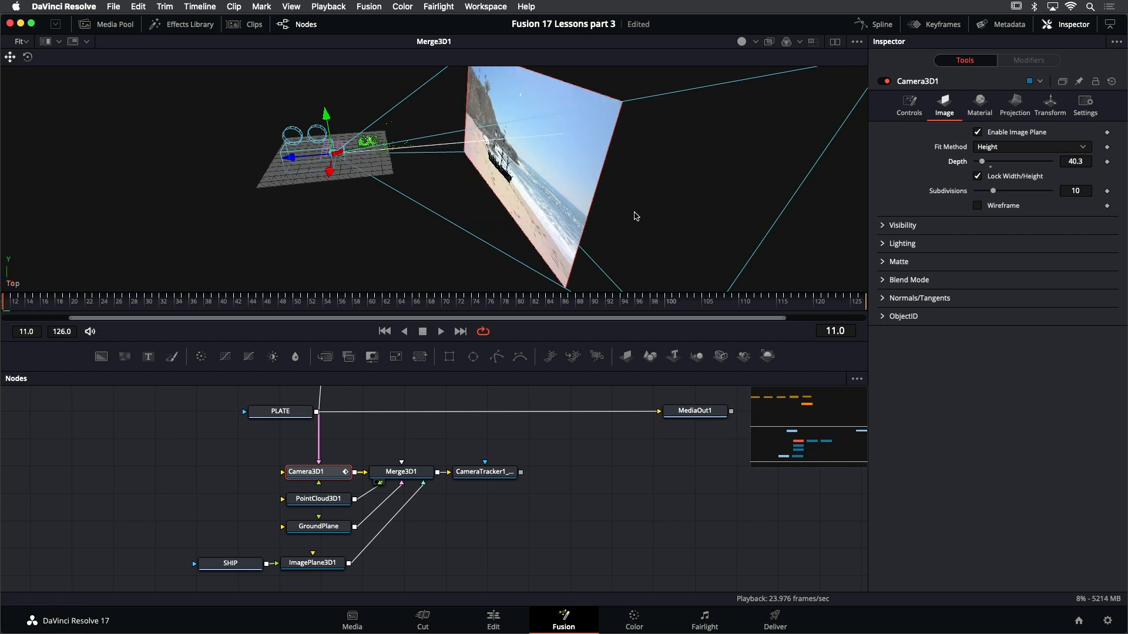
{"action": "left_click_drag", "start_coordinate": [680, 197], "coordinate": [641, 186]}
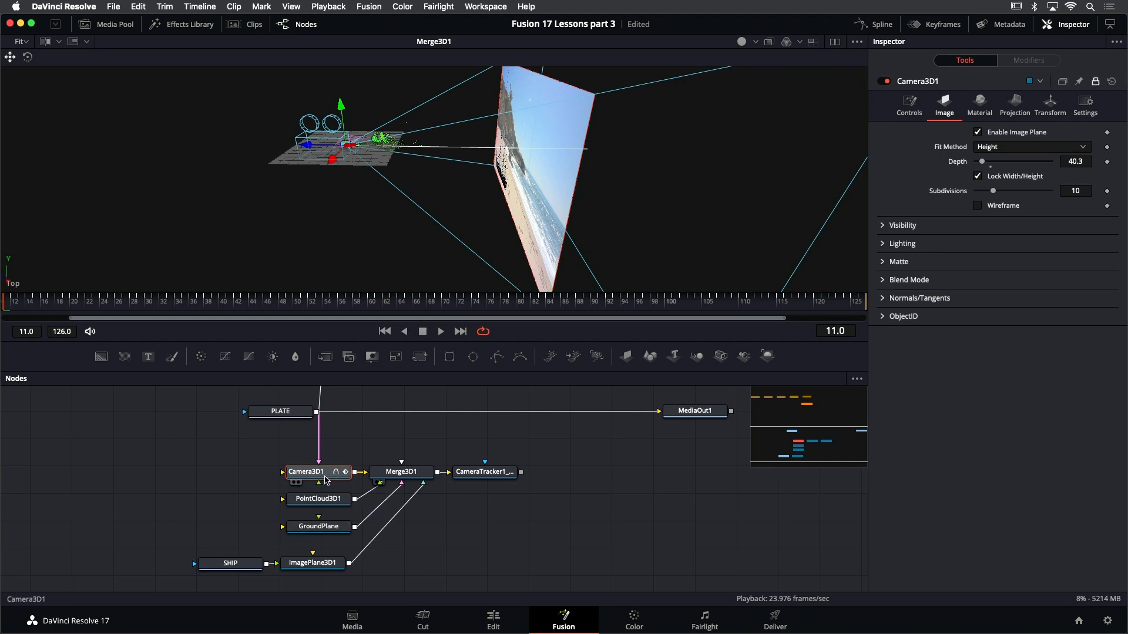
Show the CameraTracker1_Renderer output in the viewer and save the project
{"action": "left_click", "coordinate": [491, 475]}
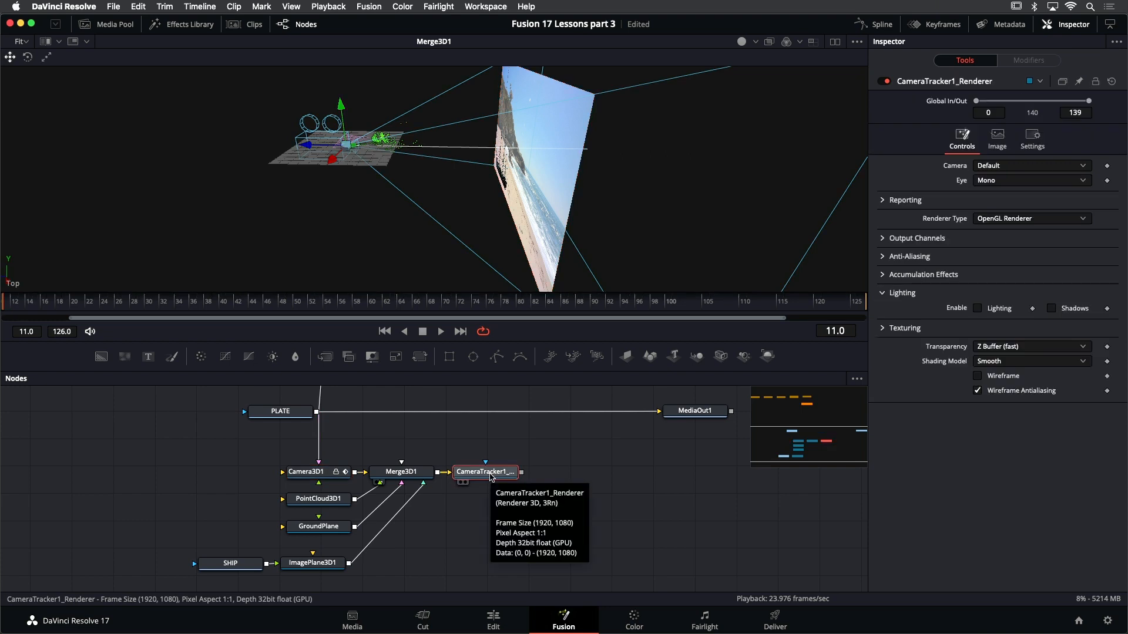
{"action": "key", "text": "1"}
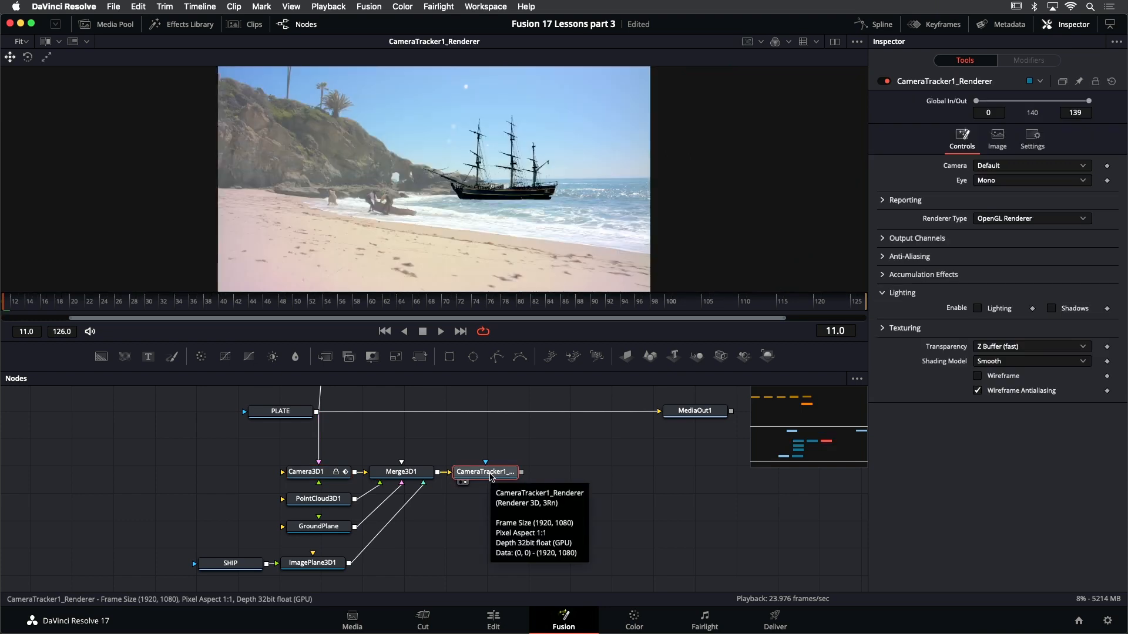
{"action": "left_click", "coordinate": [553, 462]}
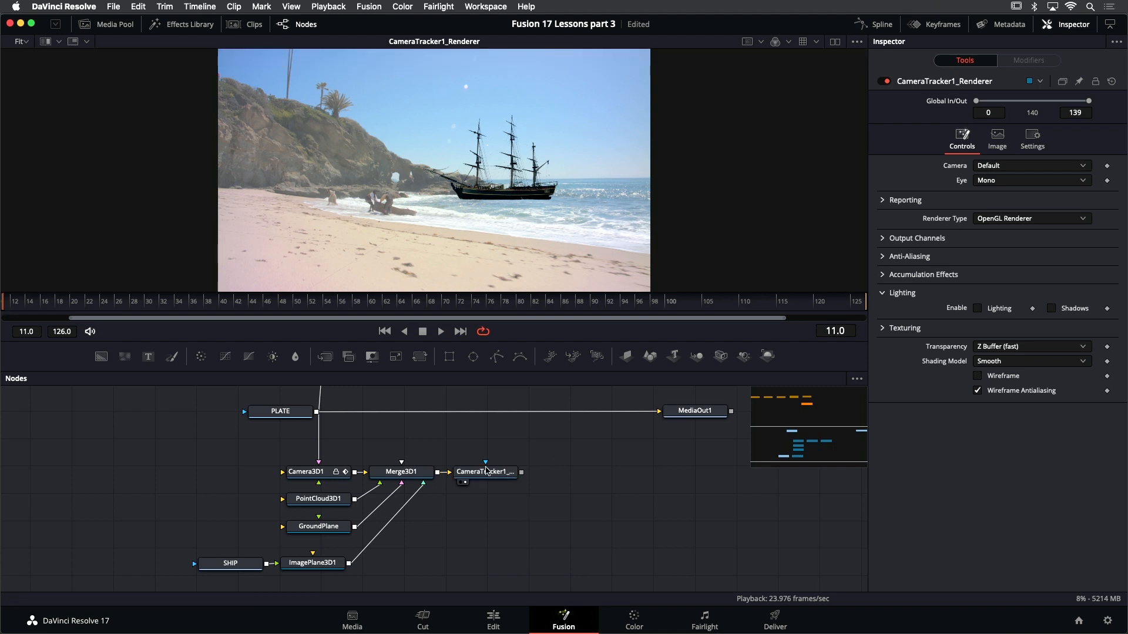
{"action": "key", "text": "super+s"}
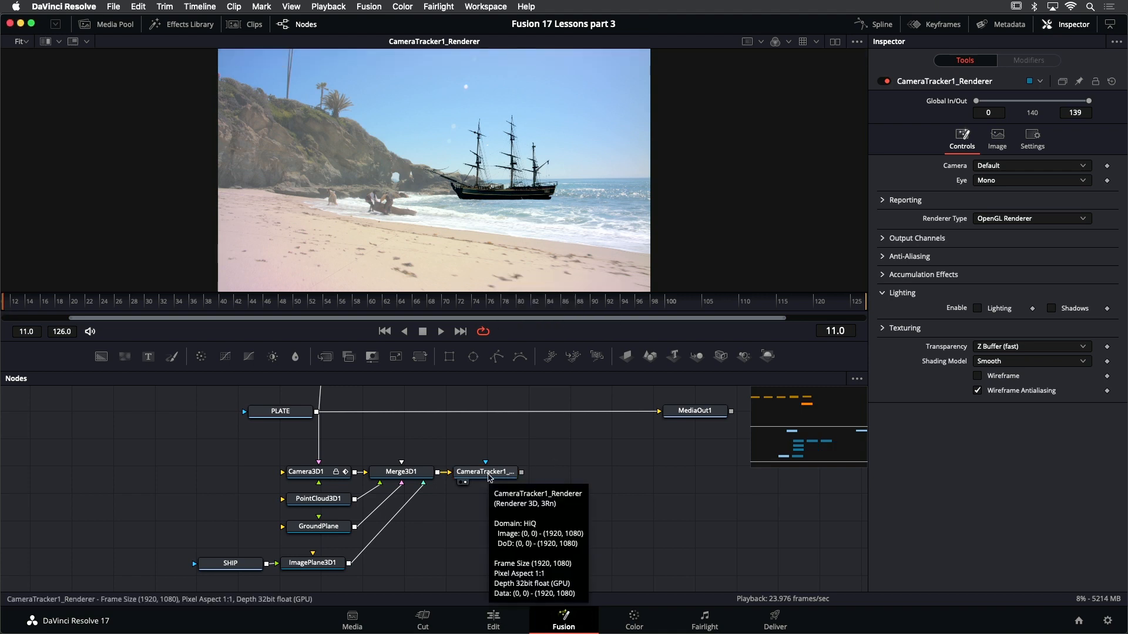
Set ImagePlane3D1's translation to X 13.73 and Y 1.275 and its scale to 15.35, and save the project
{"action": "left_click", "coordinate": [306, 564]}
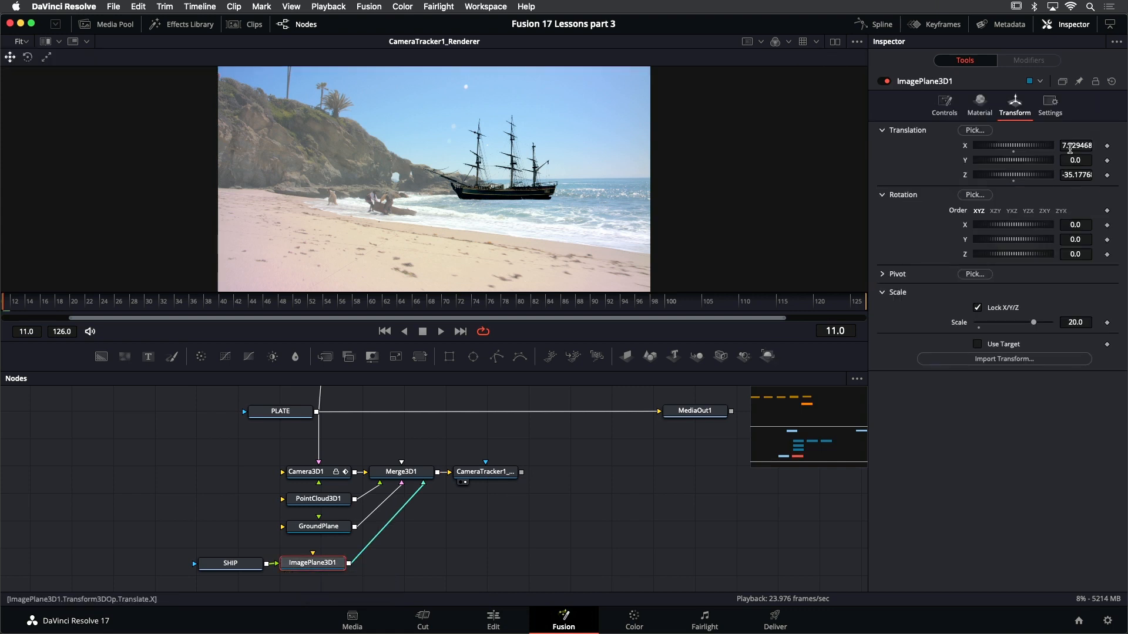
{"action": "left_click_drag", "start_coordinate": [1021, 149], "coordinate": [1050, 152]}
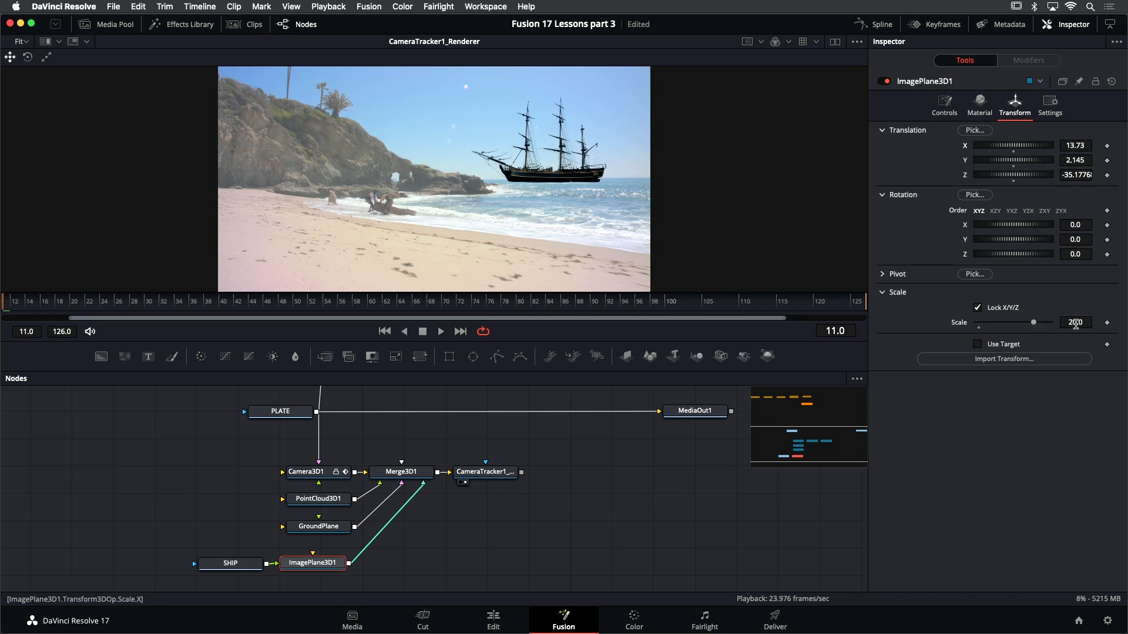
{"action": "left_click_drag", "start_coordinate": [1076, 325], "coordinate": [1021, 324]}
{"action": "left_click_drag", "start_coordinate": [1023, 162], "coordinate": [1005, 158]}
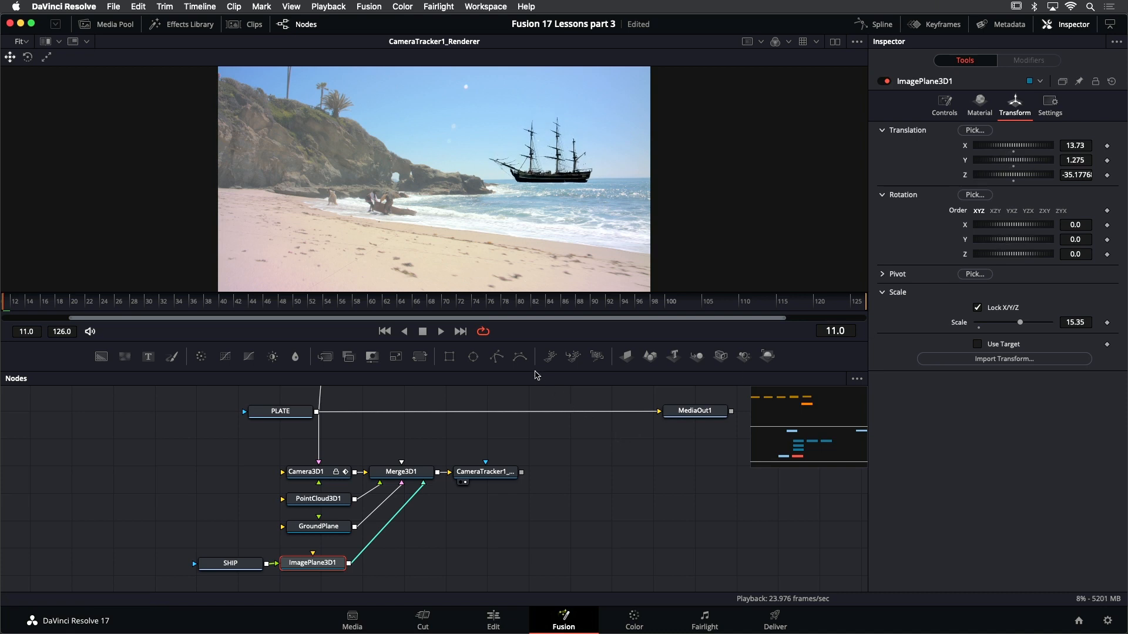
{"action": "key", "text": "super+s"}
Enlarge the viewer, play the rendered shot while zoomed in on the ship, and return to the first frame
{"action": "left_click_drag", "start_coordinate": [467, 342], "coordinate": [464, 379]}
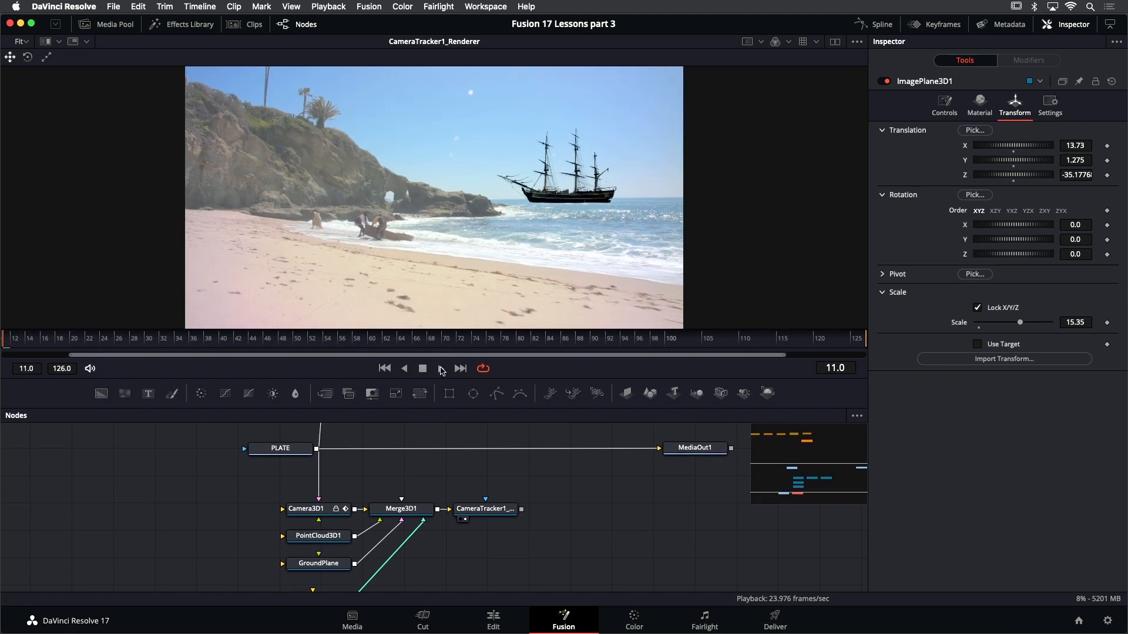
{"action": "left_click", "coordinate": [440, 367]}
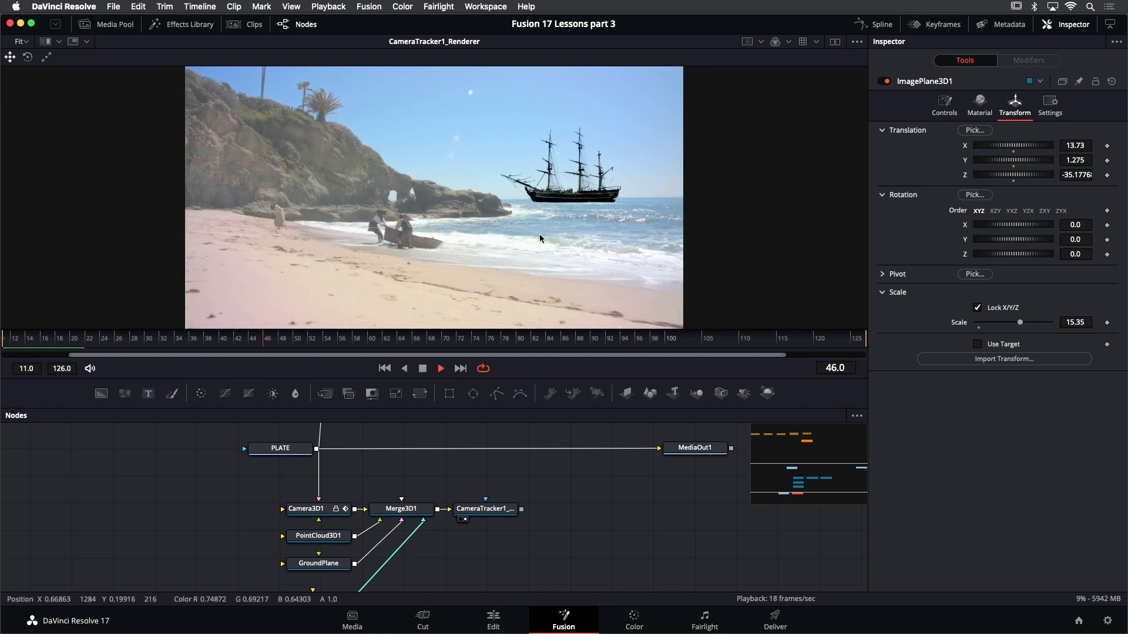
{"action": "scroll", "coordinate": [549, 198], "scroll_direction": "up", "scroll_amount": 2}
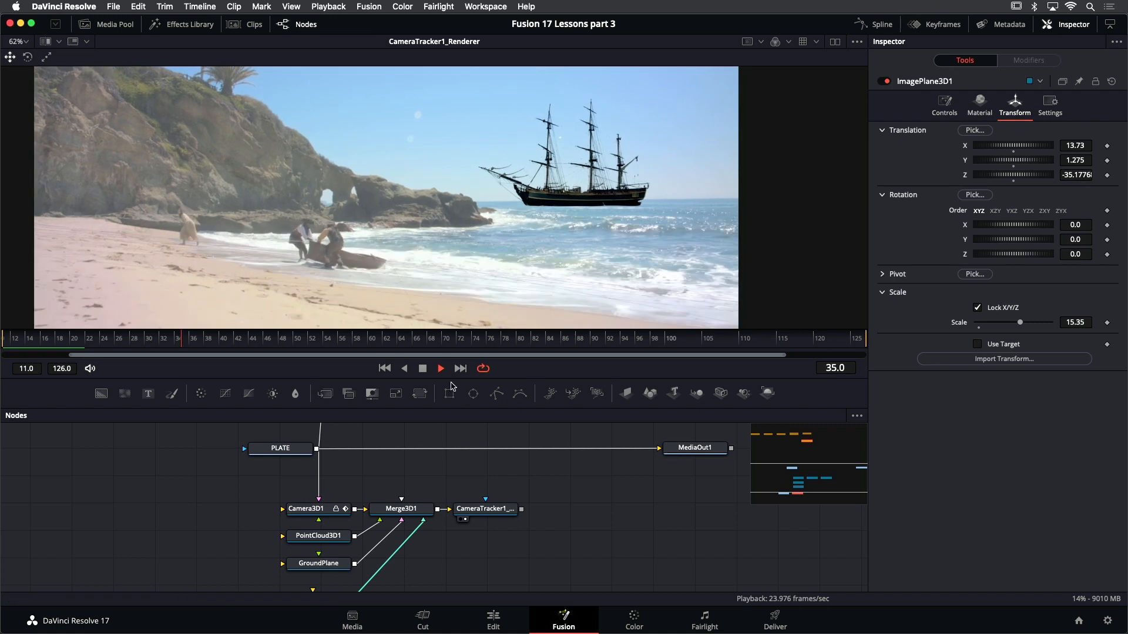
{"action": "left_click", "coordinate": [422, 368]}
{"action": "left_click", "coordinate": [385, 368]}
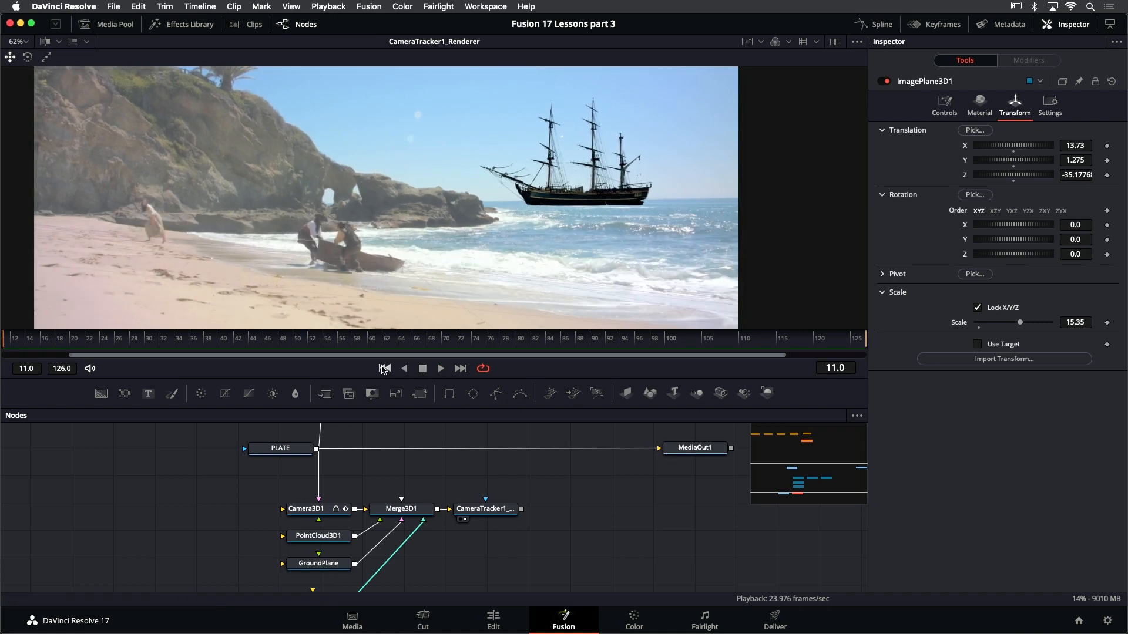
At the last frame, fine-tune ImagePlane3D1 to X 14.592, Y 1.115 and scale 14.942
{"action": "left_click", "coordinate": [460, 368]}
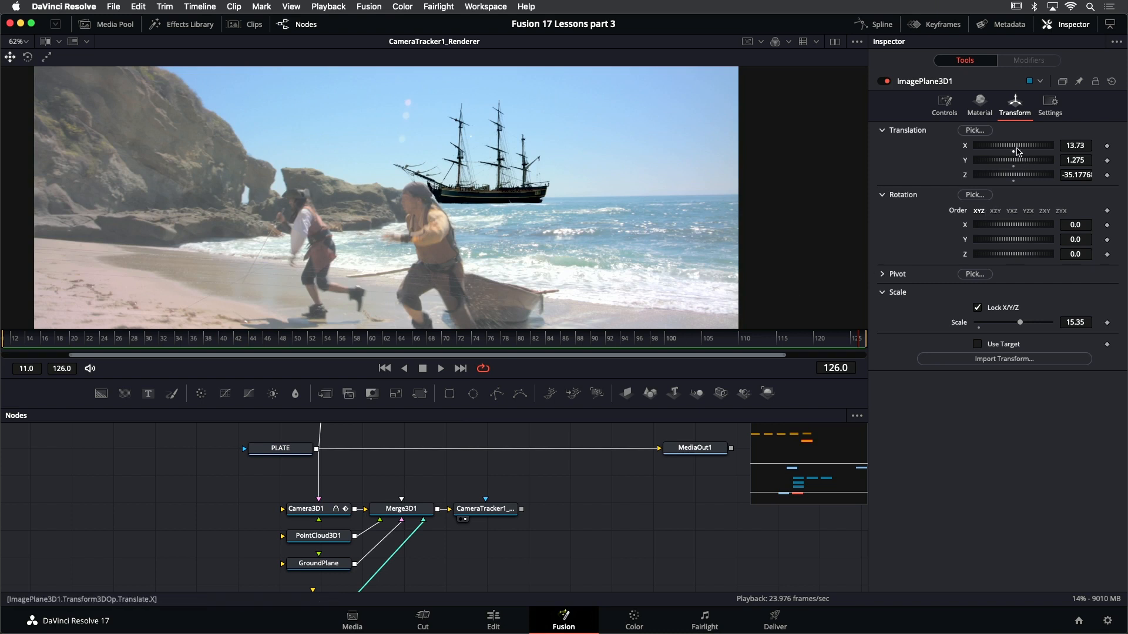
{"action": "left_click_drag", "start_coordinate": [1065, 146], "coordinate": [1103, 146]}
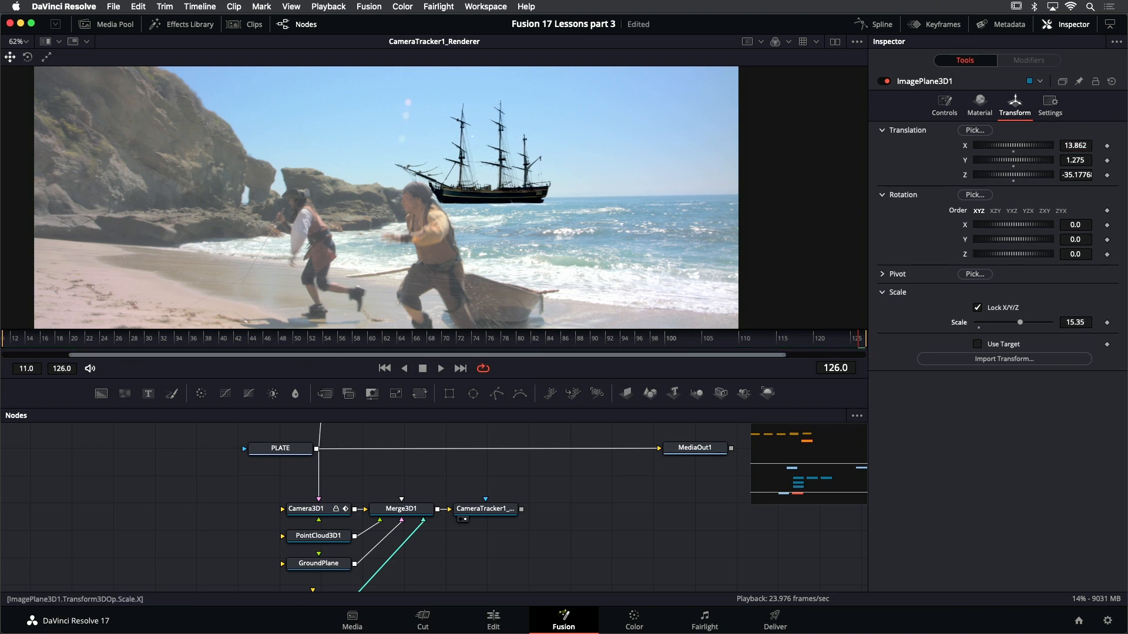
{"action": "left_click_drag", "start_coordinate": [1075, 322], "coordinate": [1051, 322]}
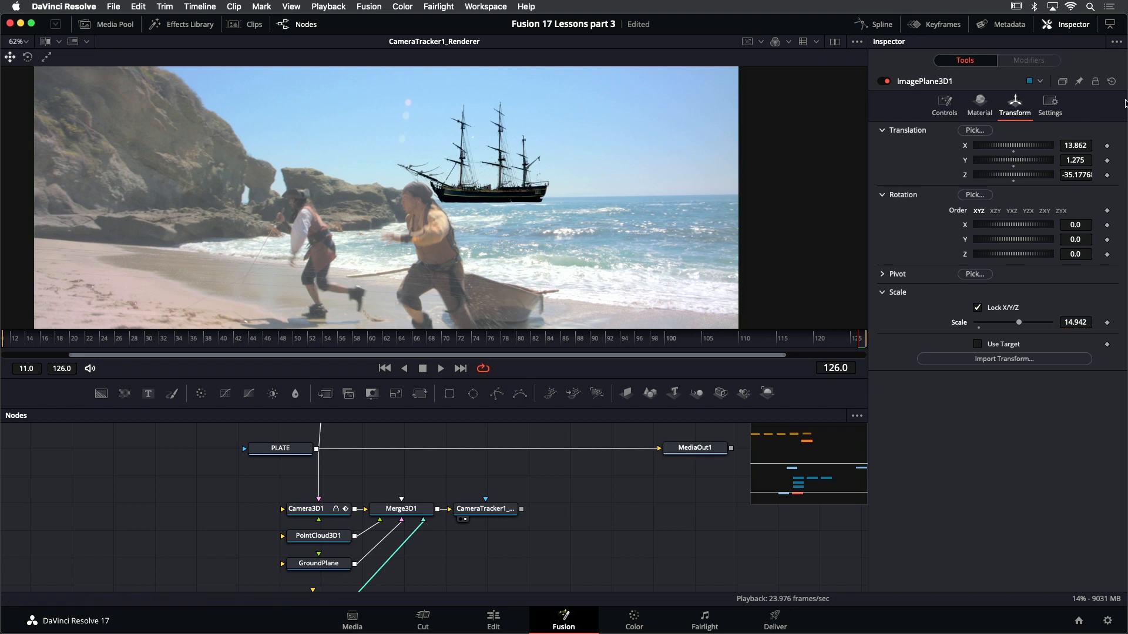
{"action": "mouse_move", "coordinate": [1066, 146]}
{"action": "left_mouse_down"}
{"action": "mouse_move", "coordinate": [1110, 145]}
{"action": "mouse_move", "coordinate": [1053, 150]}
{"action": "mouse_move", "coordinate": [1073, 145]}
{"action": "left_mouse_up"}
{"action": "scroll", "coordinate": [385, 525], "scroll_direction": "down", "scroll_amount": 4}
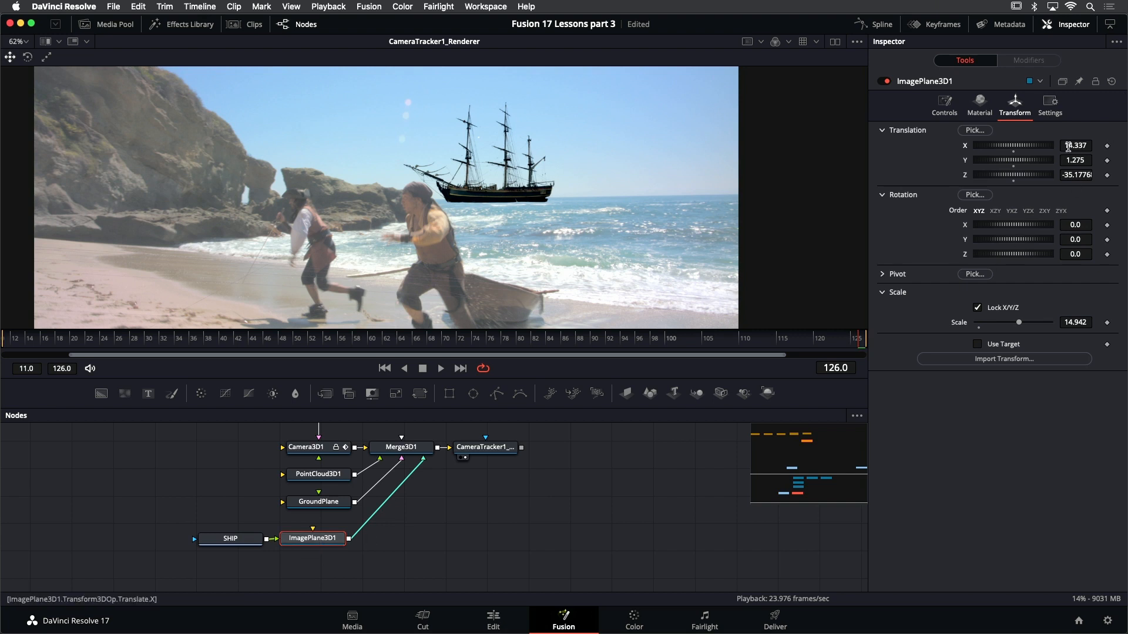
{"action": "left_click_drag", "start_coordinate": [1068, 147], "coordinate": [1098, 147]}
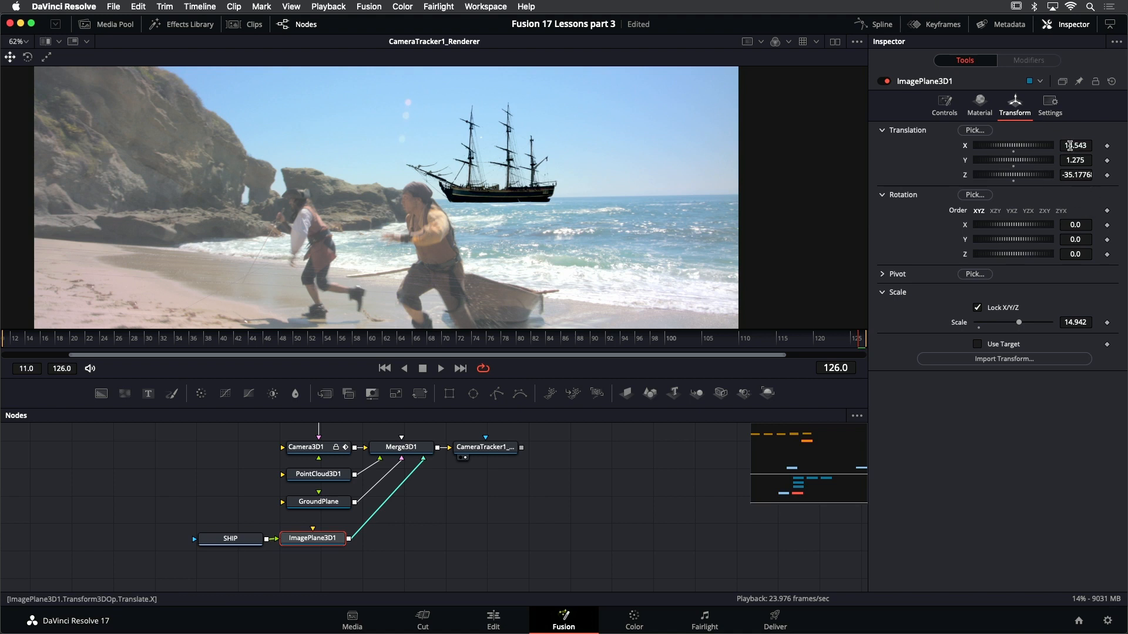
{"action": "left_click_drag", "start_coordinate": [1070, 146], "coordinate": [1060, 160]}
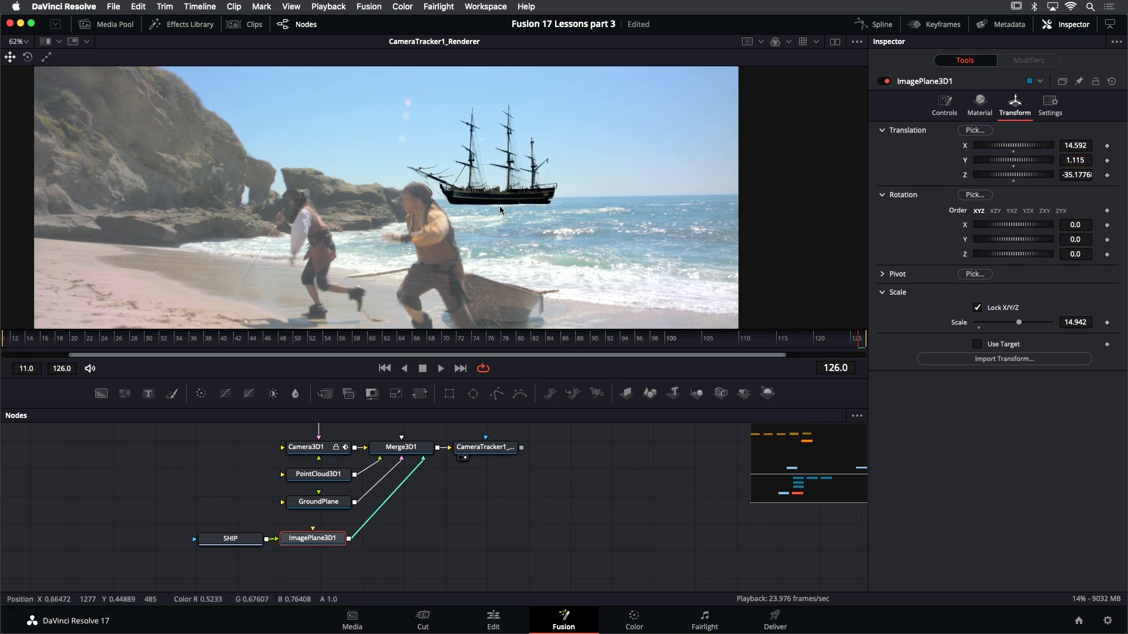
Play the shot from the start and check the ship's position against the horizon at the last, intermediate and first frames
{"action": "left_click", "coordinate": [383, 368]}
{"action": "left_click", "coordinate": [440, 368]}
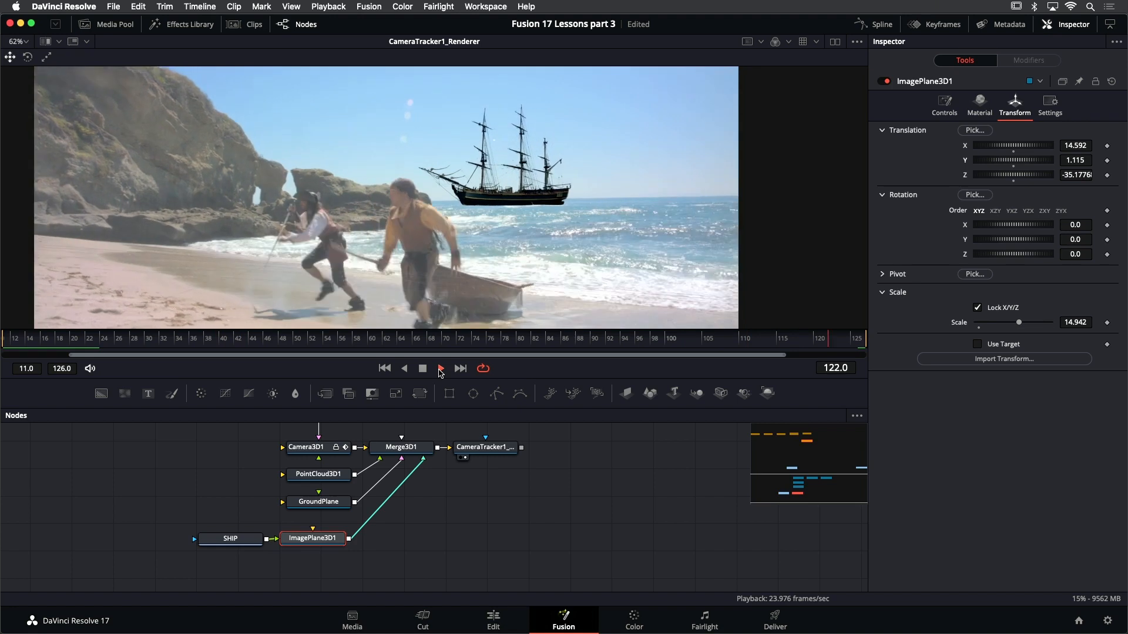
{"action": "left_click", "coordinate": [423, 369]}
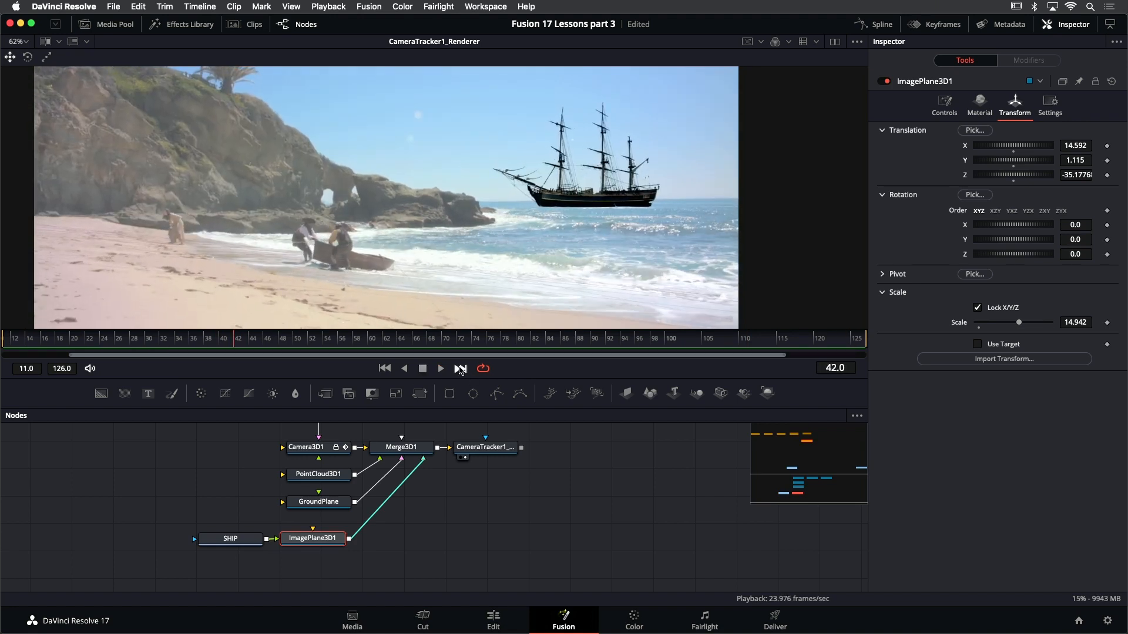
{"action": "left_click", "coordinate": [460, 369]}
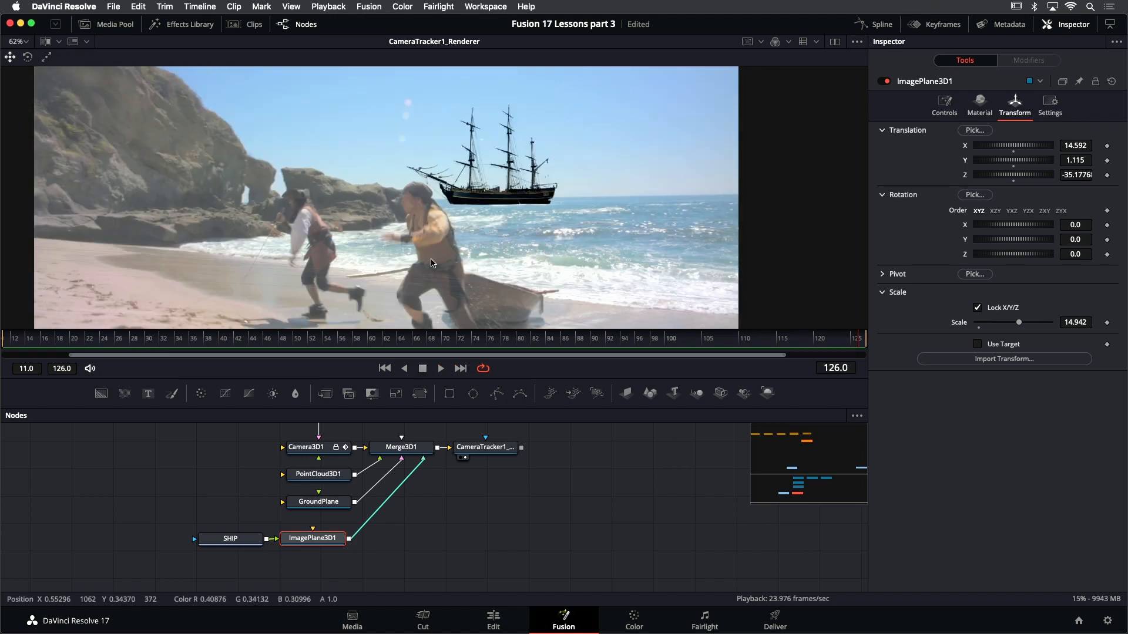
{"action": "key", "text": "j"}
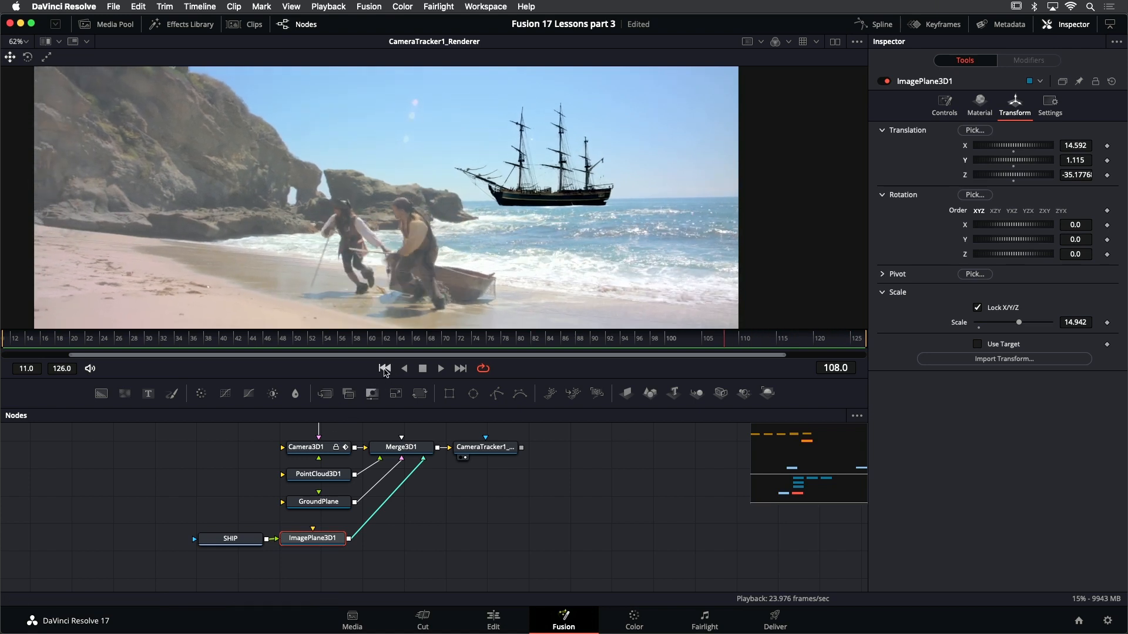
{"action": "left_click", "coordinate": [391, 368]}
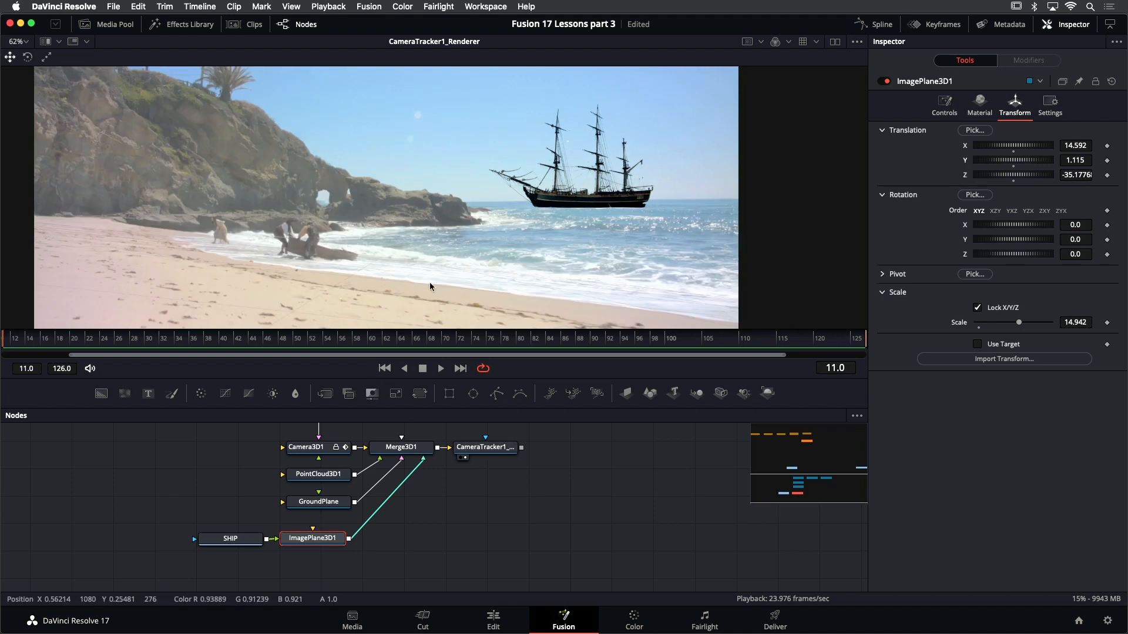
Enlarge the viewer further, show the whole frame, and play the composite through to around frame 45
{"action": "left_click_drag", "start_coordinate": [468, 377], "coordinate": [469, 405]}
{"action": "key", "text": "minus"}
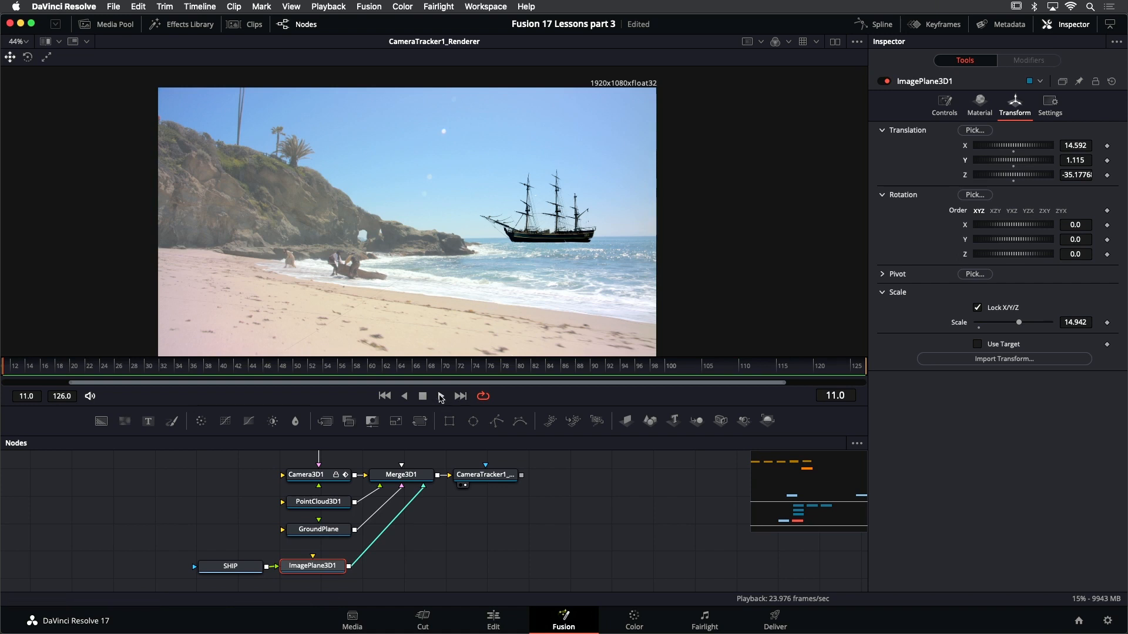
{"action": "left_click", "coordinate": [441, 396]}
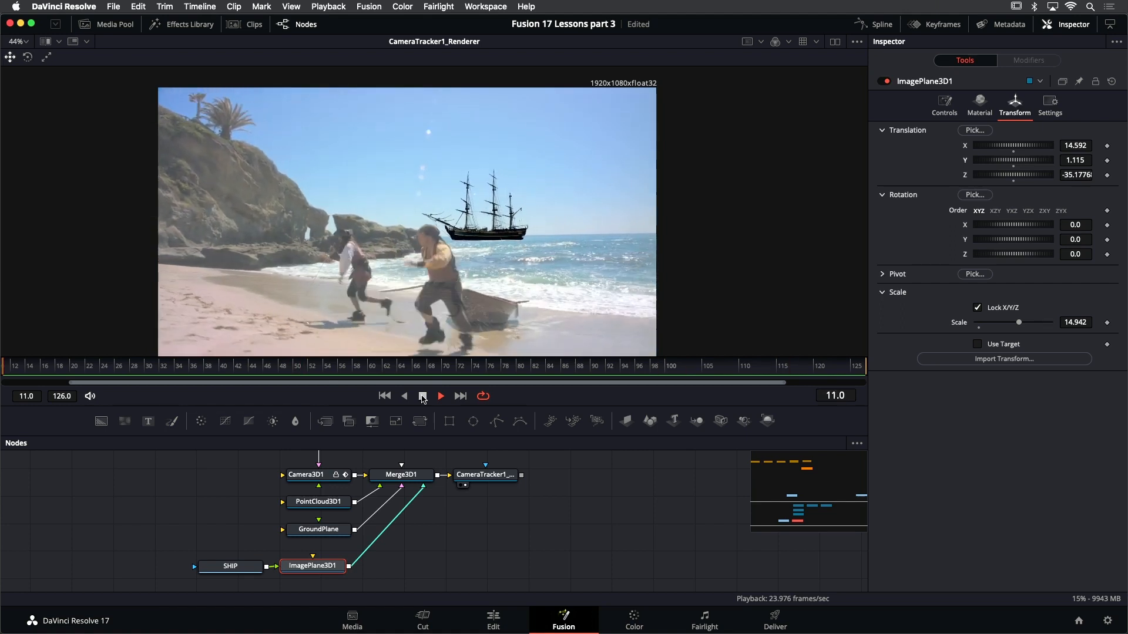
{"action": "left_click", "coordinate": [422, 397]}
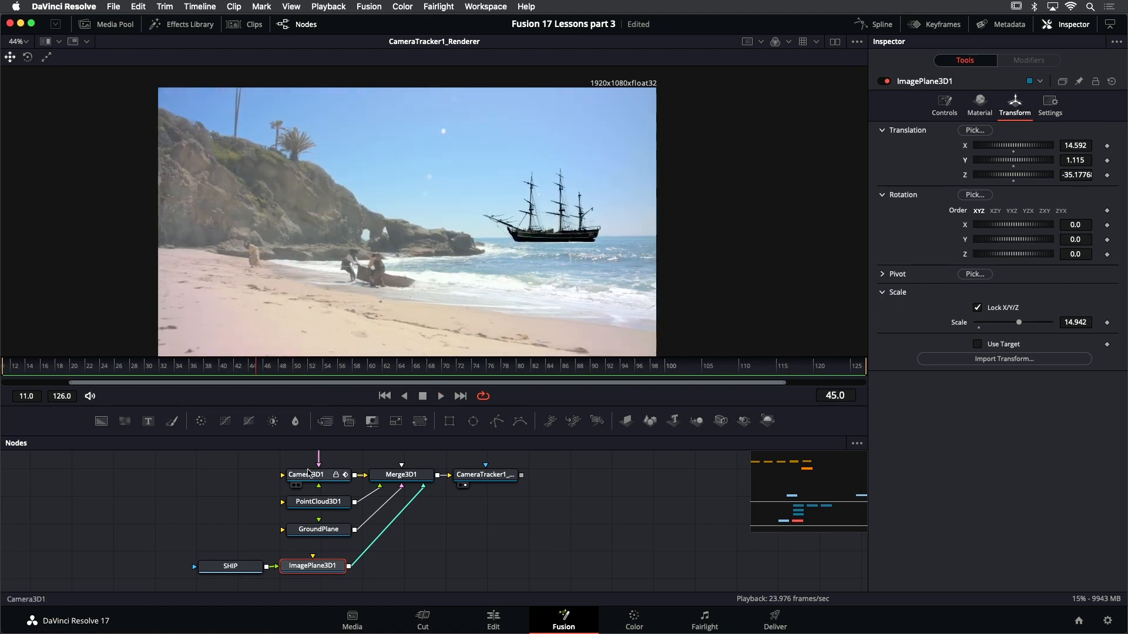
Review Camera3D1's image plane settings and deselect the node
{"action": "left_click", "coordinate": [312, 477]}
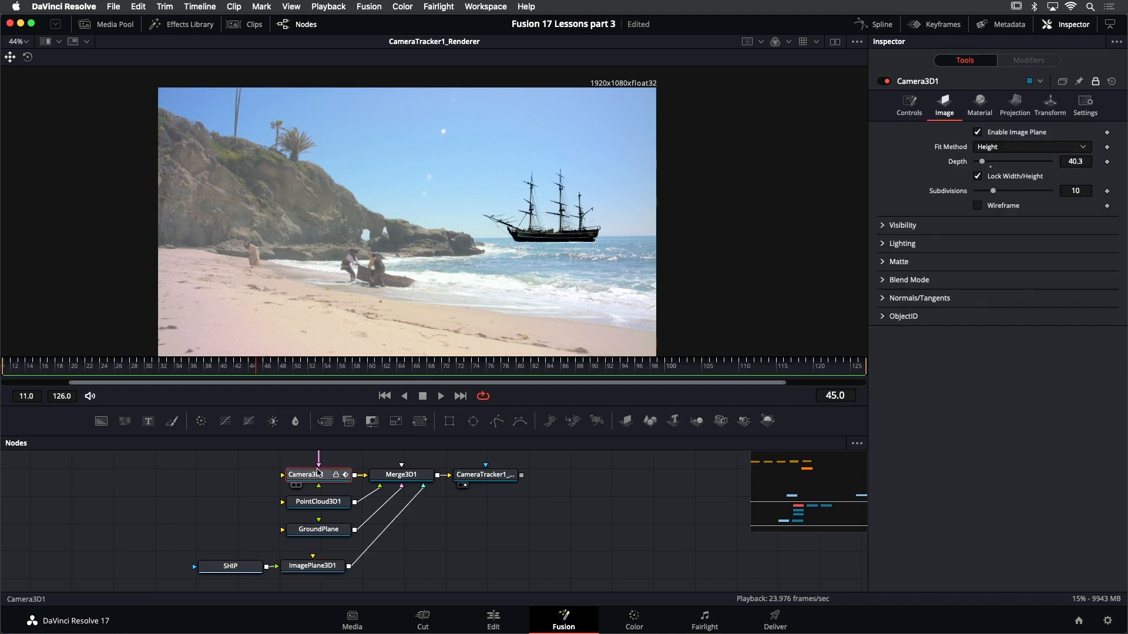
{"action": "left_click", "coordinate": [469, 535]}
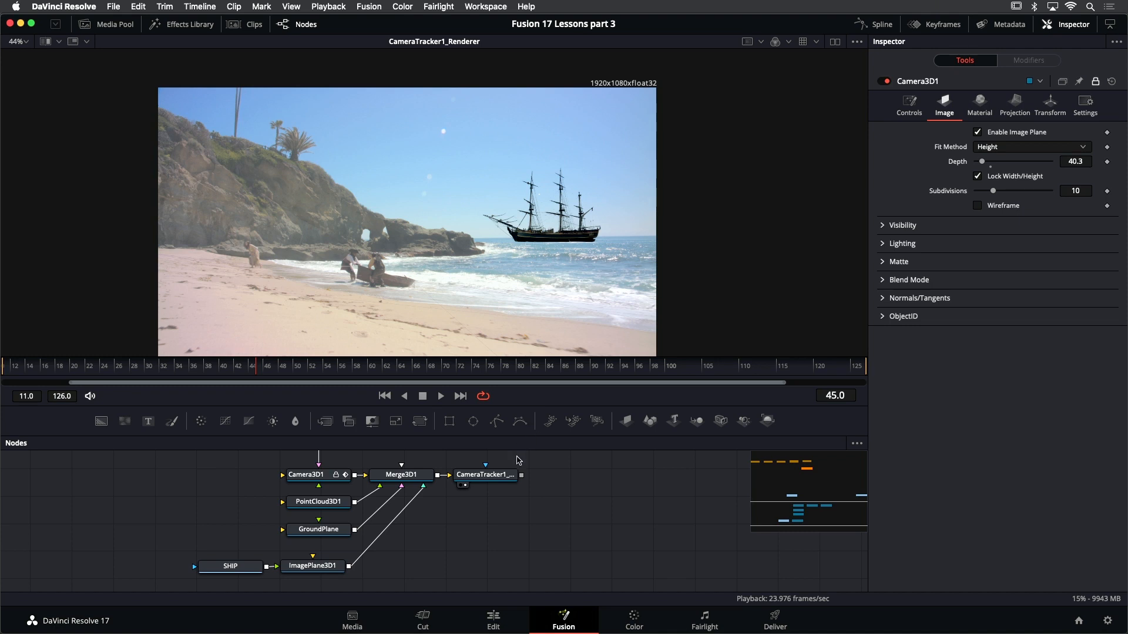
{"action": "scroll", "coordinate": [489, 505], "scroll_direction": "down", "scroll_amount": 2}
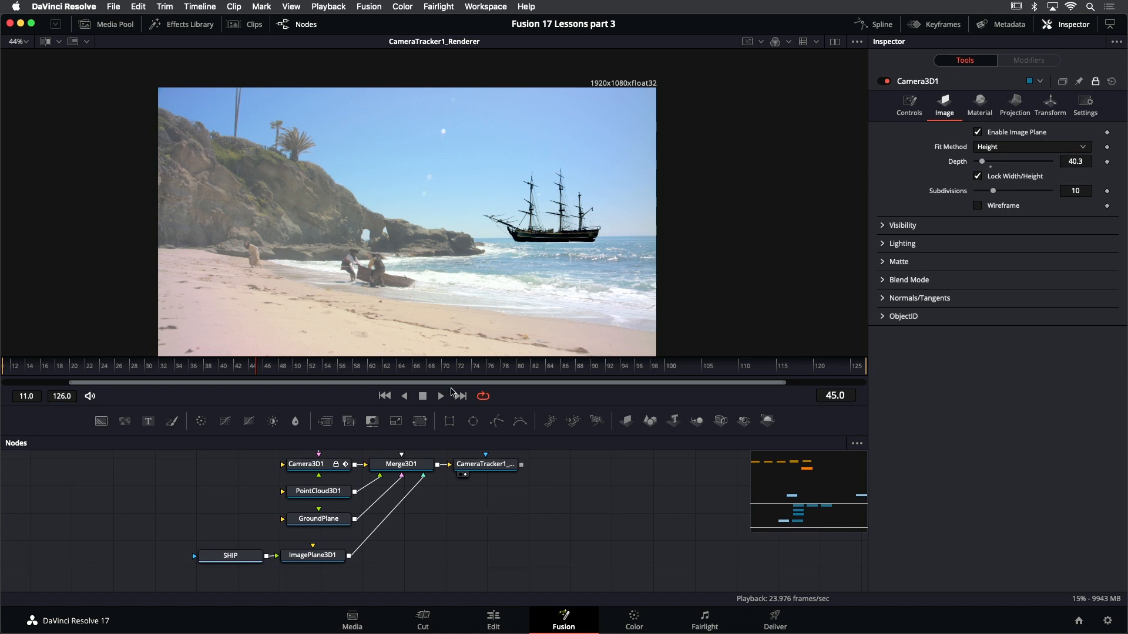
Add an Ambient Light node from the 3D light tools below ImagePlane3D1 in the node graph
{"action": "left_click", "coordinate": [189, 24]}
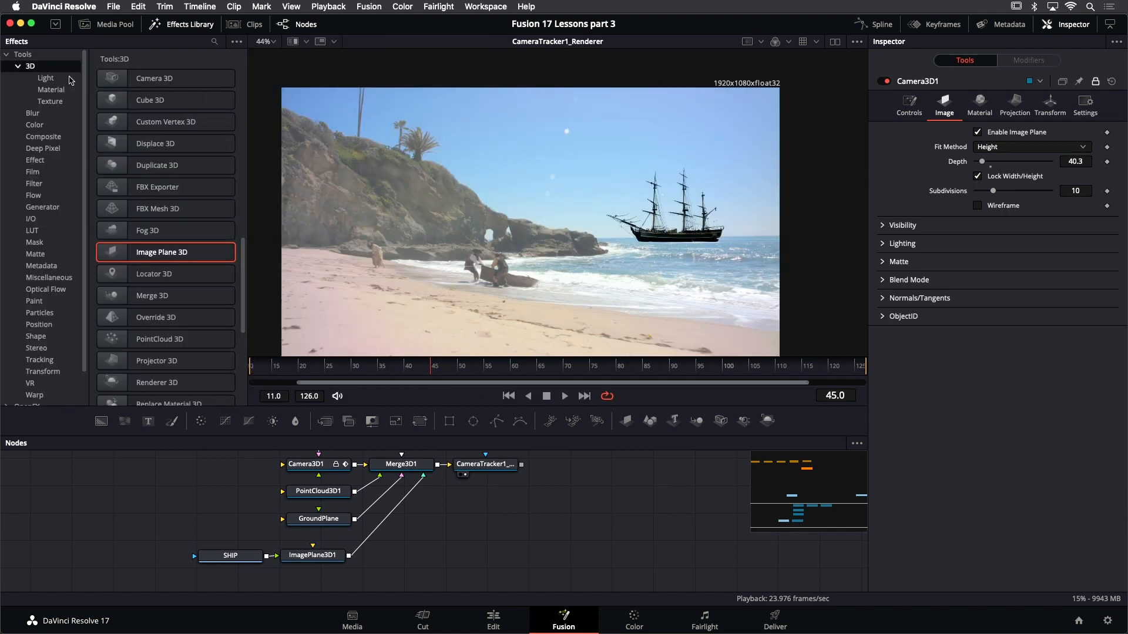
{"action": "left_click", "coordinate": [46, 78]}
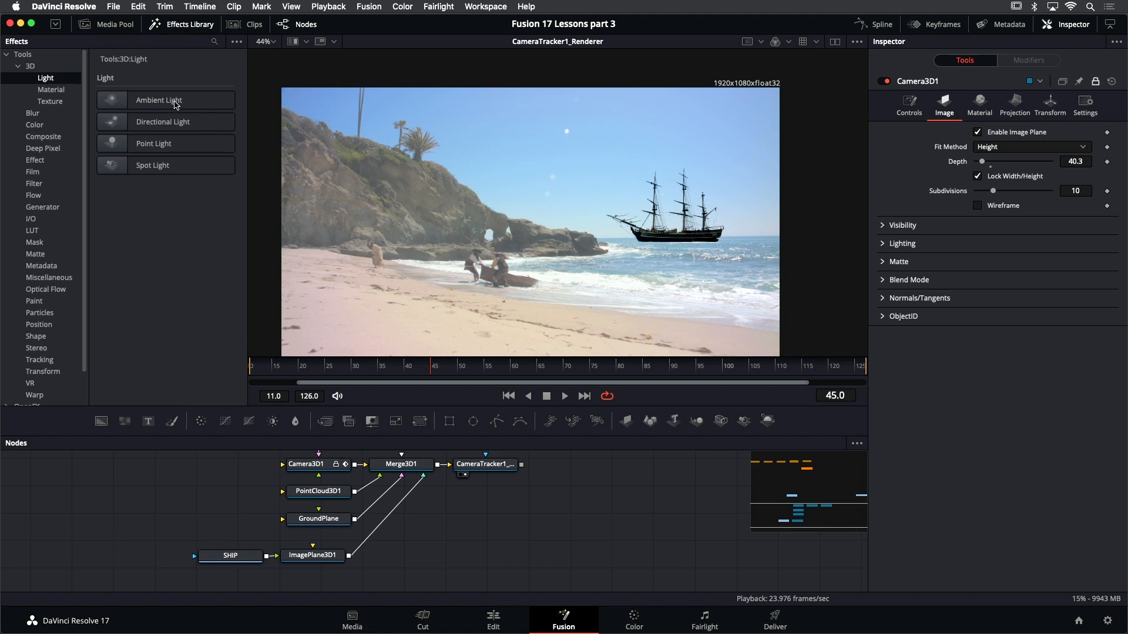
{"action": "left_click_drag", "start_coordinate": [175, 103], "coordinate": [318, 550]}
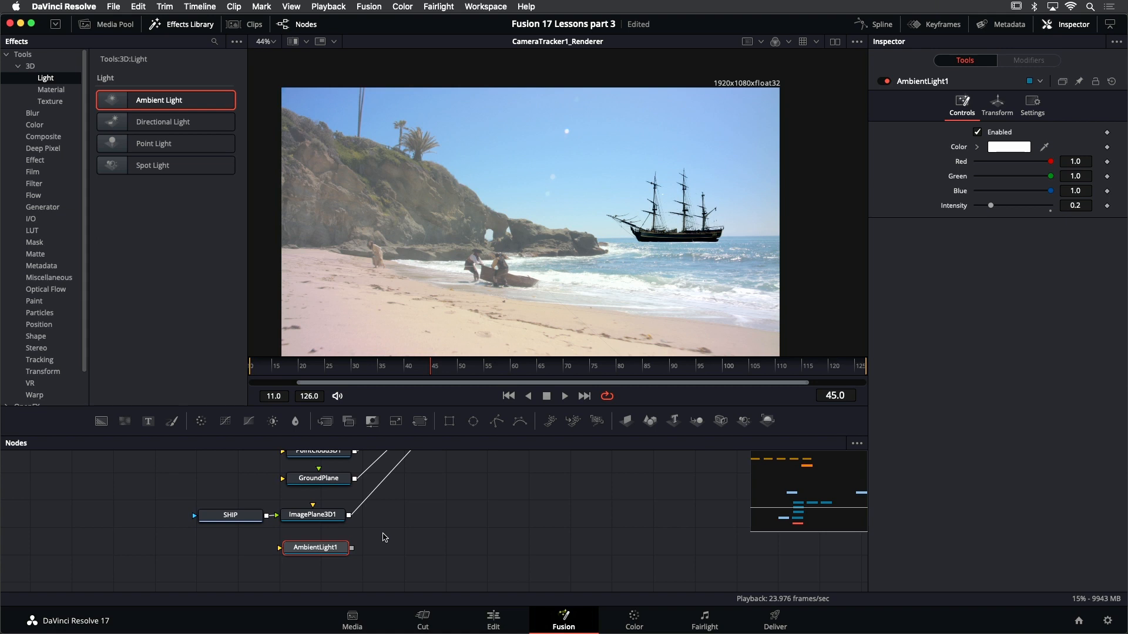
Connect AmbientLight1's output to a free input on Merge3D1
{"action": "scroll", "coordinate": [382, 538], "scroll_direction": "up", "scroll_amount": 1}
{"action": "scroll", "coordinate": [431, 529], "scroll_direction": "up", "scroll_amount": 3}
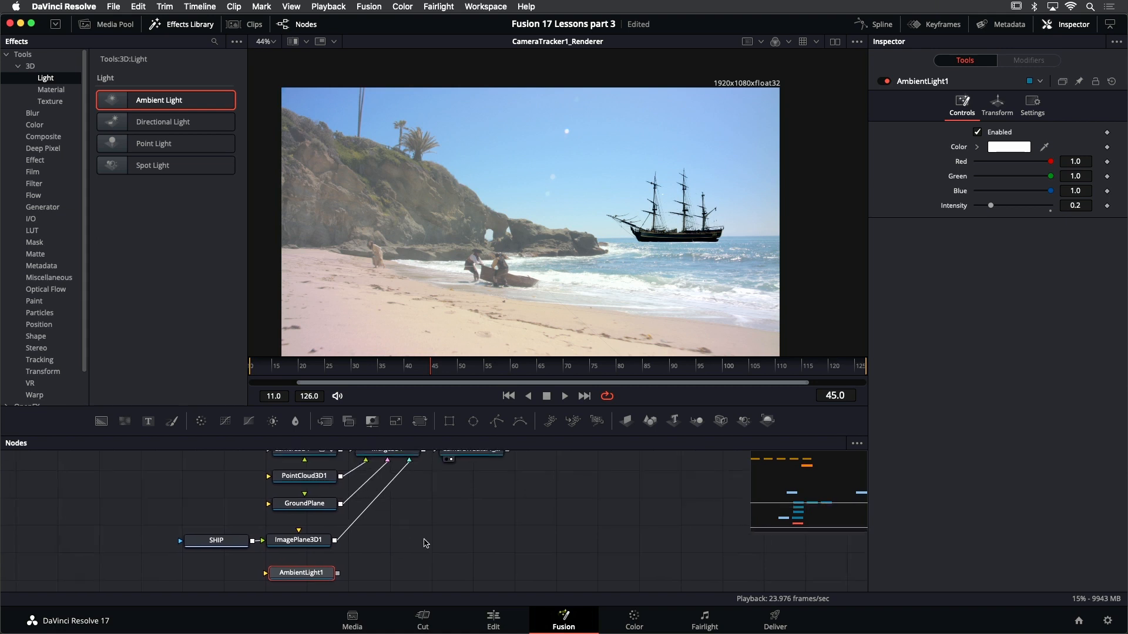
{"action": "left_click_drag", "start_coordinate": [338, 573], "coordinate": [410, 462]}
{"action": "scroll", "coordinate": [405, 476], "scroll_direction": "up", "scroll_amount": 5}
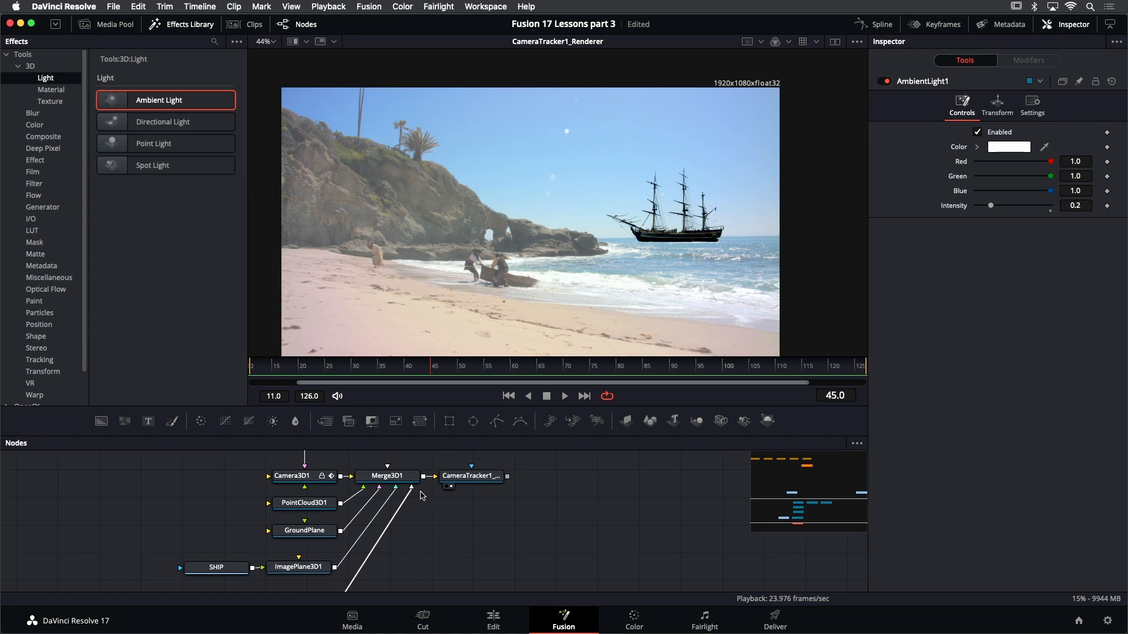
Enable Lighting in the CameraTracker1_Renderer settings, leaving Shadows off
{"action": "scroll", "coordinate": [422, 495], "scroll_direction": "down", "scroll_amount": 2}
{"action": "left_click_drag", "start_coordinate": [486, 533], "coordinate": [483, 517]}
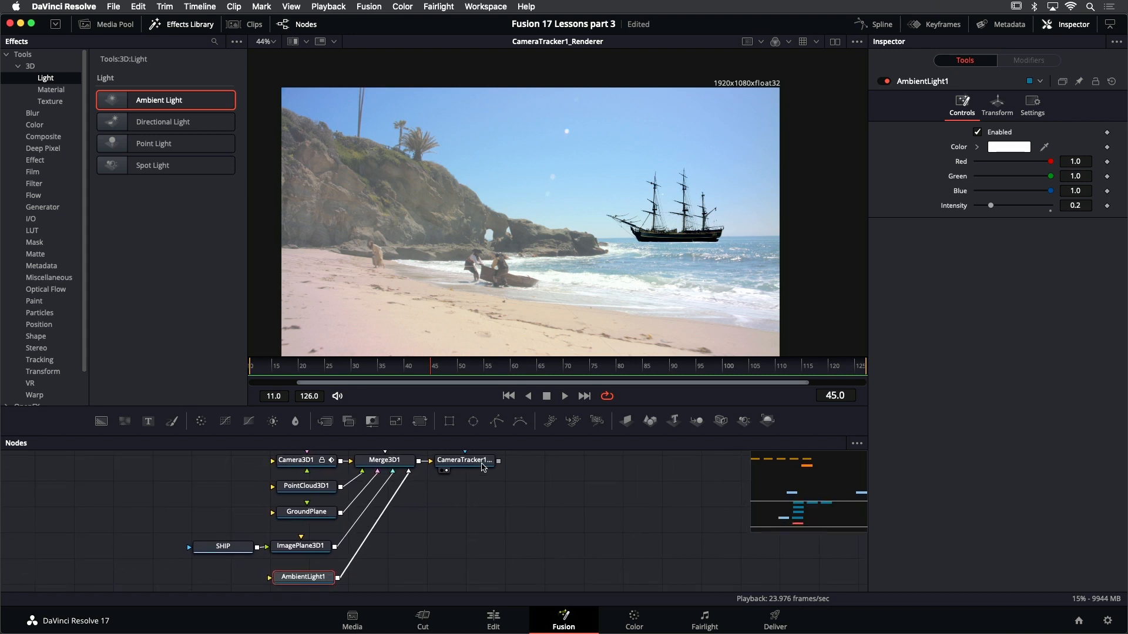
{"action": "left_click", "coordinate": [482, 466]}
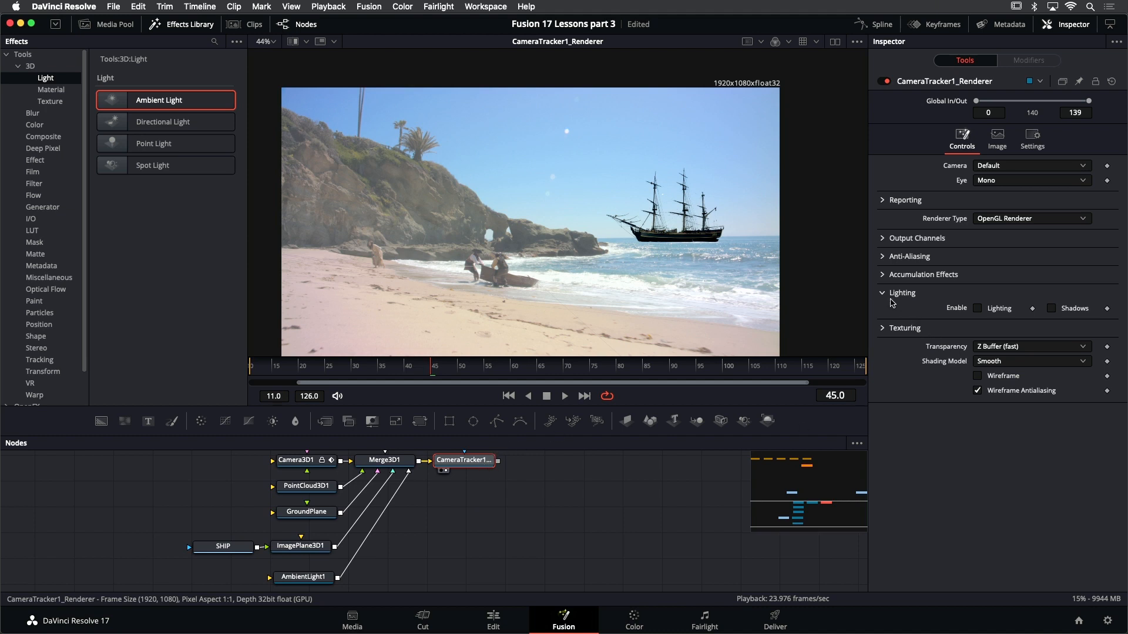
{"action": "left_click", "coordinate": [978, 310]}
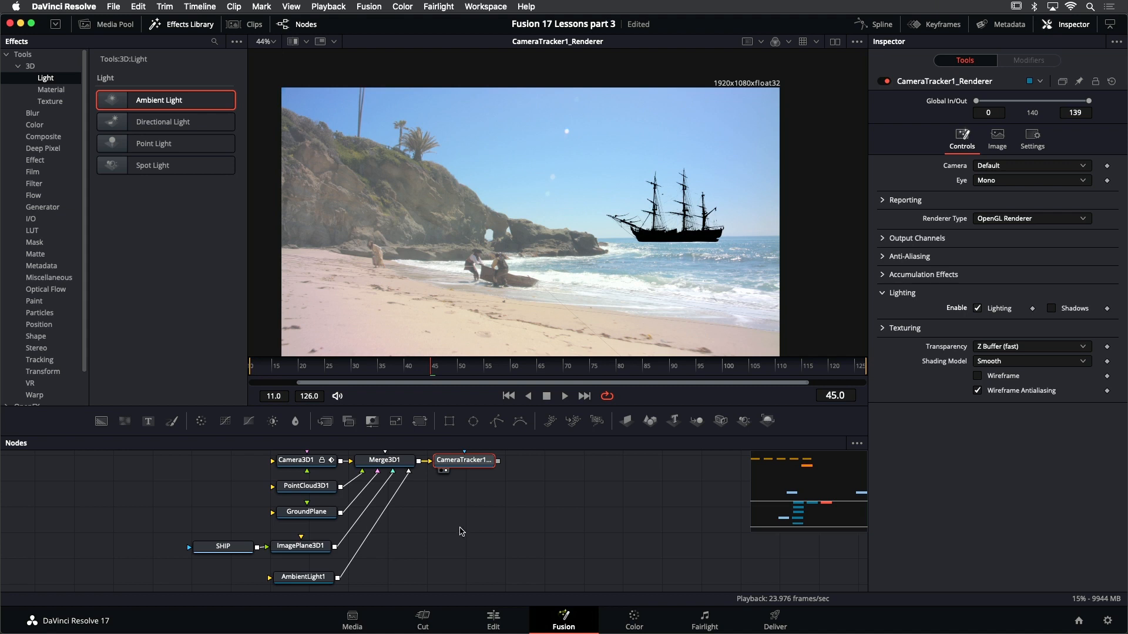
Try AmbientLight1 intensities of 1.0 and 8.0, and settle on 2.079 to brighten the ship
{"action": "scroll", "coordinate": [458, 530], "scroll_direction": "down", "scroll_amount": 2}
{"action": "left_click", "coordinate": [311, 568]}
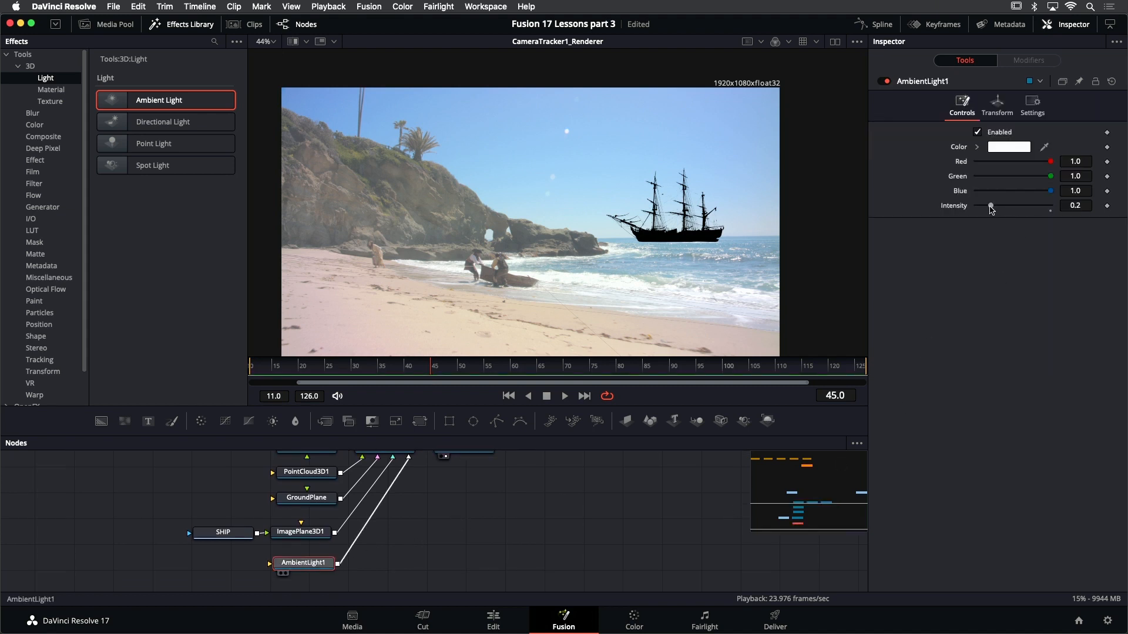
{"action": "left_click_drag", "start_coordinate": [991, 206], "coordinate": [1066, 211]}
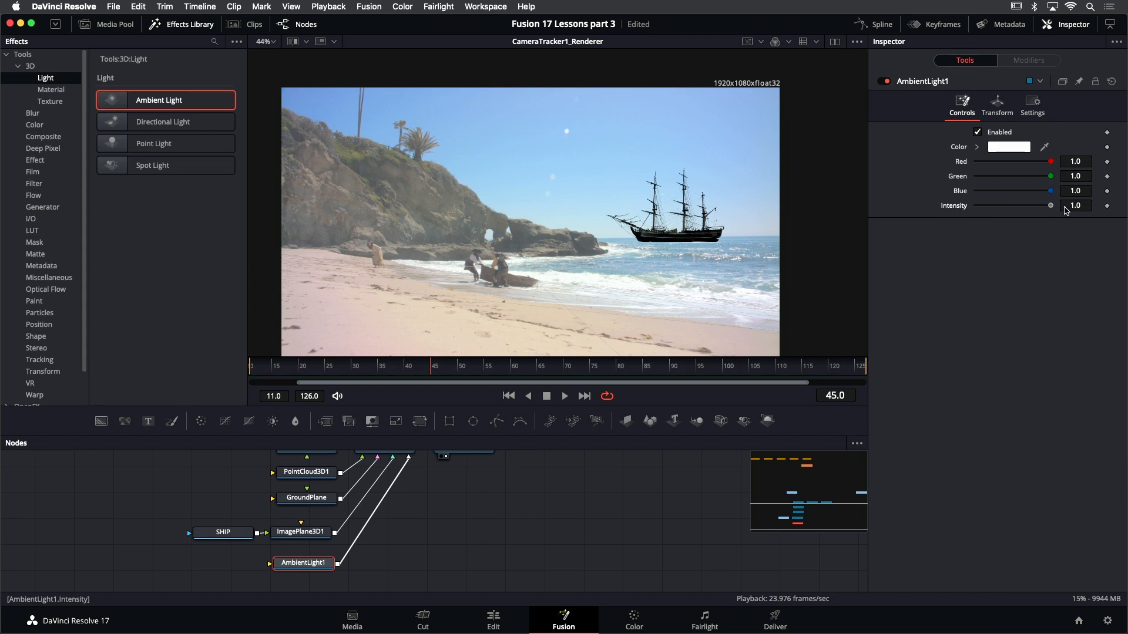
{"action": "left_click", "coordinate": [1081, 207]}
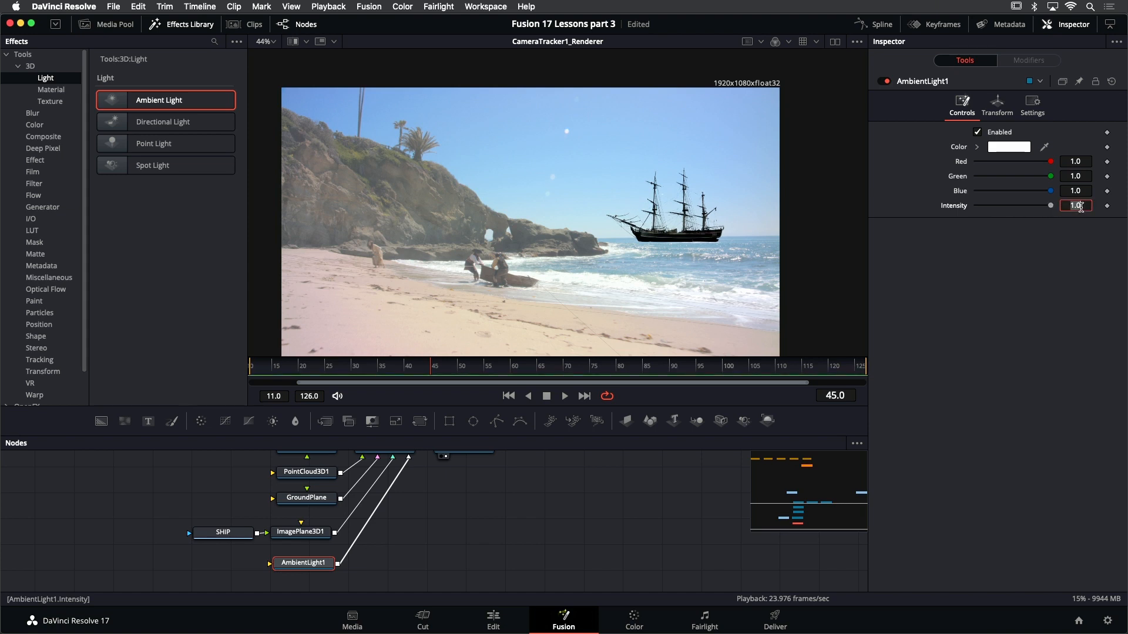
{"action": "key", "text": "Tab"}
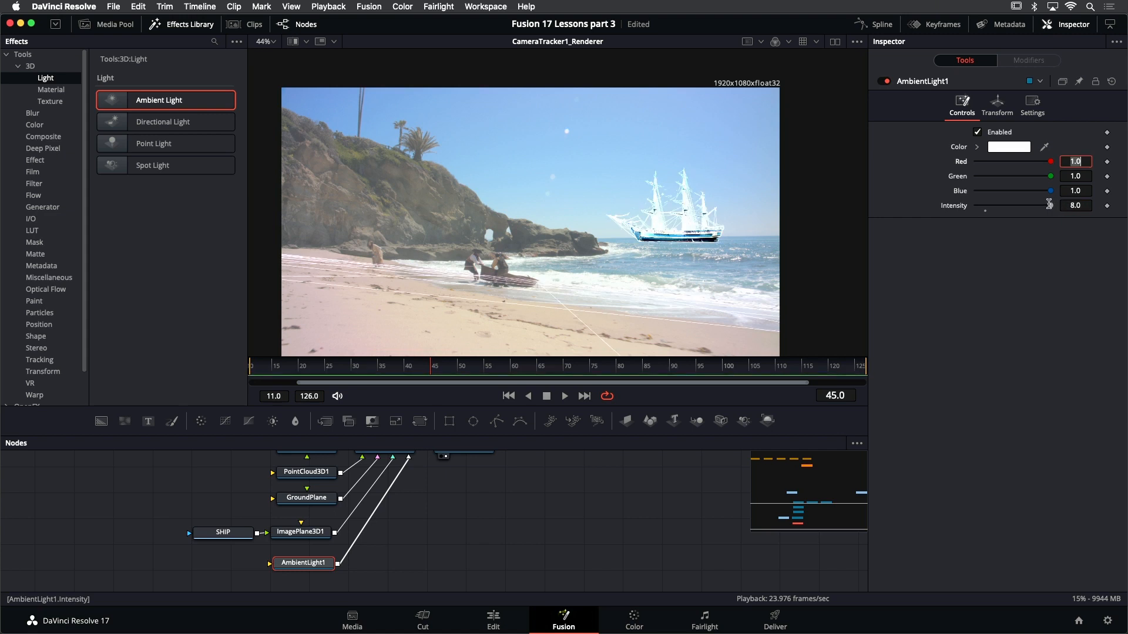
{"action": "left_click_drag", "start_coordinate": [1050, 207], "coordinate": [999, 204]}
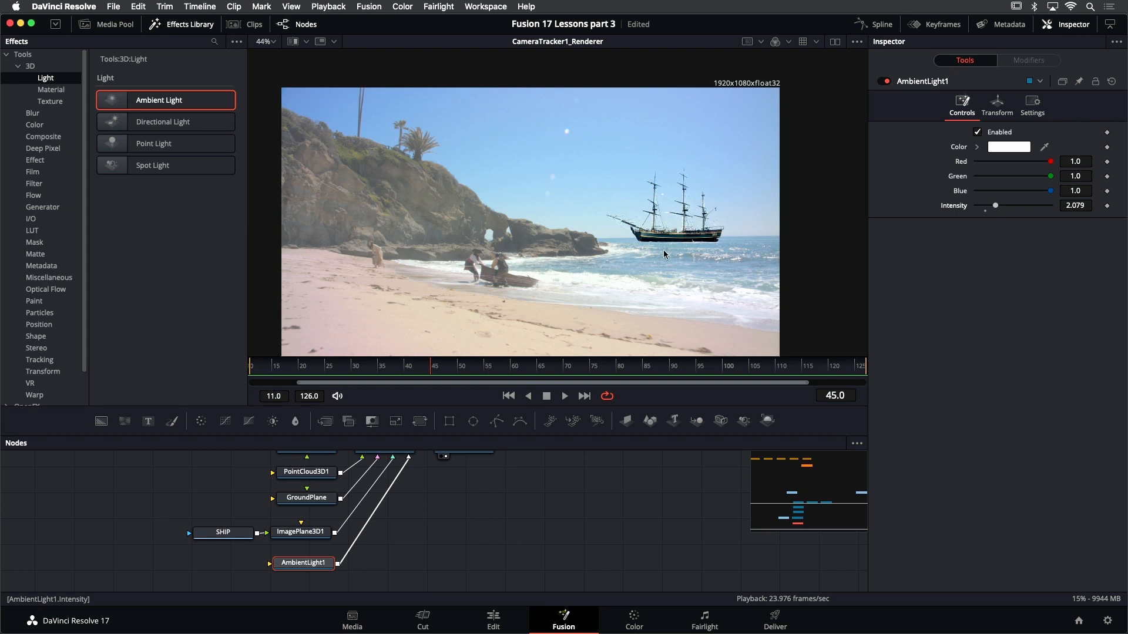
View the original SHIP image with the effects library hidden, and compare it with the CameraTracker1_Renderer output
{"action": "left_click", "coordinate": [424, 539]}
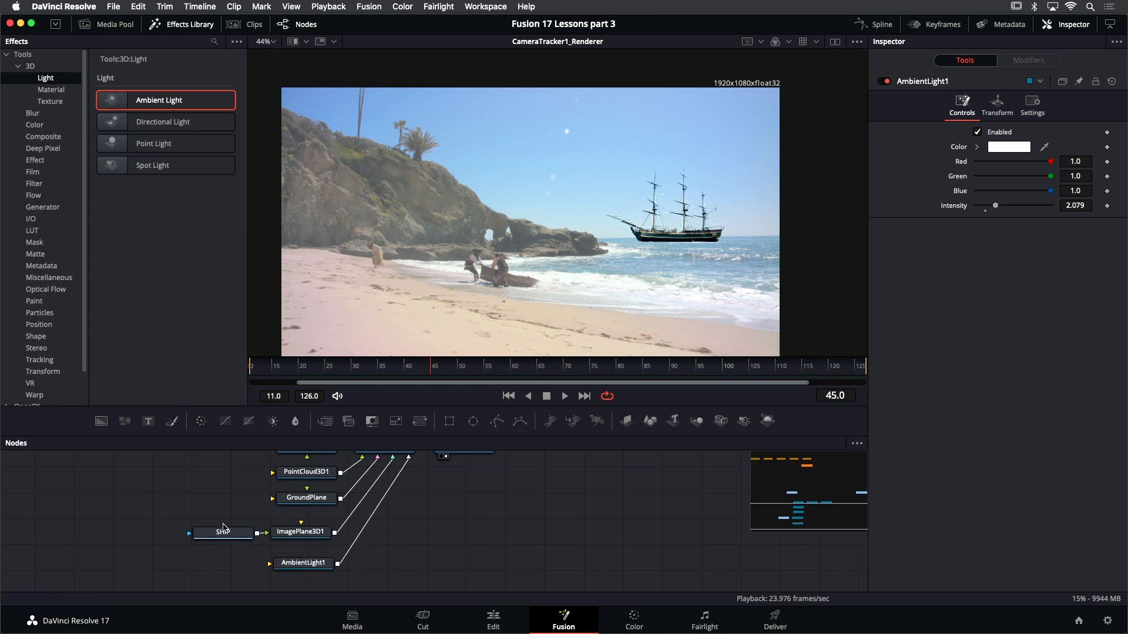
{"action": "left_click", "coordinate": [230, 537]}
{"action": "key", "text": "1"}
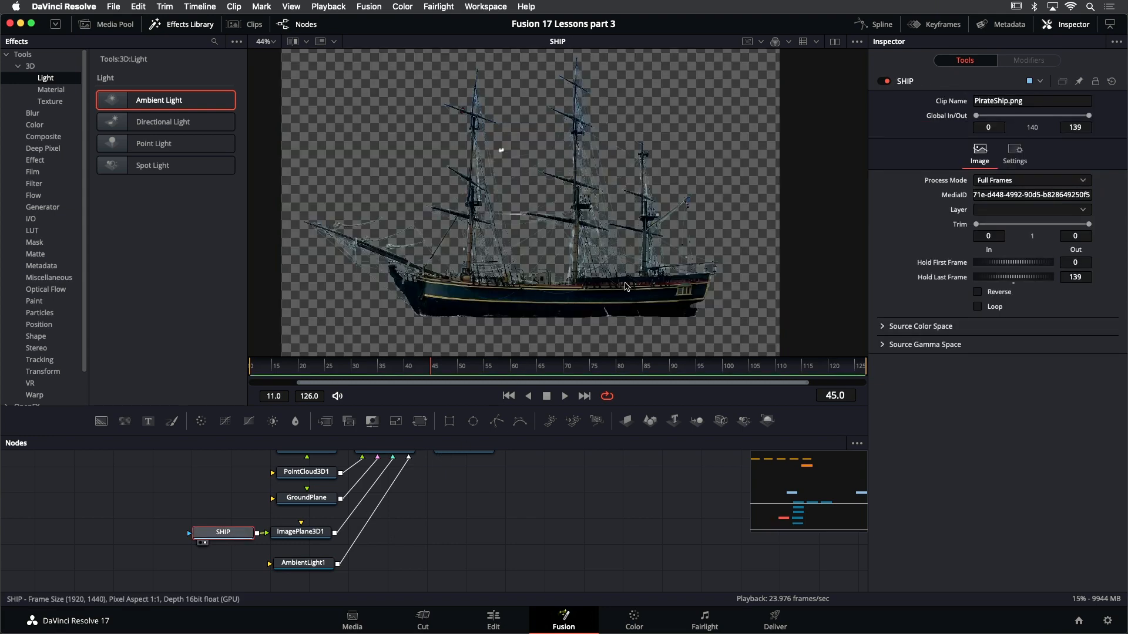
{"action": "left_click", "coordinate": [196, 26]}
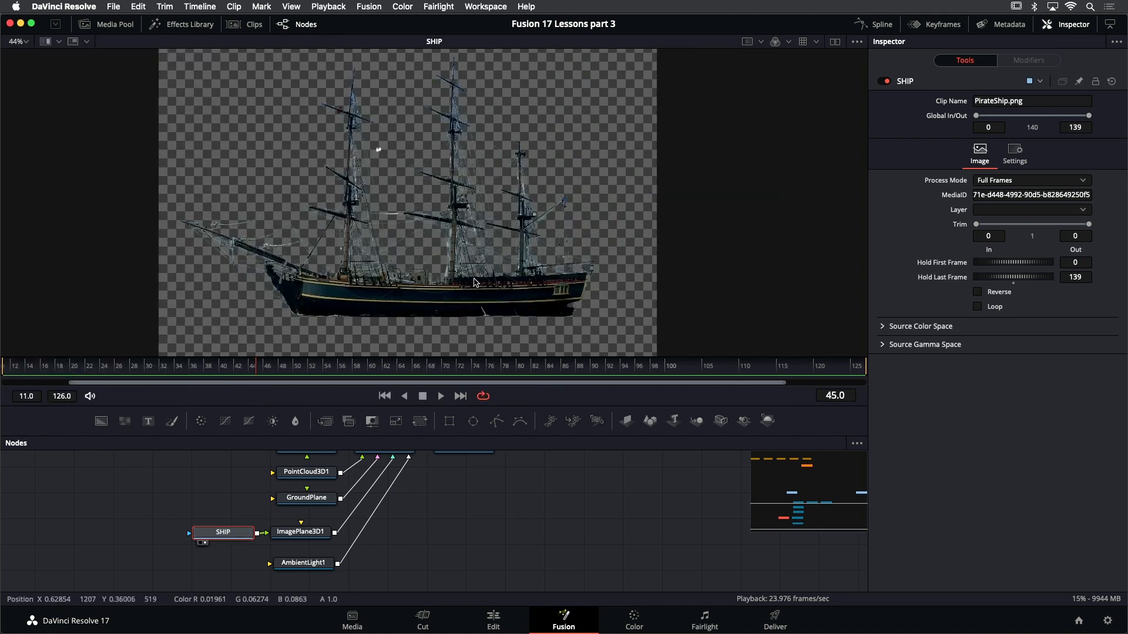
{"action": "scroll", "coordinate": [488, 506], "scroll_direction": "up", "scroll_amount": 2}
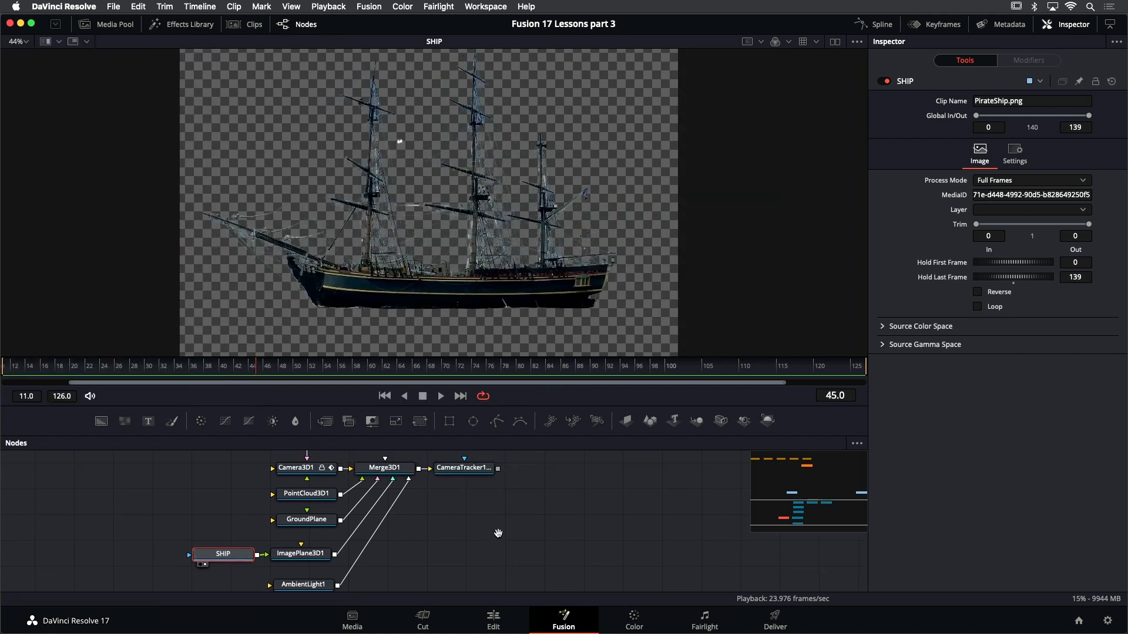
{"action": "left_click", "coordinate": [464, 470]}
{"action": "key", "text": "1"}
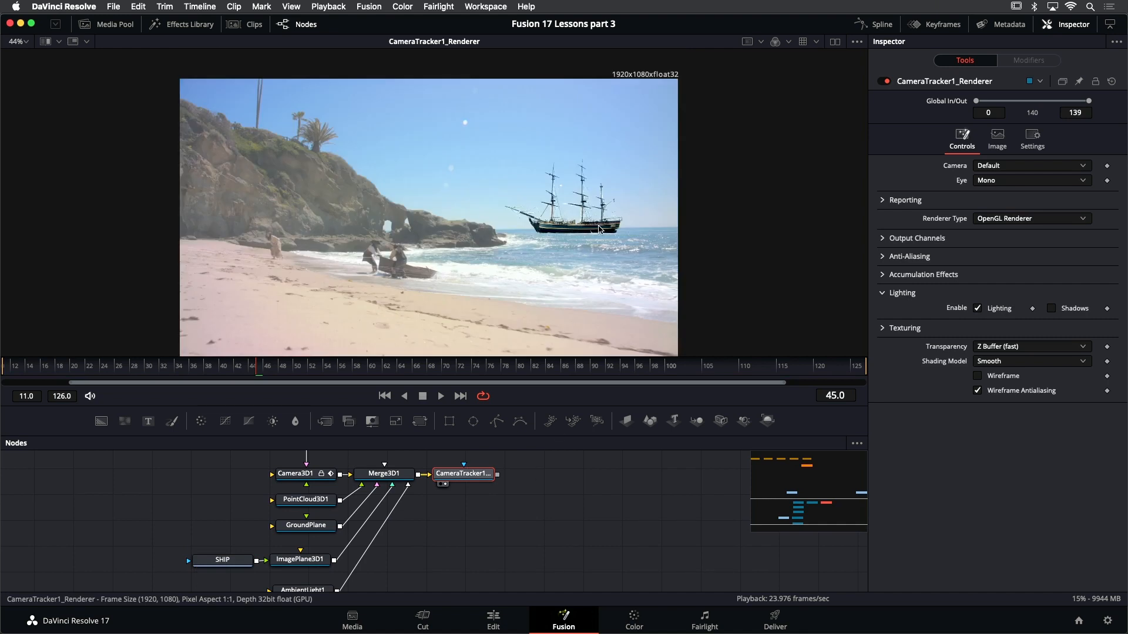
Tint AmbientLight1 with a light blue sampled from the sky, at red 0.633809, green 0.794435 and blue 0.885410
{"action": "scroll", "coordinate": [423, 538], "scroll_direction": "down", "scroll_amount": 2}
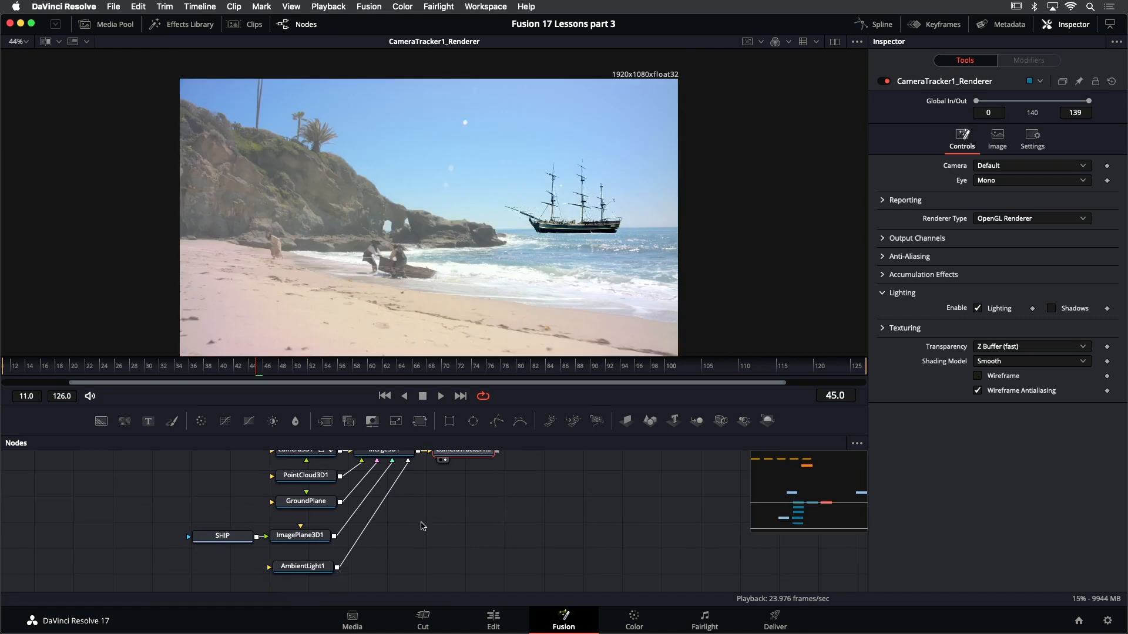
{"action": "left_click", "coordinate": [321, 566]}
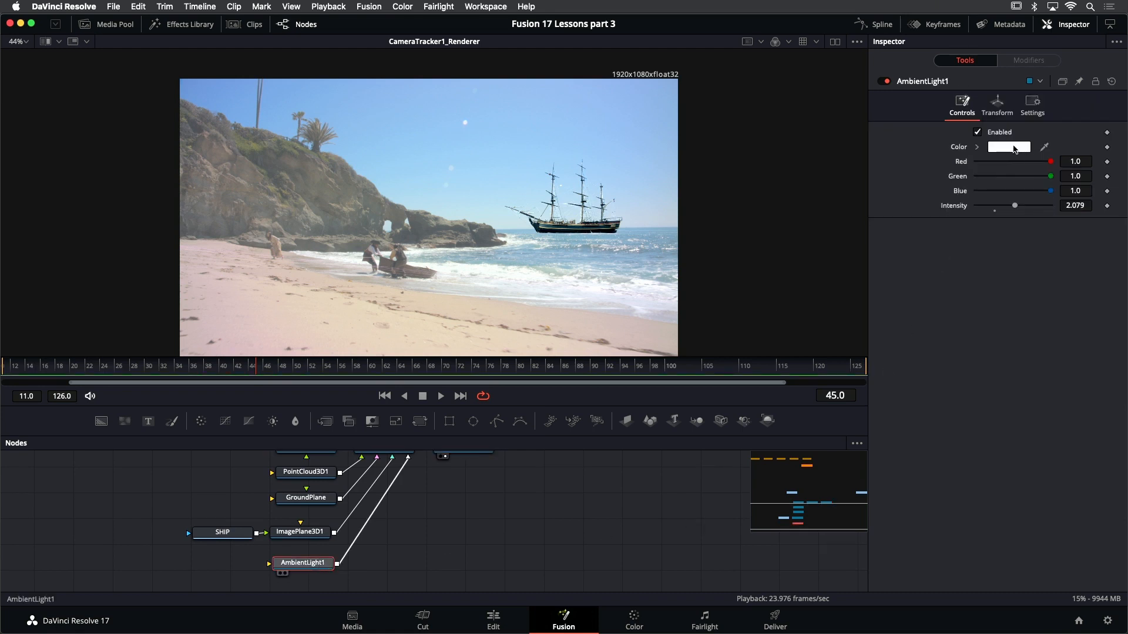
{"action": "left_click_drag", "start_coordinate": [1047, 149], "coordinate": [522, 193]}
{"action": "scroll", "coordinate": [573, 232], "scroll_direction": "up", "scroll_amount": 2}
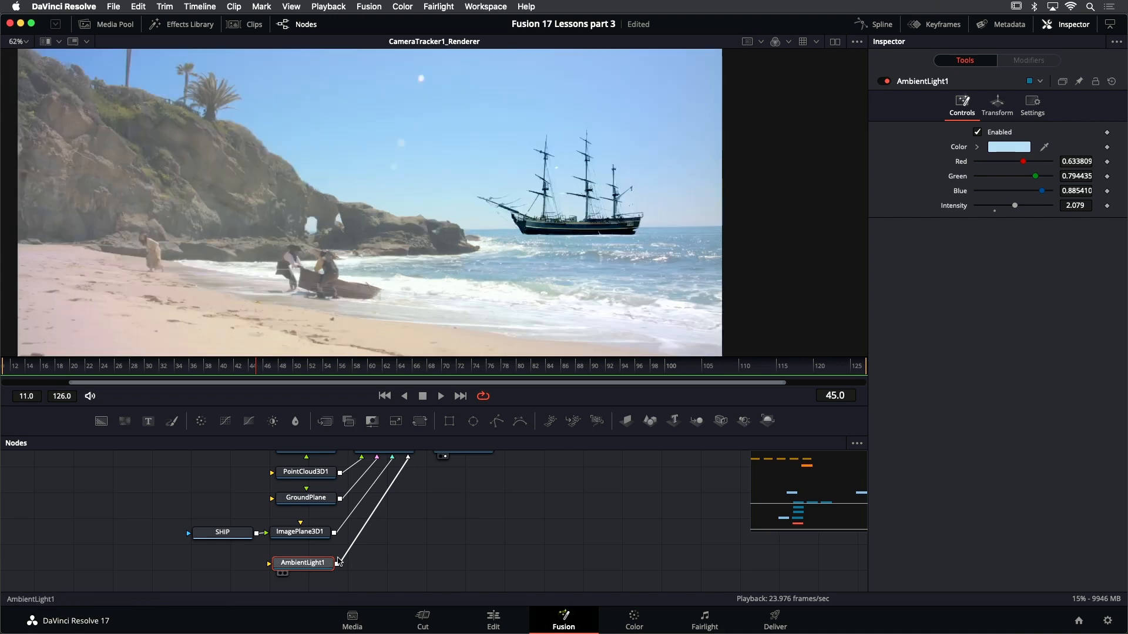
Undo and redo the ambient light's color change to compare the ship with and without the blue tint, keeping the tint
{"action": "key", "text": "super+z"}
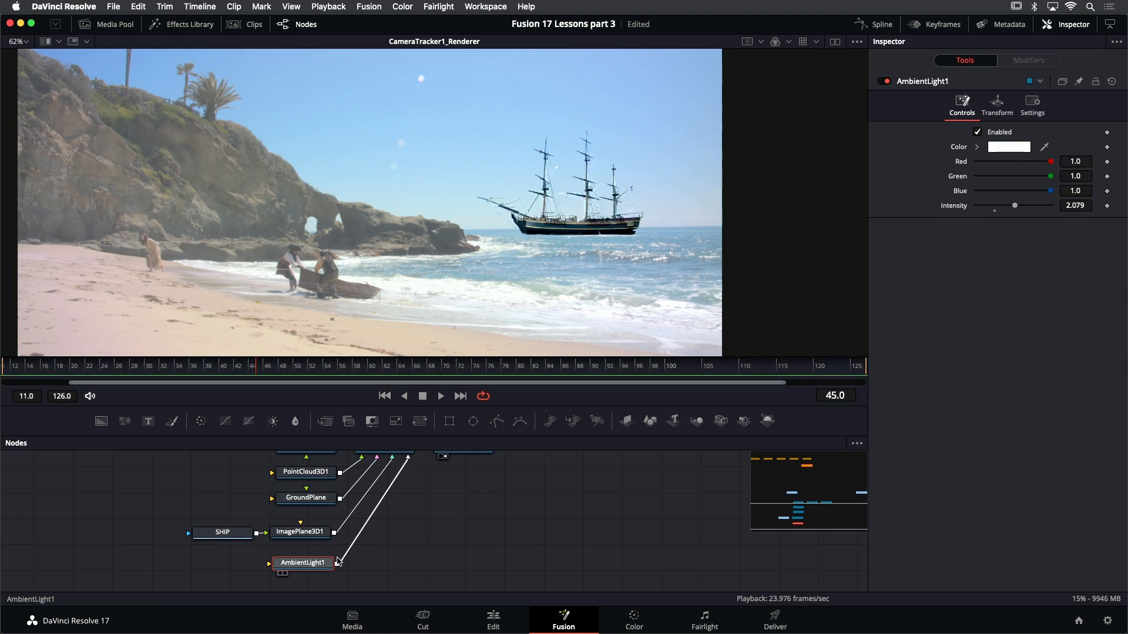
{"action": "key", "text": "super+shift+z"}
{"action": "key", "text": "super+z"}
{"action": "key", "text": "super+shift+z"}
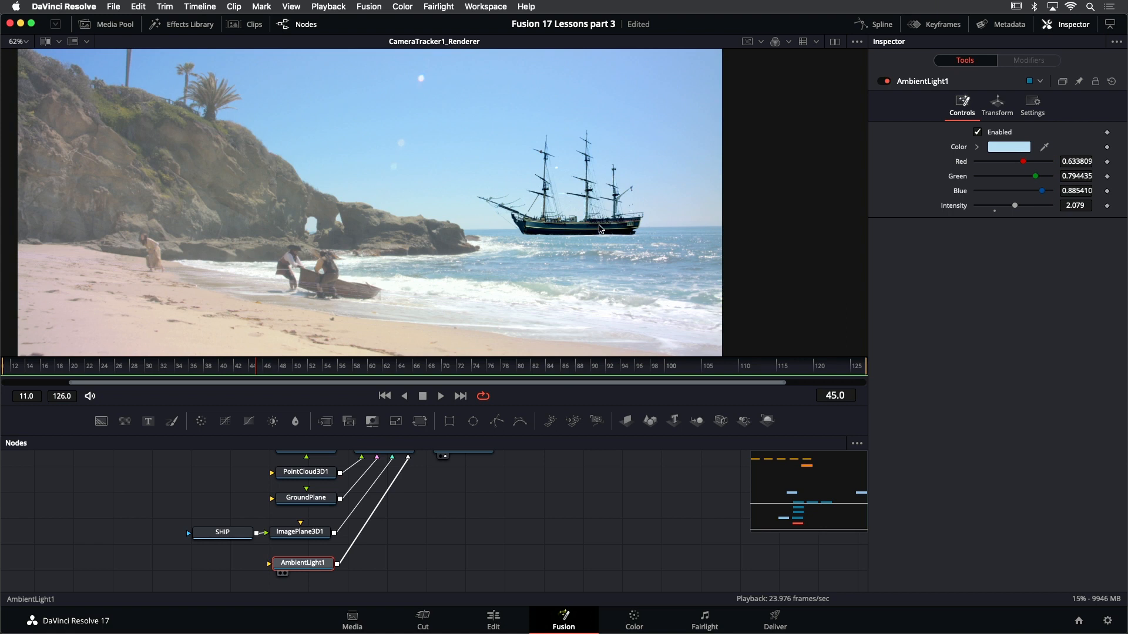
Insert a Color Corrector node between CameraTracker1_Renderer and Merge1
{"action": "scroll", "coordinate": [599, 229], "scroll_direction": "down", "scroll_amount": 2}
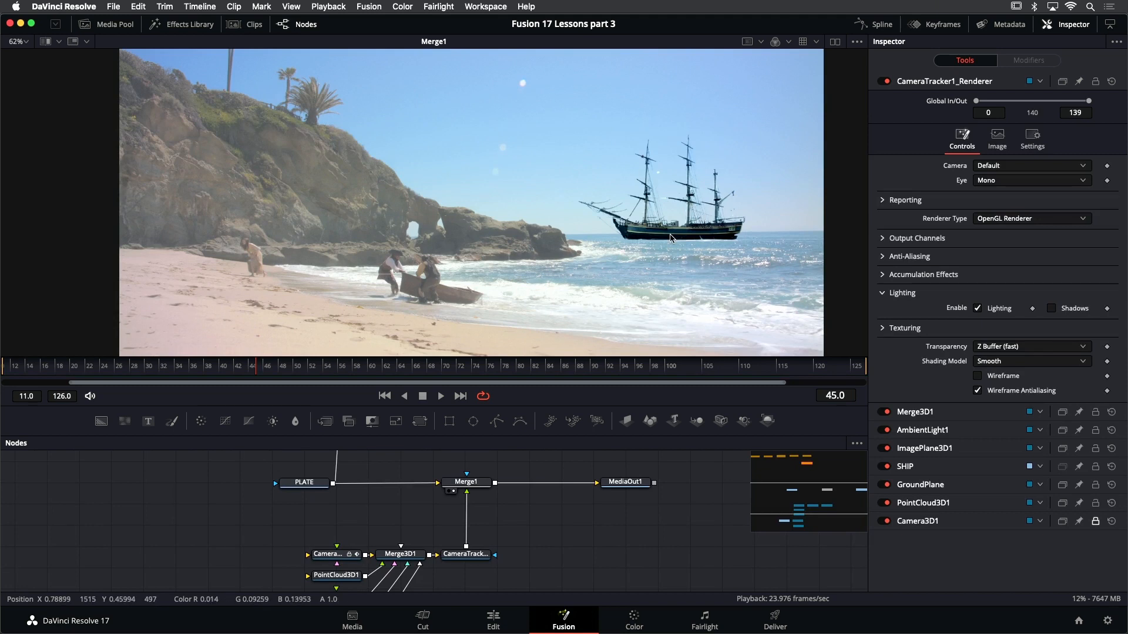
{"action": "scroll", "coordinate": [477, 528], "scroll_direction": "down", "scroll_amount": 2}
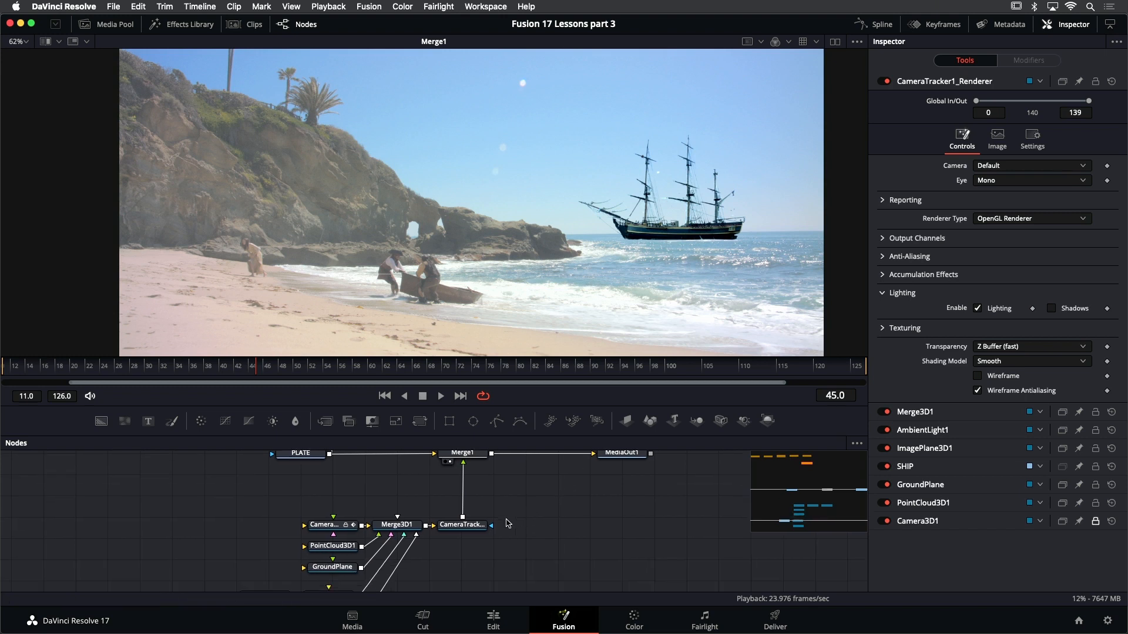
{"action": "left_click", "coordinate": [464, 528]}
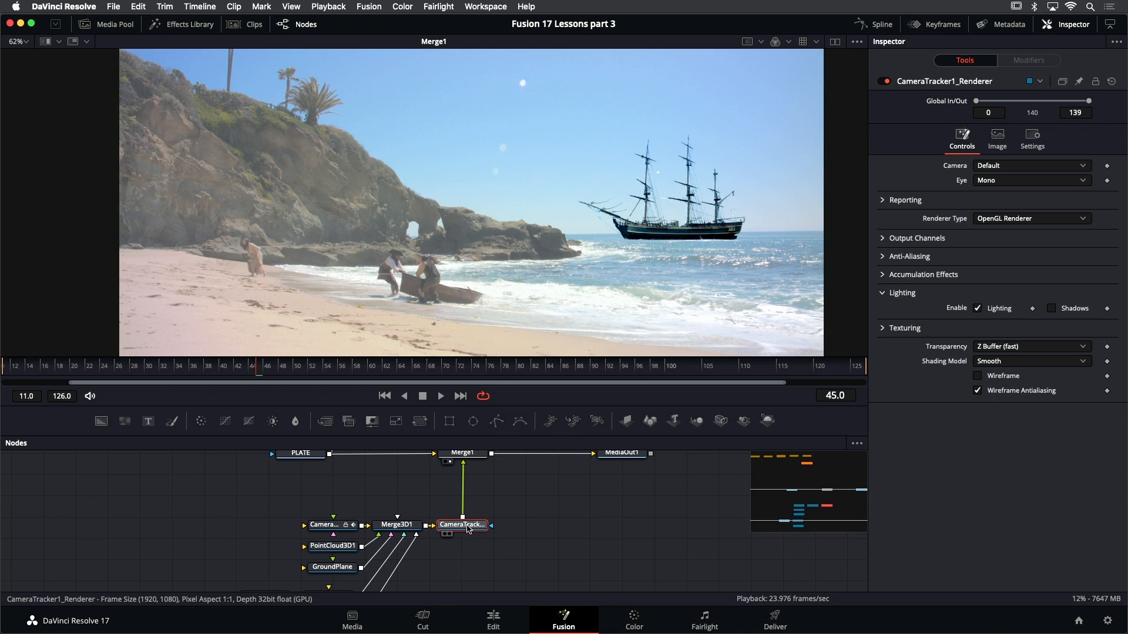
{"action": "key", "text": "shift+space"}
{"action": "type", "text": "merg"}
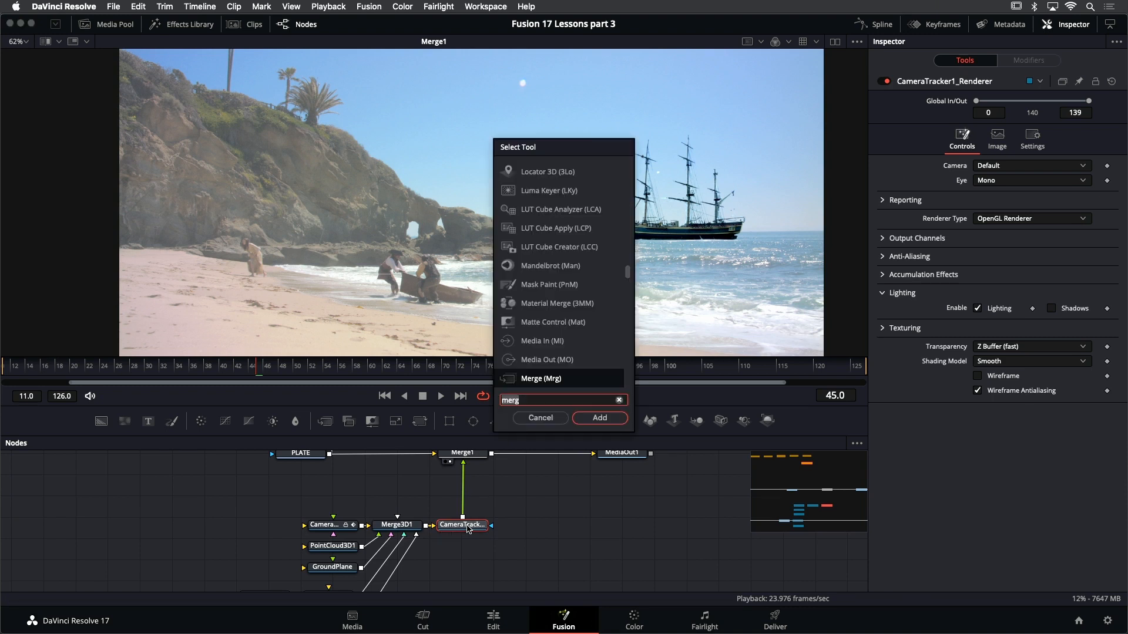
{"action": "key", "text": "BackSpace"}
{"action": "key", "text": "BackSpace"}
{"action": "key", "text": "BackSpace"}
{"action": "key", "text": "BackSpace"}
{"action": "type", "text": "color"}
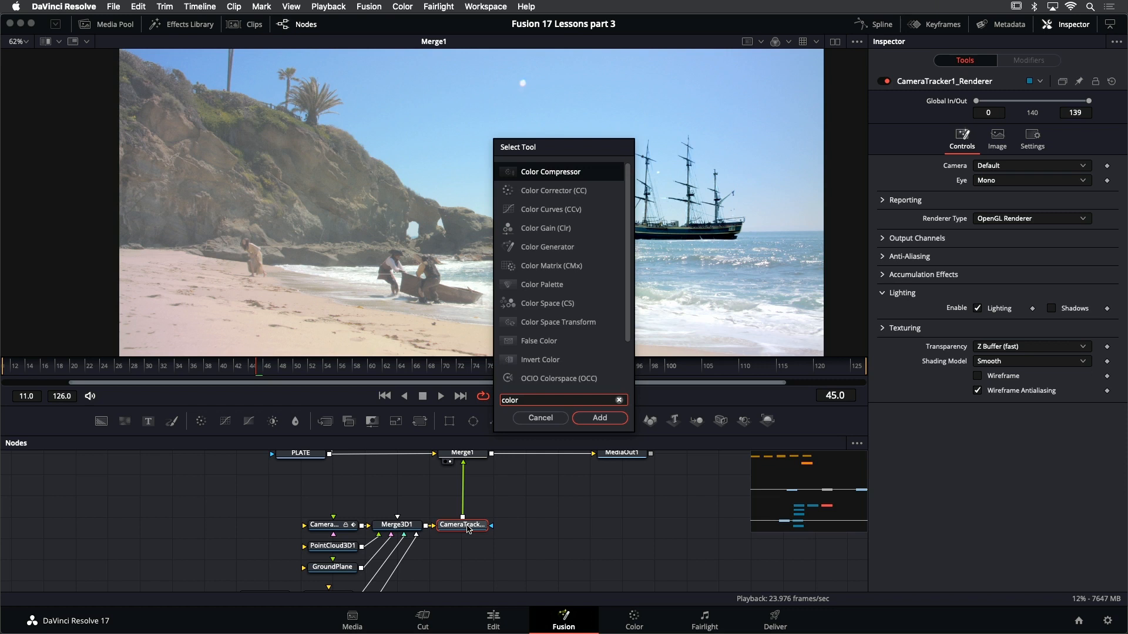
{"action": "key", "text": "Down"}
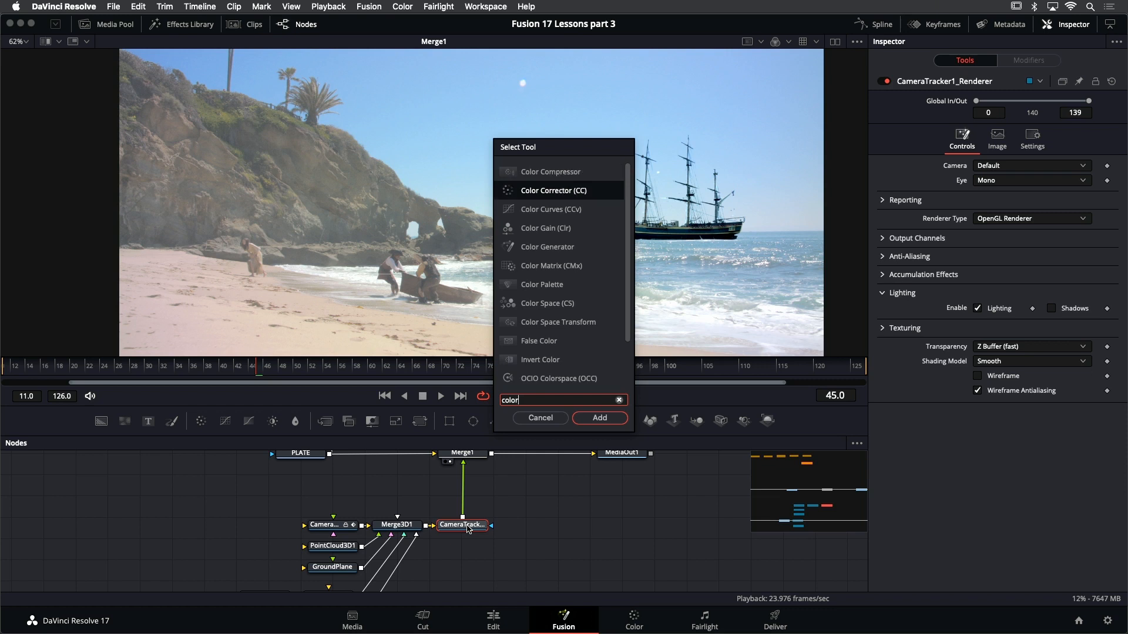
{"action": "key", "text": "Return"}
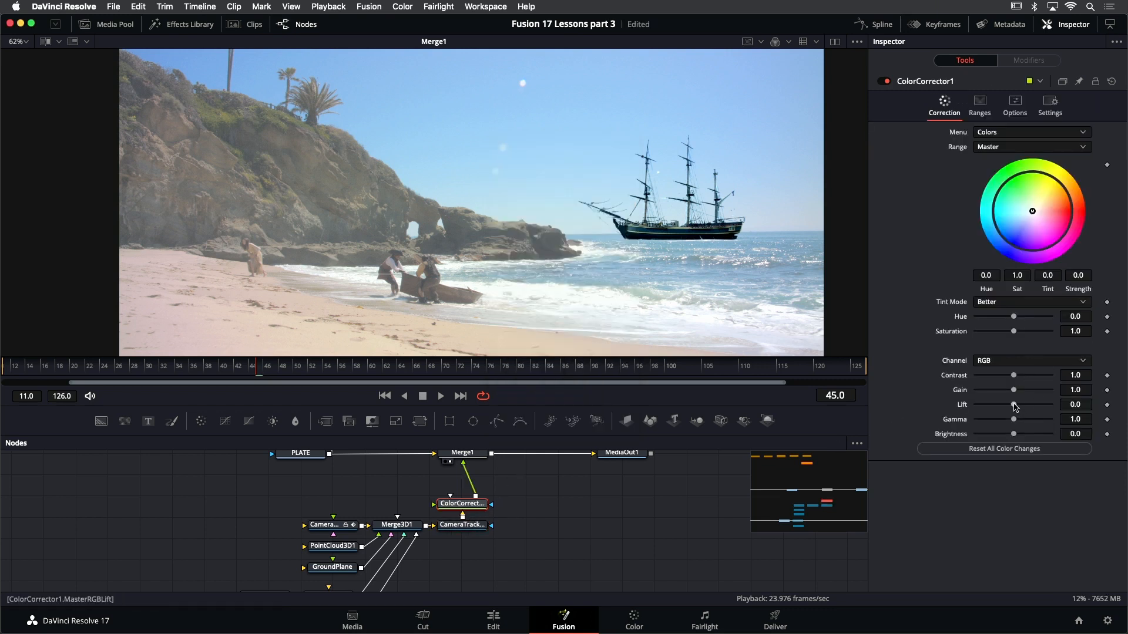
Raise ColorCorrector1's lift to 0.24 while viewing its output, and enable Pre-Divide / Post-Multiply
{"action": "left_click_drag", "start_coordinate": [1014, 406], "coordinate": [1022, 406]}
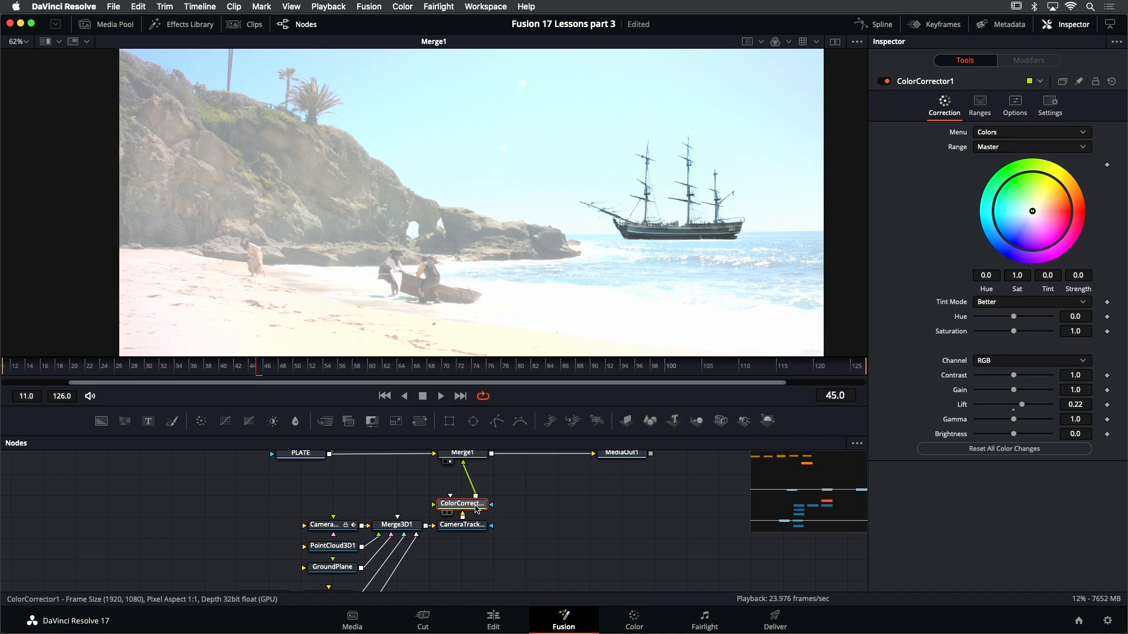
{"action": "key", "text": "1"}
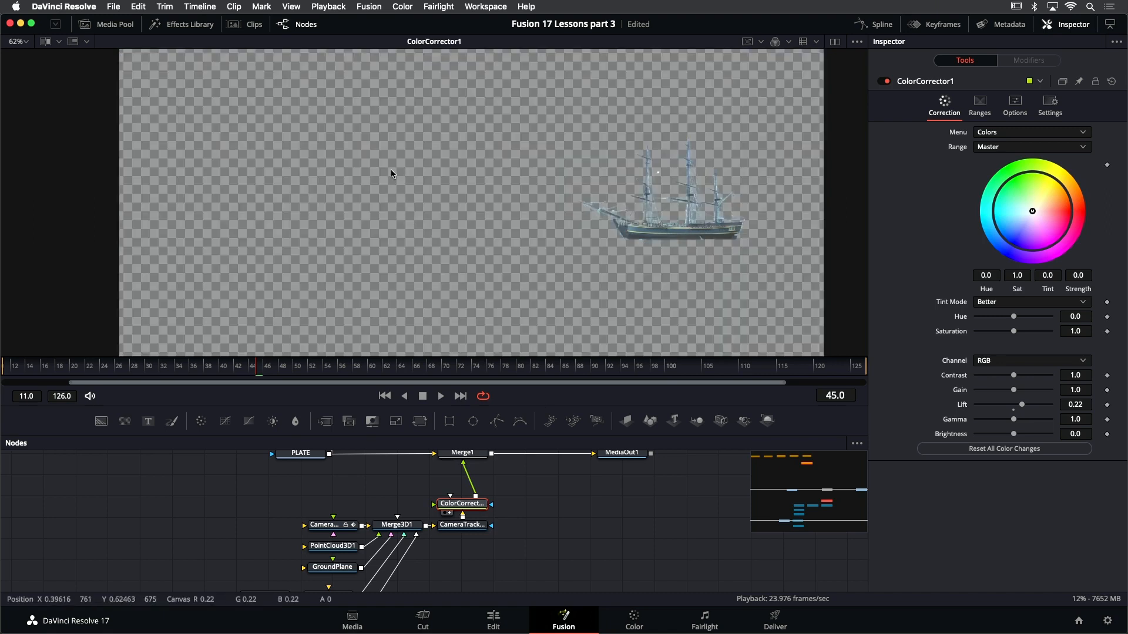
{"action": "left_click_drag", "start_coordinate": [1022, 406], "coordinate": [1026, 407]}
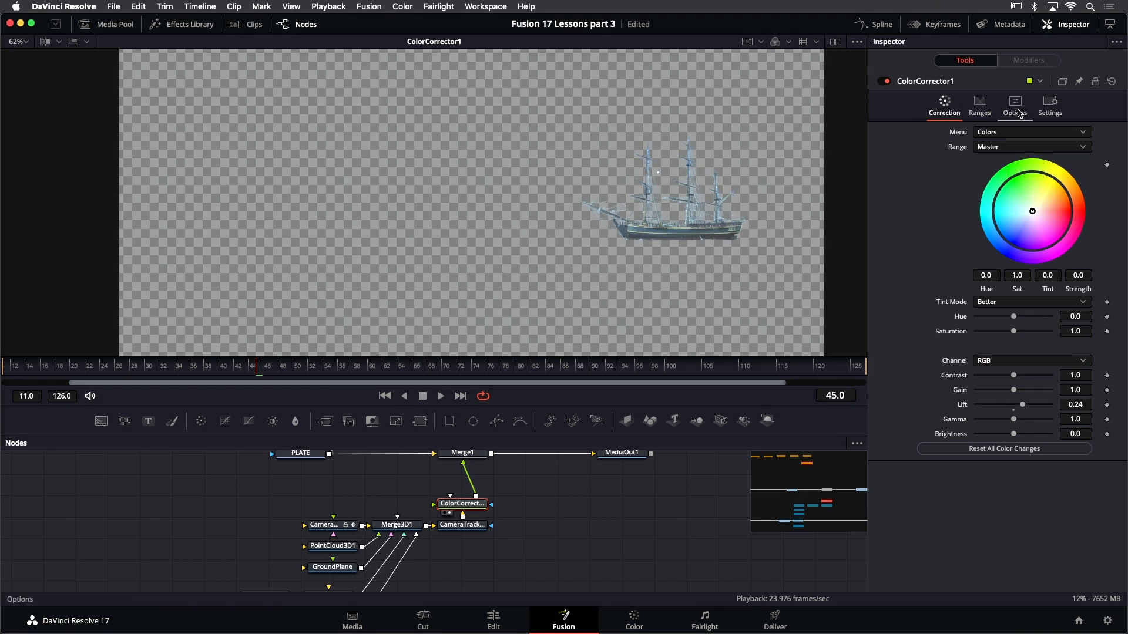
{"action": "left_click", "coordinate": [1014, 105]}
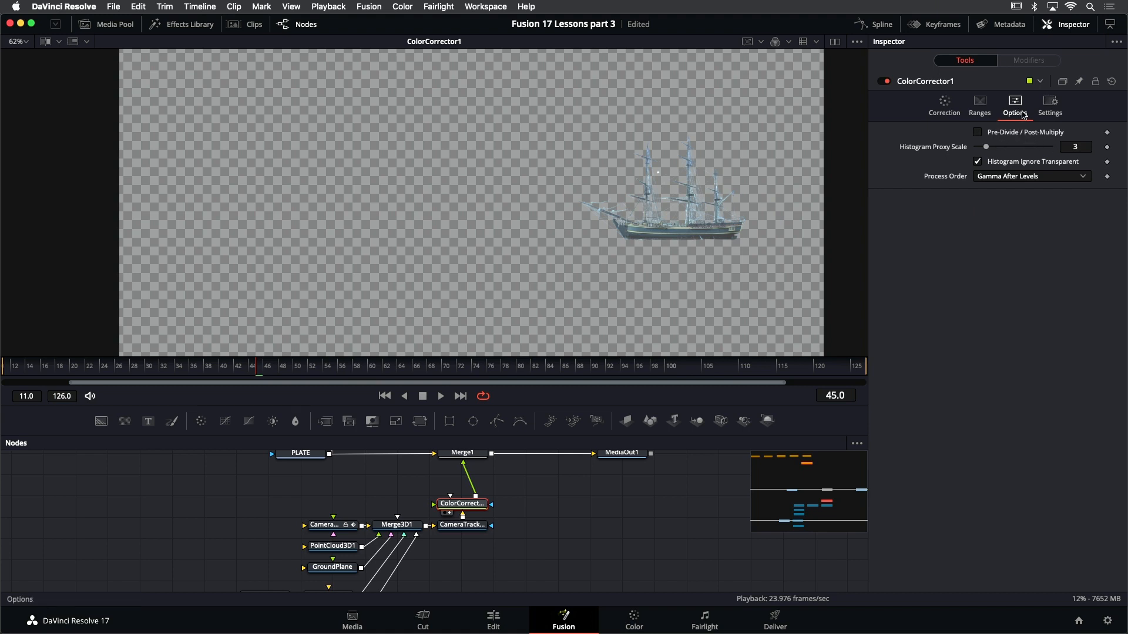
{"action": "left_click", "coordinate": [1023, 134]}
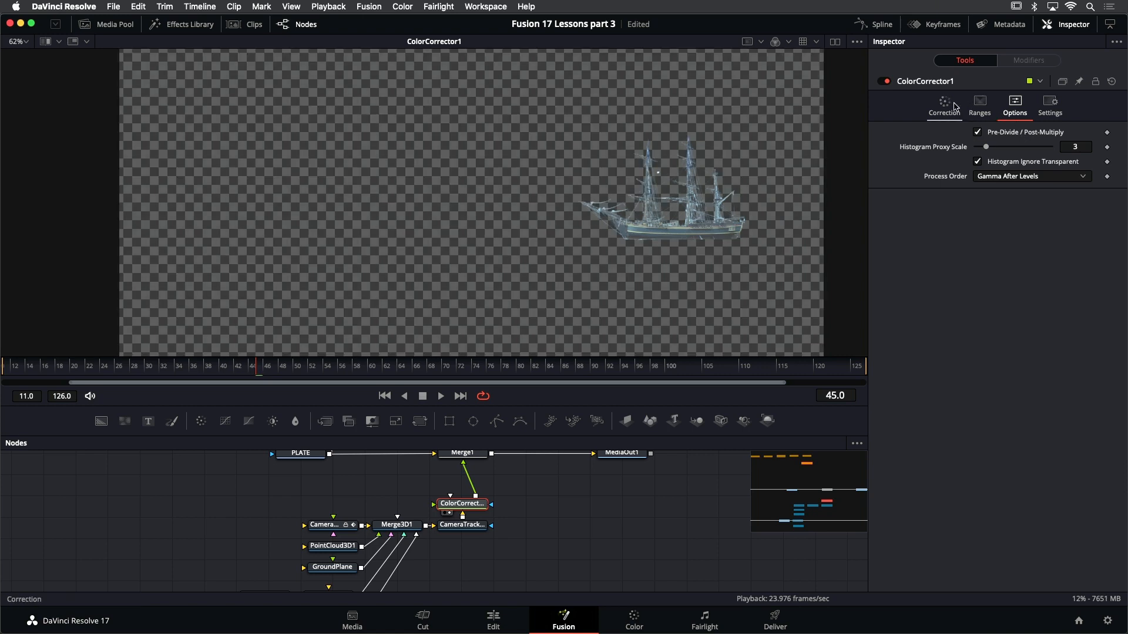
Reset ColorCorrector1's lift to 0.0 and show Merge1's output in the viewer
{"action": "left_click", "coordinate": [955, 107]}
{"action": "left_click_drag", "start_coordinate": [1014, 404], "coordinate": [1014, 405]}
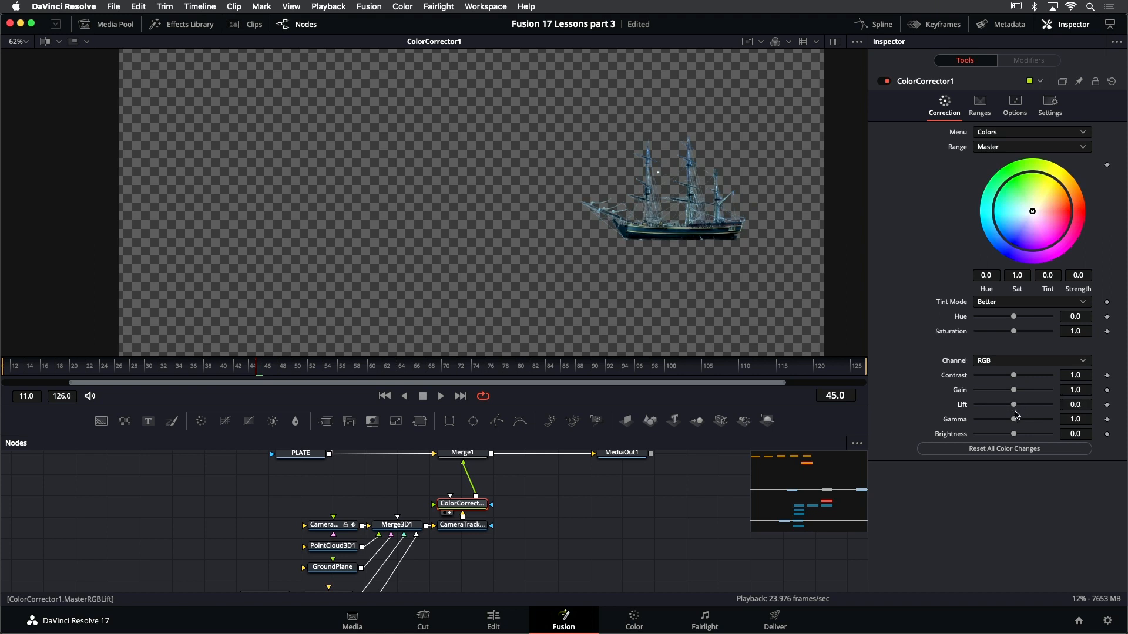
{"action": "scroll", "coordinate": [555, 517], "scroll_direction": "up", "scroll_amount": 2}
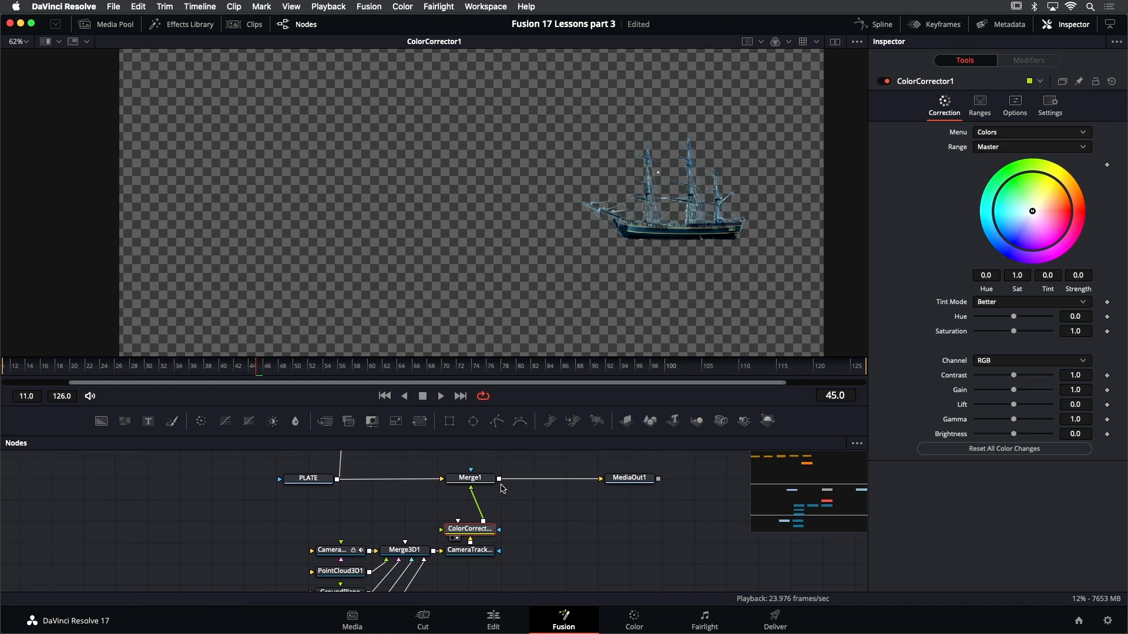
{"action": "left_click", "coordinate": [481, 479]}
{"action": "key", "text": "1"}
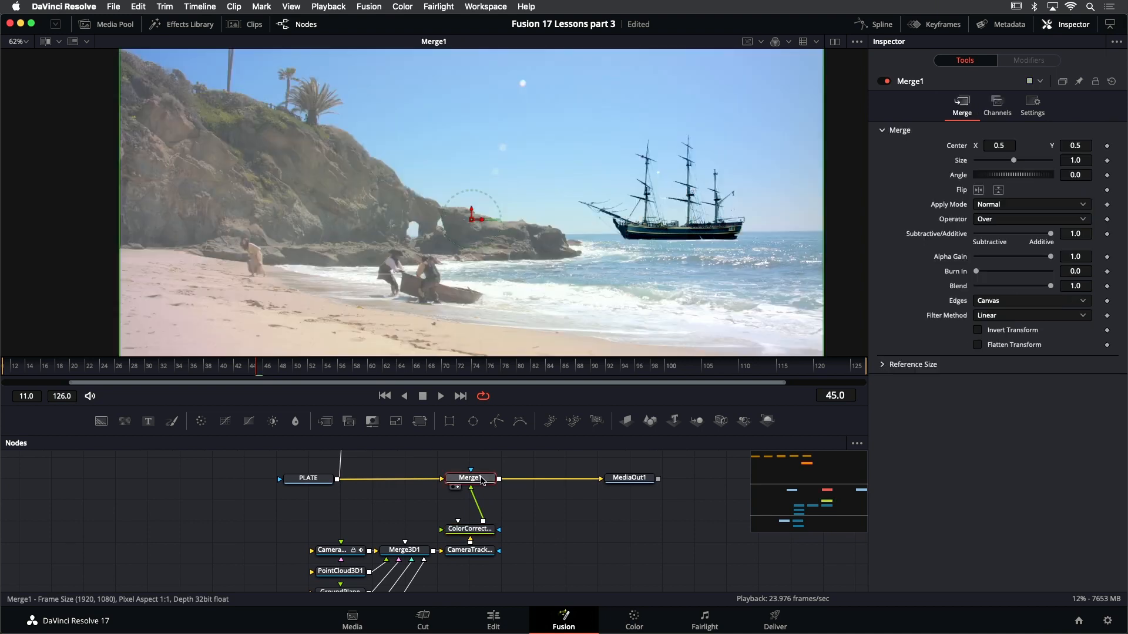
Set ColorCorrector1's lift to 0.19 and gamma to 1.29 to fade the ship into the haze
{"action": "left_click", "coordinate": [478, 529]}
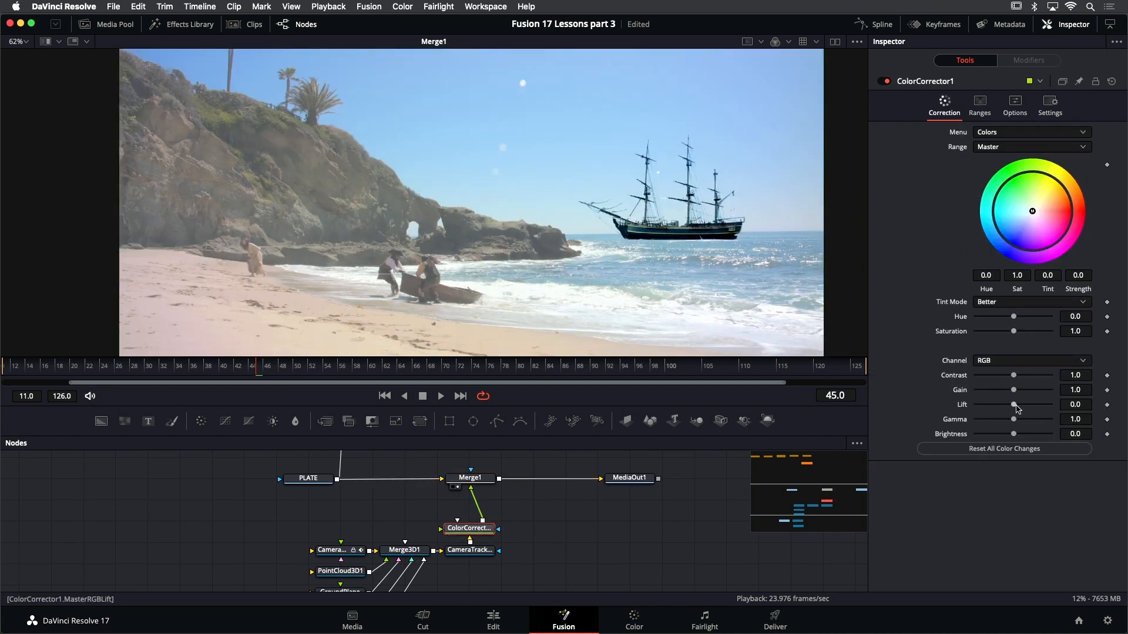
{"action": "left_click_drag", "start_coordinate": [1016, 405], "coordinate": [1025, 404]}
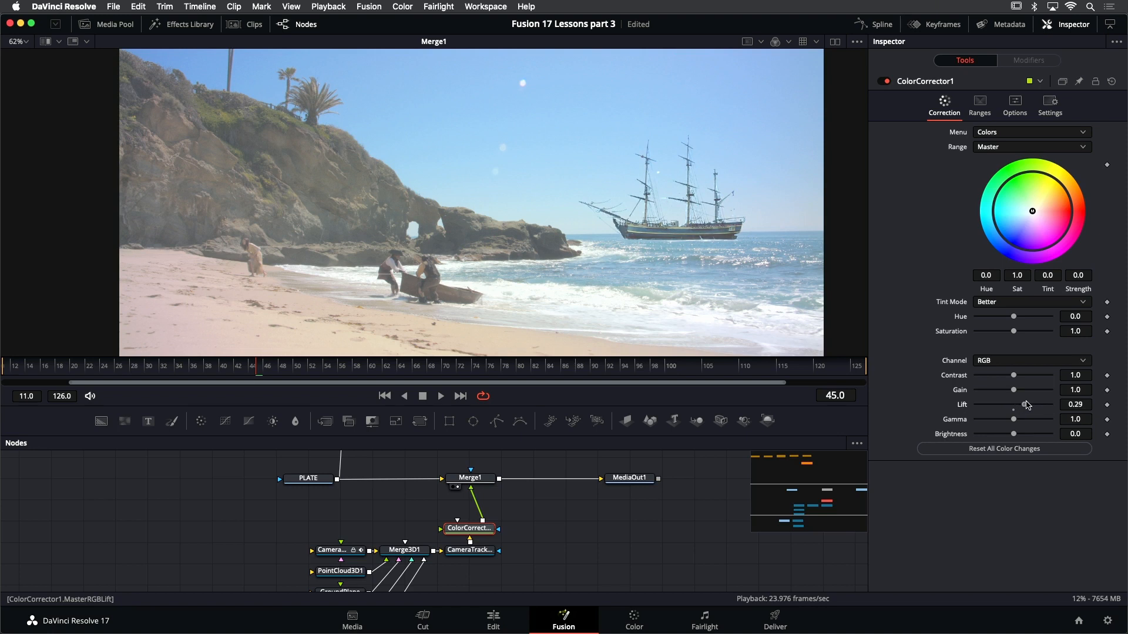
{"action": "left_click_drag", "start_coordinate": [1026, 406], "coordinate": [1025, 406]}
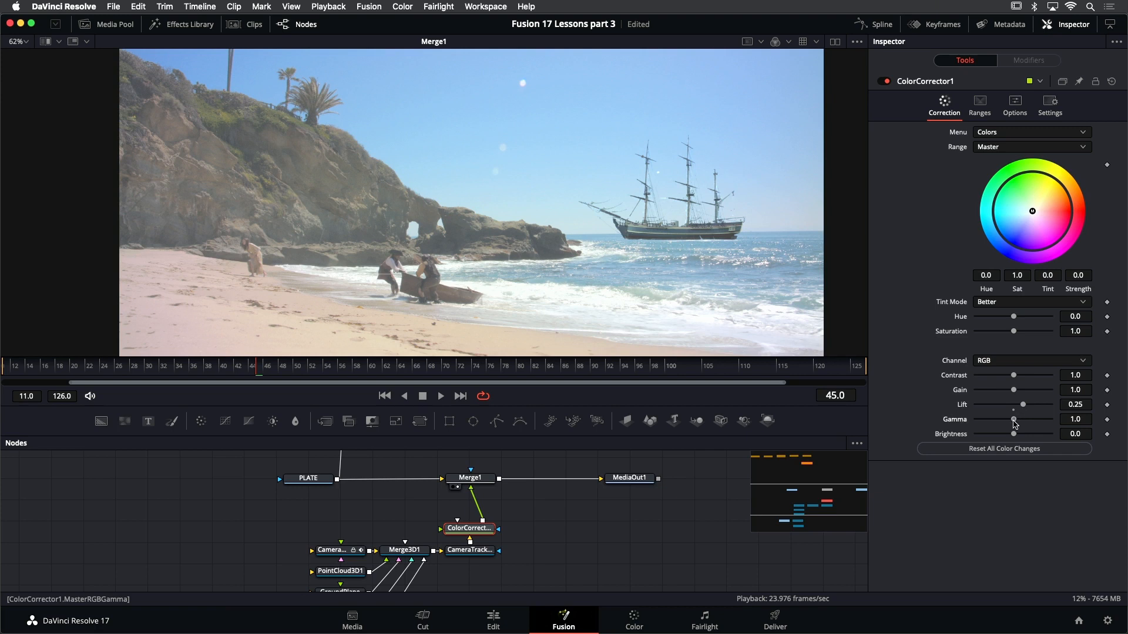
{"action": "left_click_drag", "start_coordinate": [1013, 423], "coordinate": [1020, 407]}
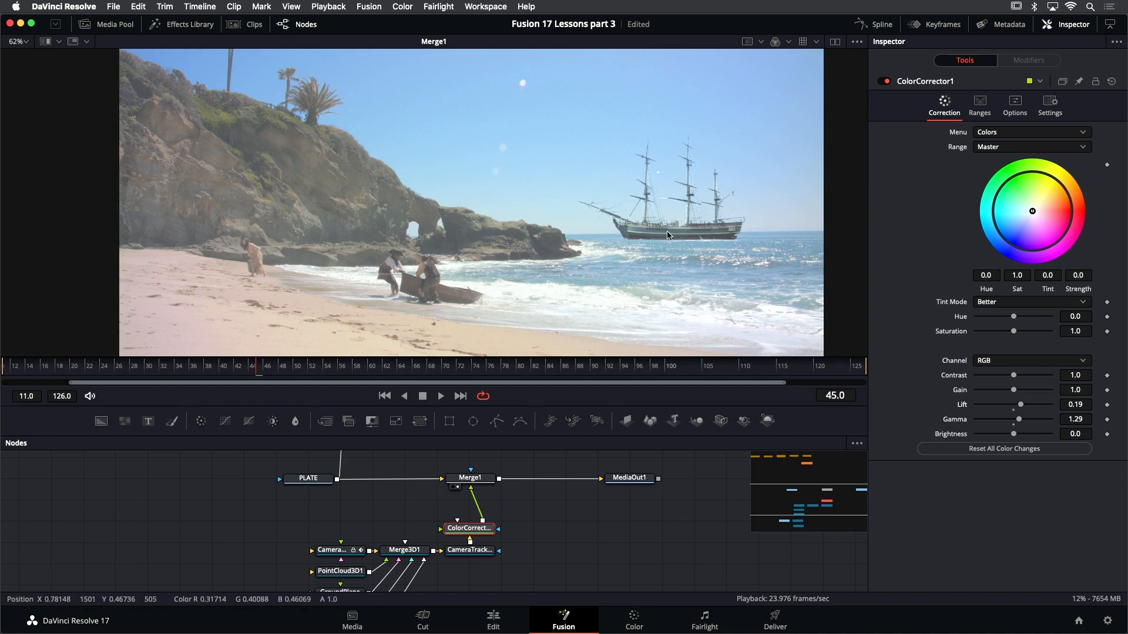
{"action": "left_click_drag", "start_coordinate": [647, 210], "coordinate": [660, 183]}
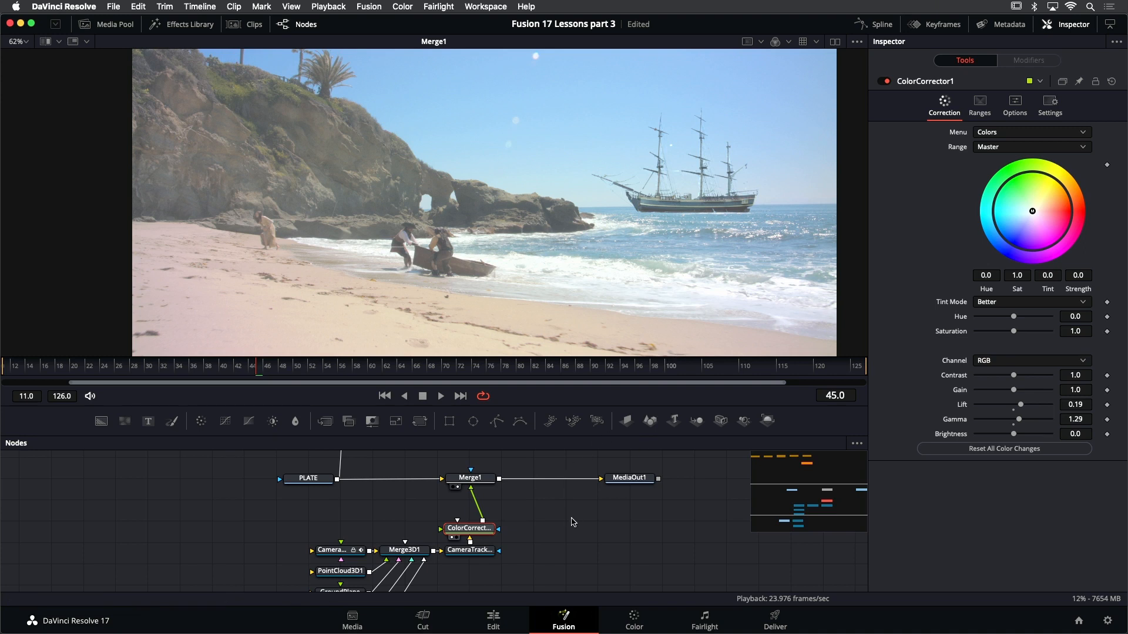
Save the project and play the composite from frame 11 to check the corrected ship in motion
{"action": "key", "text": "super+s"}
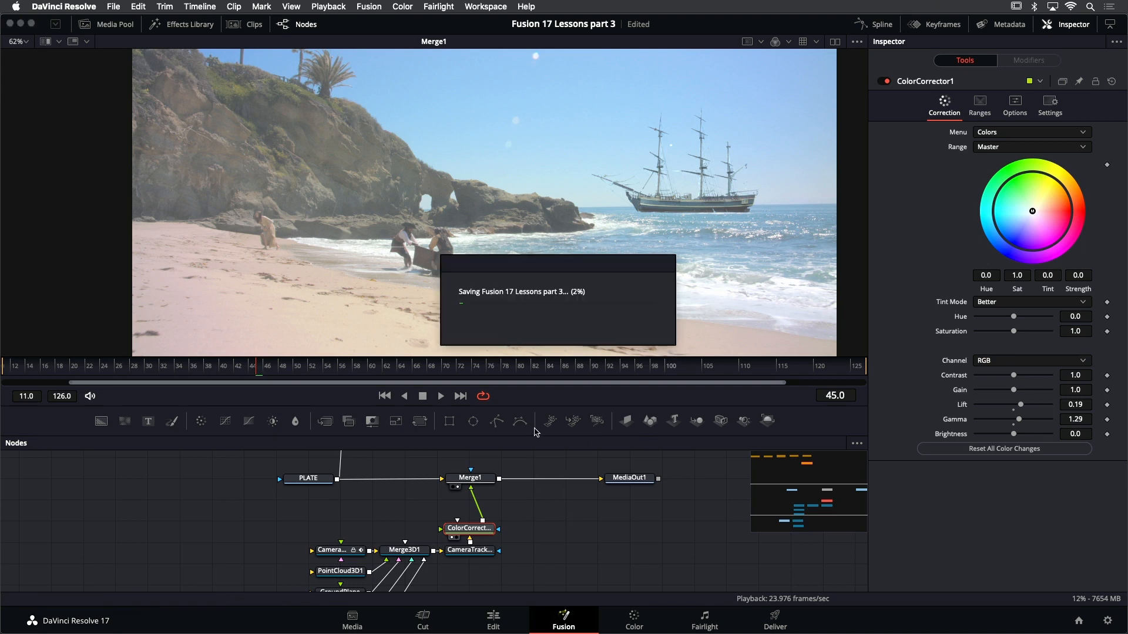
{"action": "left_click", "coordinate": [385, 396]}
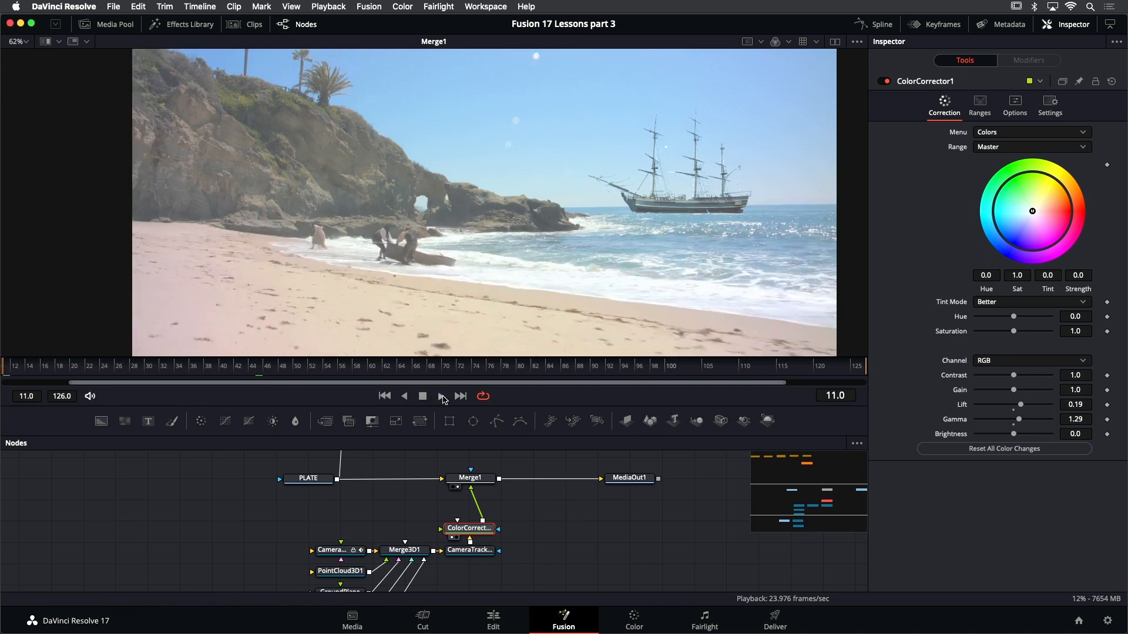
{"action": "left_click", "coordinate": [441, 396]}
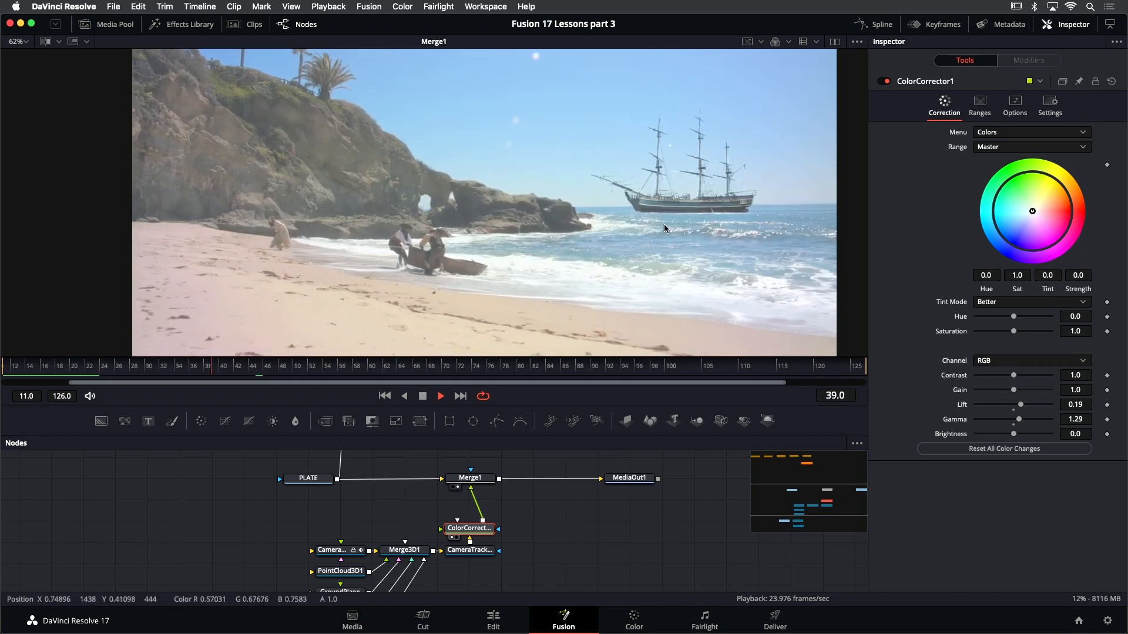
{"action": "left_click", "coordinate": [423, 397]}
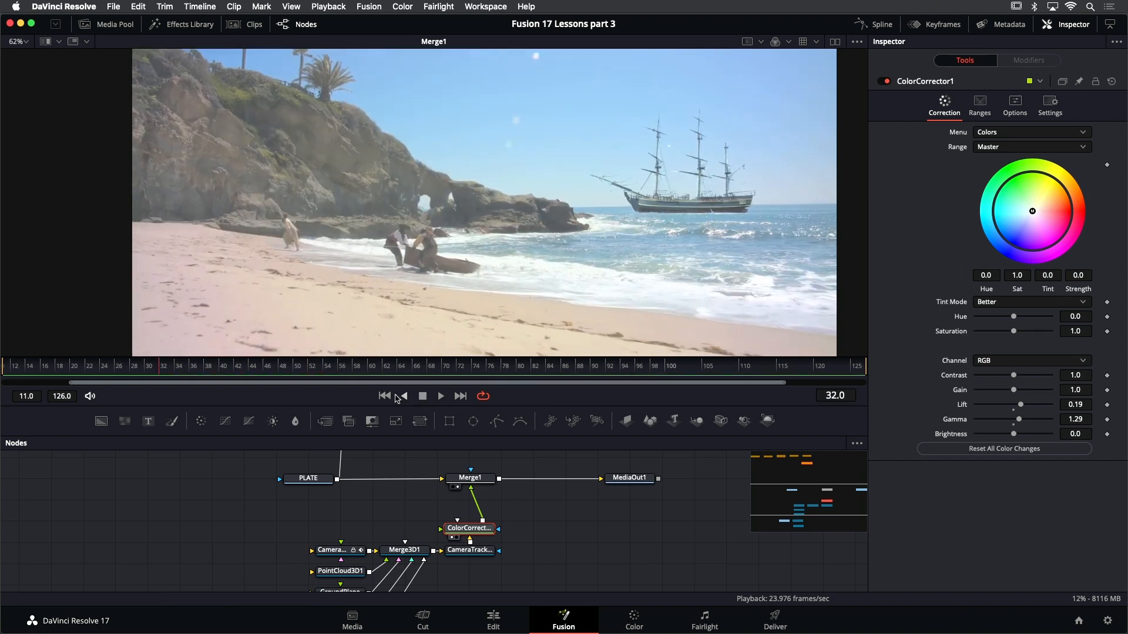
Enable Motion Blur on CameraTracker1_Renderer, comparing the ship without and with it at frame 112
{"action": "left_click", "coordinate": [478, 552]}
{"action": "scroll", "coordinate": [479, 555], "scroll_direction": "up", "scroll_amount": 5}
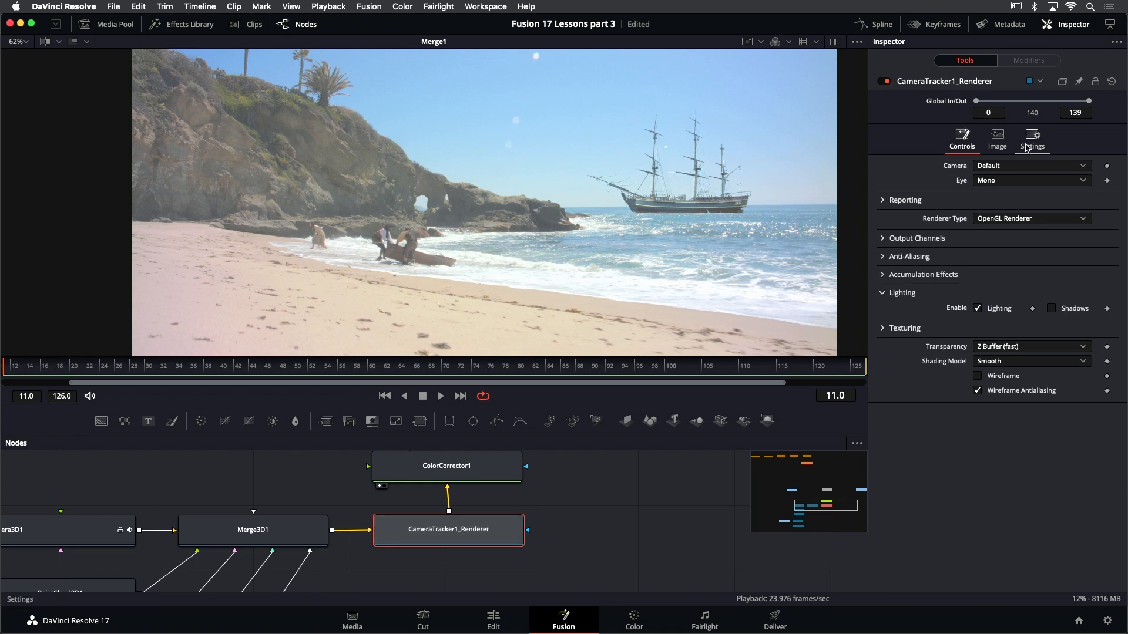
{"action": "left_click", "coordinate": [1034, 147]}
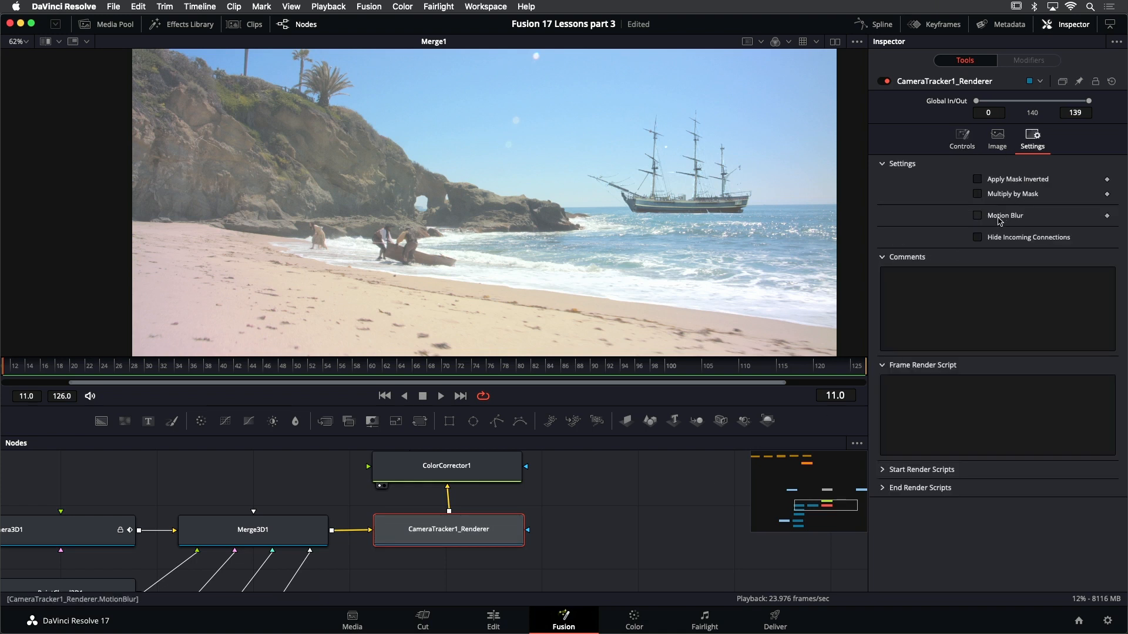
{"action": "left_click", "coordinate": [1000, 219]}
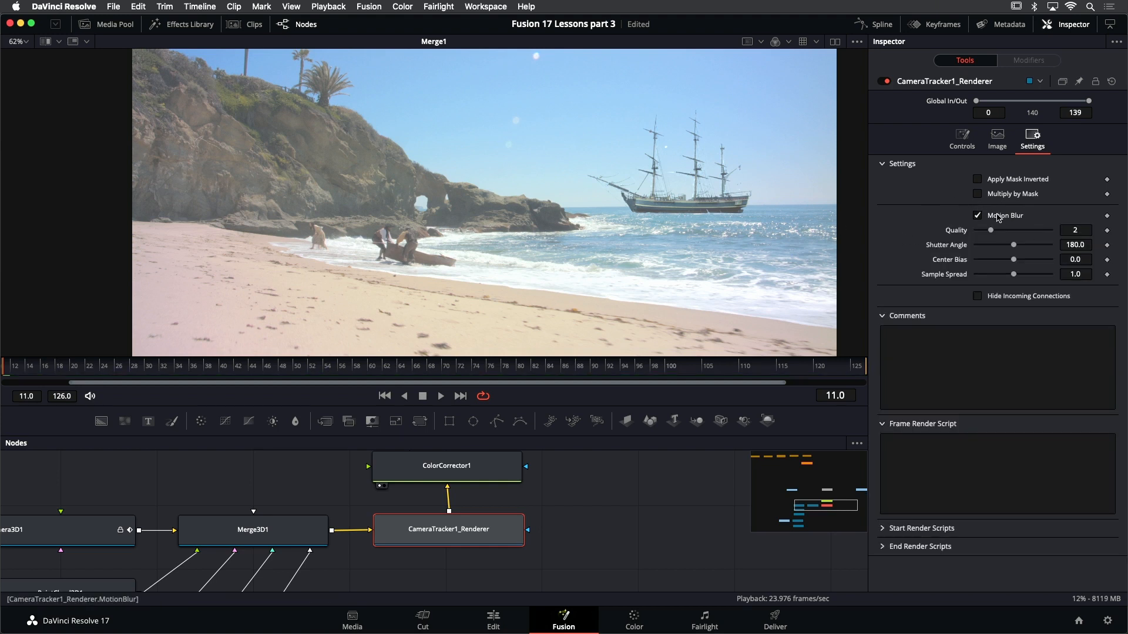
{"action": "left_click", "coordinate": [999, 217]}
{"action": "left_click_drag", "start_coordinate": [469, 371], "coordinate": [762, 385]}
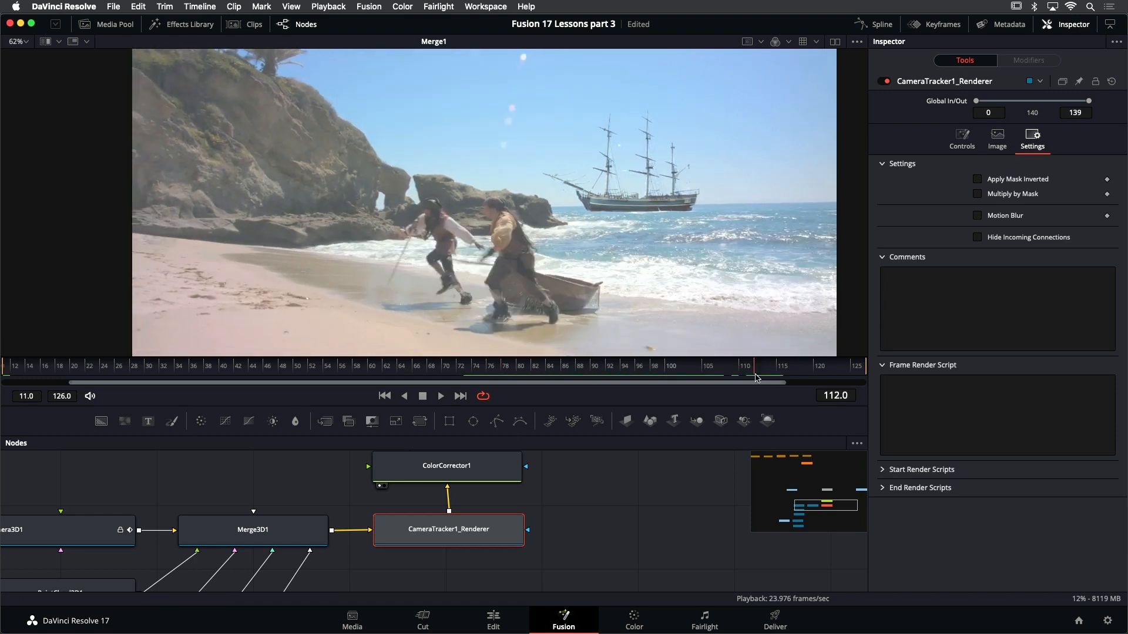
{"action": "scroll", "coordinate": [655, 168], "scroll_direction": "up", "scroll_amount": 5}
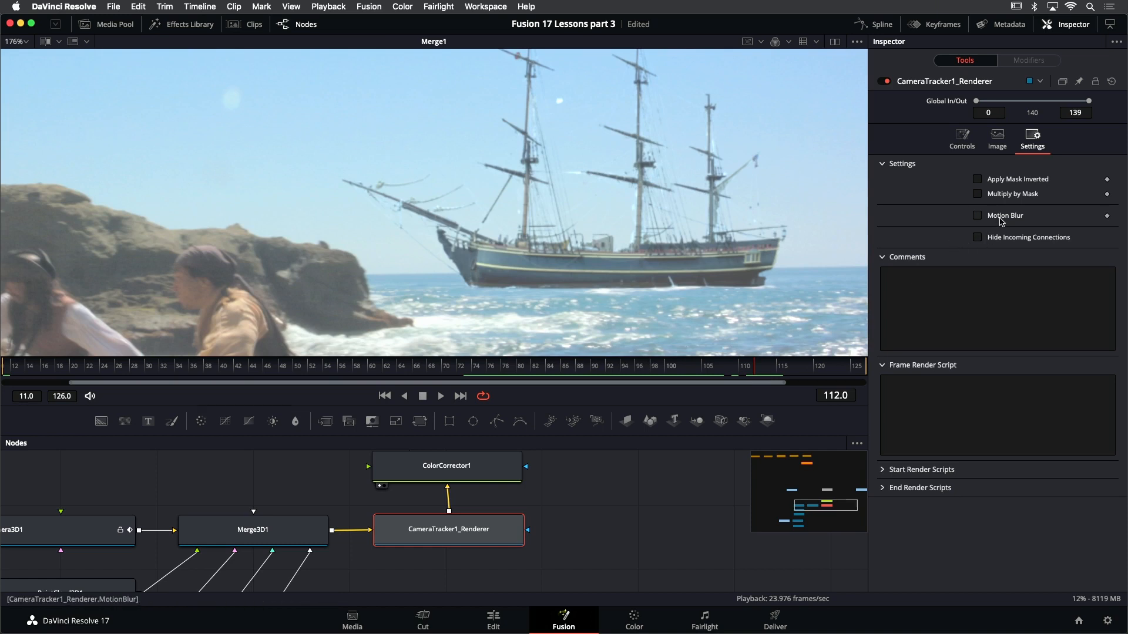
{"action": "left_click", "coordinate": [1004, 217]}
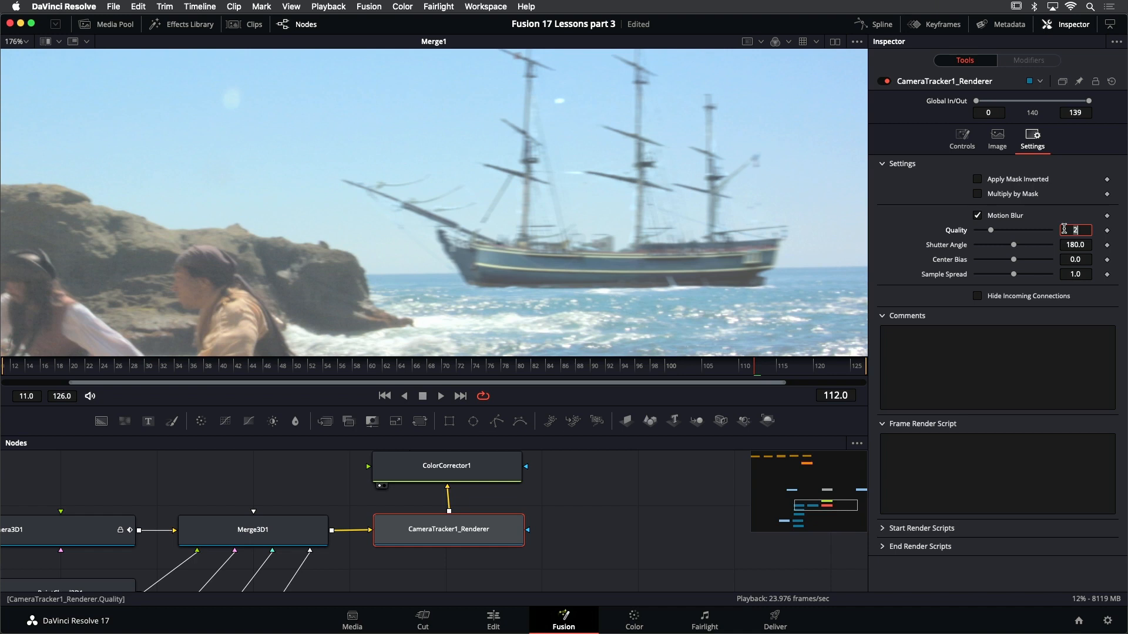
Set the renderer's motion blur quality to 4
{"action": "left_click", "coordinate": [1064, 229]}
{"action": "type", "text": "4"}
{"action": "key", "text": "Tab"}
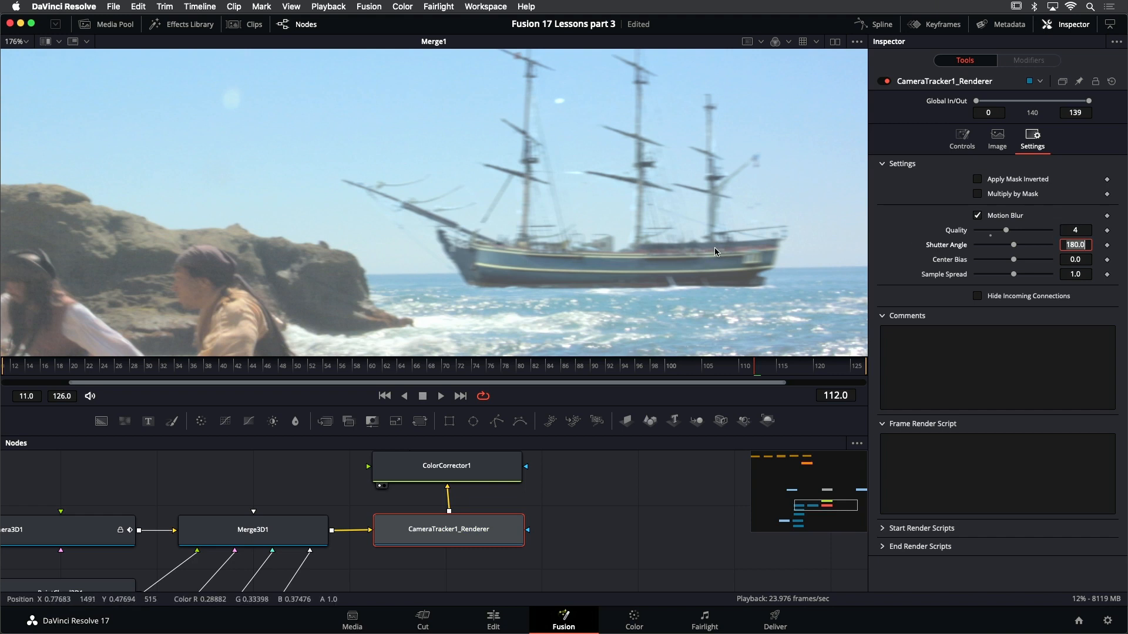
Compare motion blur quality 0 and 1 on the ship's masts, and return the quality to 4
{"action": "left_click", "coordinate": [1006, 231]}
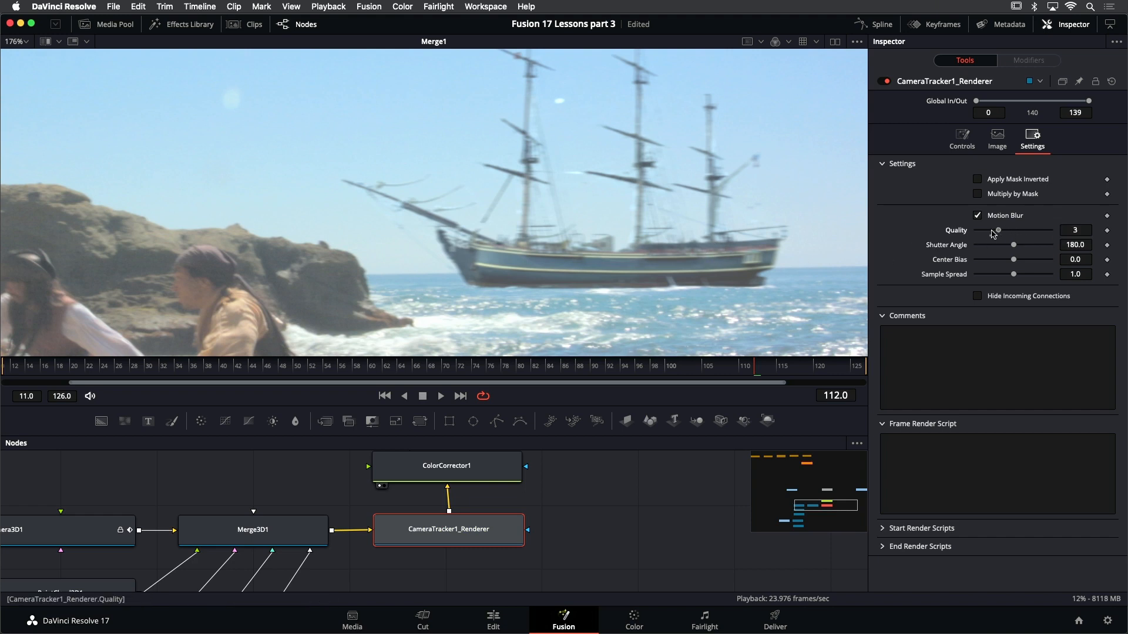
{"action": "left_click_drag", "start_coordinate": [992, 234], "coordinate": [977, 232]}
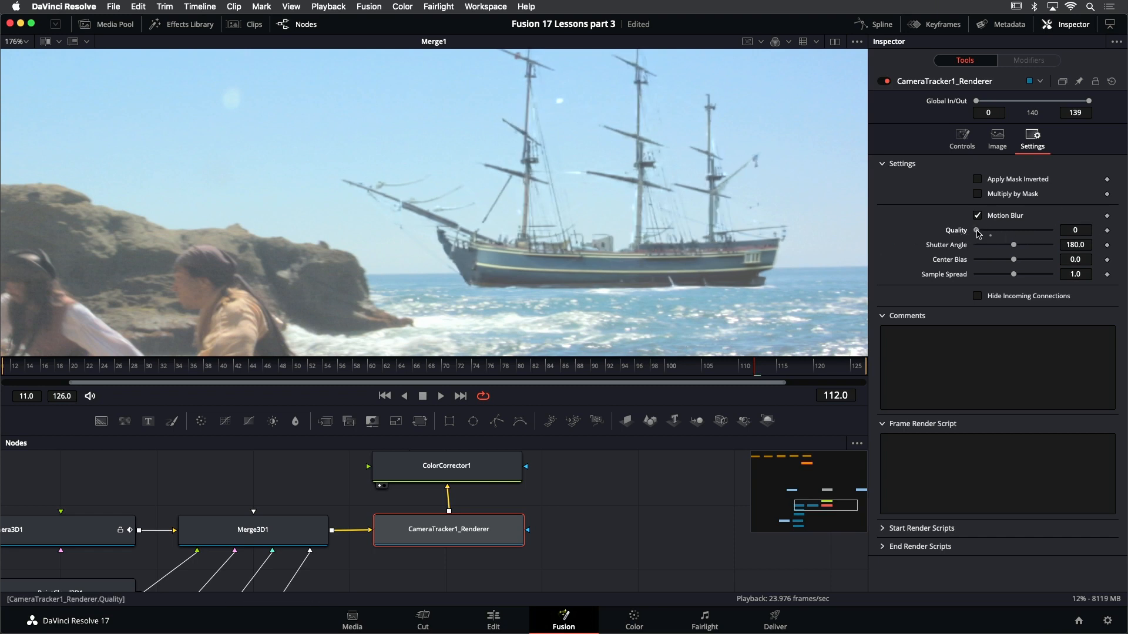
{"action": "left_click_drag", "start_coordinate": [978, 232], "coordinate": [984, 233]}
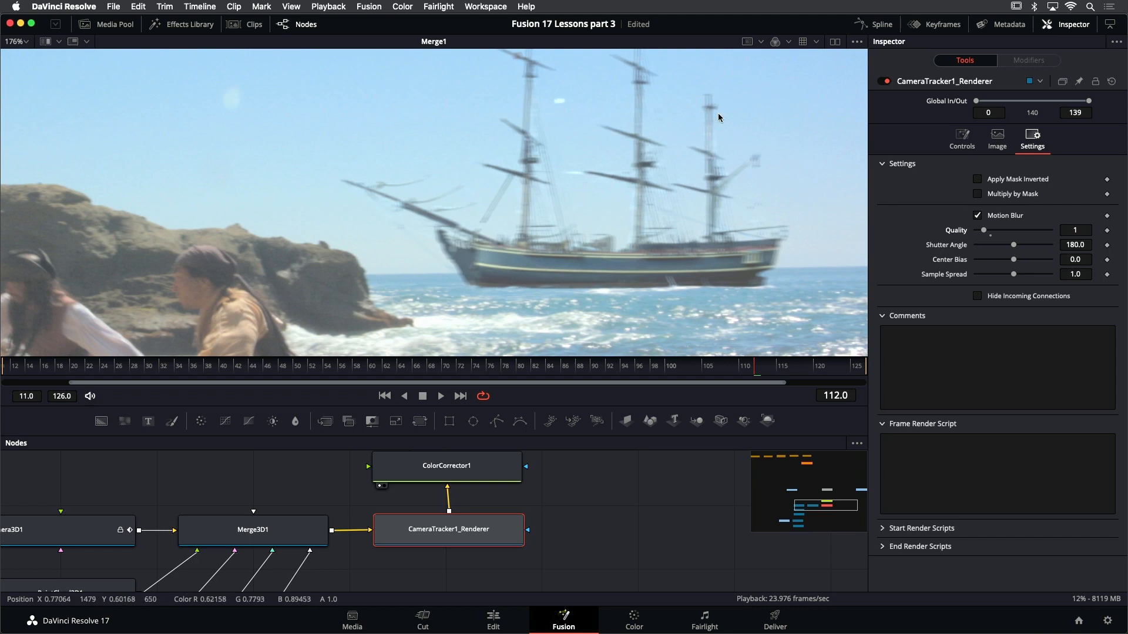
{"action": "scroll", "coordinate": [718, 118], "scroll_direction": "up", "scroll_amount": 3}
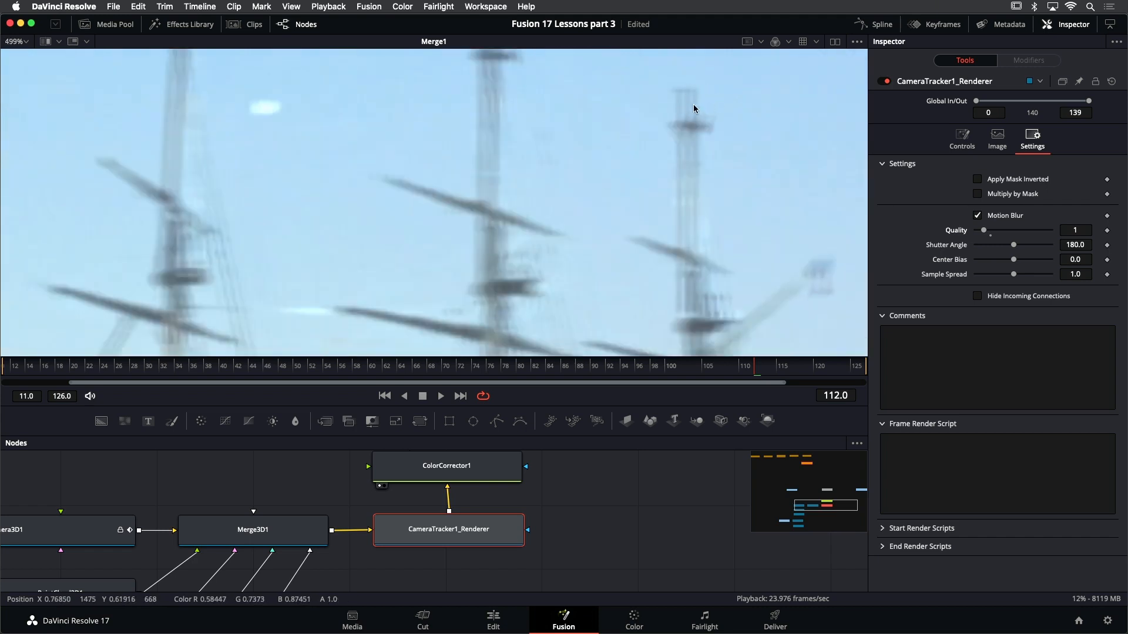
{"action": "scroll", "coordinate": [689, 130], "scroll_direction": "down", "scroll_amount": 1}
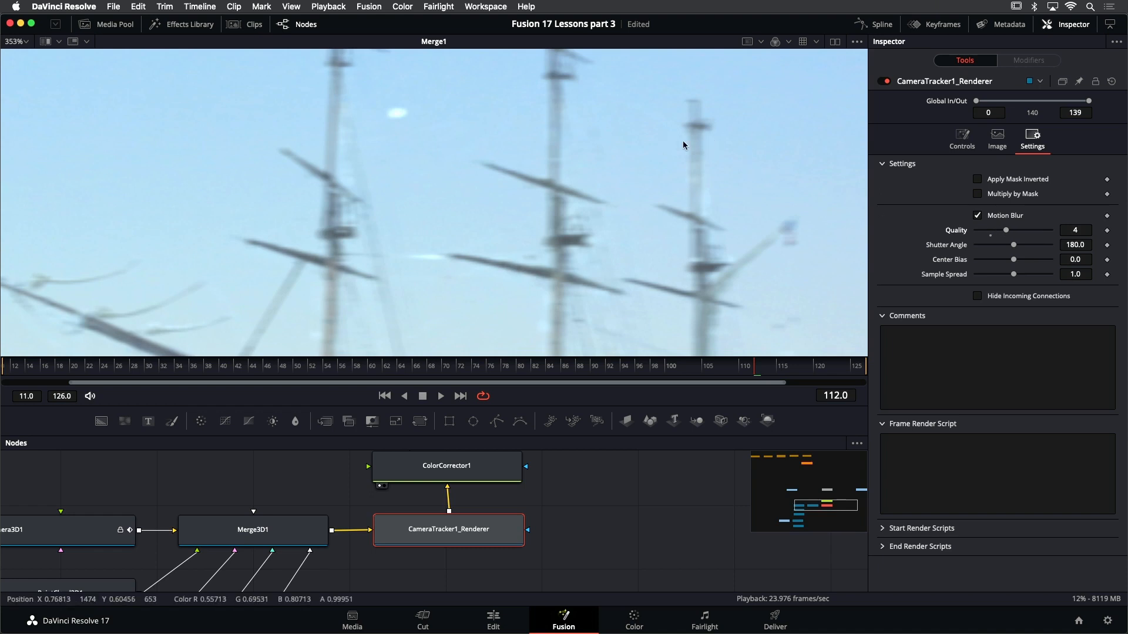
Try motion blur shutter angles of 124.7 and 360.0, and reset the shutter angle to 180.0
{"action": "scroll", "coordinate": [696, 124], "scroll_direction": "down", "scroll_amount": 2}
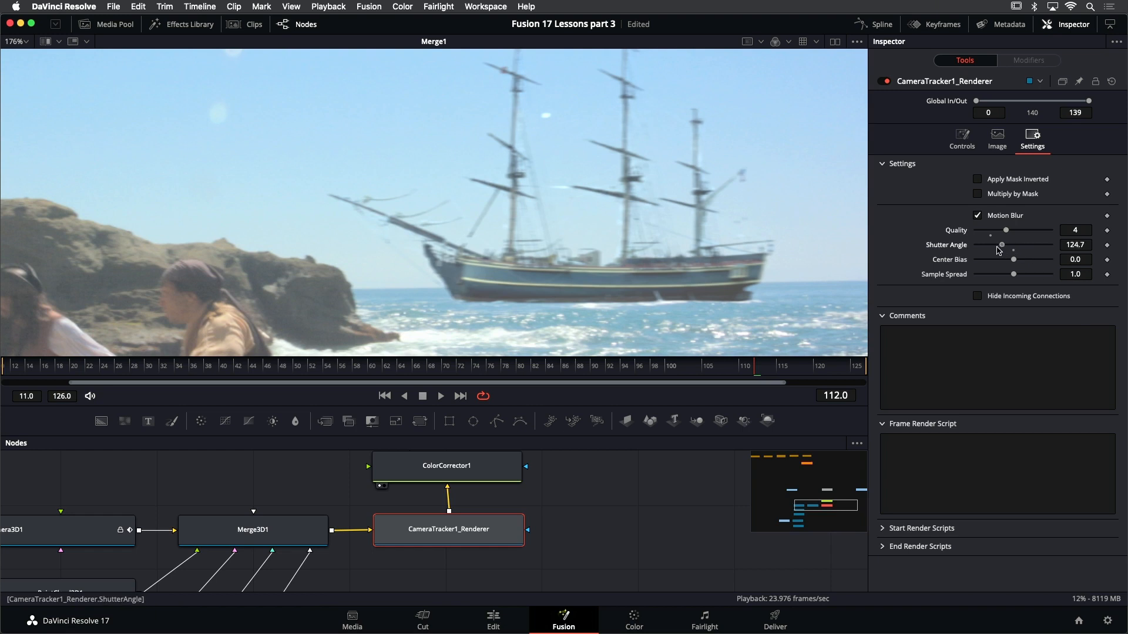
{"action": "left_click_drag", "start_coordinate": [996, 246], "coordinate": [1054, 253]}
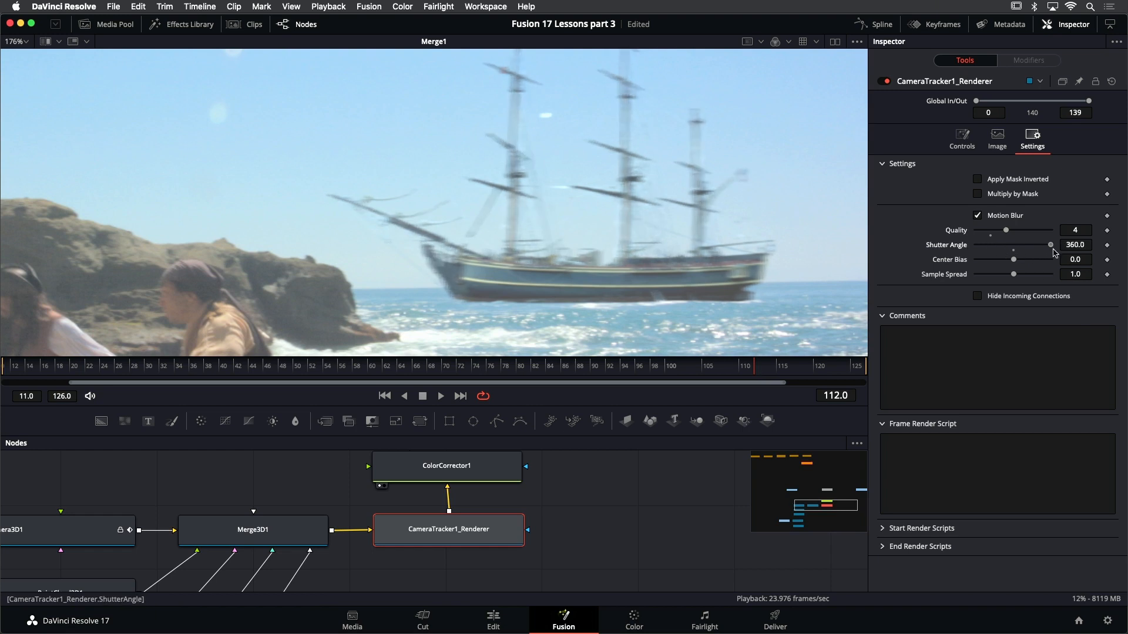
{"action": "double_click", "coordinate": [1015, 254]}
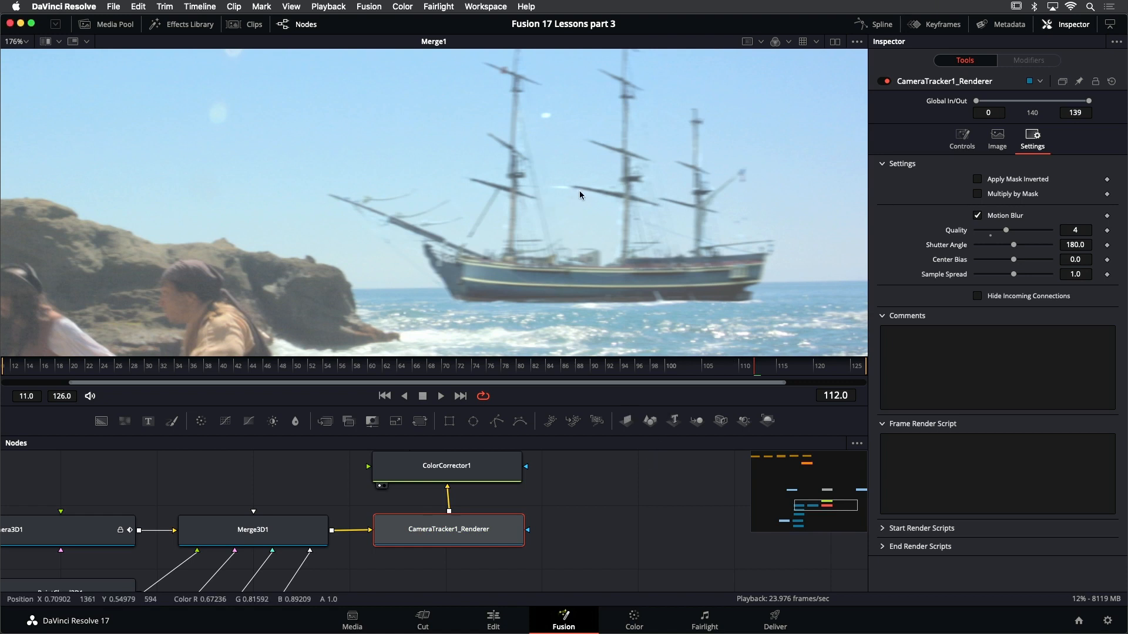
Fit the composite in the viewer and play it to review the ship's motion blur, leaving the renderer node deselected
{"action": "key", "text": "super+f"}
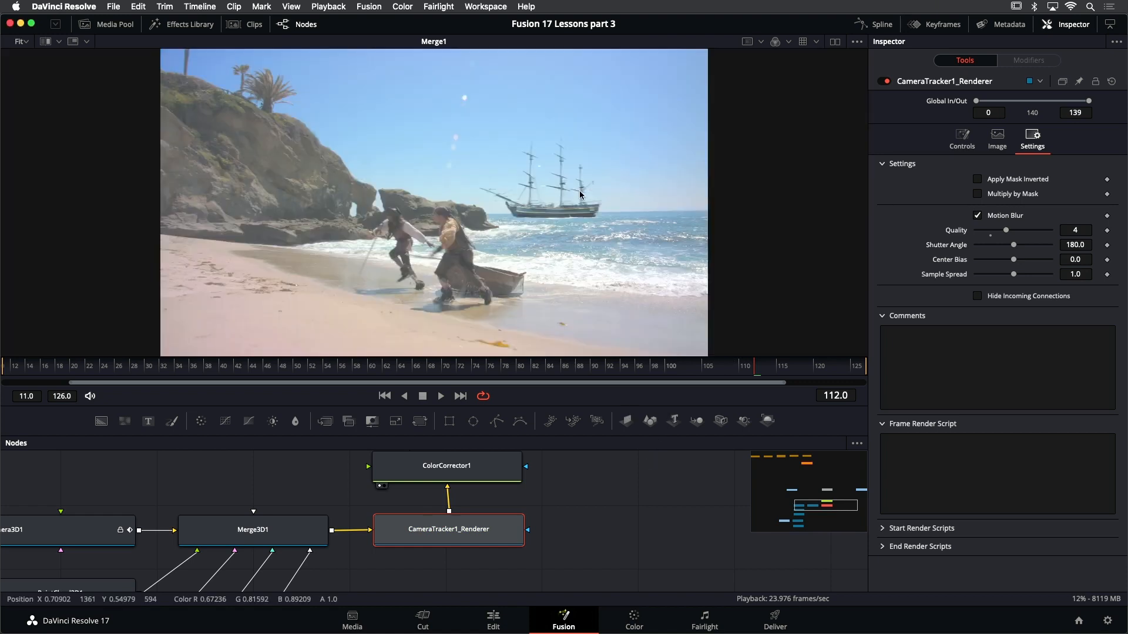
{"action": "left_click", "coordinate": [442, 397]}
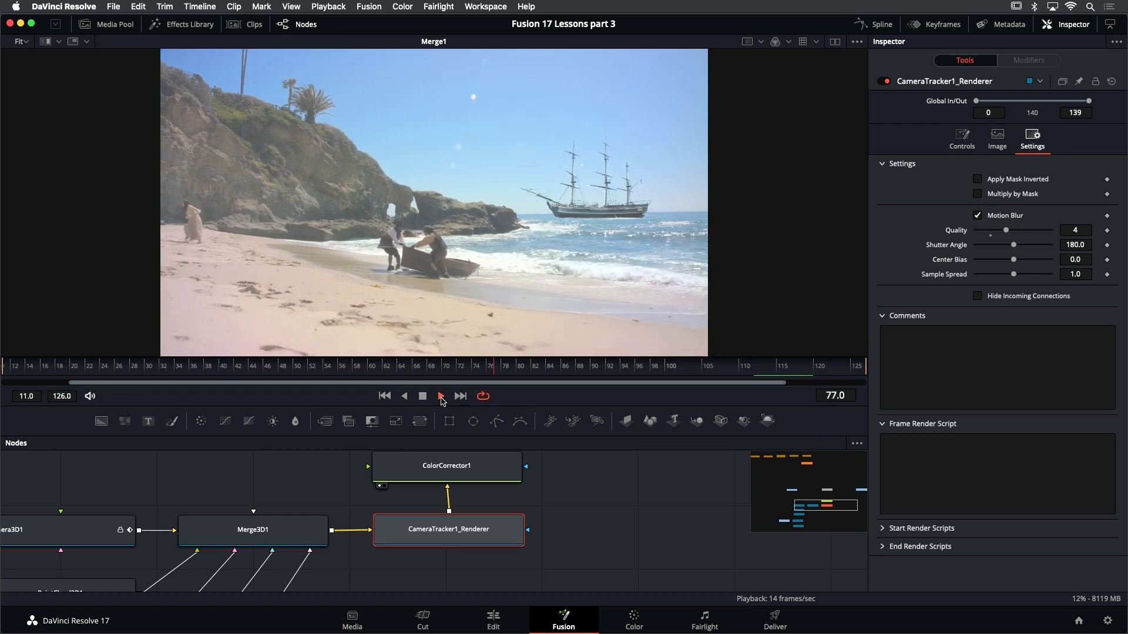
{"action": "left_click", "coordinate": [441, 397]}
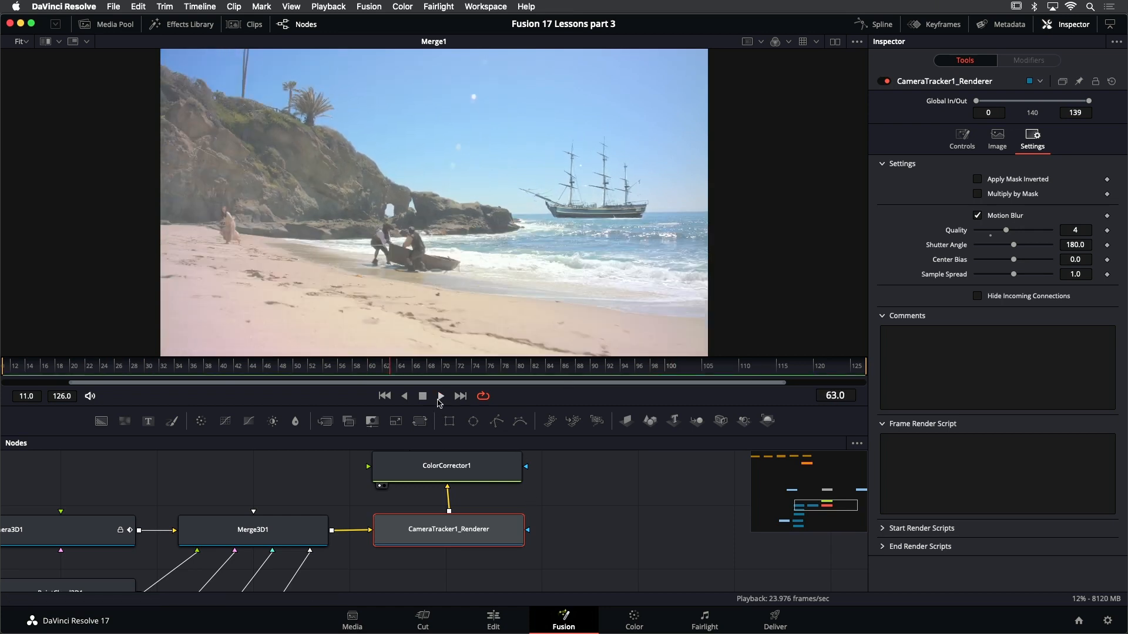
{"action": "left_click", "coordinate": [438, 401]}
{"action": "left_click", "coordinate": [594, 523]}
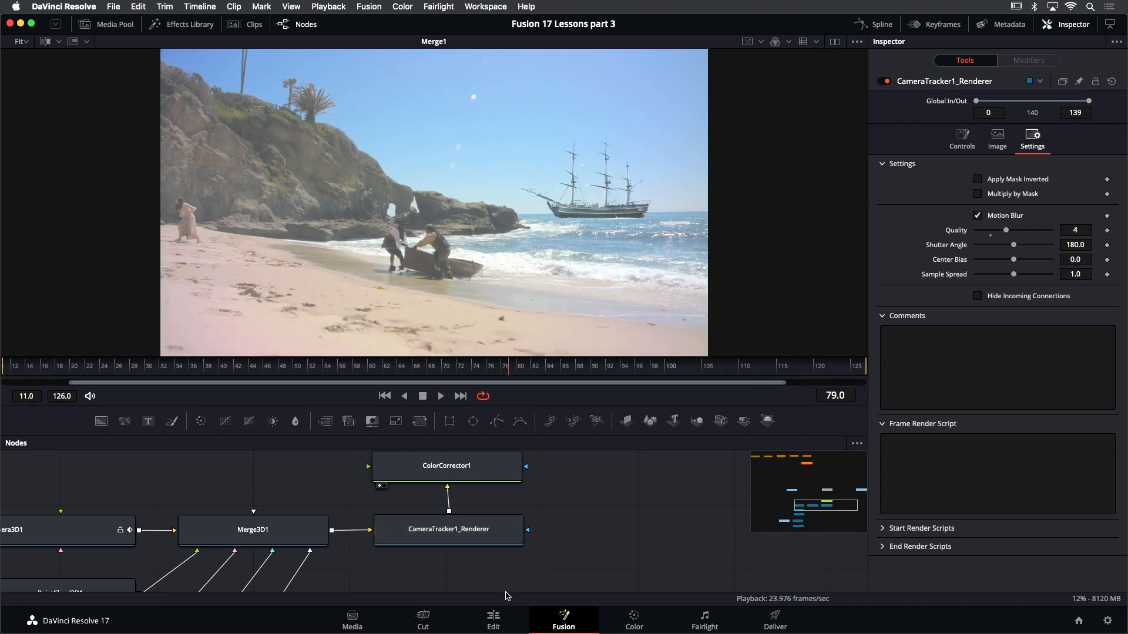
Review the finished shot full screen on the Edit page, and return to the Fusion page with no node selected
{"action": "left_click", "coordinate": [494, 617]}
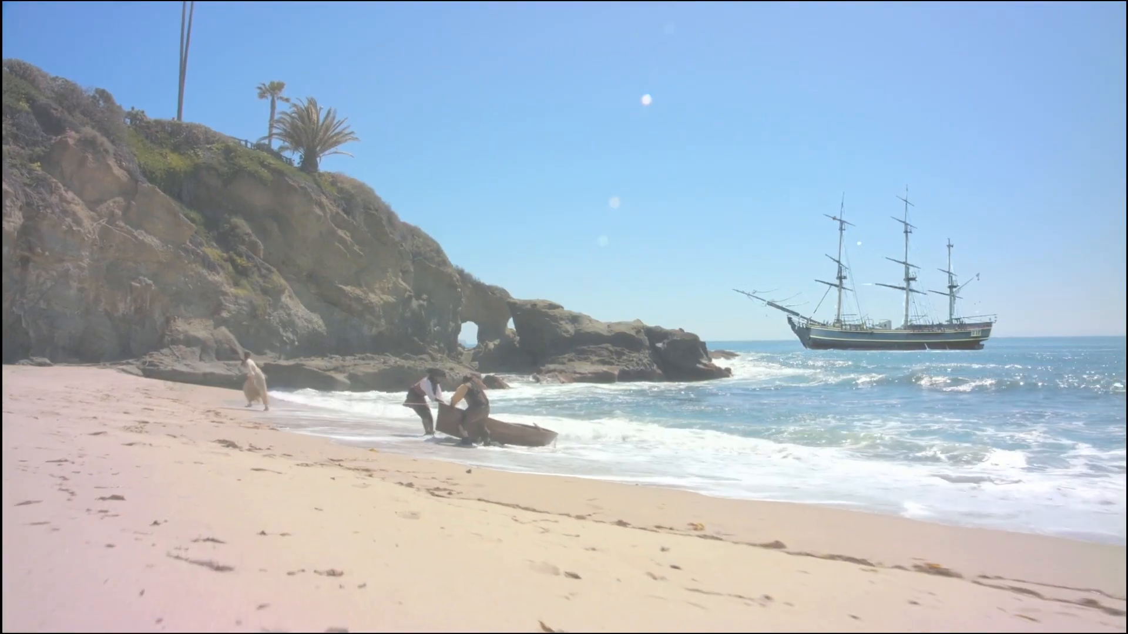
{"action": "key", "text": "Escape"}
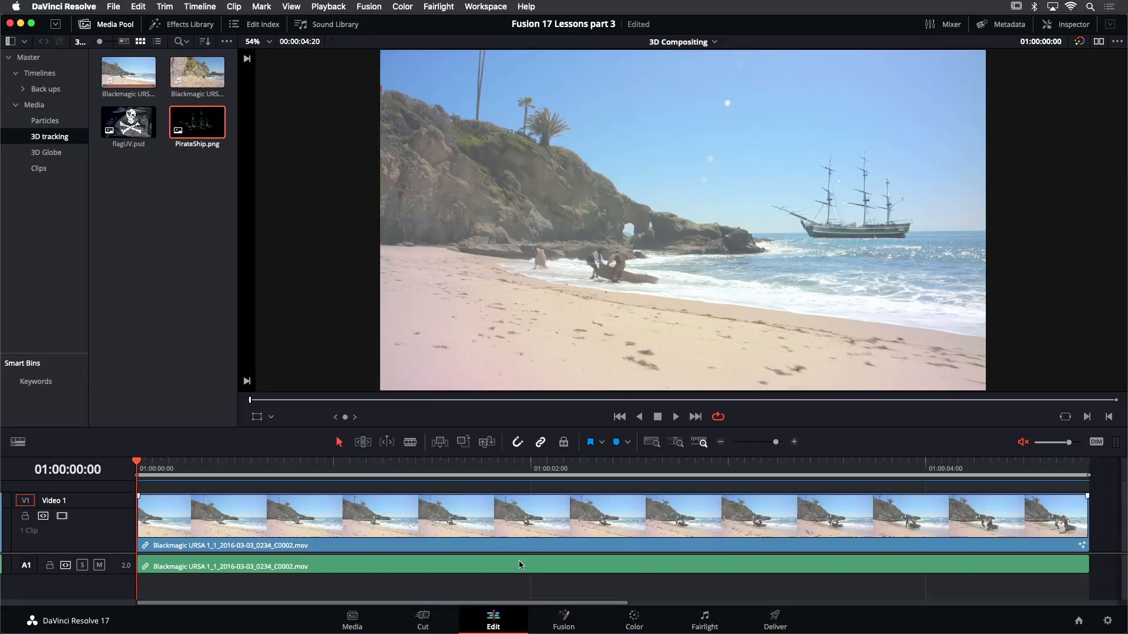
{"action": "left_click", "coordinate": [564, 618]}
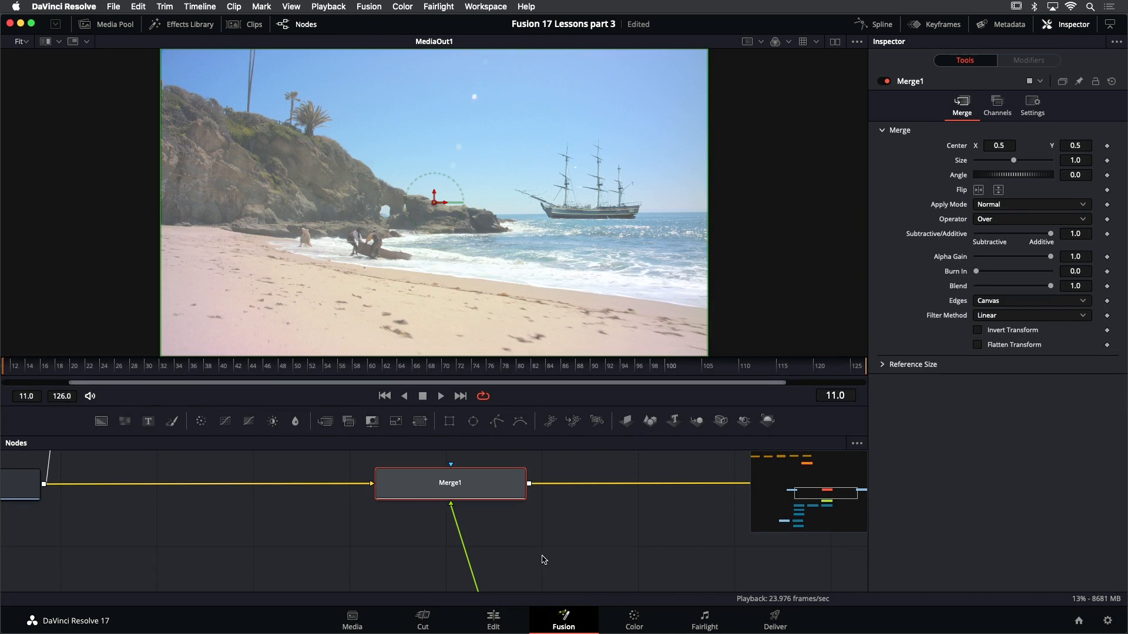
{"action": "left_click", "coordinate": [538, 550]}
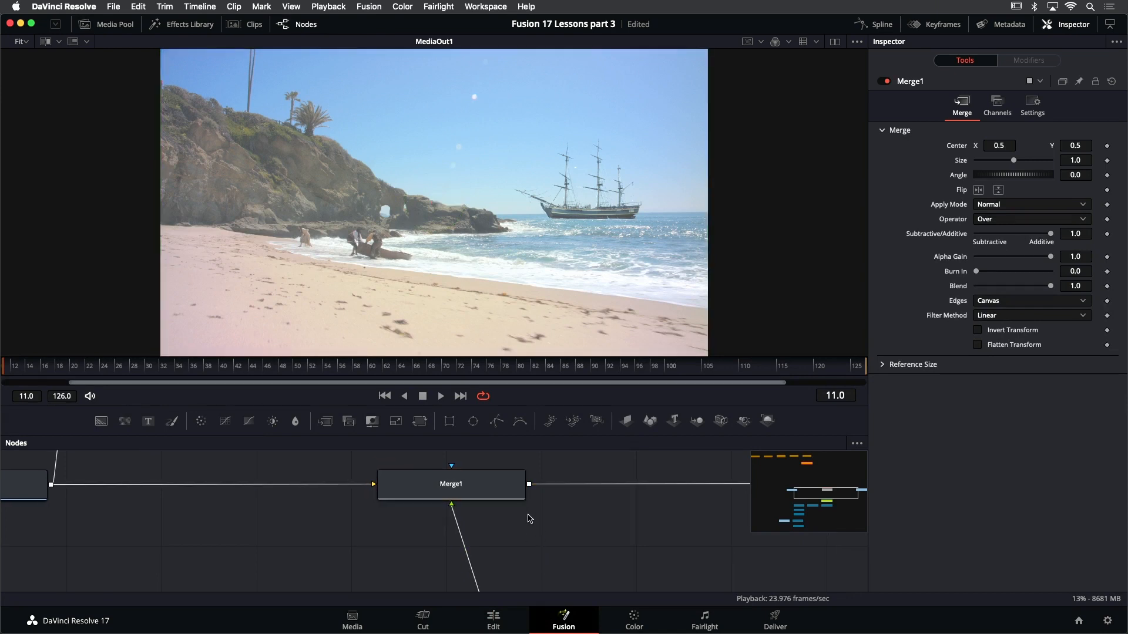
Scrub through the beach shot up to about frame 70 and examine the sand and footprints up close
{"action": "left_click", "coordinate": [356, 369]}
{"action": "left_click_drag", "start_coordinate": [355, 368], "coordinate": [434, 361]}
{"action": "scroll", "coordinate": [415, 281], "scroll_direction": "down", "scroll_amount": 2}
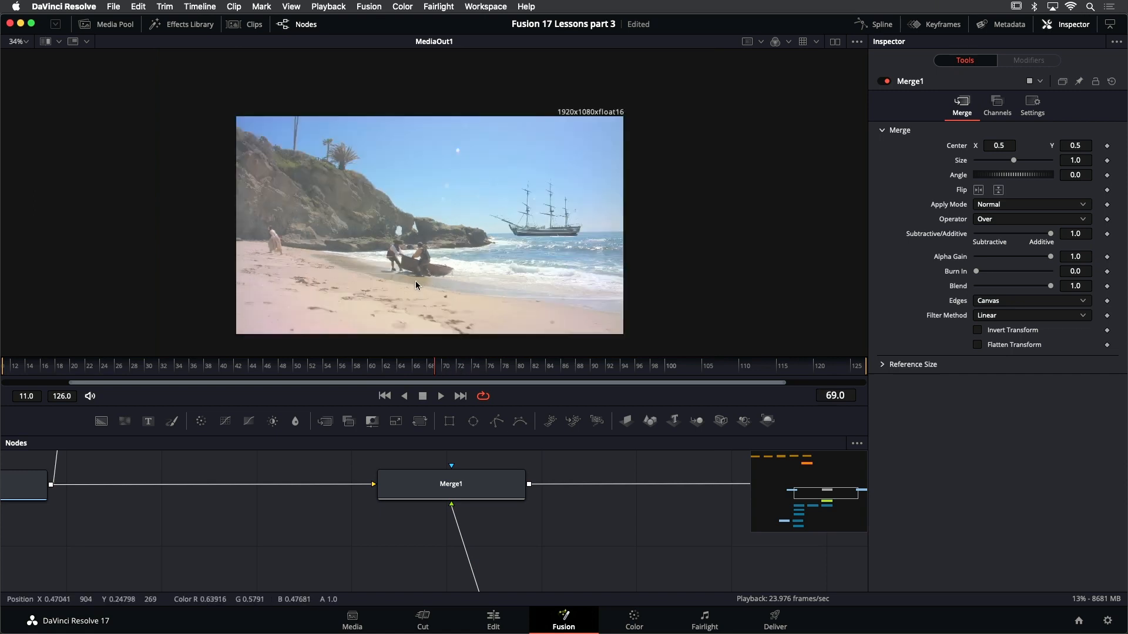
{"action": "scroll", "coordinate": [353, 299], "scroll_direction": "up", "scroll_amount": 4}
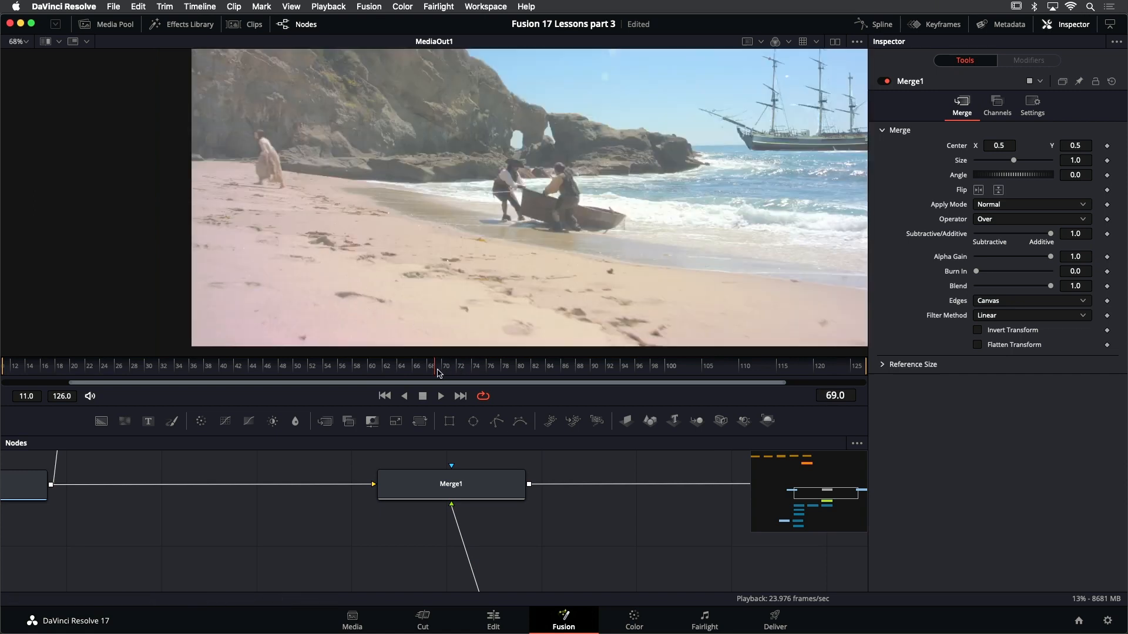
{"action": "mouse_move", "coordinate": [433, 369]}
{"action": "left_mouse_down"}
{"action": "mouse_move", "coordinate": [454, 369]}
{"action": "mouse_move", "coordinate": [208, 368]}
{"action": "mouse_move", "coordinate": [468, 369]}
{"action": "mouse_move", "coordinate": [446, 369]}
{"action": "left_mouse_up"}
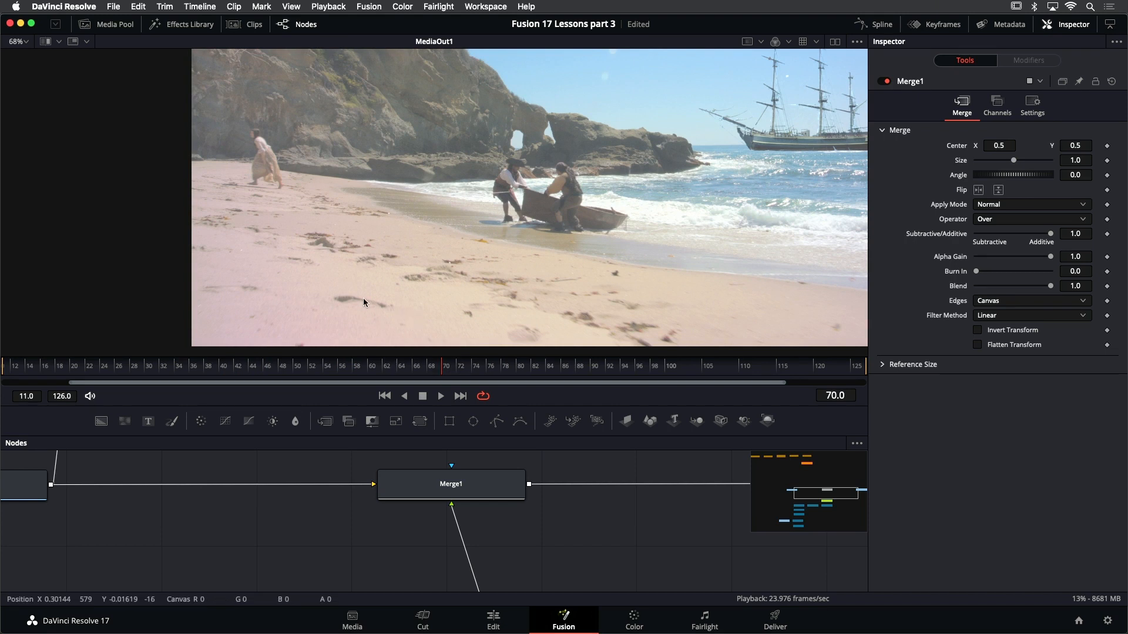
{"action": "left_click_drag", "start_coordinate": [438, 371], "coordinate": [356, 365]}
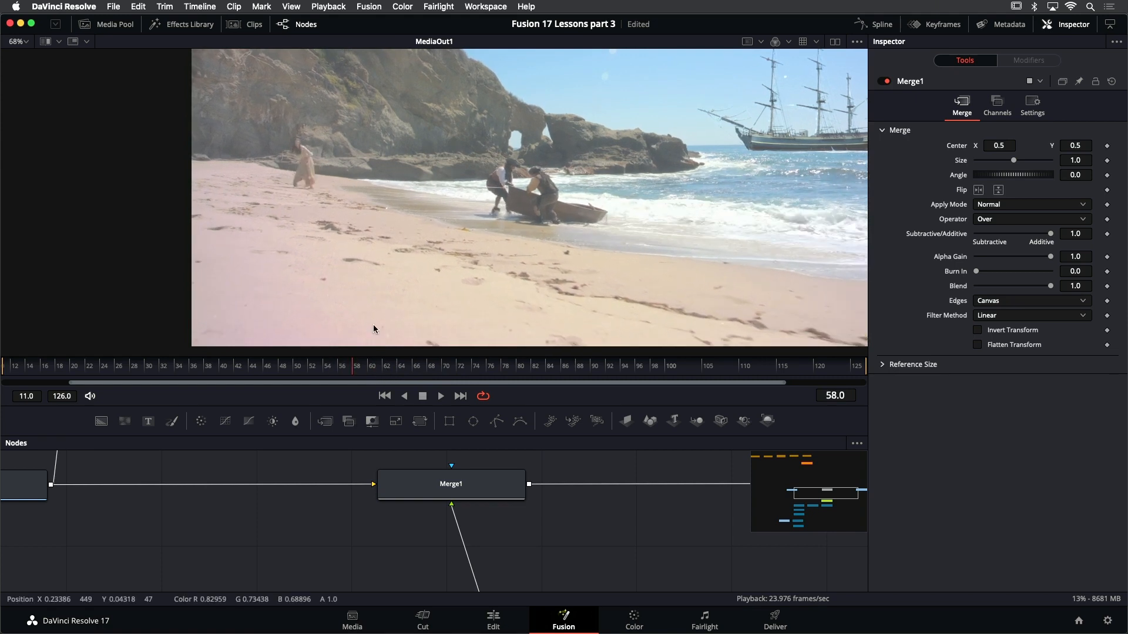
Park the playhead on frame 71 with the sand in view, and enlarge the node area slightly
{"action": "left_click", "coordinate": [369, 367]}
{"action": "left_click_drag", "start_coordinate": [369, 370], "coordinate": [403, 366]}
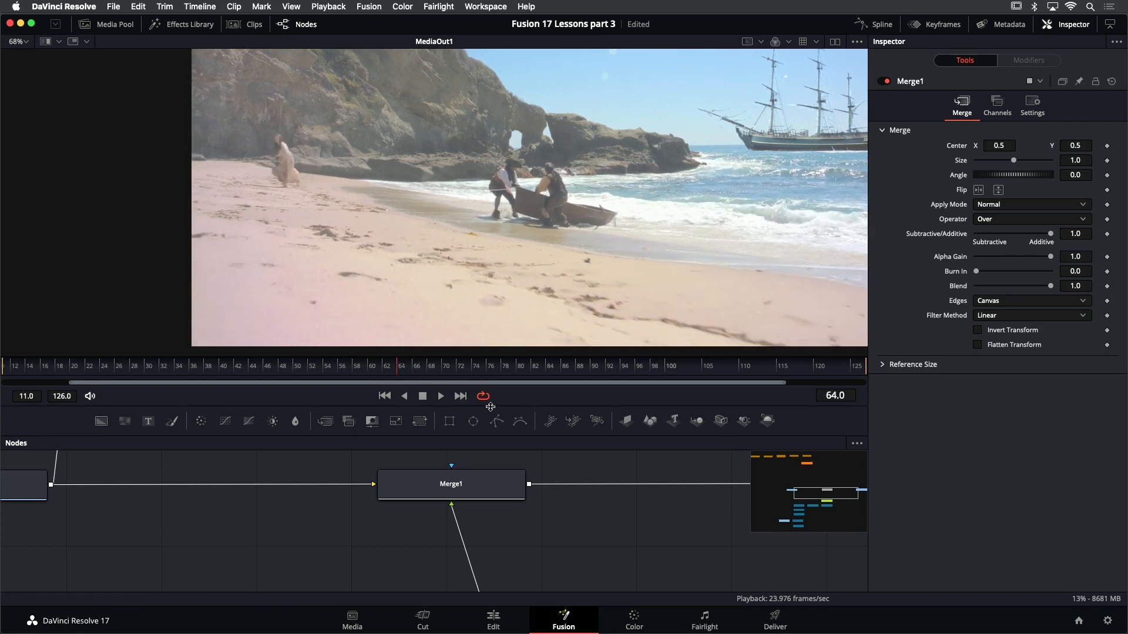
{"action": "left_click", "coordinate": [409, 369]}
{"action": "left_click_drag", "start_coordinate": [408, 369], "coordinate": [448, 369]}
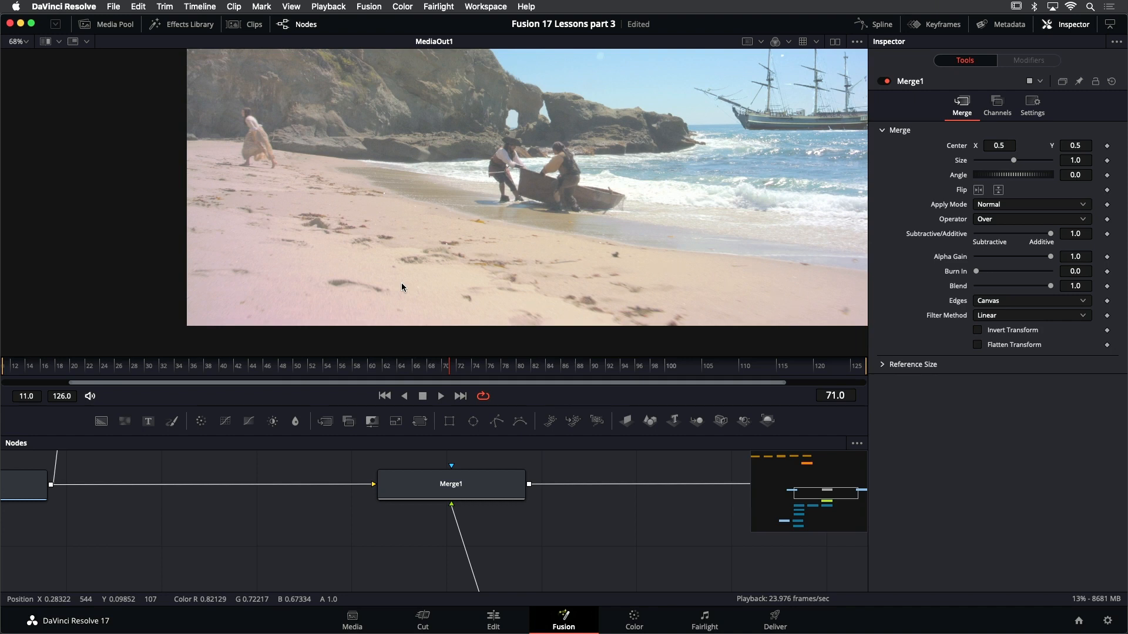
{"action": "left_click_drag", "start_coordinate": [487, 405], "coordinate": [490, 372]}
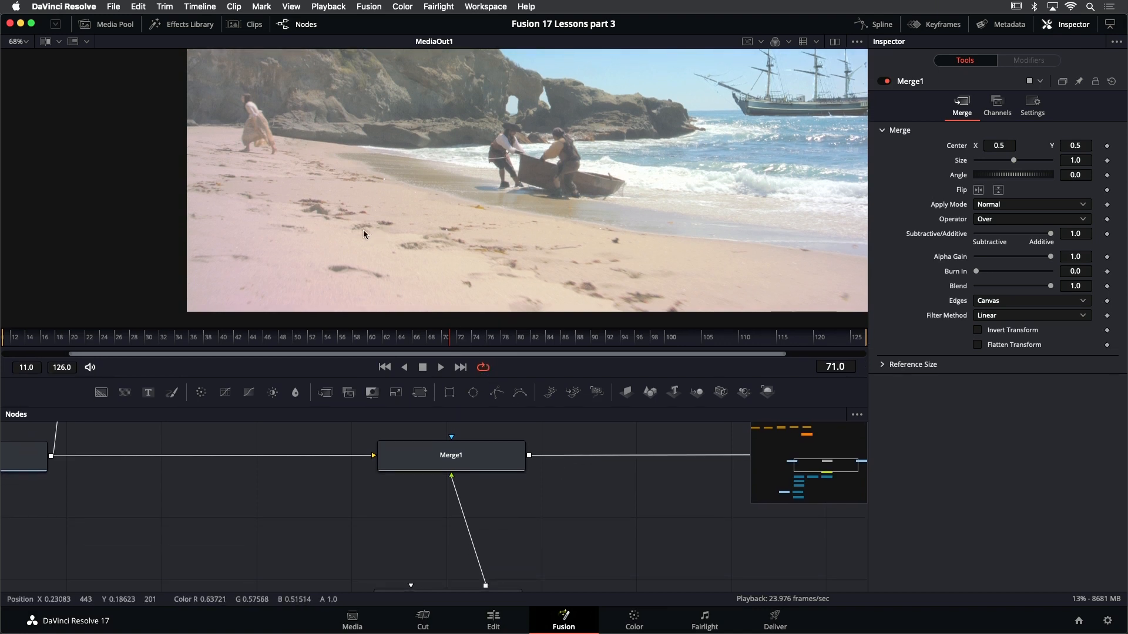
{"action": "left_click_drag", "start_coordinate": [362, 228], "coordinate": [387, 229]}
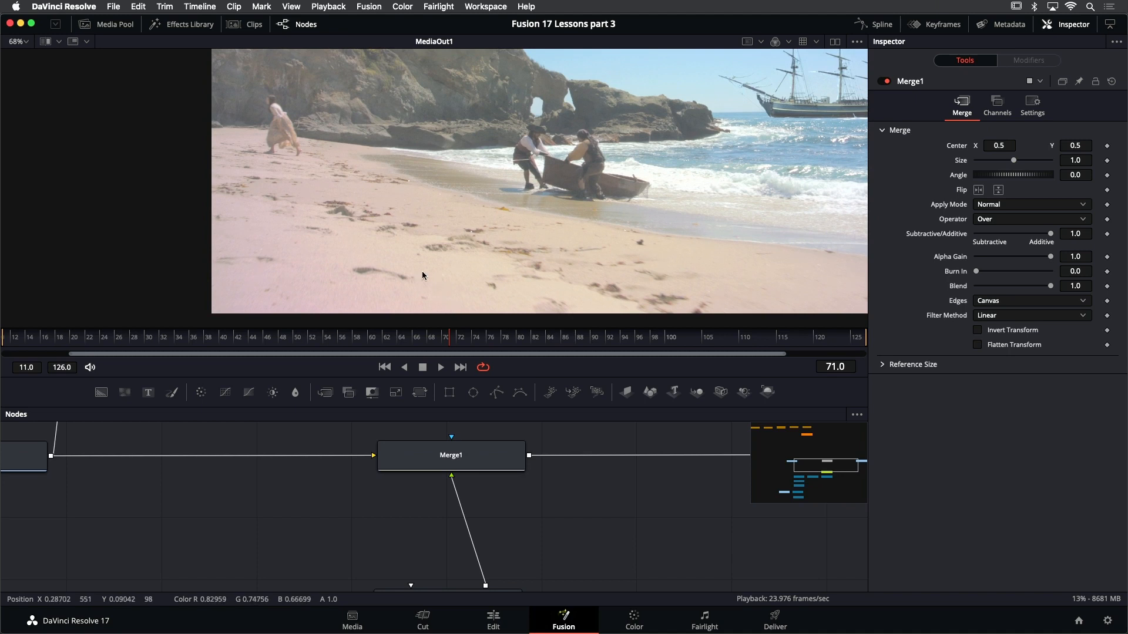
{"action": "left_click_drag", "start_coordinate": [425, 337], "coordinate": [480, 344]}
{"action": "mouse_move", "coordinate": [454, 348]}
{"action": "left_mouse_down"}
{"action": "mouse_move", "coordinate": [431, 341]}
{"action": "mouse_move", "coordinate": [453, 344]}
{"action": "left_mouse_up"}
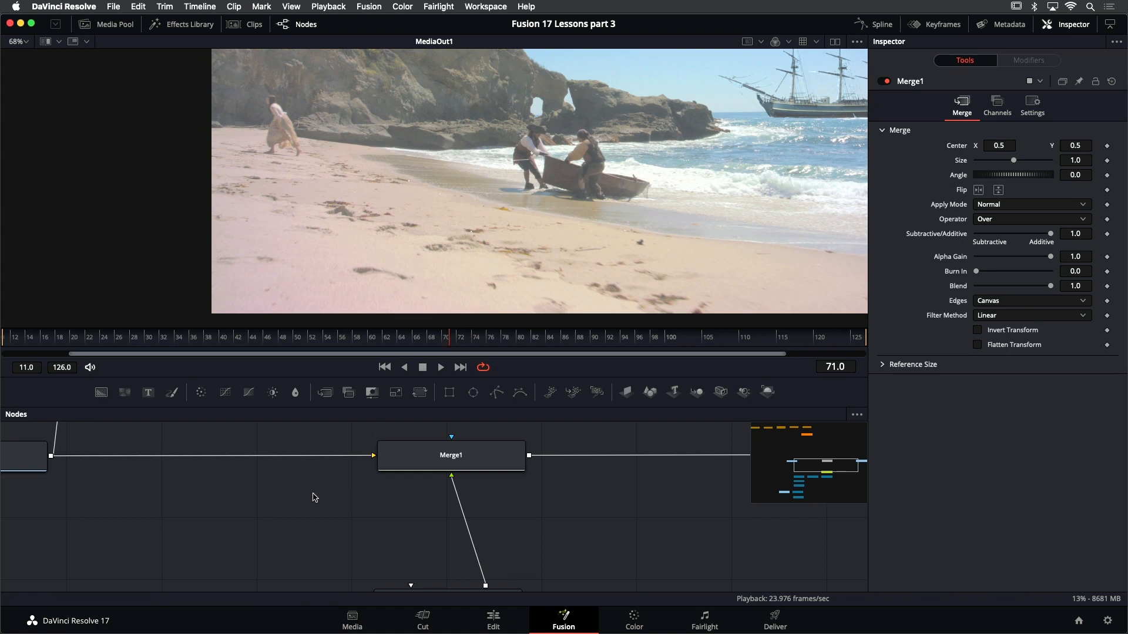
{"action": "scroll", "coordinate": [518, 441], "scroll_direction": "down", "scroll_amount": 4}
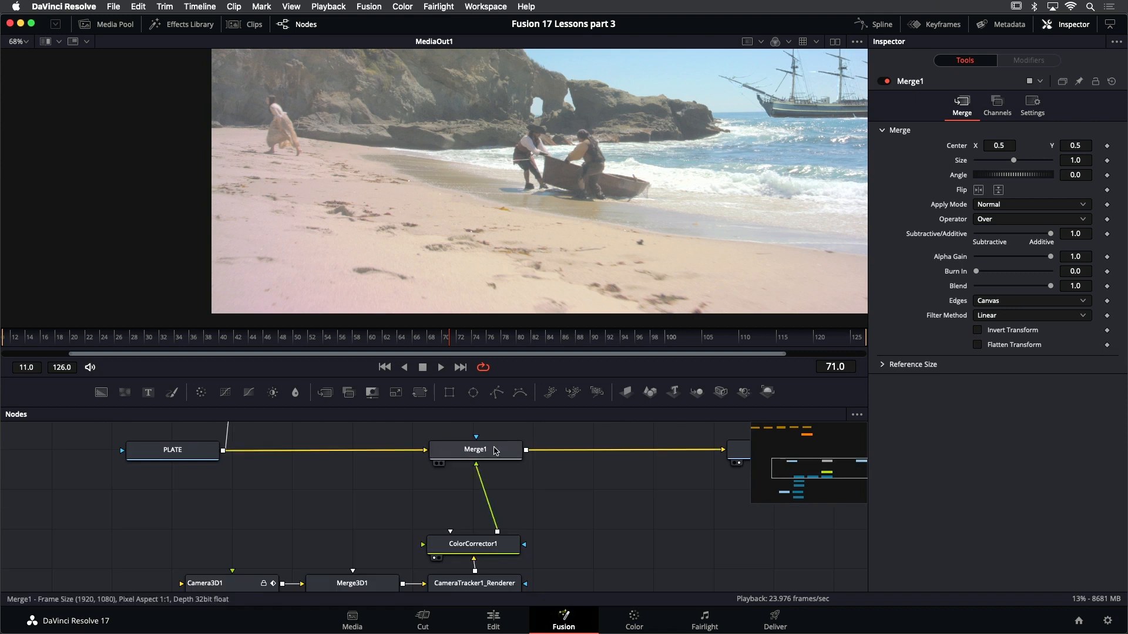
{"action": "left_click_drag", "start_coordinate": [334, 441], "coordinate": [402, 439]}
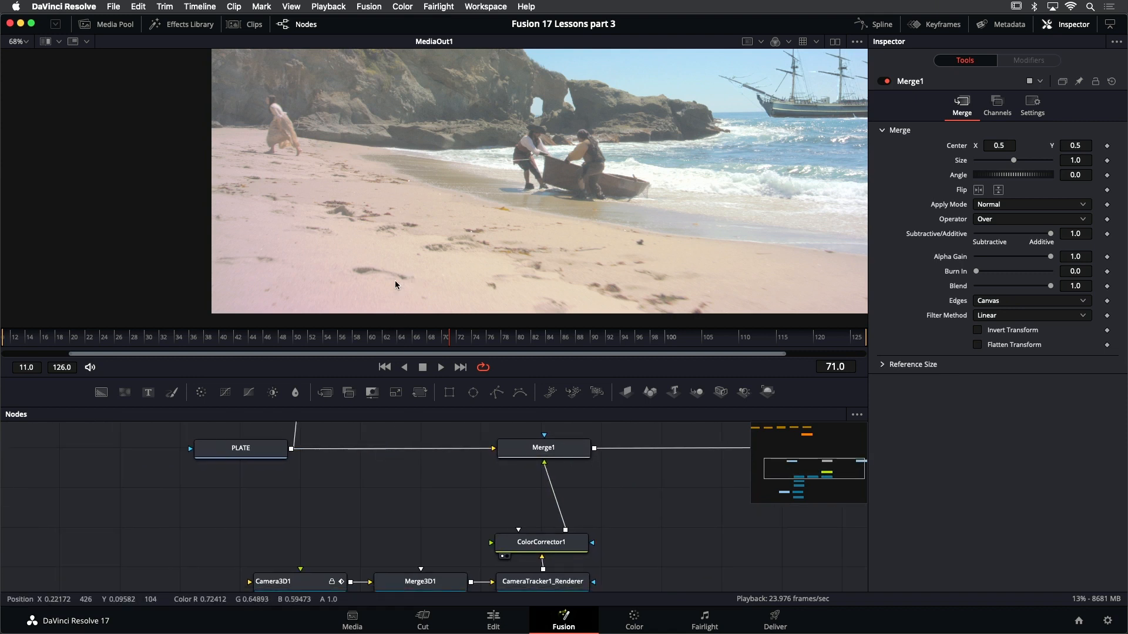
{"action": "key", "text": "shift+space"}
{"action": "type", "text": "color"}
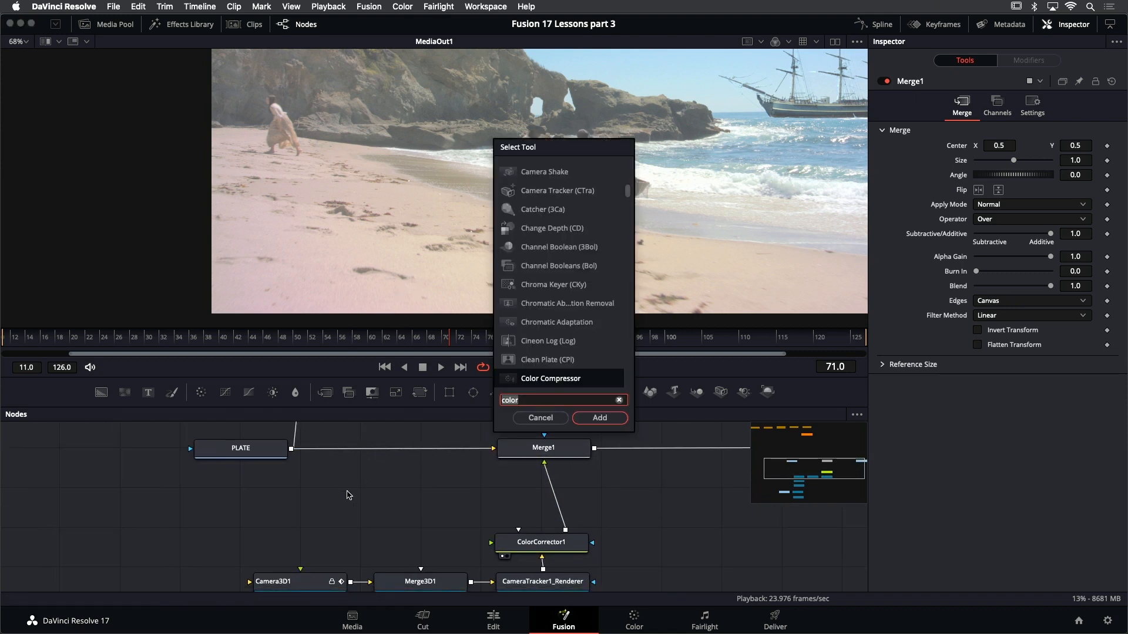
{"action": "type", "text": "t"}
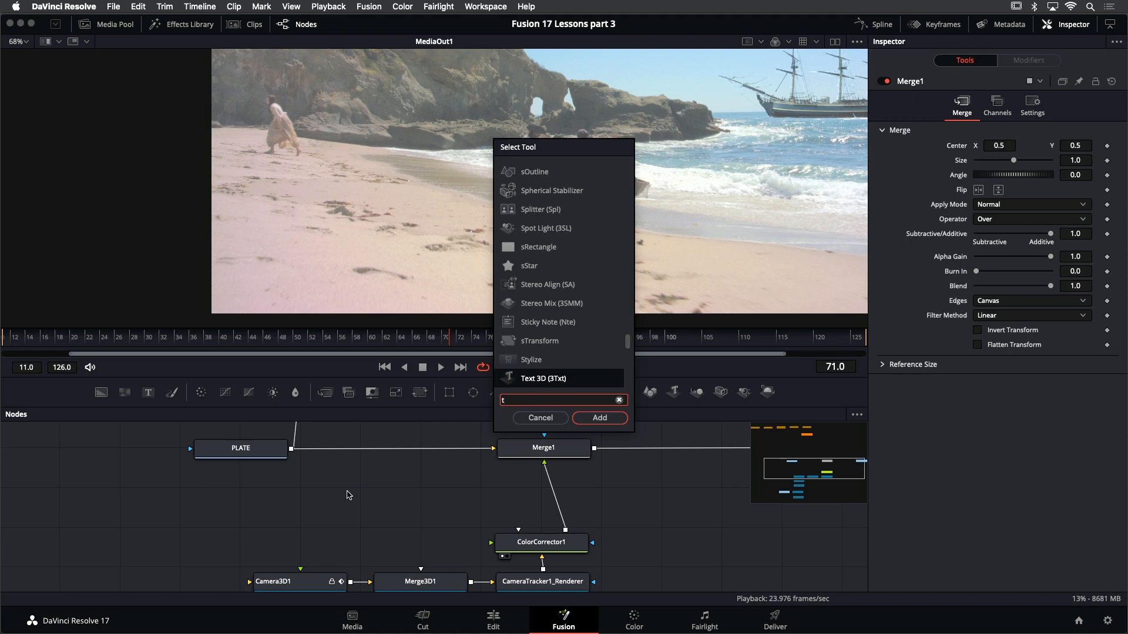
{"action": "type", "text": "ime"}
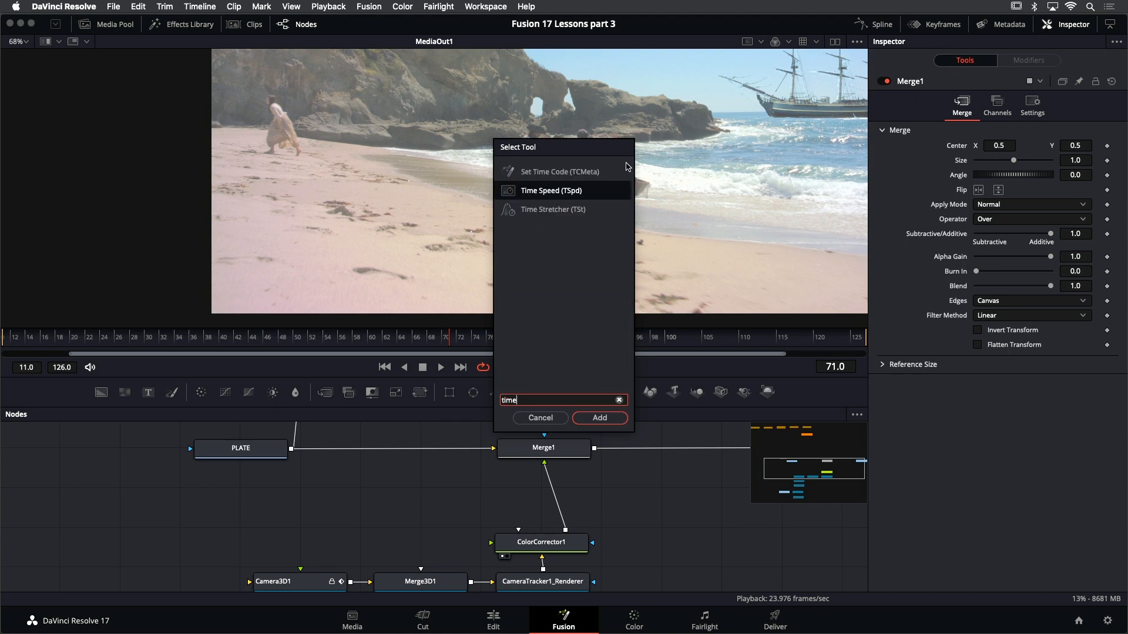
{"action": "left_click", "coordinate": [541, 418]}
Add a Time Stretcher node from the Miscellaneous effects below PLATE, and feed PLATE's output into it
{"action": "left_click", "coordinate": [179, 24]}
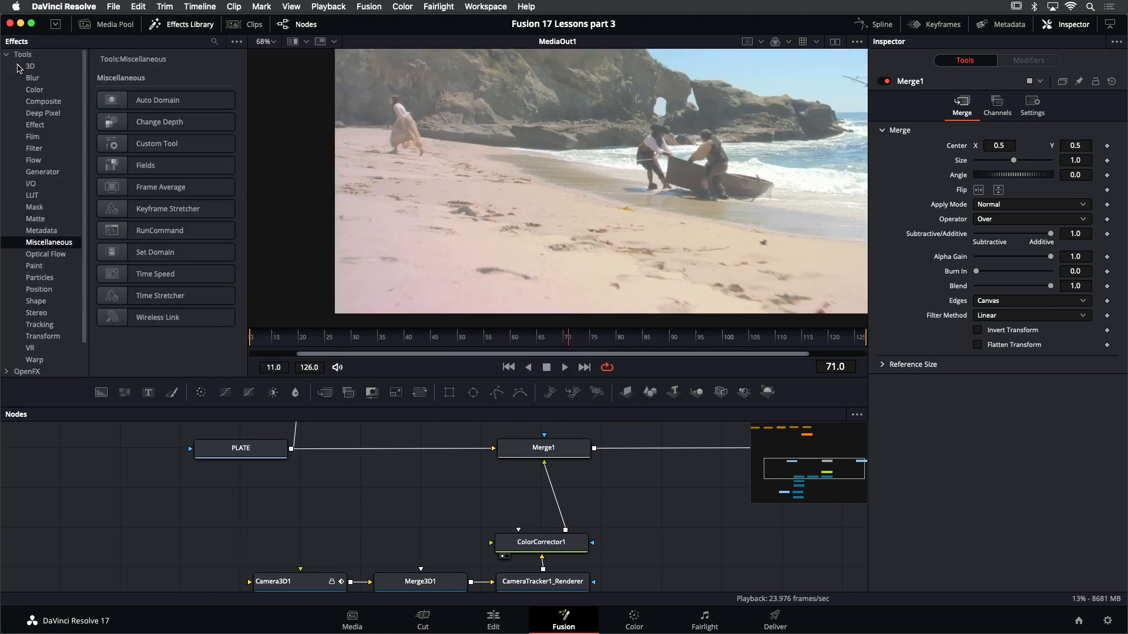
{"action": "left_click", "coordinate": [27, 68]}
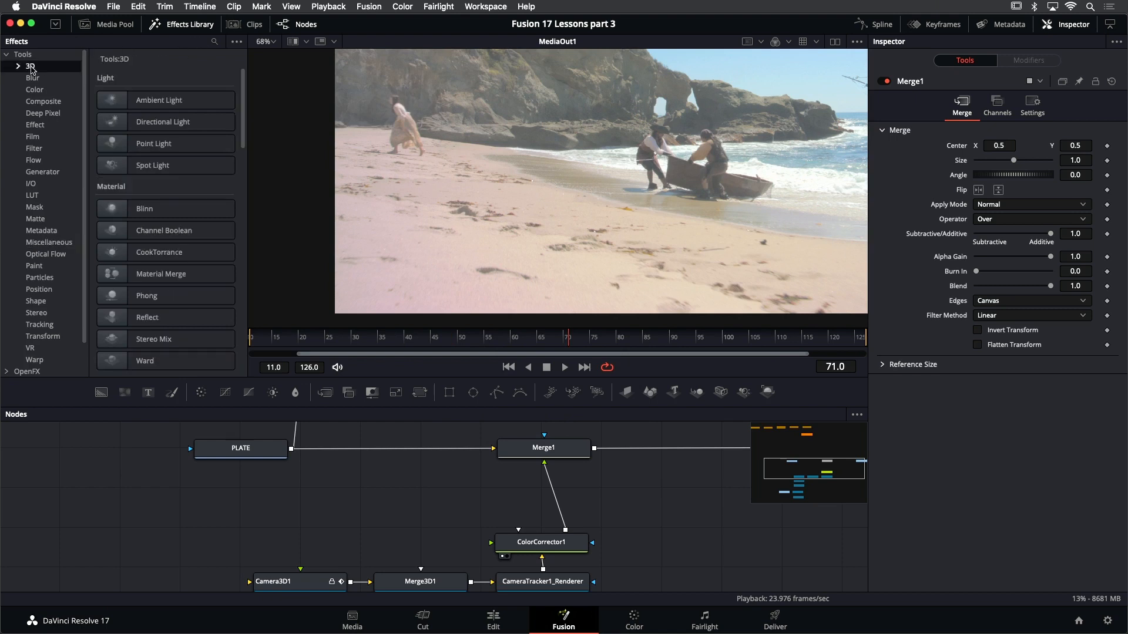
{"action": "left_click", "coordinate": [19, 67]}
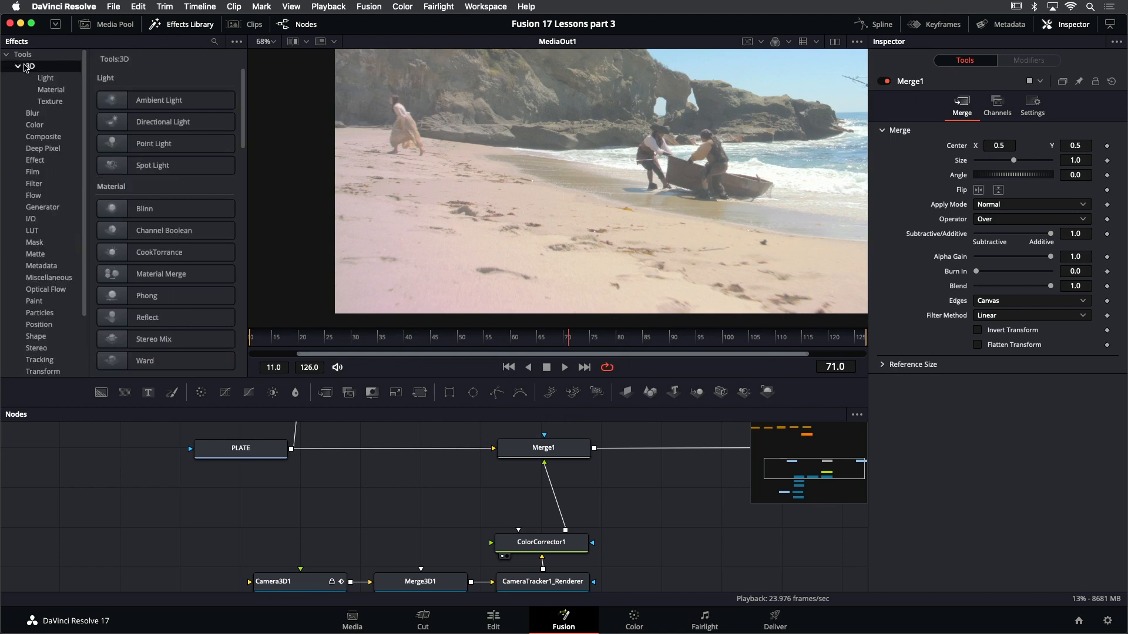
{"action": "left_click", "coordinate": [18, 67]}
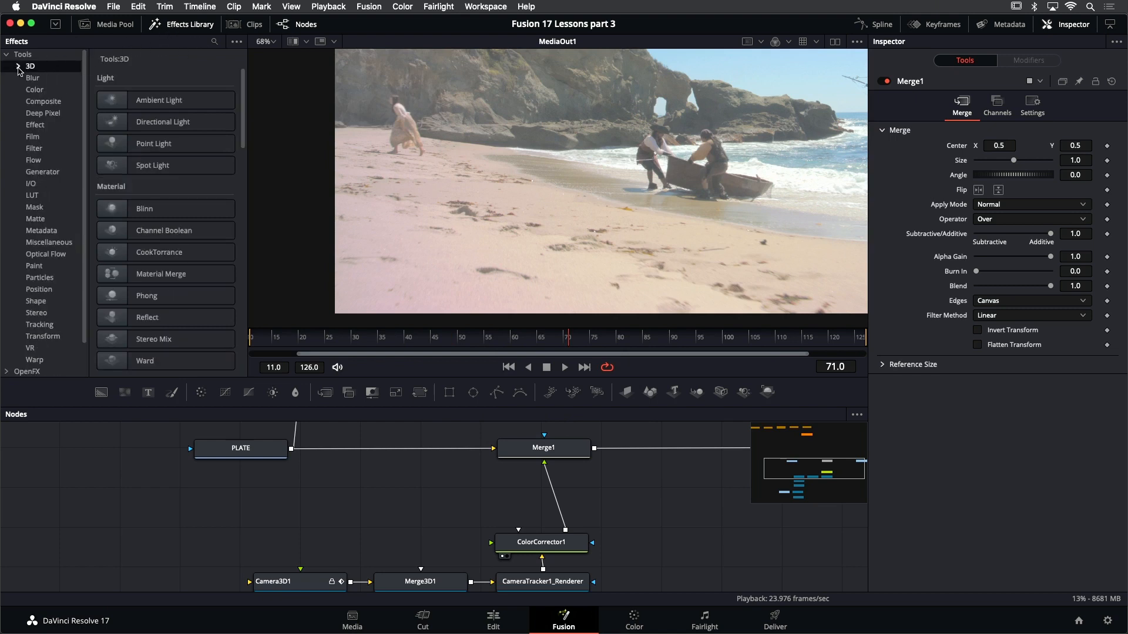
{"action": "left_click", "coordinate": [57, 243]}
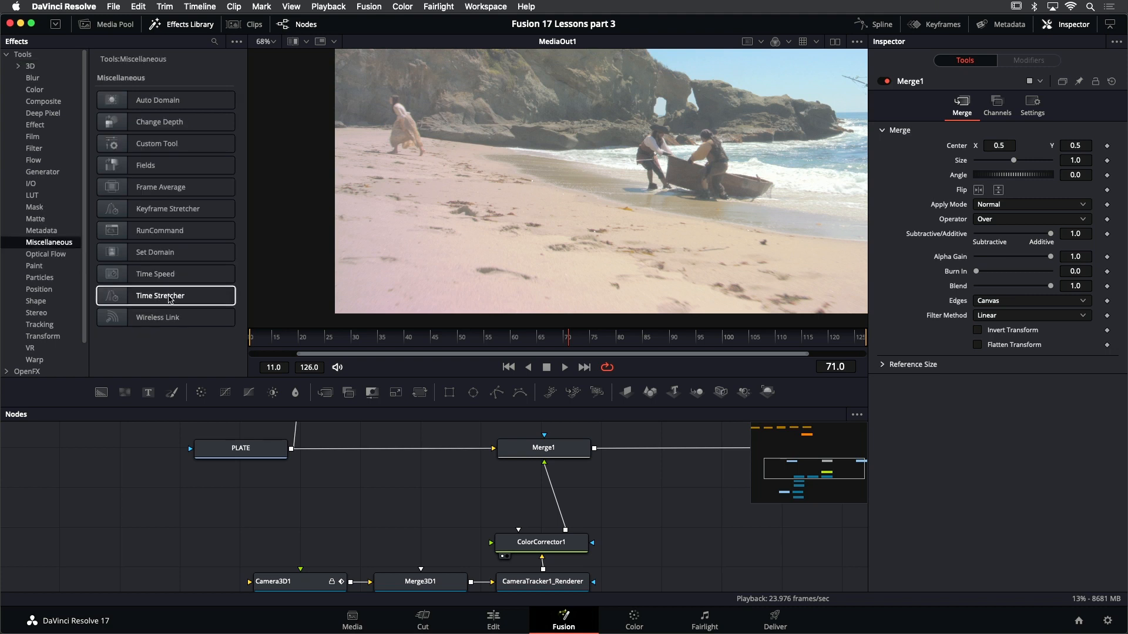
{"action": "left_click_drag", "start_coordinate": [170, 300], "coordinate": [346, 500]}
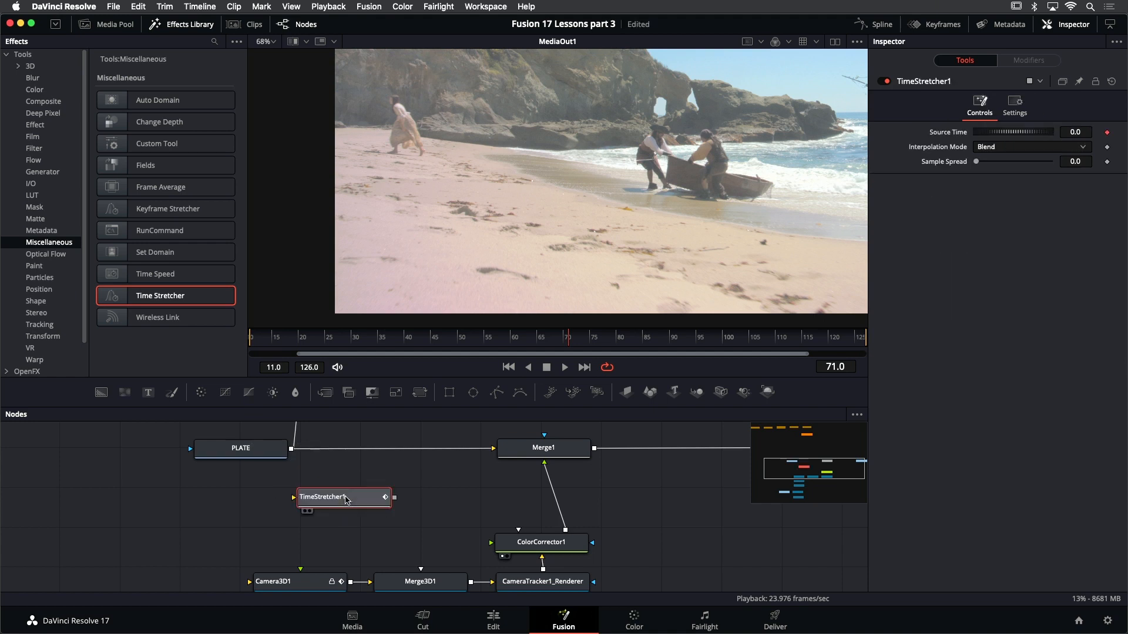
{"action": "left_click", "coordinate": [171, 27]}
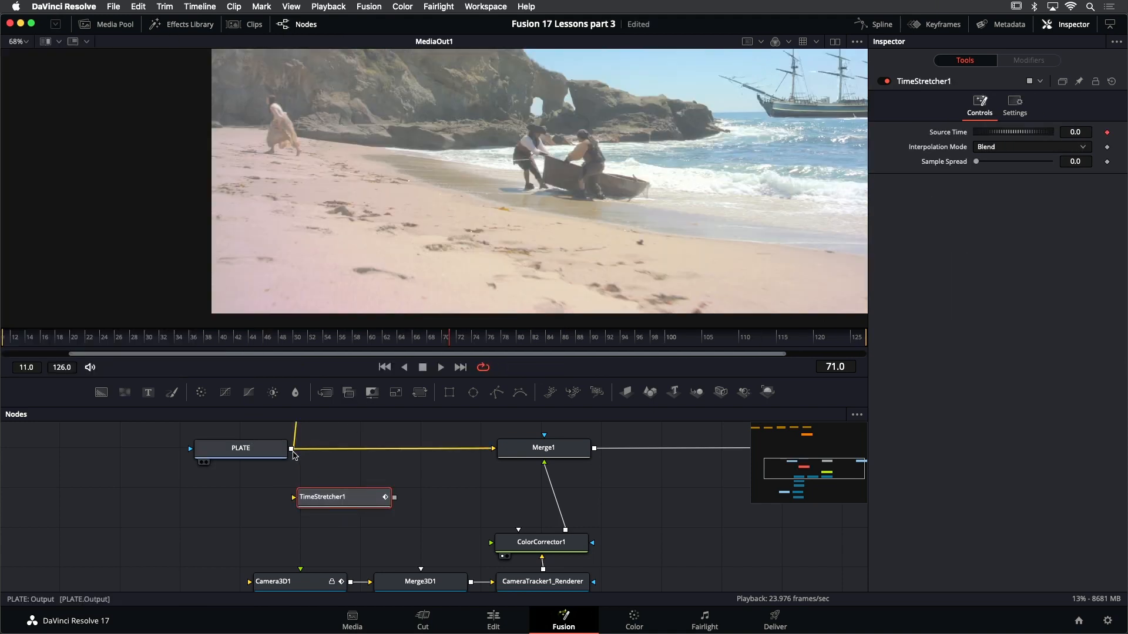
{"action": "left_click_drag", "start_coordinate": [291, 449], "coordinate": [294, 499]}
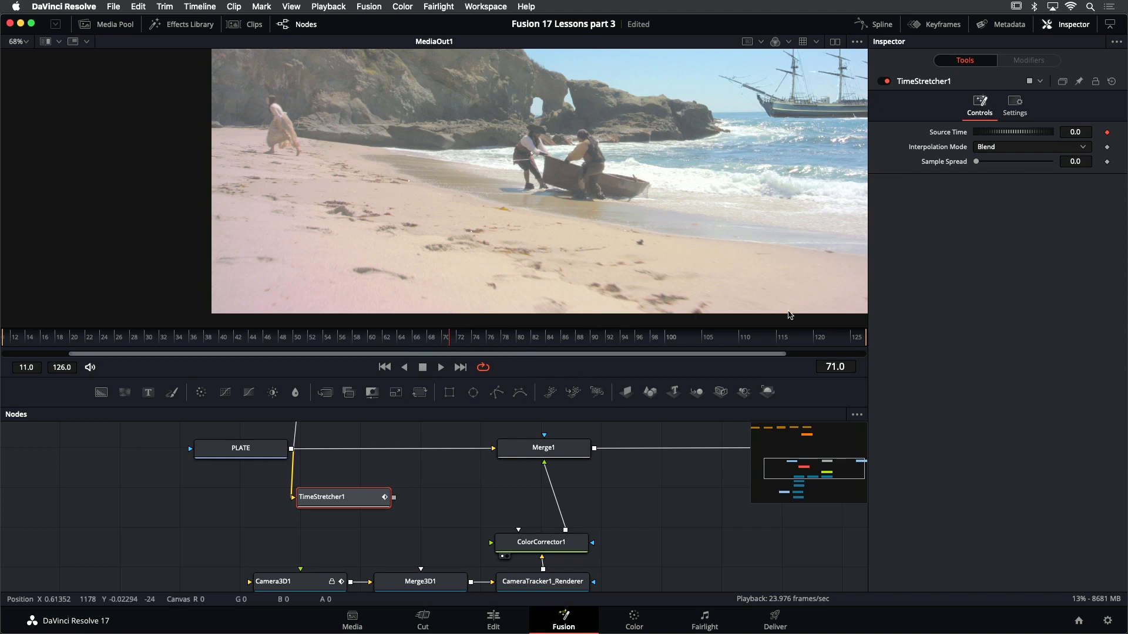
Set the Time Stretcher's Source Time to 71, view the node and play it from the first frame to check the freeze
{"action": "left_click", "coordinate": [1084, 131]}
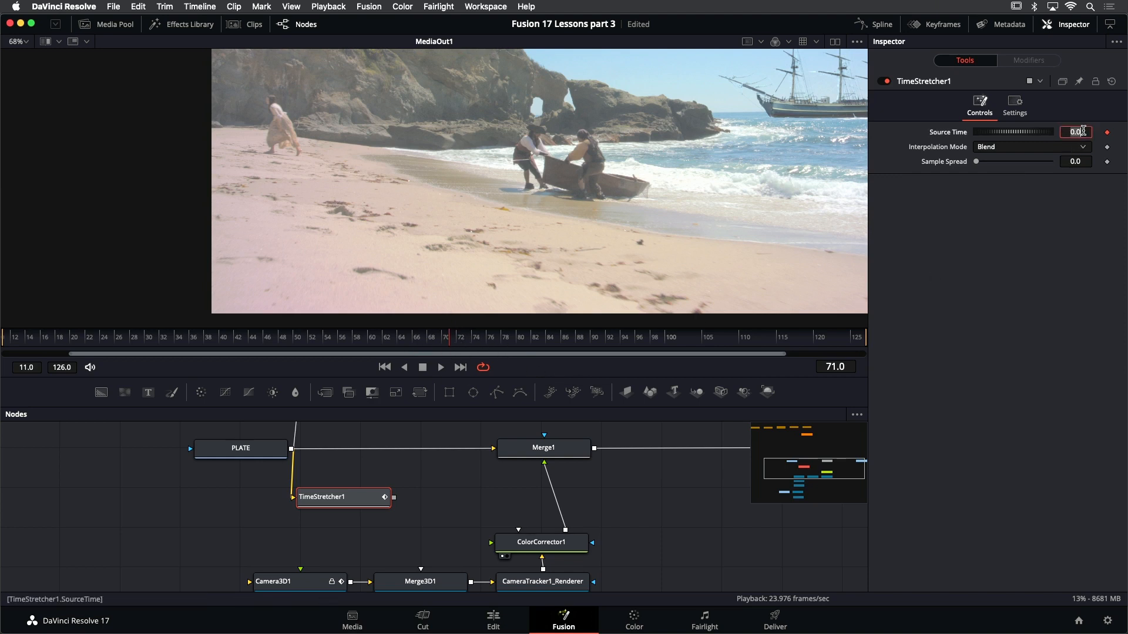
{"action": "type", "text": "71"}
{"action": "key", "text": "Tab"}
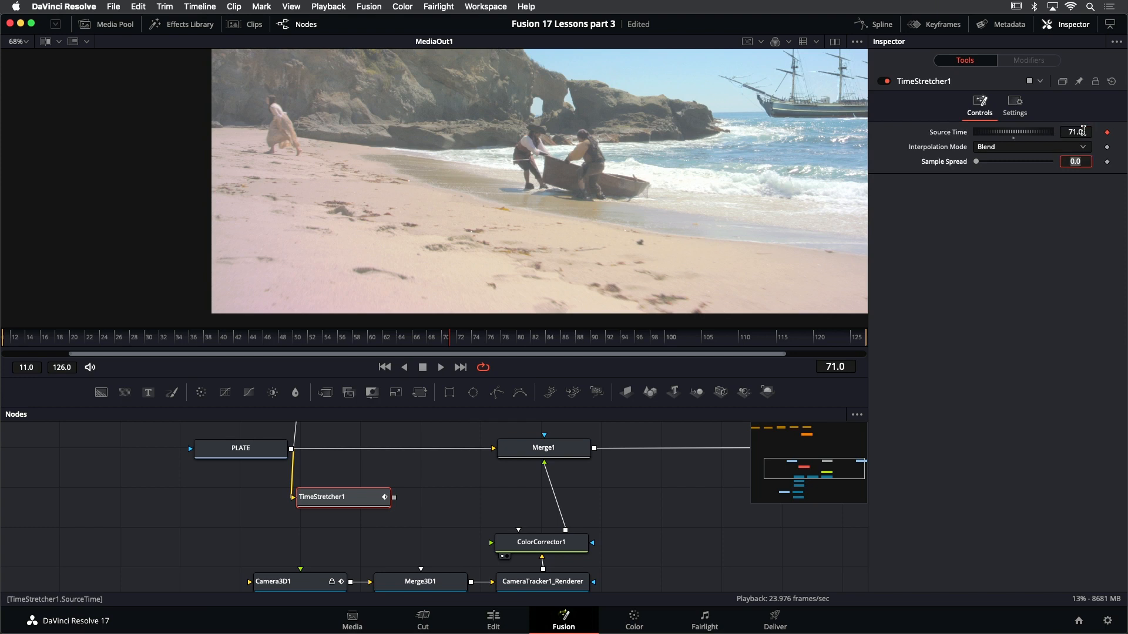
{"action": "left_click", "coordinate": [356, 502]}
{"action": "key", "text": "2"}
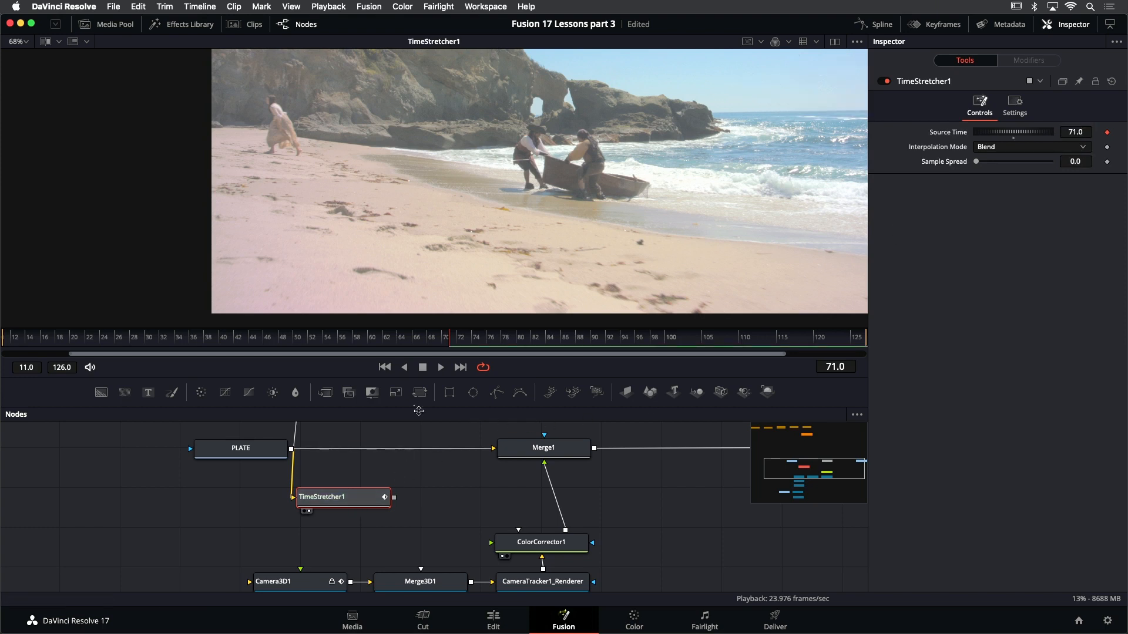
{"action": "left_click", "coordinate": [385, 367]}
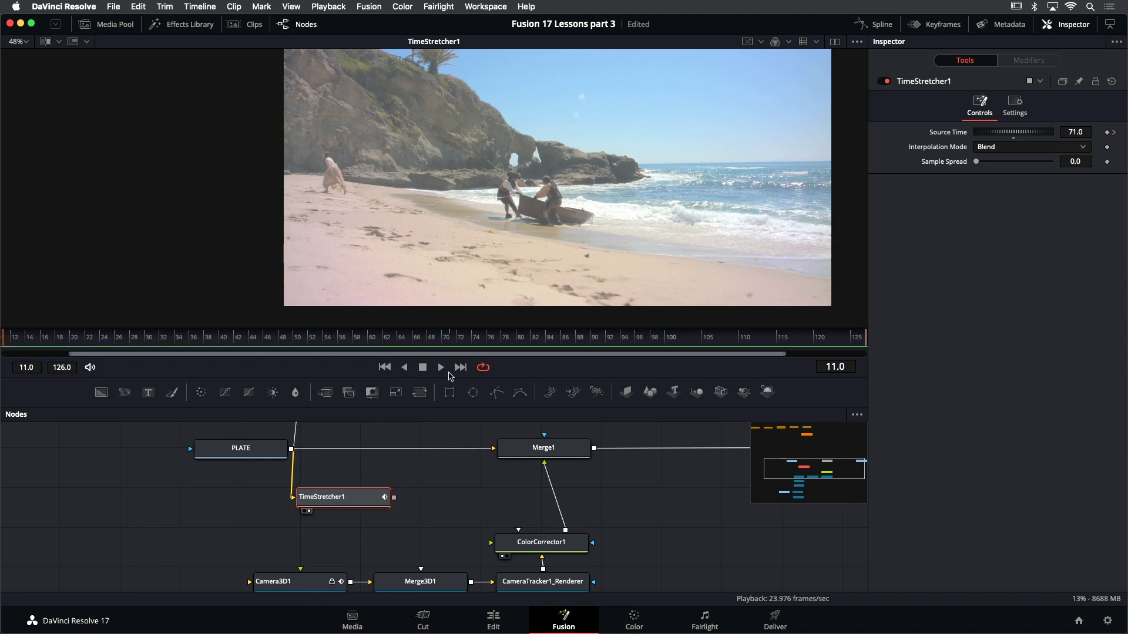
{"action": "left_click", "coordinate": [441, 367]}
Move the camera tracker and its polygon mask nodes together so they sit almost directly above PLATE
{"action": "left_click_drag", "start_coordinate": [419, 488], "coordinate": [286, 497]}
{"action": "scroll", "coordinate": [419, 471], "scroll_direction": "down", "scroll_amount": 5}
{"action": "scroll", "coordinate": [427, 489], "scroll_direction": "down", "scroll_amount": 5}
{"action": "left_click_drag", "start_coordinate": [420, 501], "coordinate": [420, 564]}
{"action": "left_click_drag", "start_coordinate": [238, 440], "coordinate": [486, 504]}
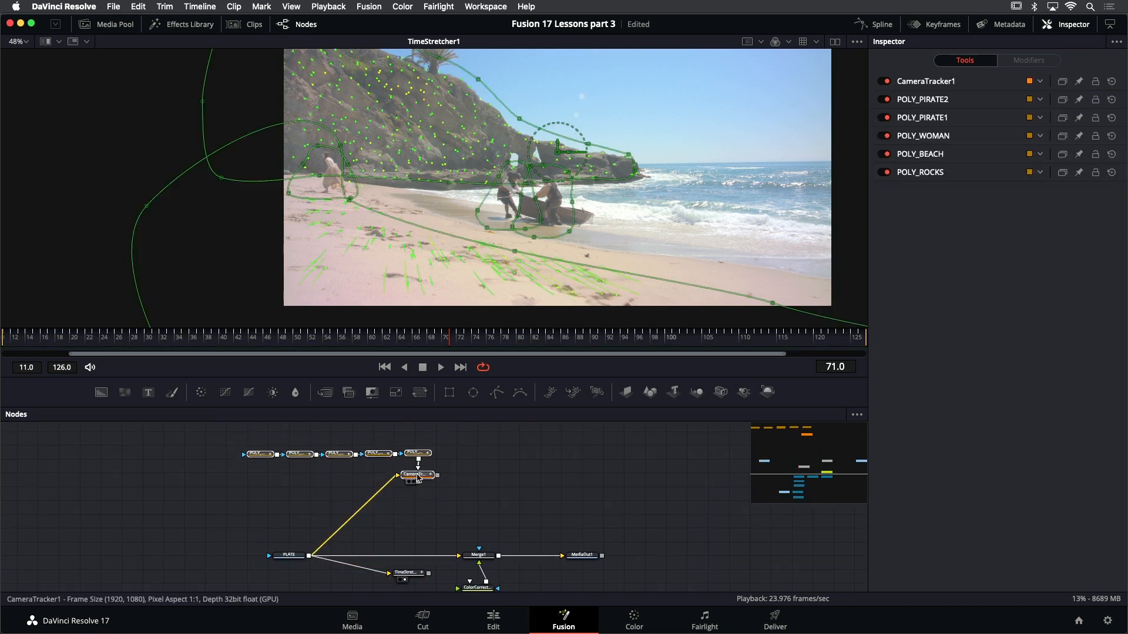
{"action": "left_click_drag", "start_coordinate": [414, 475], "coordinate": [322, 478]}
{"action": "left_click_drag", "start_coordinate": [364, 532], "coordinate": [385, 443]}
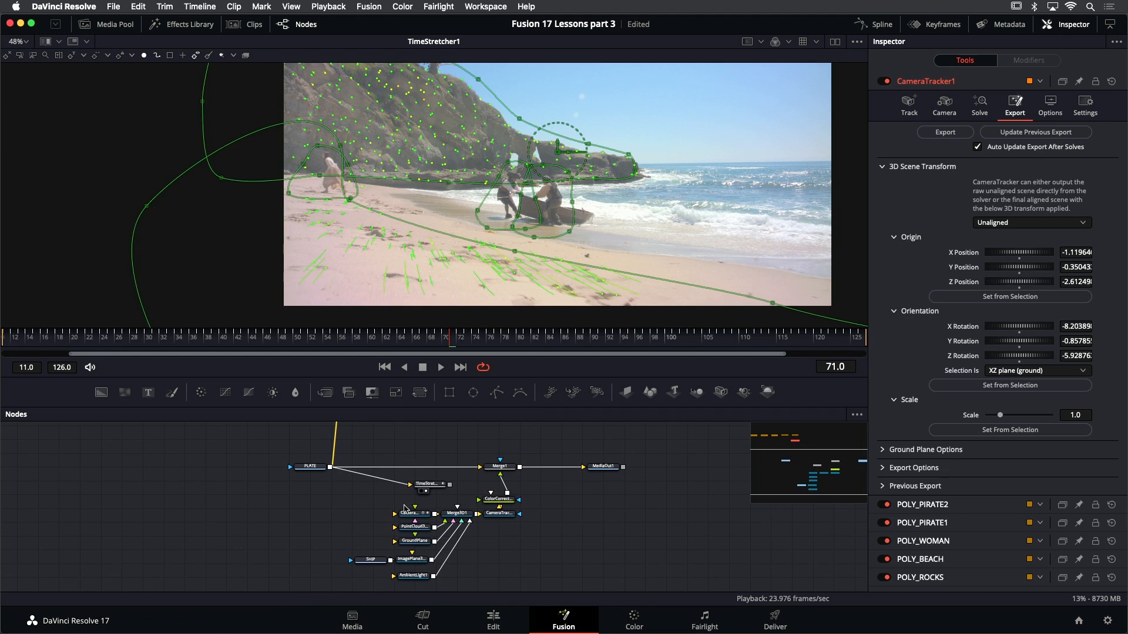
Move the Time Stretcher node into the empty space below and beside the SHIP branch, and deselect it
{"action": "left_click_drag", "start_coordinate": [427, 486], "coordinate": [338, 521]}
{"action": "scroll", "coordinate": [352, 461], "scroll_direction": "down", "scroll_amount": 5}
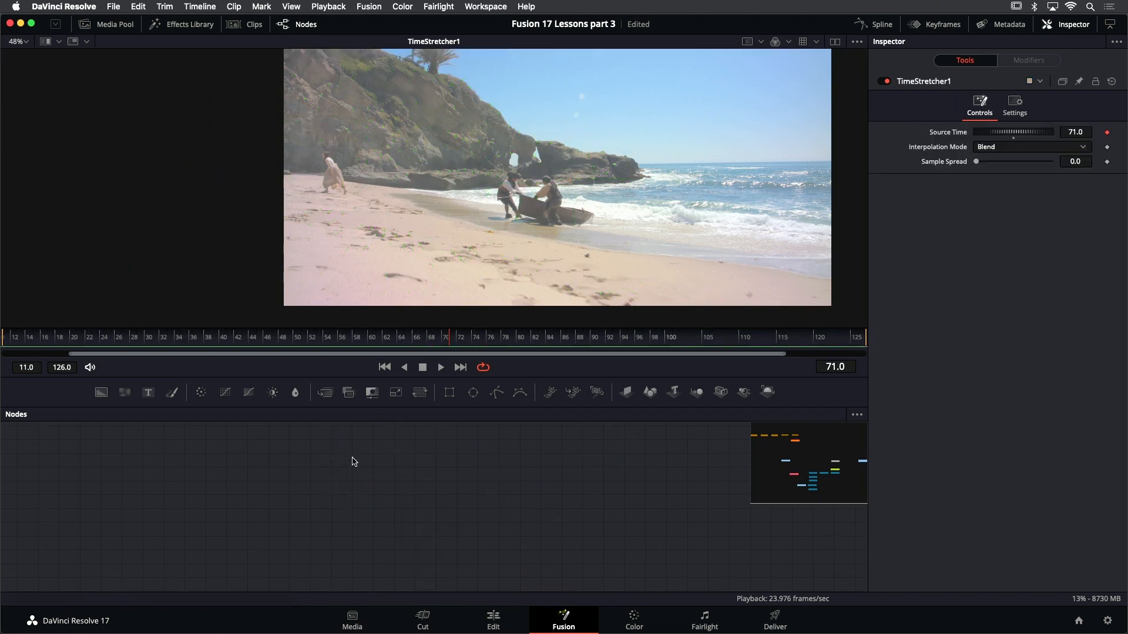
{"action": "scroll", "coordinate": [351, 473], "scroll_direction": "up", "scroll_amount": 5}
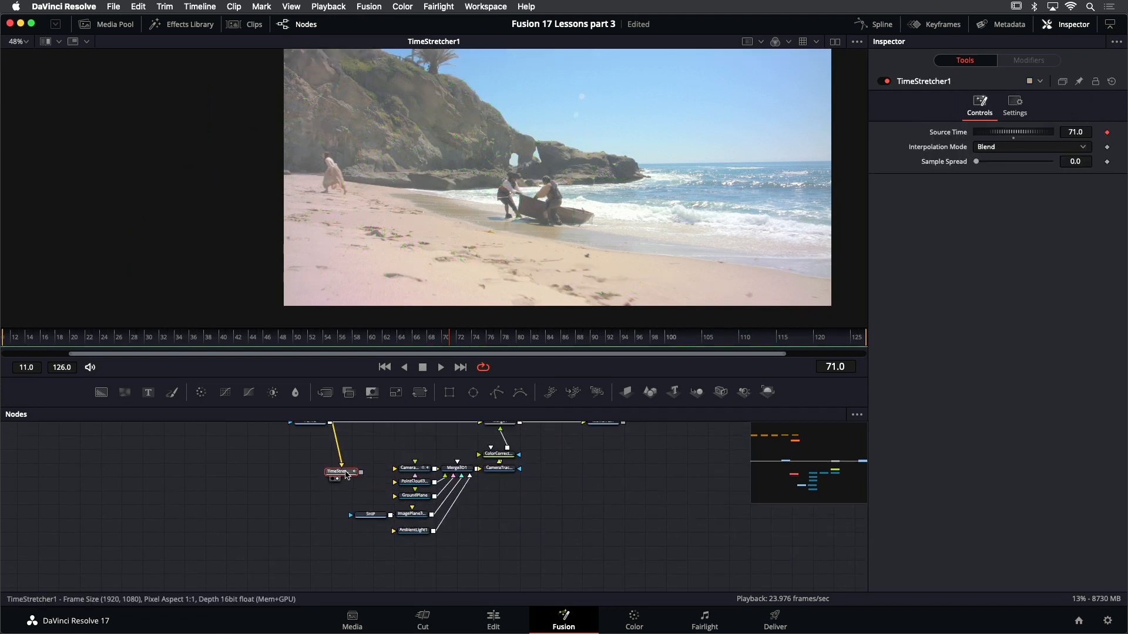
{"action": "left_click_drag", "start_coordinate": [346, 474], "coordinate": [335, 554]}
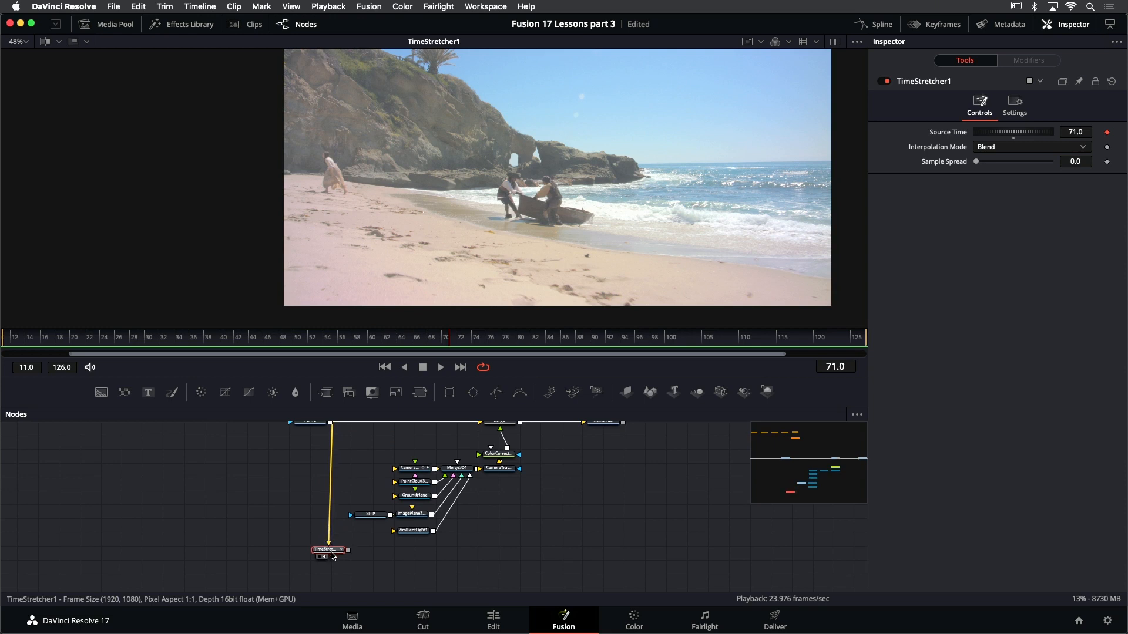
{"action": "left_click", "coordinate": [373, 558]}
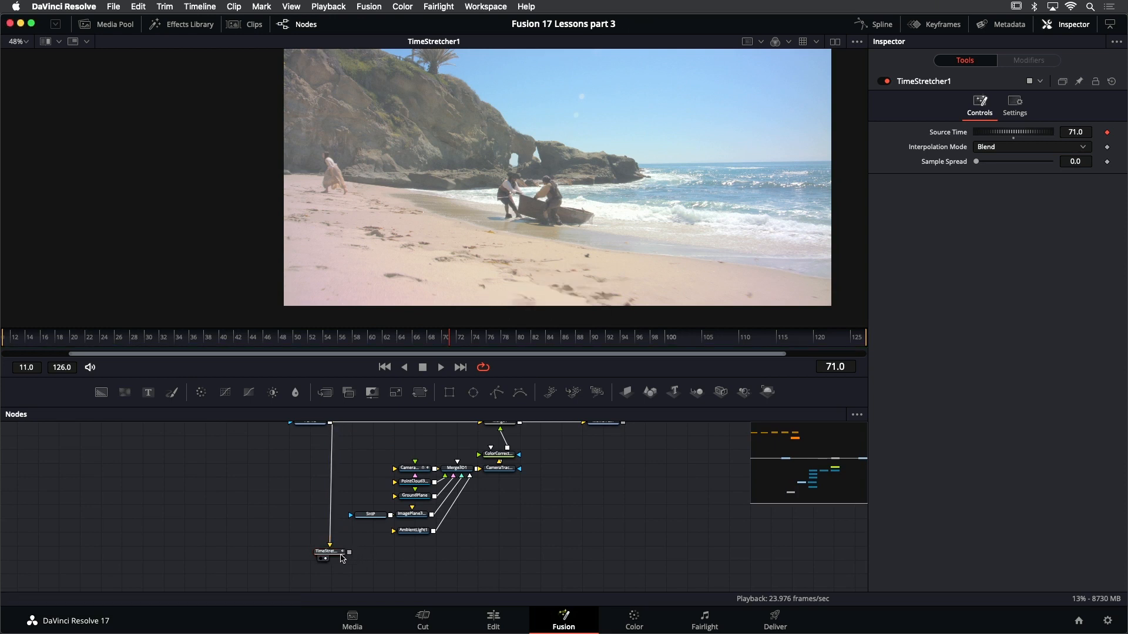
Add a Paint node from the Paint effects beside the Time Stretcher, and feed the Time Stretcher's output into it
{"action": "scroll", "coordinate": [351, 554], "scroll_direction": "up", "scroll_amount": 5}
{"action": "scroll", "coordinate": [434, 552], "scroll_direction": "down", "scroll_amount": 2}
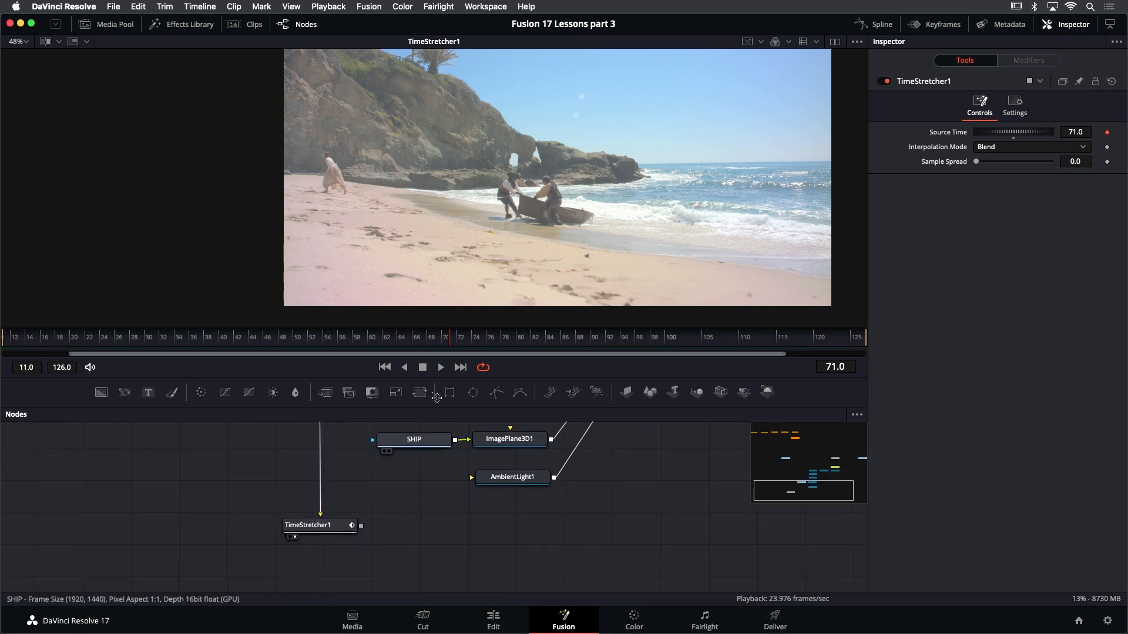
{"action": "left_click", "coordinate": [324, 526]}
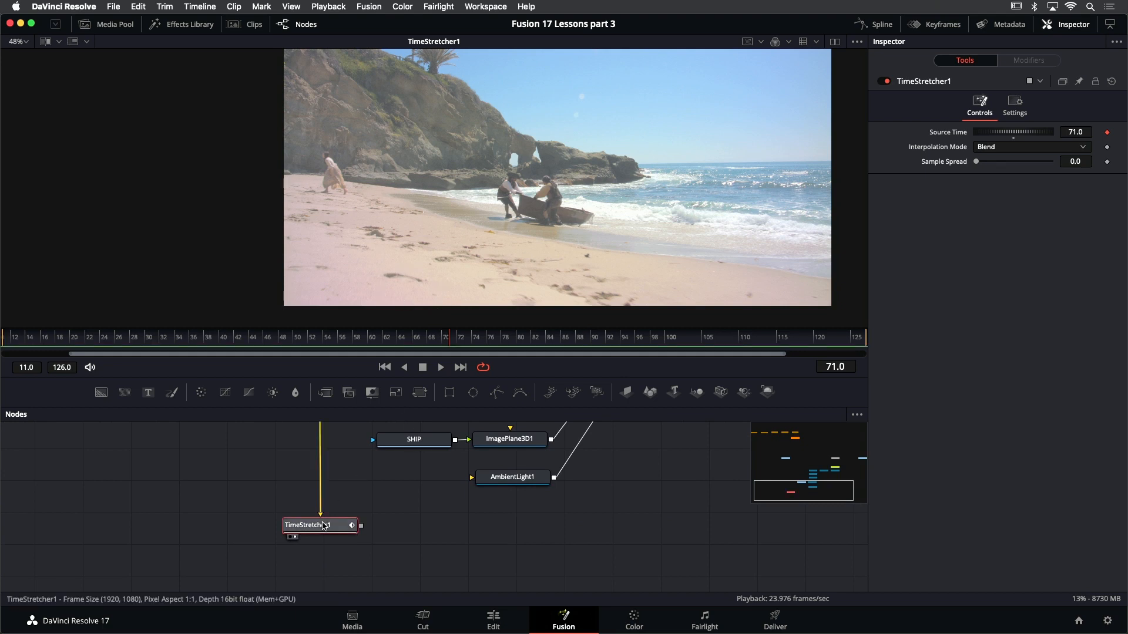
{"action": "left_click", "coordinate": [183, 24]}
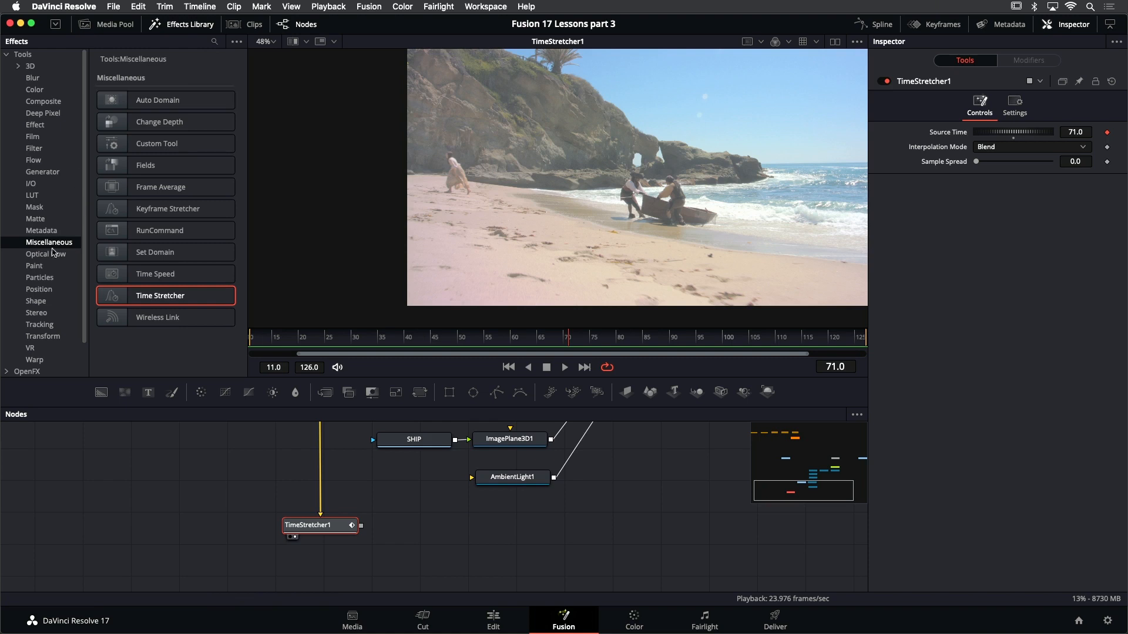
{"action": "left_click", "coordinate": [41, 265]}
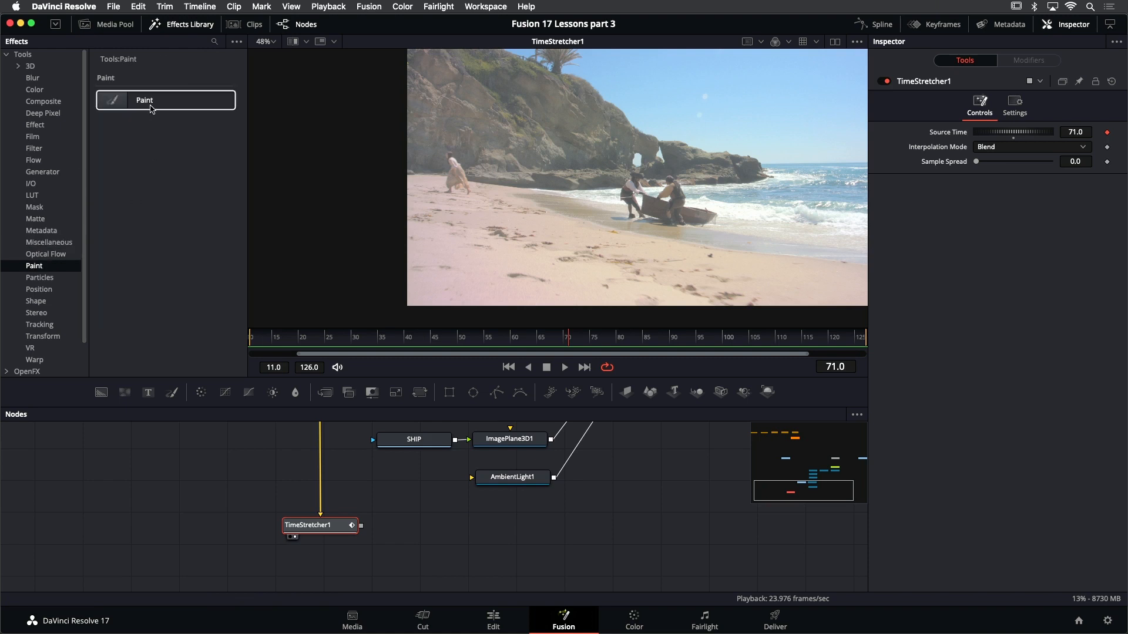
{"action": "mouse_move", "coordinate": [154, 108]}
{"action": "left_mouse_down"}
{"action": "mouse_move", "coordinate": [433, 585]}
{"action": "mouse_move", "coordinate": [433, 526]}
{"action": "left_mouse_up"}
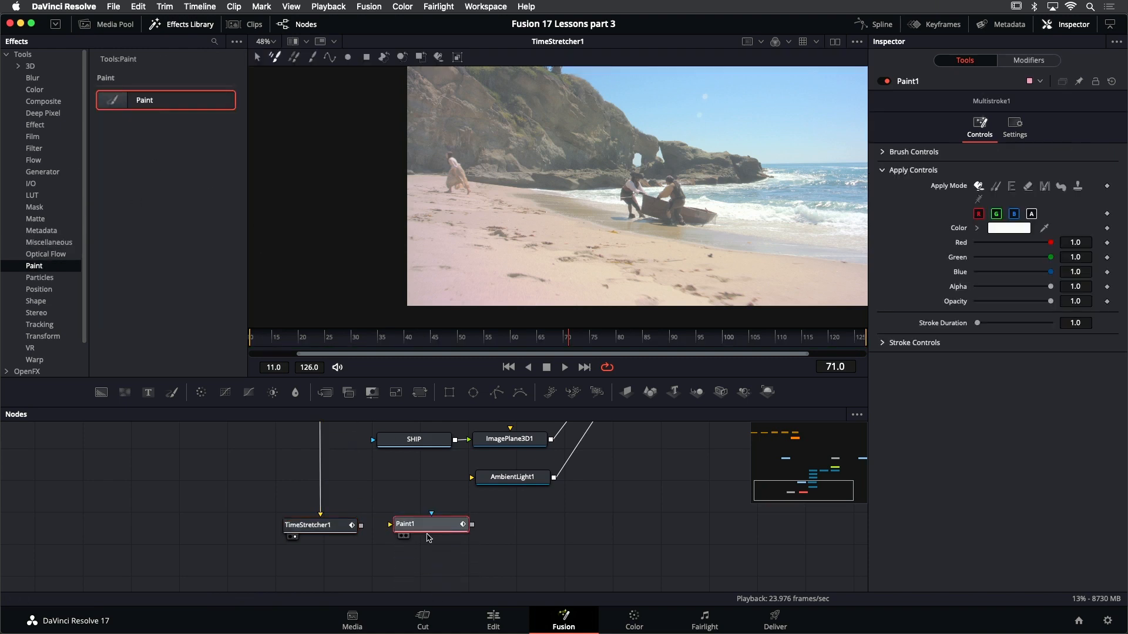
{"action": "left_click_drag", "start_coordinate": [361, 525], "coordinate": [420, 527]}
{"action": "left_click", "coordinate": [184, 26]}
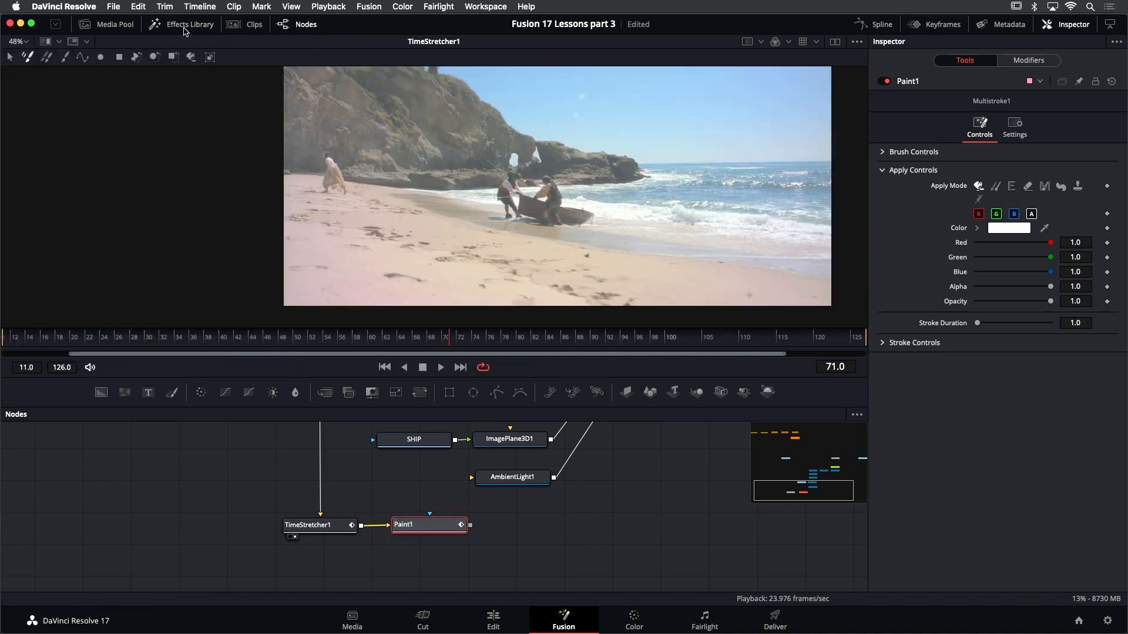
Choose the single Stroke brush for the Paint node, set its Apply Mode to Clone, and expose the brush size and softness settings
{"action": "left_click", "coordinate": [63, 61]}
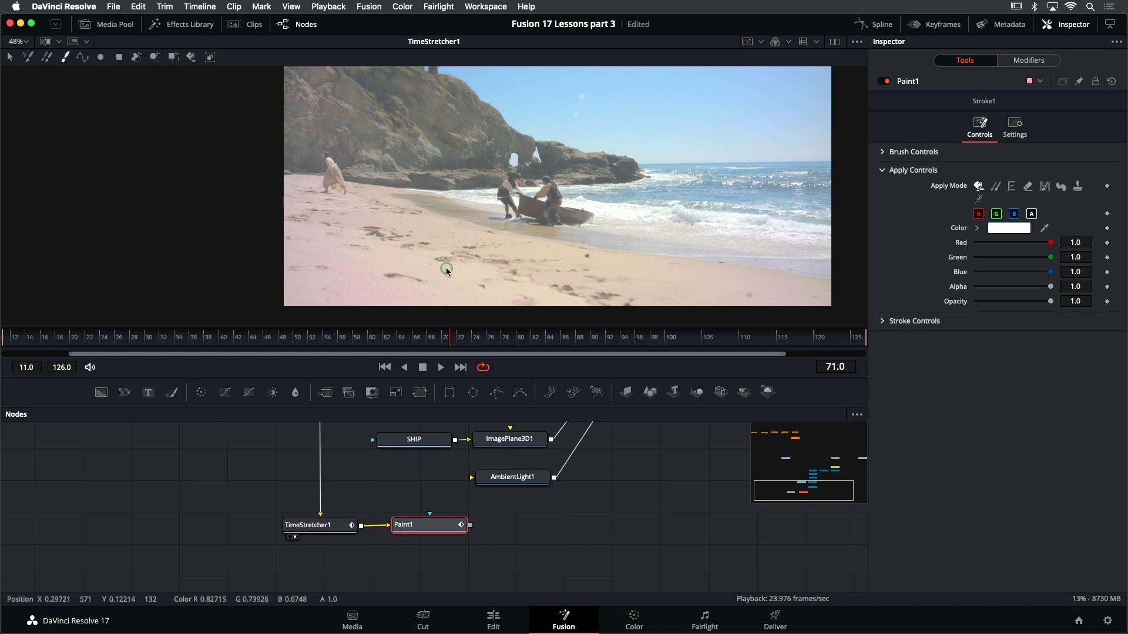
{"action": "left_click", "coordinate": [996, 187]}
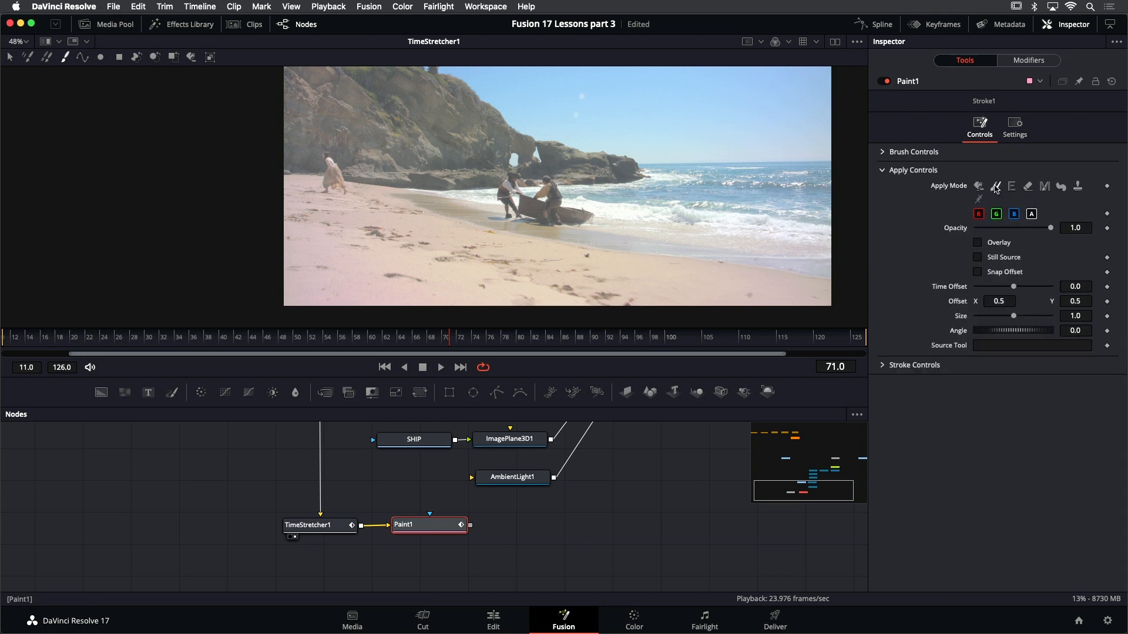
{"action": "left_click", "coordinate": [882, 152]}
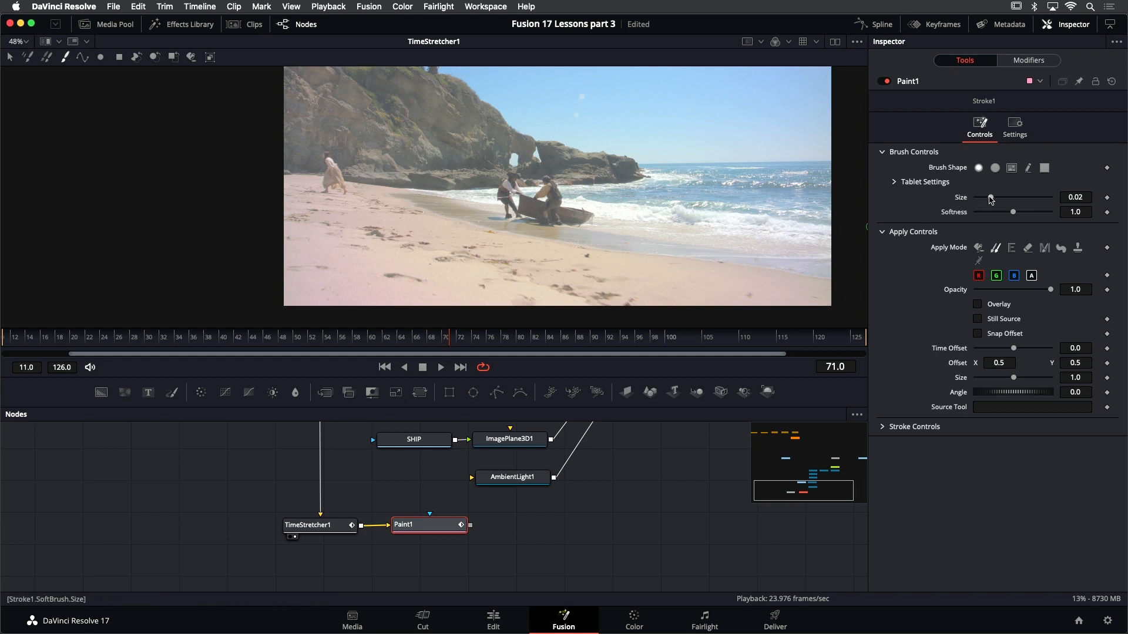
{"action": "left_click_drag", "start_coordinate": [991, 200], "coordinate": [1013, 221]}
View the Paint node's output in the viewer, framed closely on the dark mark in the foreground sand
{"action": "left_click_drag", "start_coordinate": [460, 273], "coordinate": [463, 238]}
{"action": "key", "text": "1"}
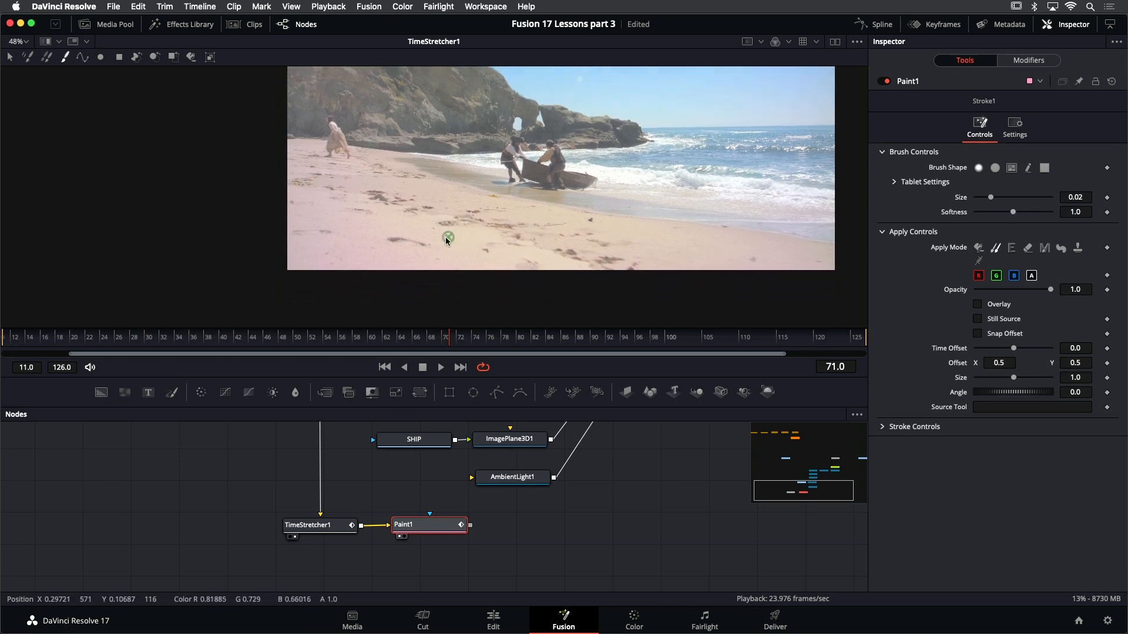
{"action": "scroll", "coordinate": [411, 250], "scroll_direction": "up", "scroll_amount": 5}
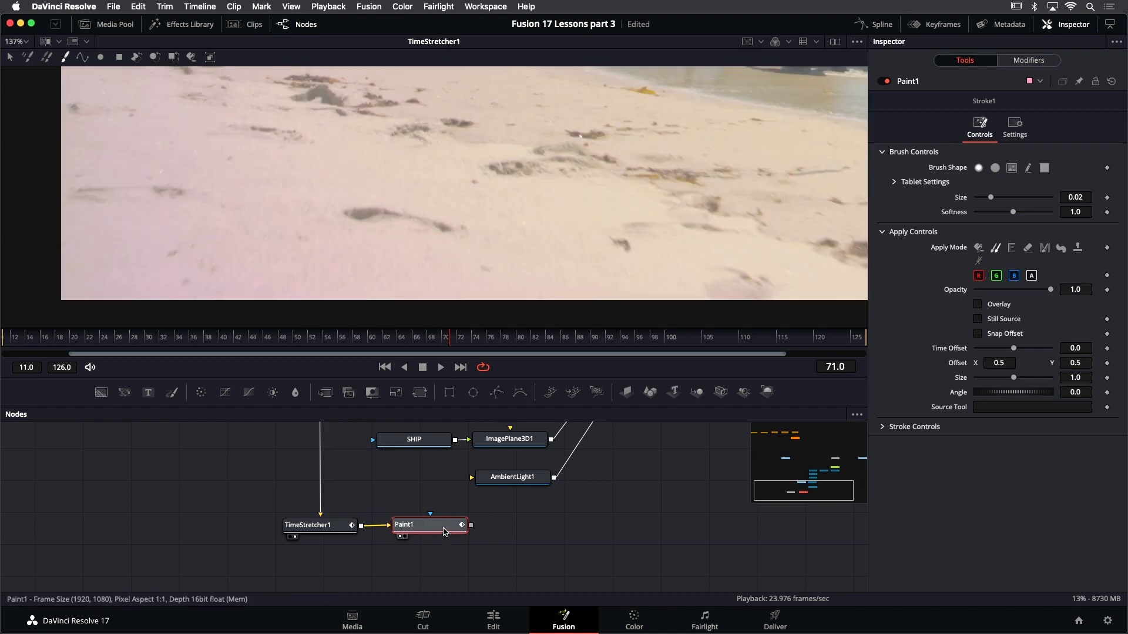
{"action": "key", "text": "1"}
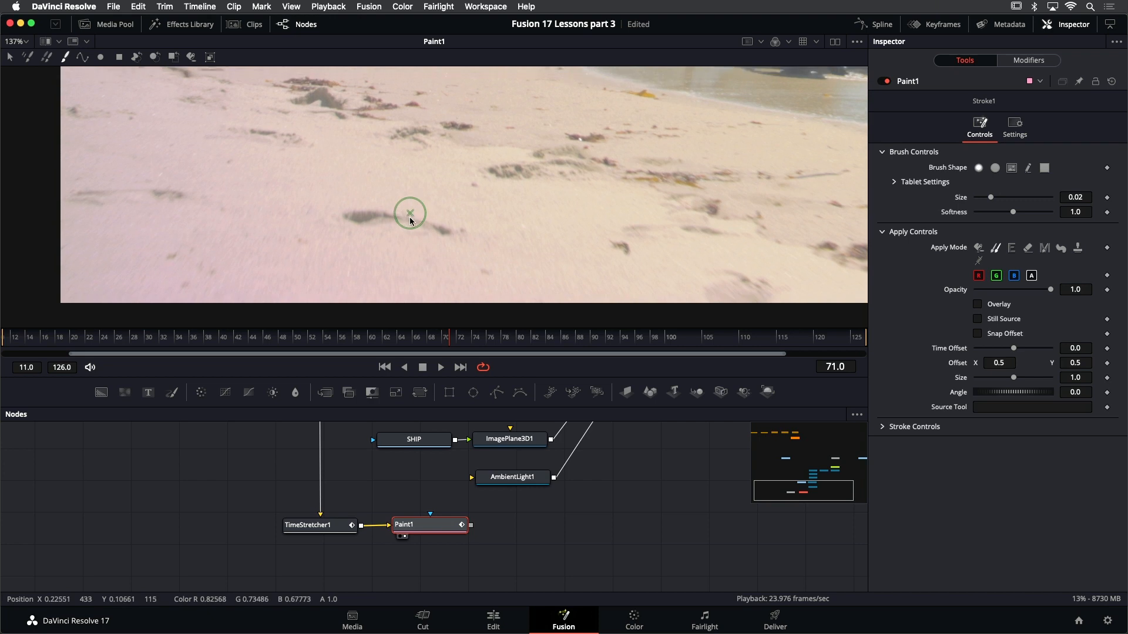
{"action": "left_click_drag", "start_coordinate": [410, 220], "coordinate": [404, 252]}
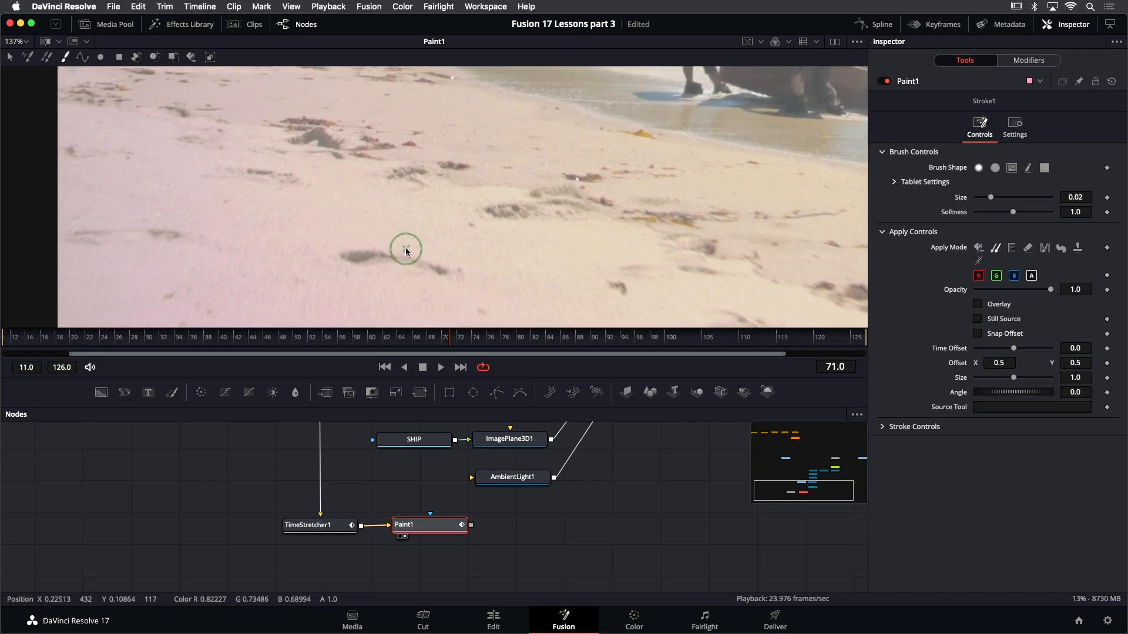
{"action": "left_click_drag", "start_coordinate": [355, 235], "coordinate": [362, 237]}
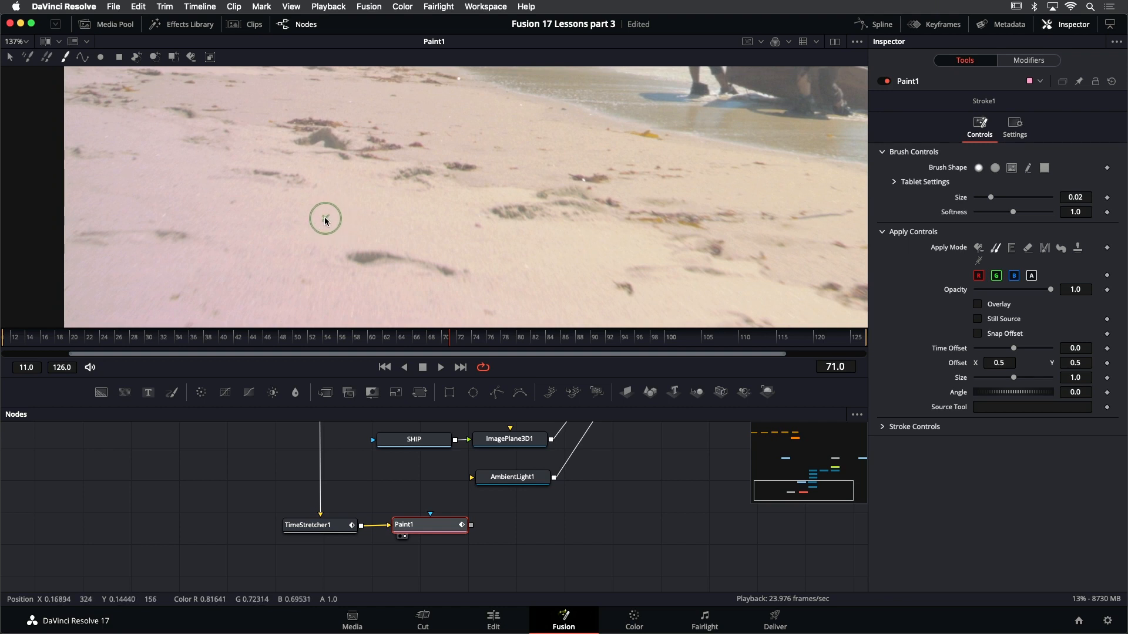
Clone clean sand from both sides over the dark mark in the foreground until it is covered, and save the project
{"action": "left_click", "coordinate": [265, 253], "text": "alt"}
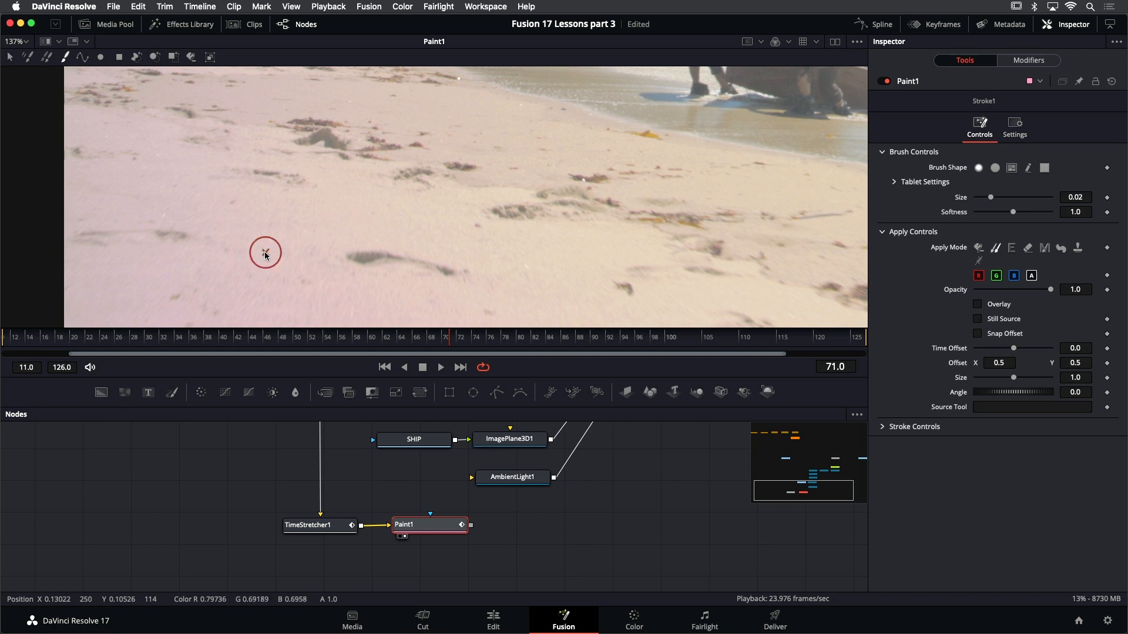
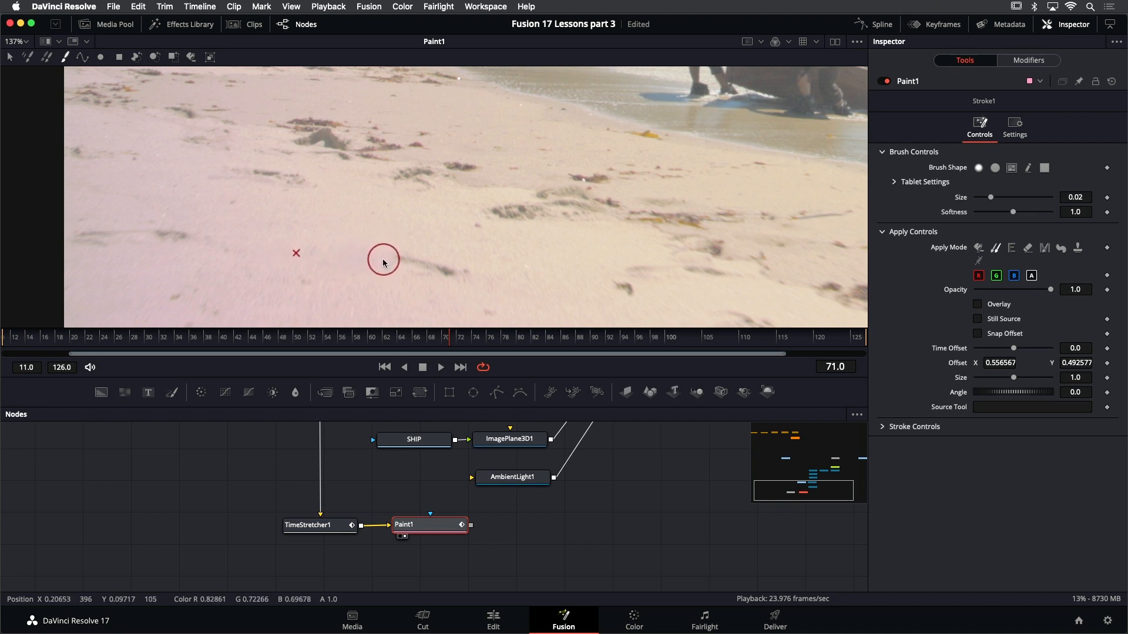
{"action": "left_click_drag", "start_coordinate": [384, 263], "coordinate": [378, 262]}
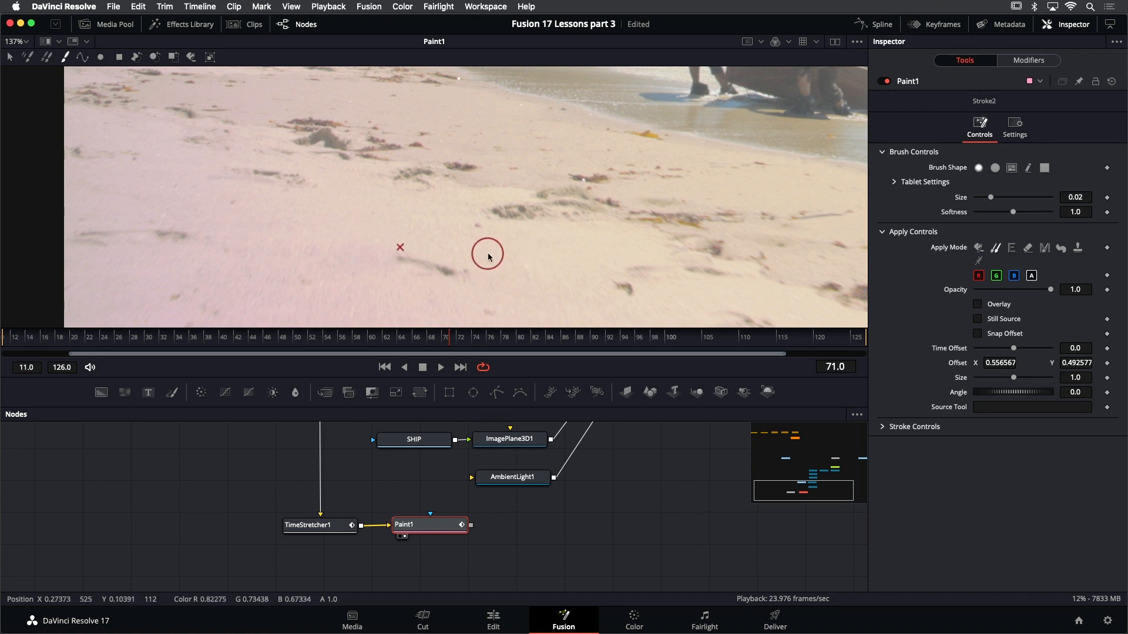
{"action": "left_click", "coordinate": [514, 269], "text": "alt"}
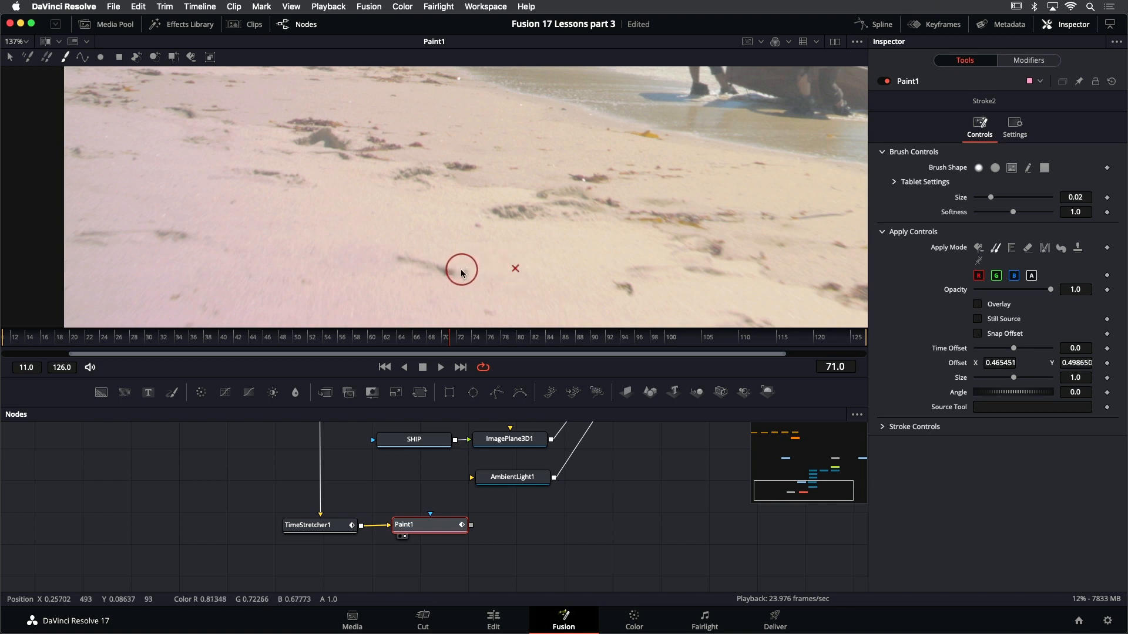
{"action": "left_click_drag", "start_coordinate": [461, 269], "coordinate": [400, 259]}
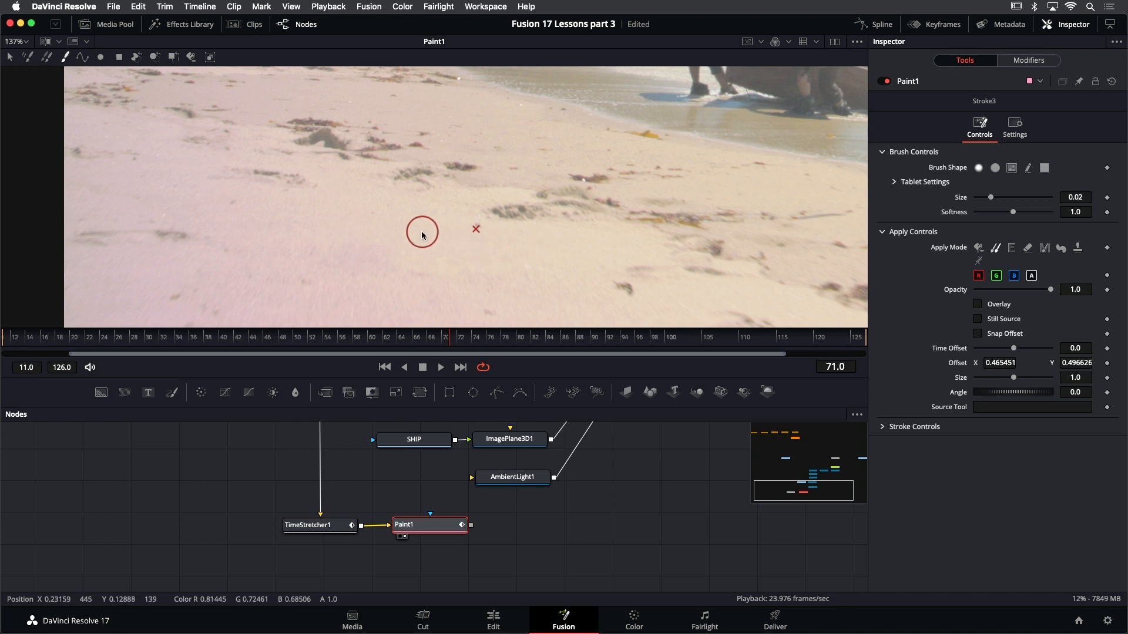
{"action": "key", "text": "super+s"}
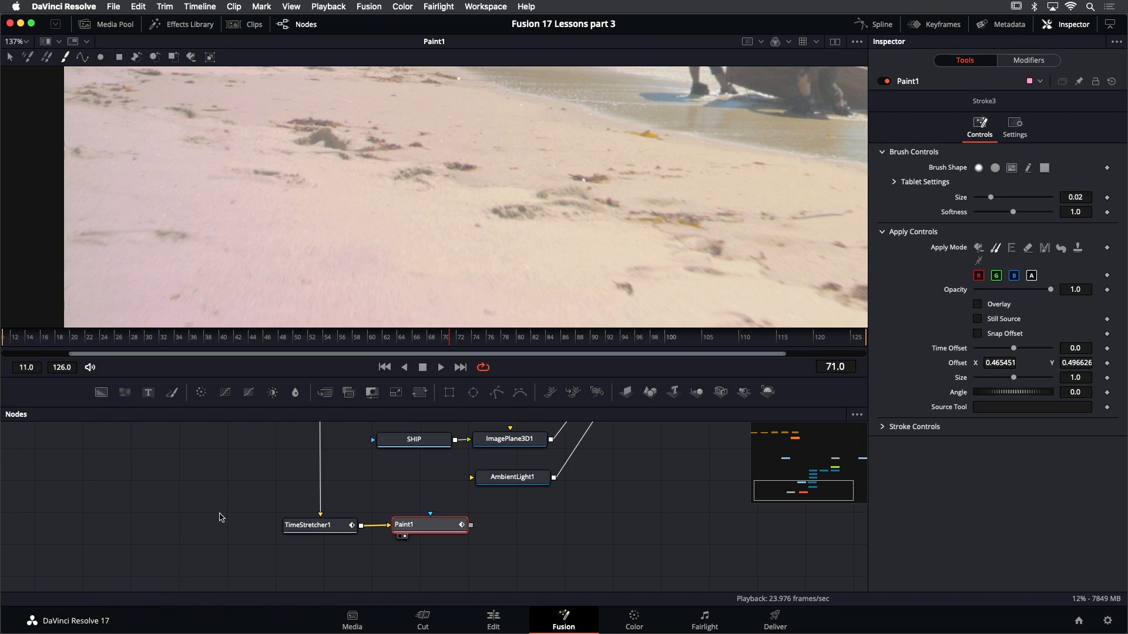
Move the Time Stretcher and Paint nodes together further down to make room above them, and deselect them
{"action": "mouse_move", "coordinate": [220, 513]}
{"action": "left_mouse_down"}
{"action": "mouse_move", "coordinate": [468, 548]}
{"action": "mouse_move", "coordinate": [430, 554]}
{"action": "mouse_move", "coordinate": [432, 566]}
{"action": "left_mouse_up"}
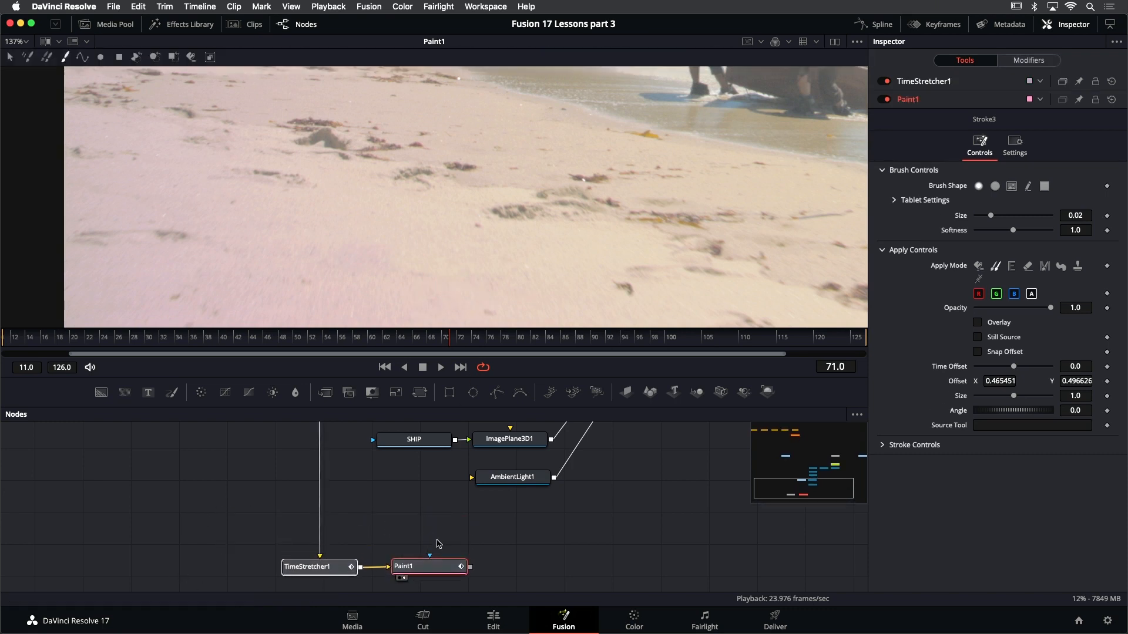
{"action": "left_click", "coordinate": [437, 544]}
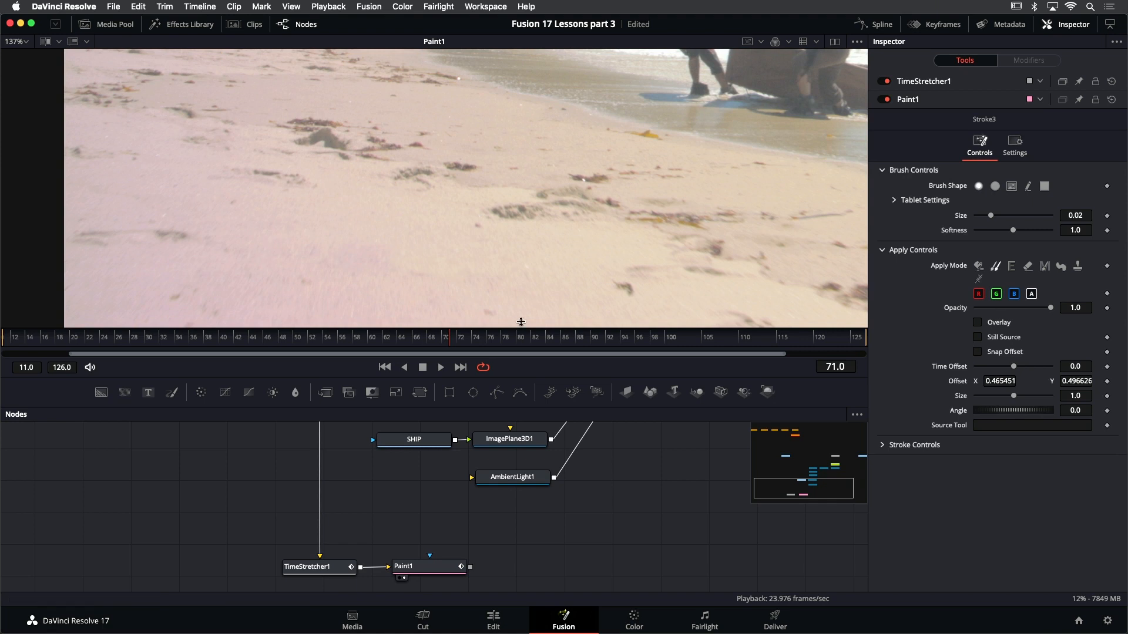
{"action": "left_click_drag", "start_coordinate": [508, 534], "coordinate": [379, 520]}
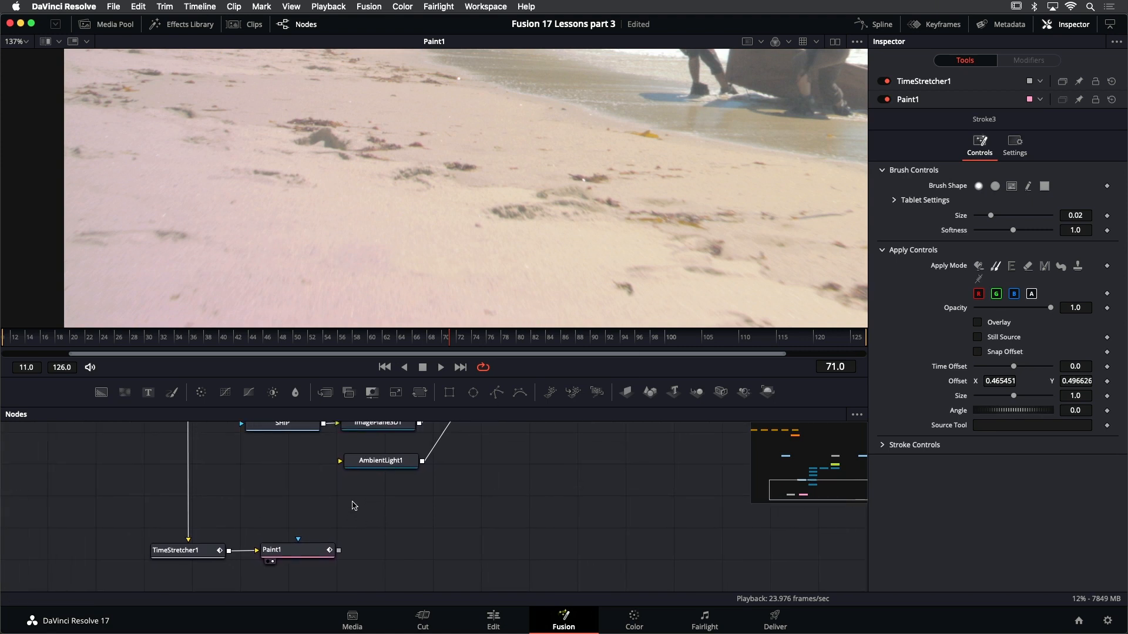
Add an unconnected Polygon mask node in the empty space above the Paint node
{"action": "key", "text": "shift+space"}
{"action": "type", "text": "poly"}
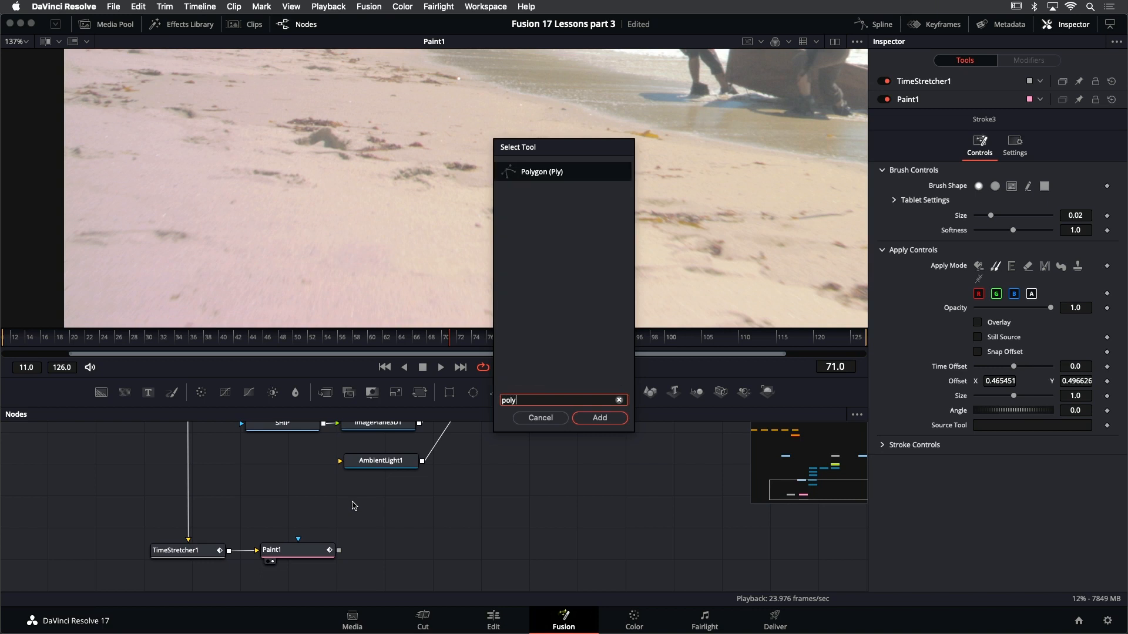
{"action": "key", "text": "Return"}
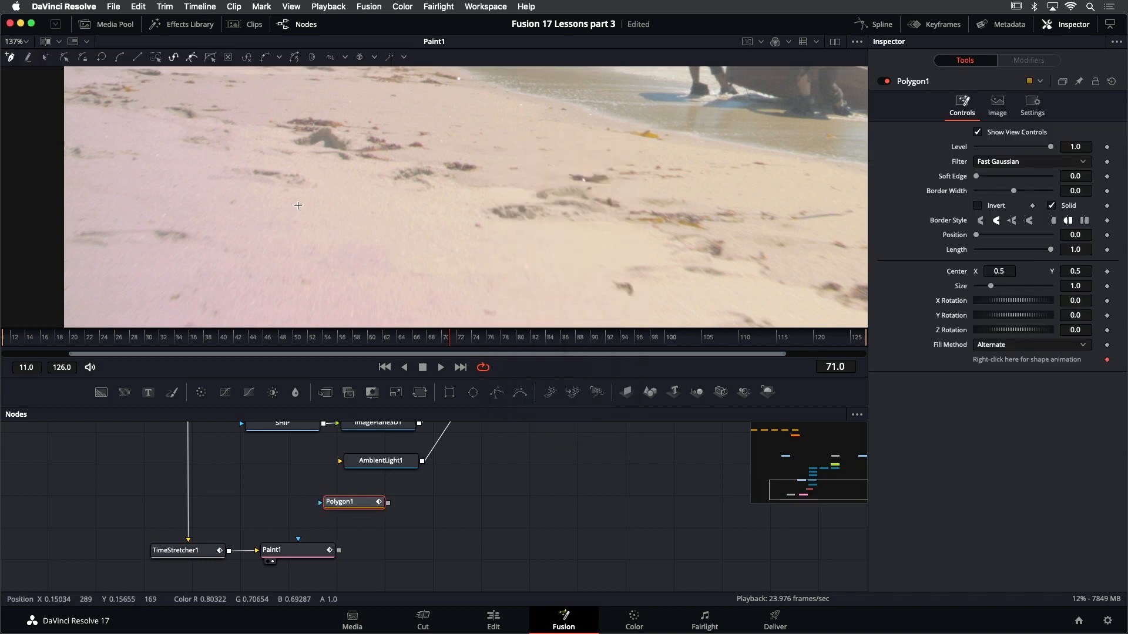
Draw a closed, curved polygon around the cleaned sand patch, extending past the lower edge of the frame
{"action": "left_click", "coordinate": [299, 205]}
{"action": "left_click", "coordinate": [366, 216]}
{"action": "left_click", "coordinate": [404, 230]}
{"action": "left_click", "coordinate": [443, 245]}
{"action": "scroll", "coordinate": [496, 246], "scroll_direction": "down", "scroll_amount": 2}
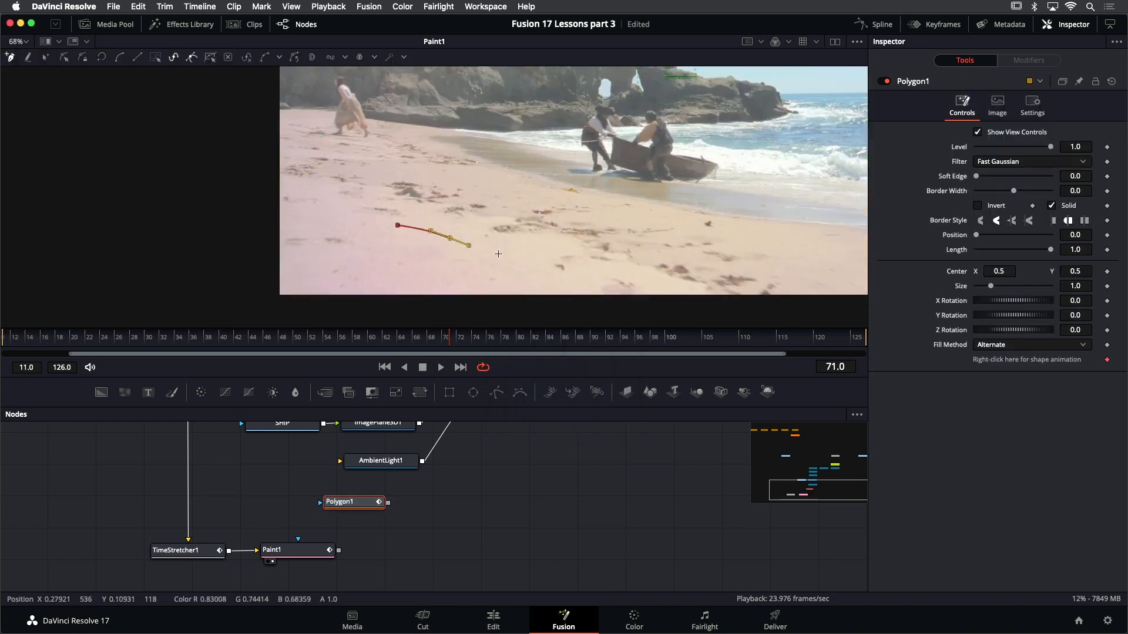
{"action": "left_click_drag", "start_coordinate": [502, 261], "coordinate": [509, 274]}
{"action": "left_click_drag", "start_coordinate": [467, 306], "coordinate": [440, 306]}
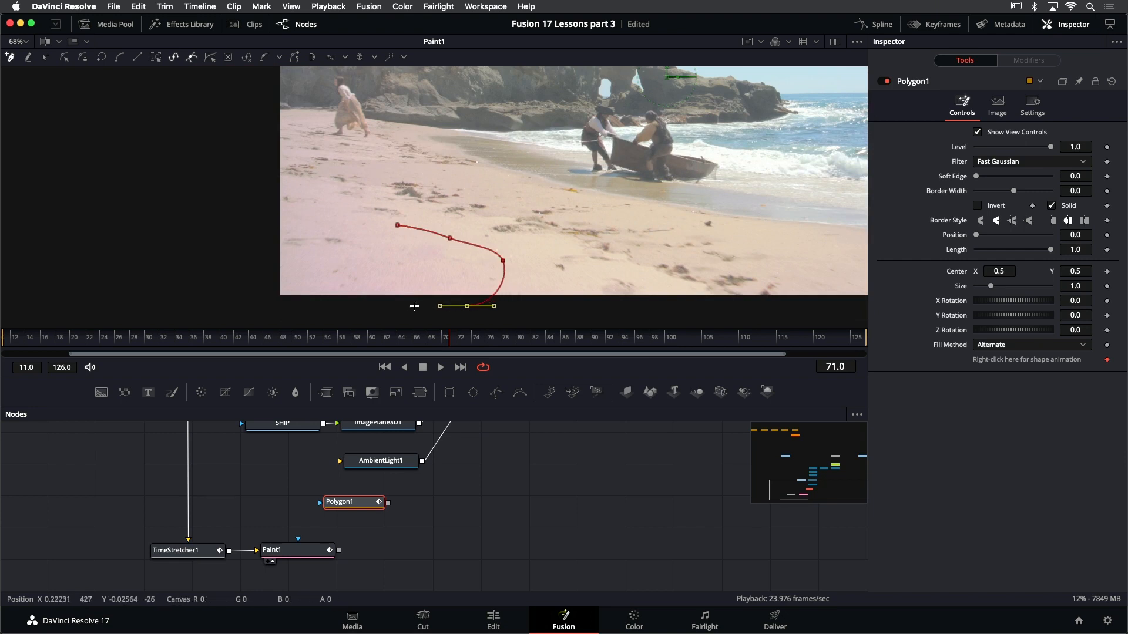
{"action": "left_click", "coordinate": [361, 299]}
{"action": "left_click", "coordinate": [364, 240]}
{"action": "left_click", "coordinate": [397, 225]}
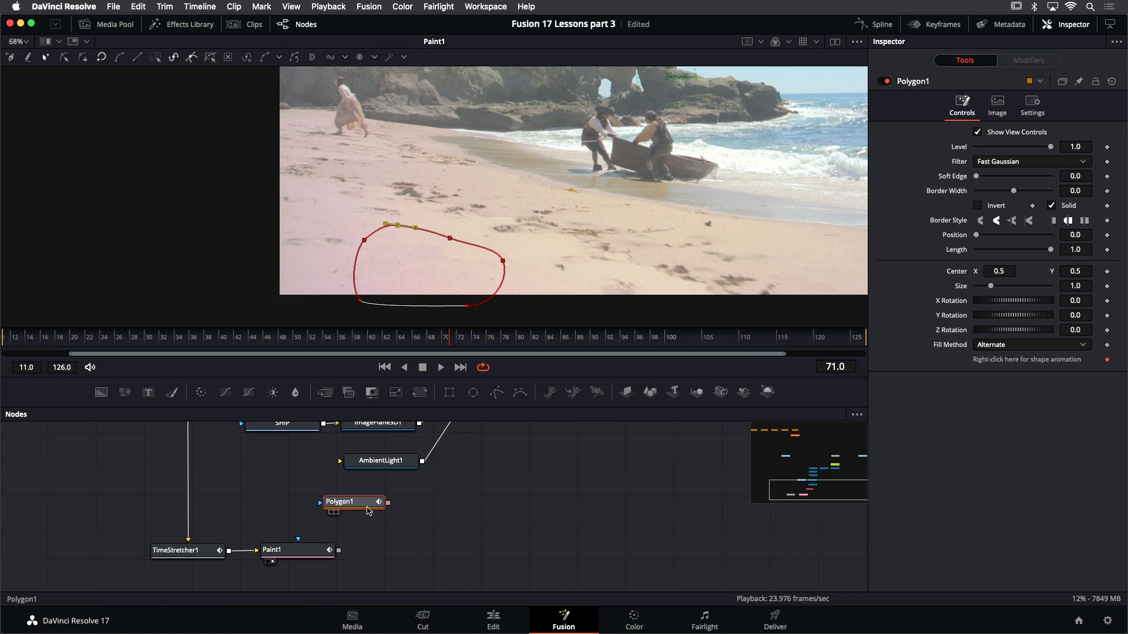
View the Polygon mask on its own and set its Soft Edge to about 0.025
{"action": "key", "text": "2"}
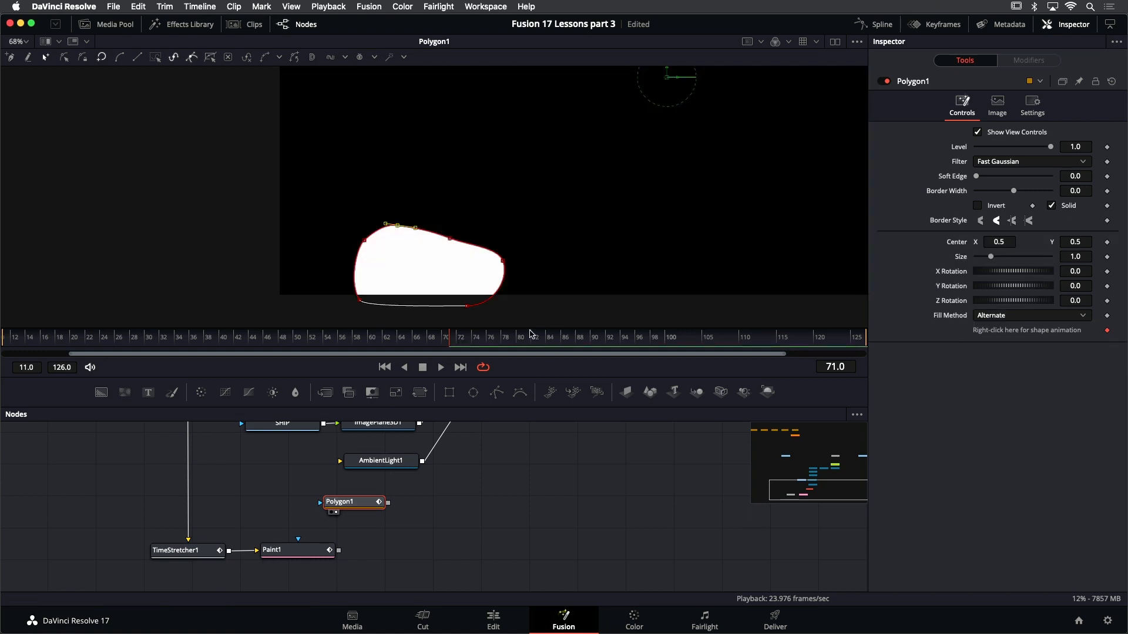
{"action": "scroll", "coordinate": [461, 279], "scroll_direction": "up", "scroll_amount": 2}
{"action": "left_click_drag", "start_coordinate": [976, 176], "coordinate": [990, 180]}
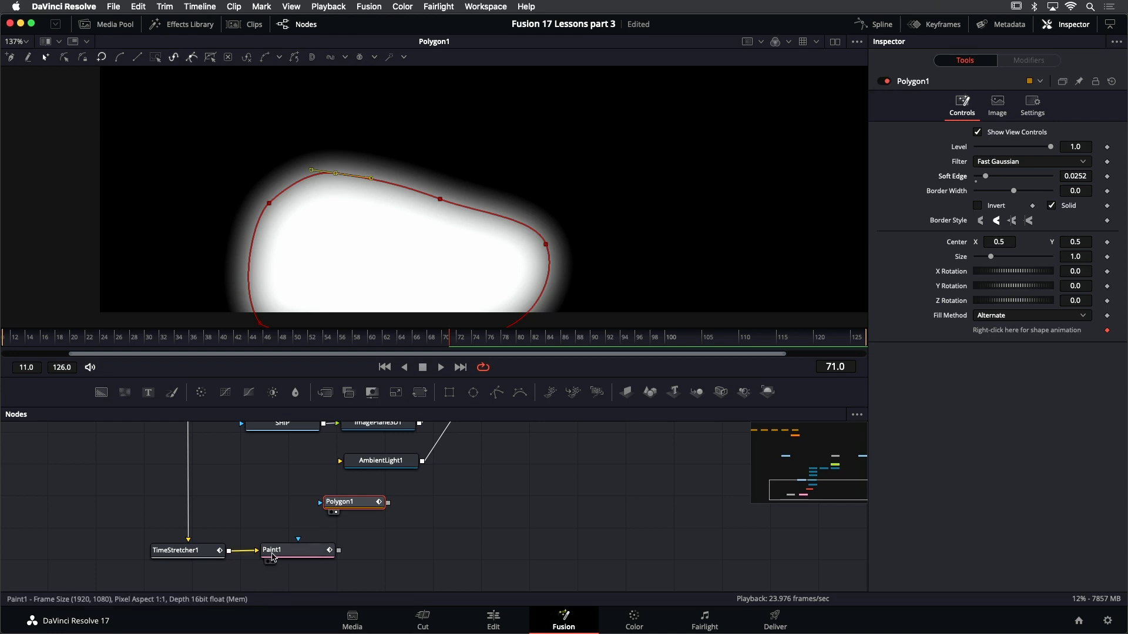
Return the viewer to the Paint node's output, and move the Polygon node slightly further away from the Paint node
{"action": "left_click", "coordinate": [291, 550]}
{"action": "key", "text": "1"}
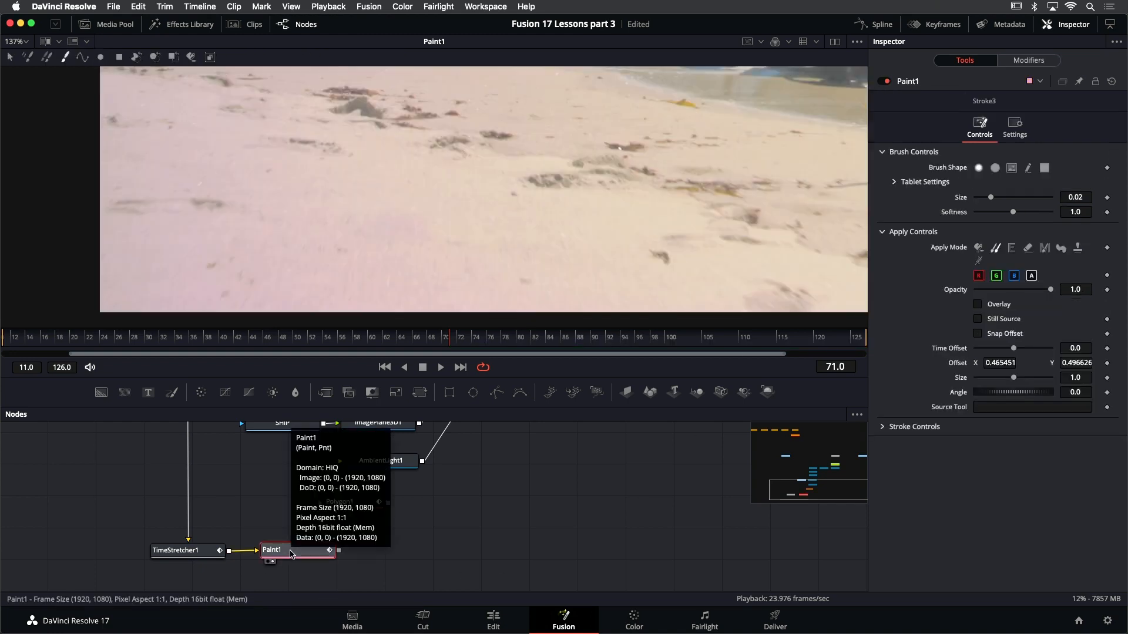
{"action": "scroll", "coordinate": [434, 233], "scroll_direction": "down", "scroll_amount": 3}
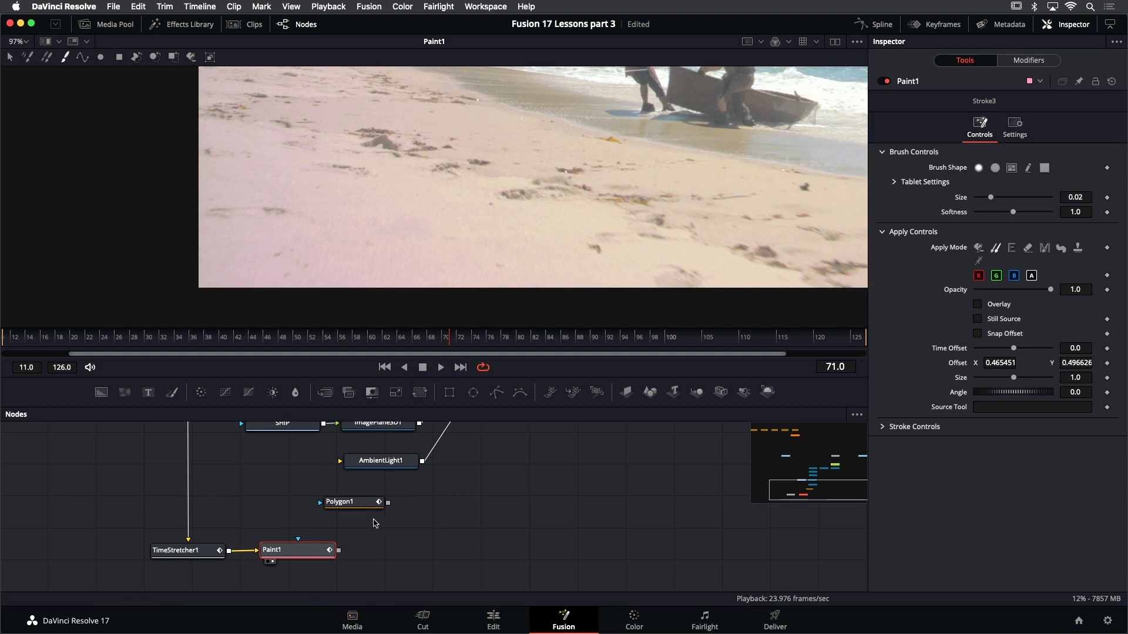
{"action": "left_click_drag", "start_coordinate": [369, 509], "coordinate": [388, 505]}
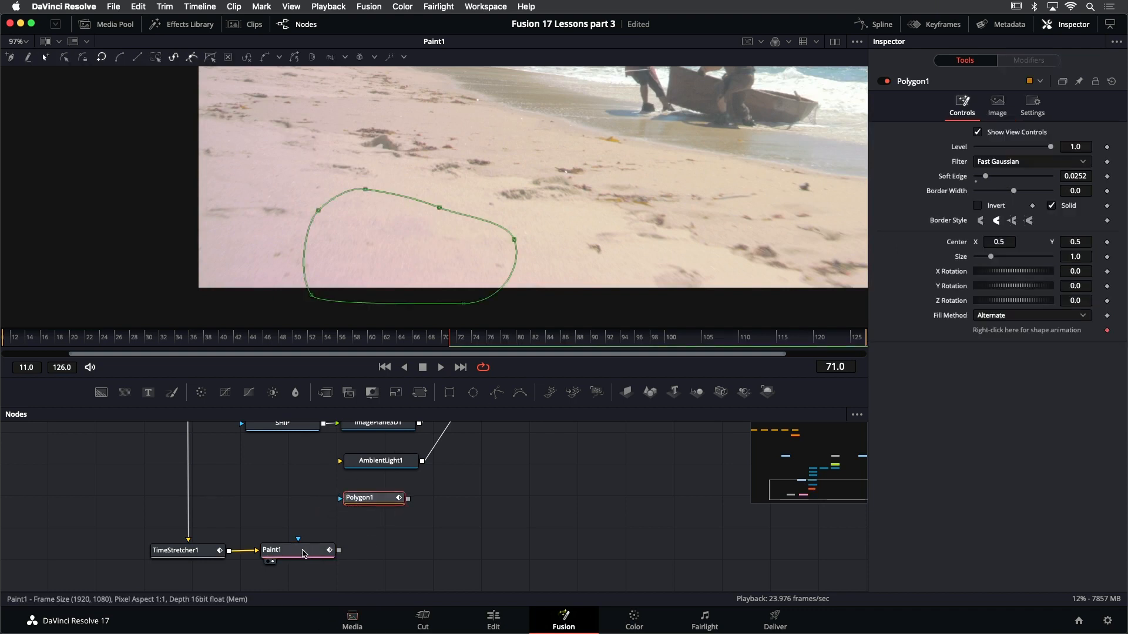
Add a Matte Control node after the Paint node and connect the Polygon mask to its foreground input
{"action": "left_click", "coordinate": [303, 558]}
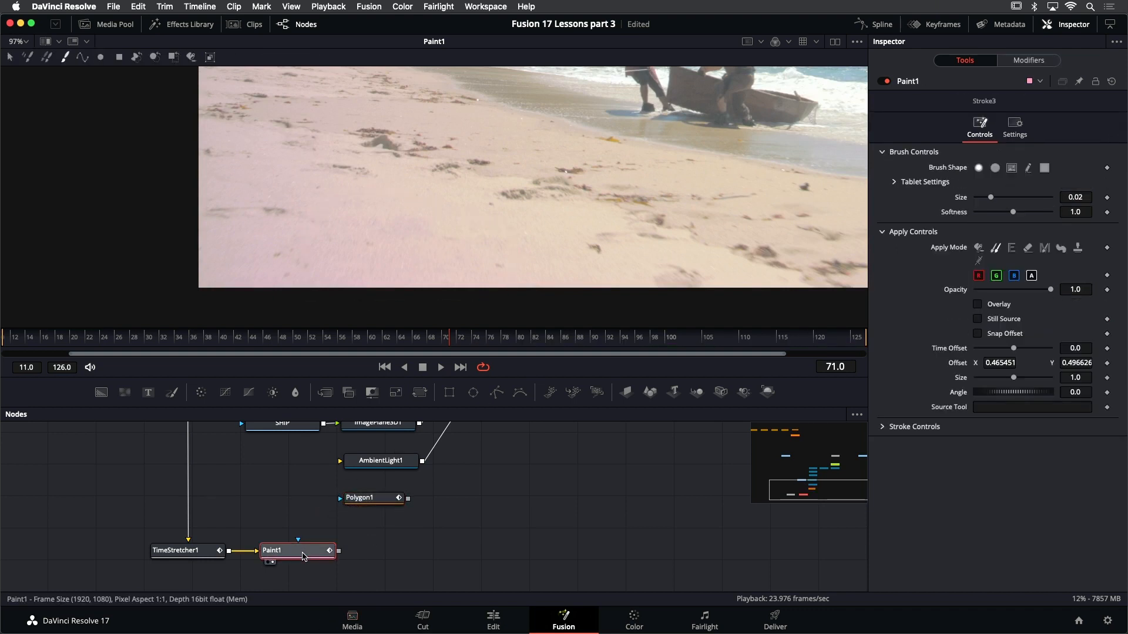
{"action": "key", "text": "shift+space"}
{"action": "type", "text": "poly"}
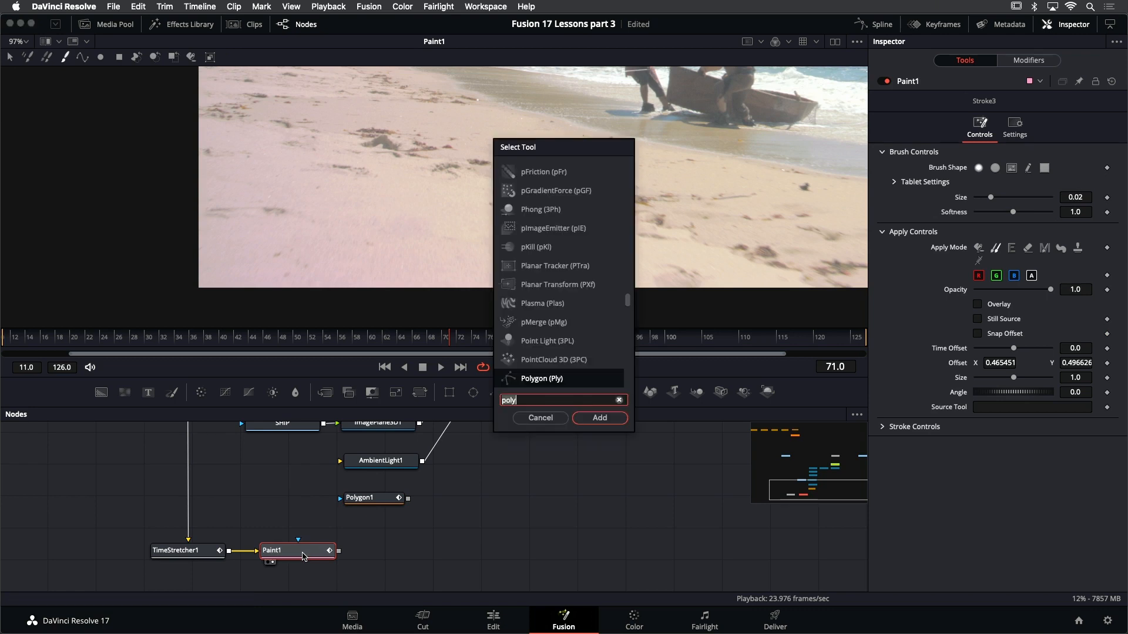
{"action": "type", "text": "matte"}
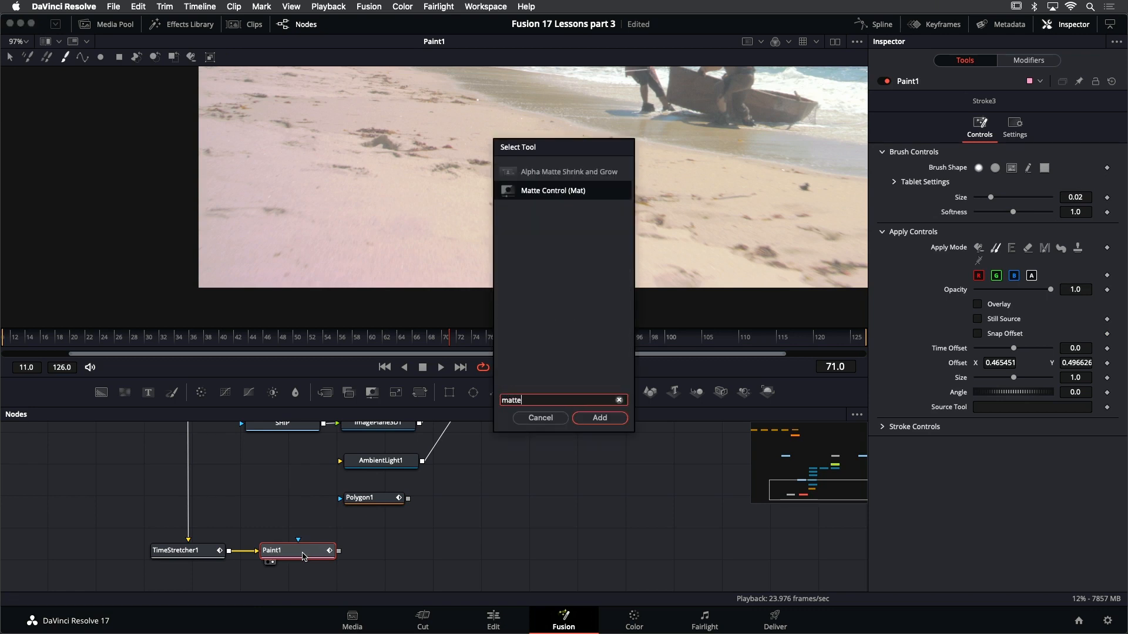
{"action": "key", "text": "Return"}
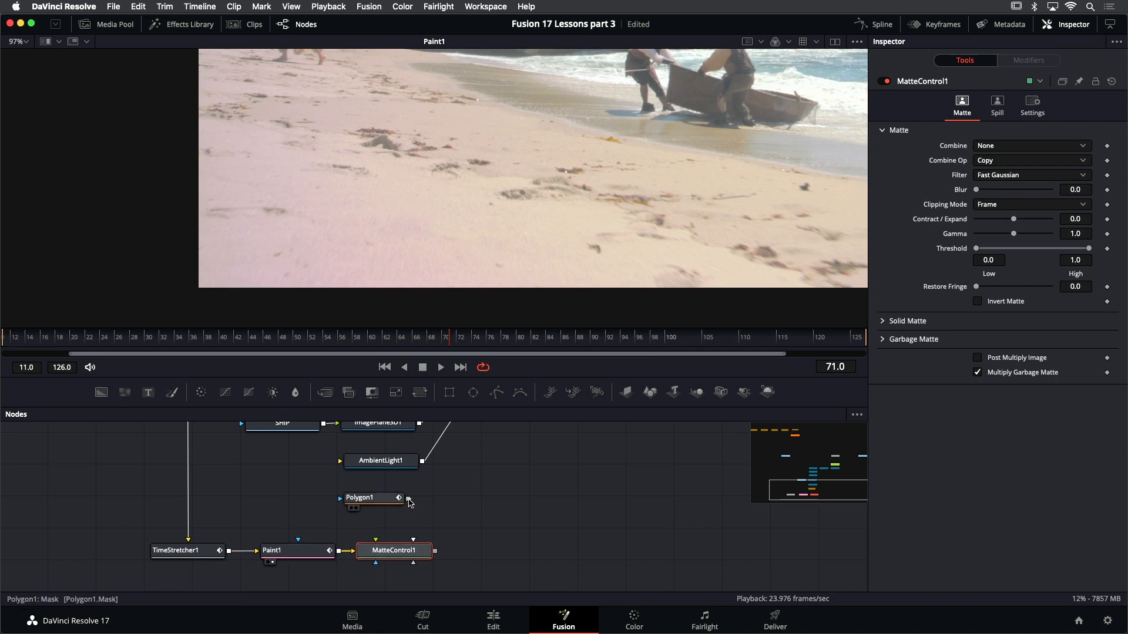
{"action": "left_click_drag", "start_coordinate": [408, 499], "coordinate": [376, 540]}
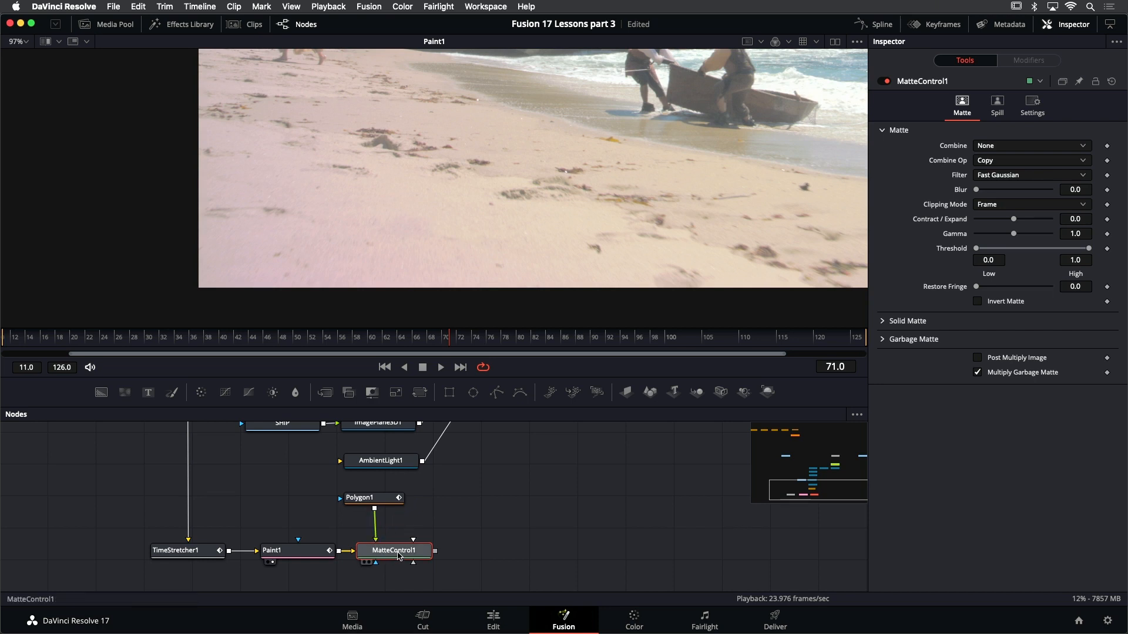
View the Matte Control node, set Combine to Combine Alpha, and enable Post Multiply Image to isolate the sand patch
{"action": "key", "text": "1"}
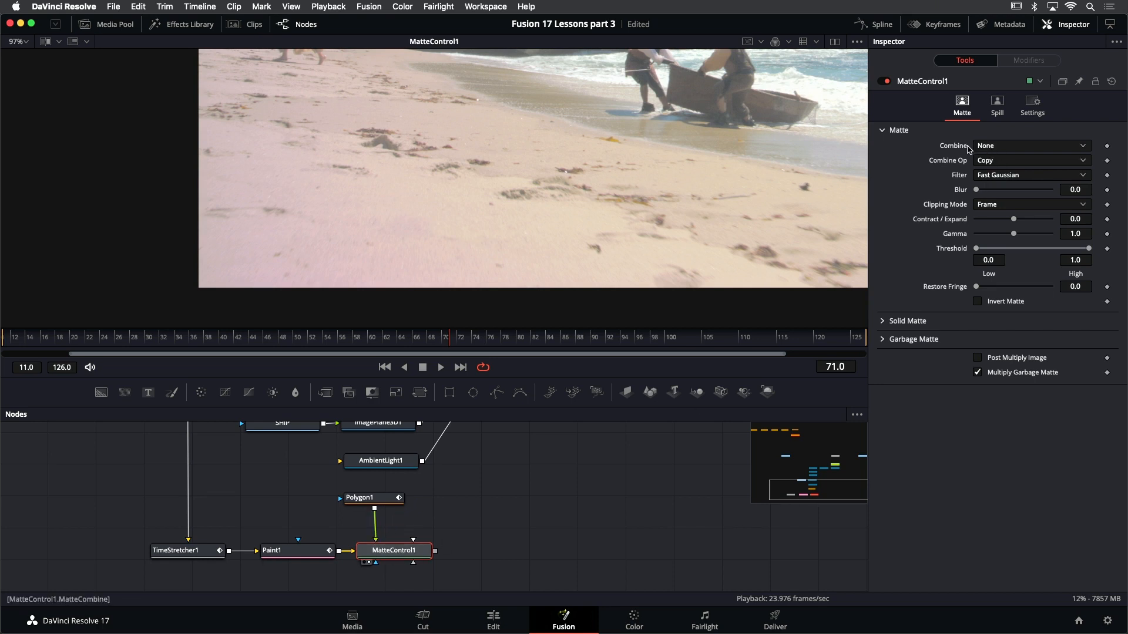
{"action": "left_click", "coordinate": [996, 146]}
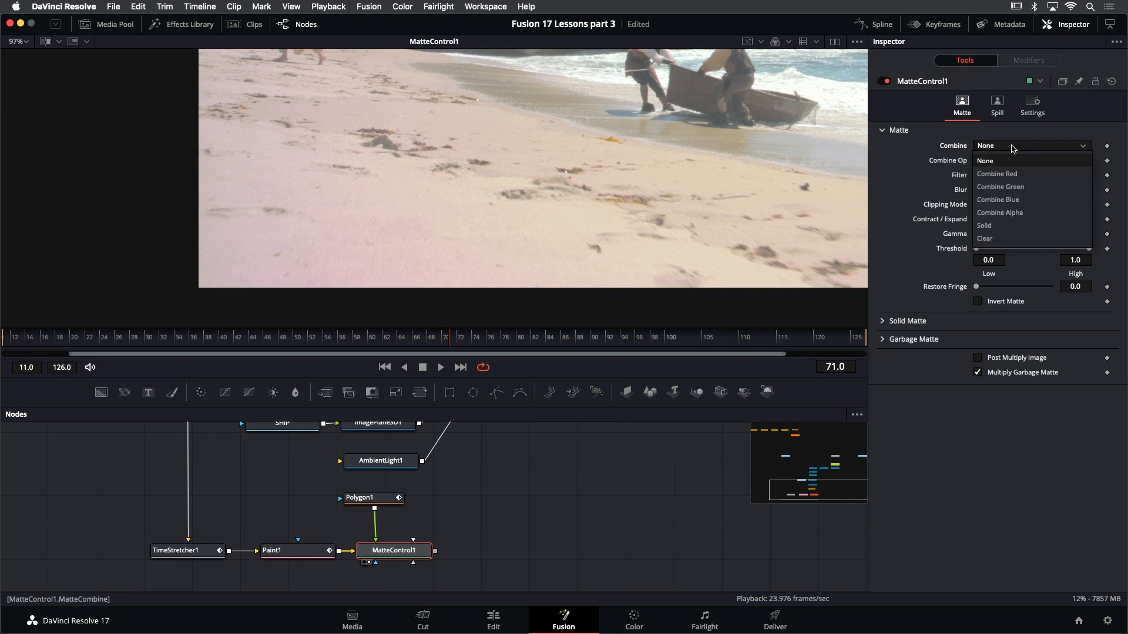
{"action": "left_click", "coordinate": [1012, 214]}
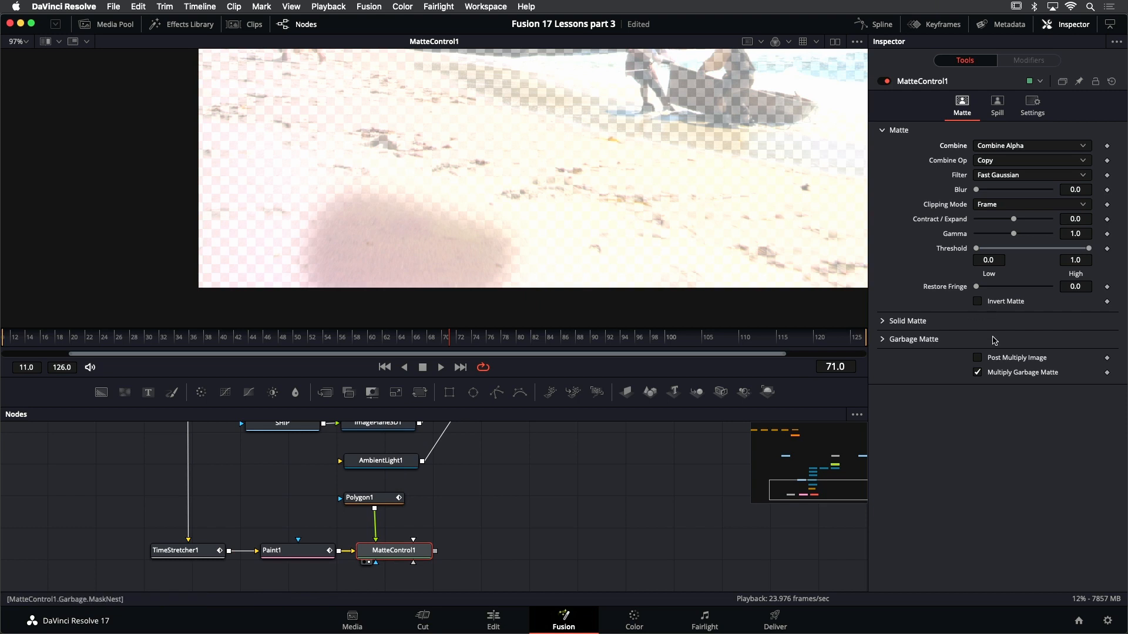
{"action": "scroll", "coordinate": [717, 199], "scroll_direction": "right", "scroll_amount": 2}
{"action": "scroll", "coordinate": [717, 200], "scroll_direction": "up", "scroll_amount": 1}
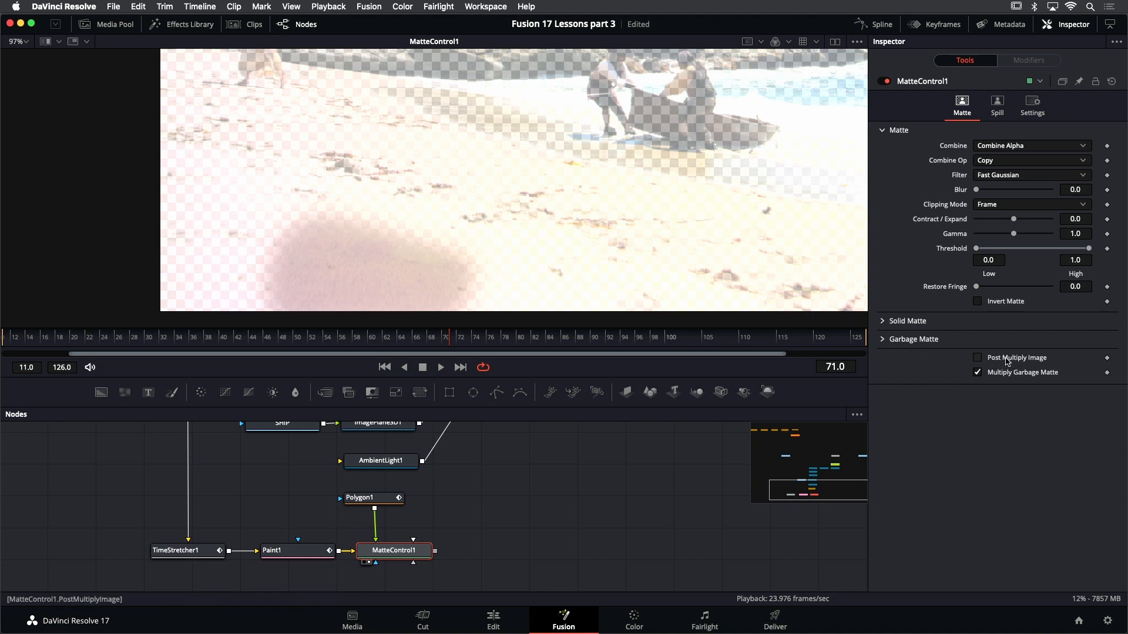
{"action": "left_click", "coordinate": [977, 358]}
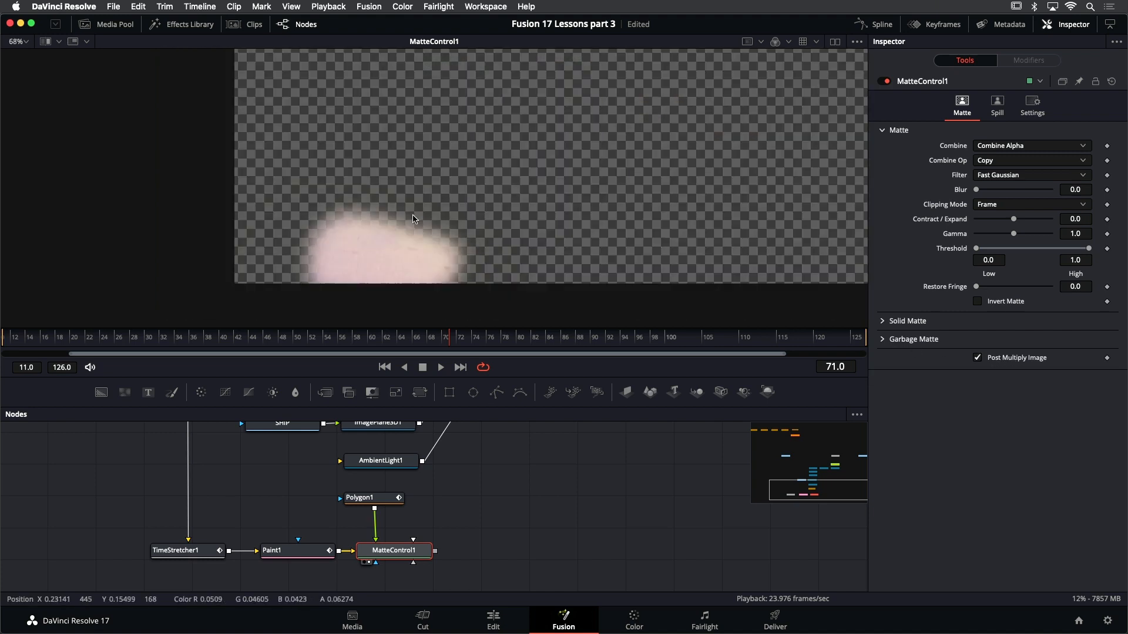
{"action": "scroll", "coordinate": [355, 264], "scroll_direction": "down", "scroll_amount": 3}
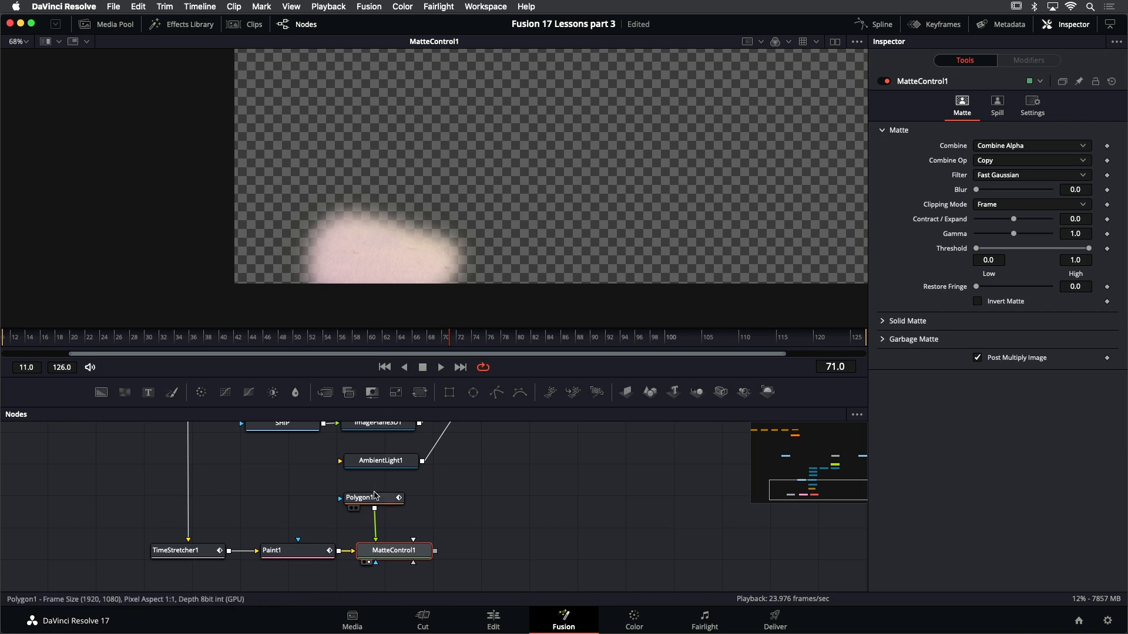
Raise the polygon's lower points to just inside the frame's lower edge, and reduce its Soft Edge to about 0.012
{"action": "left_click", "coordinate": [374, 495]}
{"action": "scroll", "coordinate": [360, 269], "scroll_direction": "up", "scroll_amount": 3}
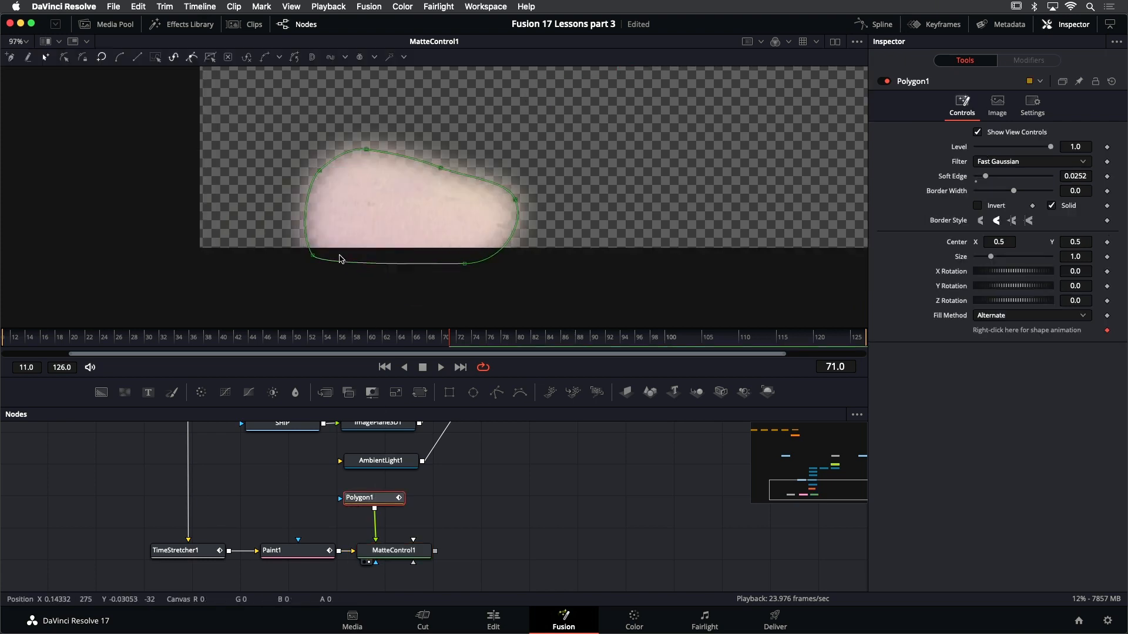
{"action": "left_click_drag", "start_coordinate": [276, 234], "coordinate": [468, 233]}
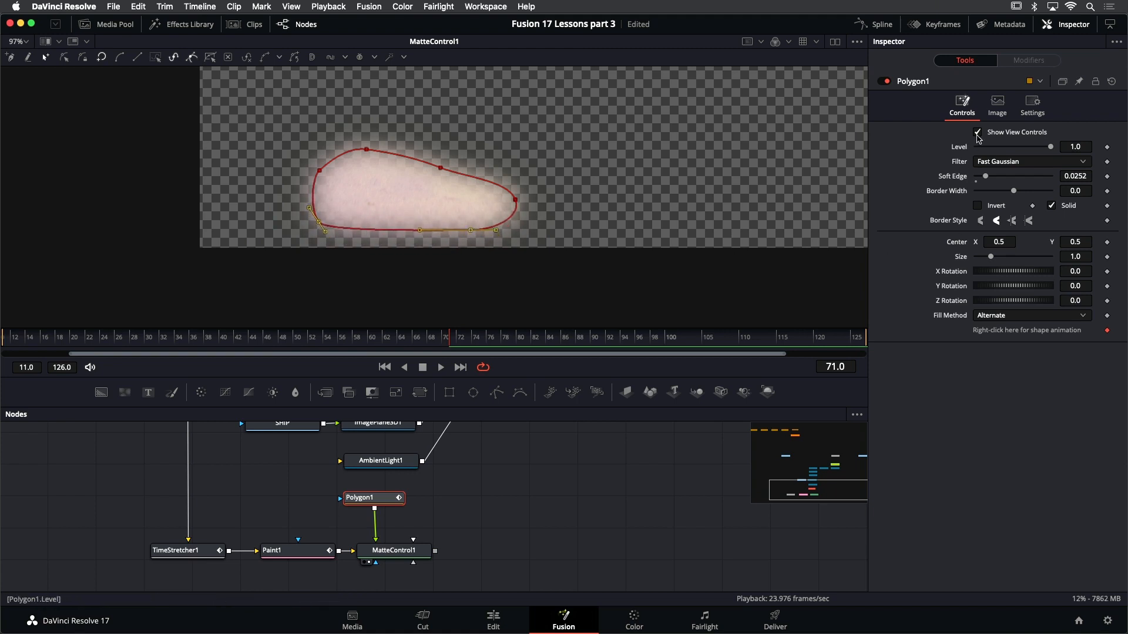
{"action": "left_click_drag", "start_coordinate": [1084, 177], "coordinate": [1078, 177]}
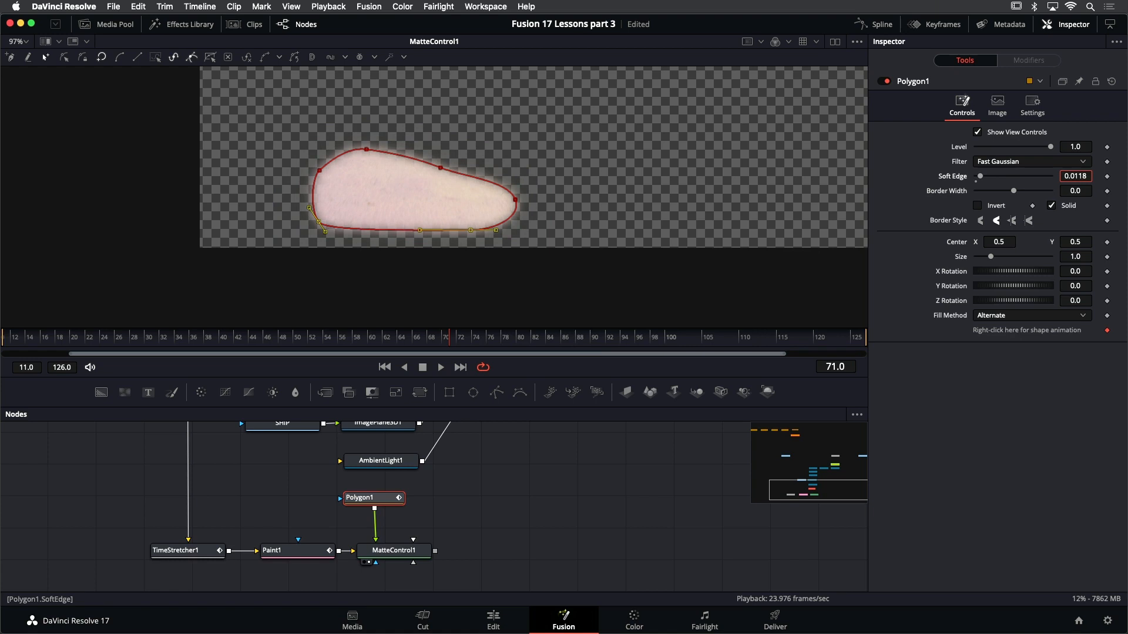
{"action": "left_click_drag", "start_coordinate": [1075, 176], "coordinate": [1076, 177]}
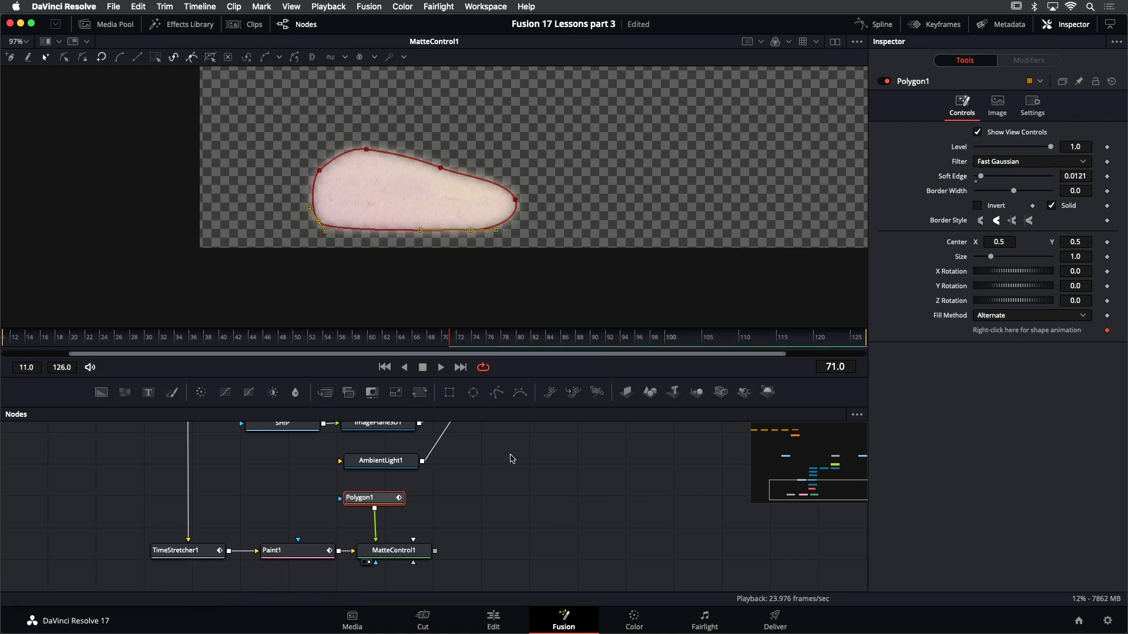
{"action": "left_click", "coordinate": [520, 494]}
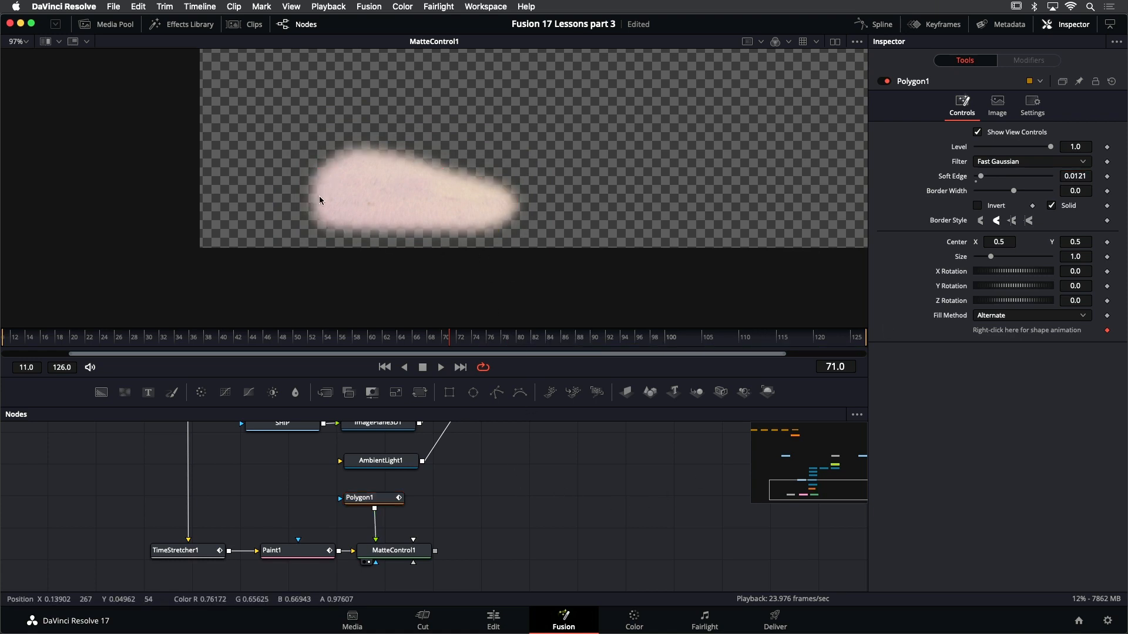
Duplicate the tracked Camera3D1 node as an unconnected copy in the empty space of the node graph
{"action": "left_click_drag", "start_coordinate": [531, 454], "coordinate": [488, 472]}
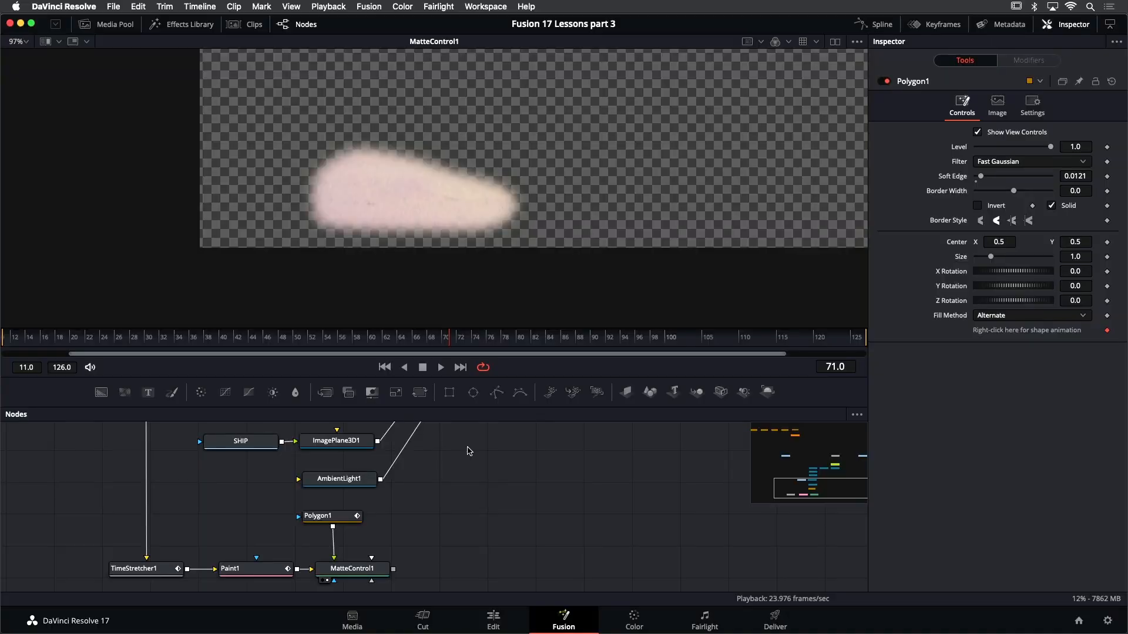
{"action": "scroll", "coordinate": [468, 449], "scroll_direction": "up", "scroll_amount": 10}
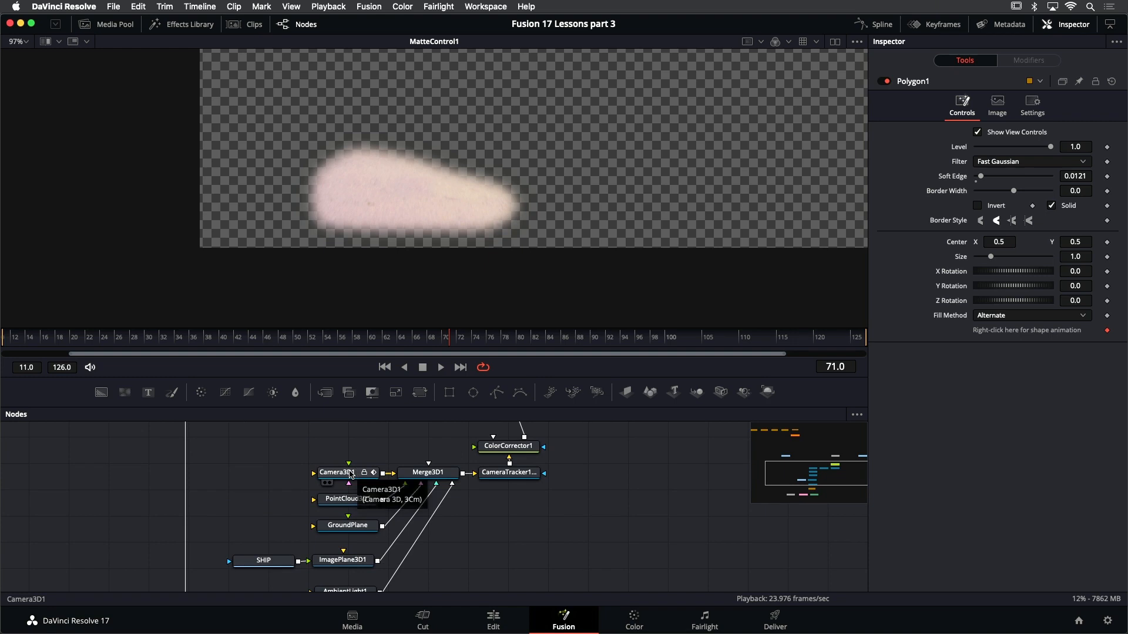
{"action": "left_click", "coordinate": [350, 474]}
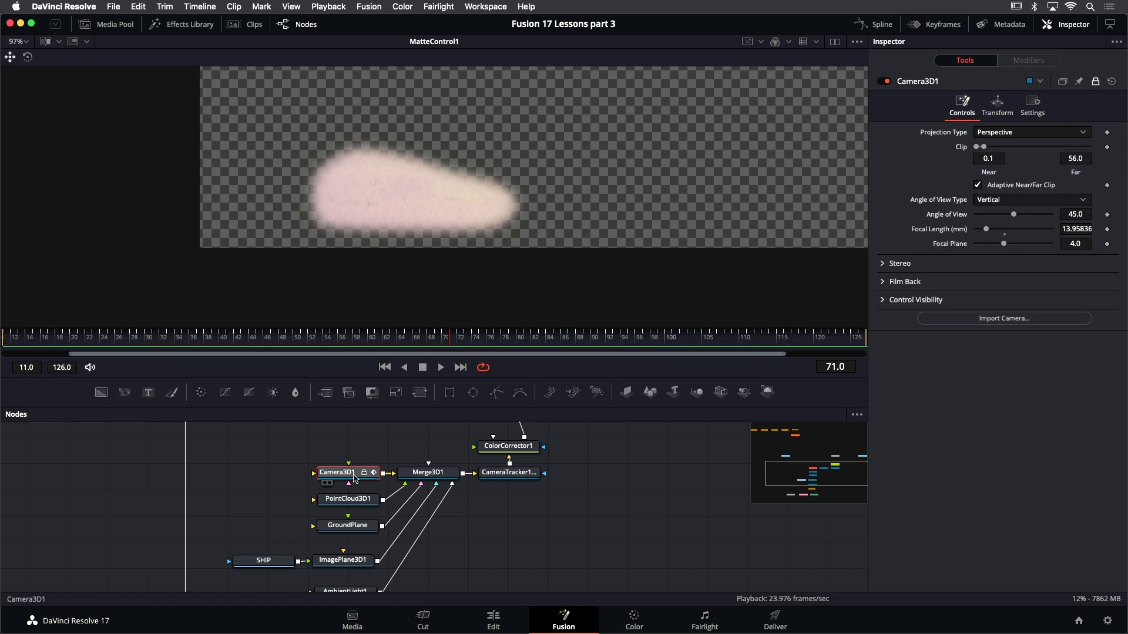
{"action": "left_click_drag", "start_coordinate": [396, 512], "coordinate": [390, 553]}
{"action": "key", "text": "ctrl+c"}
{"action": "key", "text": "ctrl+v"}
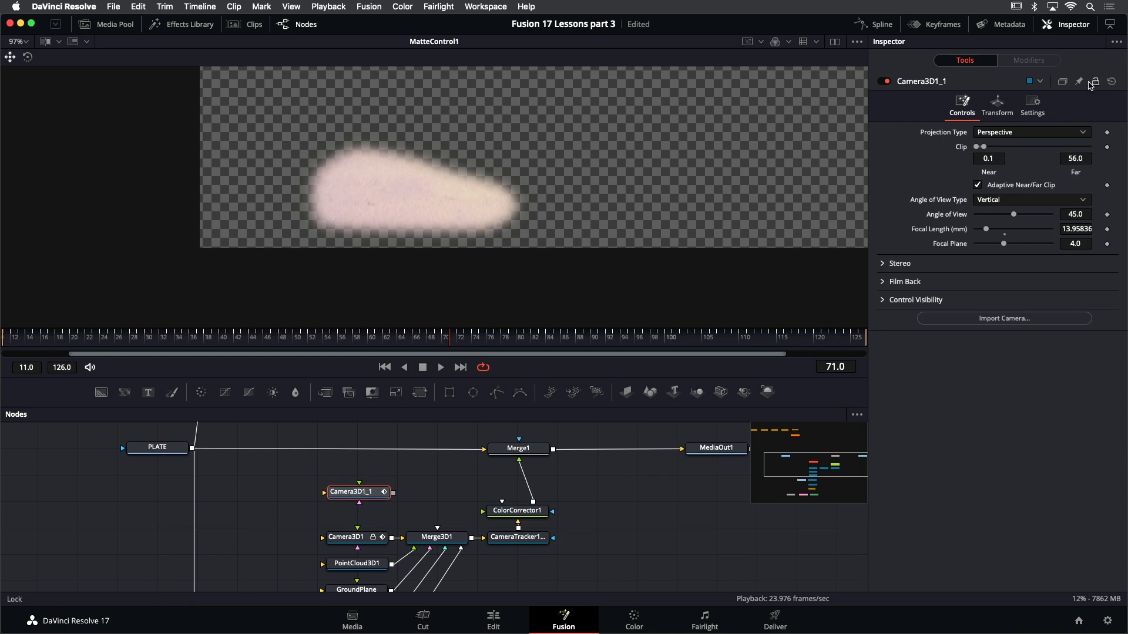
Rename the duplicated camera node to CAM_fr71
{"action": "right_click", "coordinate": [933, 84]}
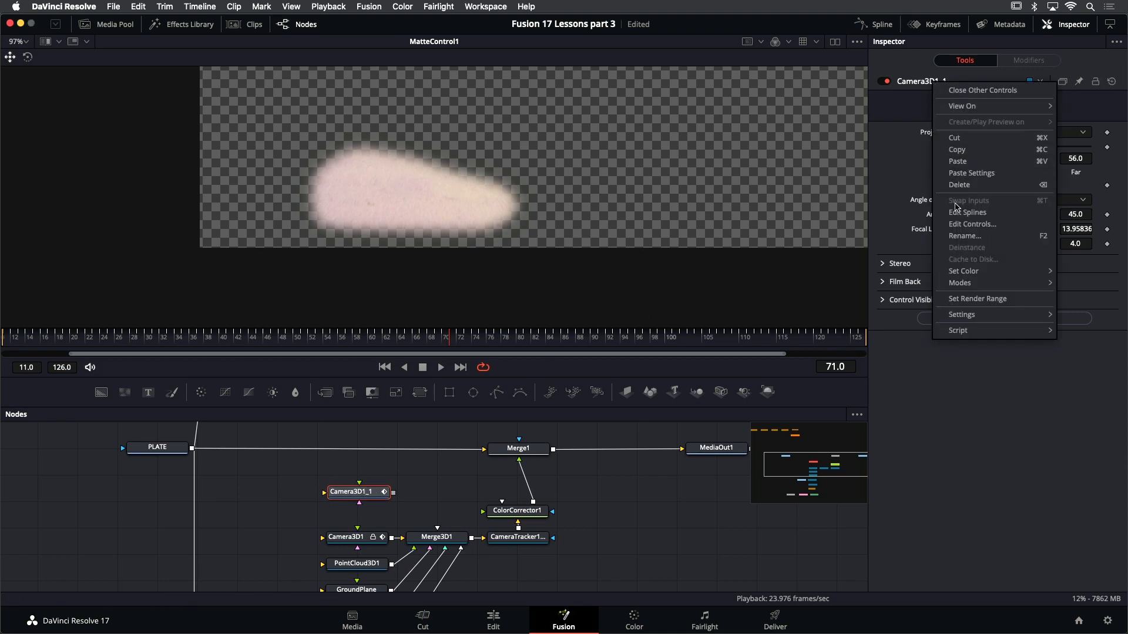
{"action": "left_click", "coordinate": [967, 235]}
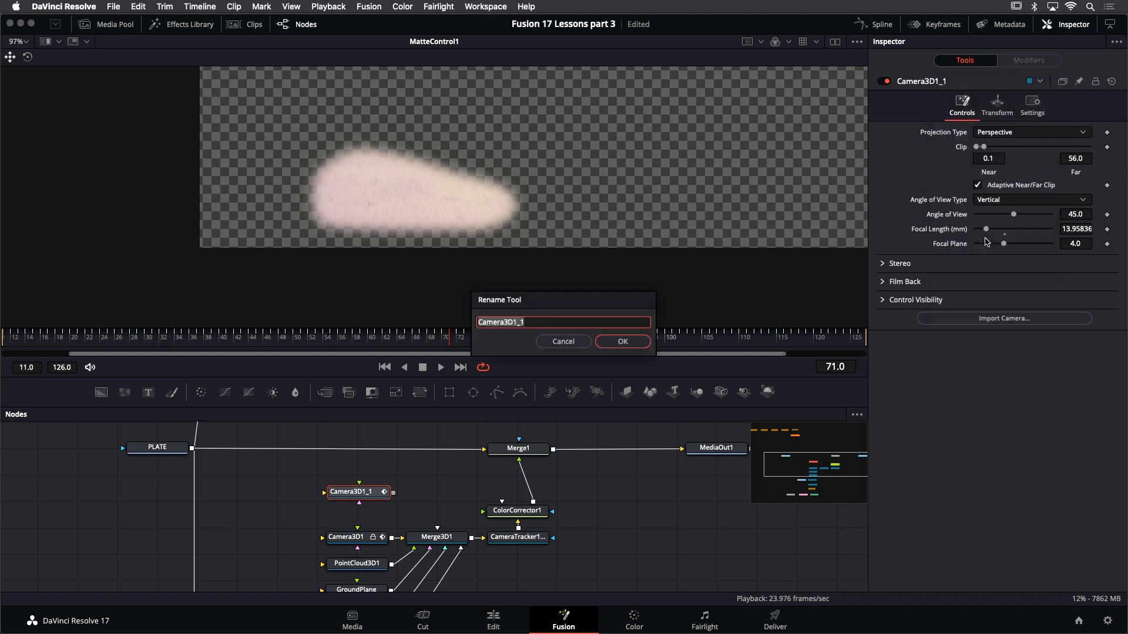
{"action": "type", "text": "CAM_fr71"}
{"action": "left_click", "coordinate": [621, 342]}
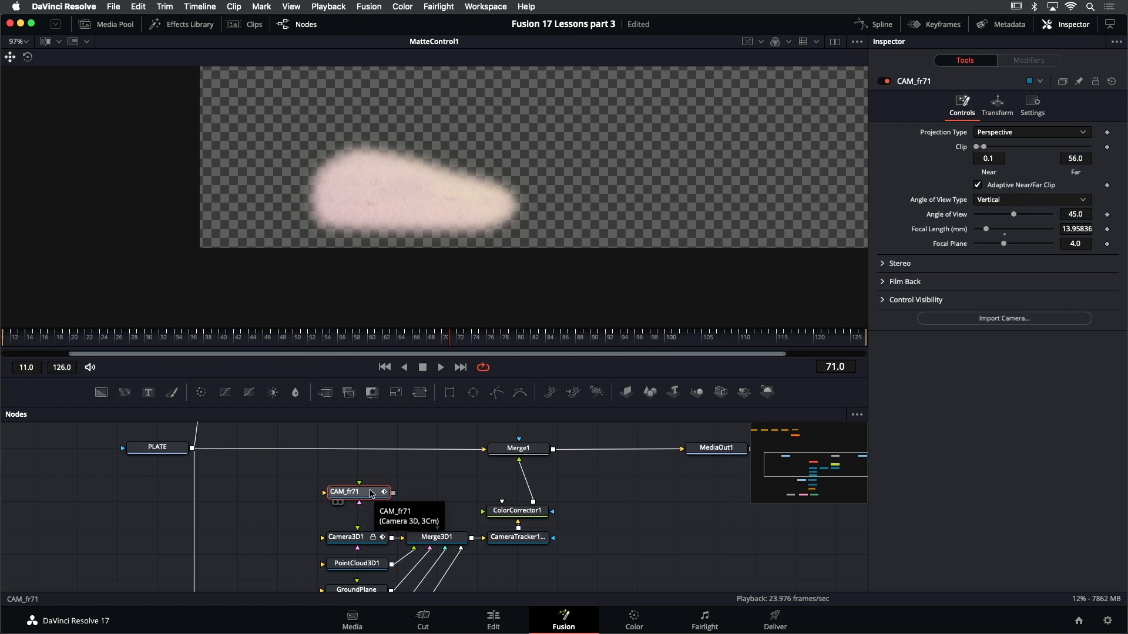
Remove all keyframes from CAM_fr71's Translation and Rotation groups to freeze the camera at frame 71
{"action": "left_click", "coordinate": [996, 106]}
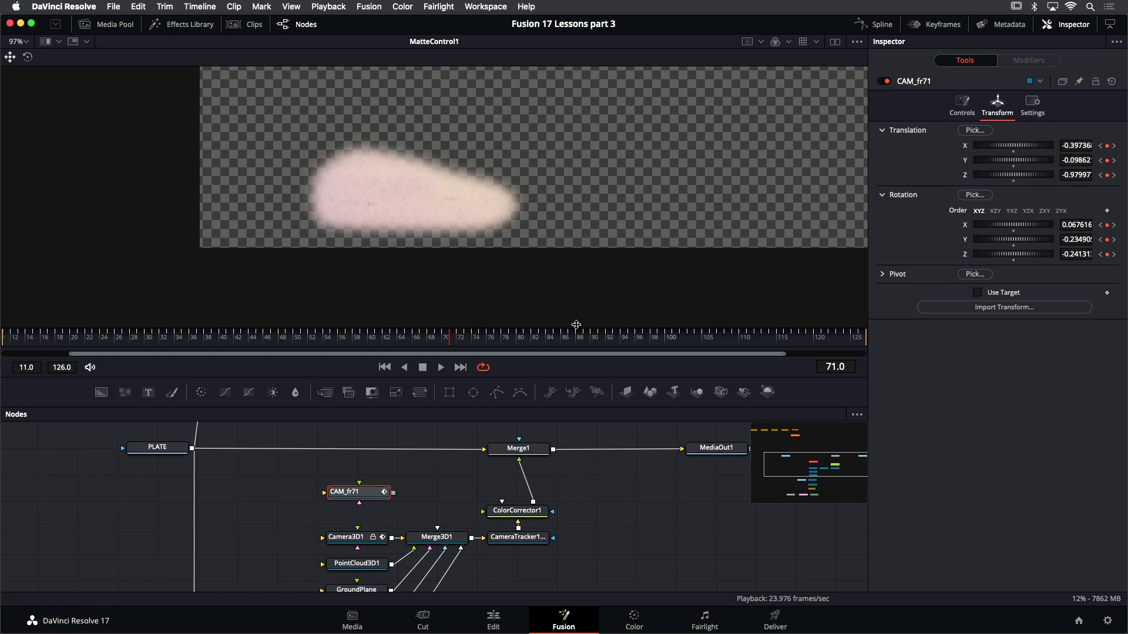
{"action": "right_click", "coordinate": [912, 134]}
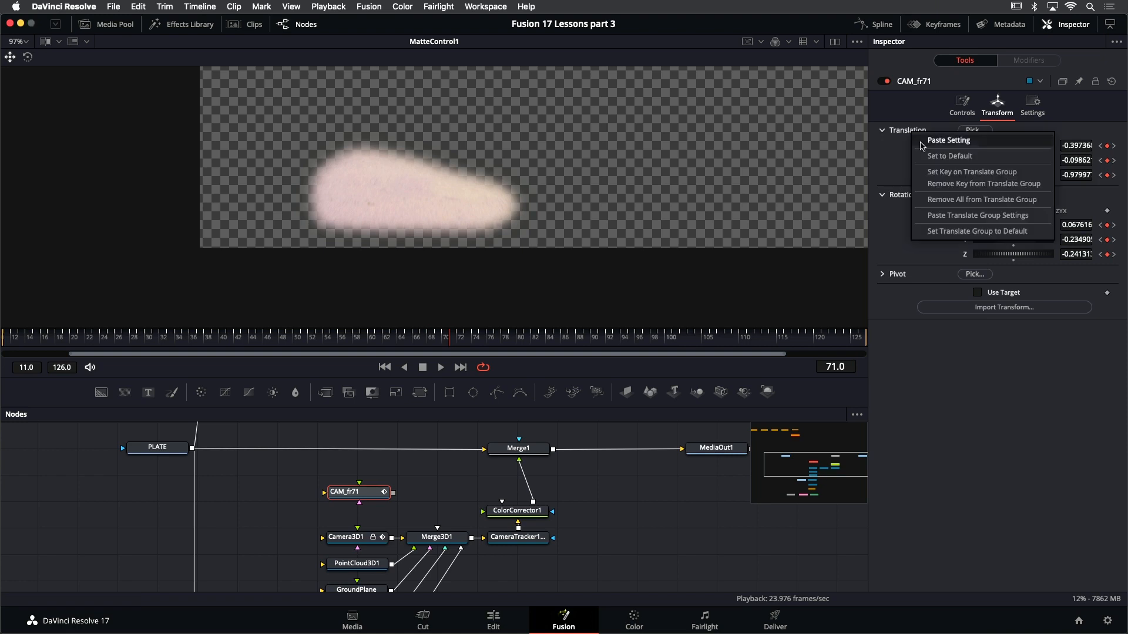
{"action": "left_click", "coordinate": [1008, 203]}
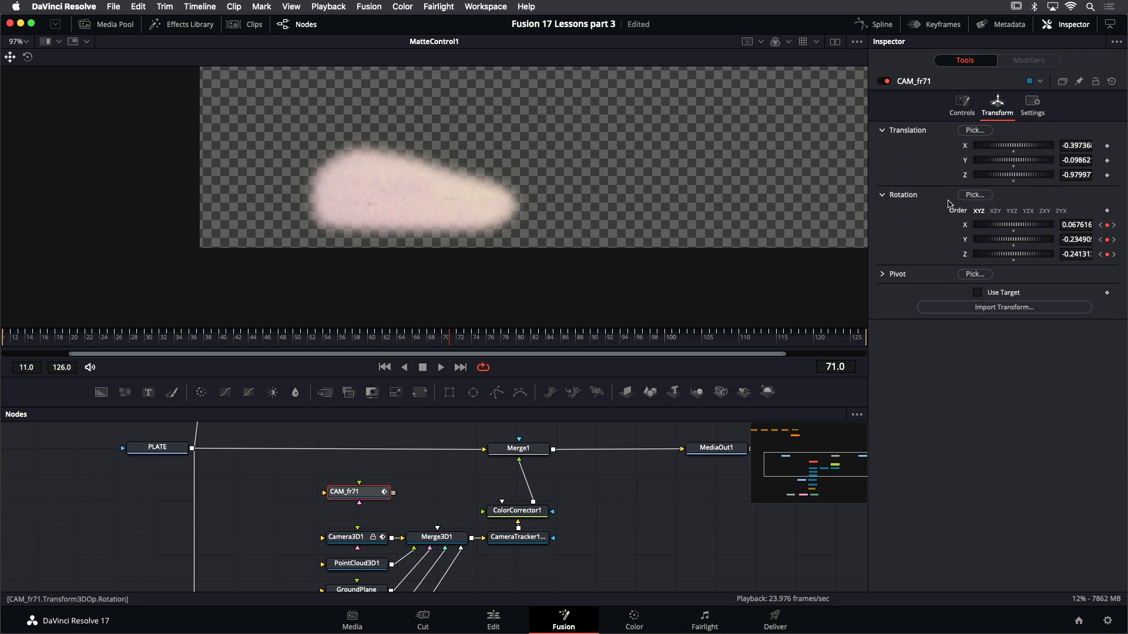
{"action": "right_click", "coordinate": [909, 197]}
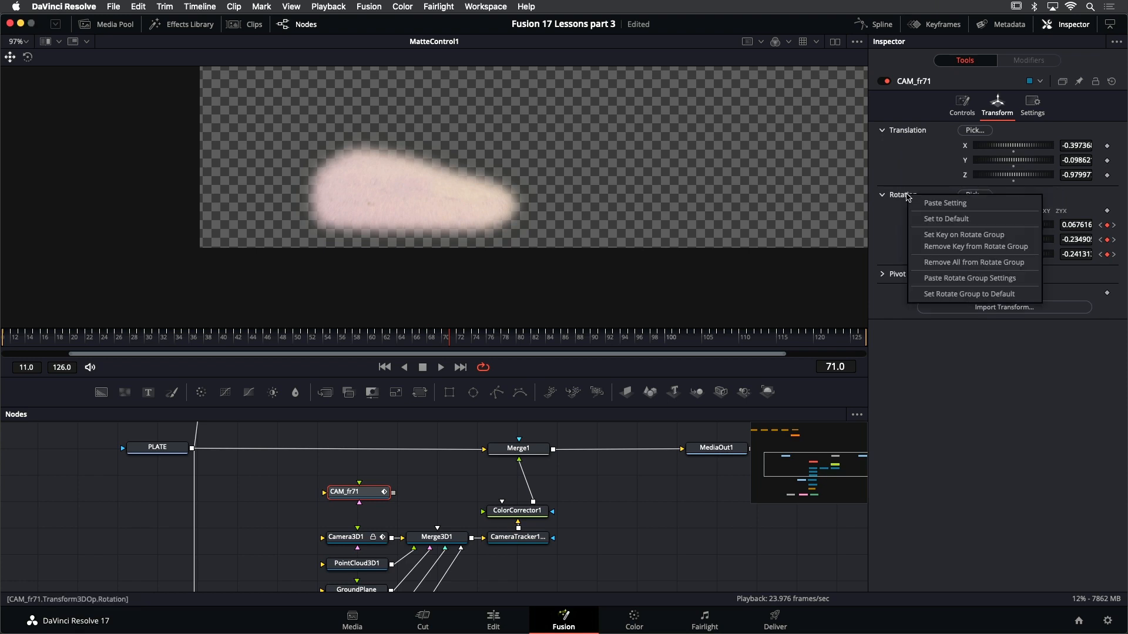
{"action": "left_click", "coordinate": [938, 262]}
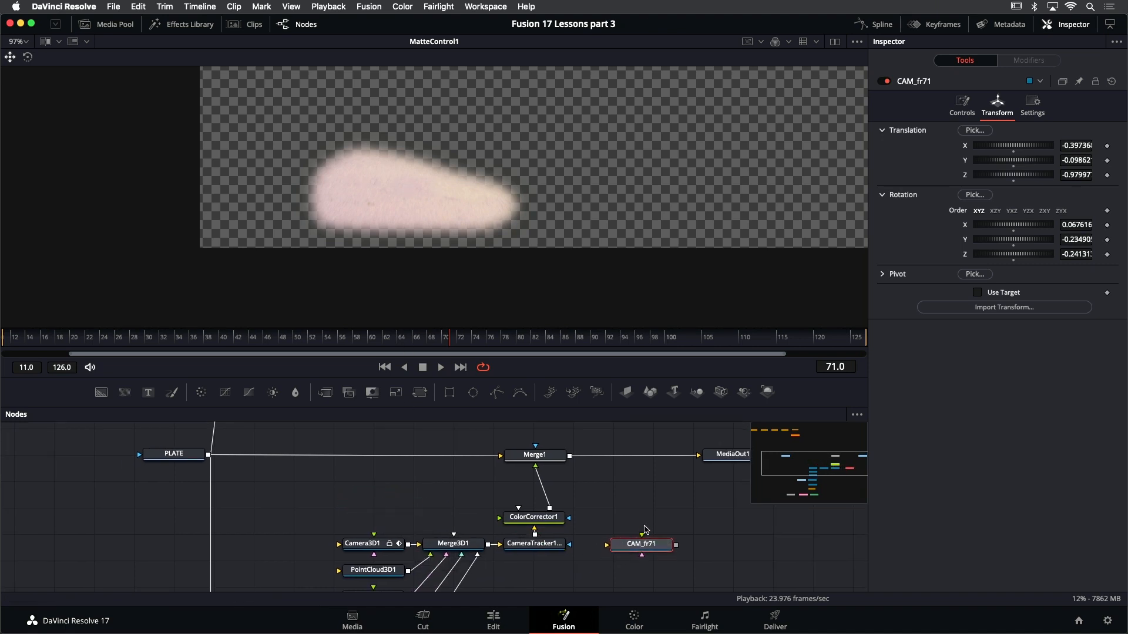
Move the CAM_fr71 node down the graph to sit just after the Matte Control node
{"action": "scroll", "coordinate": [638, 528], "scroll_direction": "down", "scroll_amount": 5}
{"action": "scroll", "coordinate": [635, 496], "scroll_direction": "up", "scroll_amount": 1}
{"action": "scroll", "coordinate": [633, 499], "scroll_direction": "down", "scroll_amount": 3}
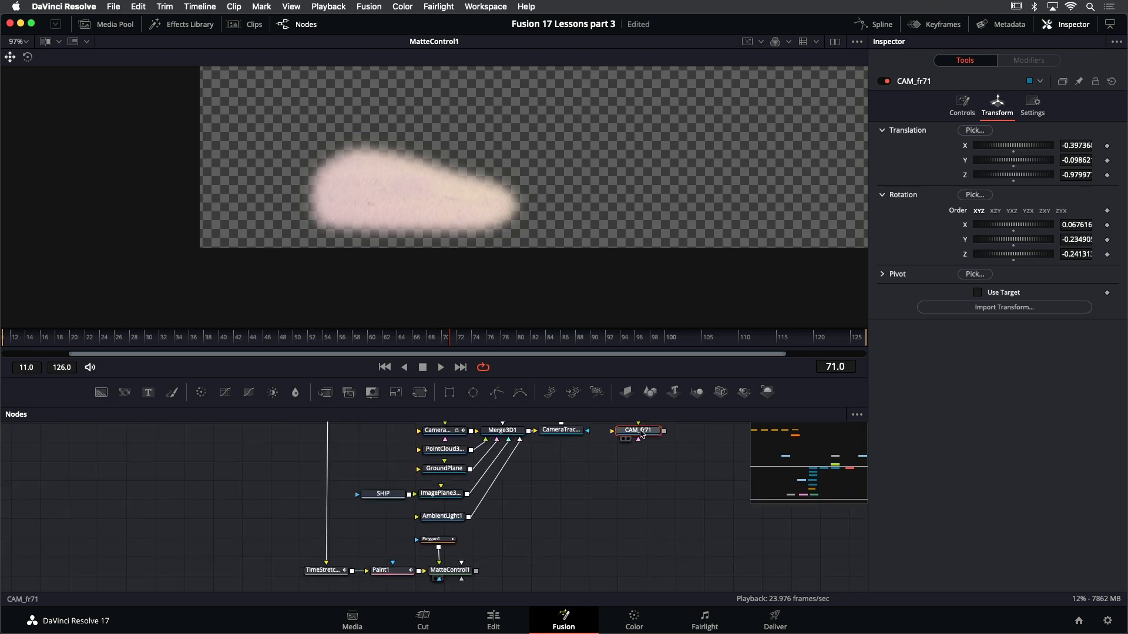
{"action": "left_click_drag", "start_coordinate": [633, 435], "coordinate": [506, 581]}
{"action": "scroll", "coordinate": [508, 577], "scroll_direction": "up", "scroll_amount": 3}
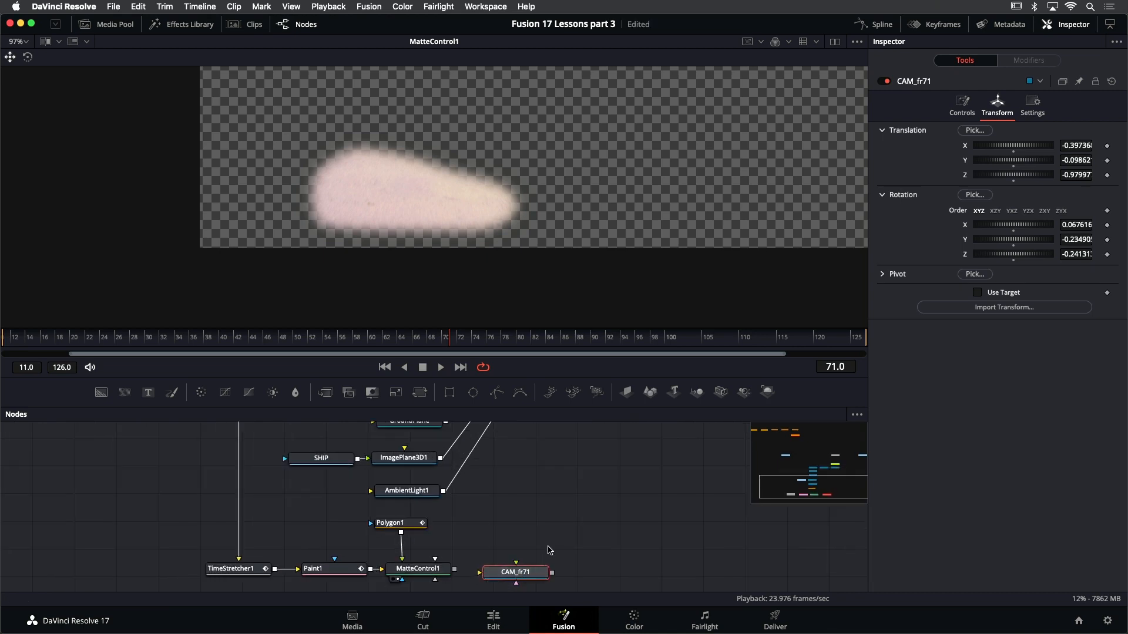
{"action": "scroll", "coordinate": [546, 550], "scroll_direction": "down", "scroll_amount": 1}
{"action": "left_click_drag", "start_coordinate": [541, 543], "coordinate": [541, 542]}
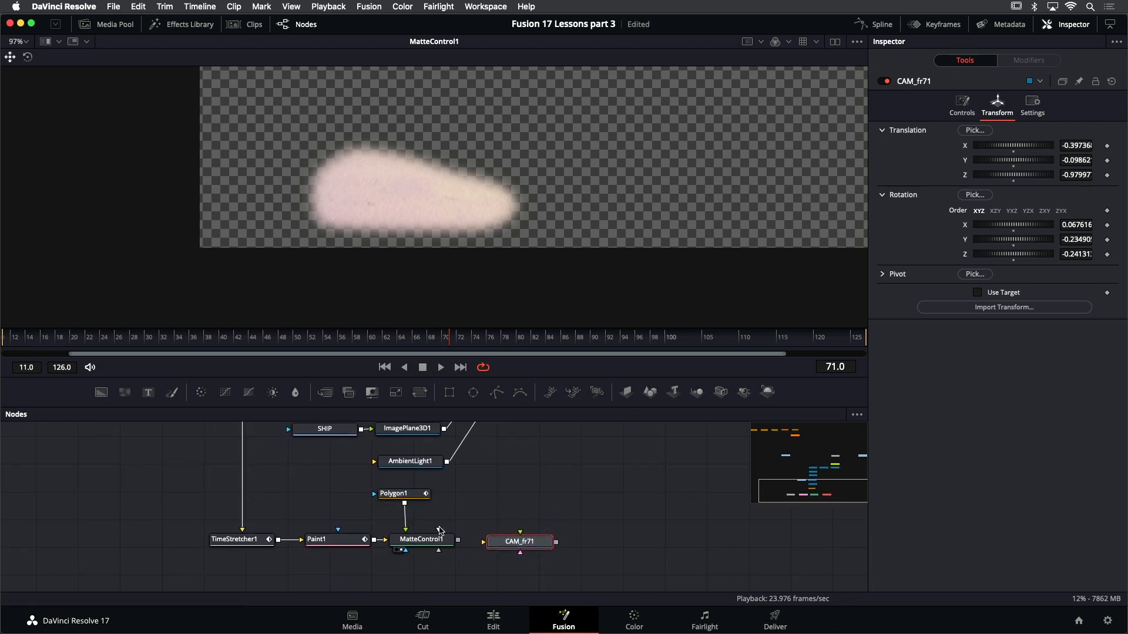
Connect the Matte Control output to CAM_fr71's image input, and show the camera's projection settings
{"action": "left_click_drag", "start_coordinate": [458, 540], "coordinate": [523, 556]}
{"action": "scroll", "coordinate": [523, 557], "scroll_direction": "down", "scroll_amount": 1}
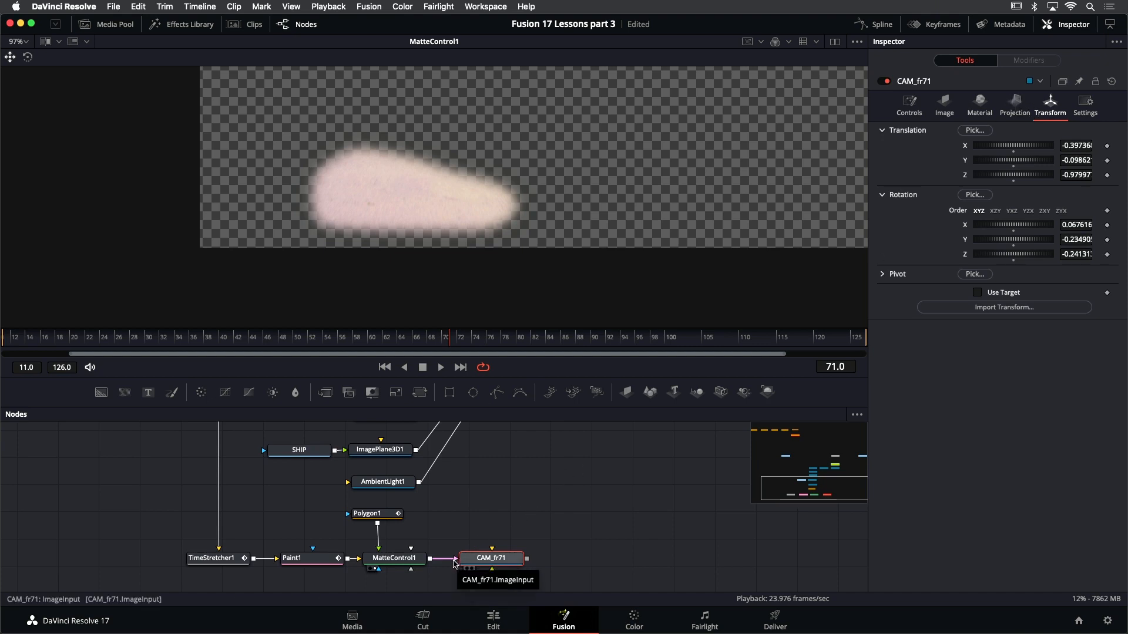
{"action": "left_click_drag", "start_coordinate": [454, 562], "coordinate": [499, 571]}
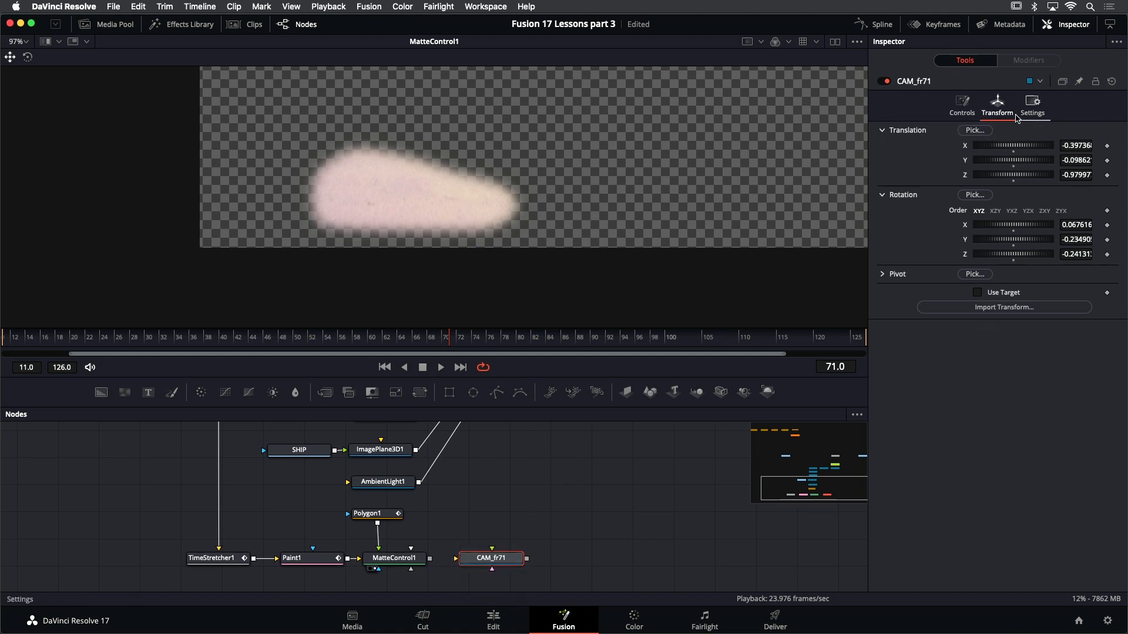
{"action": "left_click_drag", "start_coordinate": [430, 559], "coordinate": [501, 563]}
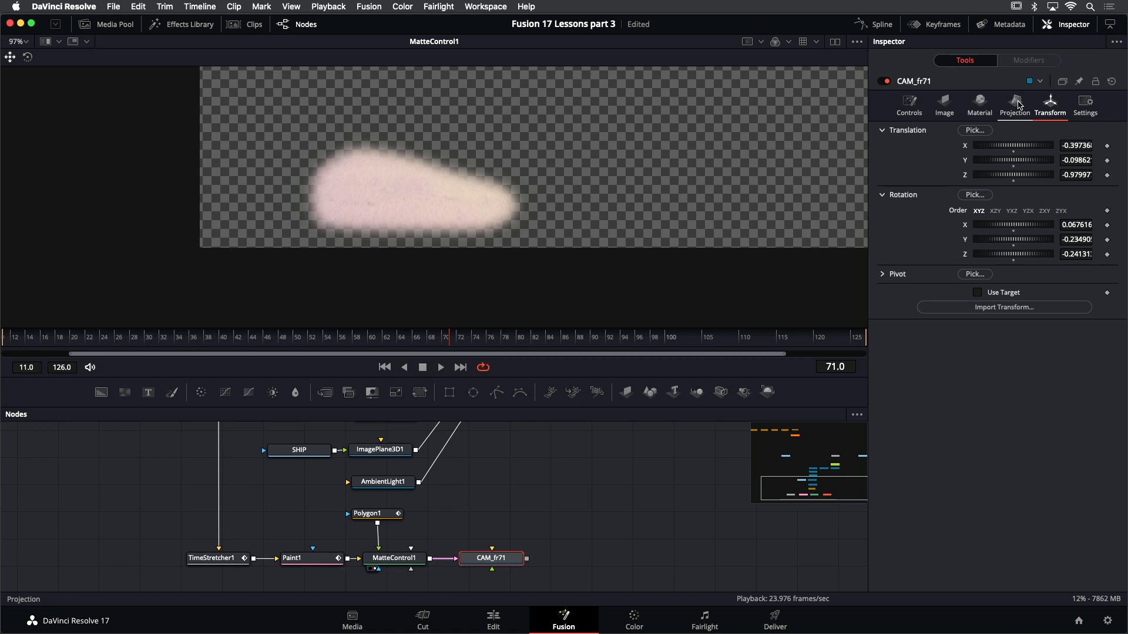
{"action": "left_click", "coordinate": [1018, 104]}
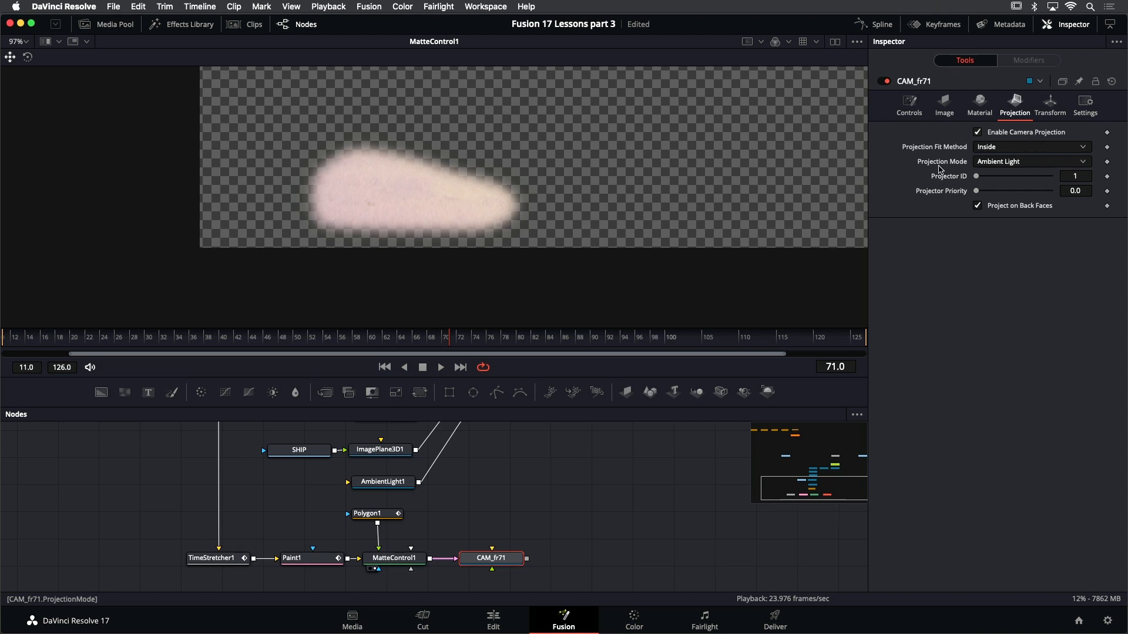
Set CAM_fr71's projection mode to Texture and connect the camera's output to the Merge3D1 node
{"action": "left_click", "coordinate": [1022, 162]}
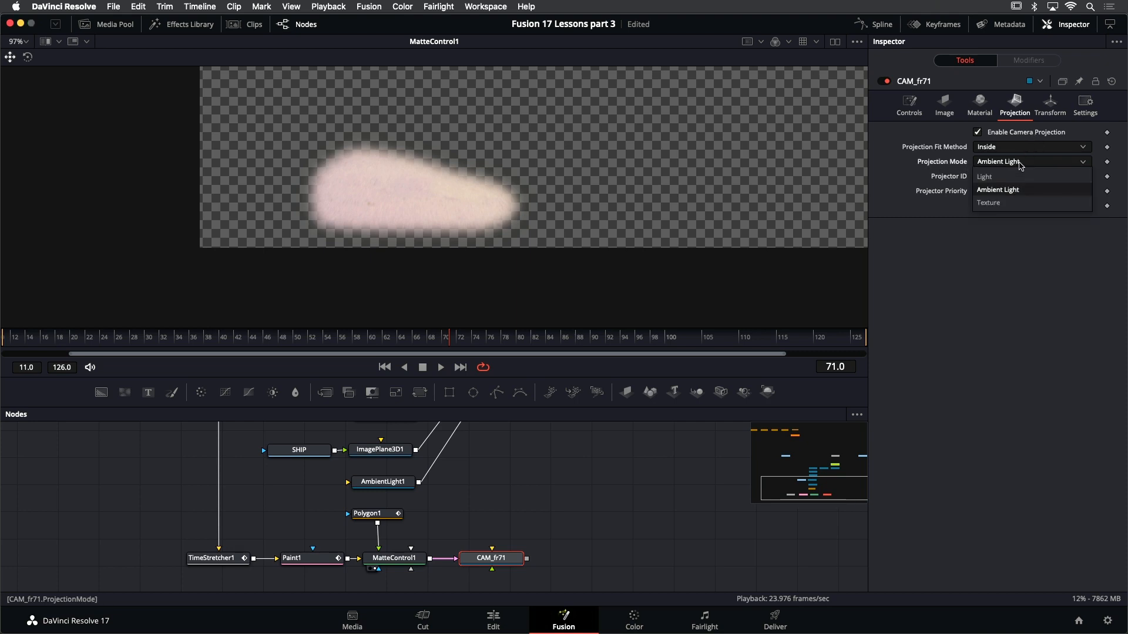
{"action": "left_click", "coordinate": [1010, 200]}
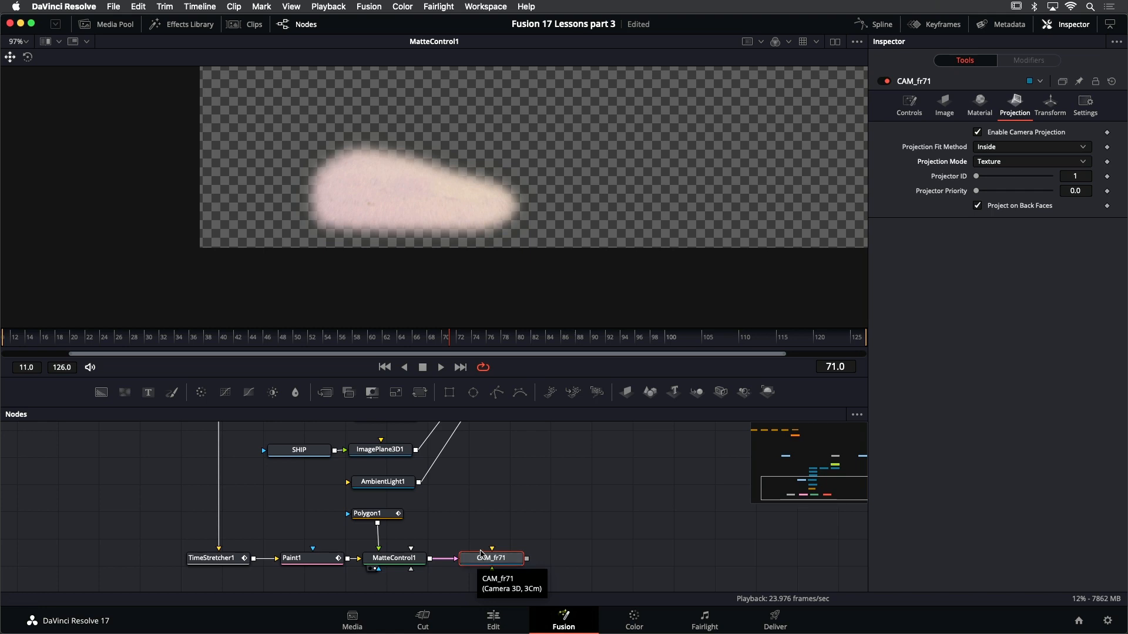
{"action": "scroll", "coordinate": [475, 546], "scroll_direction": "down", "scroll_amount": 3}
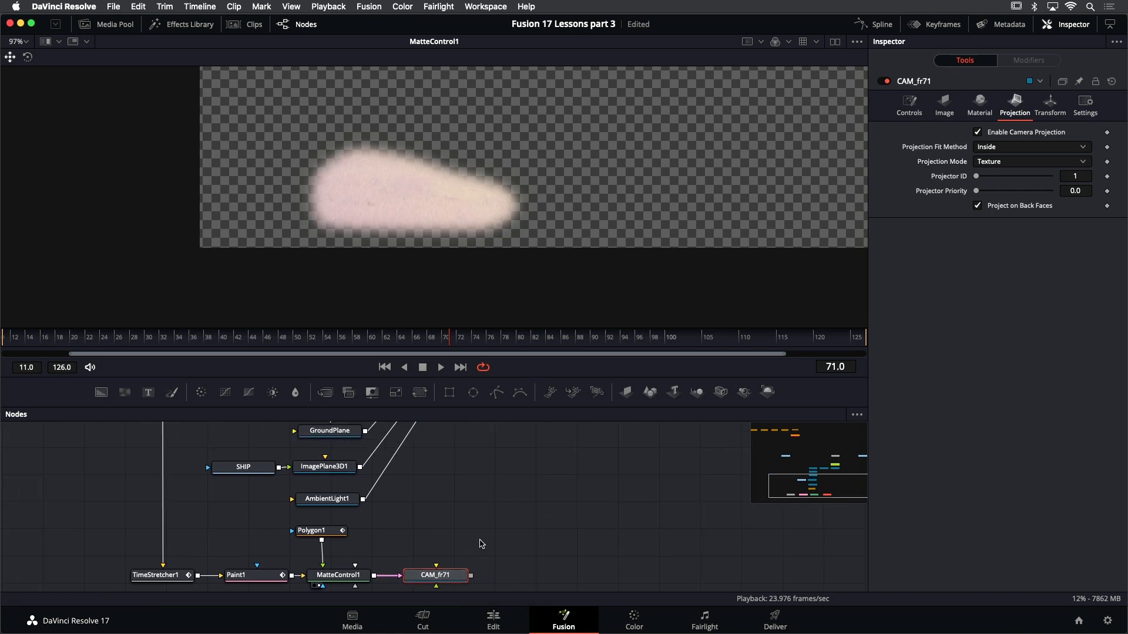
{"action": "scroll", "coordinate": [473, 543], "scroll_direction": "down", "scroll_amount": 4}
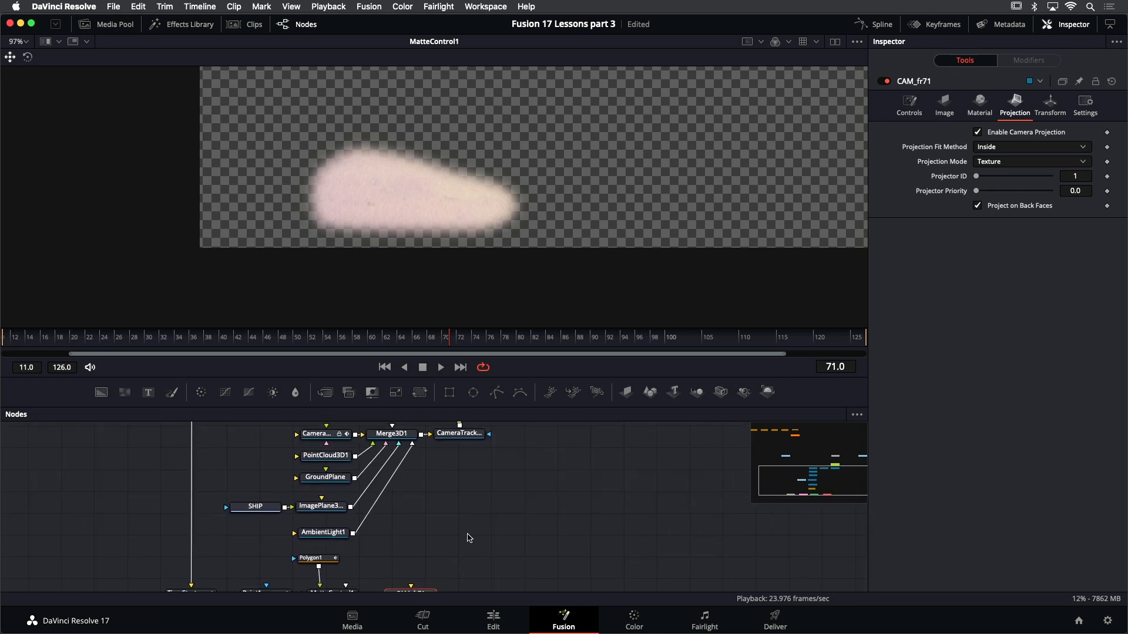
{"action": "scroll", "coordinate": [466, 539], "scroll_direction": "down", "scroll_amount": 2}
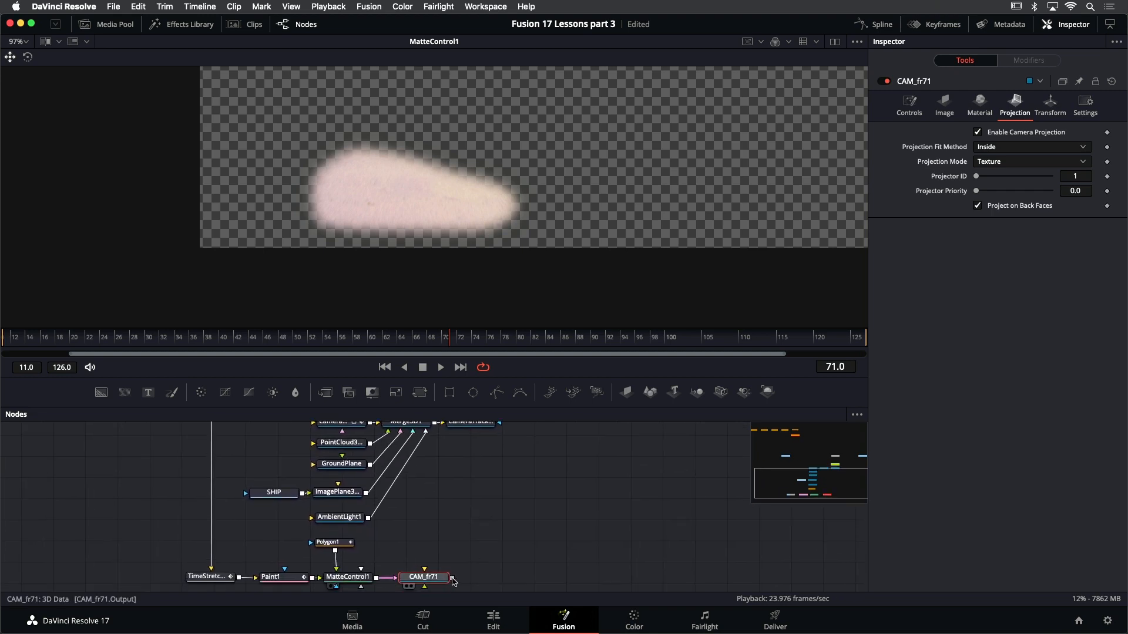
{"action": "left_click_drag", "start_coordinate": [452, 578], "coordinate": [426, 429]}
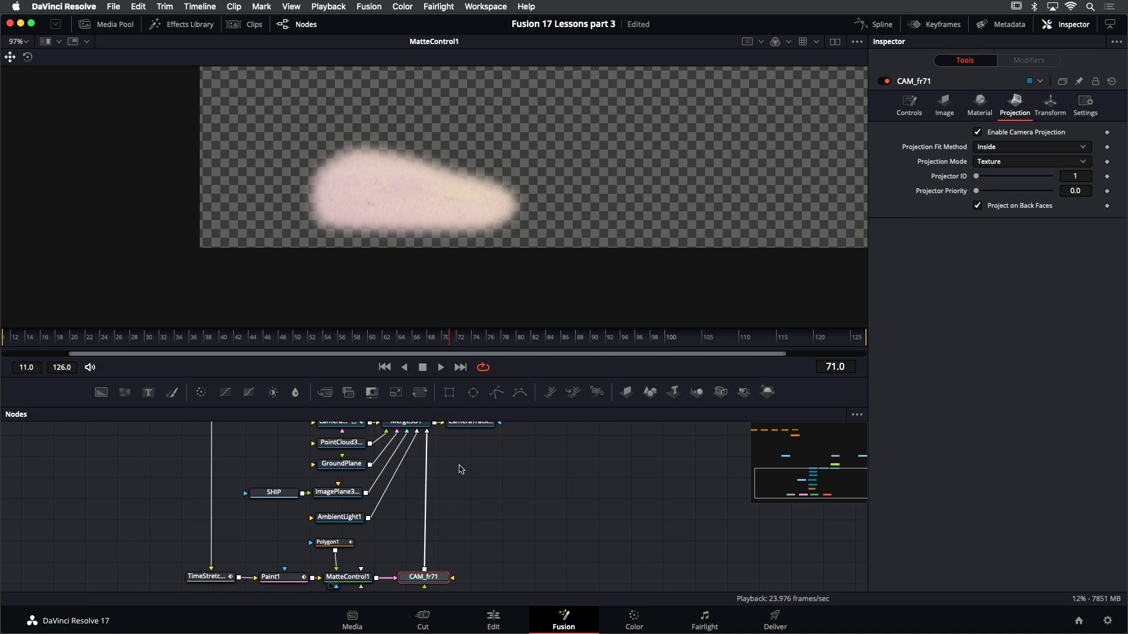
Display the Merge3D1 node in the viewer to inspect the 3D scene with the projection camera added
{"action": "scroll", "coordinate": [417, 440], "scroll_direction": "up", "scroll_amount": 1}
{"action": "left_click", "coordinate": [421, 447]}
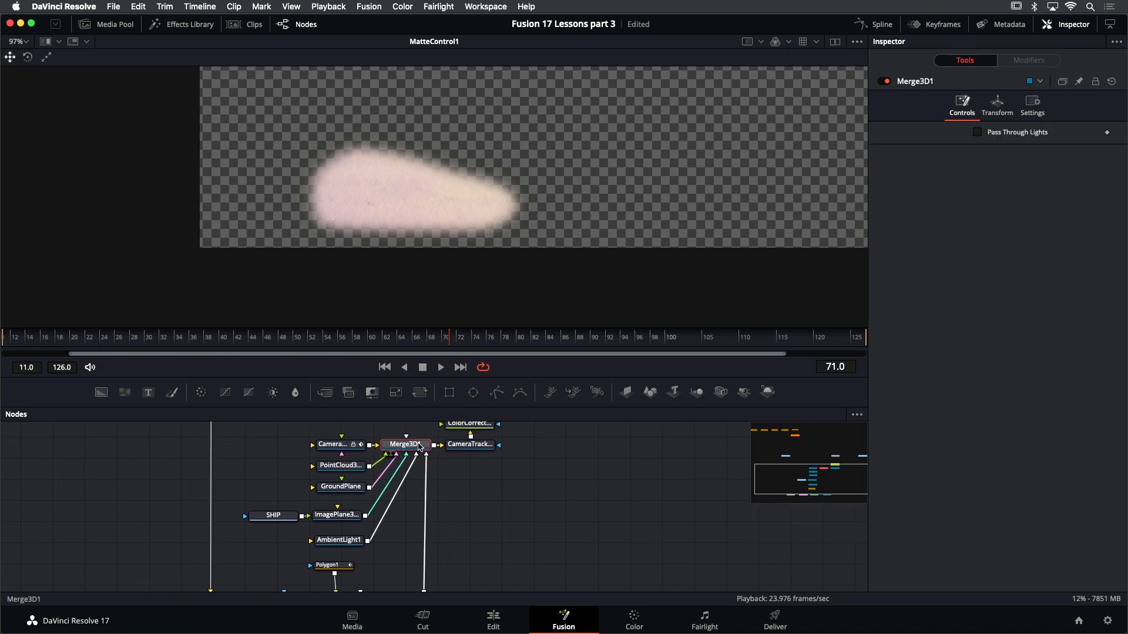
{"action": "key", "text": "1"}
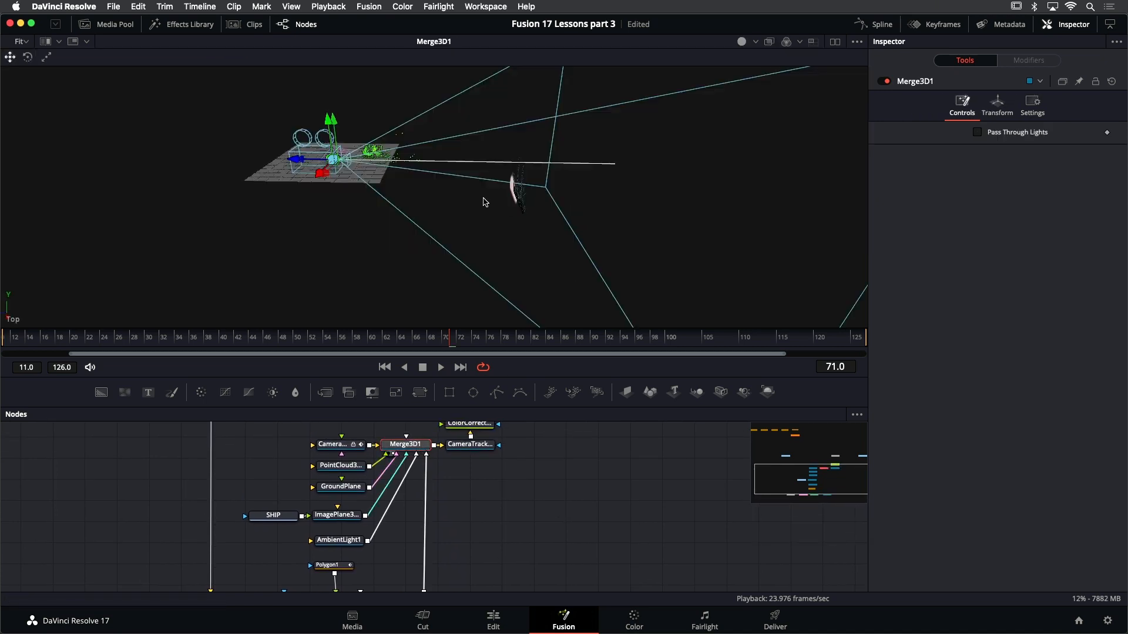
Look at the Merge3D1 scene through the Camera3D1 camera
{"action": "left_click_drag", "start_coordinate": [482, 201], "coordinate": [555, 192]}
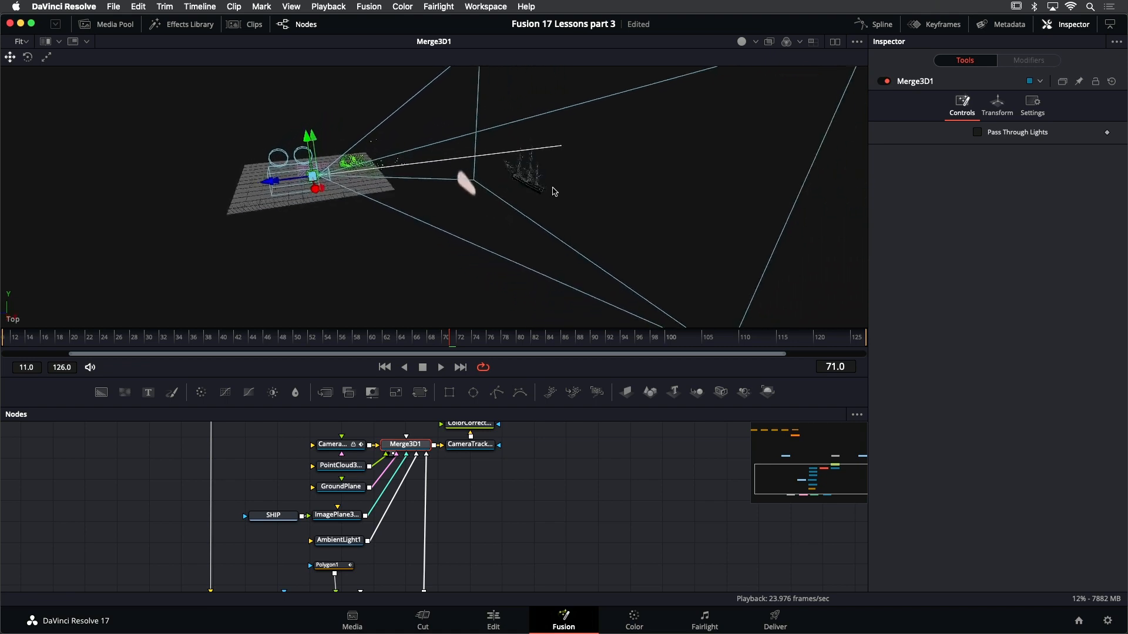
{"action": "left_click_drag", "start_coordinate": [443, 202], "coordinate": [466, 197]}
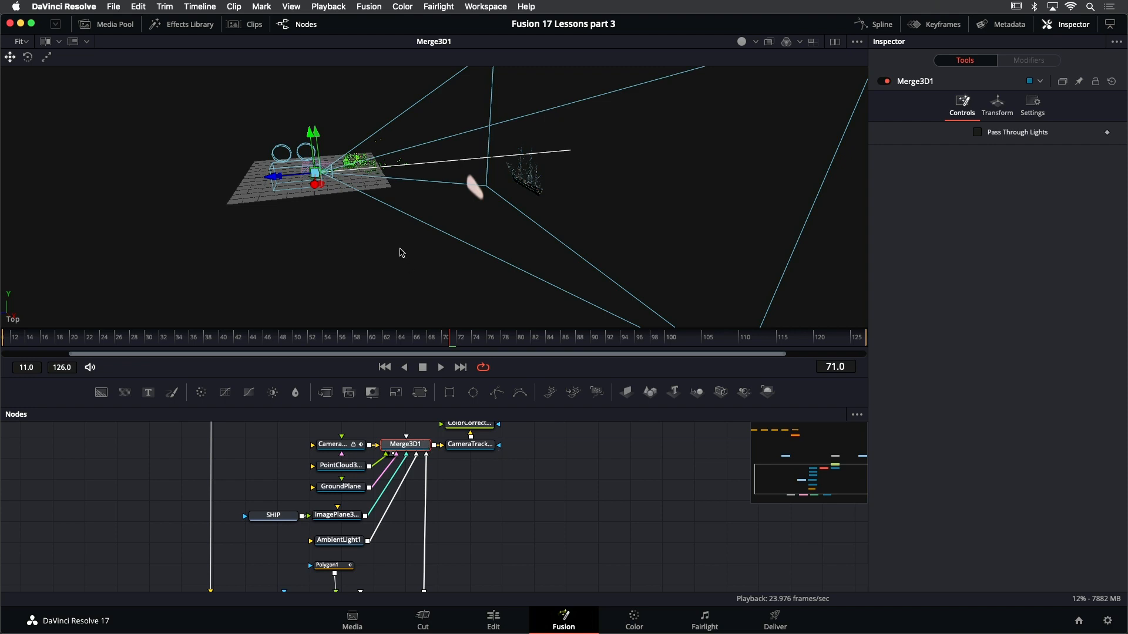
{"action": "right_click", "coordinate": [402, 253]}
{"action": "mouse_move", "coordinate": [409, 263]}
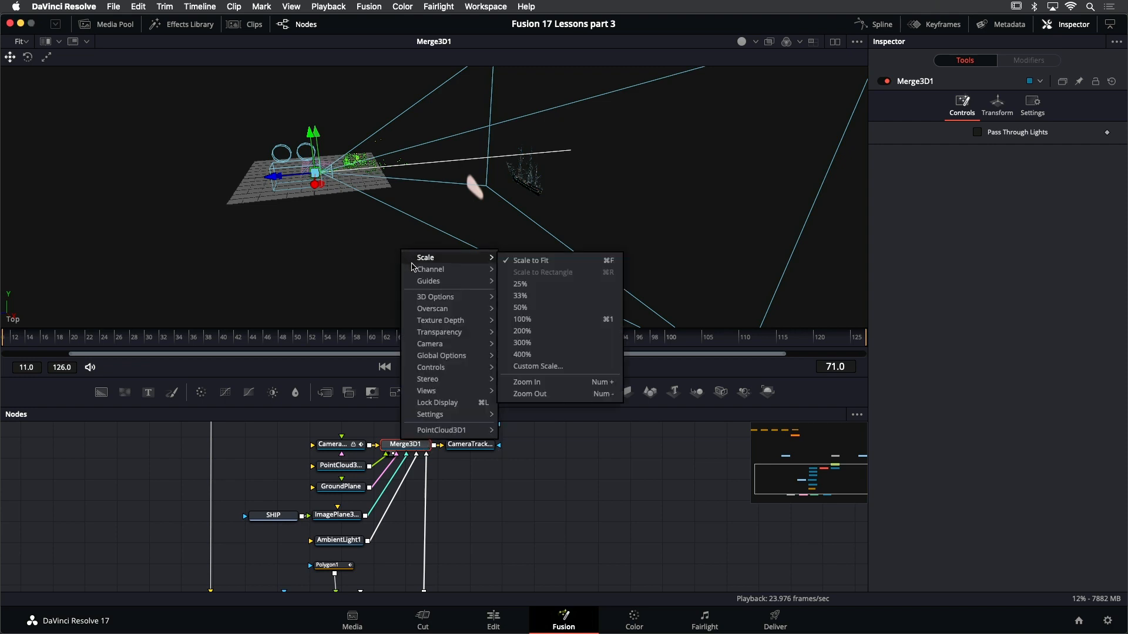
{"action": "mouse_move", "coordinate": [432, 300]}
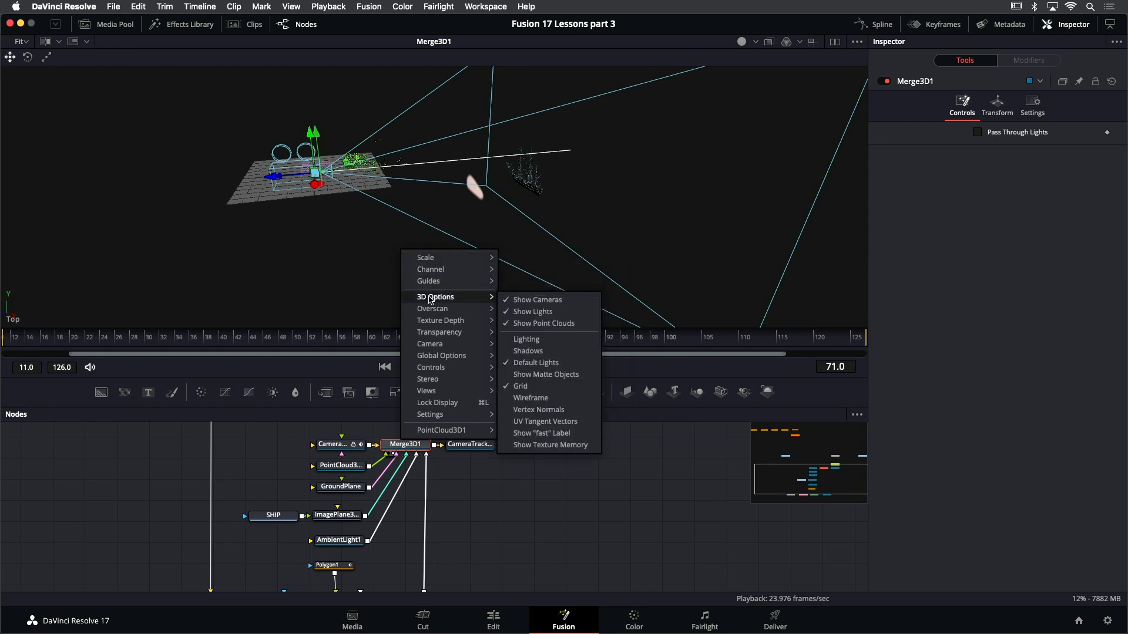
{"action": "mouse_move", "coordinate": [443, 345]}
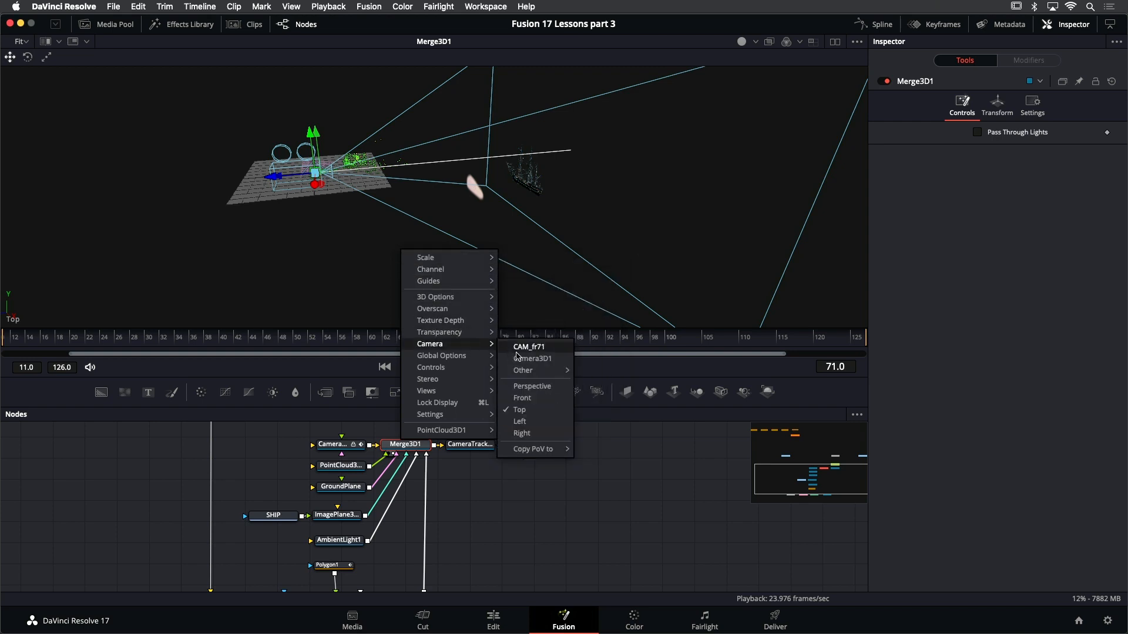
{"action": "left_click", "coordinate": [556, 359]}
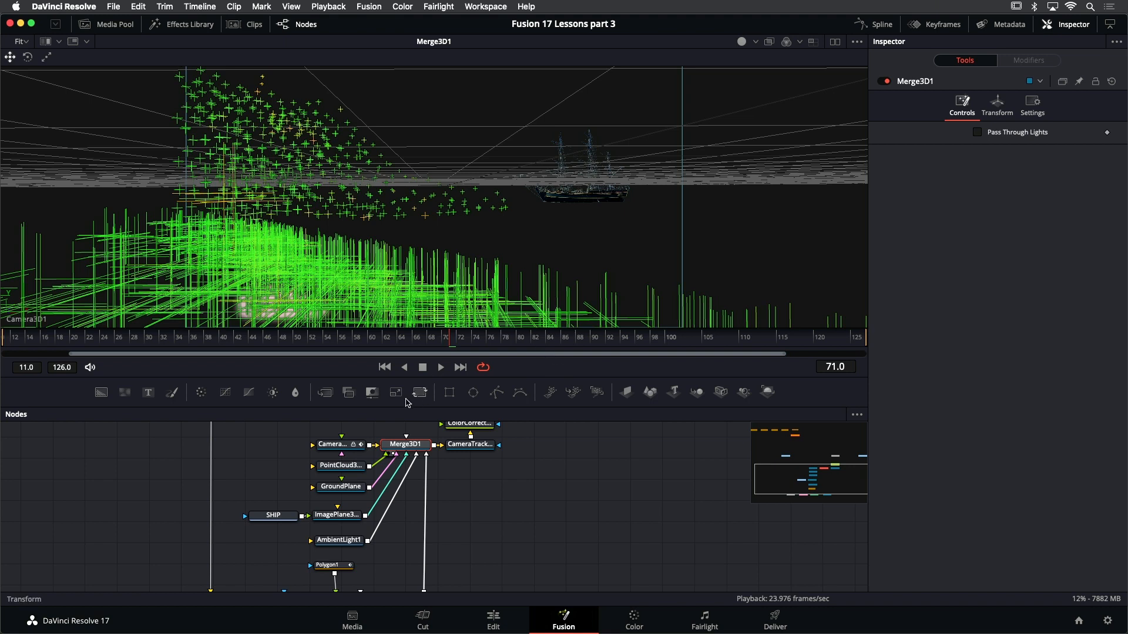
Connect the PLATE output to the image input of the Camera3D1 node
{"action": "left_click_drag", "start_coordinate": [327, 451], "coordinate": [350, 535]}
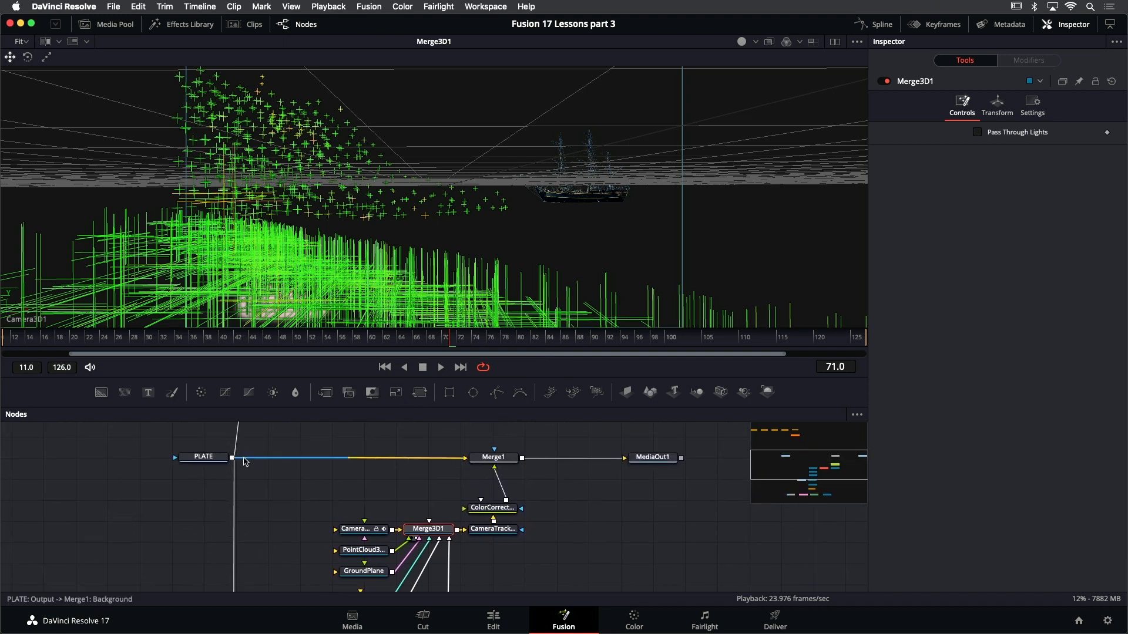
{"action": "left_click_drag", "start_coordinate": [232, 459], "coordinate": [359, 532]}
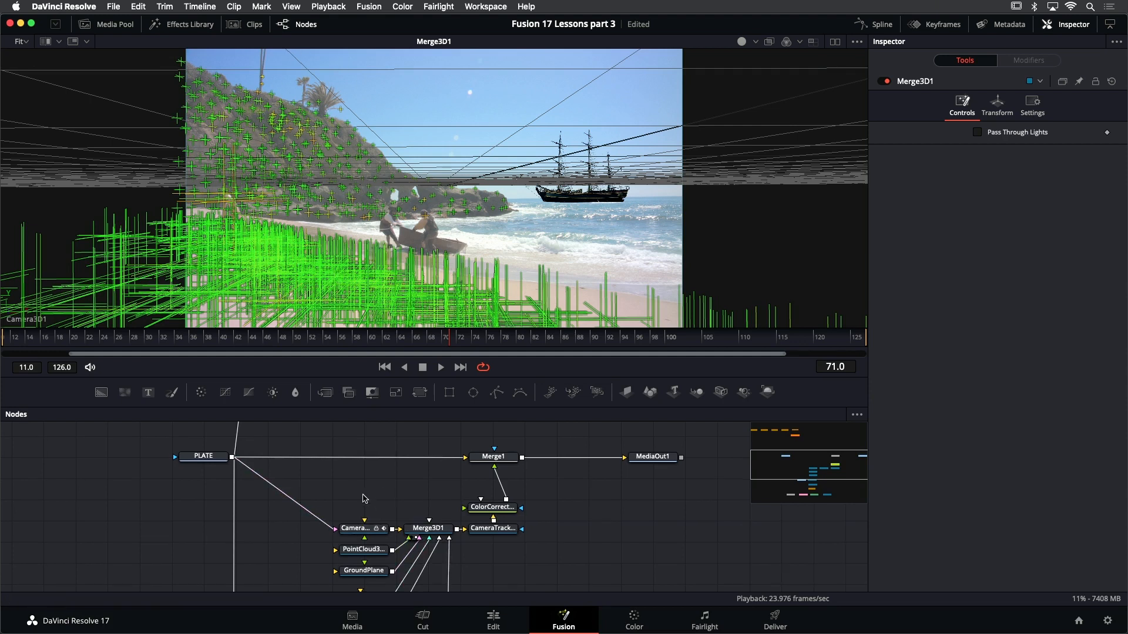
Reduce the cross size of the PointCloud3D1 points to 0.005
{"action": "scroll", "coordinate": [364, 496], "scroll_direction": "down", "scroll_amount": 3}
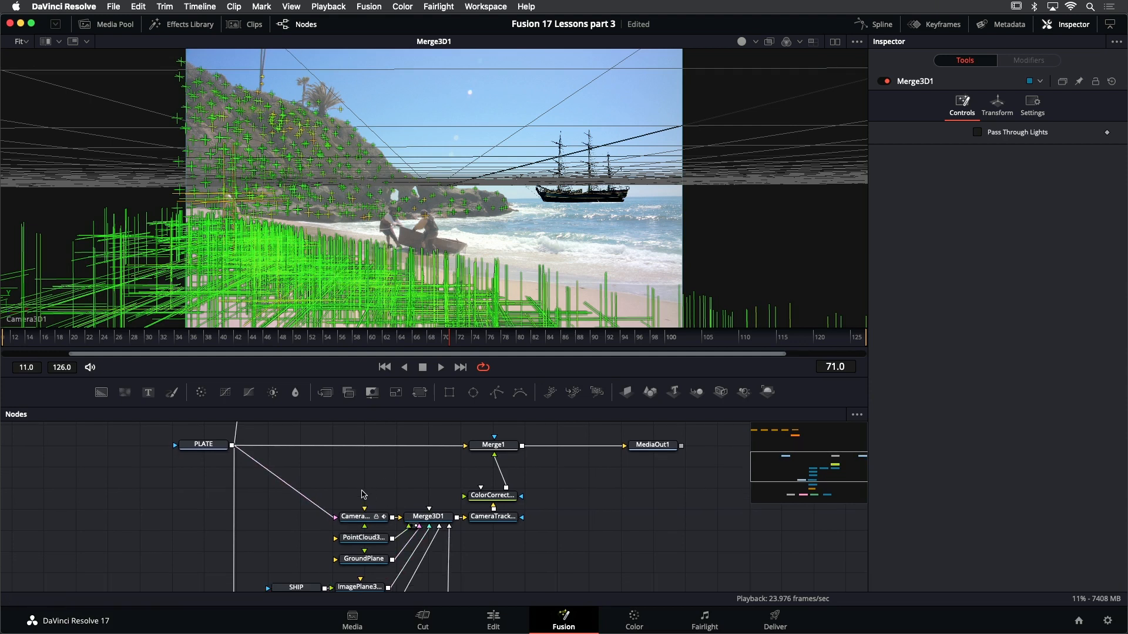
{"action": "left_click", "coordinate": [372, 535]}
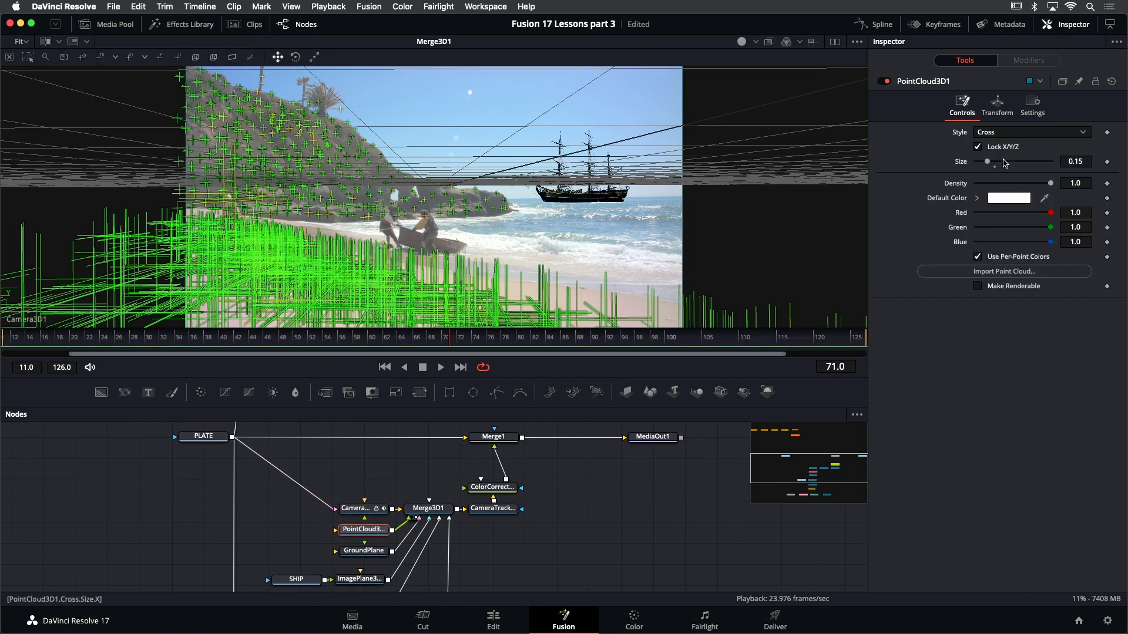
{"action": "left_click_drag", "start_coordinate": [987, 163], "coordinate": [978, 164]}
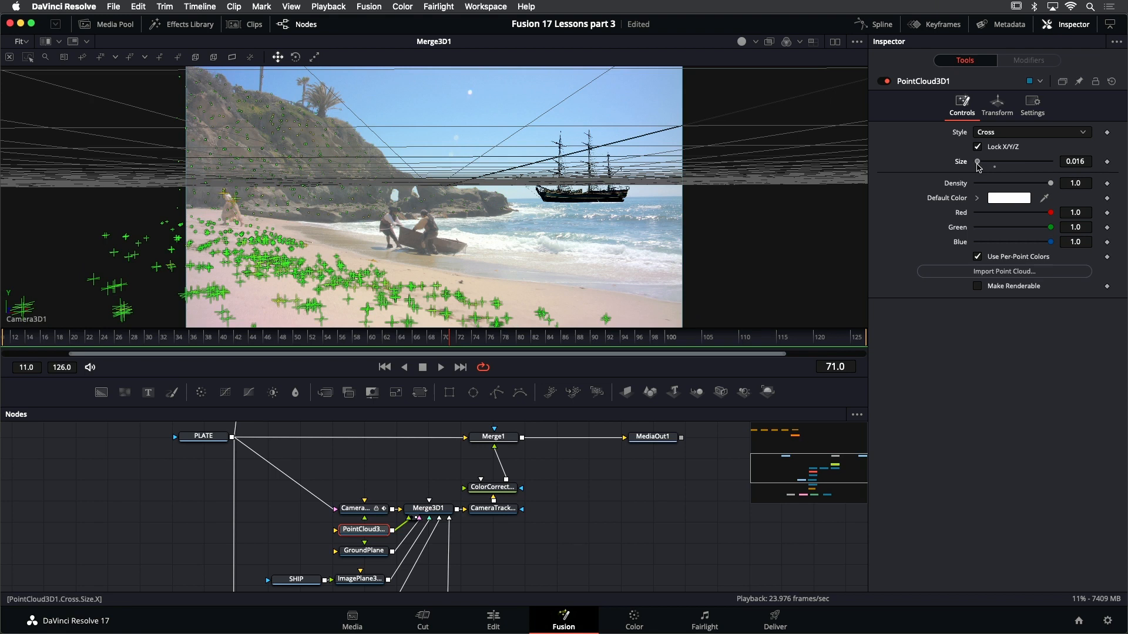
{"action": "left_click", "coordinate": [1086, 161]}
{"action": "type", "text": "0.005"}
{"action": "key", "text": "Return"}
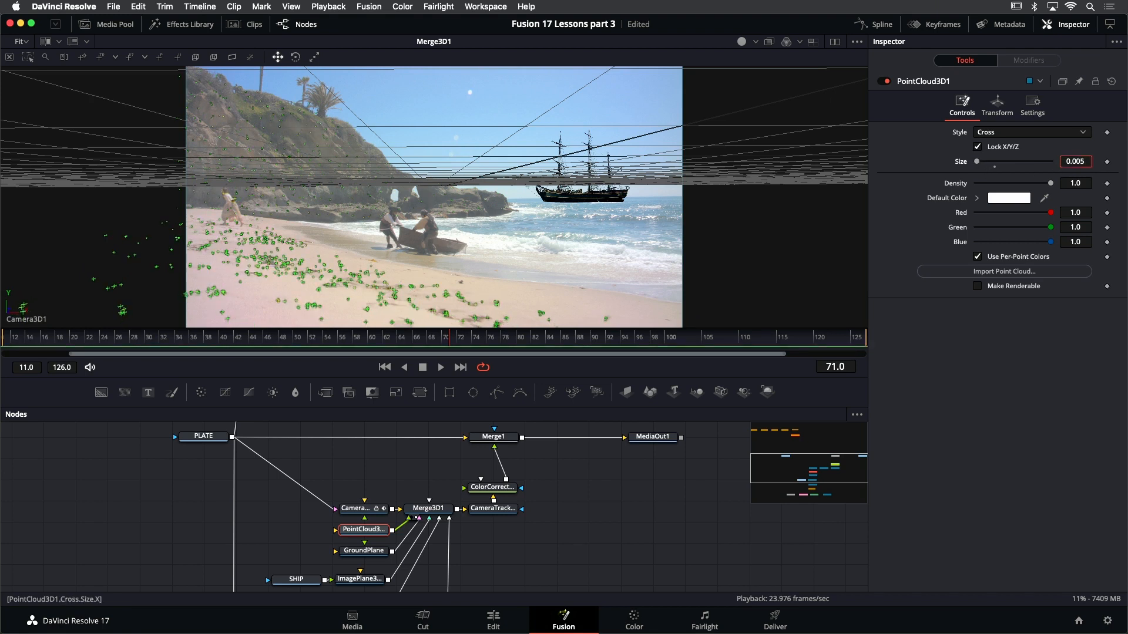
Disconnect the CAM_fr71 projection camera from Merge3D1, leaving the other inputs connected
{"action": "scroll", "coordinate": [573, 514], "scroll_direction": "down", "scroll_amount": 4}
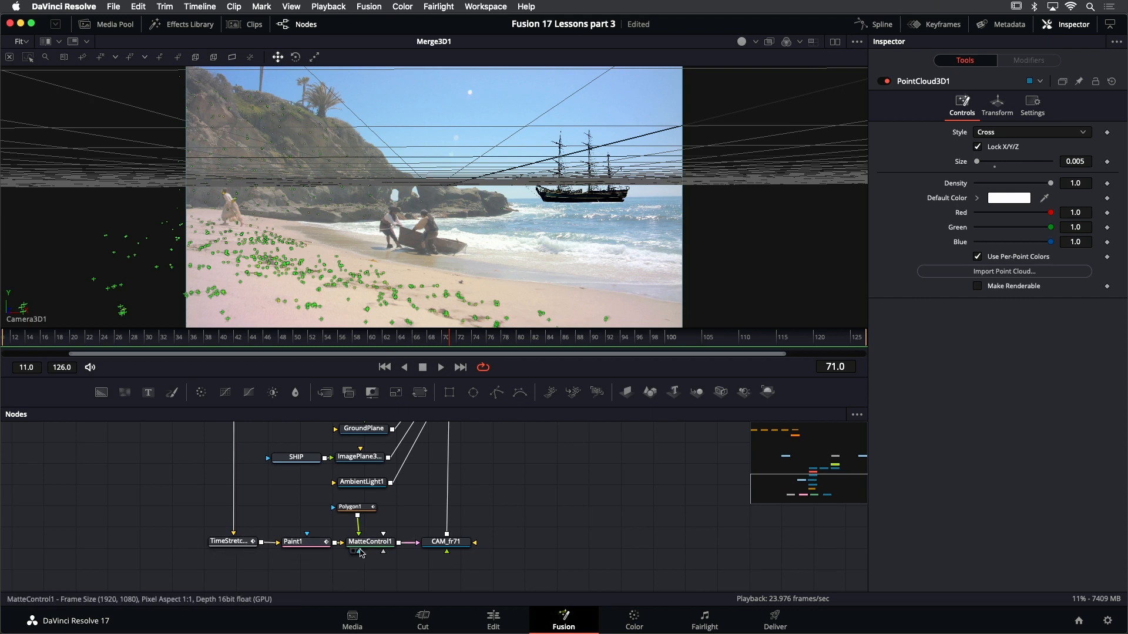
{"action": "scroll", "coordinate": [449, 556], "scroll_direction": "up", "scroll_amount": 1}
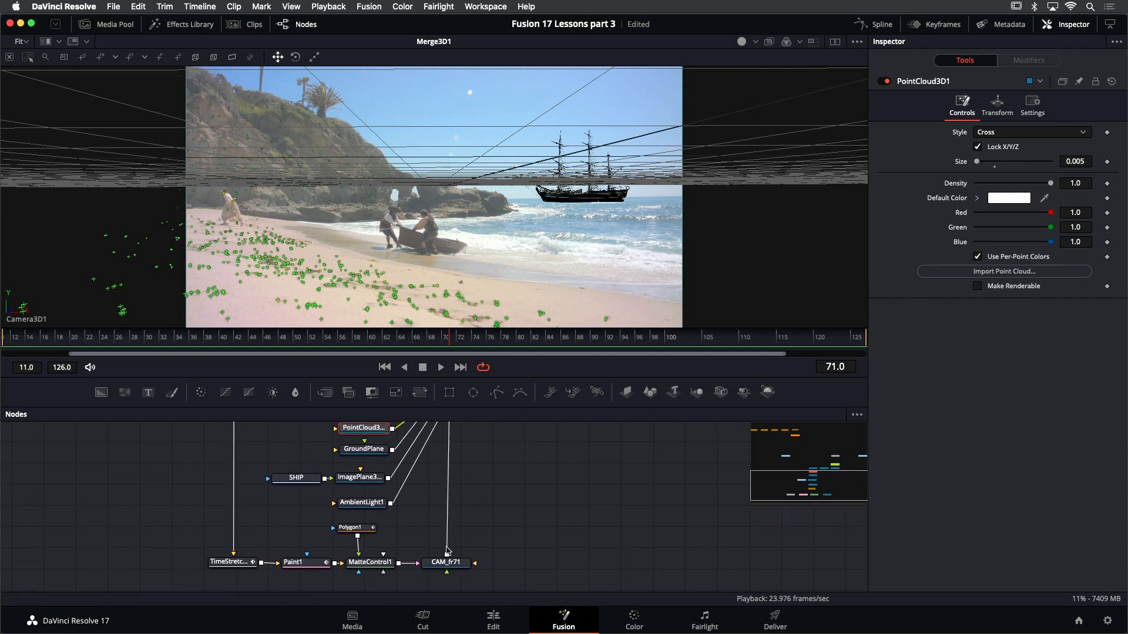
{"action": "scroll", "coordinate": [453, 513], "scroll_direction": "up", "scroll_amount": 1}
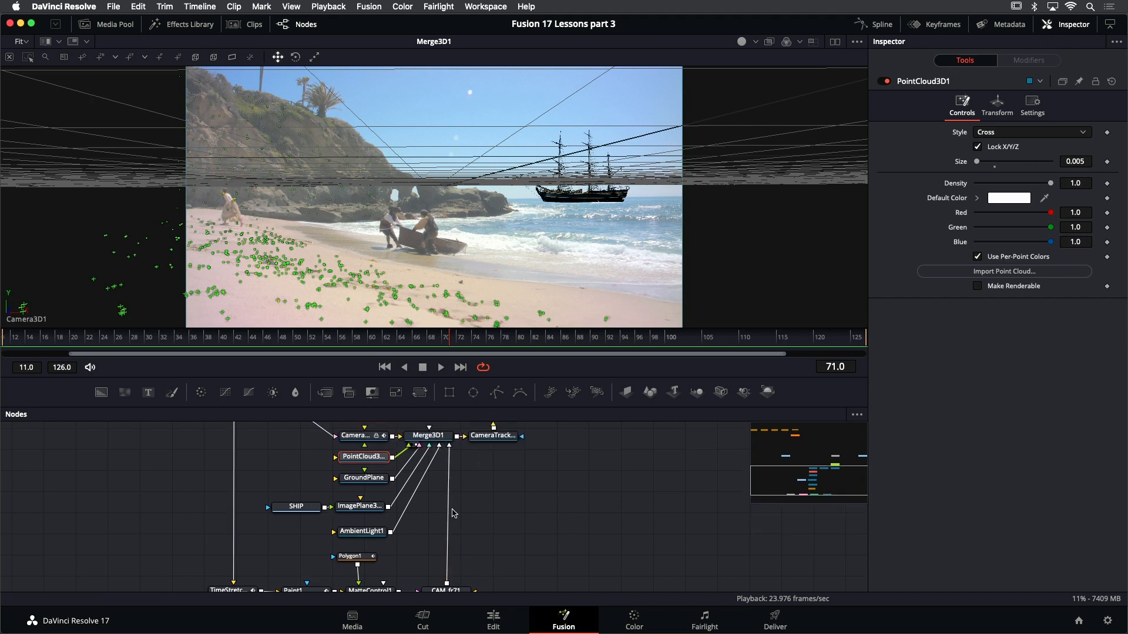
{"action": "scroll", "coordinate": [454, 513], "scroll_direction": "up", "scroll_amount": 1}
{"action": "left_click_drag", "start_coordinate": [446, 468], "coordinate": [453, 512]}
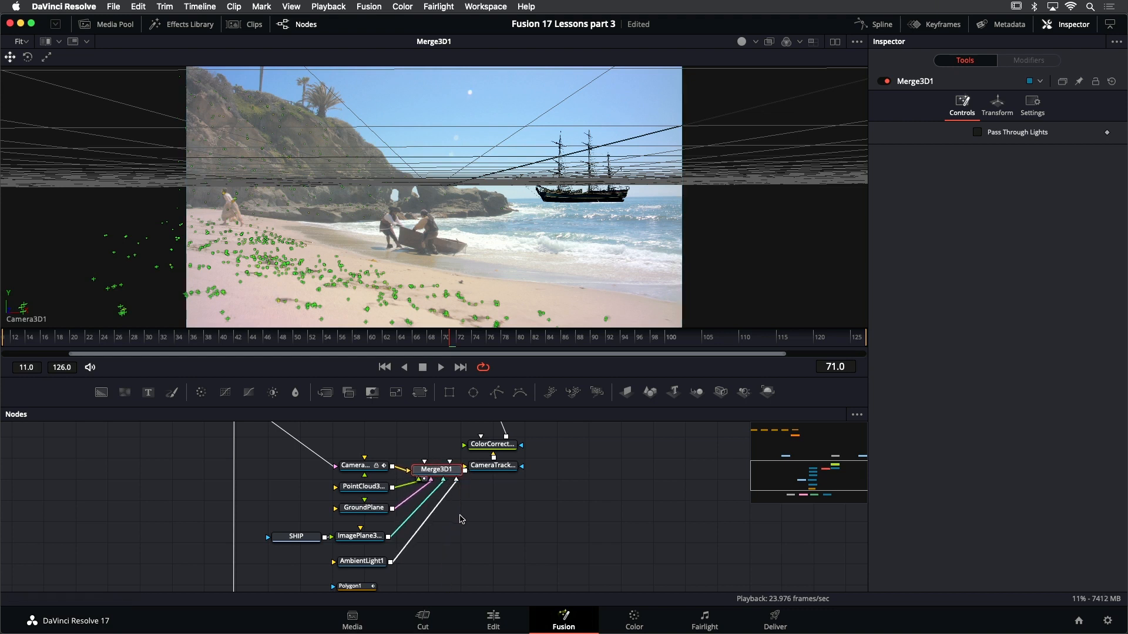
{"action": "left_click", "coordinate": [490, 520]}
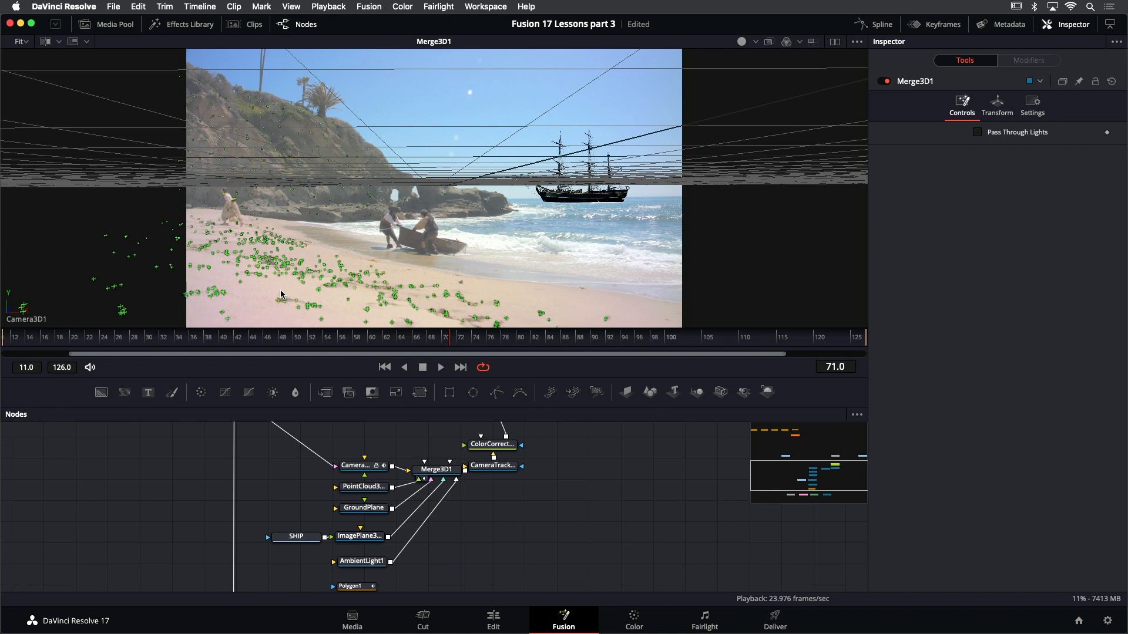
Select the cluster of tracking points on the foreground sand and create an image plane from them
{"action": "left_click_drag", "start_coordinate": [281, 295], "coordinate": [324, 314]}
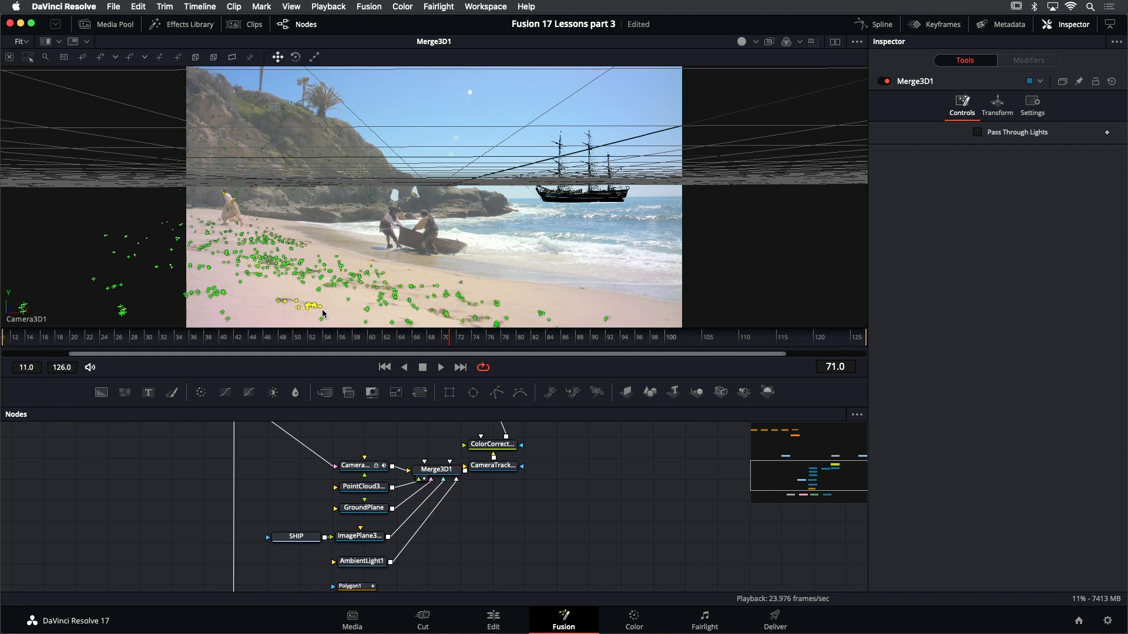
{"action": "mouse_move", "coordinate": [310, 300]}
{"action": "right_click", "coordinate": [311, 308]}
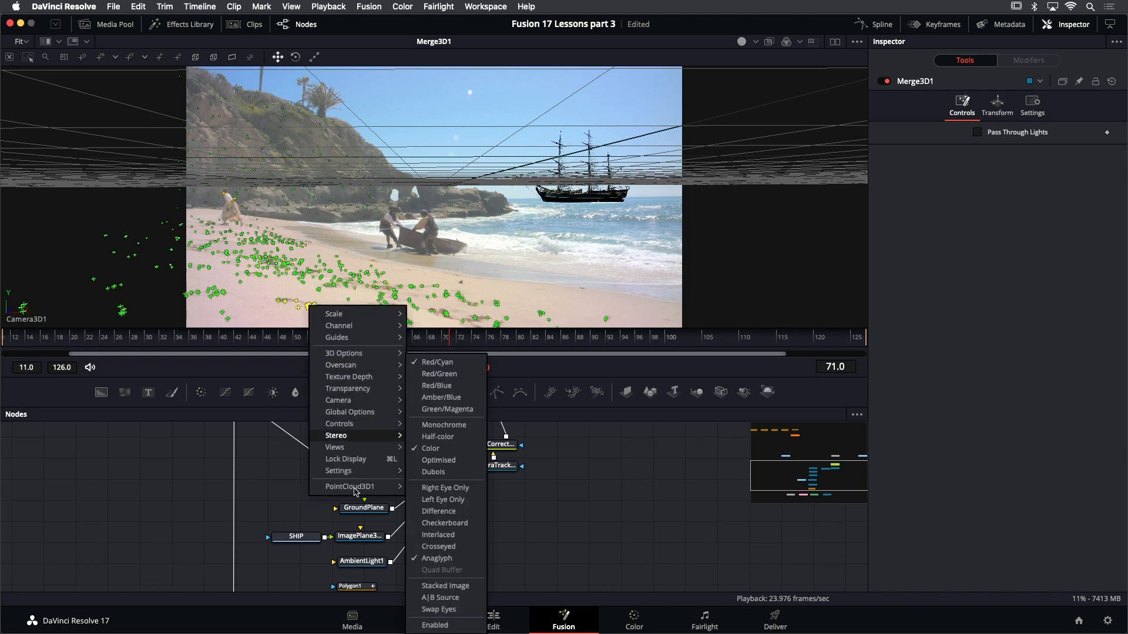
{"action": "mouse_move", "coordinate": [358, 492]}
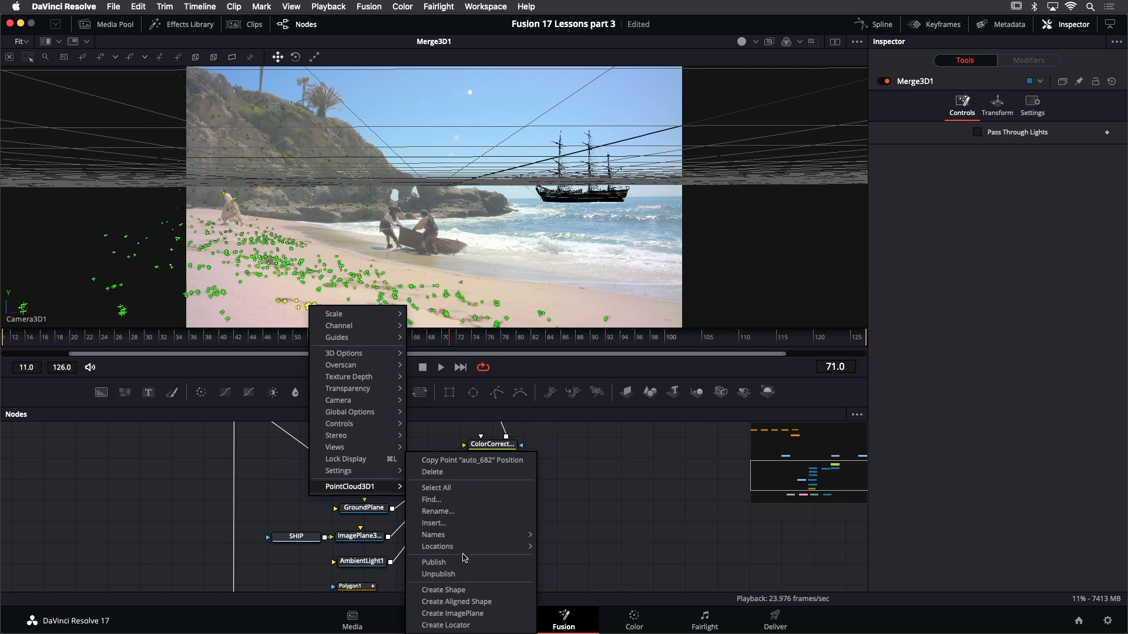
{"action": "left_click", "coordinate": [508, 613]}
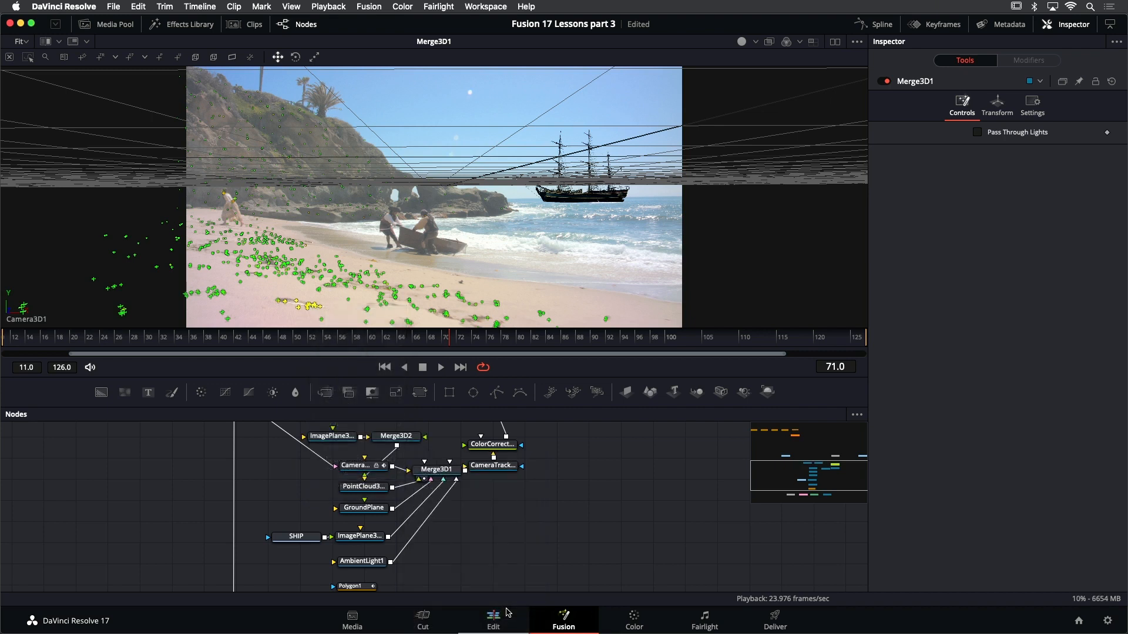
Switch the 3D viewer from the tracked camera to the Perspective view
{"action": "right_click", "coordinate": [305, 294]}
{"action": "mouse_move", "coordinate": [352, 387]}
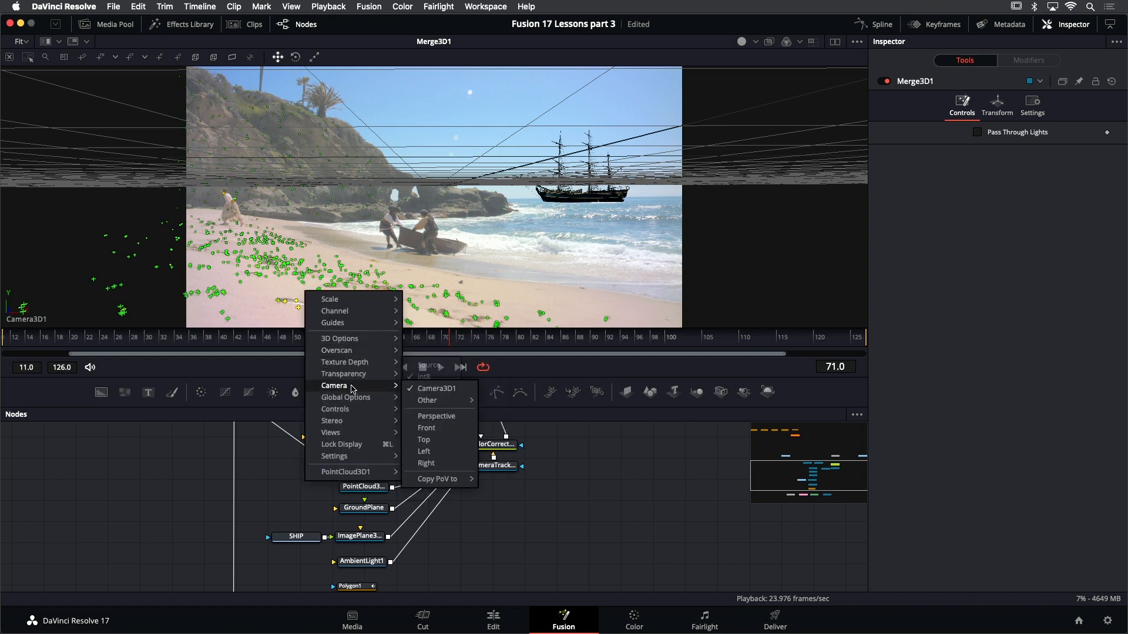
{"action": "left_click", "coordinate": [457, 417]}
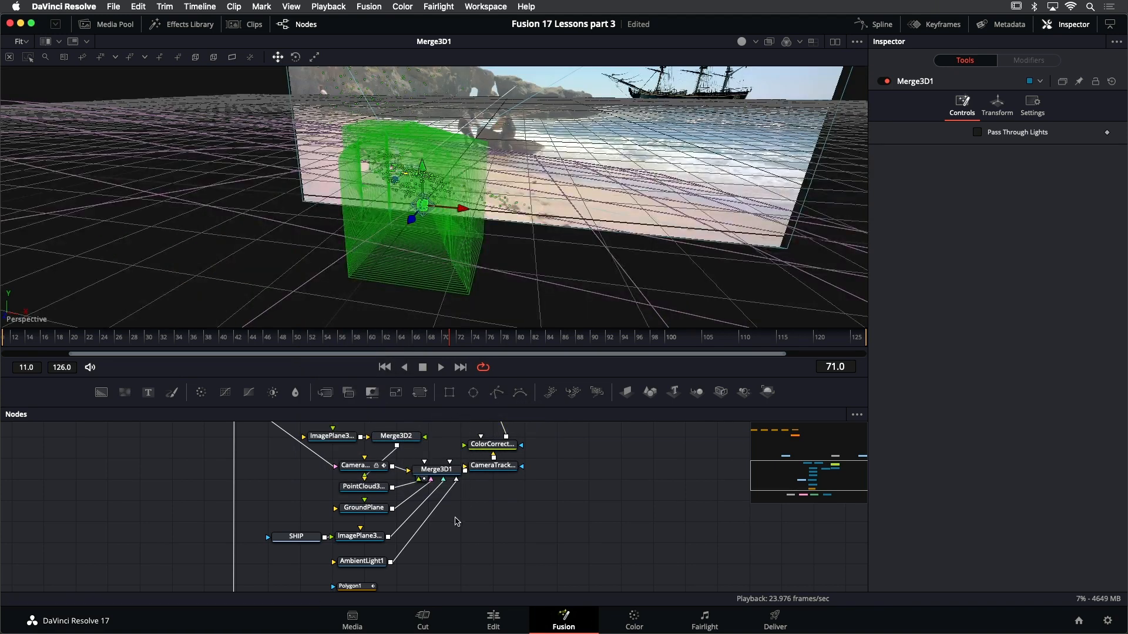
Detach ImagePlane3D2 from Merge3D2, delete Merge3D2, and connect the image plane directly to Merge3D1 above the camera node
{"action": "scroll", "coordinate": [456, 521], "scroll_direction": "down", "scroll_amount": 1}
{"action": "scroll", "coordinate": [455, 519], "scroll_direction": "up", "scroll_amount": 1}
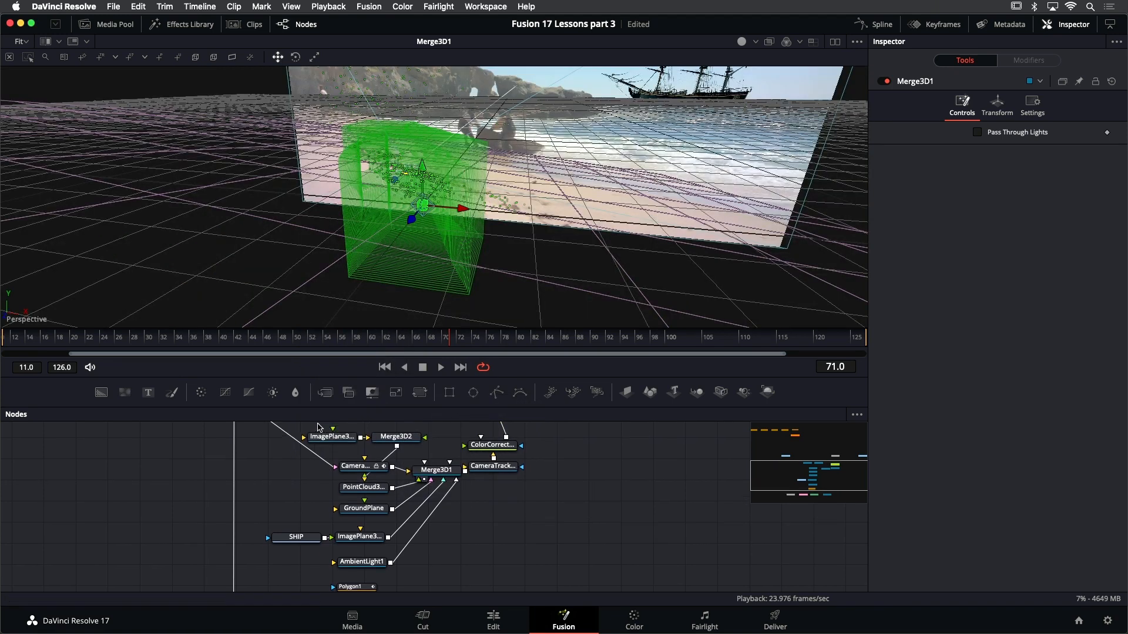
{"action": "left_click_drag", "start_coordinate": [318, 427], "coordinate": [405, 448]}
{"action": "scroll", "coordinate": [401, 477], "scroll_direction": "up", "scroll_amount": 6}
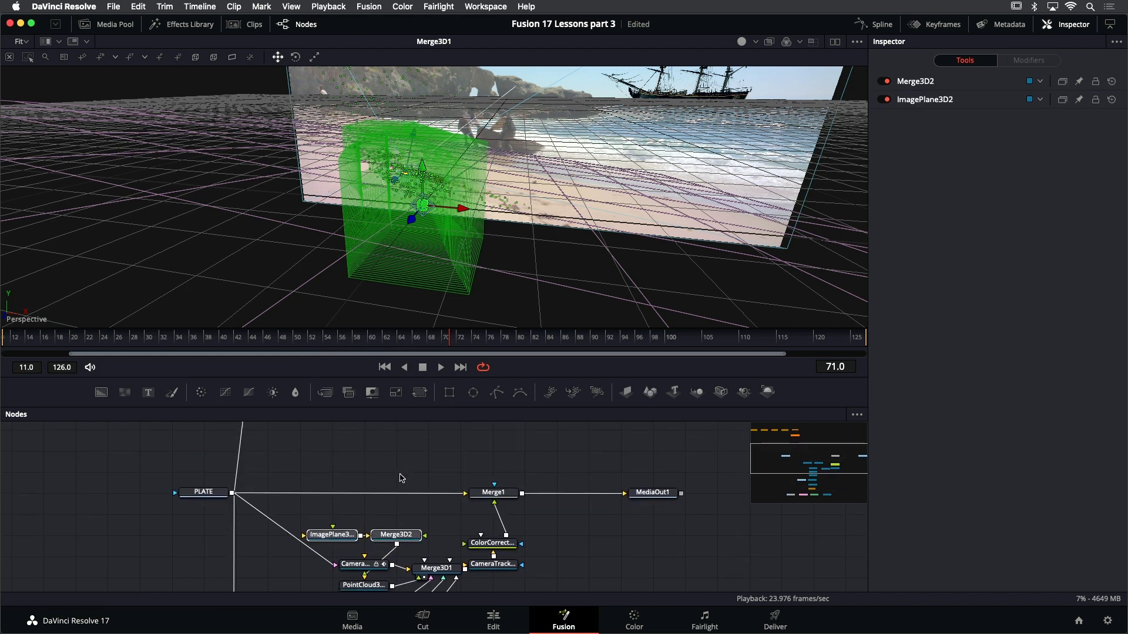
{"action": "scroll", "coordinate": [401, 478], "scroll_direction": "down", "scroll_amount": 2}
{"action": "left_click_drag", "start_coordinate": [397, 509], "coordinate": [243, 546]}
{"action": "left_click", "coordinate": [264, 576]}
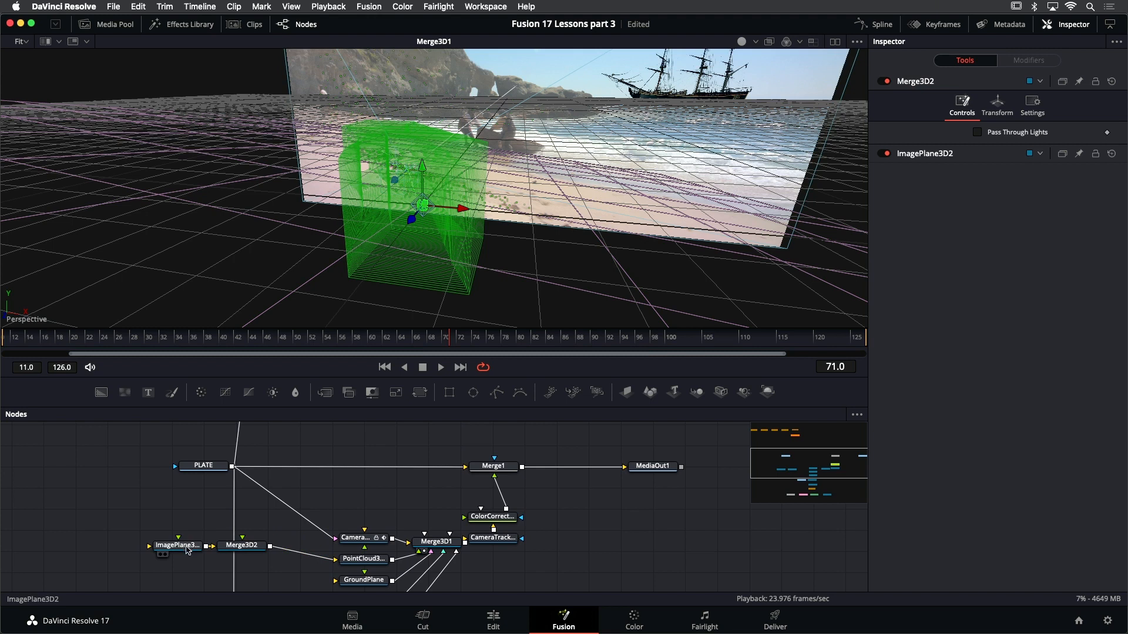
{"action": "left_click_drag", "start_coordinate": [180, 549], "coordinate": [353, 500]}
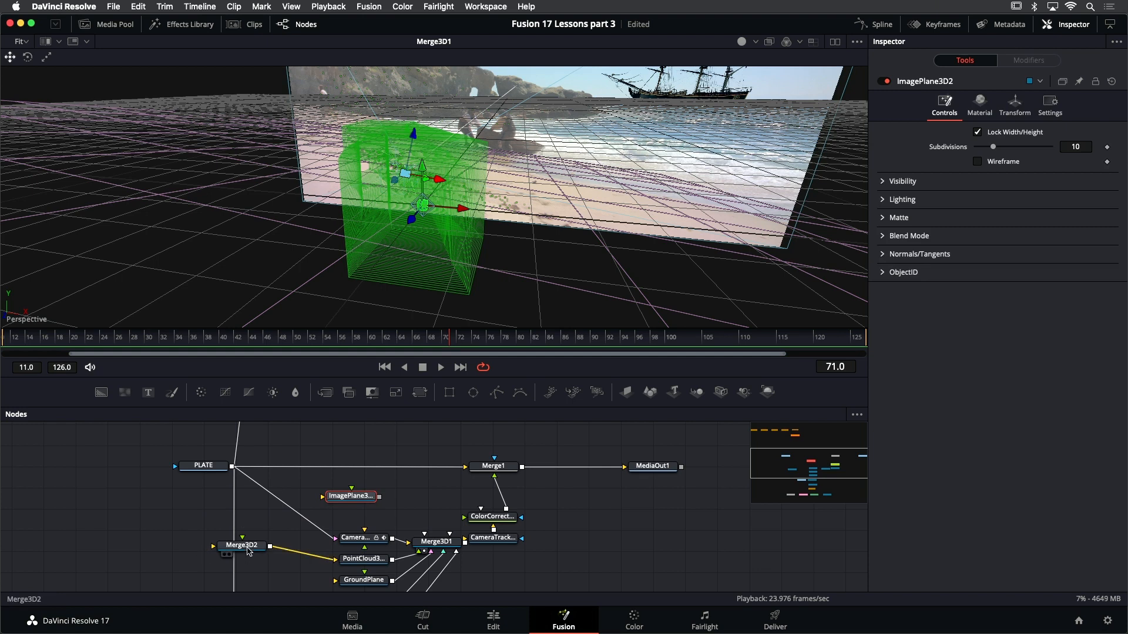
{"action": "left_click", "coordinate": [244, 548]}
{"action": "key", "text": "Delete"}
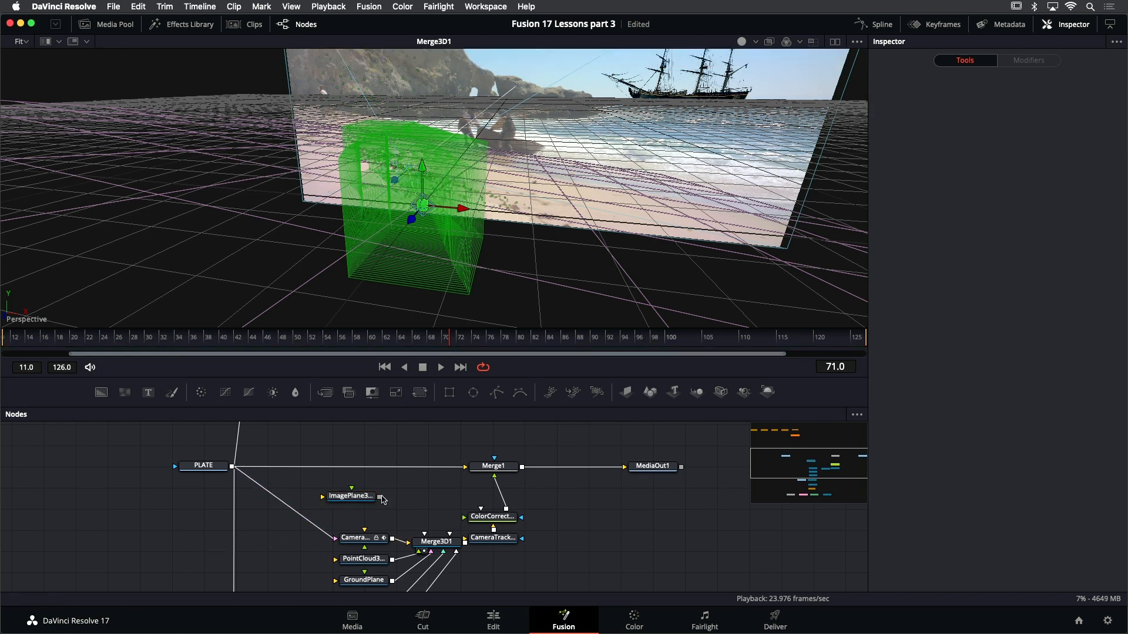
{"action": "left_click_drag", "start_coordinate": [378, 496], "coordinate": [435, 544]}
{"action": "left_click_drag", "start_coordinate": [357, 500], "coordinate": [362, 506]}
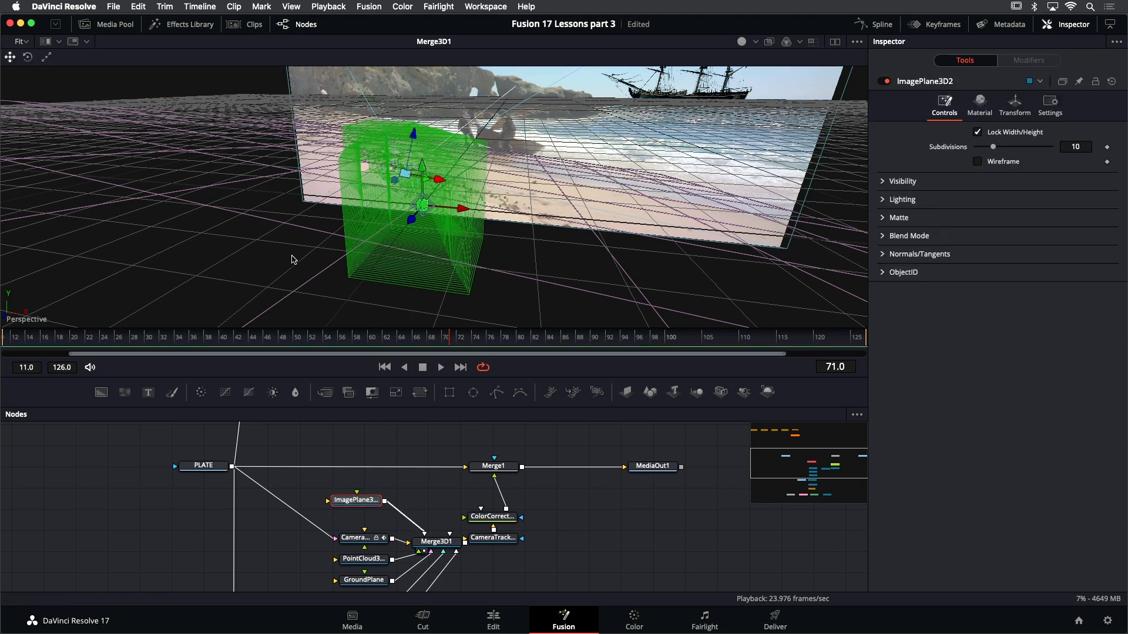
Examine from several angles in the Perspective view how the new image plane lies against the tracked sand points
{"action": "left_click_drag", "start_coordinate": [292, 256], "coordinate": [296, 258]}
{"action": "key", "text": "f"}
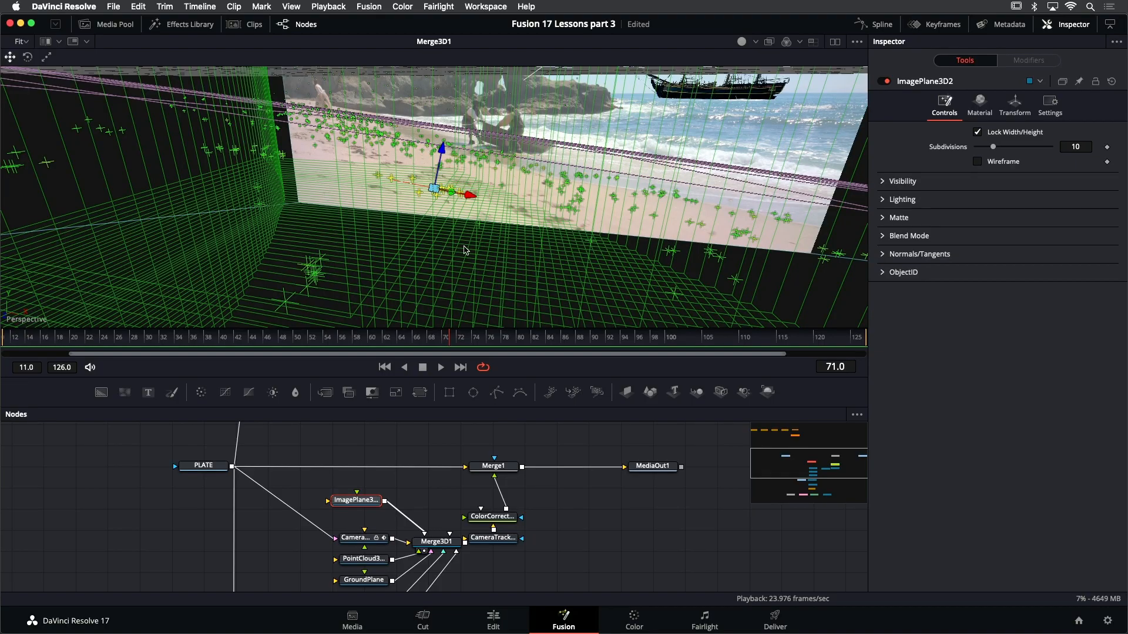
{"action": "left_click_drag", "start_coordinate": [481, 247], "coordinate": [381, 220]}
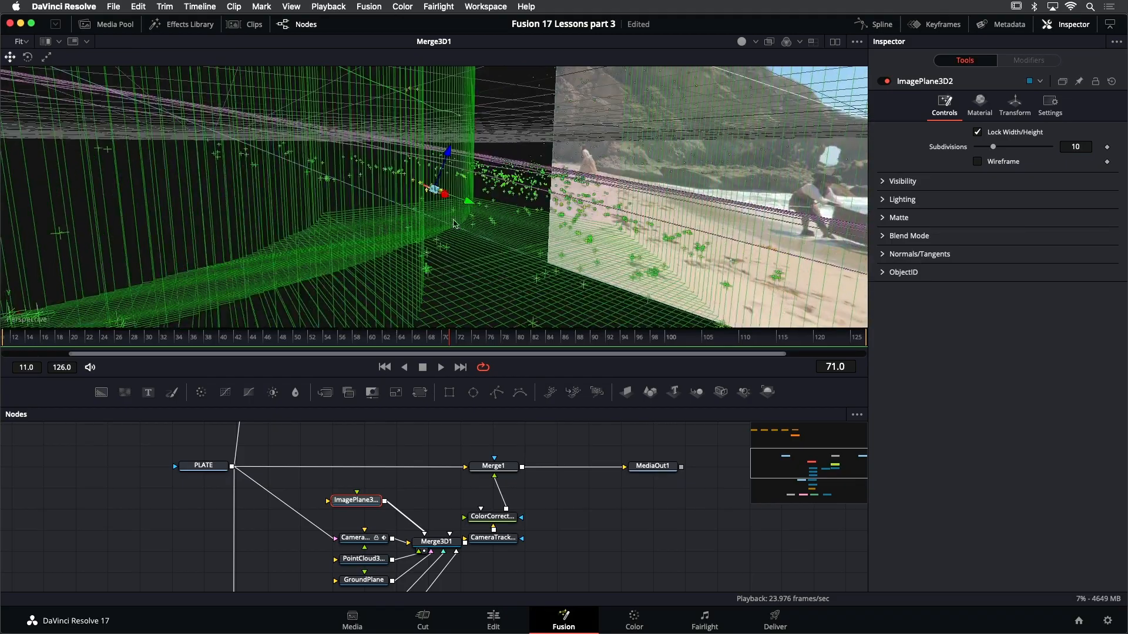
{"action": "left_click_drag", "start_coordinate": [483, 225], "coordinate": [428, 221]}
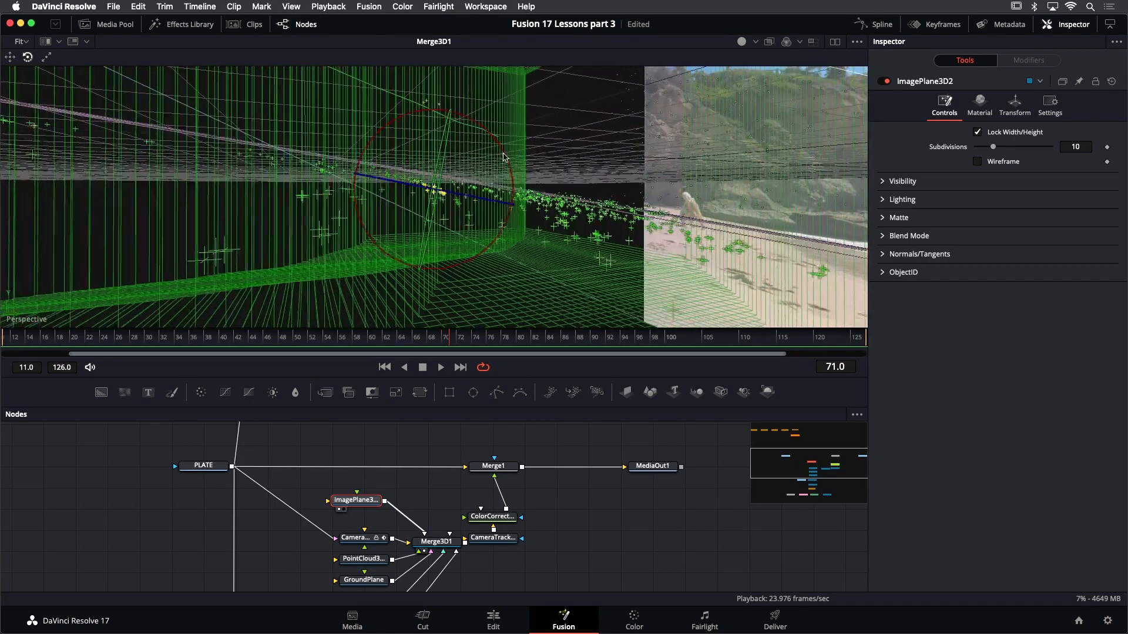
{"action": "left_click_drag", "start_coordinate": [503, 158], "coordinate": [490, 184]}
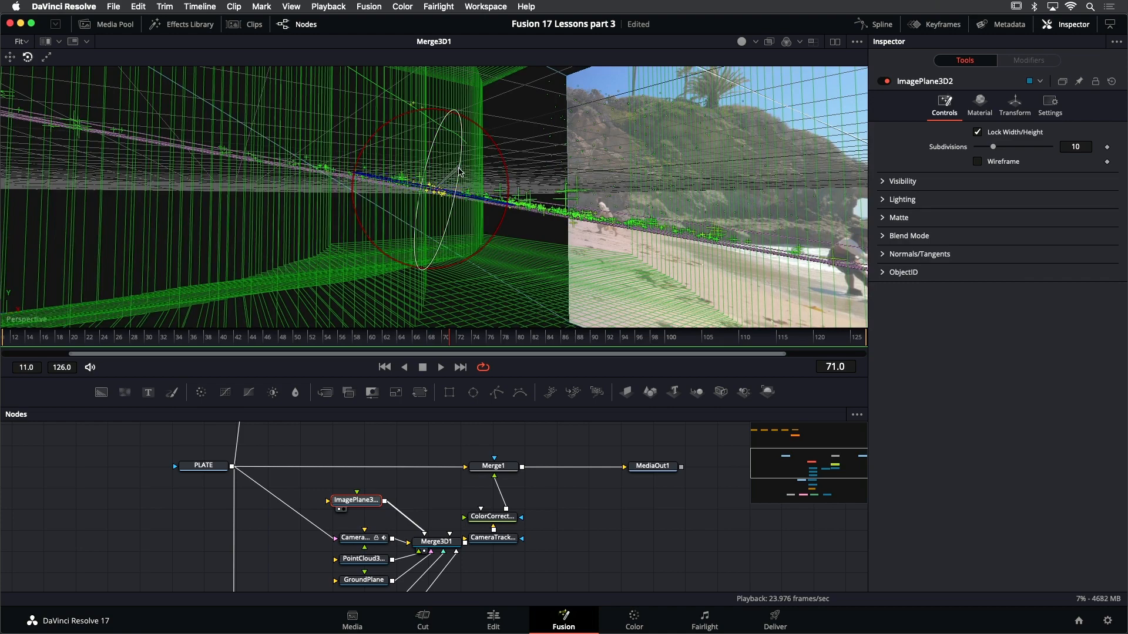
{"action": "left_click_drag", "start_coordinate": [583, 198], "coordinate": [514, 176]}
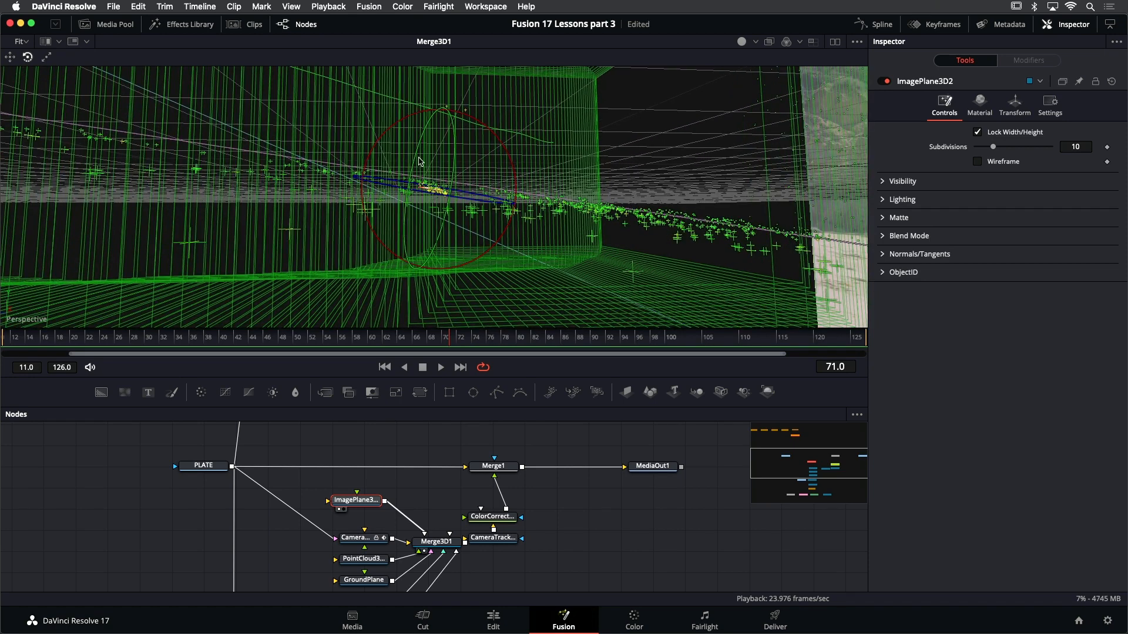
{"action": "left_click_drag", "start_coordinate": [419, 158], "coordinate": [436, 218]}
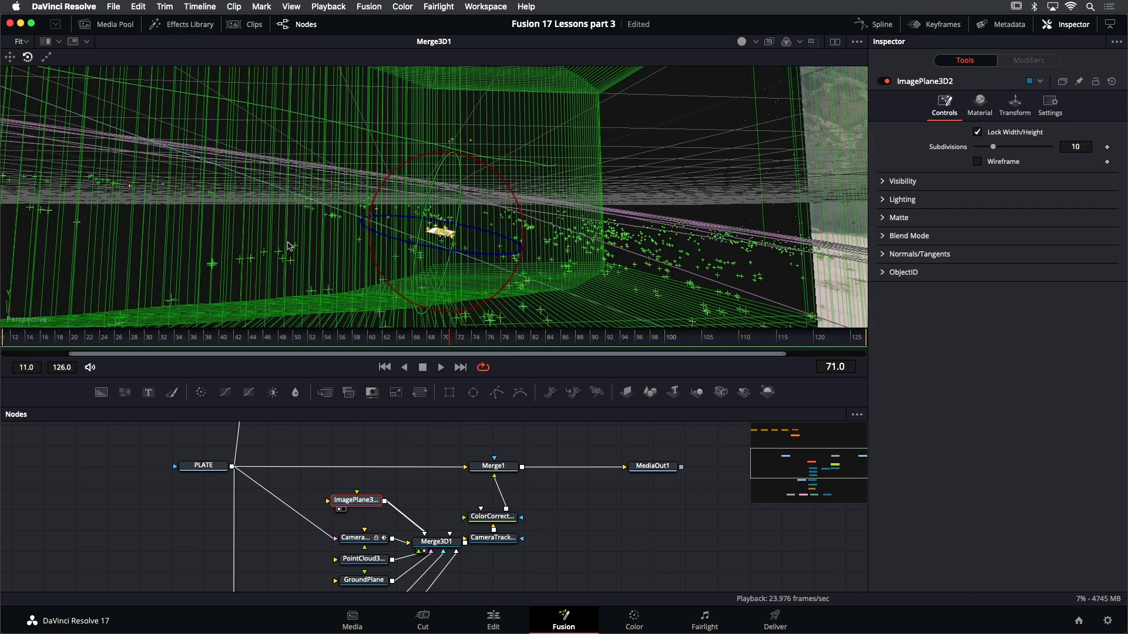
Switch the 3D viewer from the Perspective view to the tracked camera, Camera3D1
{"action": "right_click", "coordinate": [269, 224]}
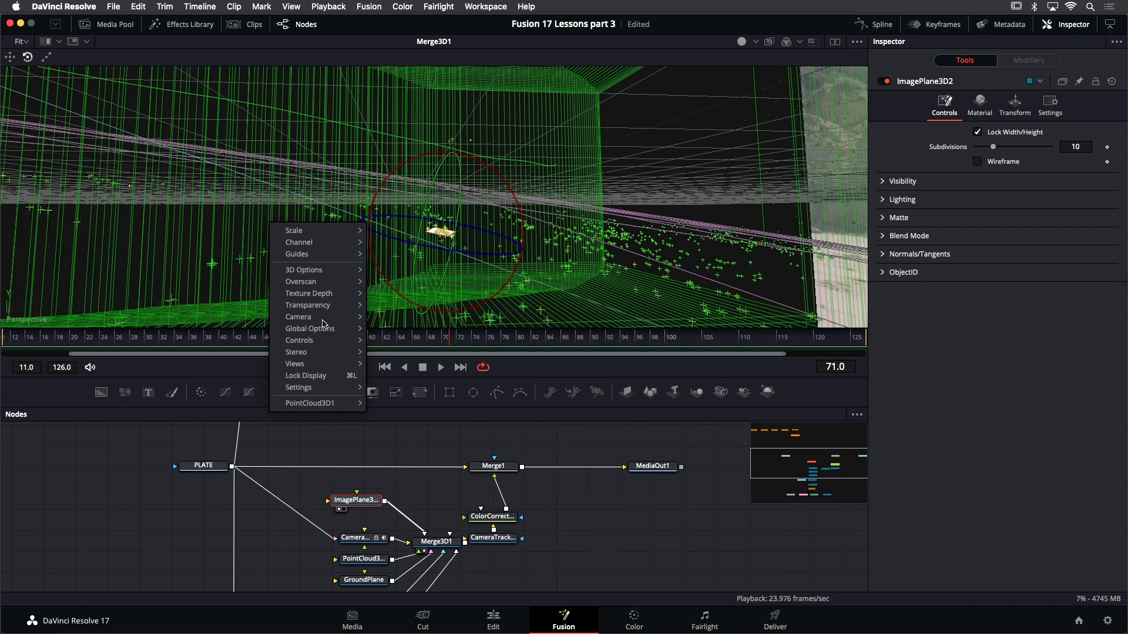
{"action": "mouse_move", "coordinate": [321, 321]}
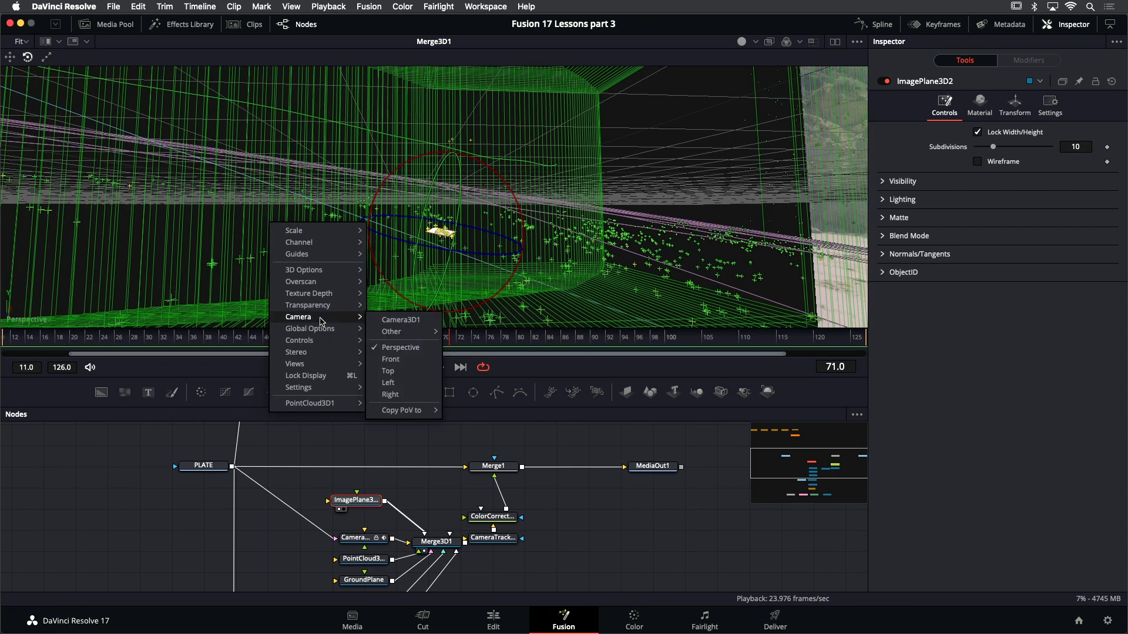
{"action": "left_click", "coordinate": [406, 321]}
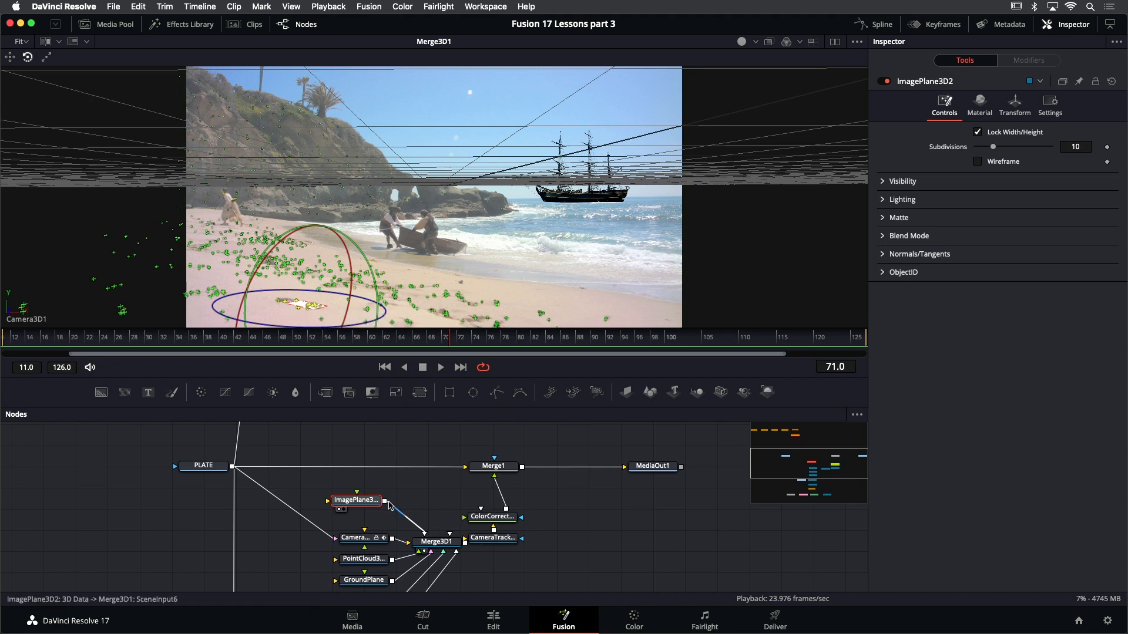
Lock ImagePlane3D2's X/Y/Z scale together and enlarge the plane over the foreground sand to a scale of about 0.591
{"action": "left_click", "coordinate": [1005, 104]}
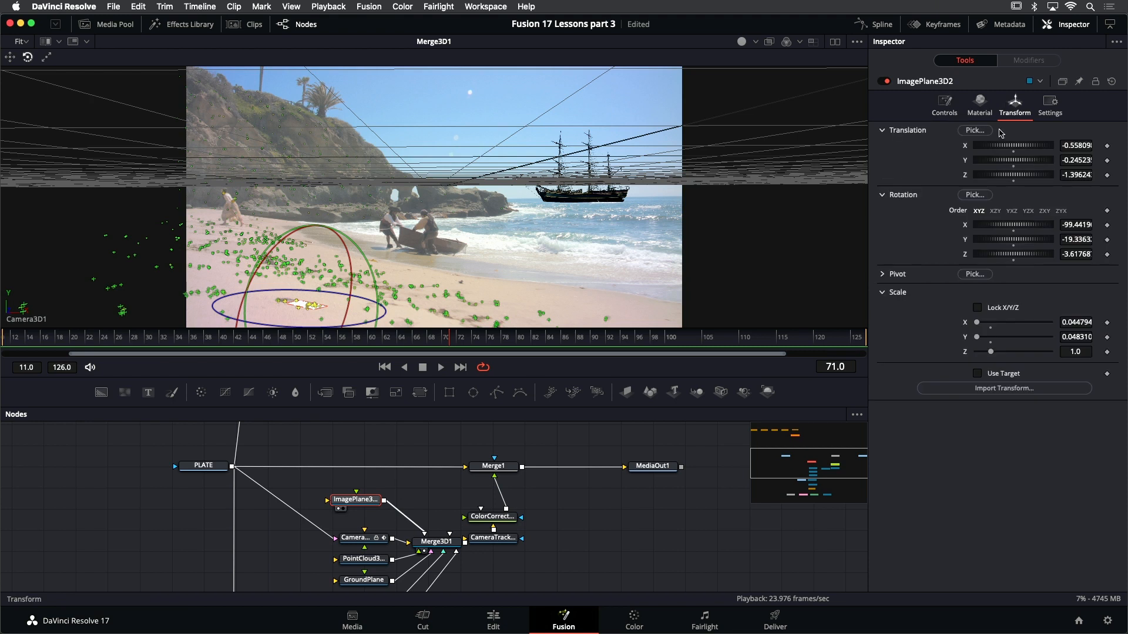
{"action": "left_click", "coordinate": [991, 310]}
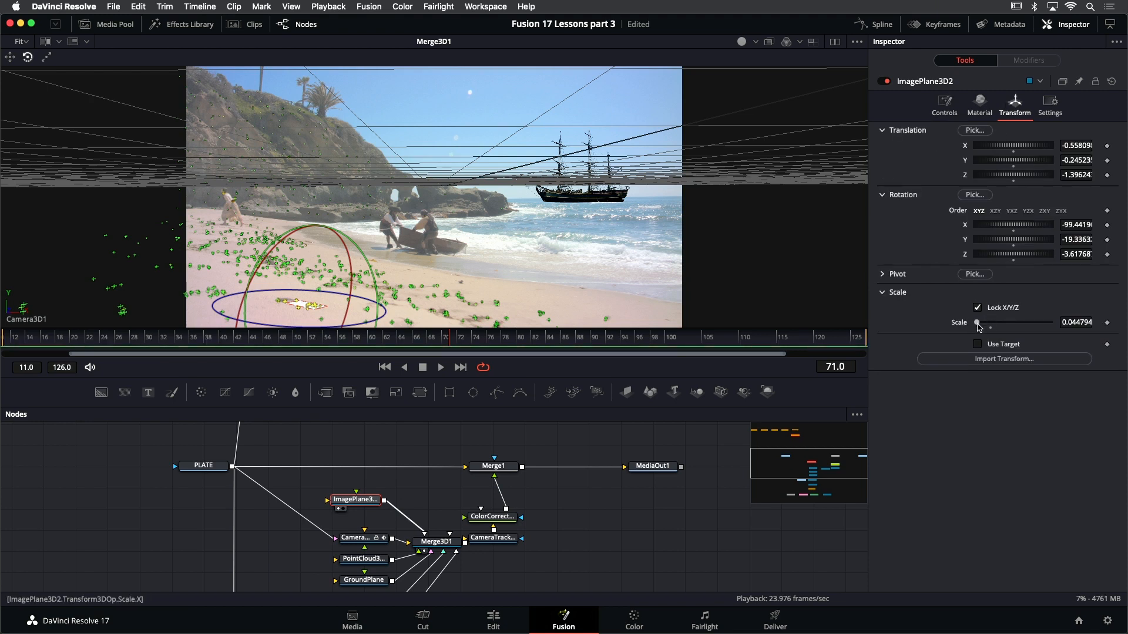
{"action": "left_click_drag", "start_coordinate": [978, 323], "coordinate": [986, 327]}
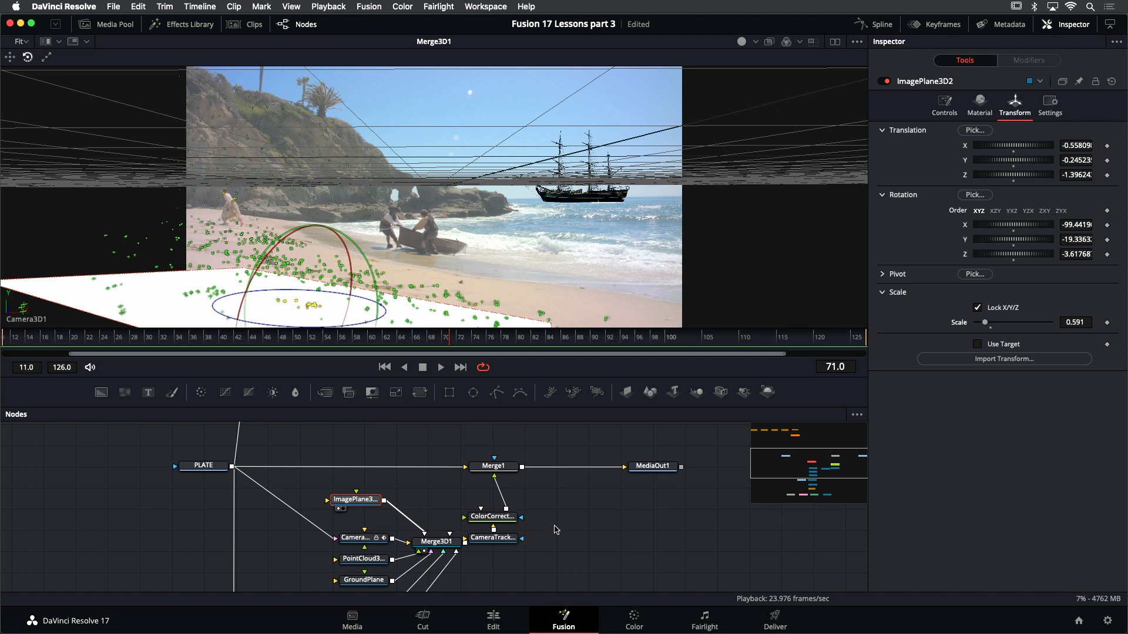
Add a 3D Catcher texture node beside ImagePlane3D2 and connect it to the plane's material input
{"action": "left_click_drag", "start_coordinate": [430, 512], "coordinate": [454, 500]}
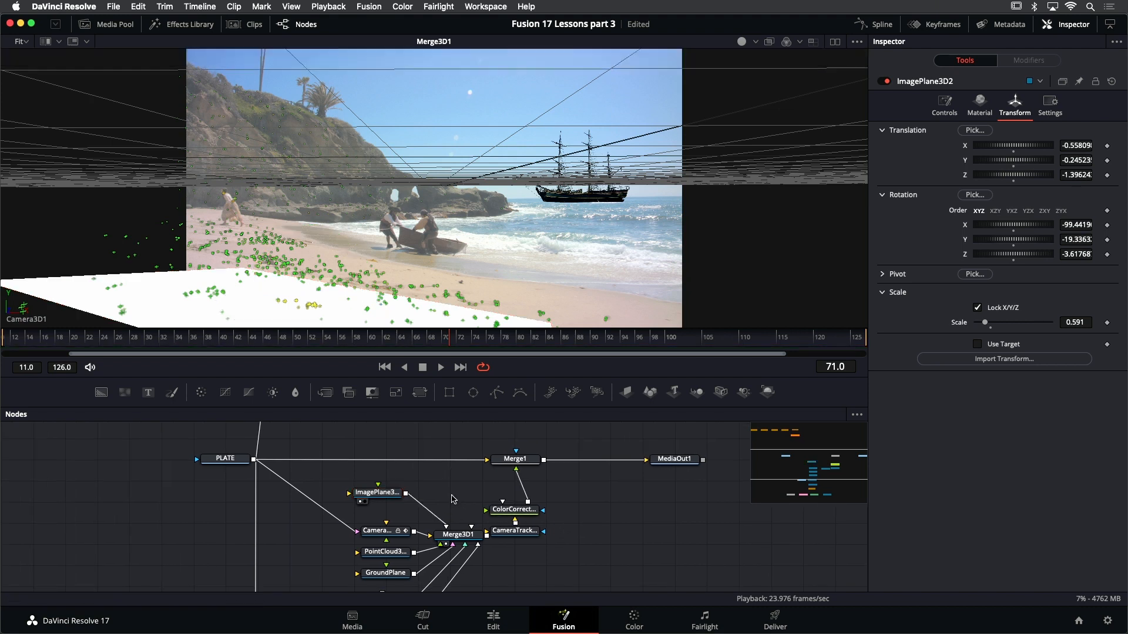
{"action": "left_click_drag", "start_coordinate": [385, 493], "coordinate": [402, 491]}
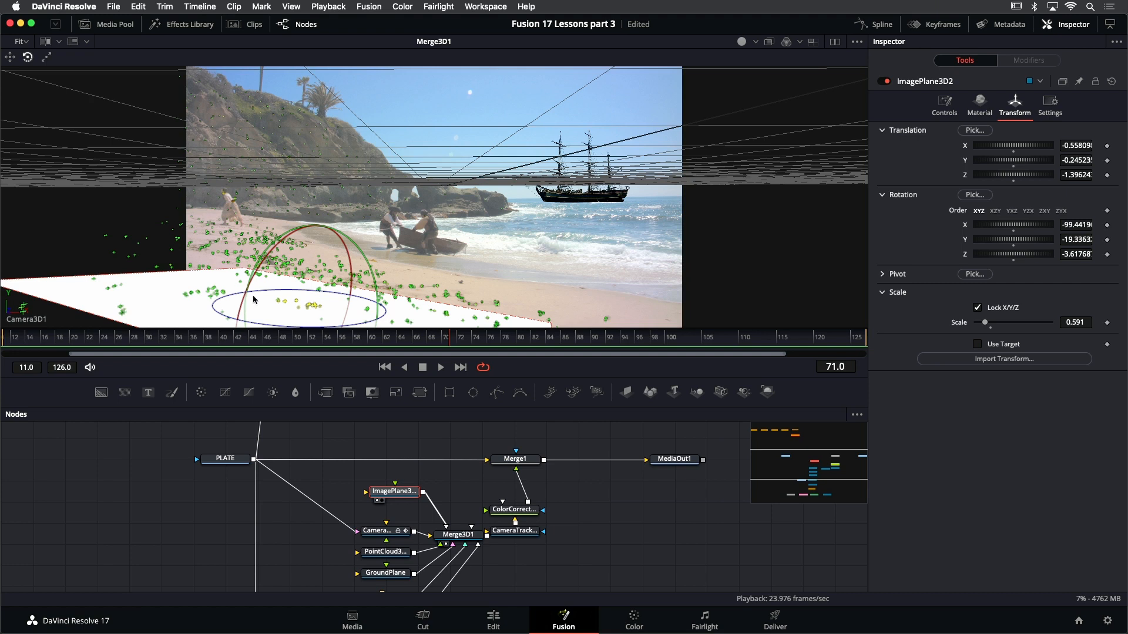
{"action": "left_click", "coordinate": [187, 28]}
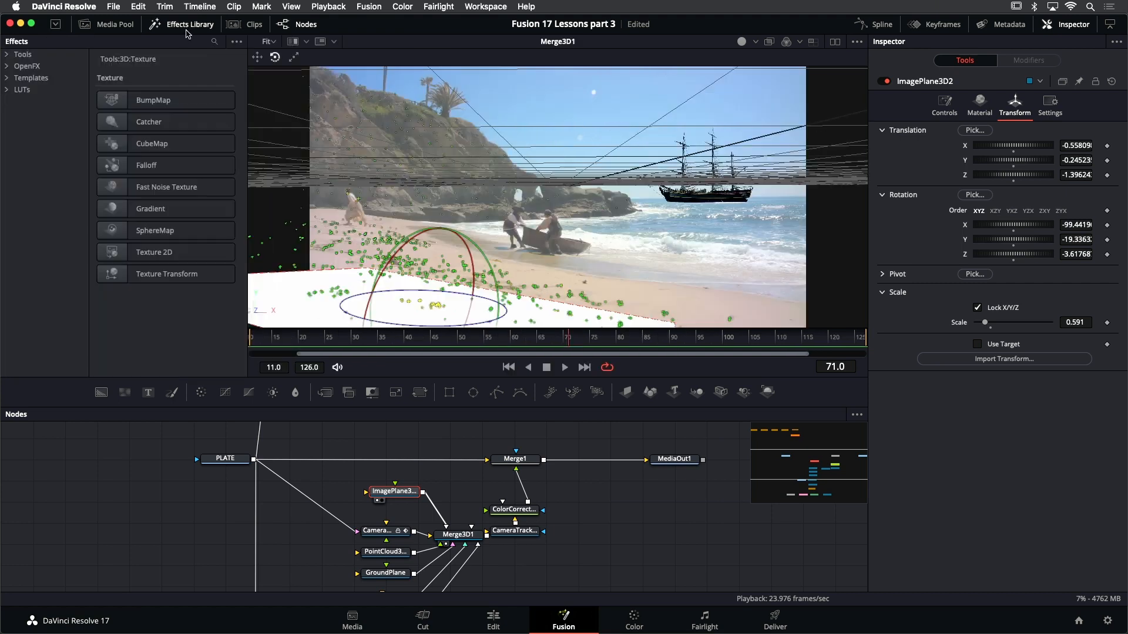
{"action": "left_click", "coordinate": [4, 56]}
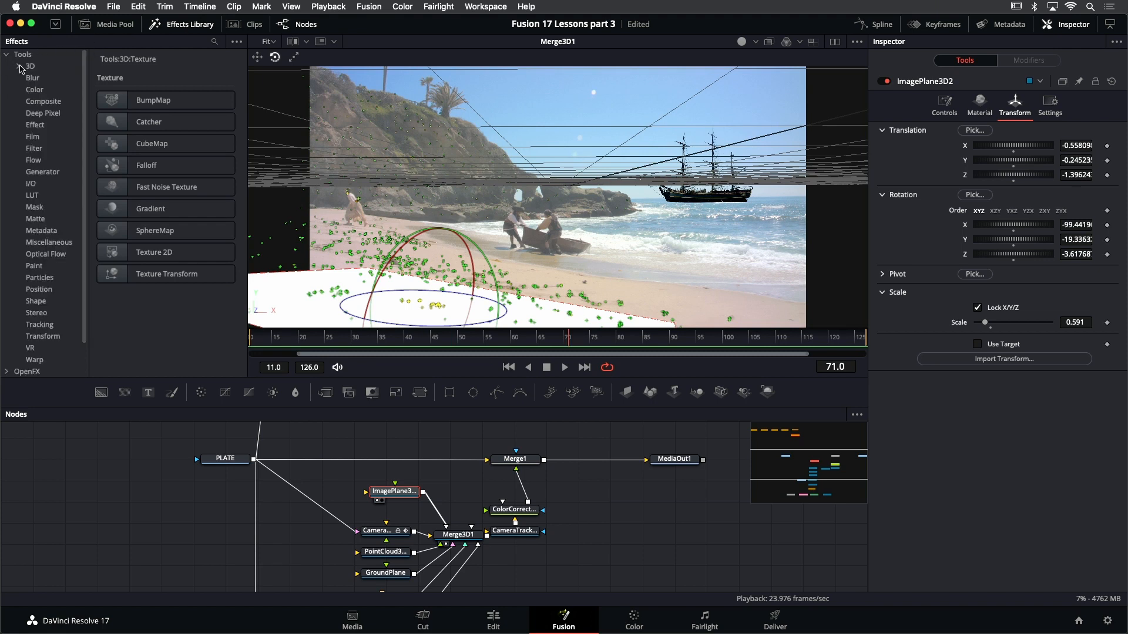
{"action": "left_click", "coordinate": [19, 66]}
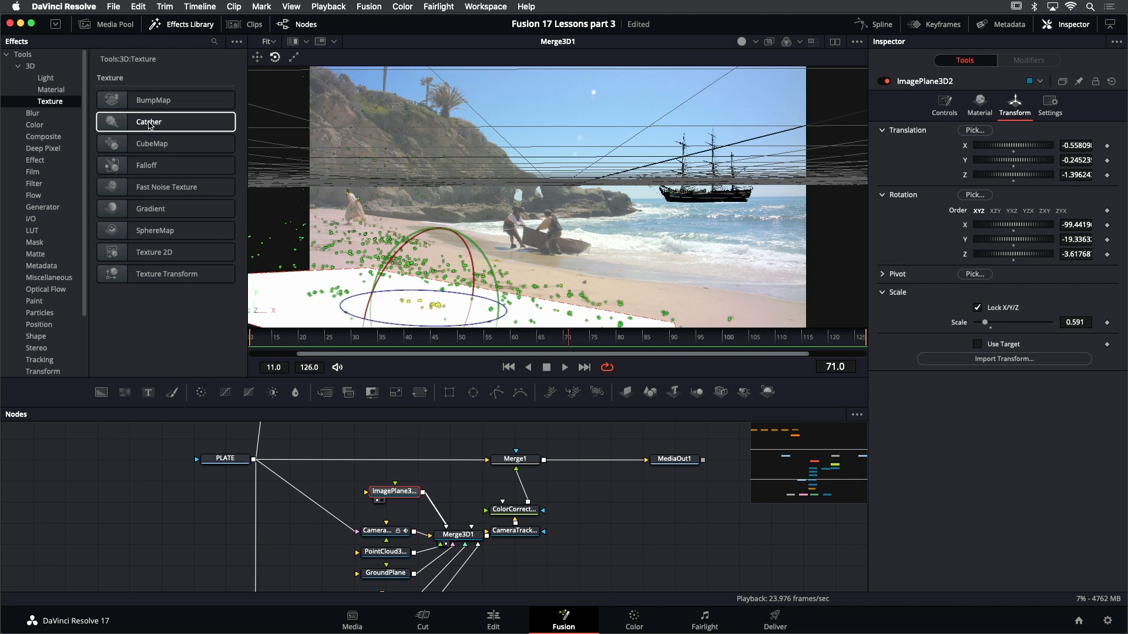
{"action": "left_click_drag", "start_coordinate": [150, 125], "coordinate": [389, 498]}
{"action": "left_click_drag", "start_coordinate": [320, 485], "coordinate": [323, 490]}
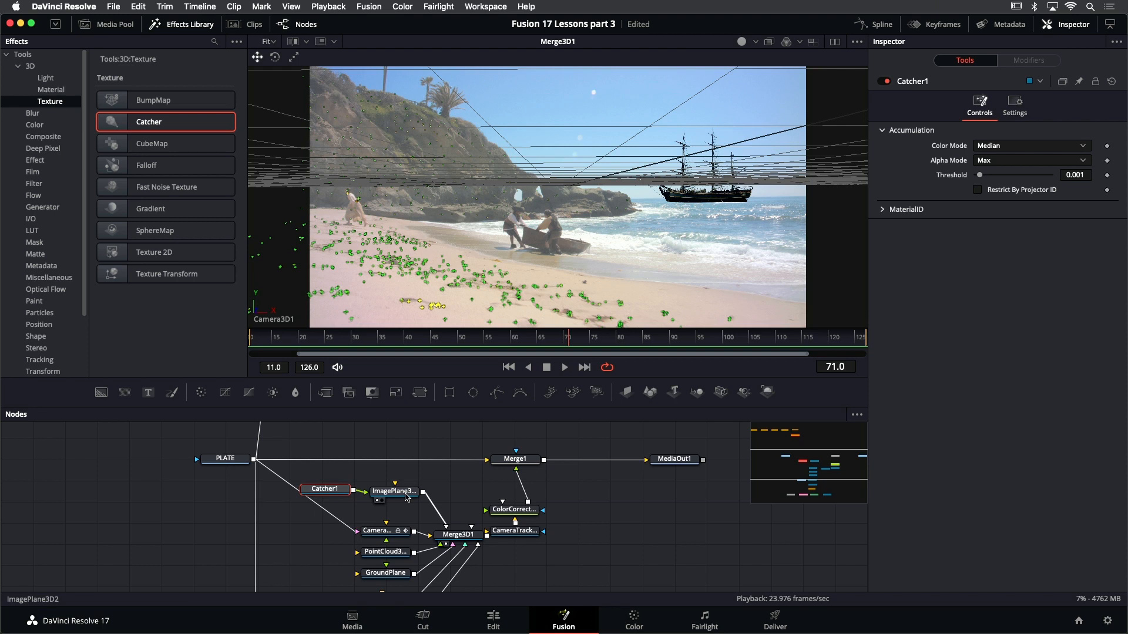
{"action": "scroll", "coordinate": [408, 493], "scroll_direction": "down", "scroll_amount": 1}
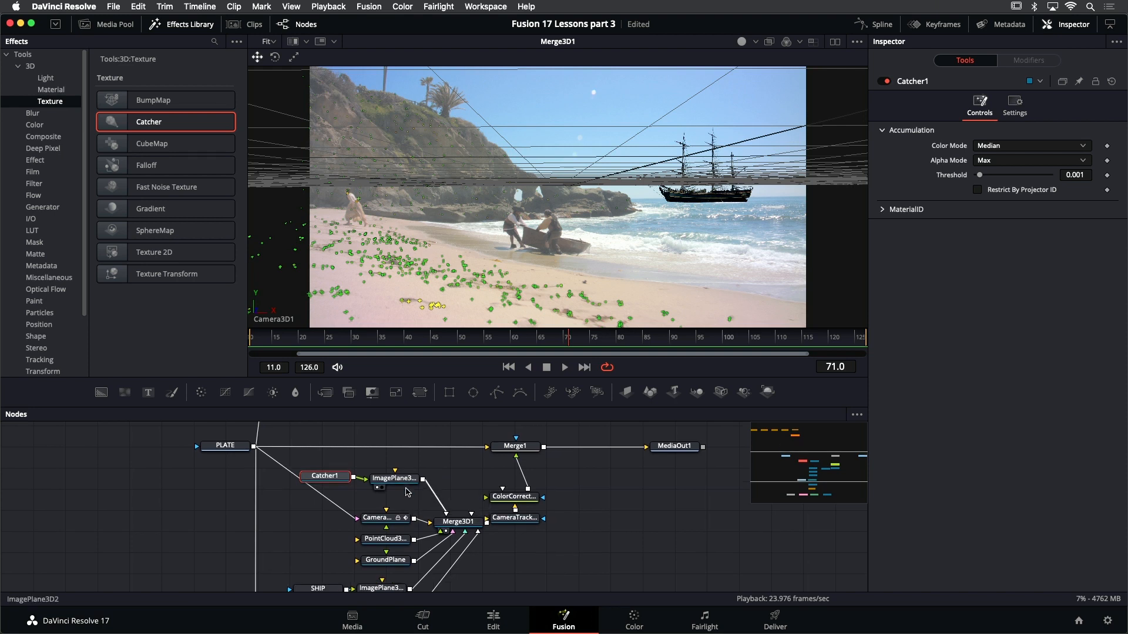
{"action": "left_click_drag", "start_coordinate": [333, 481], "coordinate": [331, 482]}
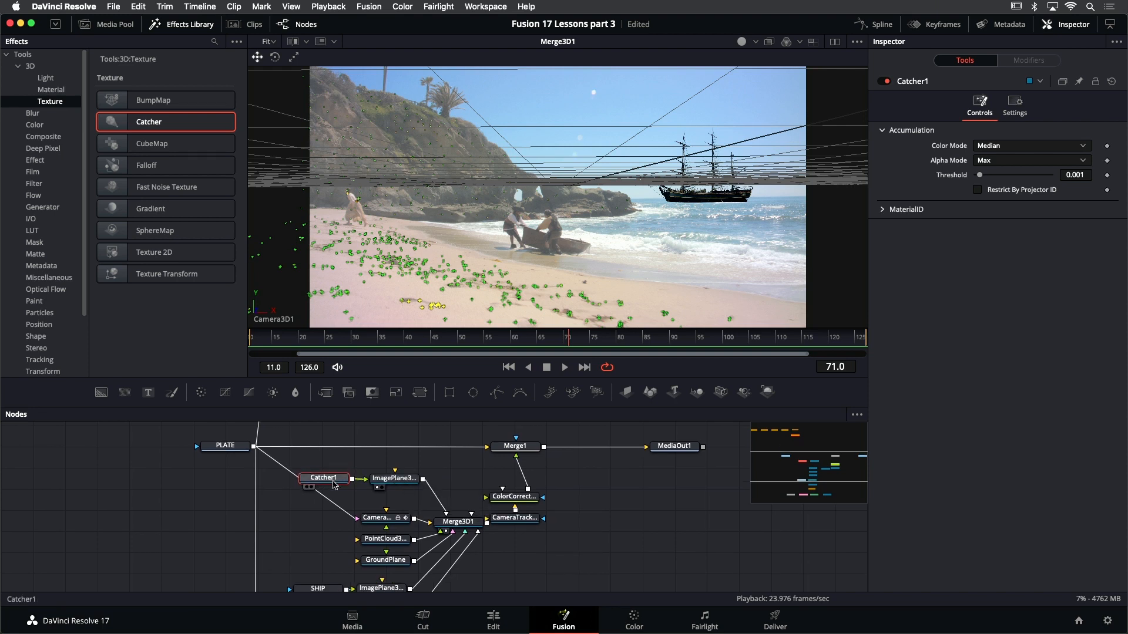
Shift the clean-plate projection nodes slightly down and connect the CAM_fr71 projection camera to Merge3D1
{"action": "scroll", "coordinate": [426, 498], "scroll_direction": "down", "scroll_amount": 6}
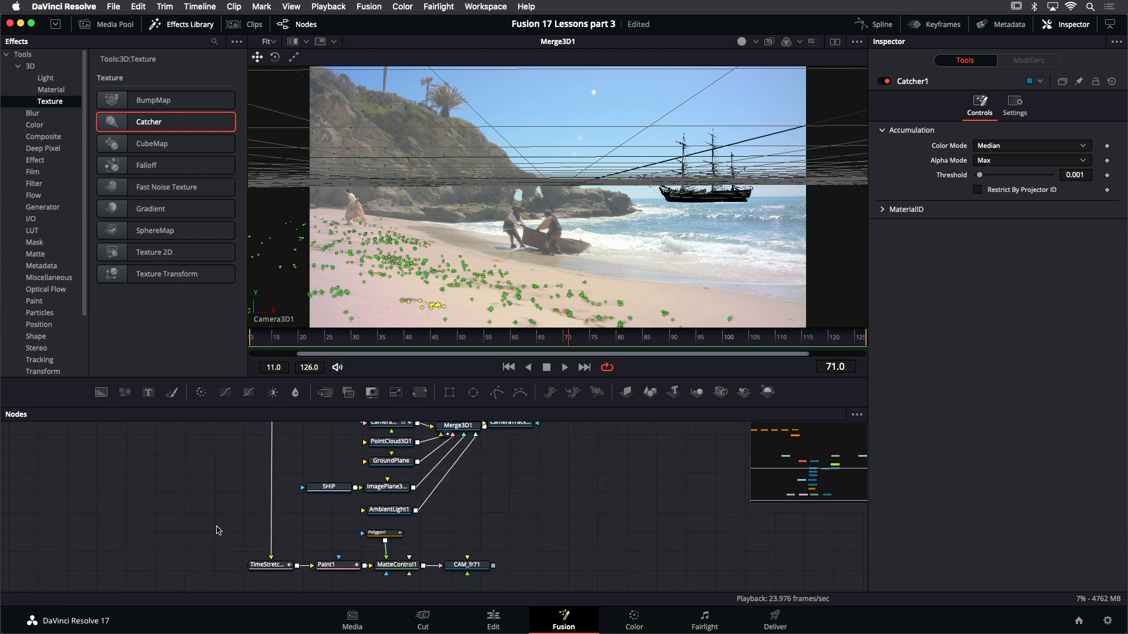
{"action": "mouse_move", "coordinate": [217, 530]}
{"action": "left_mouse_down"}
{"action": "mouse_move", "coordinate": [499, 591]}
{"action": "mouse_move", "coordinate": [474, 577]}
{"action": "left_mouse_up"}
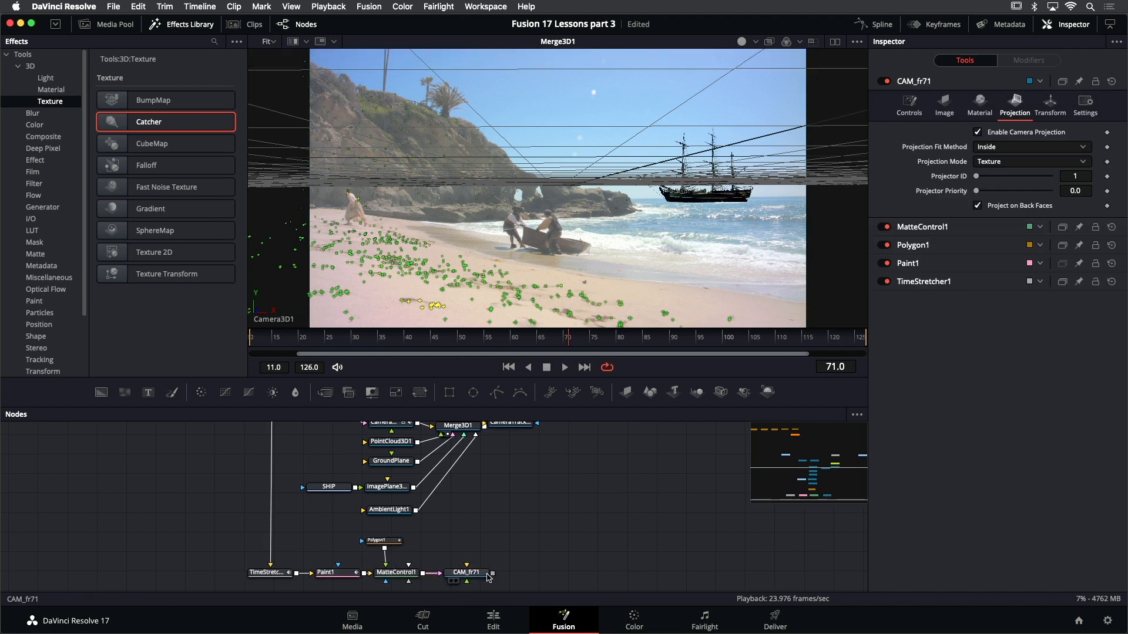
{"action": "left_click_drag", "start_coordinate": [493, 573], "coordinate": [472, 428]}
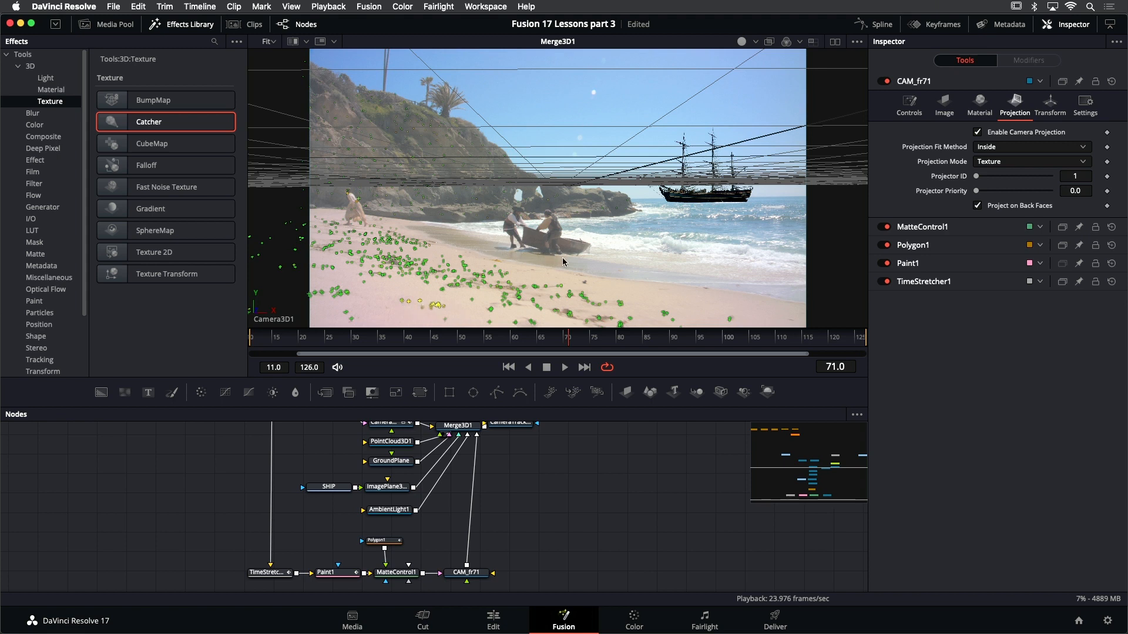
Switch the 3D viewer to Perspective and examine the patch projected onto the sand plane from different angles
{"action": "right_click", "coordinate": [520, 240]}
{"action": "mouse_move", "coordinate": [579, 335]}
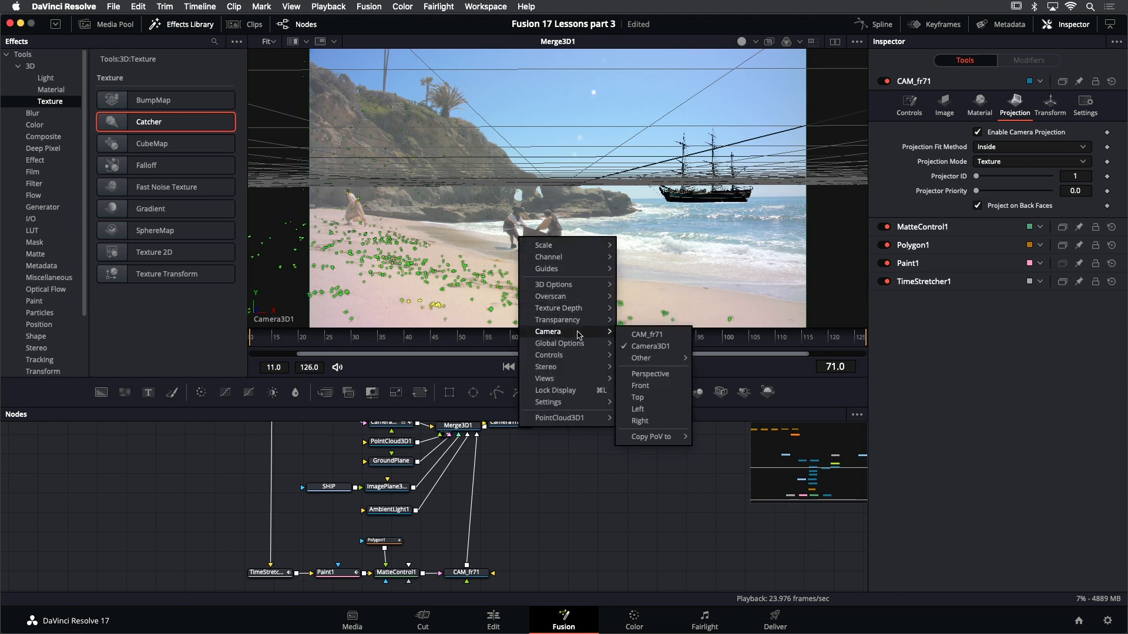
{"action": "left_click", "coordinate": [646, 373]}
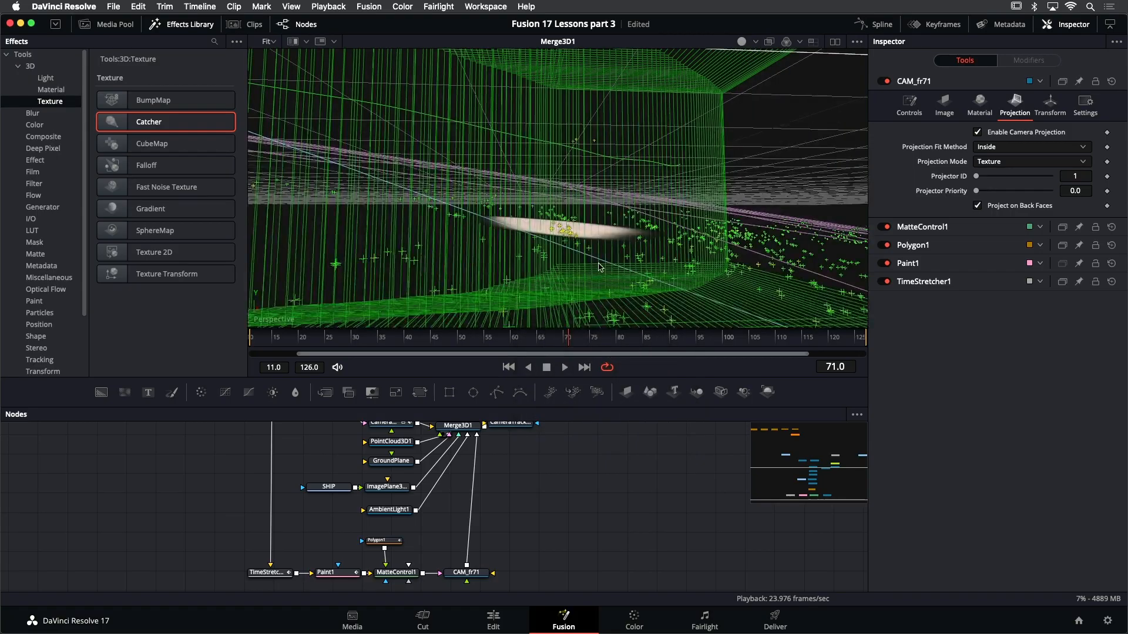
{"action": "left_click_drag", "start_coordinate": [600, 268], "coordinate": [539, 152]}
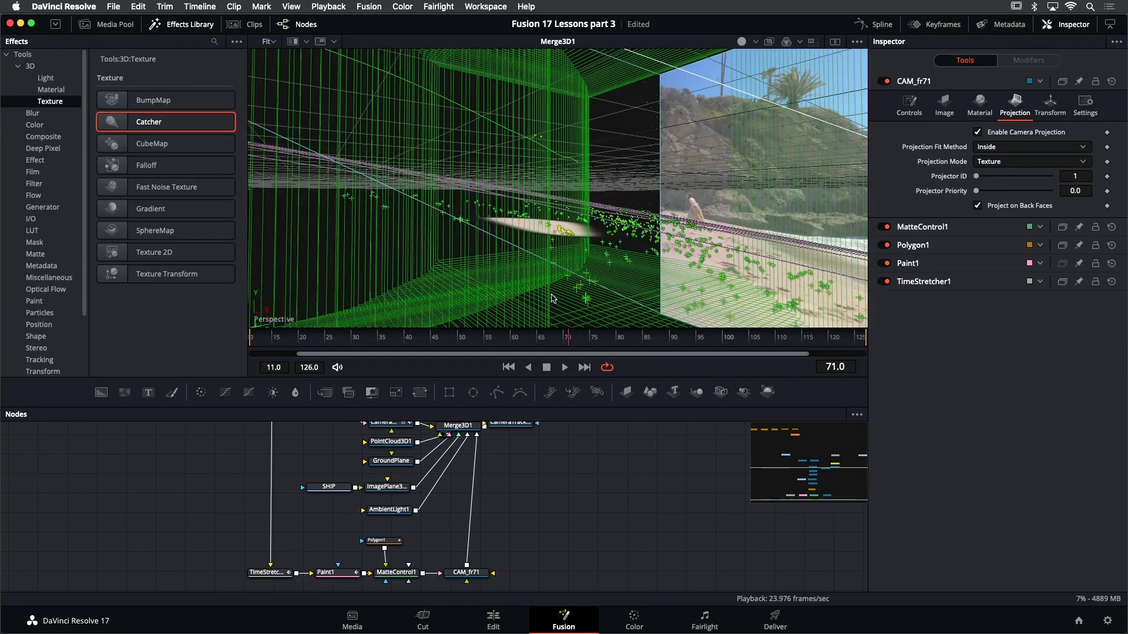
{"action": "scroll", "coordinate": [551, 294], "scroll_direction": "down", "scroll_amount": 4}
{"action": "left_click_drag", "start_coordinate": [568, 246], "coordinate": [535, 294]}
Play the shot from the first frame in the Perspective view to compare the moving tracked camera with the projection camera, and rewind
{"action": "left_click", "coordinate": [509, 367]}
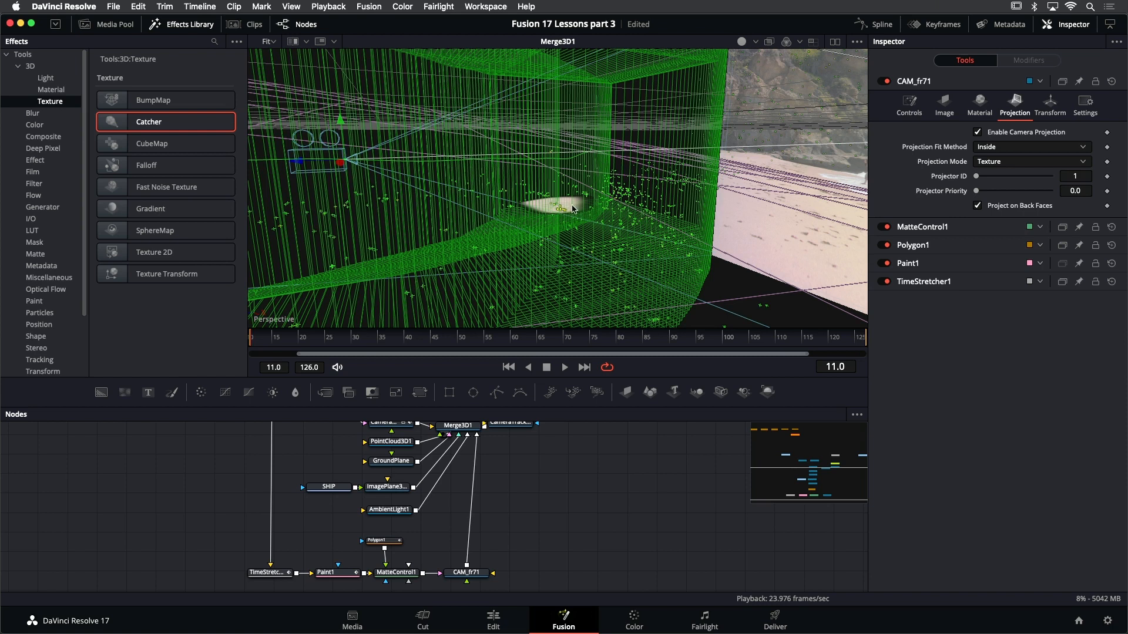
{"action": "scroll", "coordinate": [573, 208], "scroll_direction": "down", "scroll_amount": 8}
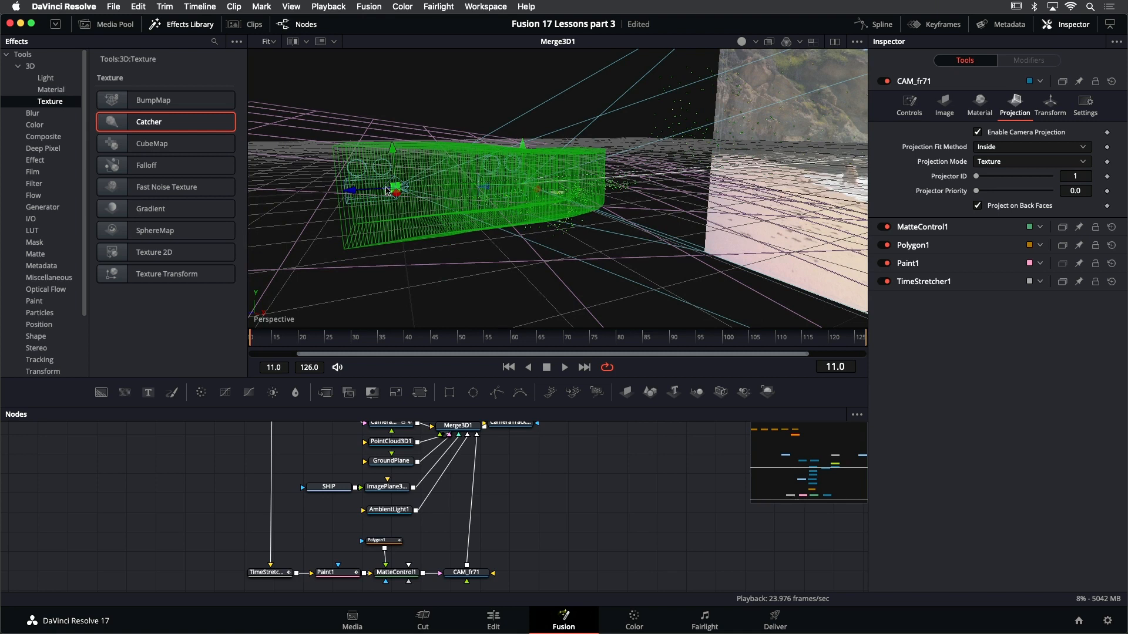
{"action": "left_click", "coordinate": [401, 188]}
{"action": "scroll", "coordinate": [572, 197], "scroll_direction": "up", "scroll_amount": 5}
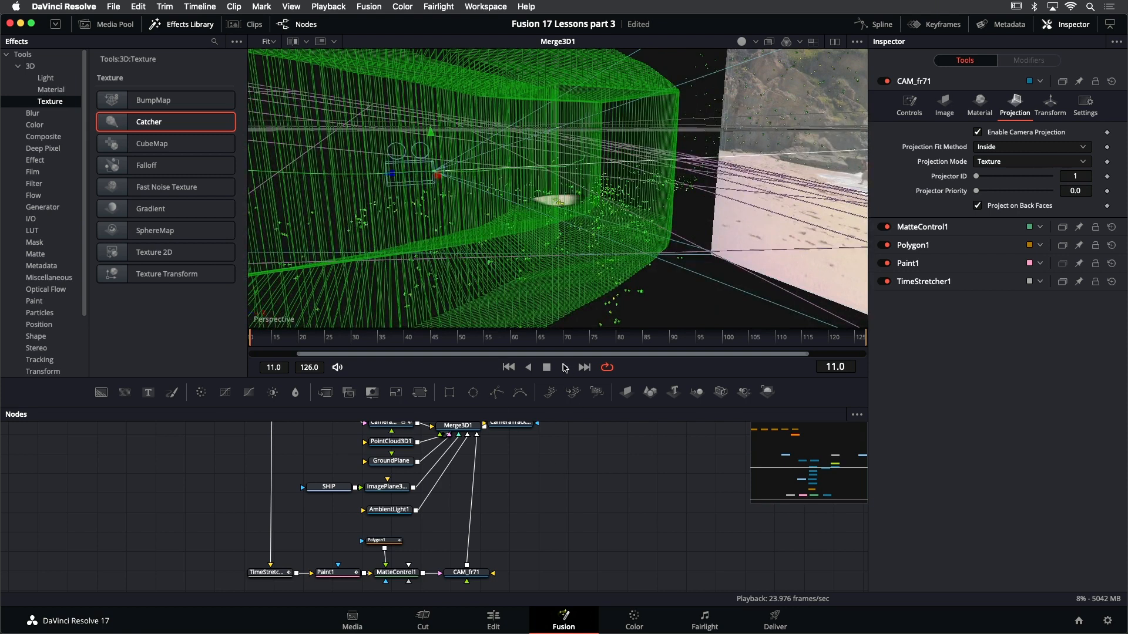
{"action": "left_click", "coordinate": [564, 369]}
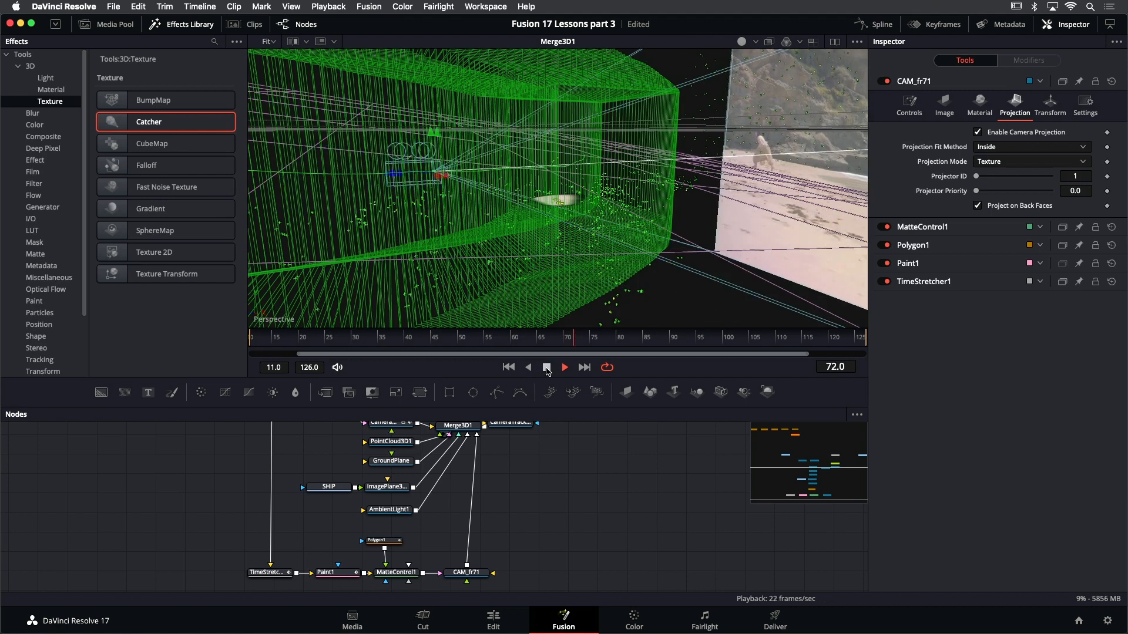
{"action": "left_click", "coordinate": [547, 369]}
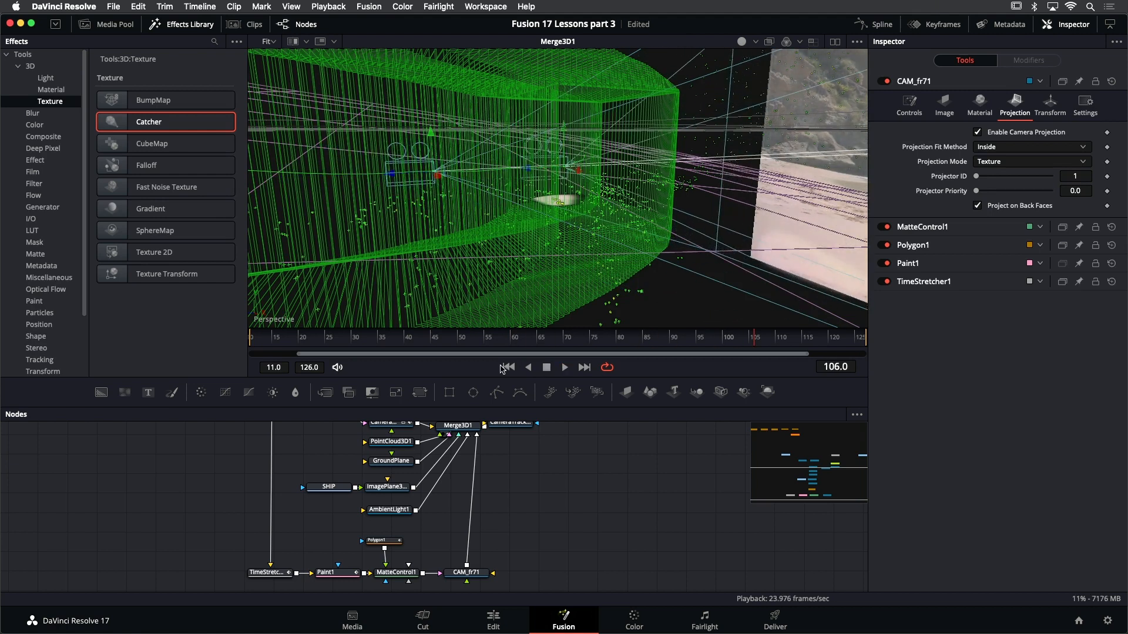
{"action": "left_click", "coordinate": [509, 367]}
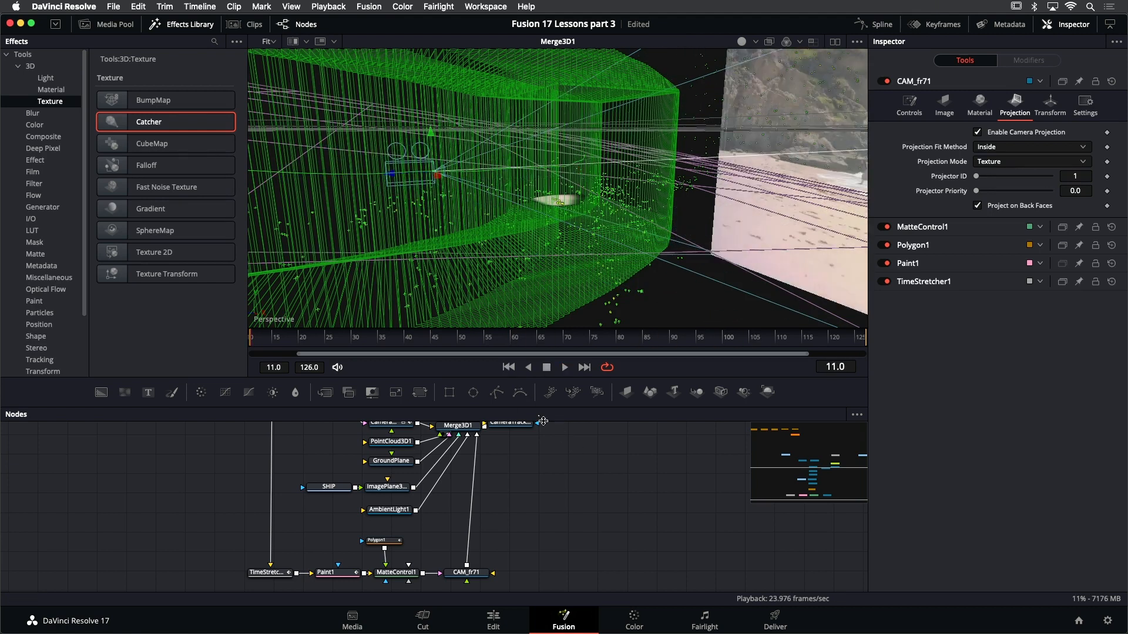
Show the CameraTracker1_Renderer output in the viewer, play it from the first frame to check the sand patch, and rewind
{"action": "scroll", "coordinate": [500, 482], "scroll_direction": "up", "scroll_amount": 3}
{"action": "left_click_drag", "start_coordinate": [500, 482], "coordinate": [520, 486]}
{"action": "key", "text": "1"}
{"action": "left_click", "coordinate": [564, 488]}
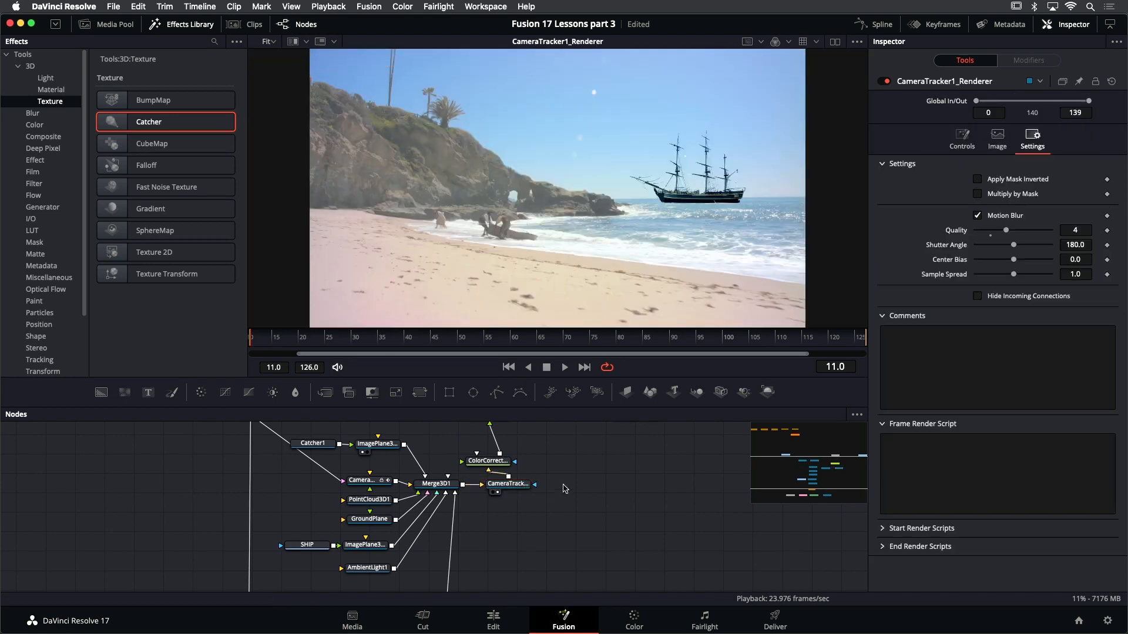
{"action": "left_click", "coordinate": [565, 367]}
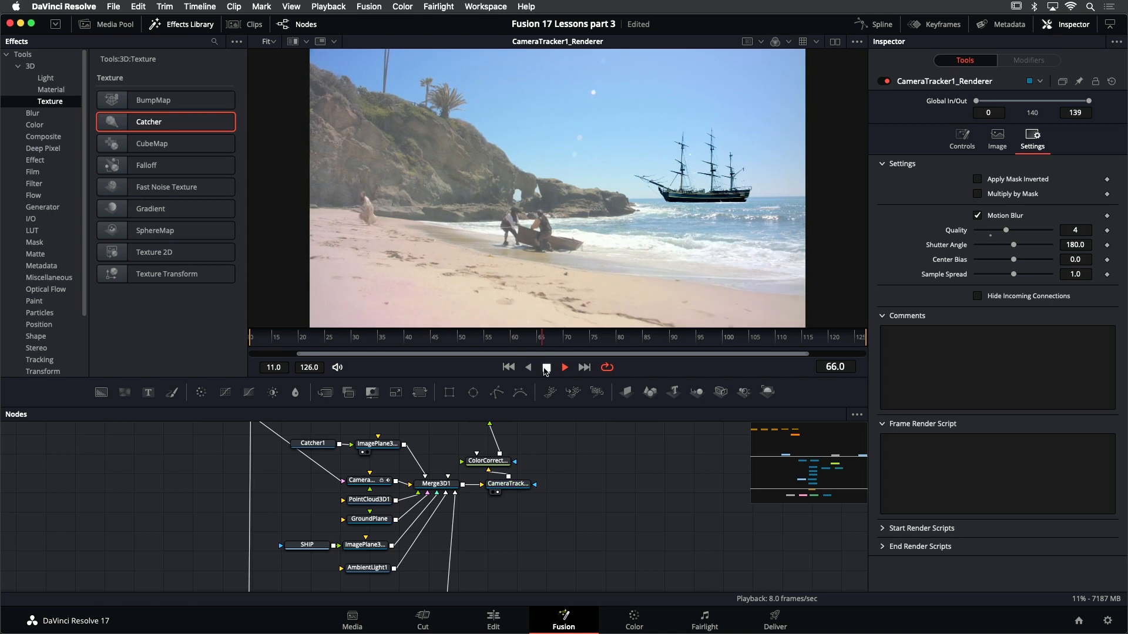
{"action": "left_click", "coordinate": [547, 367]}
{"action": "left_click", "coordinate": [509, 367]}
{"action": "left_click_drag", "start_coordinate": [434, 446], "coordinate": [451, 469]}
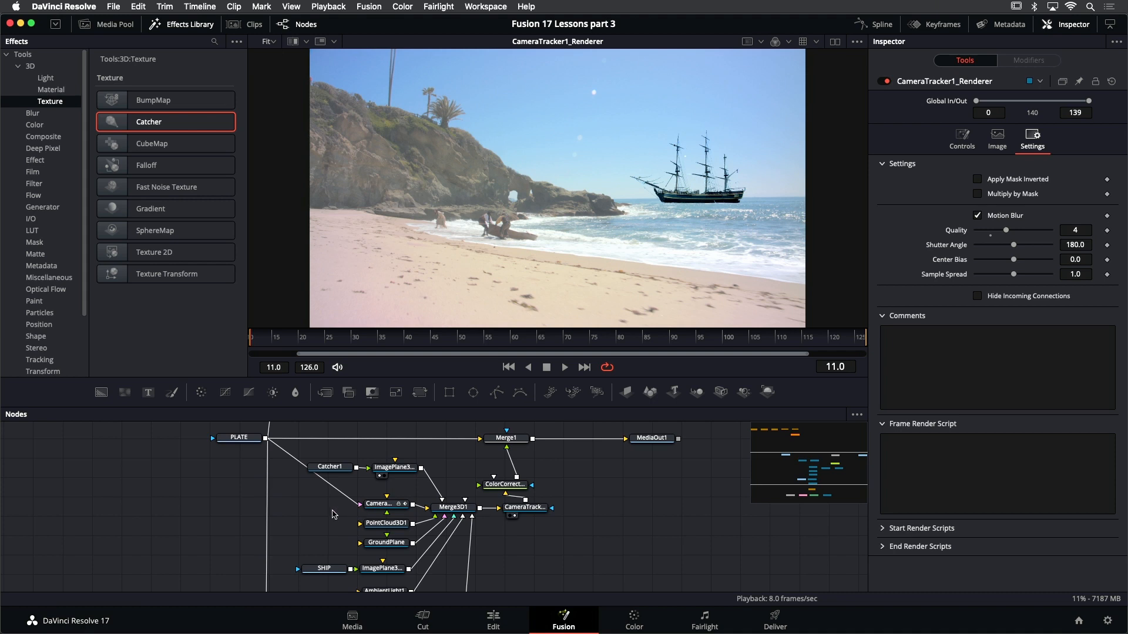
Disconnect the PLATE from the tracked camera's image input, play the renderer output to check the patches, and rewind
{"action": "left_click_drag", "start_coordinate": [356, 502], "coordinate": [329, 503]}
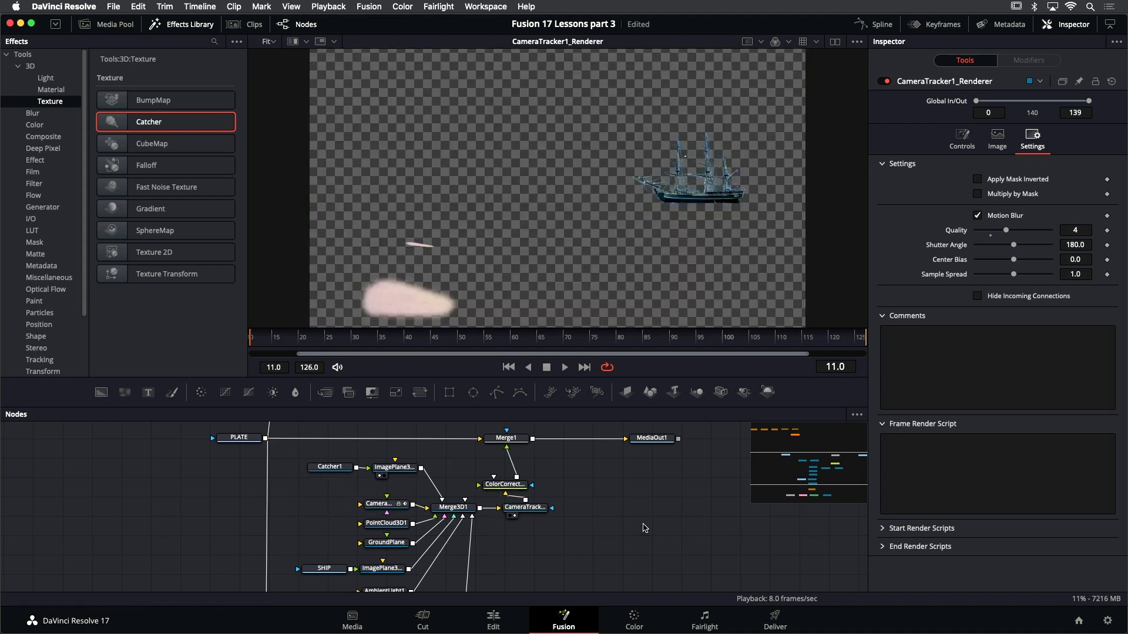
{"action": "left_click", "coordinate": [563, 367]}
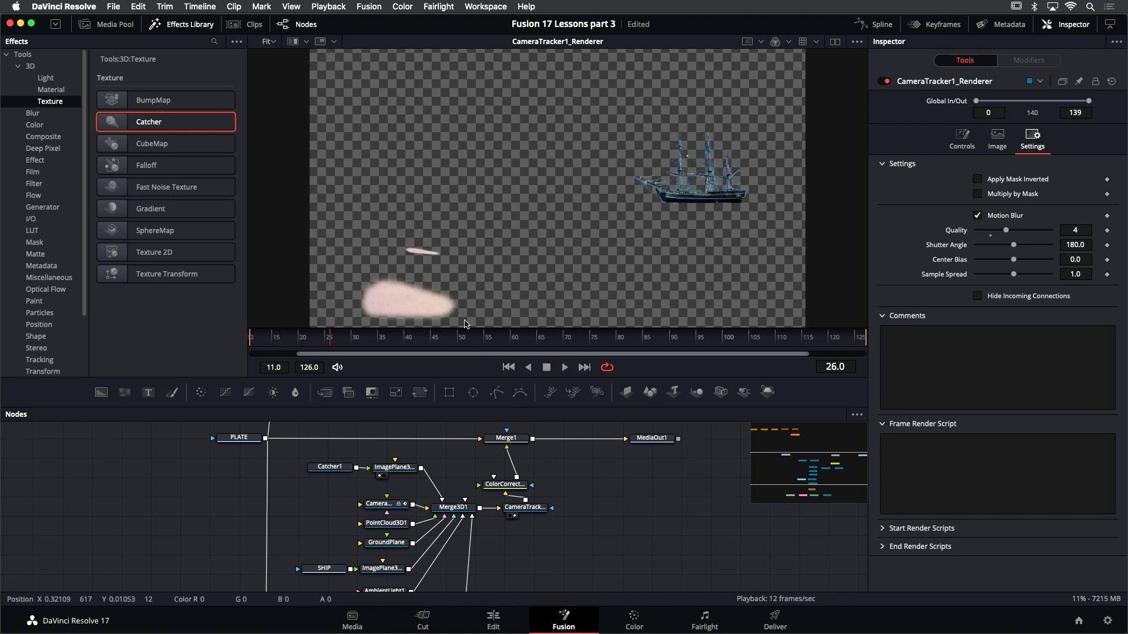
{"action": "left_click", "coordinate": [509, 367]}
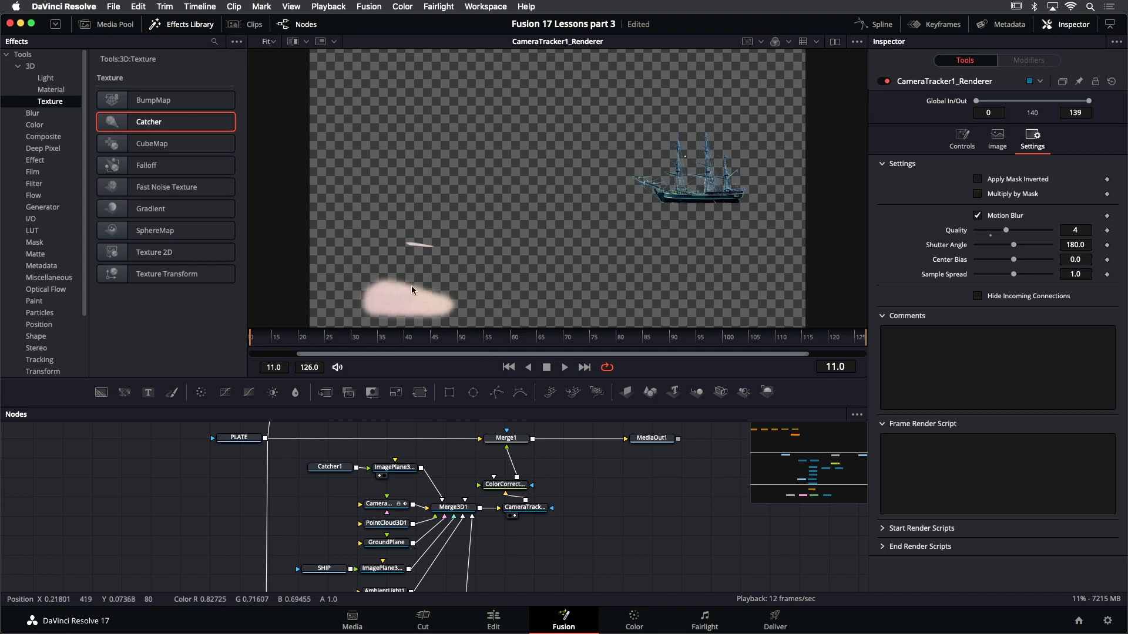
Disable the image plane of the CAM_fr71 projection camera
{"action": "scroll", "coordinate": [533, 511], "scroll_direction": "down", "scroll_amount": 5}
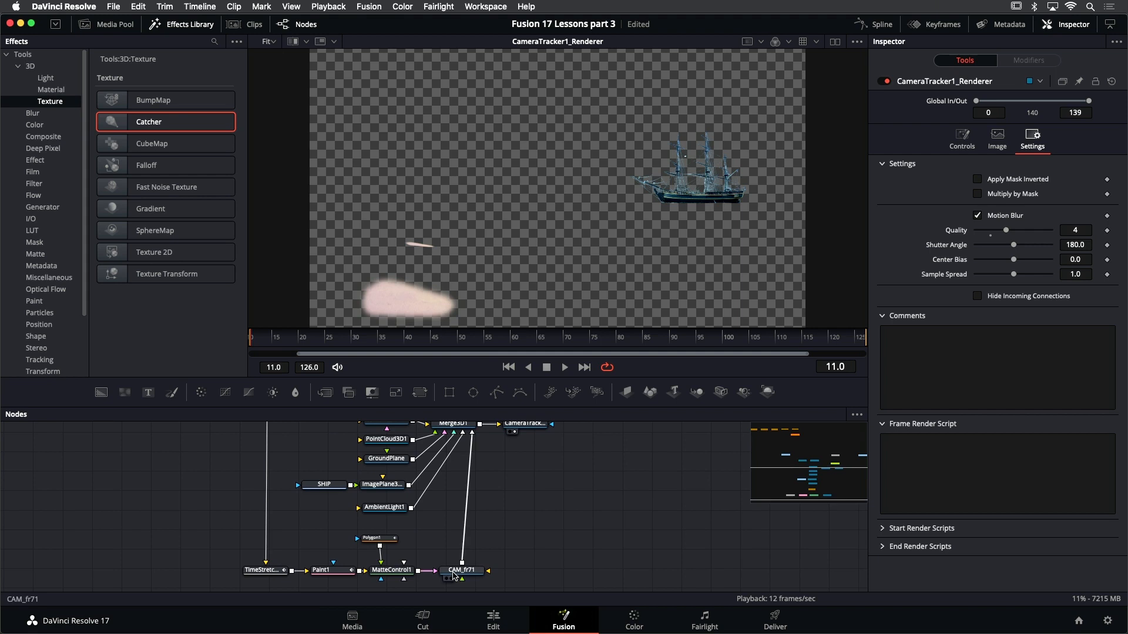
{"action": "left_click", "coordinate": [454, 576]}
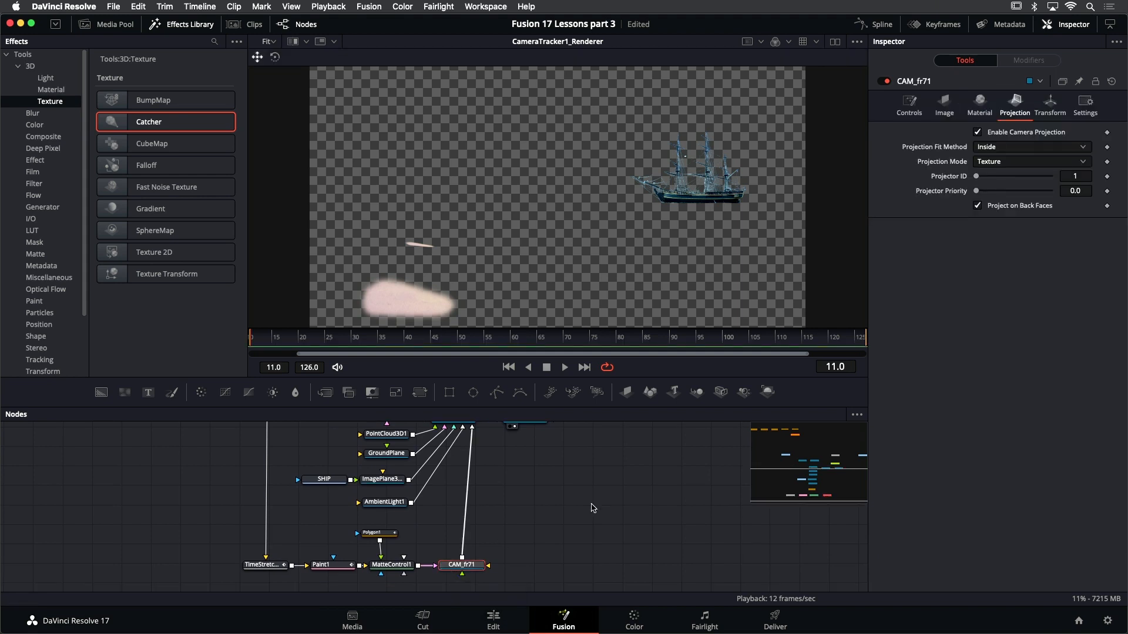
{"action": "left_click", "coordinate": [944, 106]}
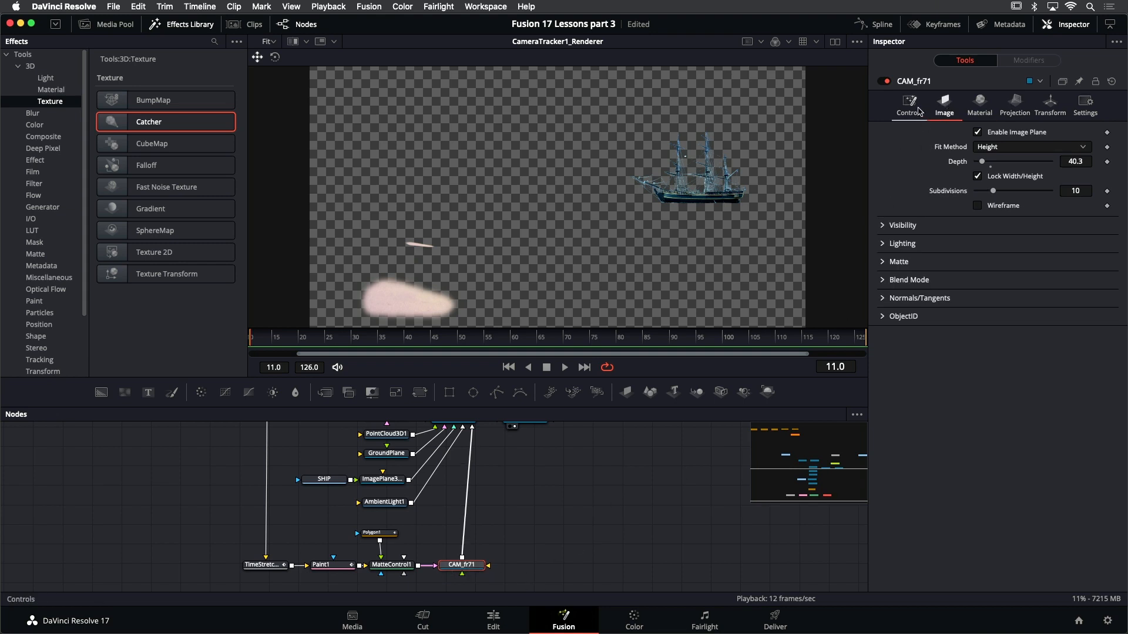
{"action": "left_click", "coordinate": [1018, 133]}
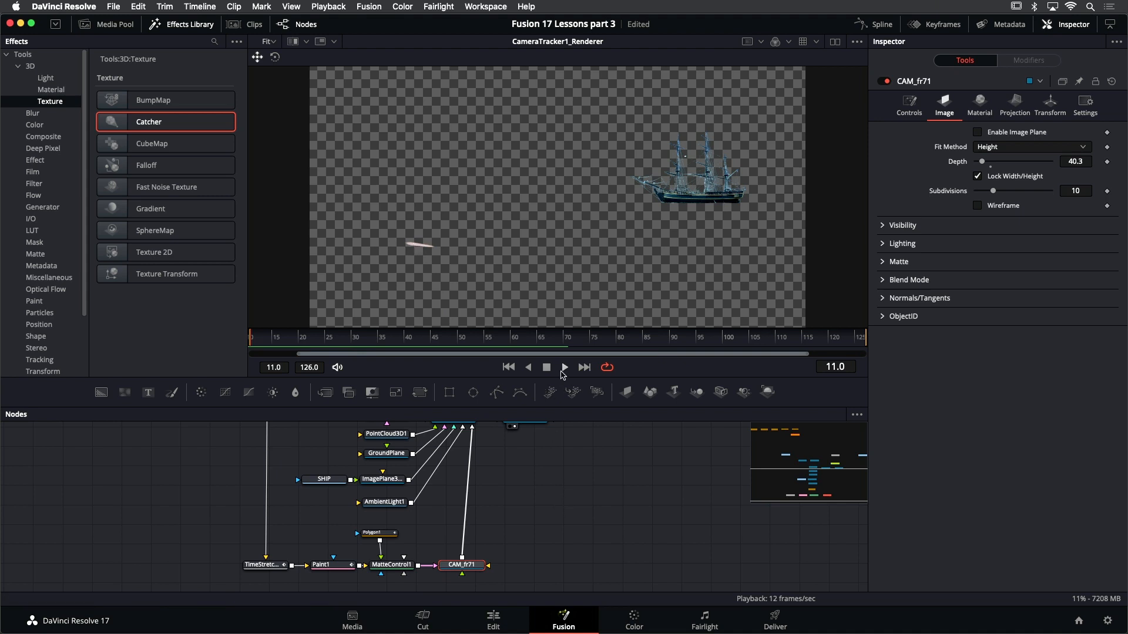
Play the renderer output to check the projected sand patch on its own, and rewind to the first frame
{"action": "left_click", "coordinate": [563, 368]}
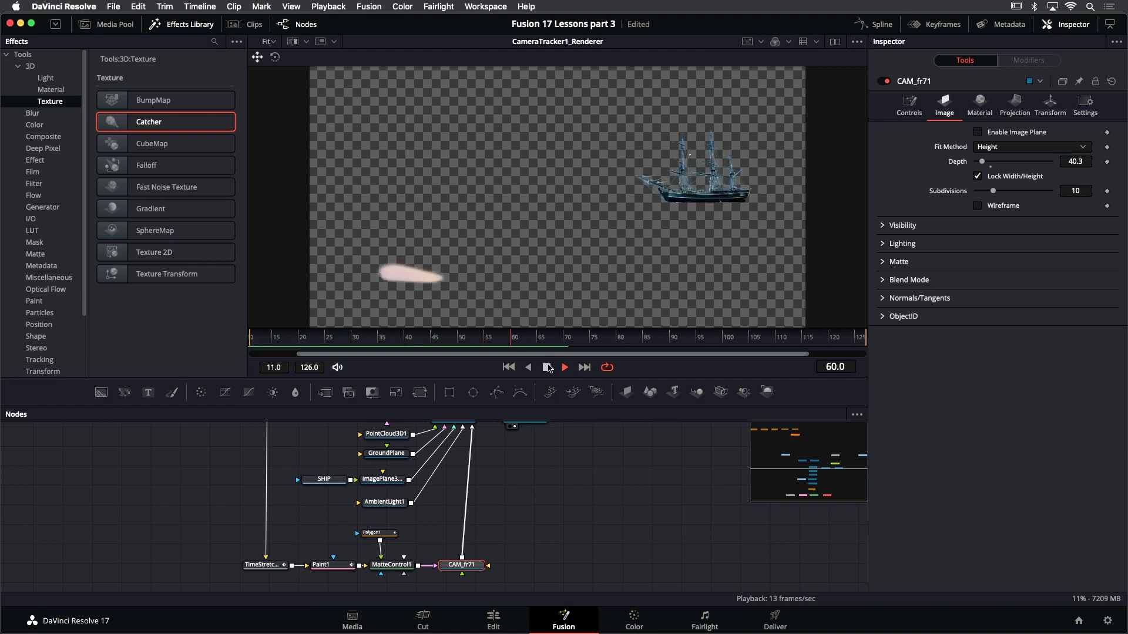
{"action": "left_click", "coordinate": [547, 368]}
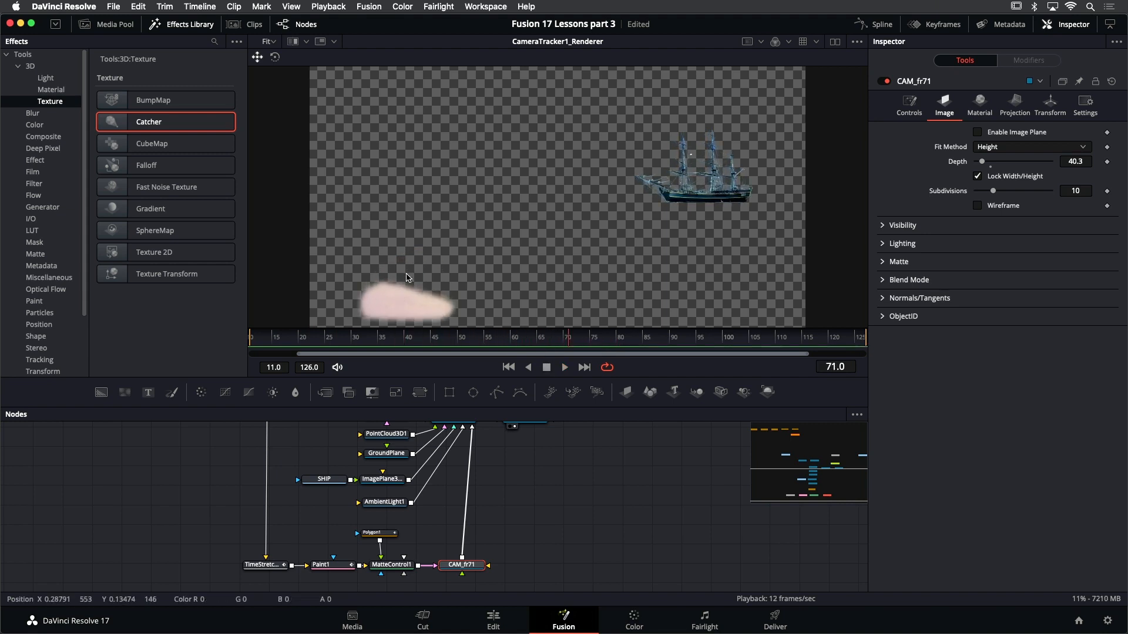
{"action": "scroll", "coordinate": [442, 254], "scroll_direction": "down", "scroll_amount": 1}
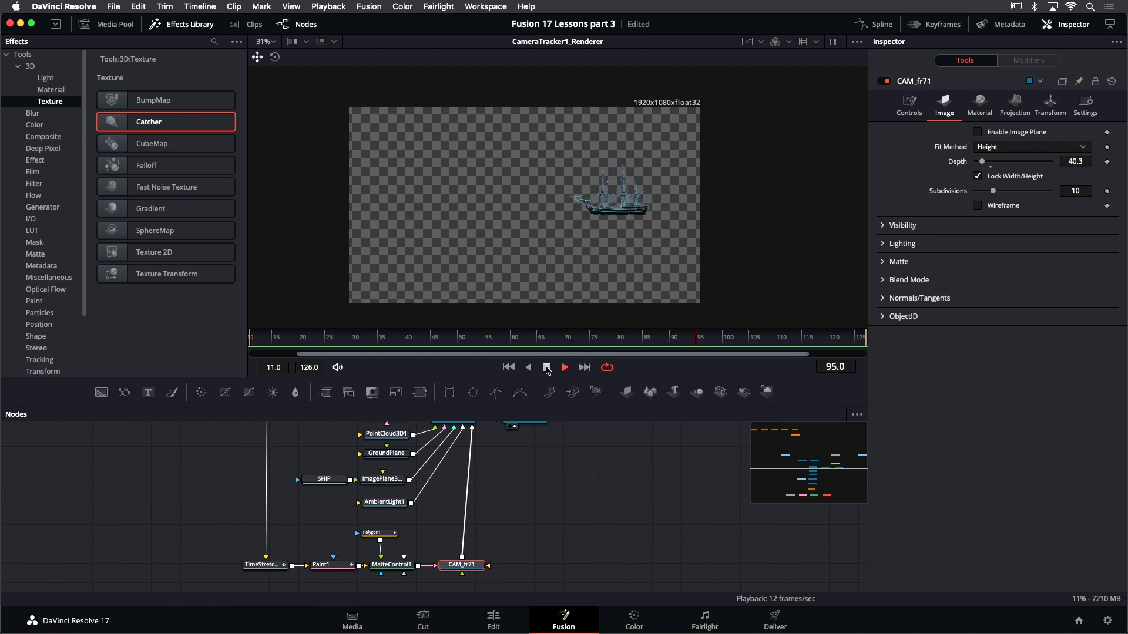
{"action": "left_click", "coordinate": [509, 367]}
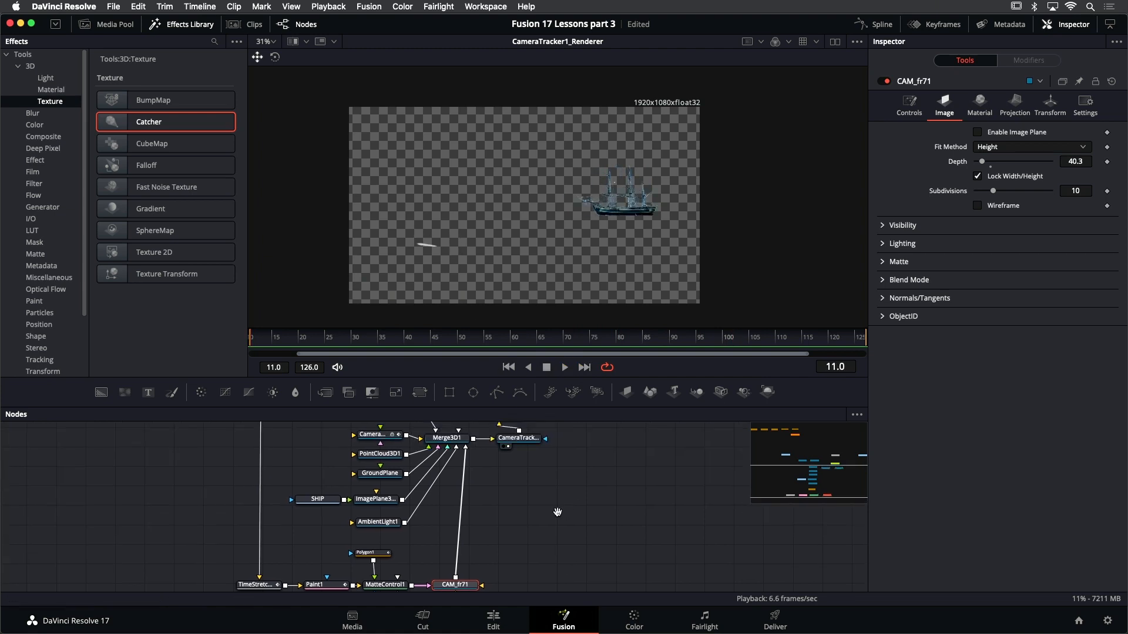
Show the Merge1 composite in the viewer, play it, and scrub to frame 61 to examine the sand patch
{"action": "scroll", "coordinate": [573, 482], "scroll_direction": "up", "scroll_amount": 5}
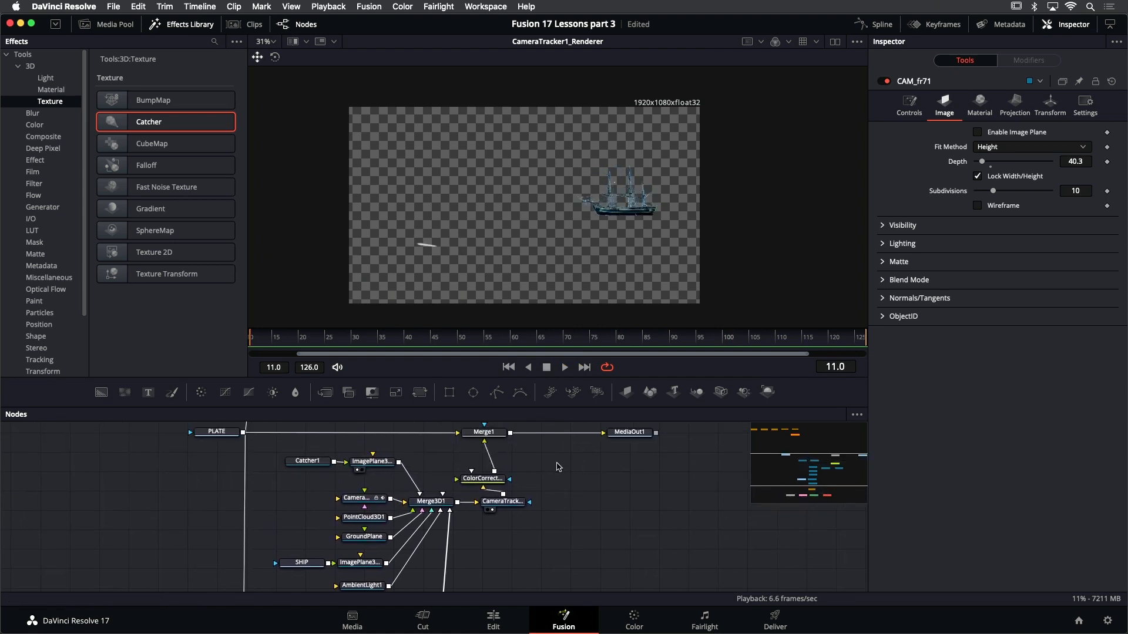
{"action": "left_click", "coordinate": [491, 437]}
{"action": "key", "text": "1"}
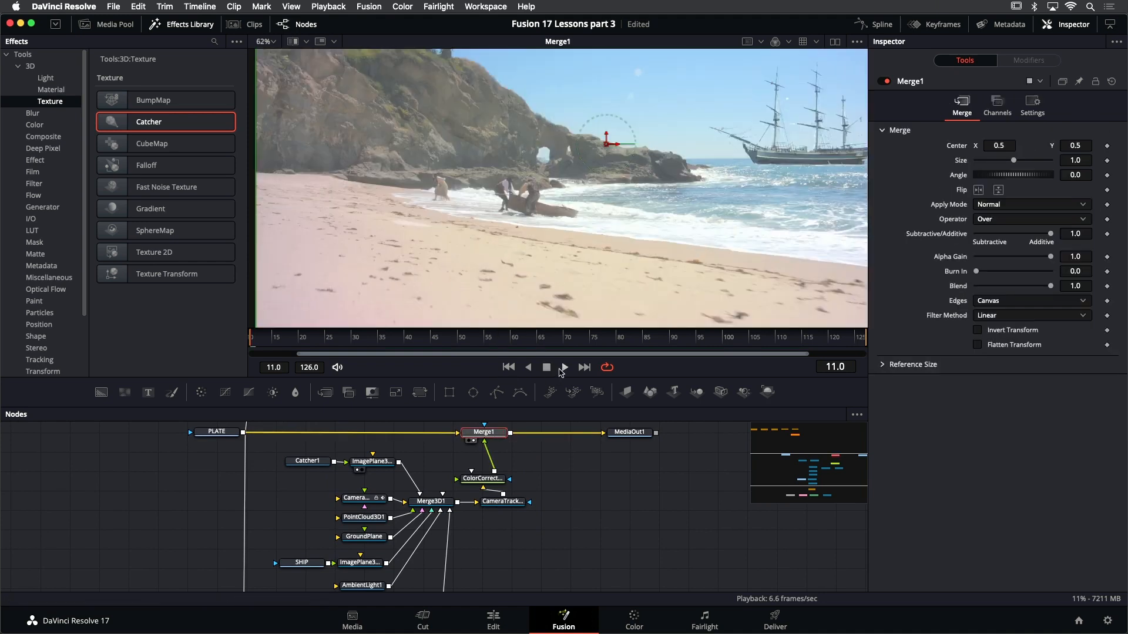
{"action": "left_click", "coordinate": [562, 367]}
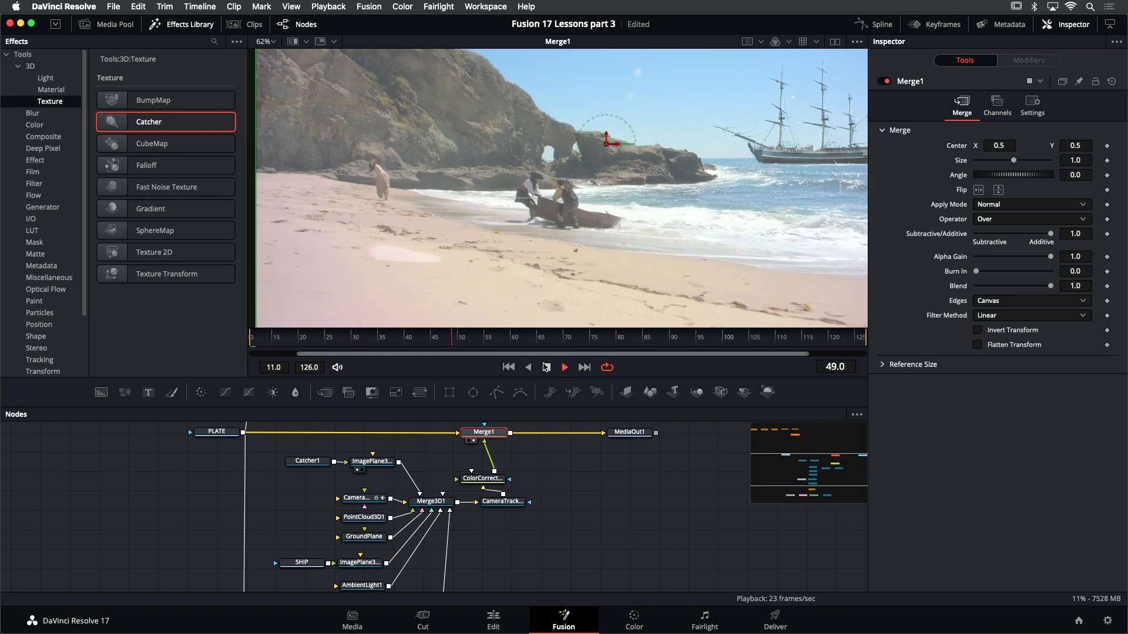
{"action": "left_click", "coordinate": [547, 368]}
{"action": "left_click", "coordinate": [556, 345]}
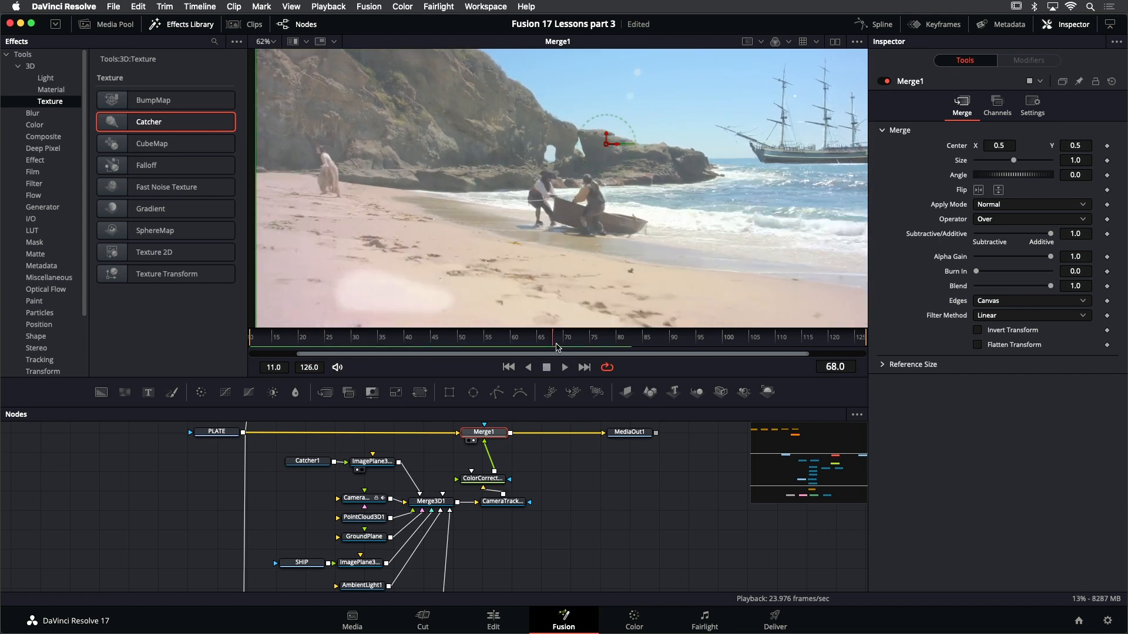
{"action": "left_click_drag", "start_coordinate": [556, 344], "coordinate": [518, 342]}
Place ColorCorrector1 above the camera tracker renderer and toggle it off and on to compare its effect on the sand patch
{"action": "left_click_drag", "start_coordinate": [587, 499], "coordinate": [564, 530]}
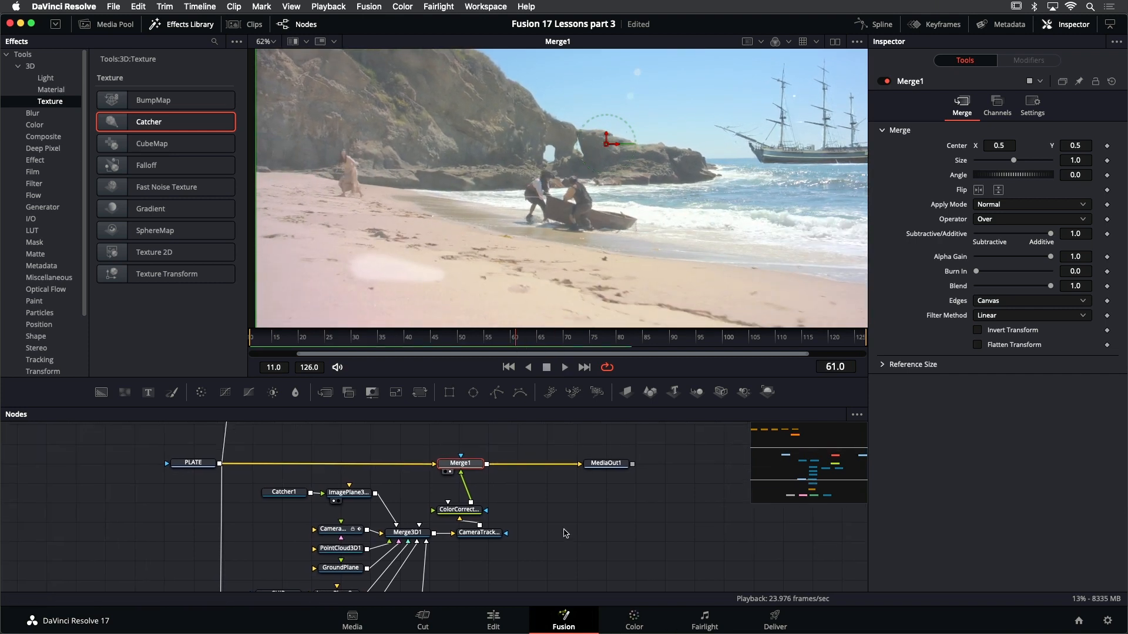
{"action": "left_click_drag", "start_coordinate": [460, 511], "coordinate": [482, 503]}
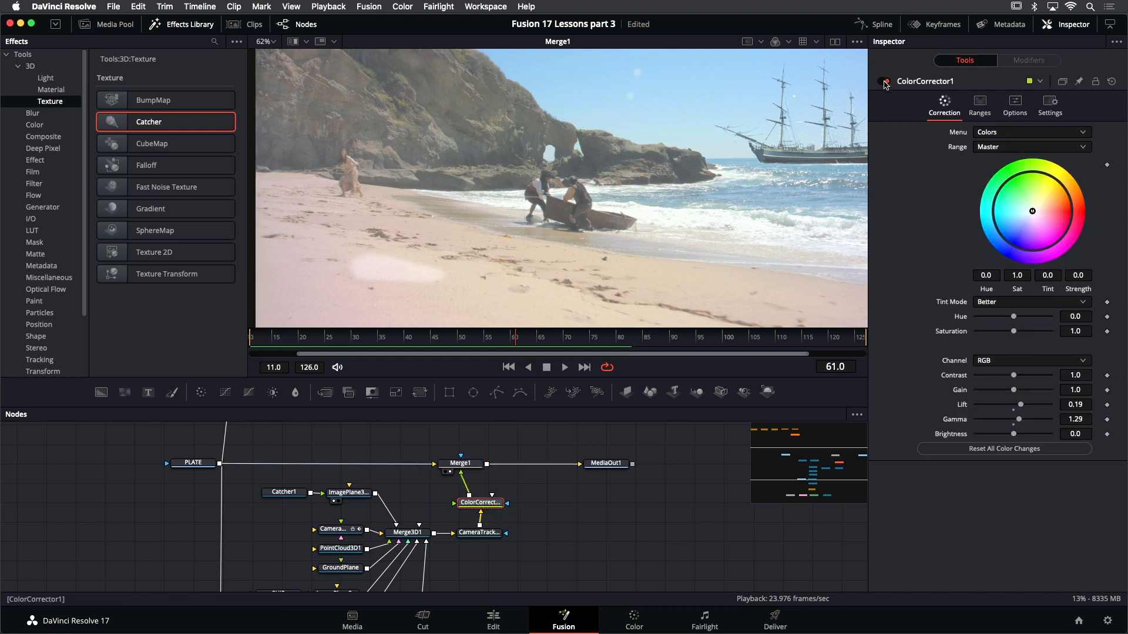
{"action": "left_click", "coordinate": [885, 82]}
{"action": "left_click", "coordinate": [884, 82]}
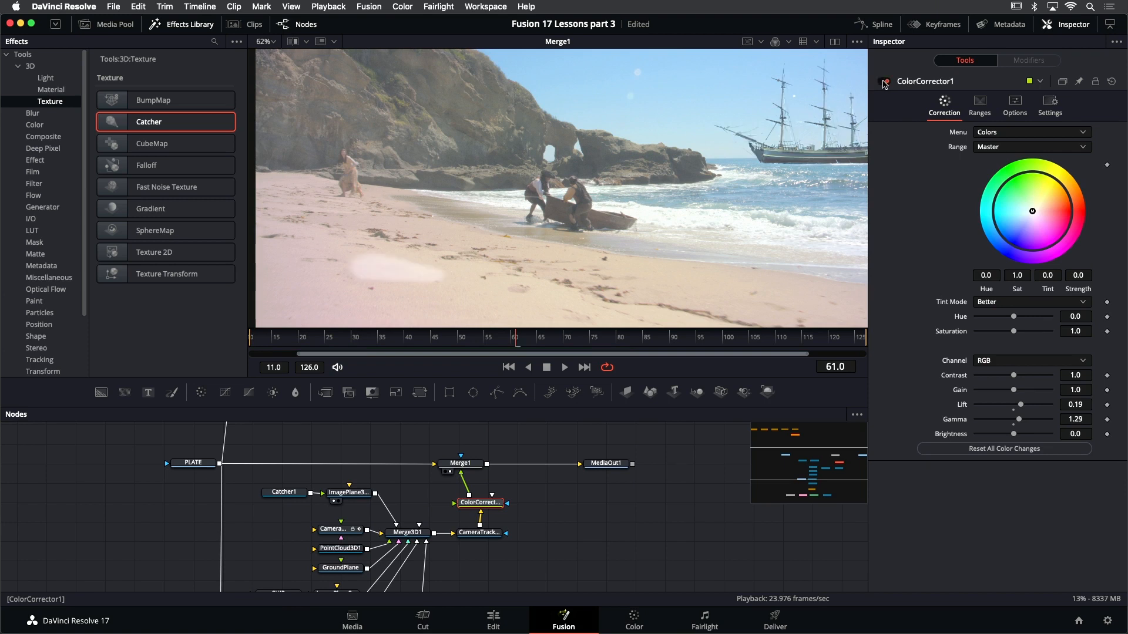
{"action": "left_click", "coordinate": [884, 81]}
{"action": "left_click", "coordinate": [884, 81]}
{"action": "left_click", "coordinate": [884, 81]}
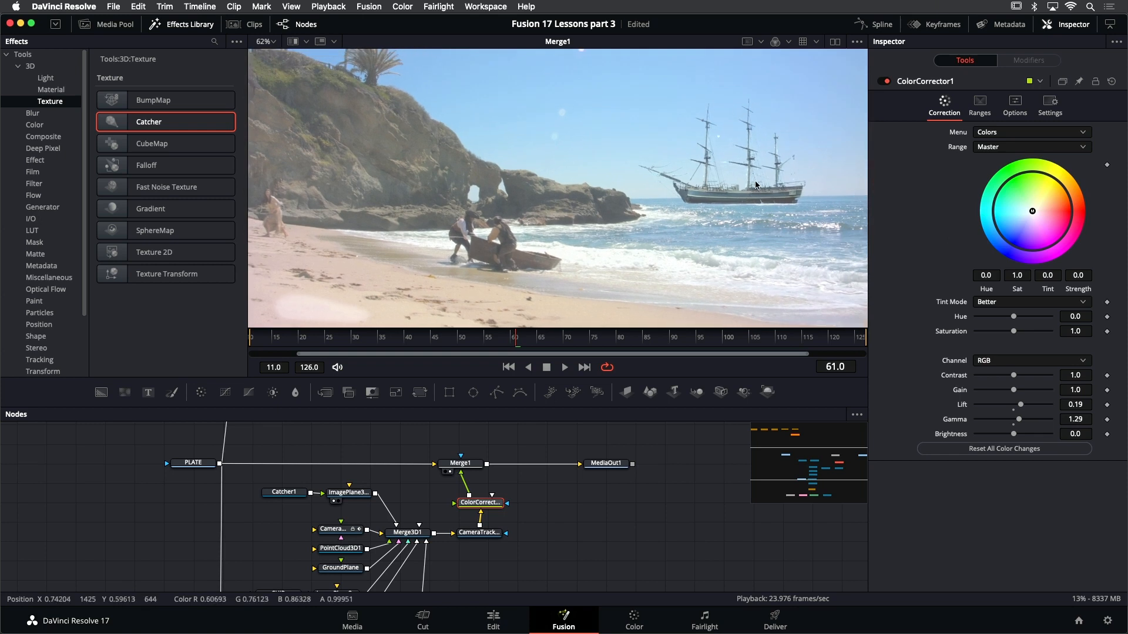
Add a Rectangle mask node beside ColorCorrector1
{"action": "scroll", "coordinate": [693, 201], "scroll_direction": "down", "scroll_amount": 3}
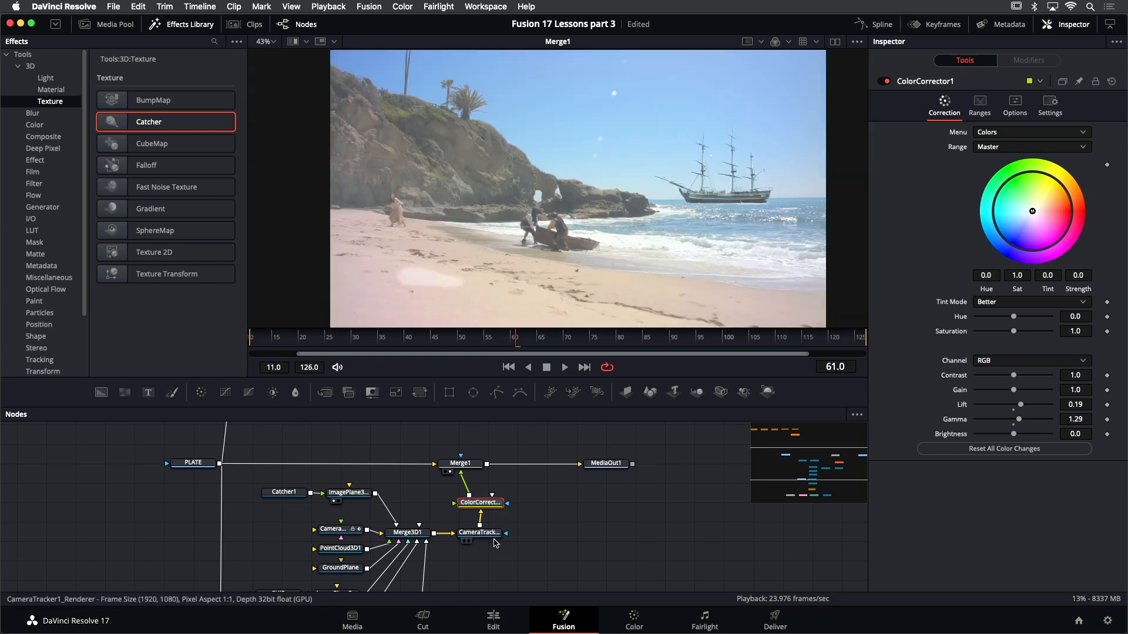
{"action": "left_click_drag", "start_coordinate": [504, 508], "coordinate": [486, 520]}
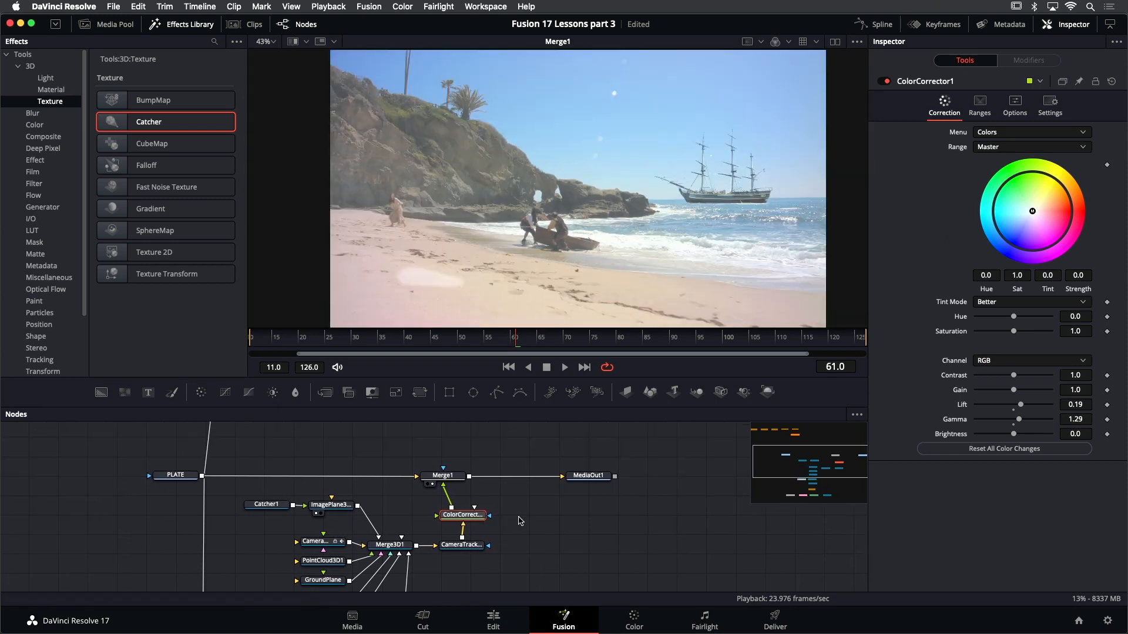
{"action": "key", "text": "shift+space"}
{"action": "type", "text": "rect"}
{"action": "key", "text": "Return"}
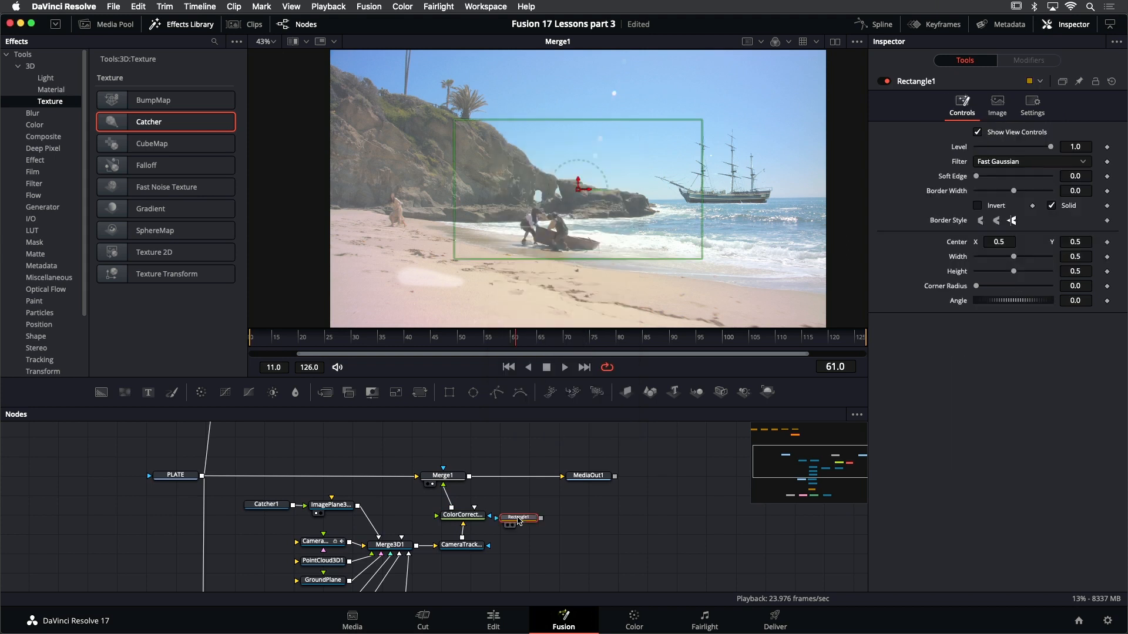
Position the rectangle around the ship, about 0.51 wide and 0.73 high, and connect it as ColorCorrector1's effect mask
{"action": "left_click_drag", "start_coordinate": [589, 190], "coordinate": [726, 169]}
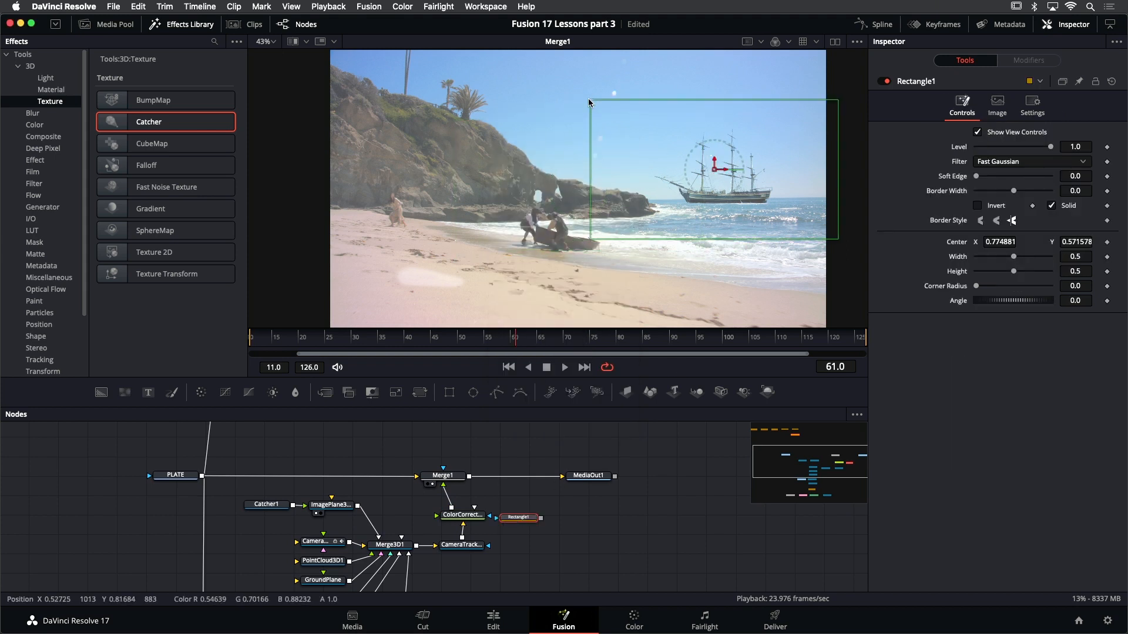
{"action": "left_click_drag", "start_coordinate": [590, 99], "coordinate": [588, 68]}
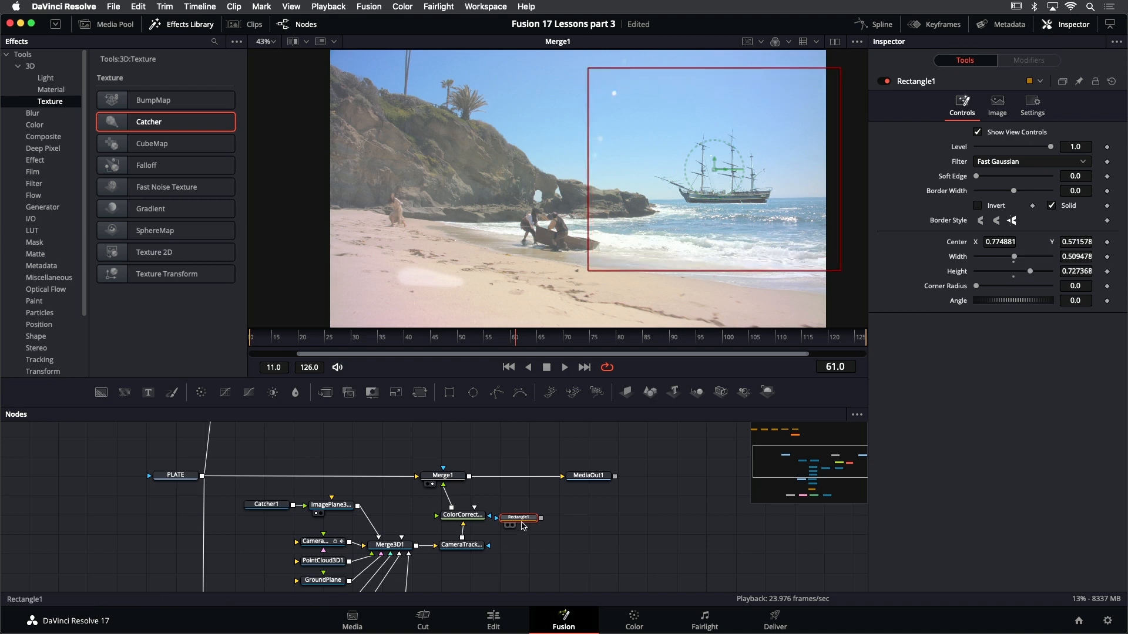
{"action": "left_click_drag", "start_coordinate": [530, 518], "coordinate": [536, 511]}
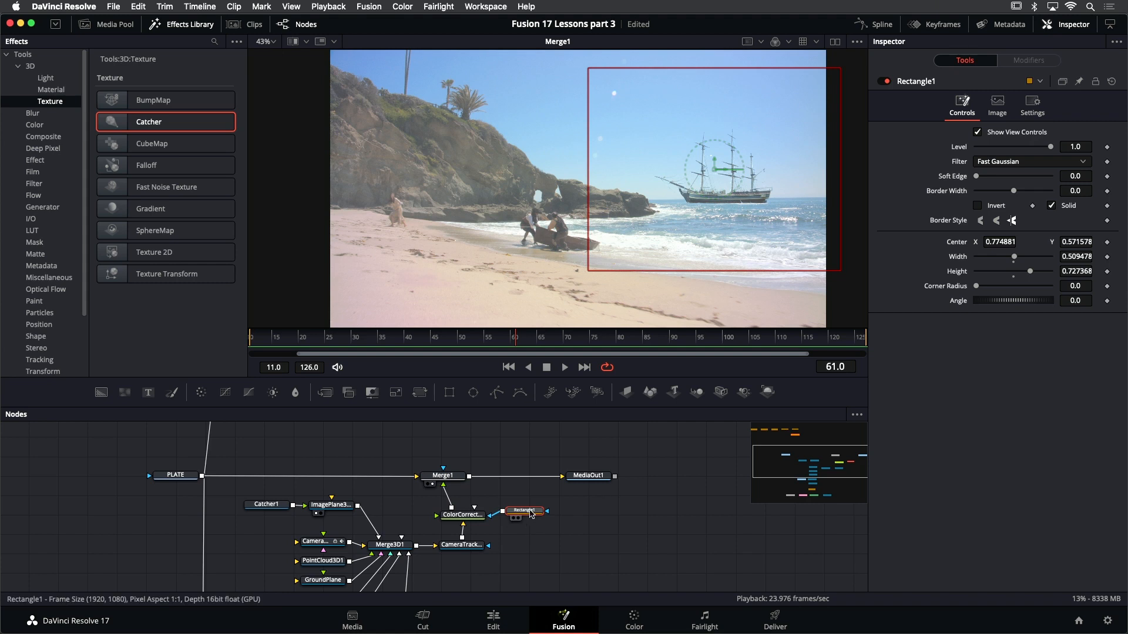
View the Rectangle1 mask on its own, and return the viewer to Merge1 to check the masked color correction
{"action": "left_click_drag", "start_coordinate": [530, 511], "coordinate": [531, 514]}
{"action": "key", "text": "1"}
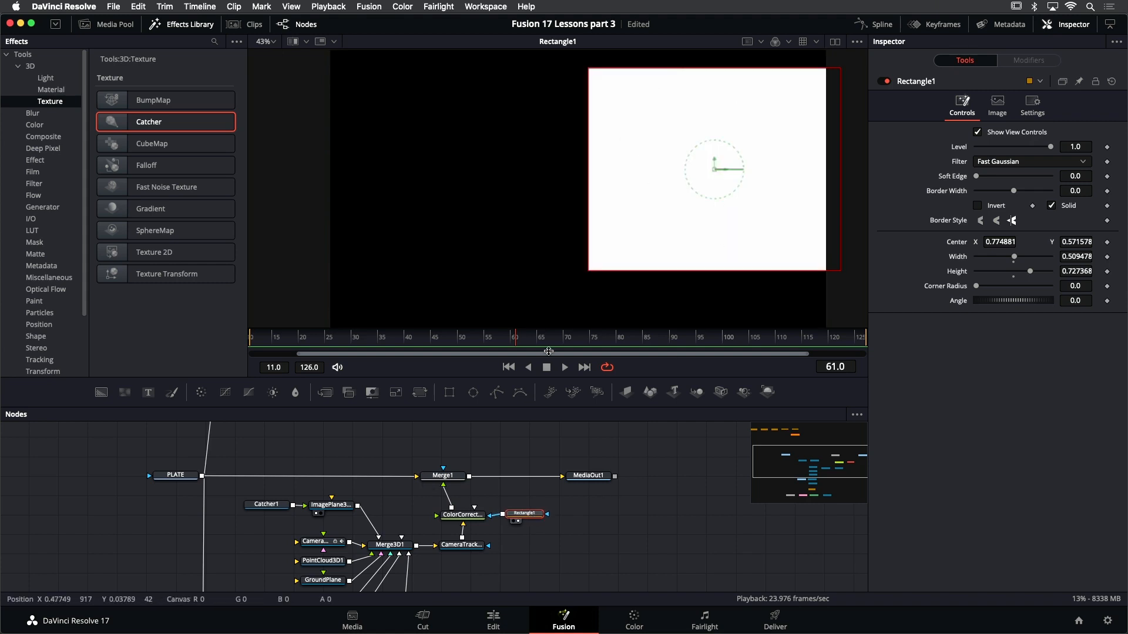
{"action": "left_click", "coordinate": [451, 477]}
{"action": "key", "text": "1"}
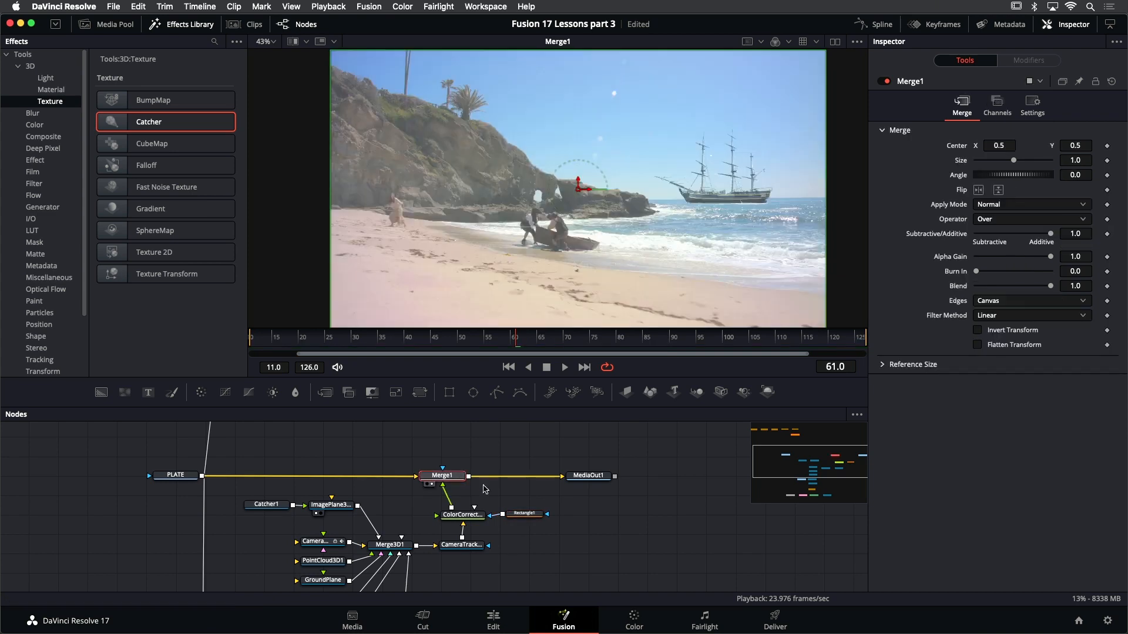
{"action": "left_click", "coordinate": [591, 492]}
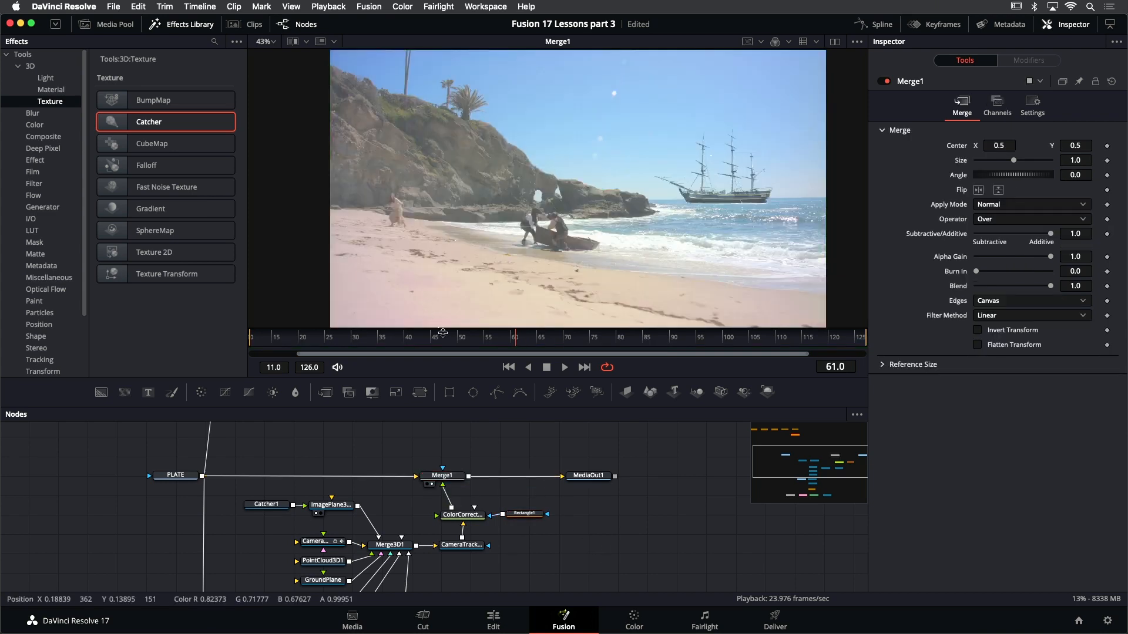
Hide the Effects Library, play the Merge1 composite from the first frame, and rewind
{"action": "left_click", "coordinate": [511, 367]}
{"action": "left_click", "coordinate": [183, 24]}
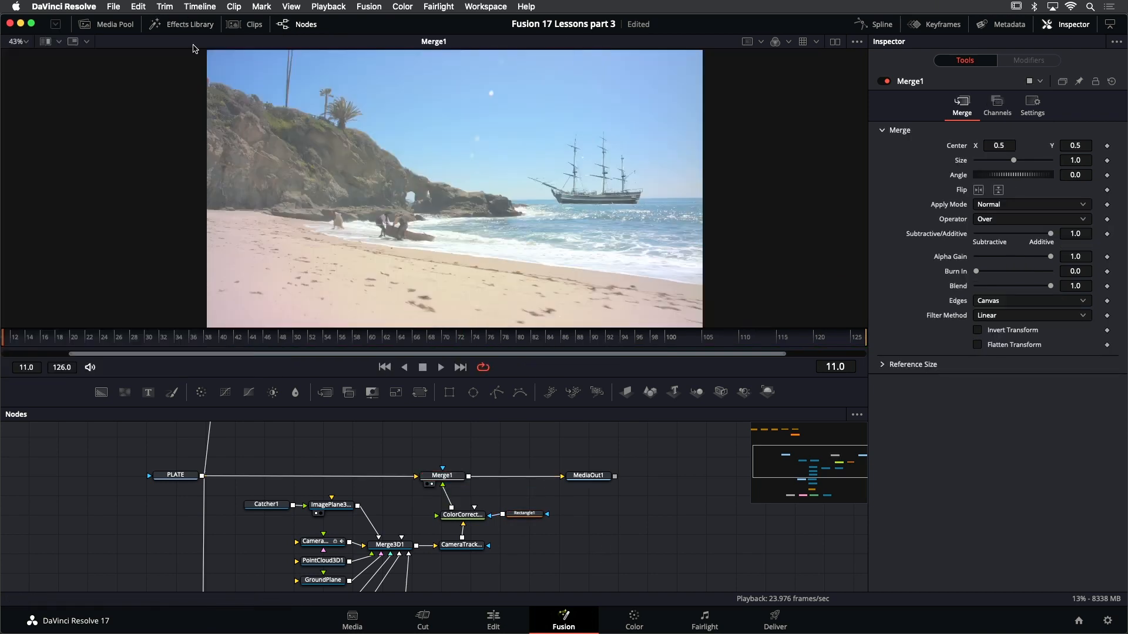
{"action": "left_click", "coordinate": [441, 367]}
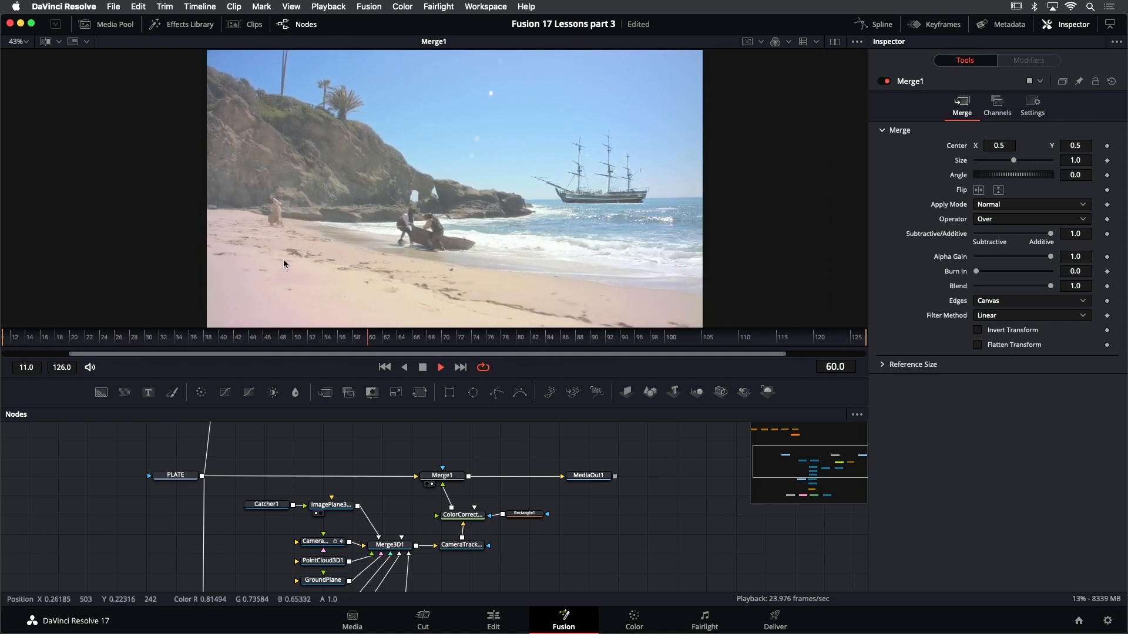
{"action": "left_click", "coordinate": [422, 367]}
{"action": "left_click", "coordinate": [385, 368]}
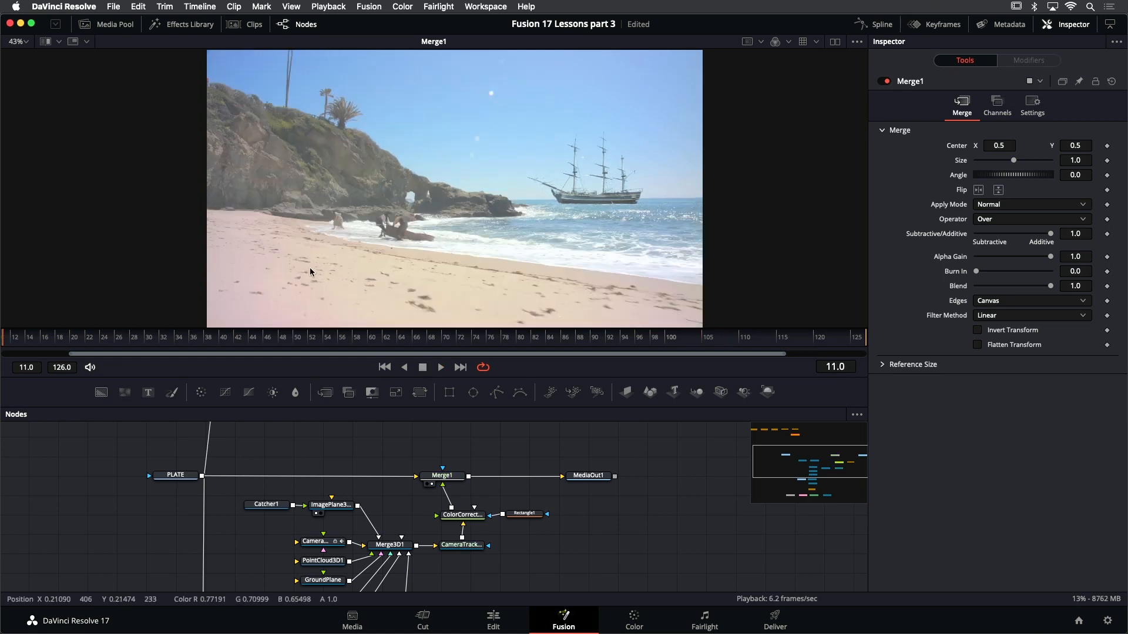
Examine the sand patch in Merge1 during playback, both close up and in a wider view
{"action": "scroll", "coordinate": [310, 259], "scroll_direction": "up", "scroll_amount": 5}
{"action": "left_click_drag", "start_coordinate": [330, 249], "coordinate": [357, 219]}
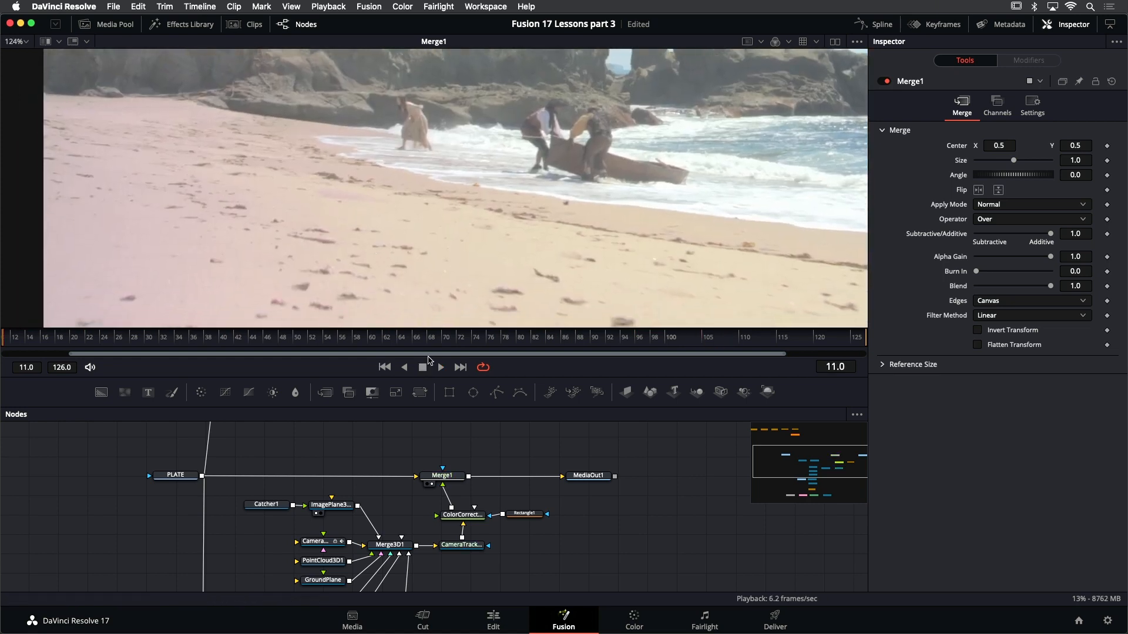
{"action": "left_click", "coordinate": [440, 368]}
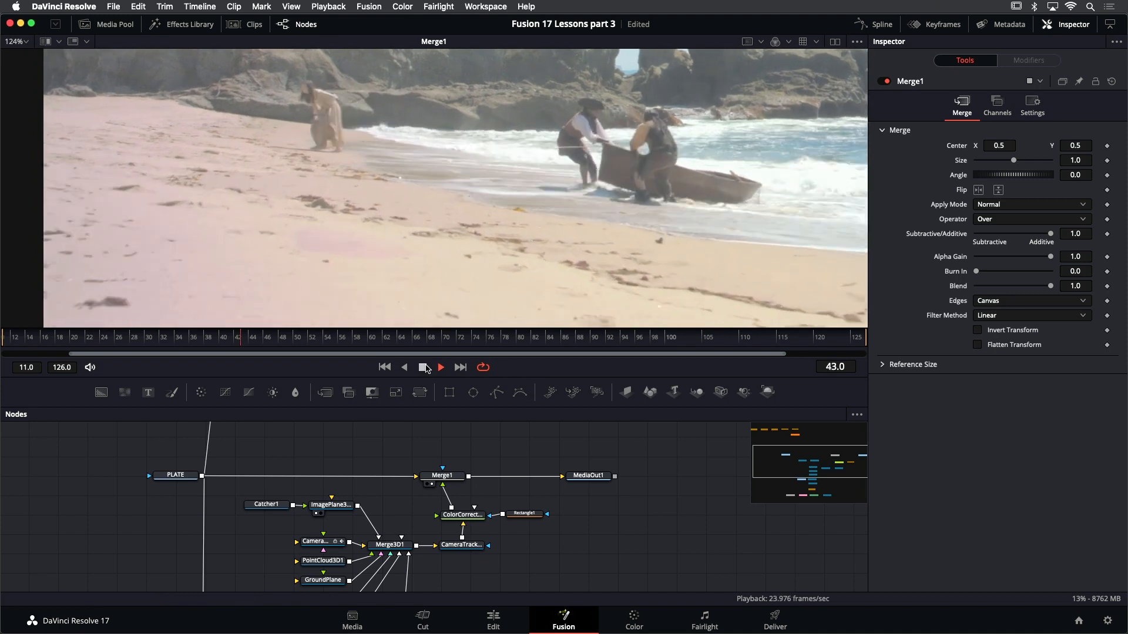
{"action": "left_click", "coordinate": [425, 367]}
{"action": "scroll", "coordinate": [397, 201], "scroll_direction": "down", "scroll_amount": 3}
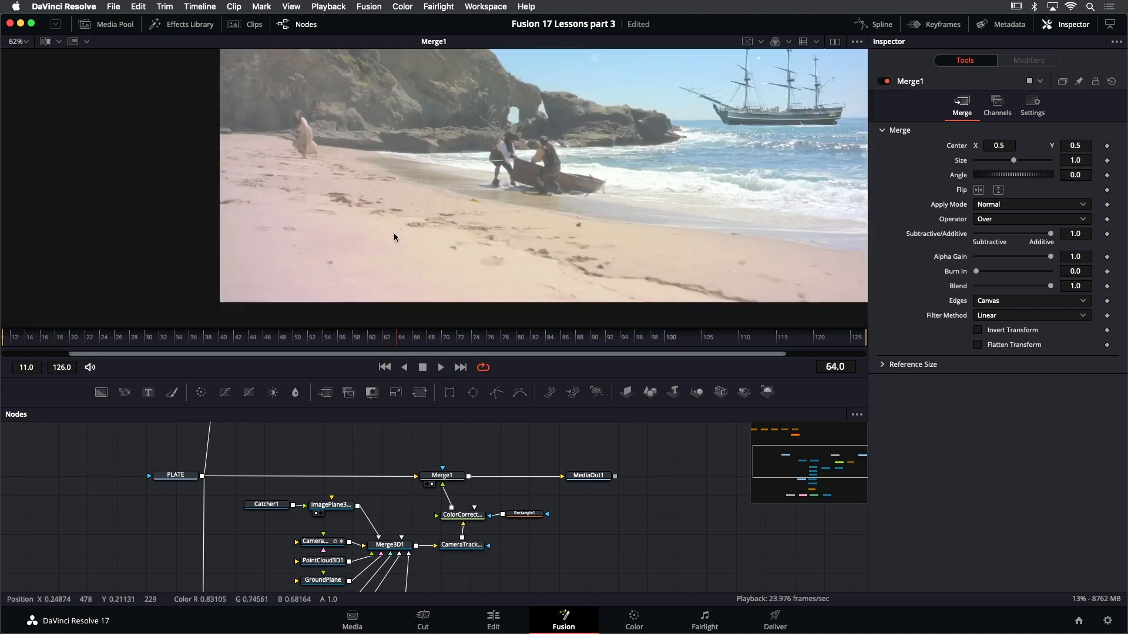
{"action": "left_click", "coordinate": [441, 368]}
{"action": "left_click", "coordinate": [427, 371]}
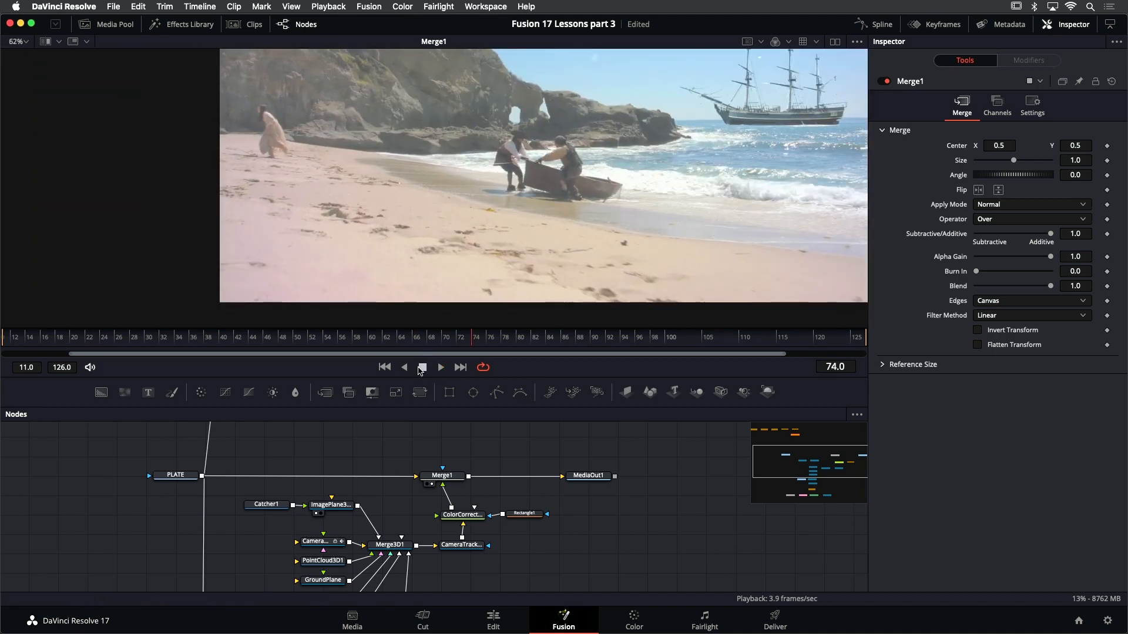
Move the playhead back to frame 68
{"action": "key", "text": "Left"}
{"action": "key", "text": "Left"}
{"action": "key", "text": "Left"}
{"action": "key", "text": "Left"}
{"action": "key", "text": "Left"}
{"action": "key", "text": "Left"}
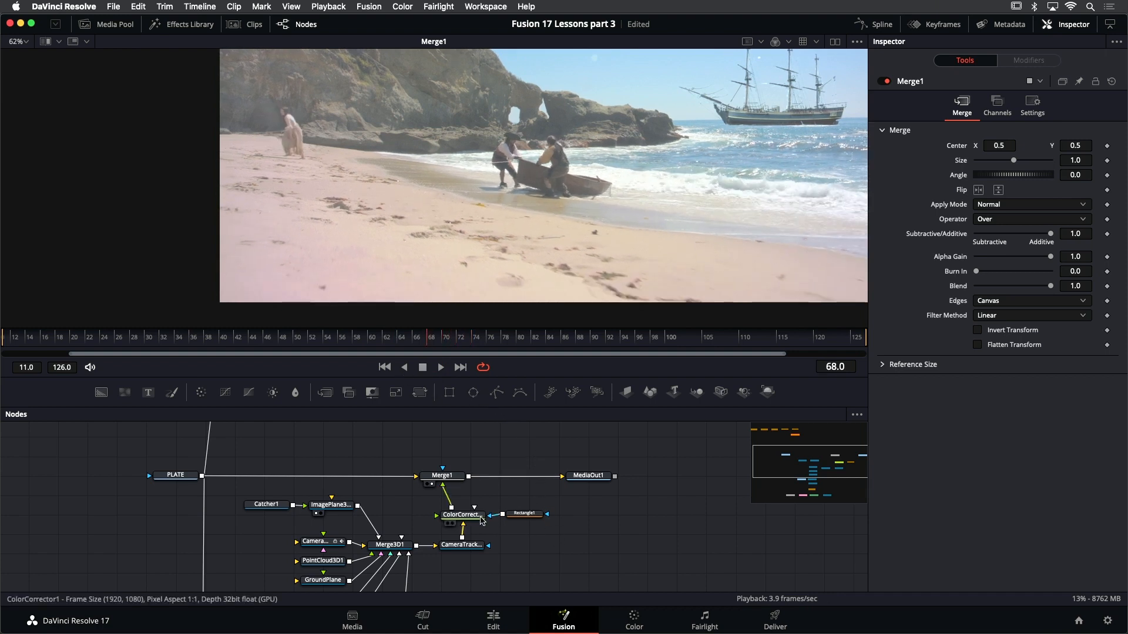
Spread the node tree apart to leave room between Merge1 and ColorCorrector1
{"action": "scroll", "coordinate": [386, 467], "scroll_direction": "down", "scroll_amount": 2}
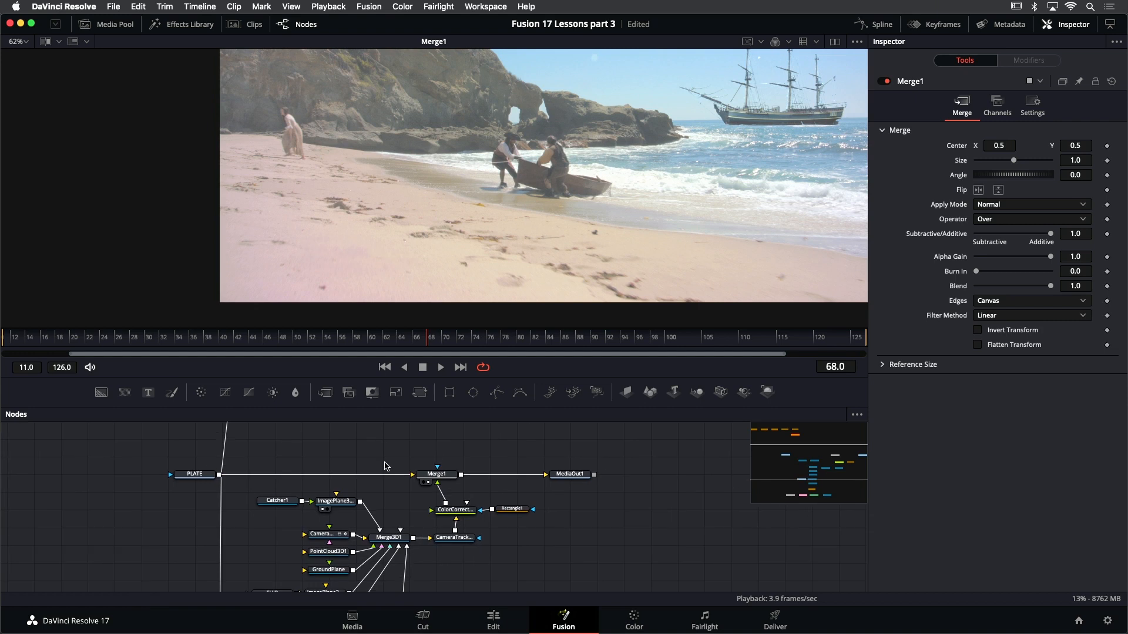
{"action": "scroll", "coordinate": [432, 470], "scroll_direction": "down", "scroll_amount": 4}
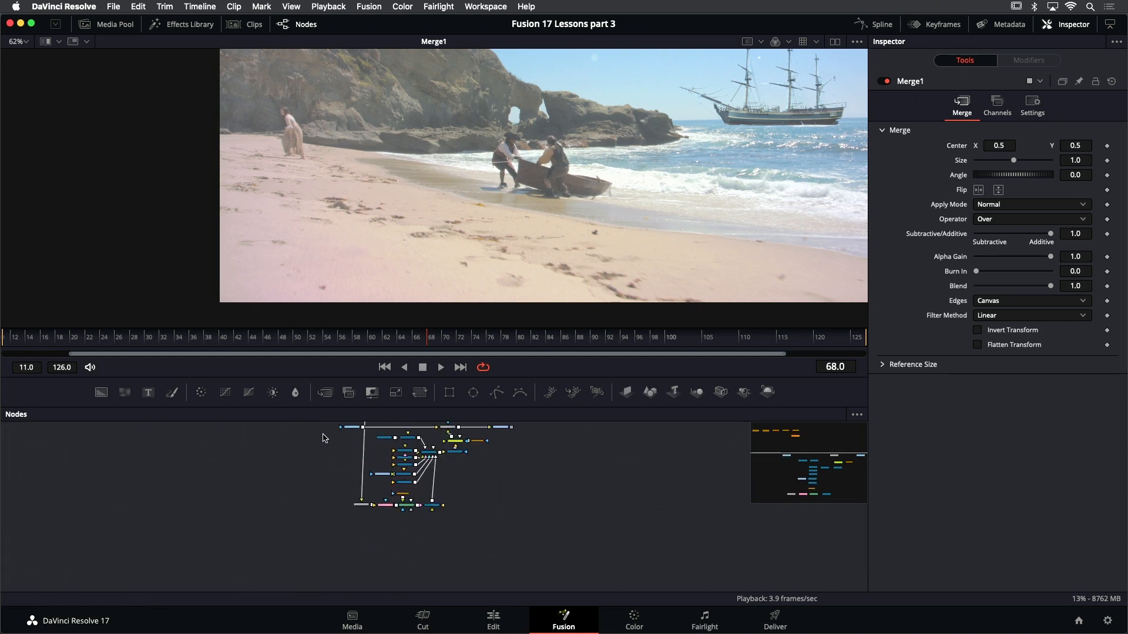
{"action": "left_click_drag", "start_coordinate": [327, 435], "coordinate": [518, 508]}
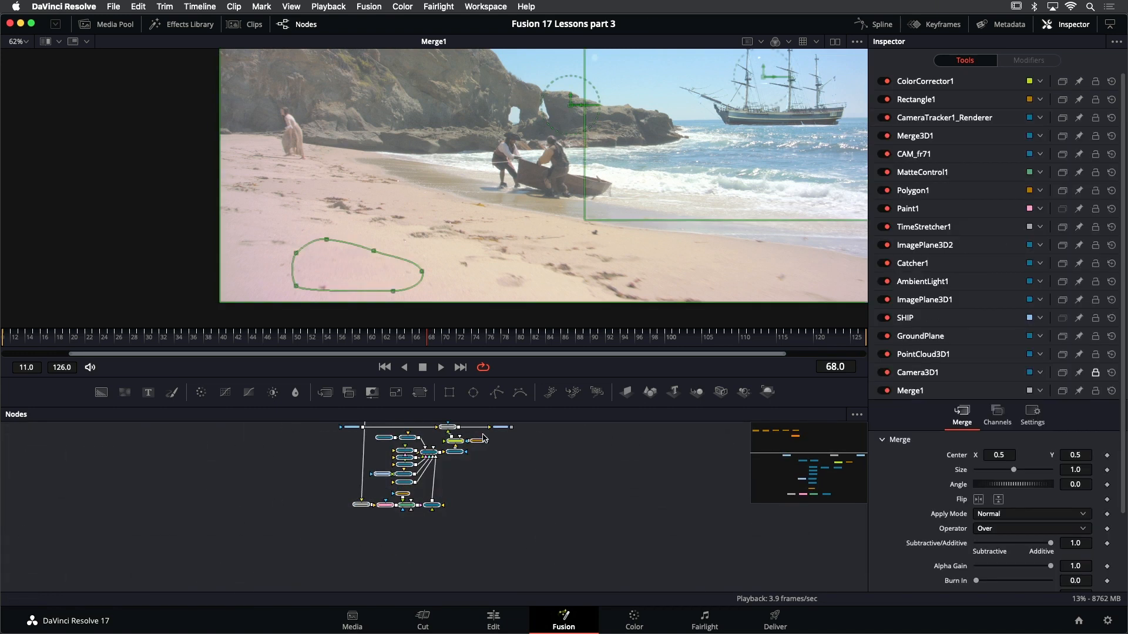
{"action": "left_click_drag", "start_coordinate": [520, 433], "coordinate": [263, 541]}
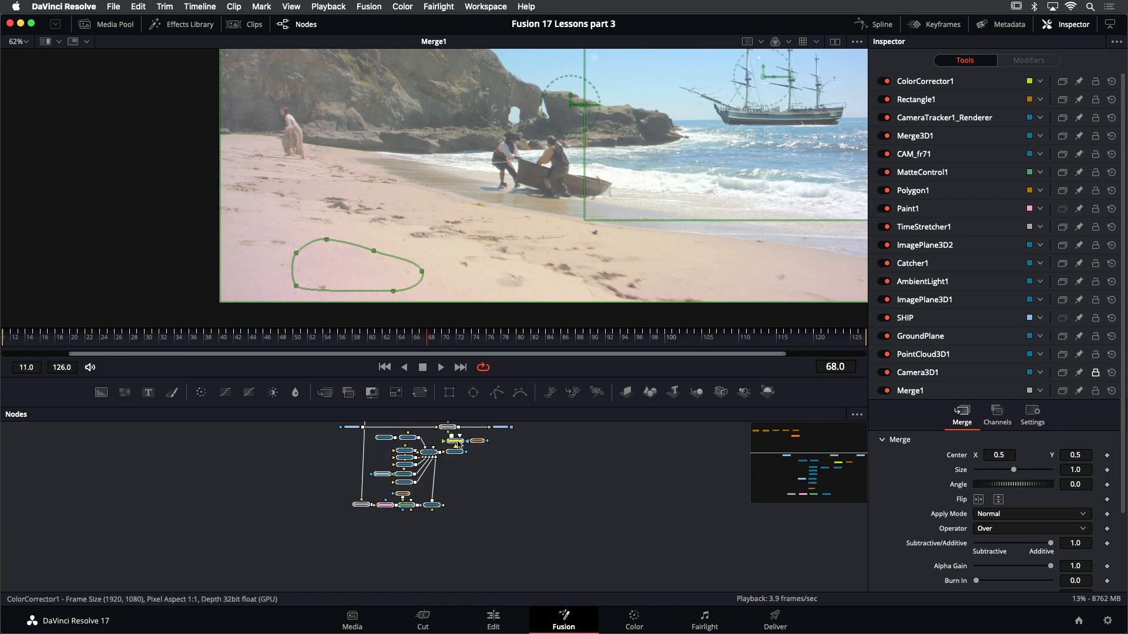
{"action": "left_click", "coordinate": [458, 443]}
{"action": "scroll", "coordinate": [455, 508], "scroll_direction": "up", "scroll_amount": 4}
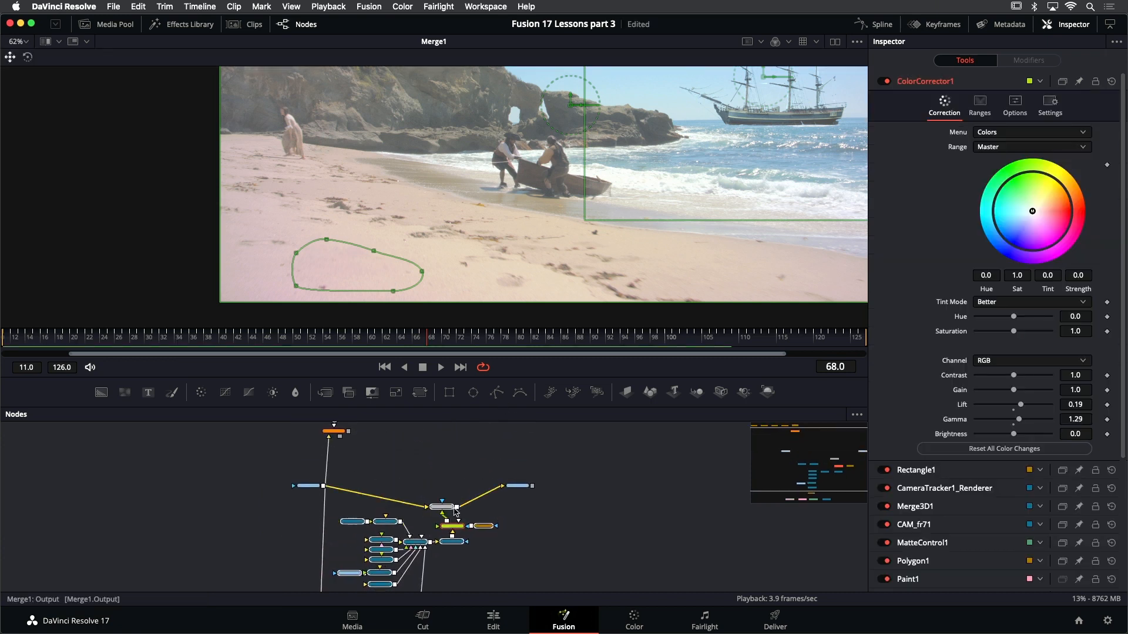
{"action": "left_click_drag", "start_coordinate": [445, 507], "coordinate": [450, 490]}
{"action": "left_click", "coordinate": [502, 514]}
{"action": "scroll", "coordinate": [460, 508], "scroll_direction": "up", "scroll_amount": 4}
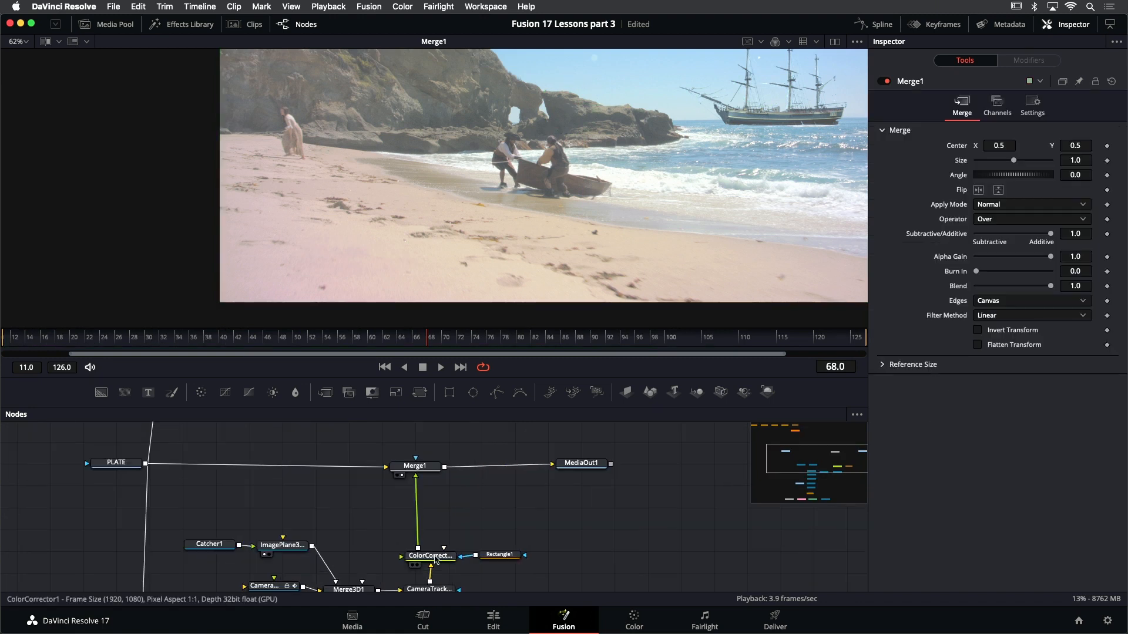
Add a second Color Corrector between ColorCorrector1 and Merge1, placed slightly above ColorCorrector1
{"action": "left_click", "coordinate": [435, 557]}
{"action": "key", "text": "shift+space"}
{"action": "type", "text": "rec"}
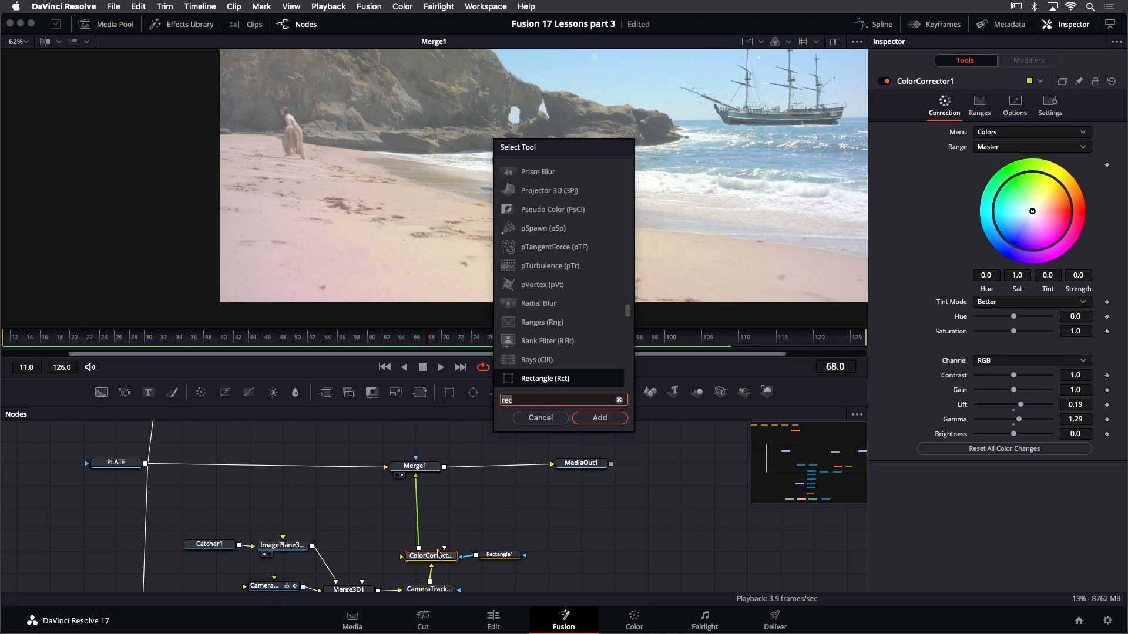
{"action": "type", "text": "olo"}
{"action": "key", "text": "Down"}
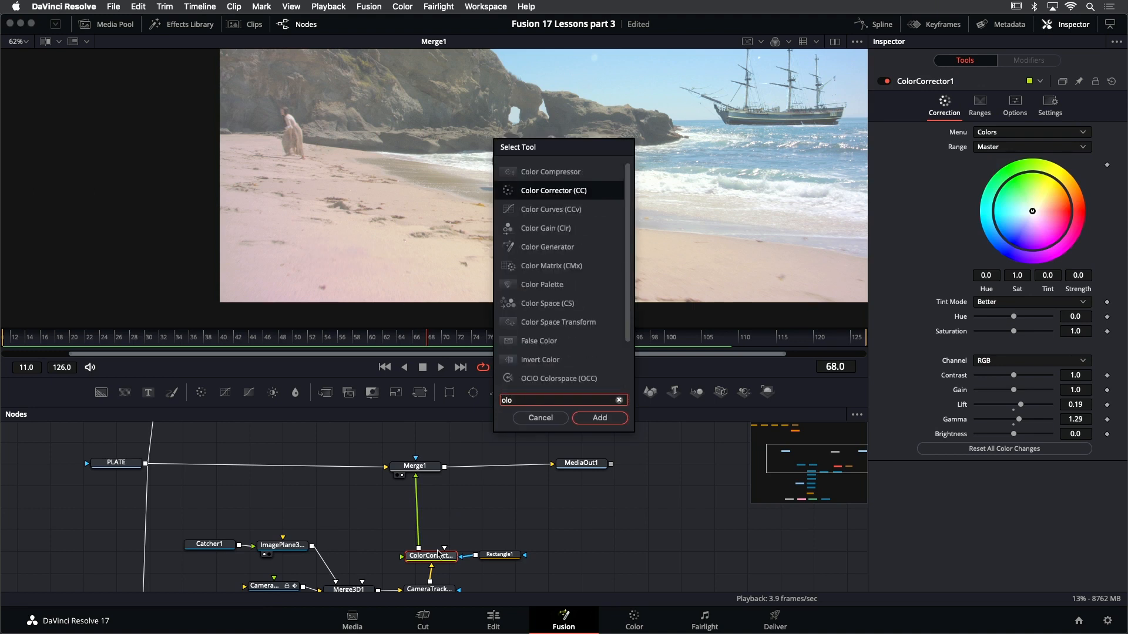
{"action": "key", "text": "Return"}
{"action": "left_click_drag", "start_coordinate": [435, 534], "coordinate": [433, 526]}
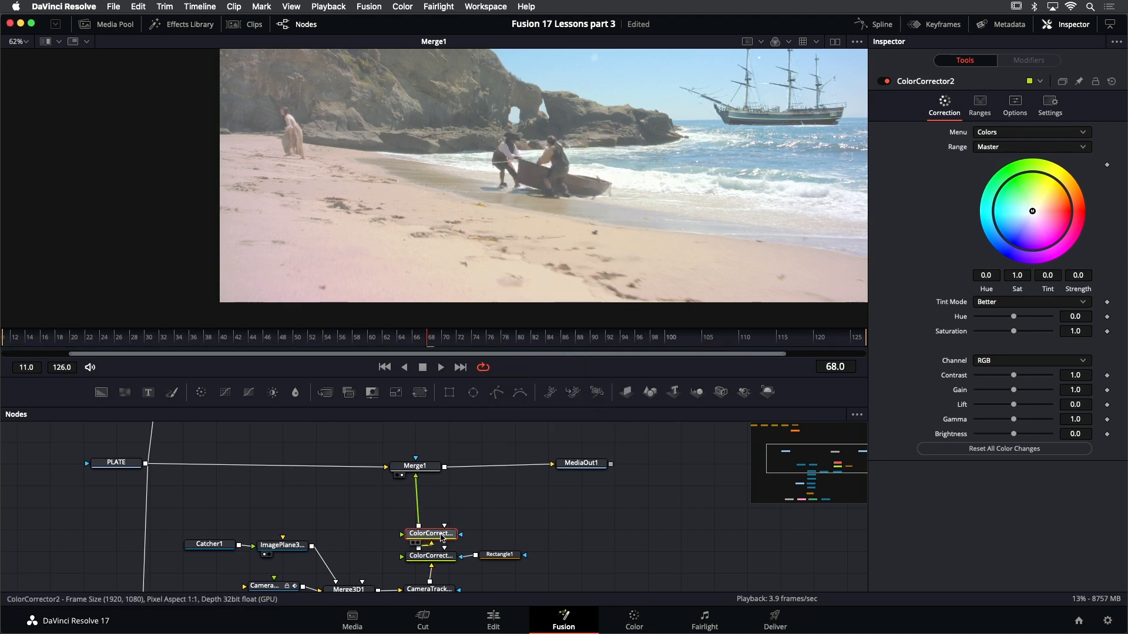
Rename the new color corrector node as ColorCorrector_PATCH
{"action": "right_click", "coordinate": [949, 81]}
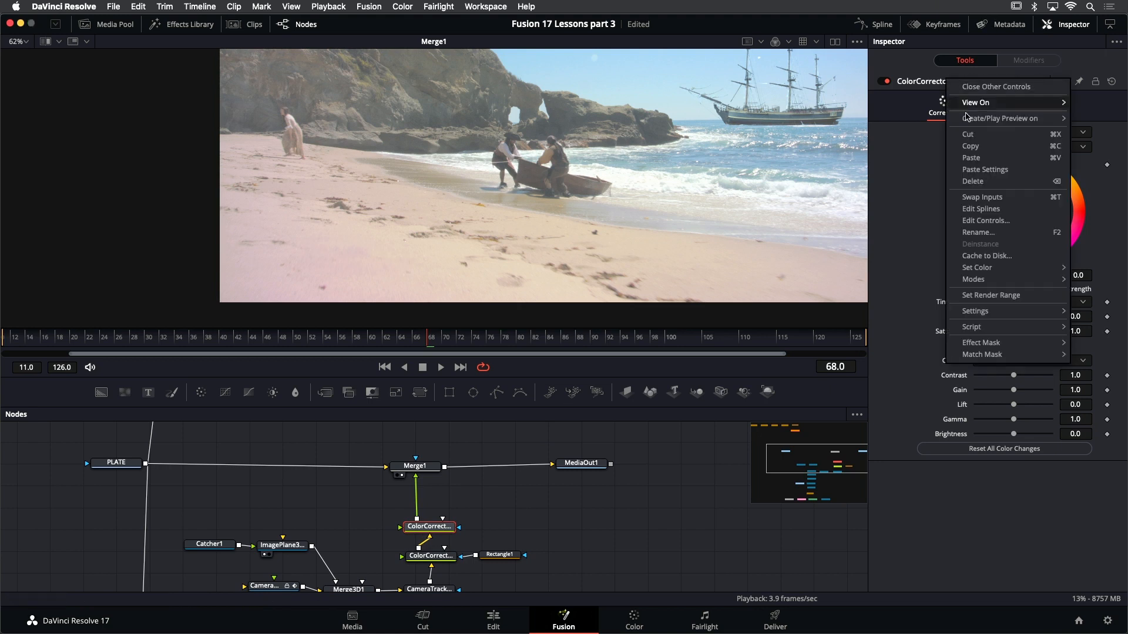
{"action": "left_click", "coordinate": [1000, 231]}
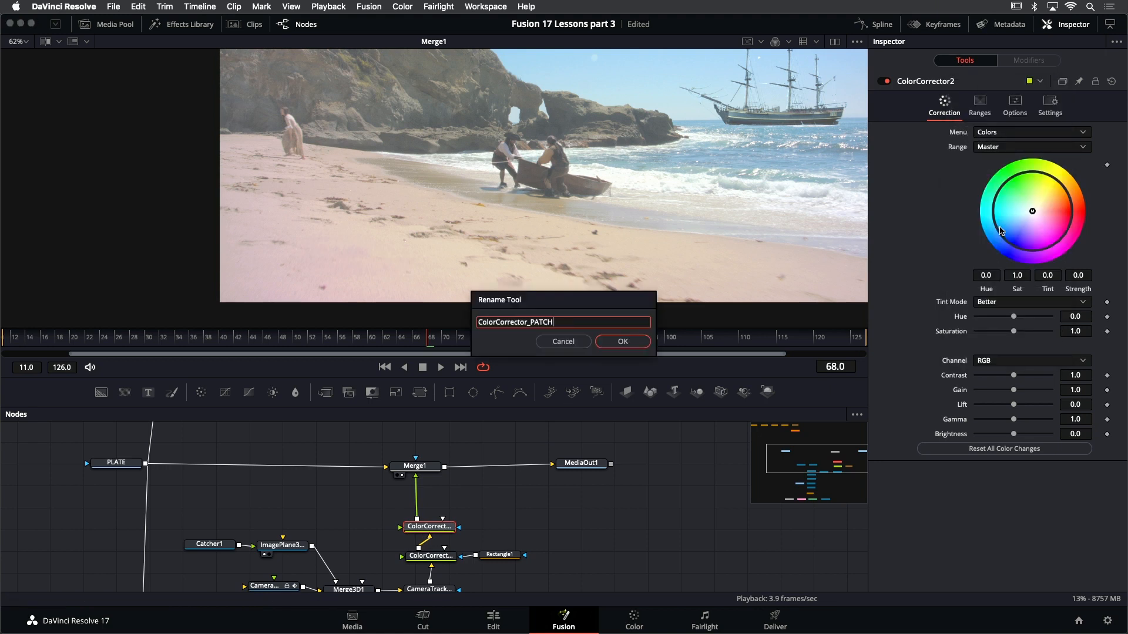
{"action": "type", "text": "_PATCH"}
{"action": "key", "text": "Return"}
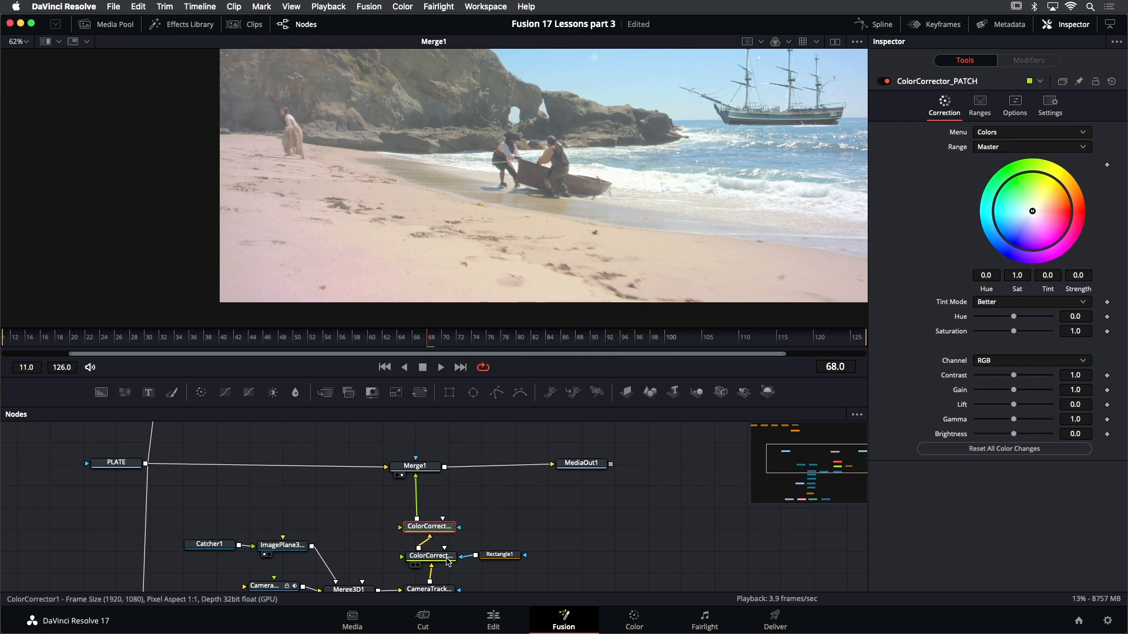
Rename ColorCorrector1 as ColorCorrector_SHIP and save the project
{"action": "left_click", "coordinate": [433, 556]}
{"action": "right_click", "coordinate": [931, 89]}
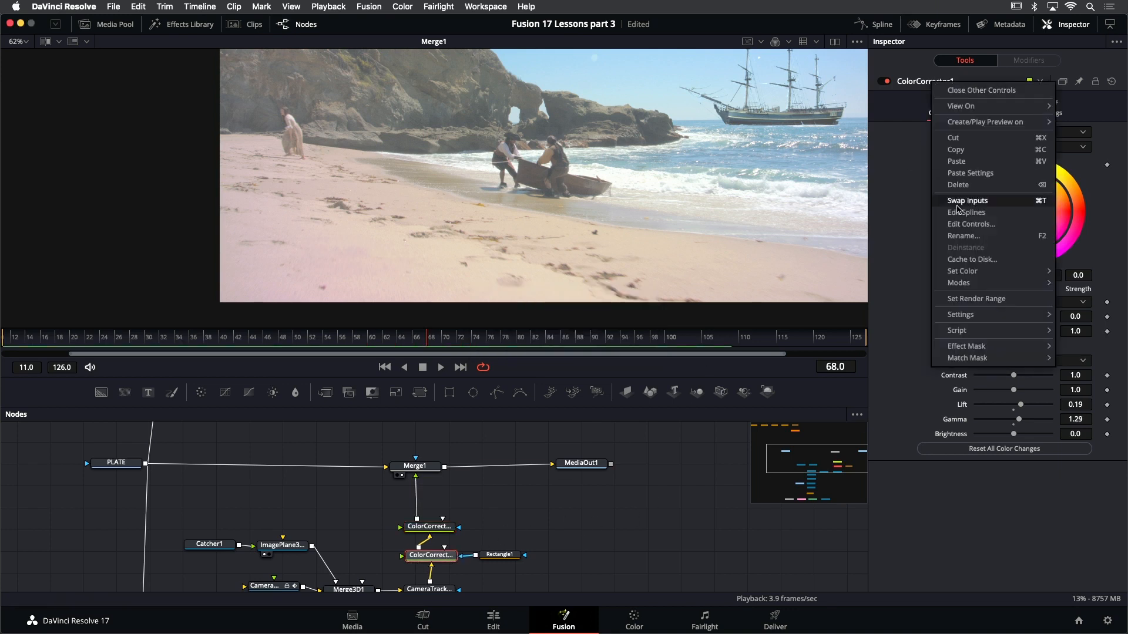
{"action": "left_click", "coordinate": [966, 236]}
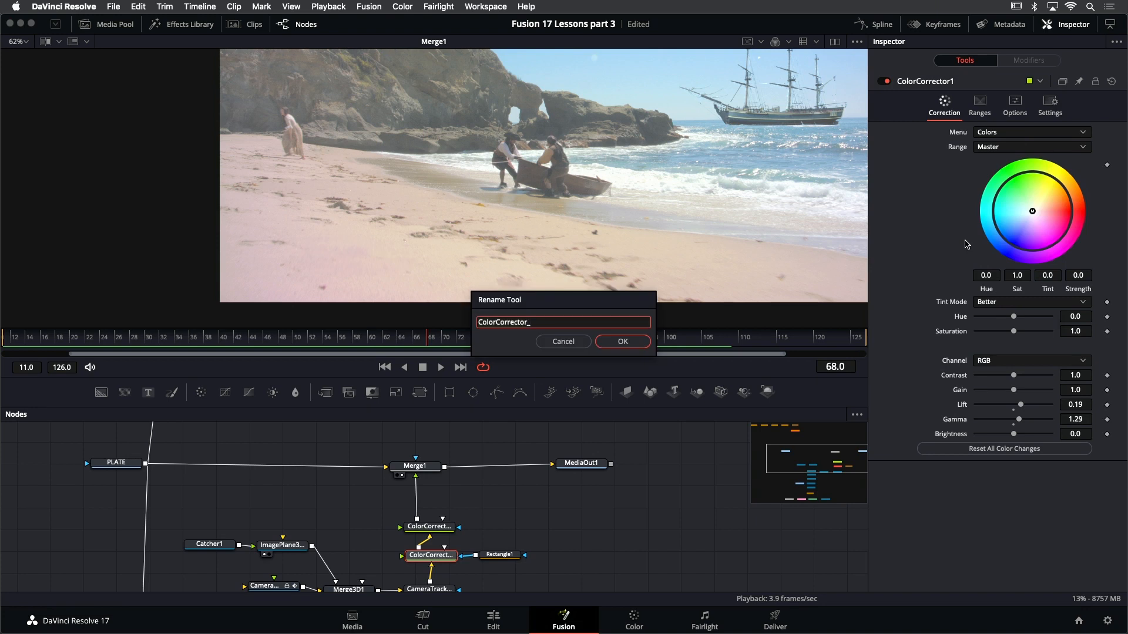
{"action": "key", "text": "Return"}
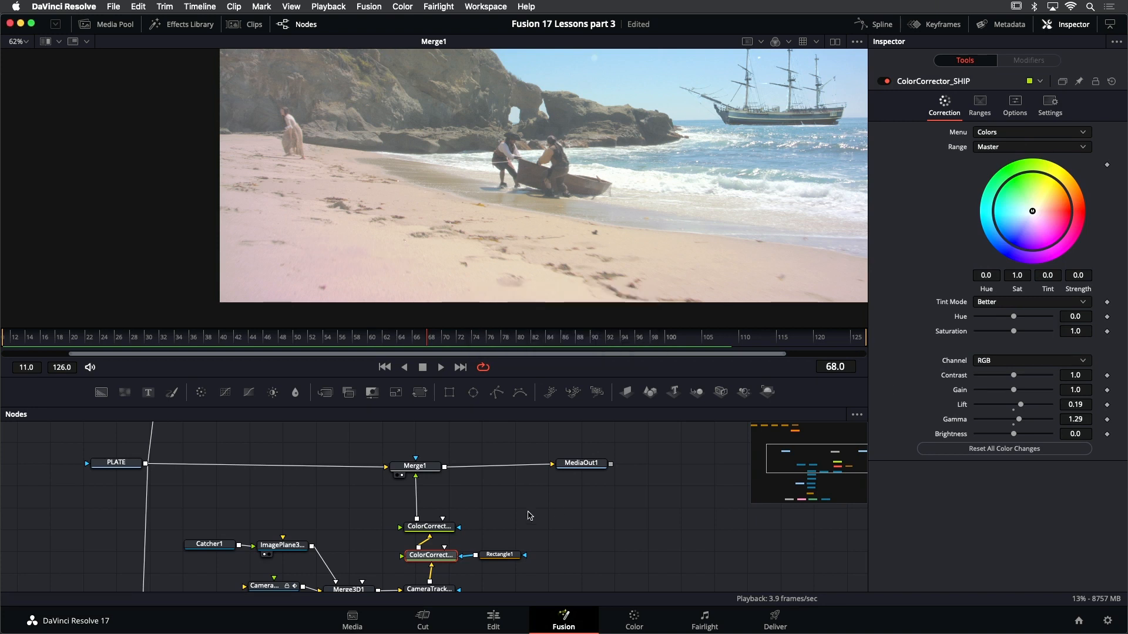
{"action": "key", "text": "super+s"}
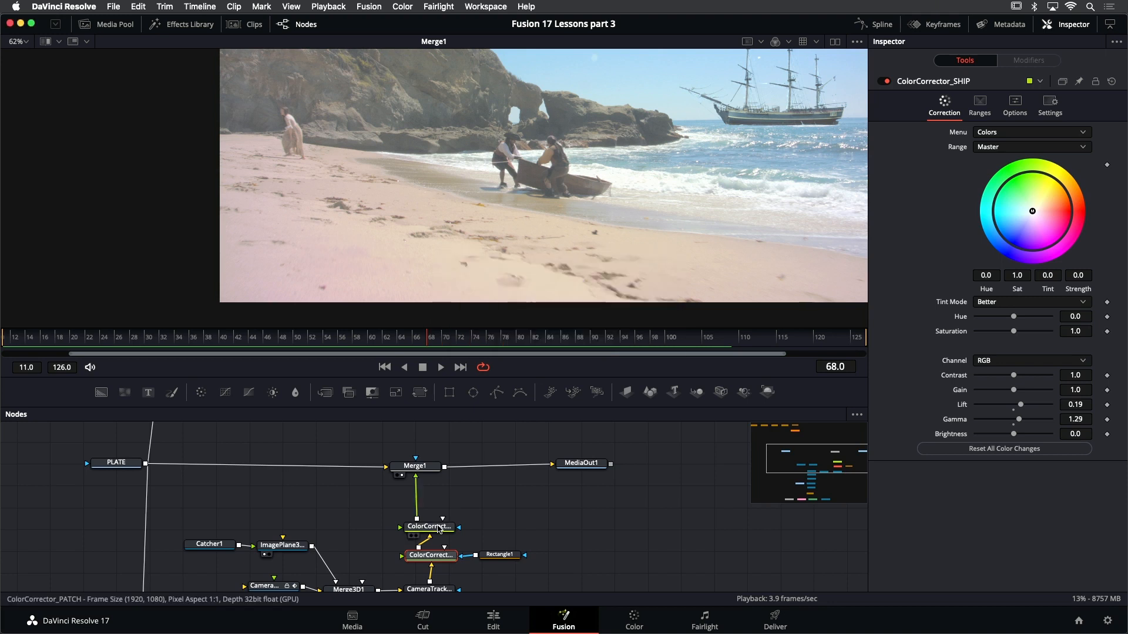
Add a Rectangle mask centered over the sand patch at about X 0.22, Y 0.19, and connect it as ColorCorrector_PATCH's effect mask
{"action": "left_click", "coordinate": [438, 528]}
{"action": "scroll", "coordinate": [469, 137], "scroll_direction": "down", "scroll_amount": 1}
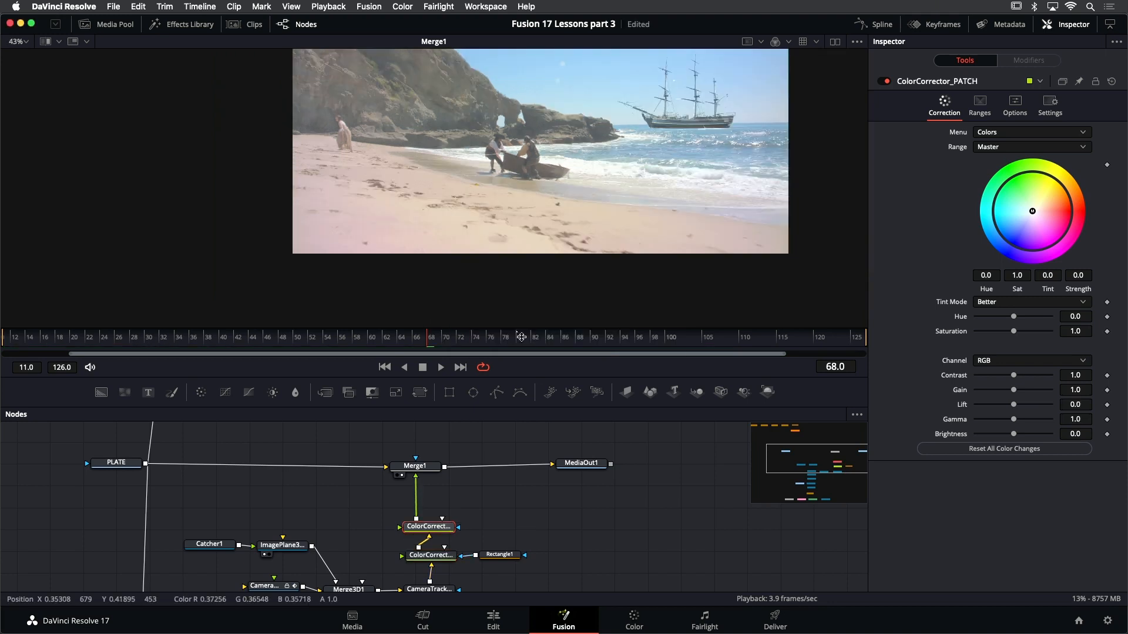
{"action": "left_click", "coordinate": [500, 519]}
{"action": "key", "text": "shift+space"}
{"action": "type", "text": "rec"}
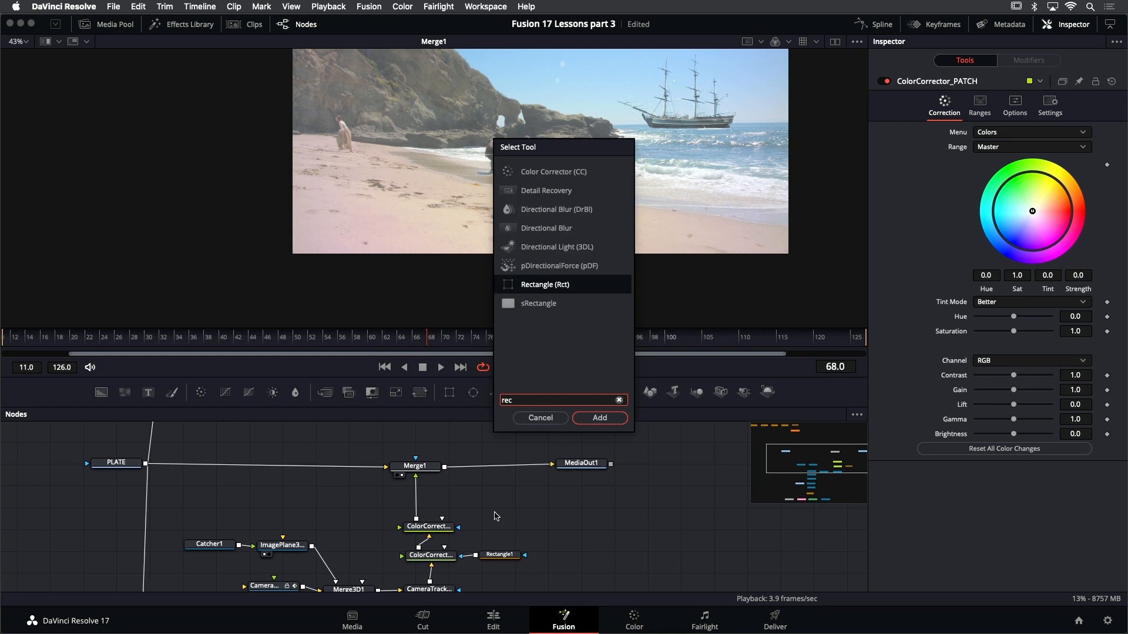
{"action": "key", "text": "Return"}
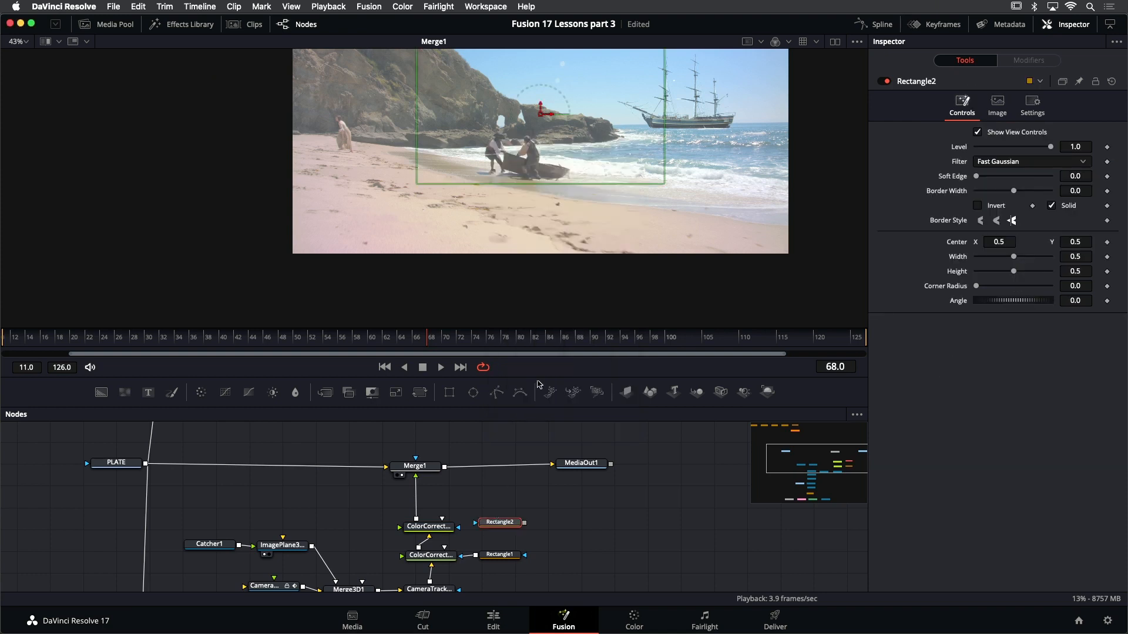
{"action": "left_click_drag", "start_coordinate": [541, 113], "coordinate": [403, 202]}
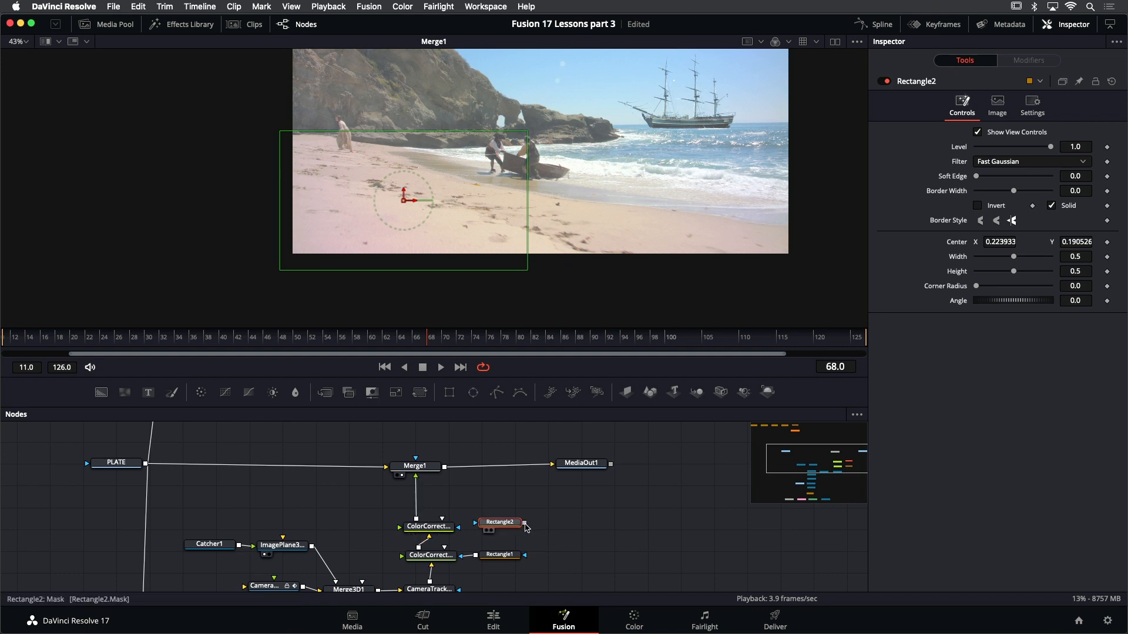
{"action": "left_click_drag", "start_coordinate": [524, 522], "coordinate": [444, 528]}
Enable Pre-Divide / Post-Multiply on ColorCorrector_PATCH and keyframe its color wheel, hue, saturation and gain at frame 68
{"action": "left_click", "coordinate": [444, 529]}
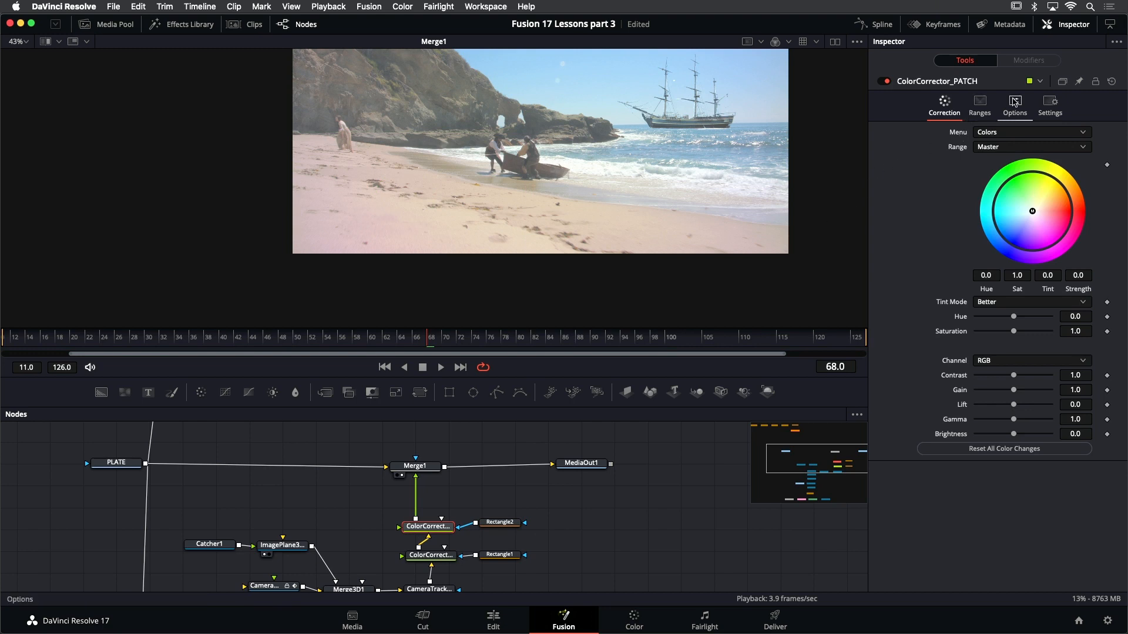
{"action": "left_click", "coordinate": [1014, 103]}
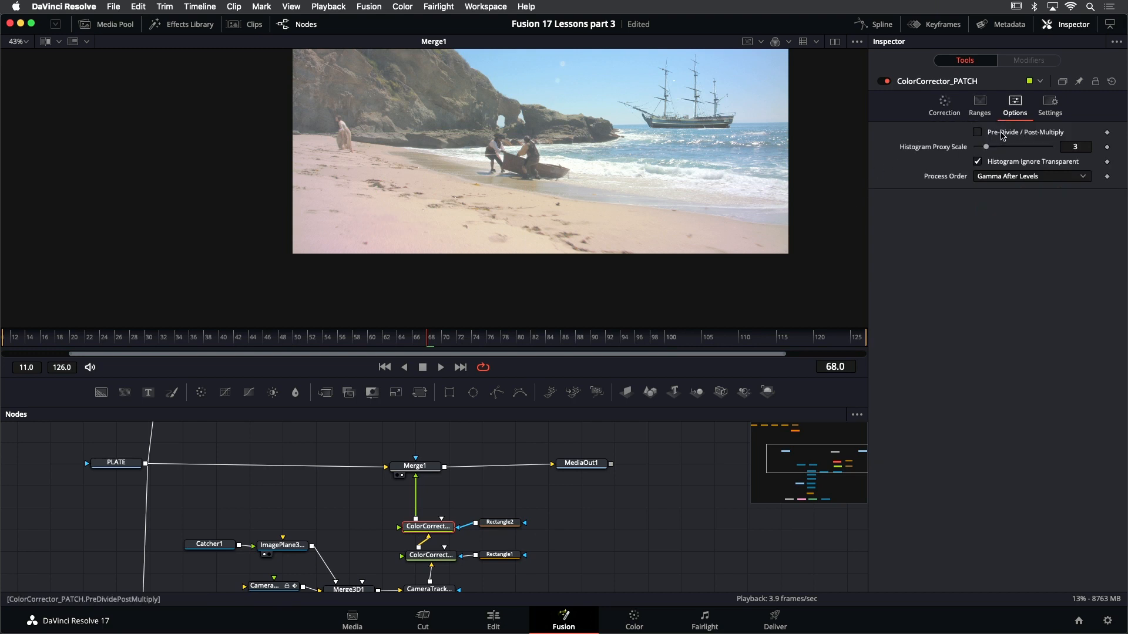
{"action": "left_click", "coordinate": [1003, 134]}
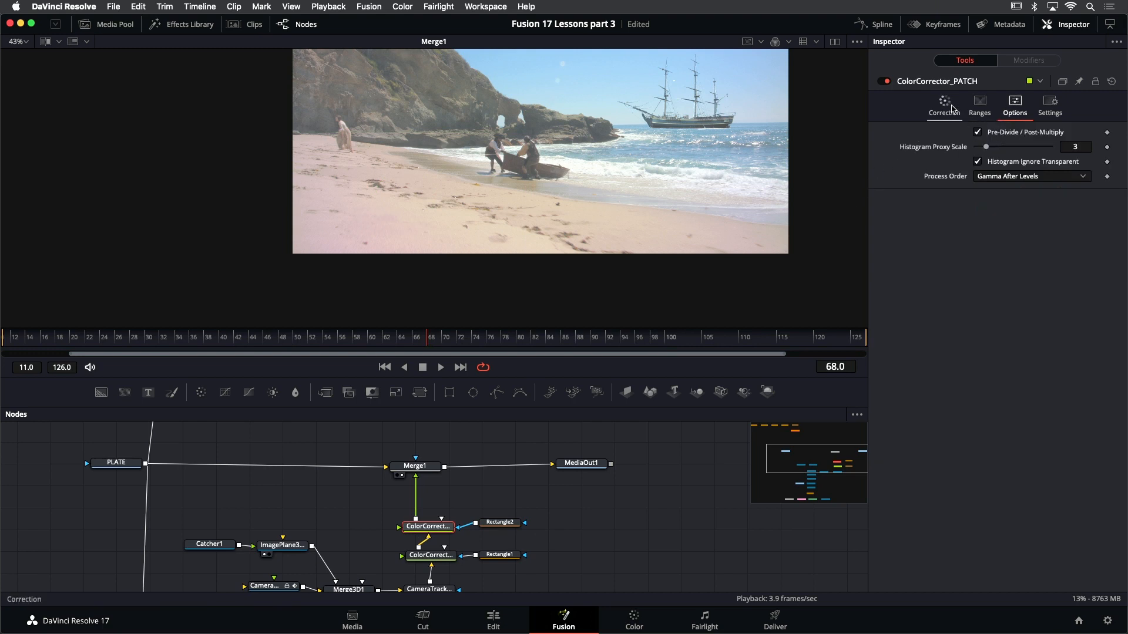
{"action": "left_click", "coordinate": [957, 106]}
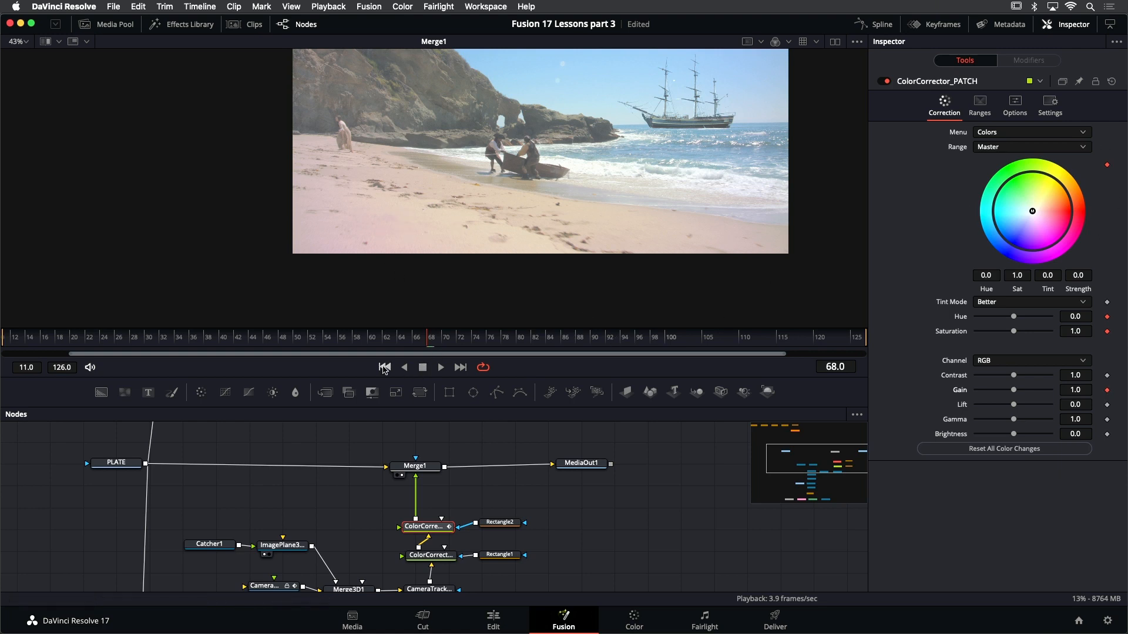
At frame 11, tint ColorCorrector_PATCH toward yellow to about 0.17 with strength 0.11, and set its gain to 1.039
{"action": "left_click", "coordinate": [383, 367]}
{"action": "scroll", "coordinate": [395, 167], "scroll_direction": "up", "scroll_amount": 5}
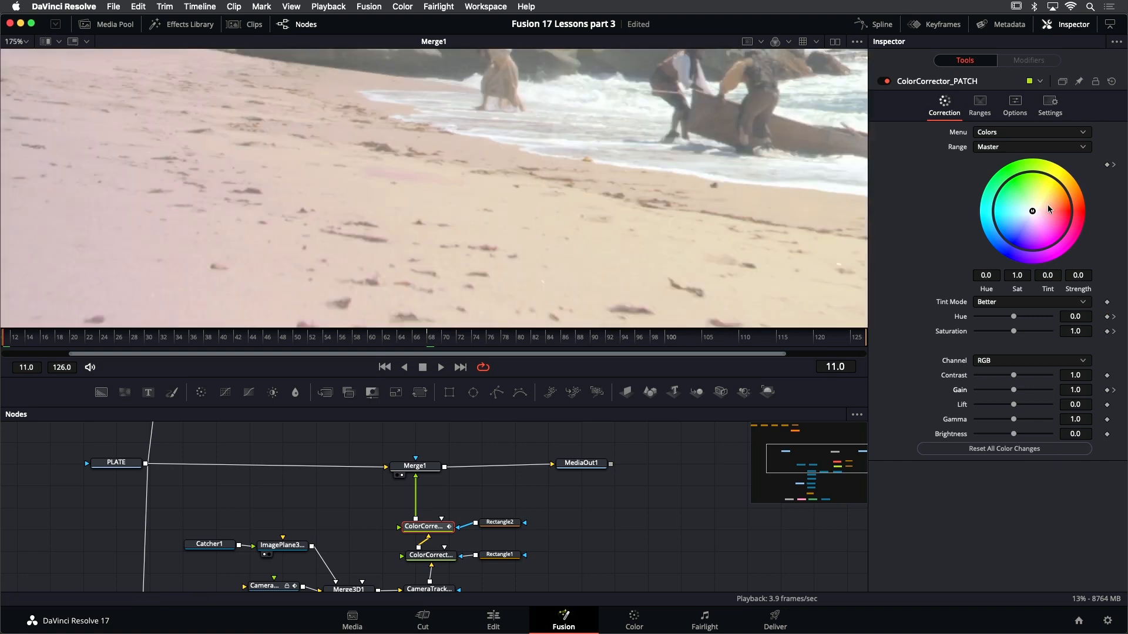
{"action": "left_click_drag", "start_coordinate": [1032, 212], "coordinate": [1037, 201]}
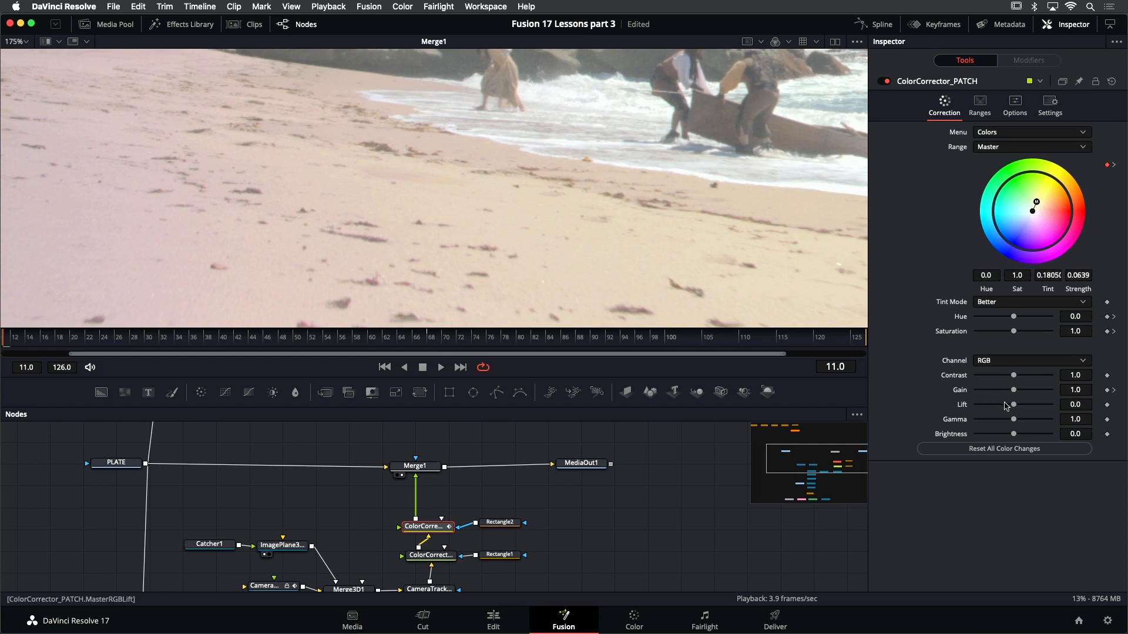
{"action": "left_click_drag", "start_coordinate": [1017, 393], "coordinate": [1017, 393]}
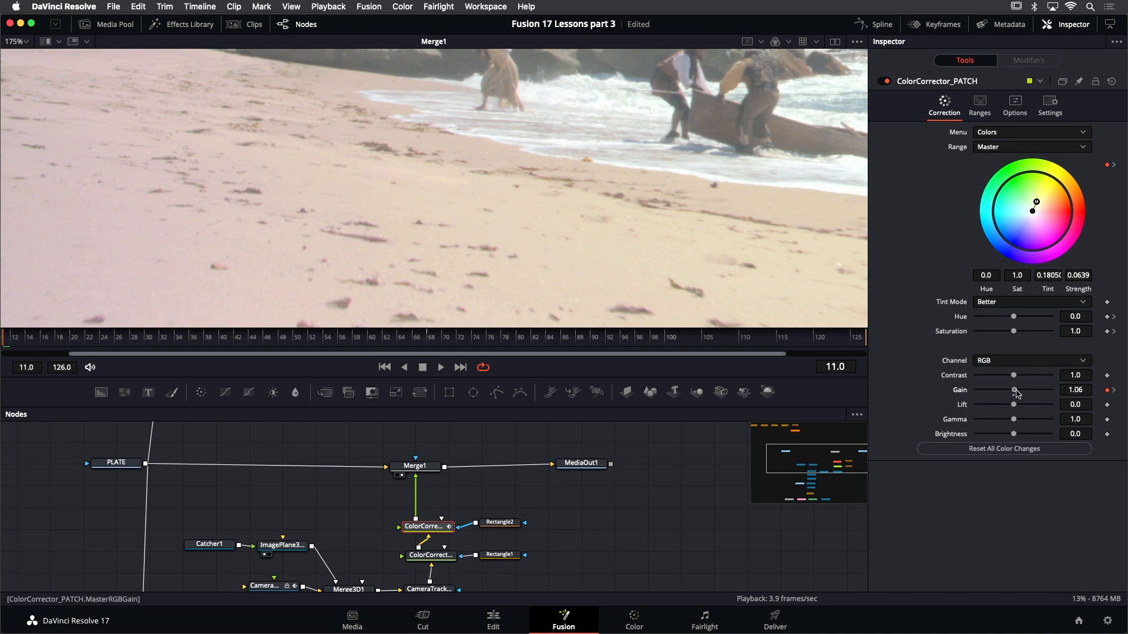
{"action": "left_click", "coordinate": [1079, 393]}
{"action": "left_click_drag", "start_coordinate": [1078, 392], "coordinate": [1082, 393]}
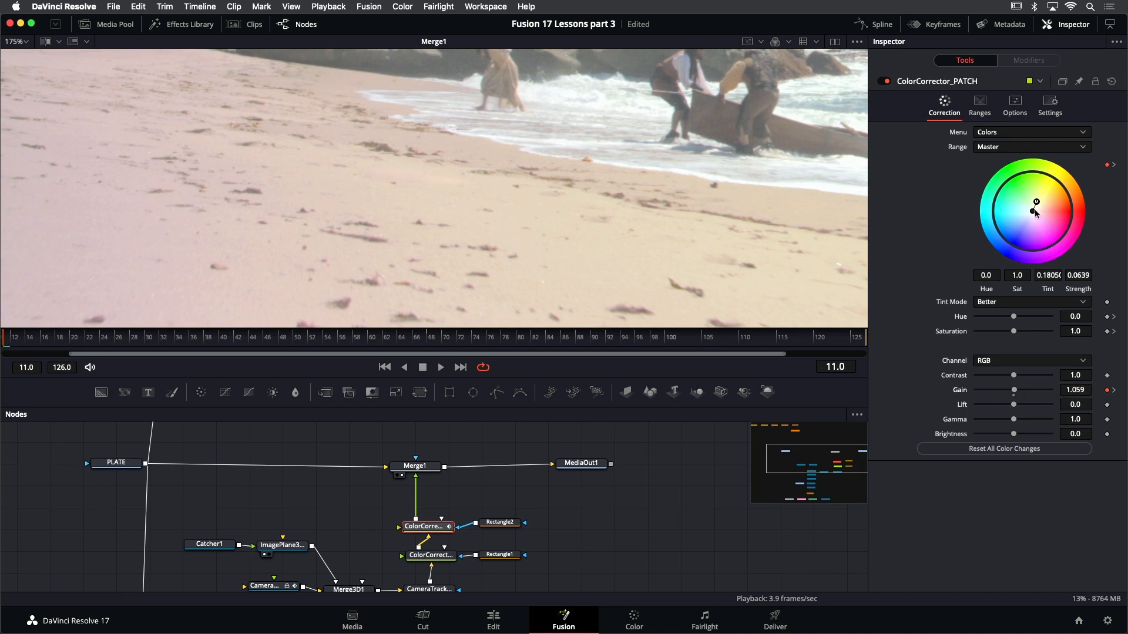
{"action": "left_click_drag", "start_coordinate": [1035, 203], "coordinate": [1031, 209]}
{"action": "left_click_drag", "start_coordinate": [1036, 206], "coordinate": [1038, 200]}
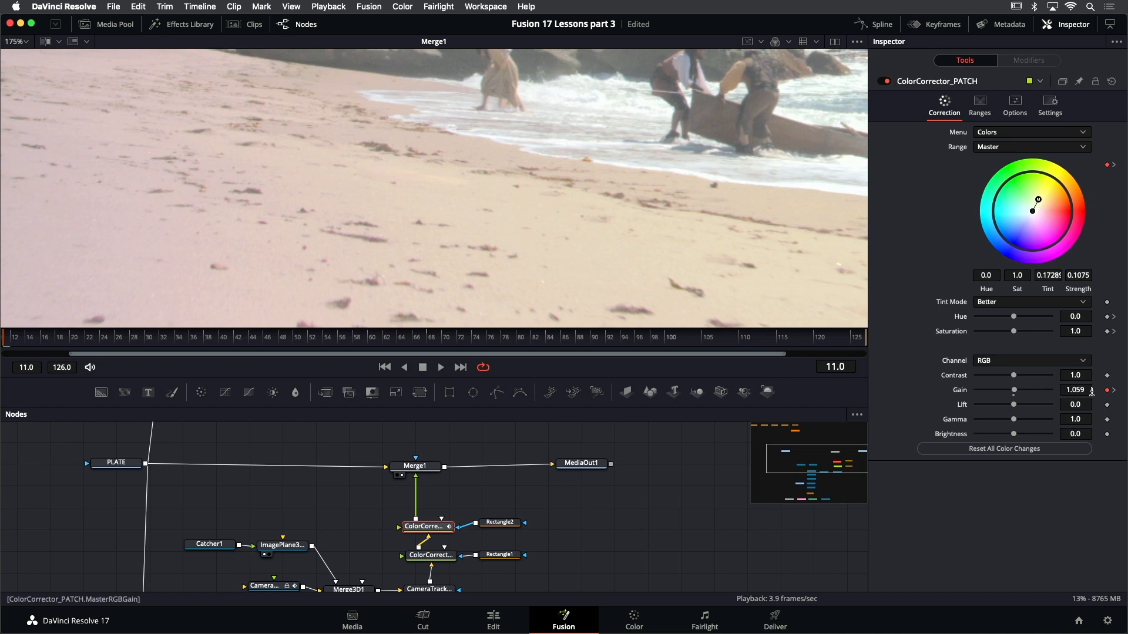
{"action": "left_click_drag", "start_coordinate": [1082, 388], "coordinate": [1064, 388]}
Compare the sand patch with ColorCorrector_PATCH disabled and enabled
{"action": "left_click", "coordinate": [885, 83]}
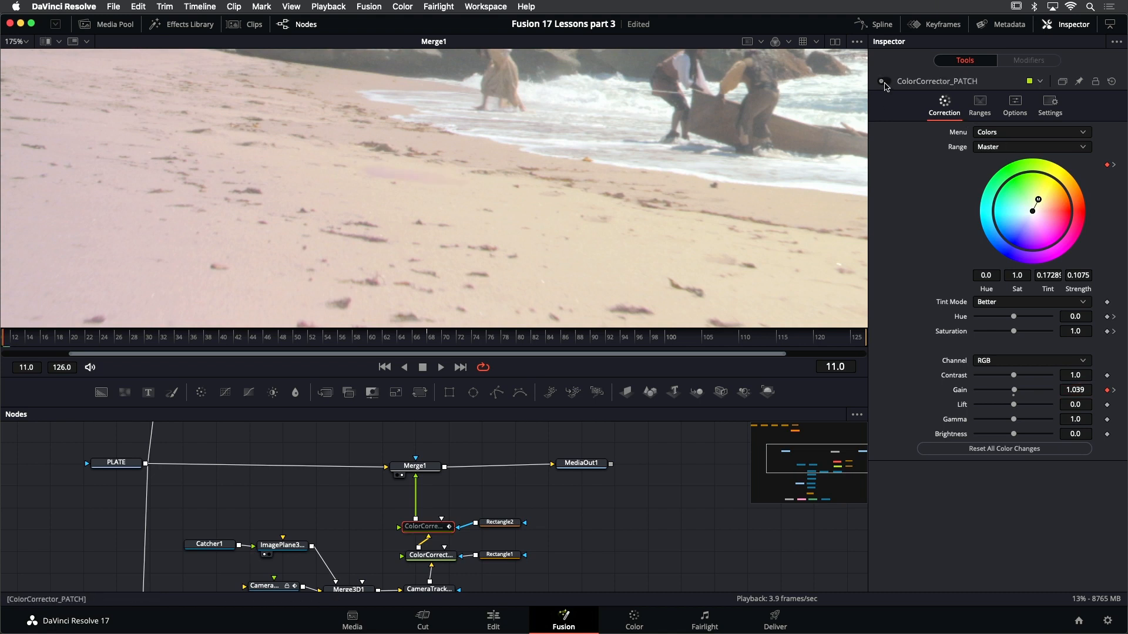
{"action": "left_click", "coordinate": [885, 82]}
{"action": "scroll", "coordinate": [502, 232], "scroll_direction": "down", "scroll_amount": 2}
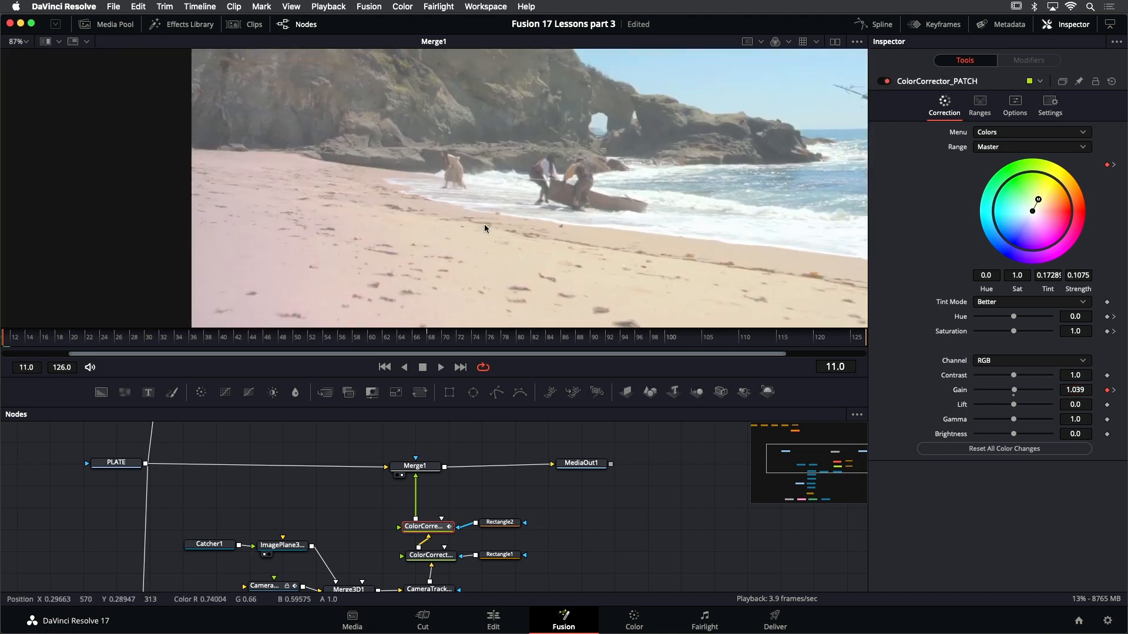
Play the corrected composite, stop at frame 46, and shift ColorCorrector_PATCH's tint to about 0.21 with strength about 0.07
{"action": "key", "text": "space"}
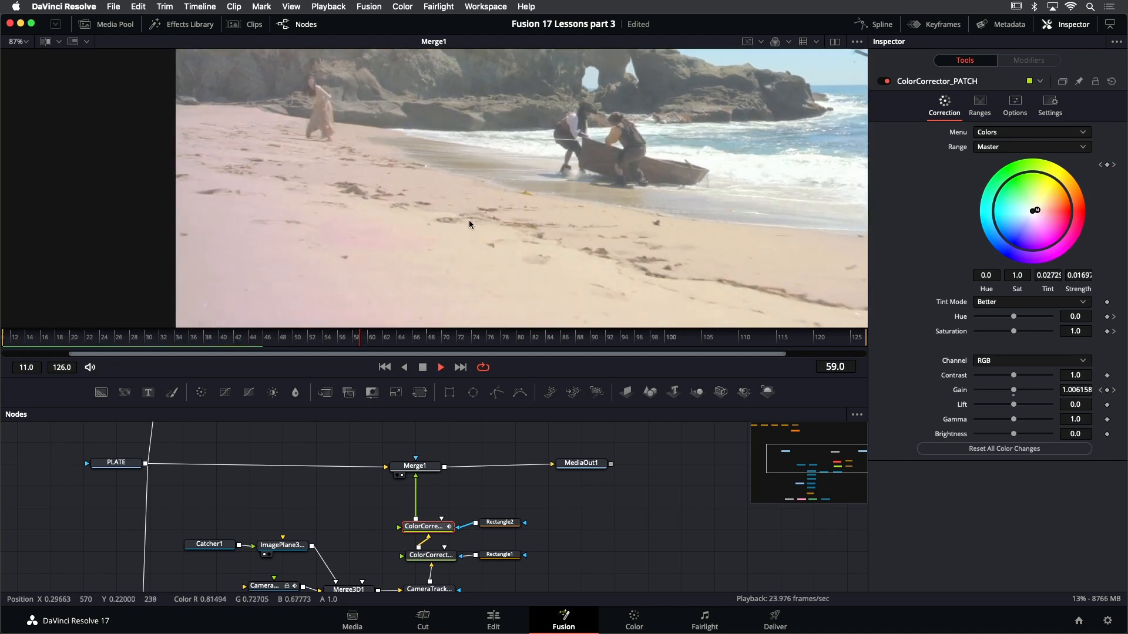
{"action": "key", "text": "space"}
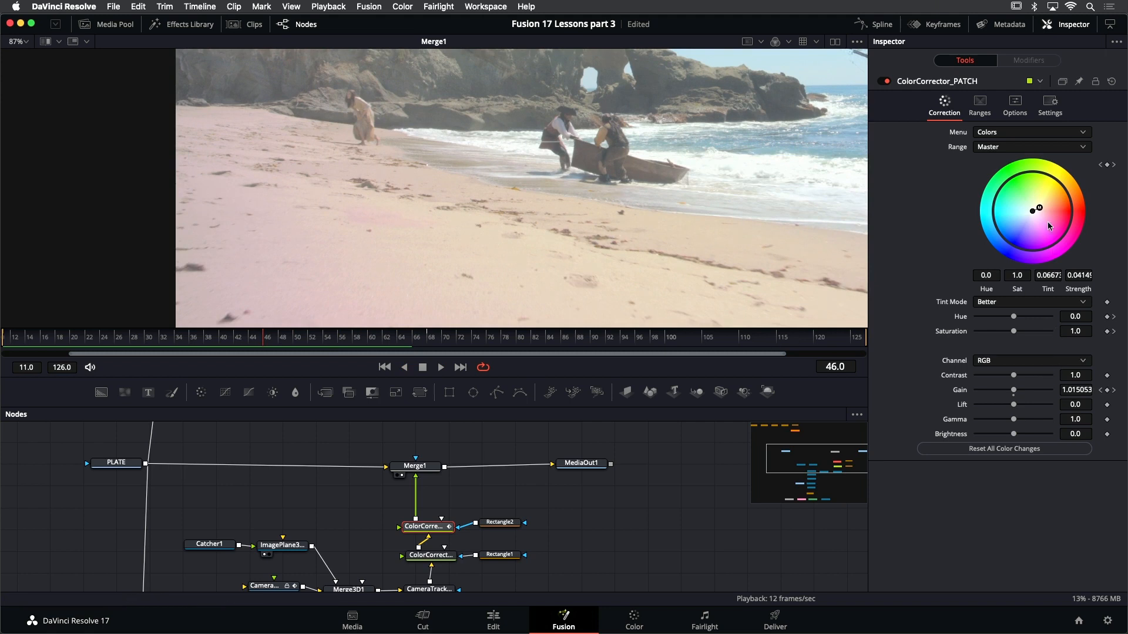
{"action": "left_click_drag", "start_coordinate": [1039, 208], "coordinate": [1033, 203]}
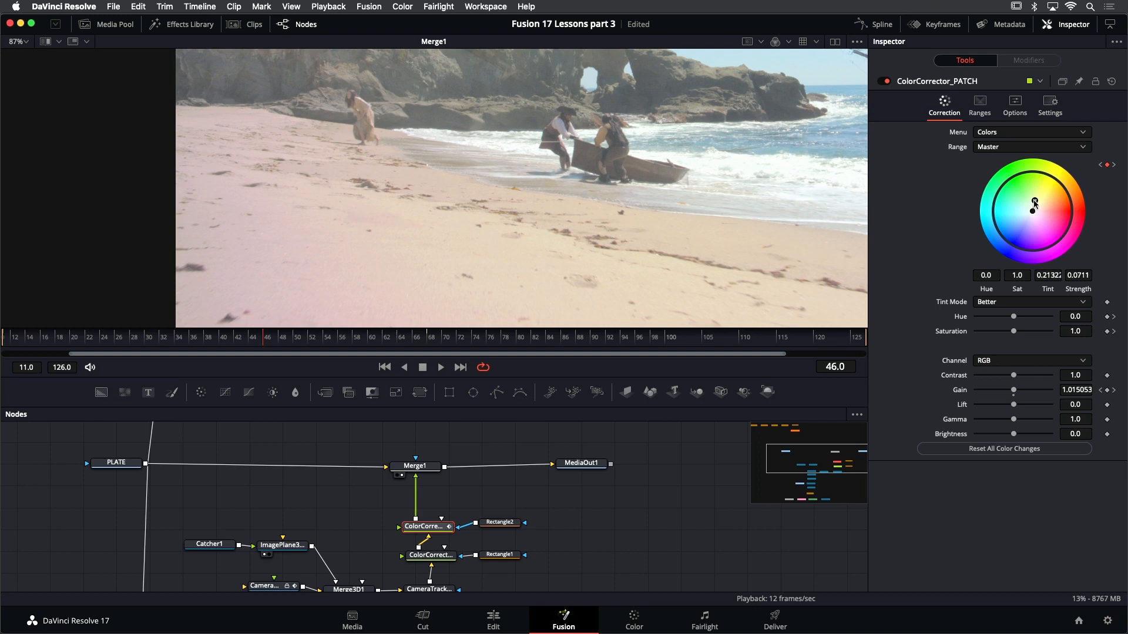
Play the corrected composite backward and forward to check the sand patch blend, then return to frame 11
{"action": "key", "text": "j"}
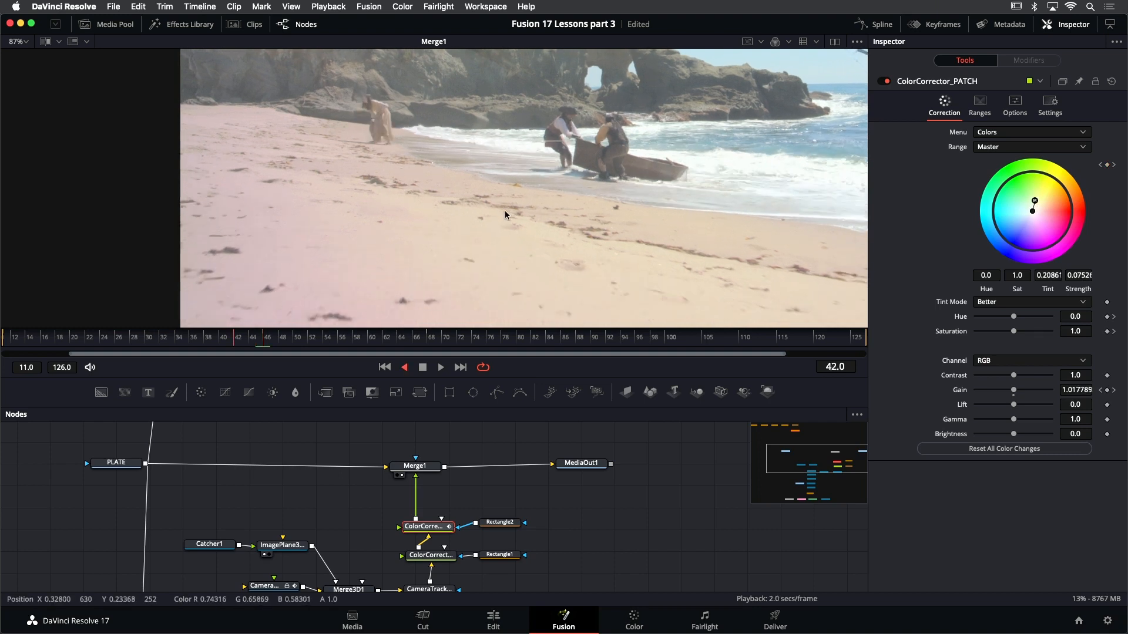
{"action": "key", "text": "l"}
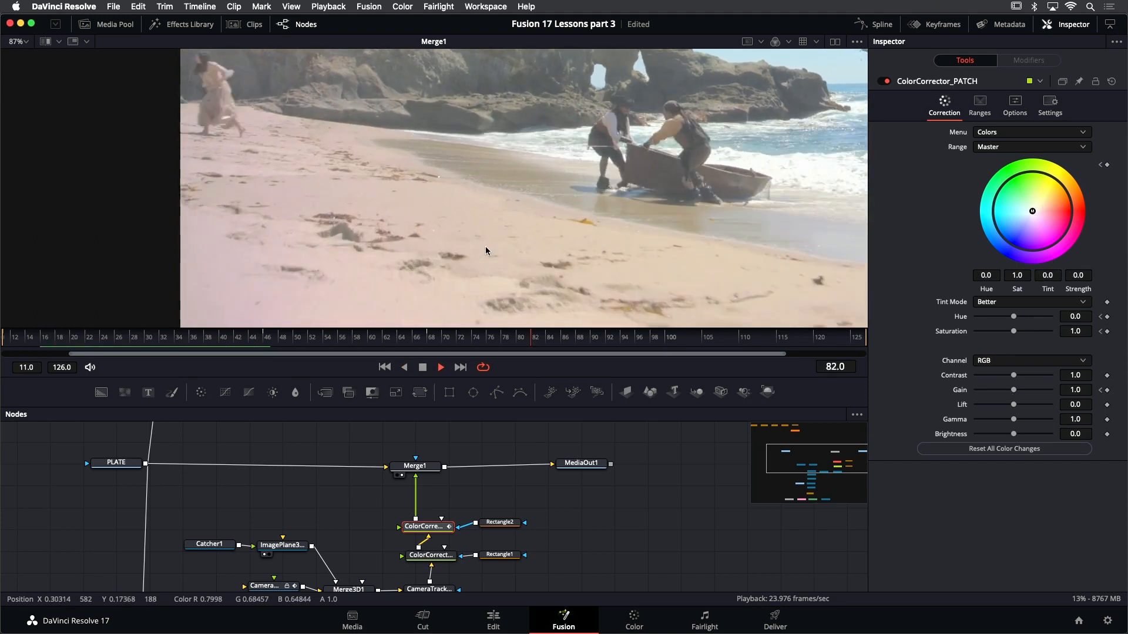
{"action": "key", "text": "j"}
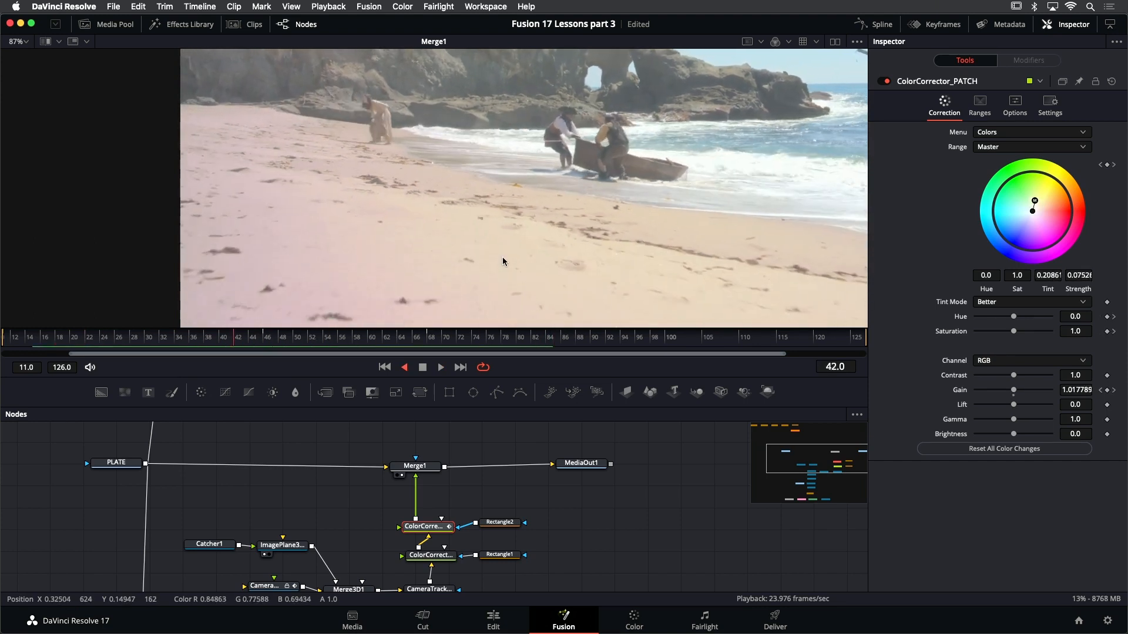
{"action": "left_click", "coordinate": [423, 368]}
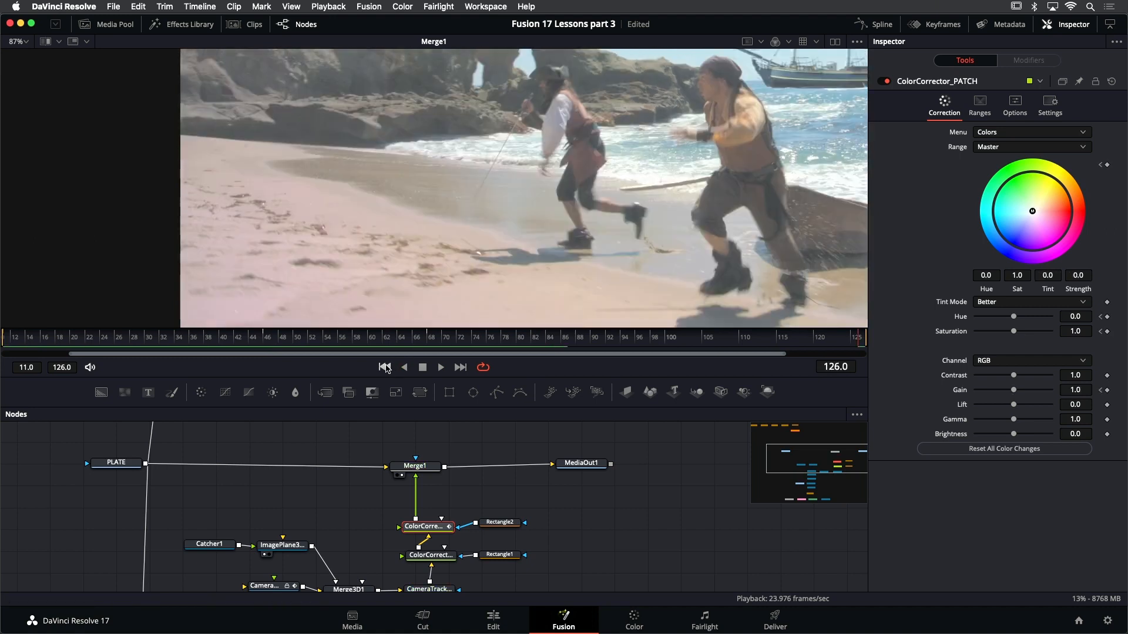
{"action": "left_click", "coordinate": [385, 367]}
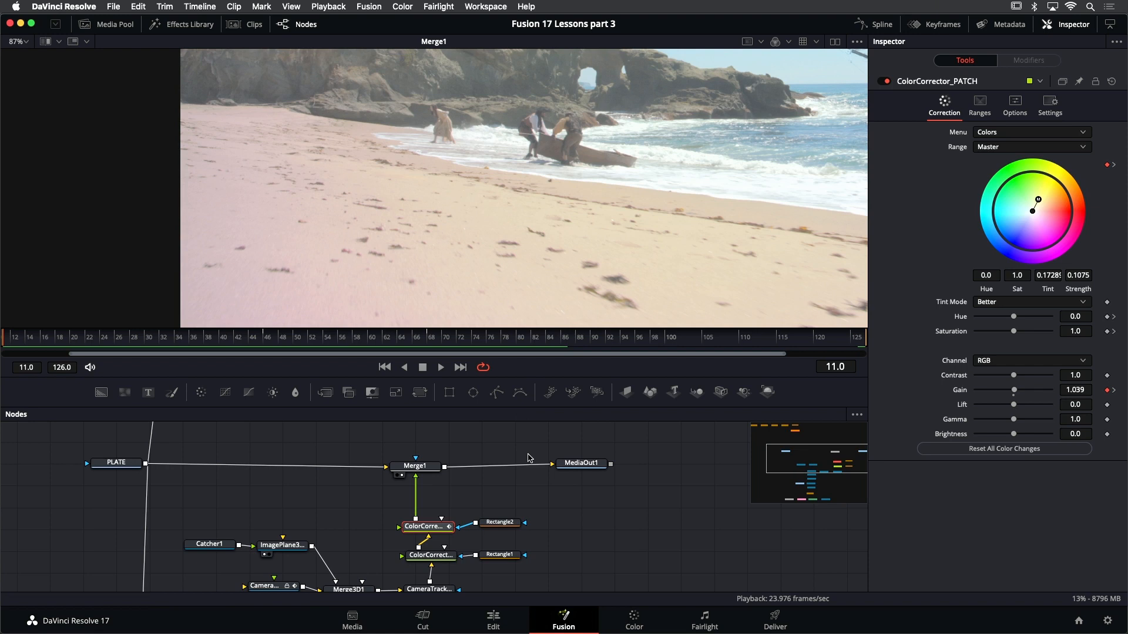
Review the composite full screen on the Edit page, then return to the Fusion page
{"action": "left_click", "coordinate": [494, 620]}
{"action": "key", "text": "super+f"}
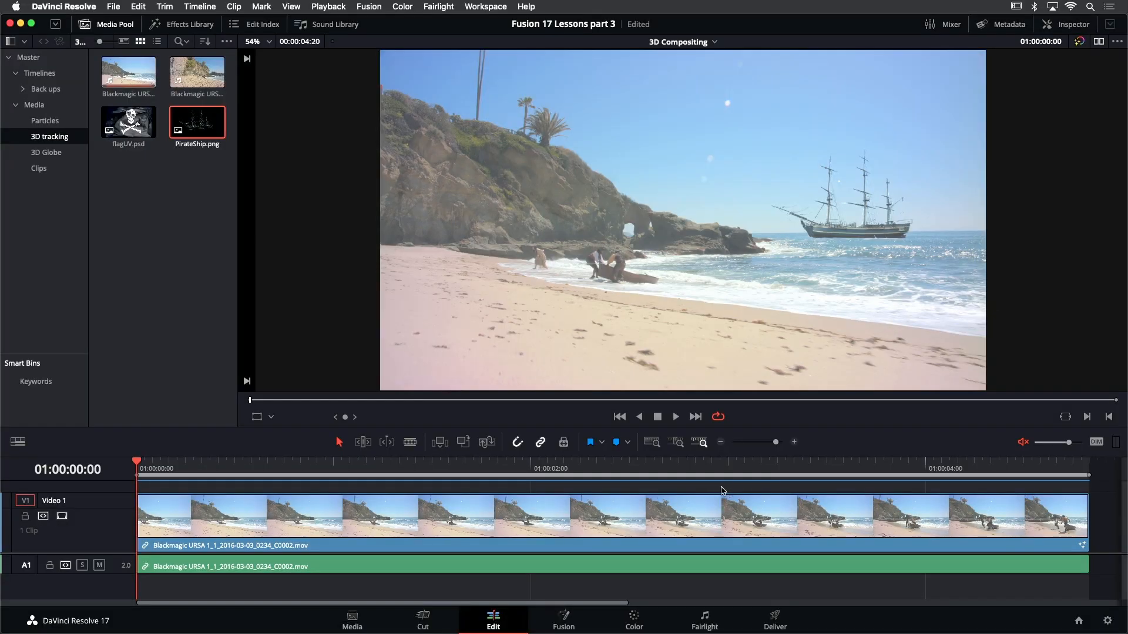
{"action": "left_click", "coordinate": [564, 620]}
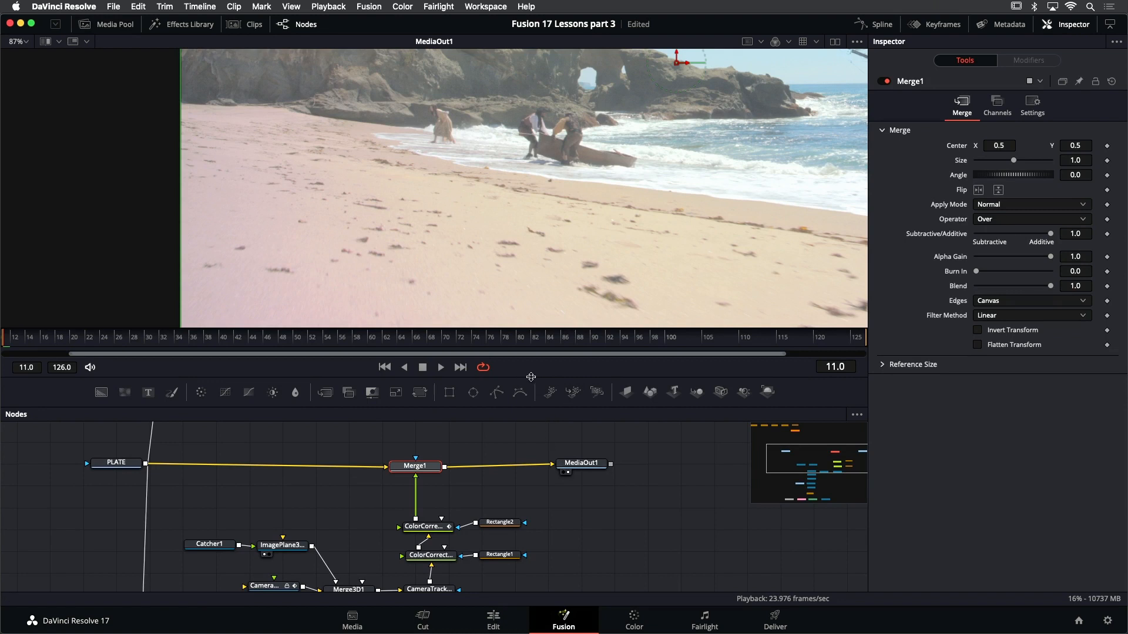
Enlarge the node area, add flagUV.psd from the 3D tracking bin below the node tree, and fit the composite in the viewer
{"action": "left_click_drag", "start_coordinate": [531, 377], "coordinate": [531, 335]}
{"action": "left_click_drag", "start_coordinate": [604, 496], "coordinate": [536, 457]}
{"action": "scroll", "coordinate": [535, 501], "scroll_direction": "down", "scroll_amount": 5}
{"action": "left_click", "coordinate": [112, 24]}
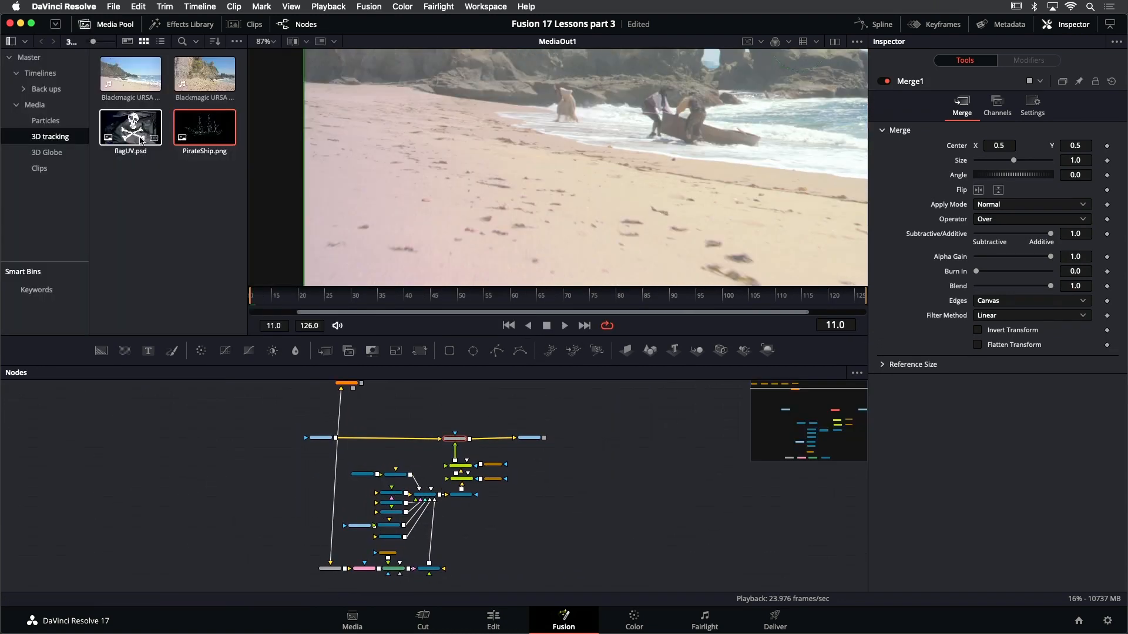
{"action": "left_click_drag", "start_coordinate": [130, 133], "coordinate": [308, 536]}
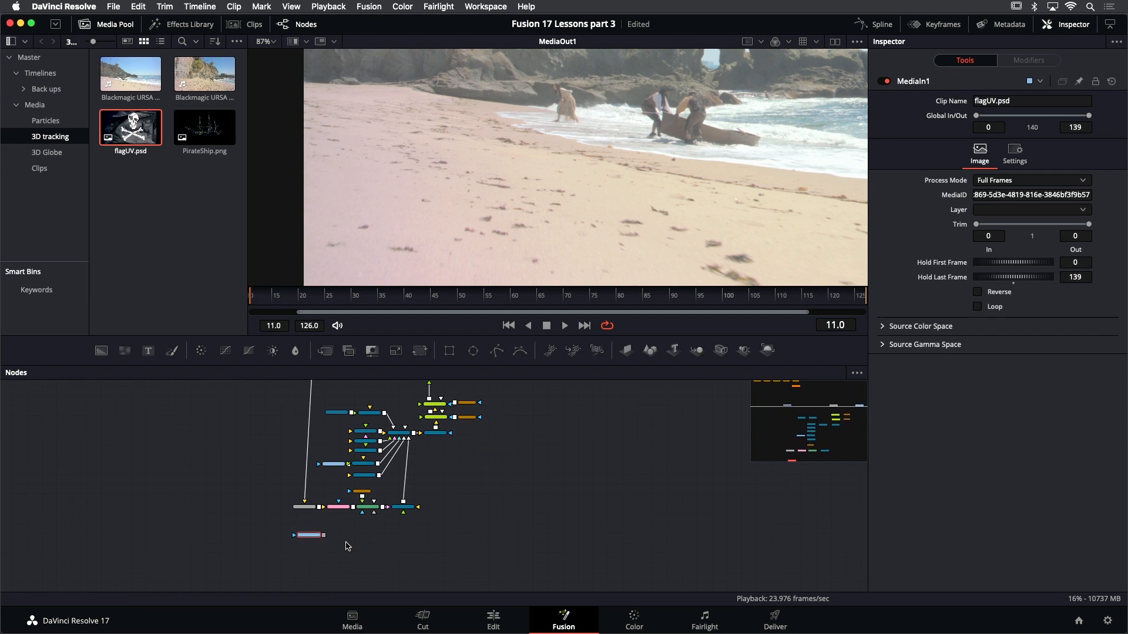
{"action": "left_click", "coordinate": [346, 544]}
{"action": "scroll", "coordinate": [283, 518], "scroll_direction": "up", "scroll_amount": 5}
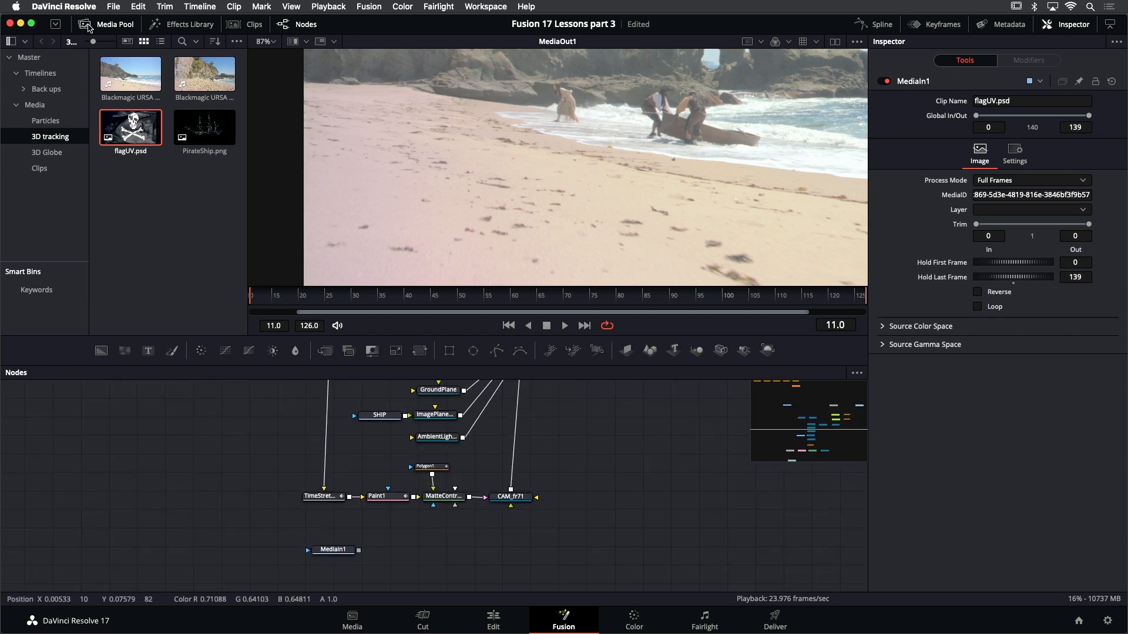
{"action": "left_click", "coordinate": [88, 24]}
{"action": "key", "text": "ctrl+f"}
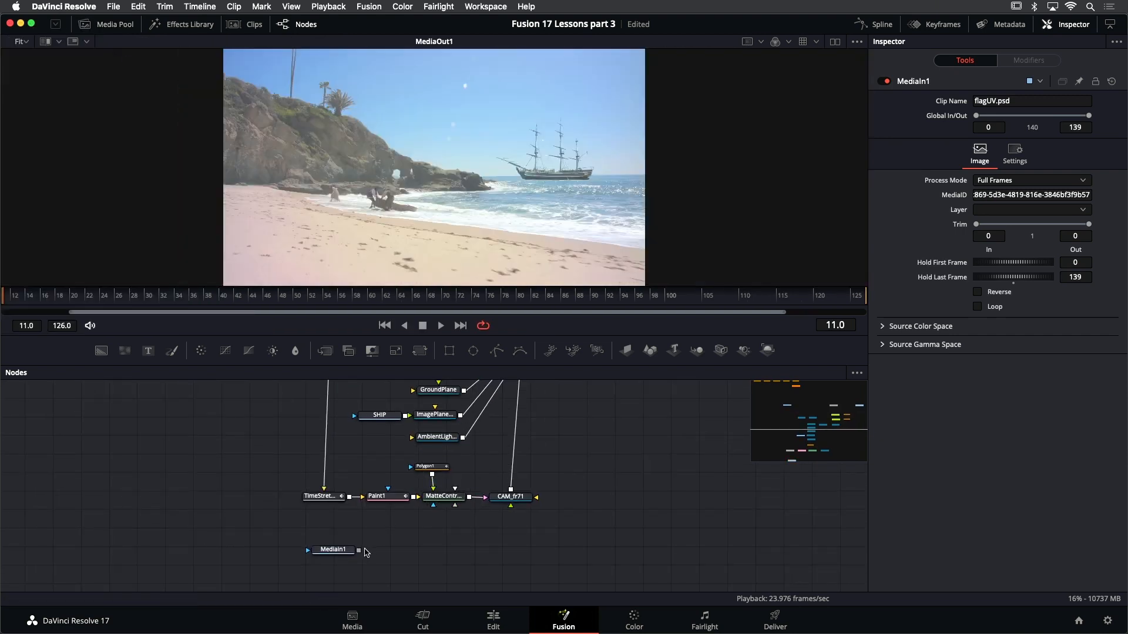
Rename the new flagUV.psd media node as FLAG
{"action": "left_click", "coordinate": [340, 551]}
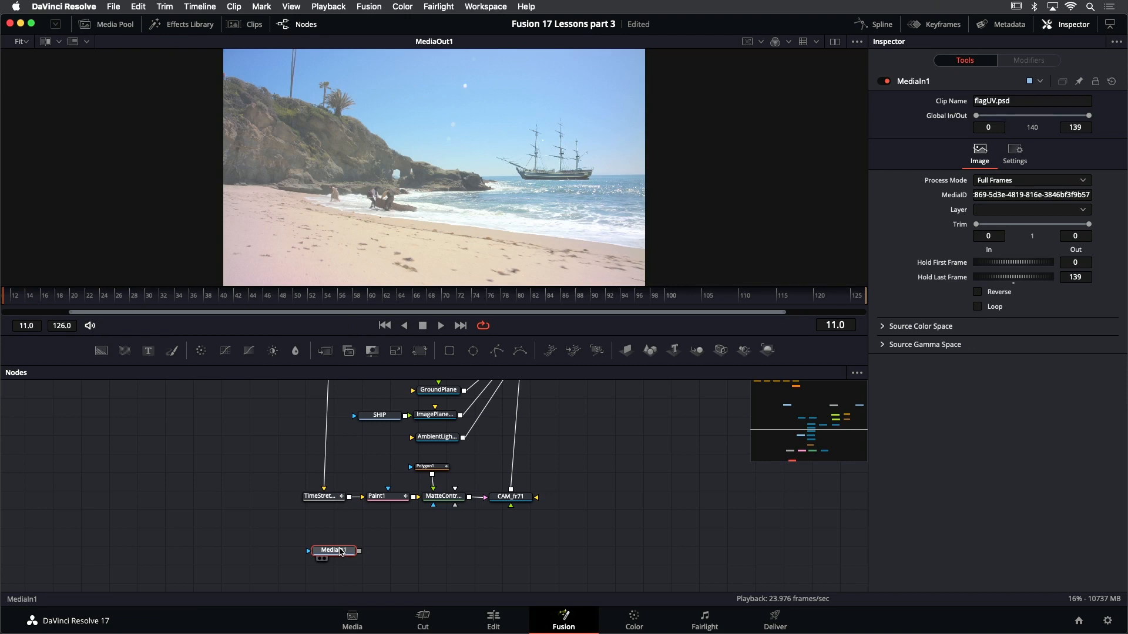
{"action": "key", "text": "F2"}
{"action": "type", "text": "FLAG"}
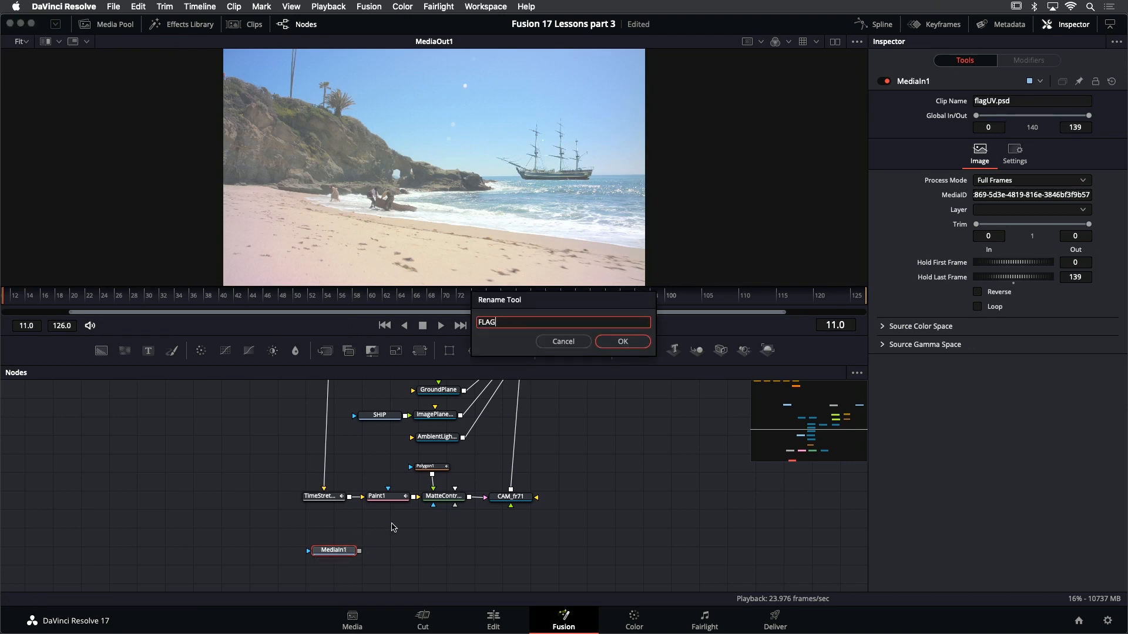
{"action": "key", "text": "Return"}
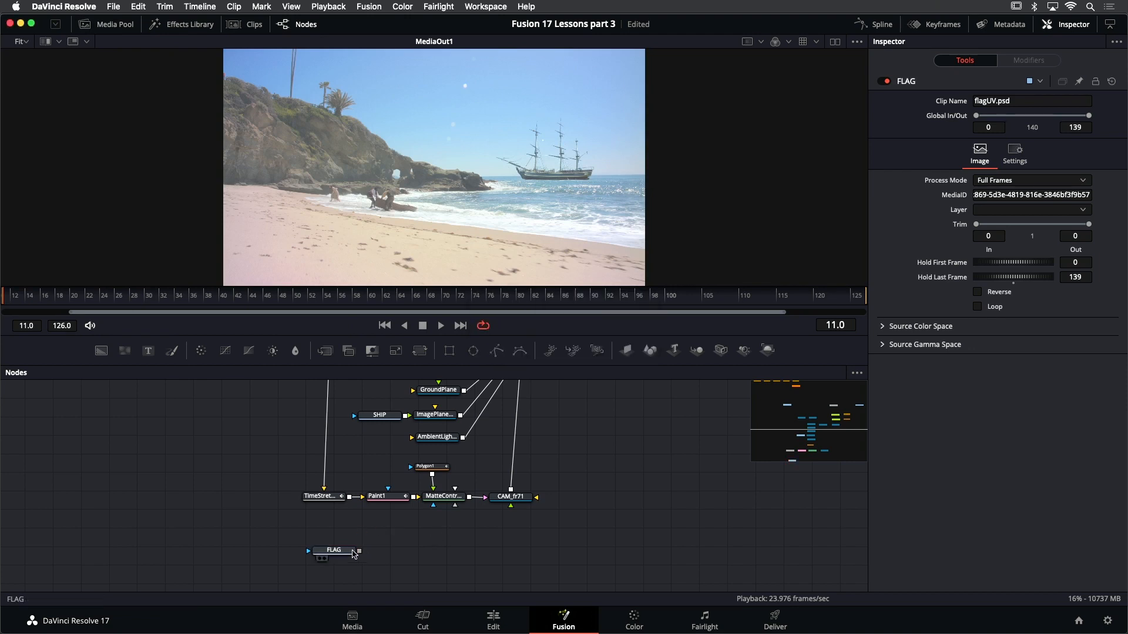
Show FLAG in the viewer and move its node lower, leaving space beneath the TimeStretcher row
{"action": "key", "text": "1"}
{"action": "left_click", "coordinate": [503, 541]}
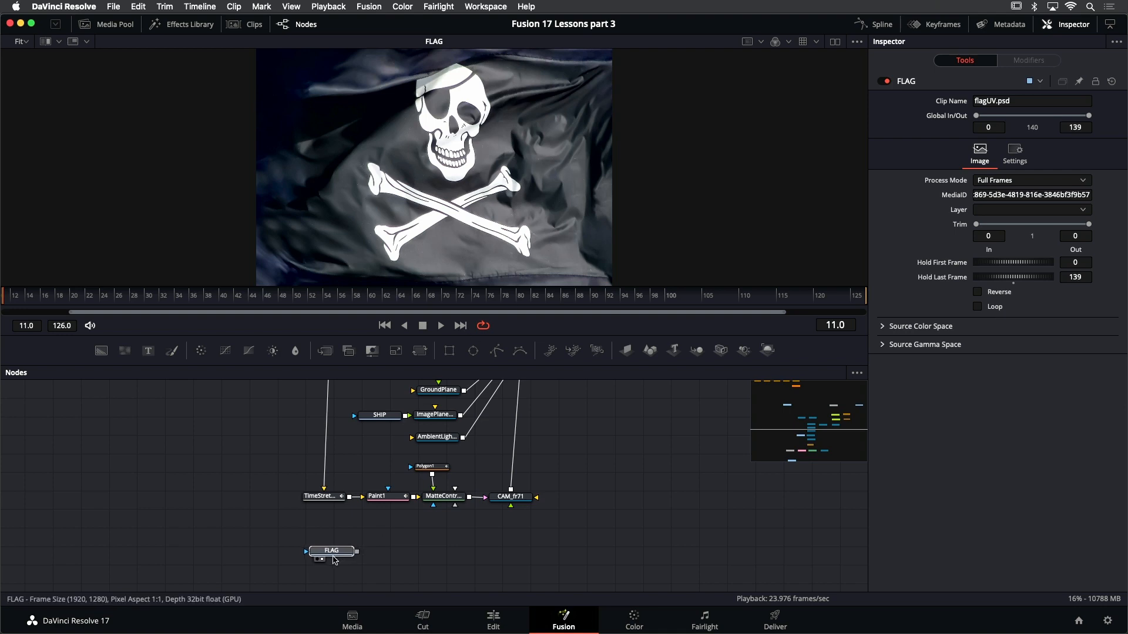
{"action": "left_click_drag", "start_coordinate": [337, 561], "coordinate": [325, 564]}
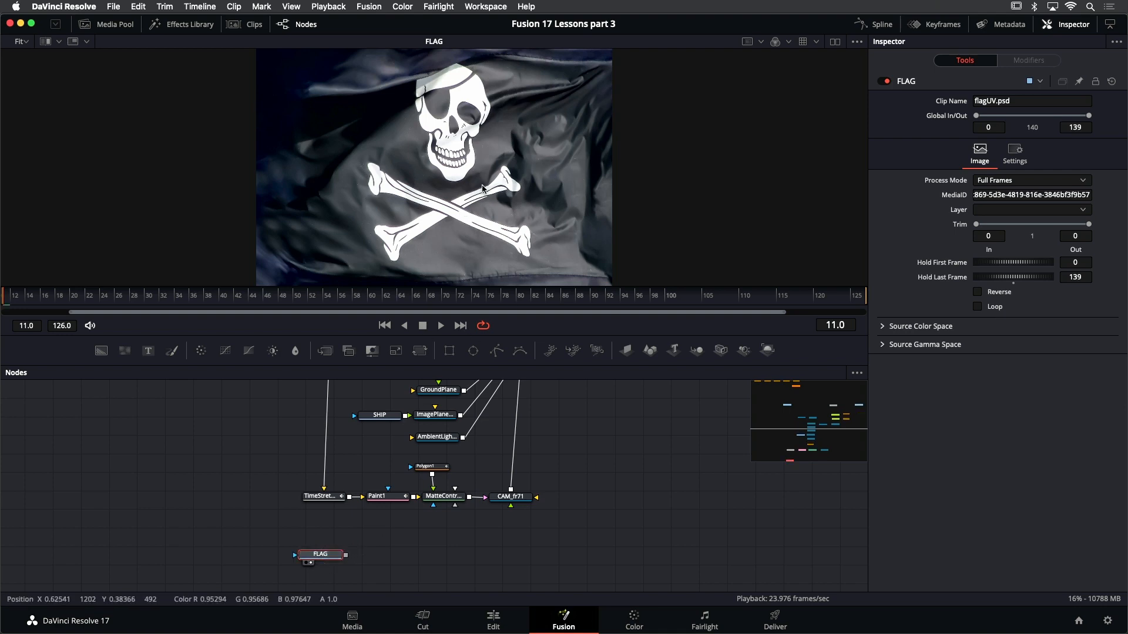
{"action": "left_click_drag", "start_coordinate": [464, 205], "coordinate": [455, 213]}
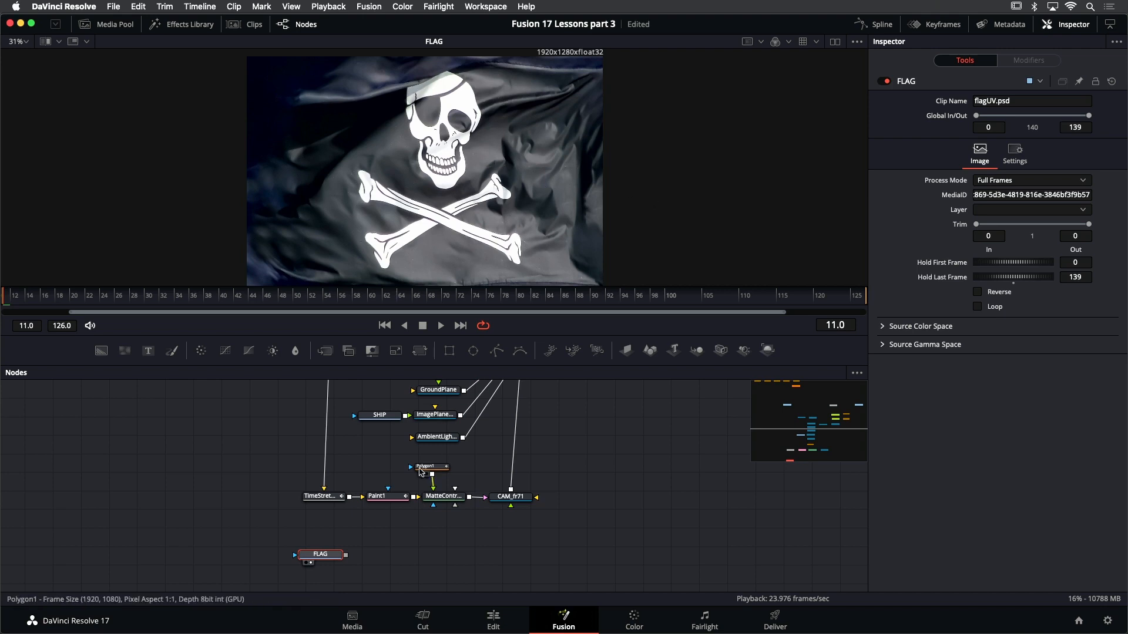
{"action": "left_click_drag", "start_coordinate": [321, 554], "coordinate": [320, 570]}
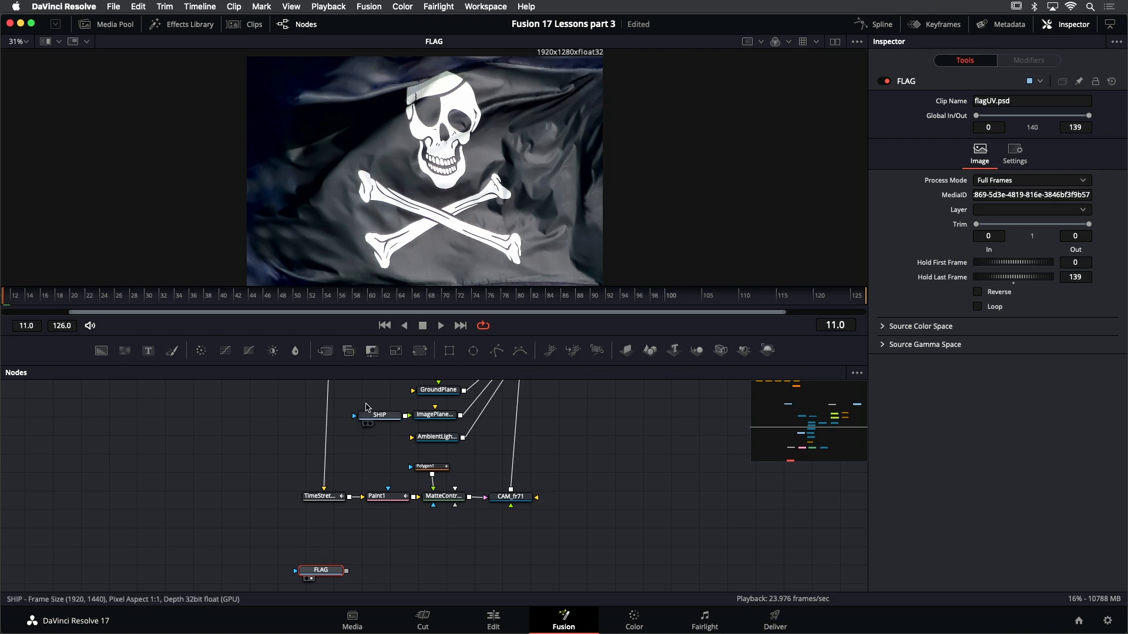
Add a FastNoise generator above and beside FLAG, and preview the noise in the viewer
{"action": "left_click", "coordinate": [185, 27]}
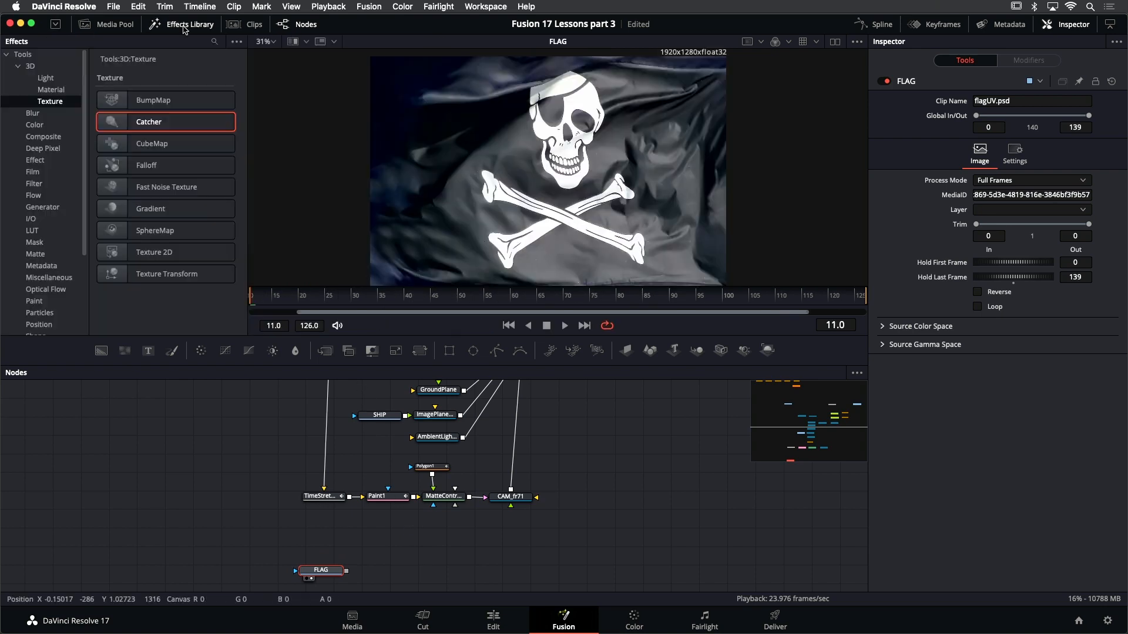
{"action": "left_click", "coordinate": [56, 210]}
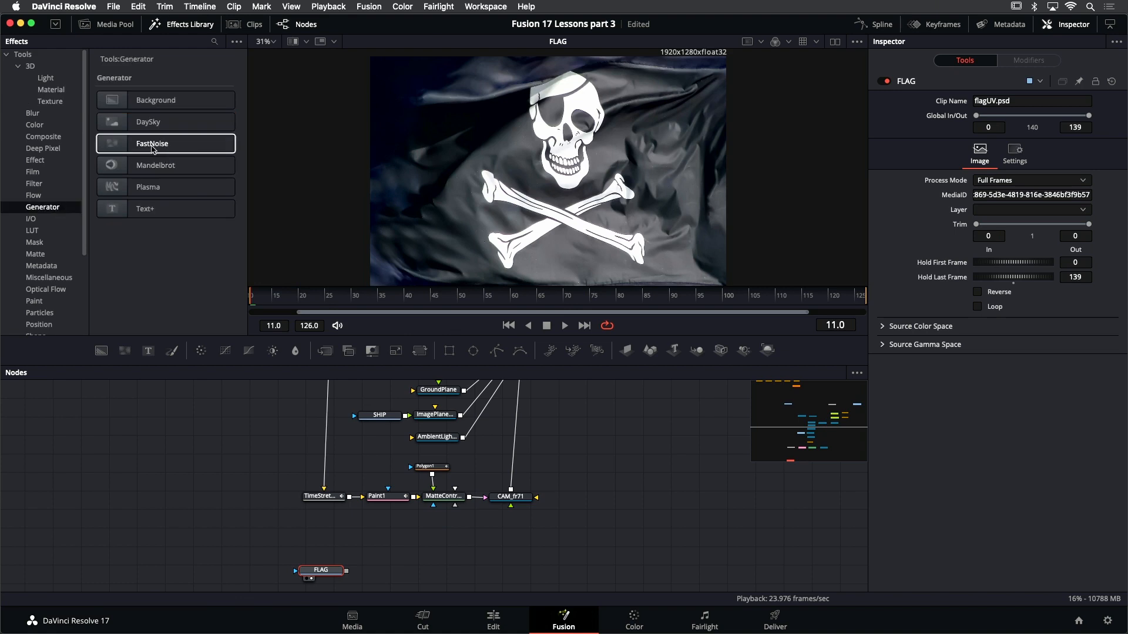
{"action": "left_click_drag", "start_coordinate": [151, 148], "coordinate": [579, 173]}
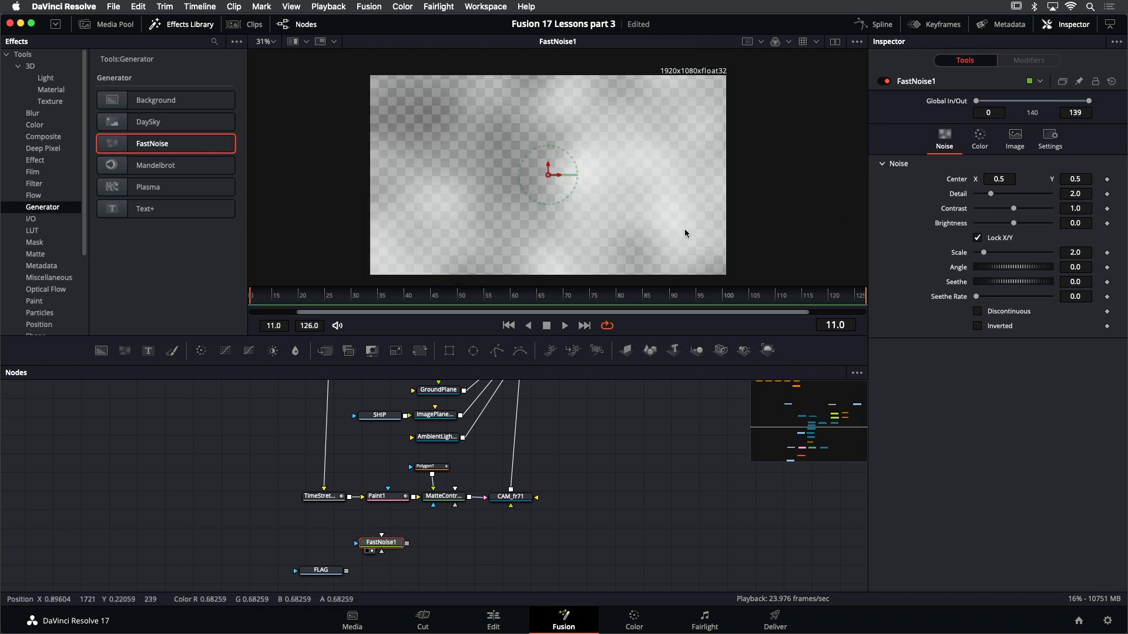
{"action": "left_click", "coordinate": [565, 326]}
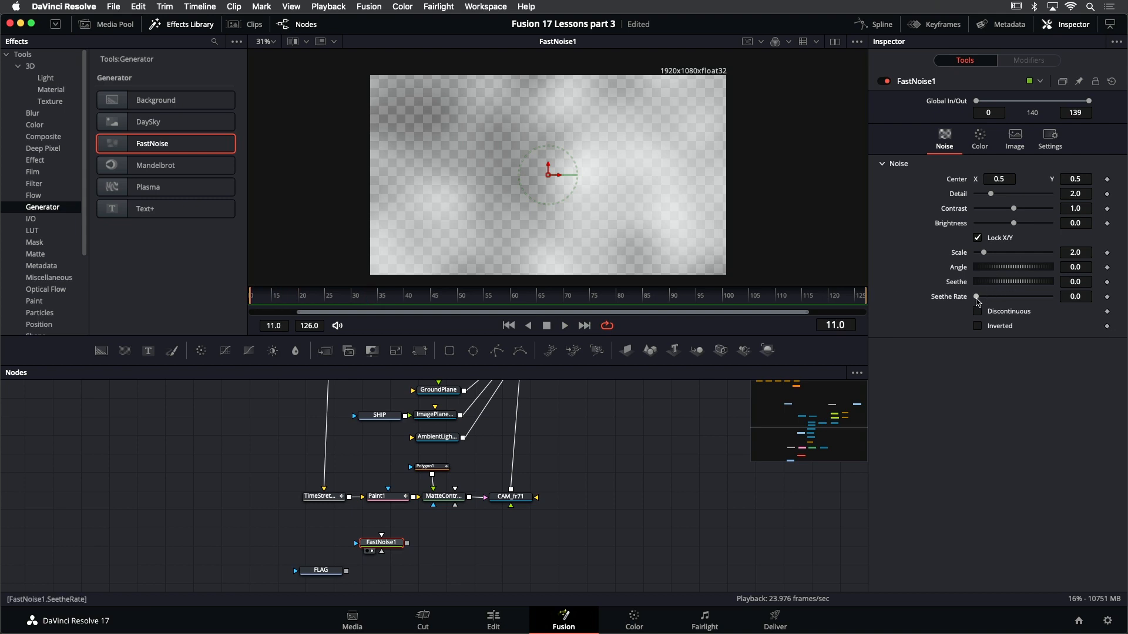
Set FastNoise1's seethe rate to 0.126, contrast to 2.21 and brightness to -0.73
{"action": "left_click_drag", "start_coordinate": [978, 298], "coordinate": [987, 298]}
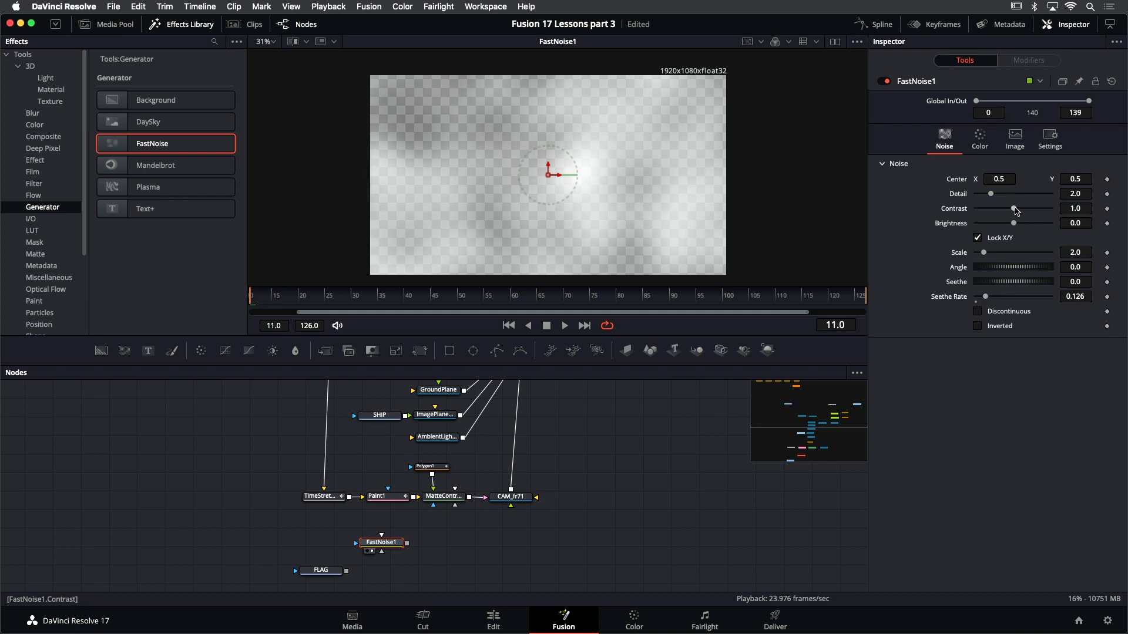
{"action": "left_click_drag", "start_coordinate": [1016, 210], "coordinate": [997, 228]}
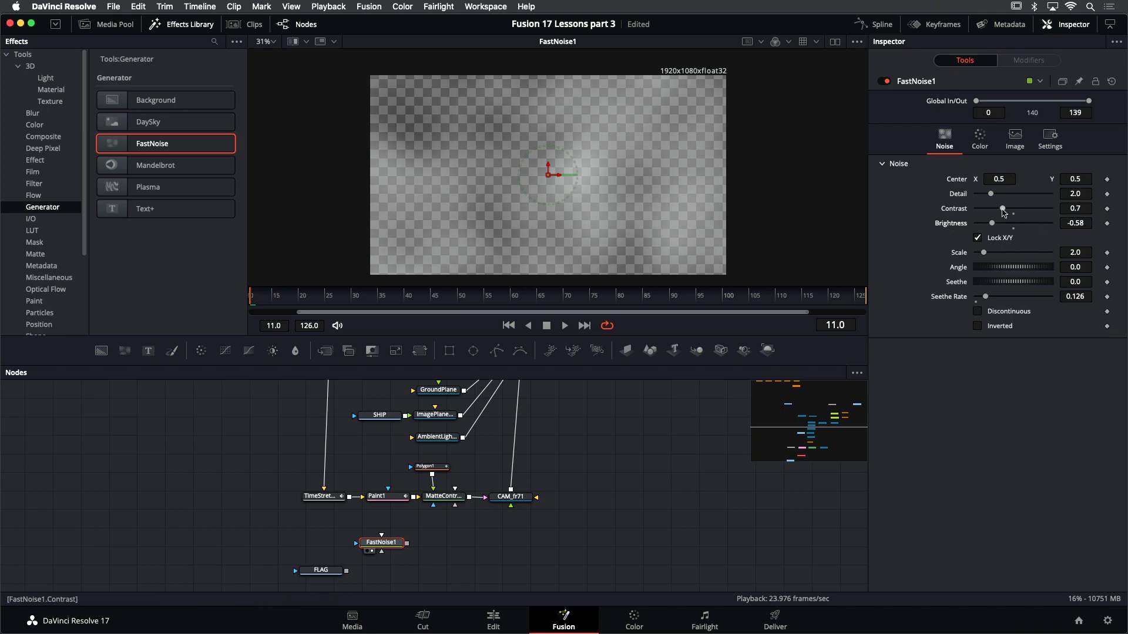
{"action": "left_click_drag", "start_coordinate": [1002, 208], "coordinate": [1008, 213]}
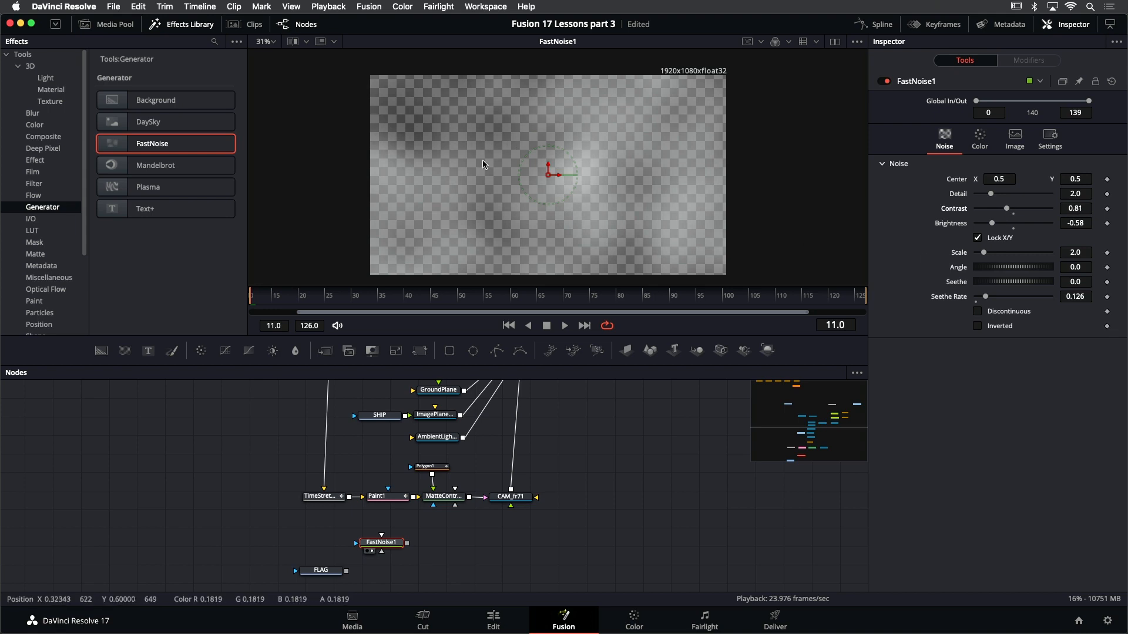
{"action": "mouse_move", "coordinate": [992, 227]}
{"action": "left_mouse_down"}
{"action": "mouse_move", "coordinate": [1010, 227]}
{"action": "mouse_move", "coordinate": [983, 227]}
{"action": "left_mouse_up"}
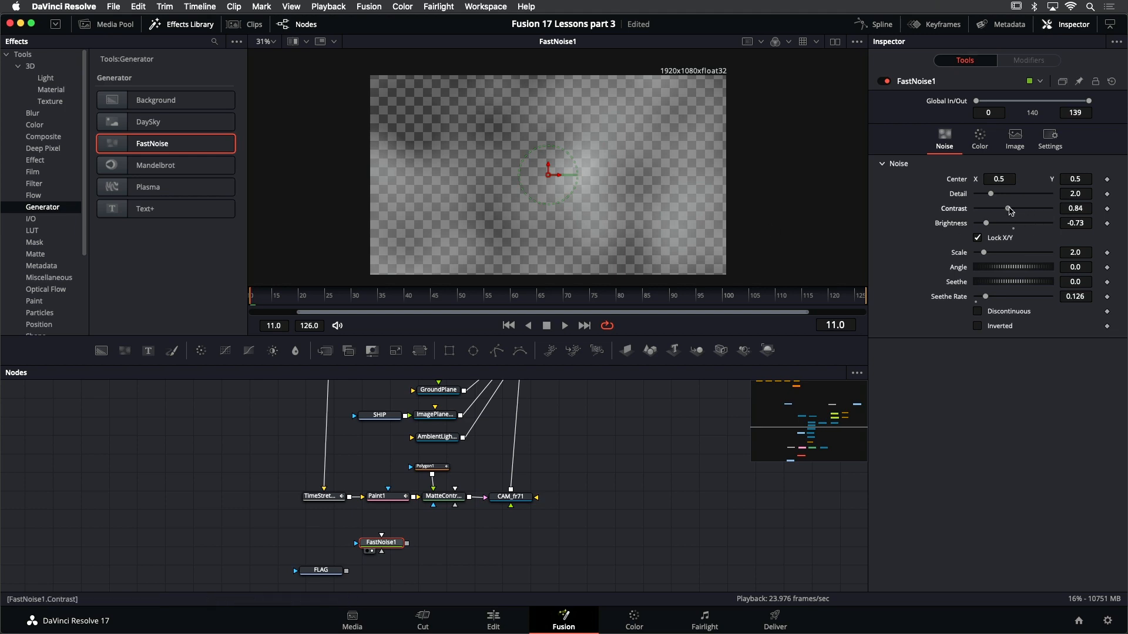
{"action": "left_click_drag", "start_coordinate": [1007, 210], "coordinate": [1011, 212]}
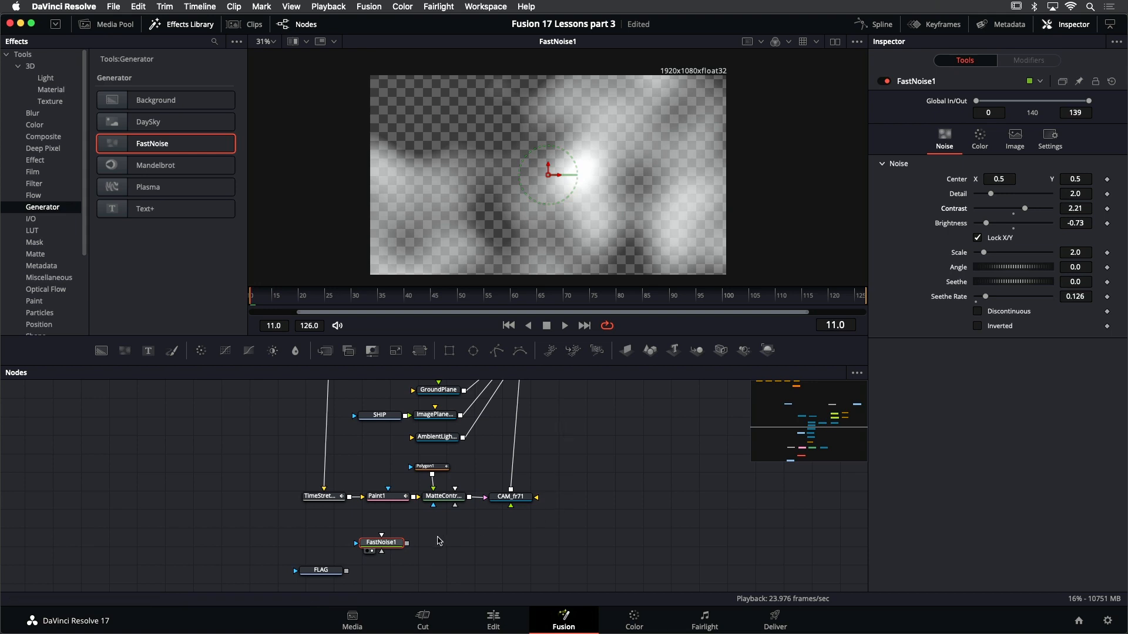
Select FLAG, nudge its node slightly, and show the flag image in the viewer again
{"action": "scroll", "coordinate": [434, 561], "scroll_direction": "down", "scroll_amount": 3}
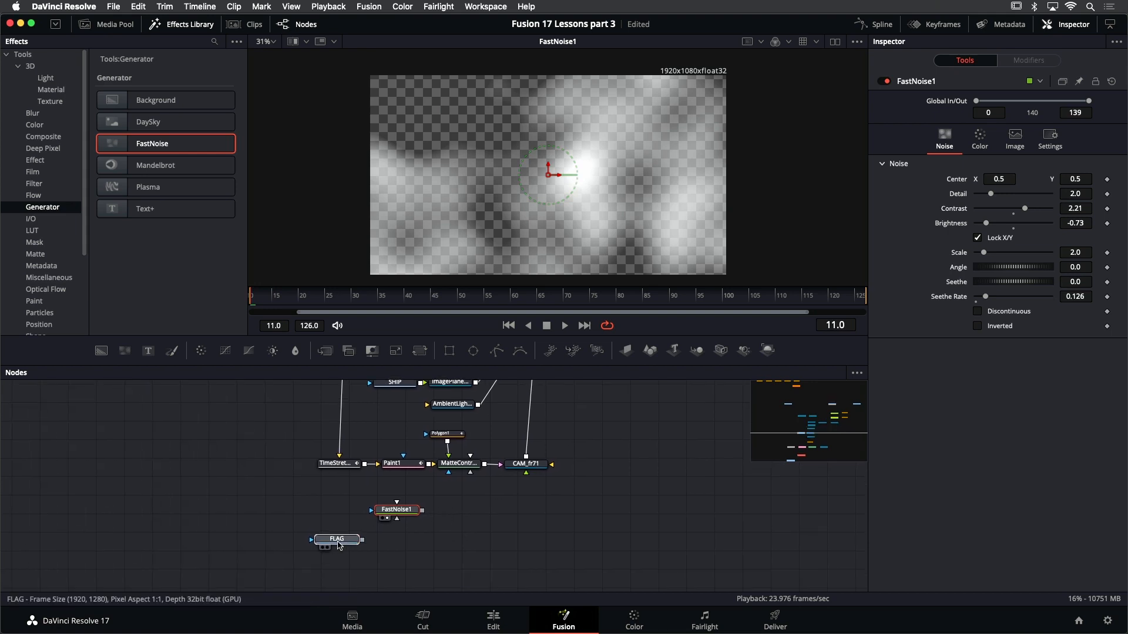
{"action": "left_click", "coordinate": [337, 544]}
{"action": "left_click_drag", "start_coordinate": [340, 540], "coordinate": [341, 541]}
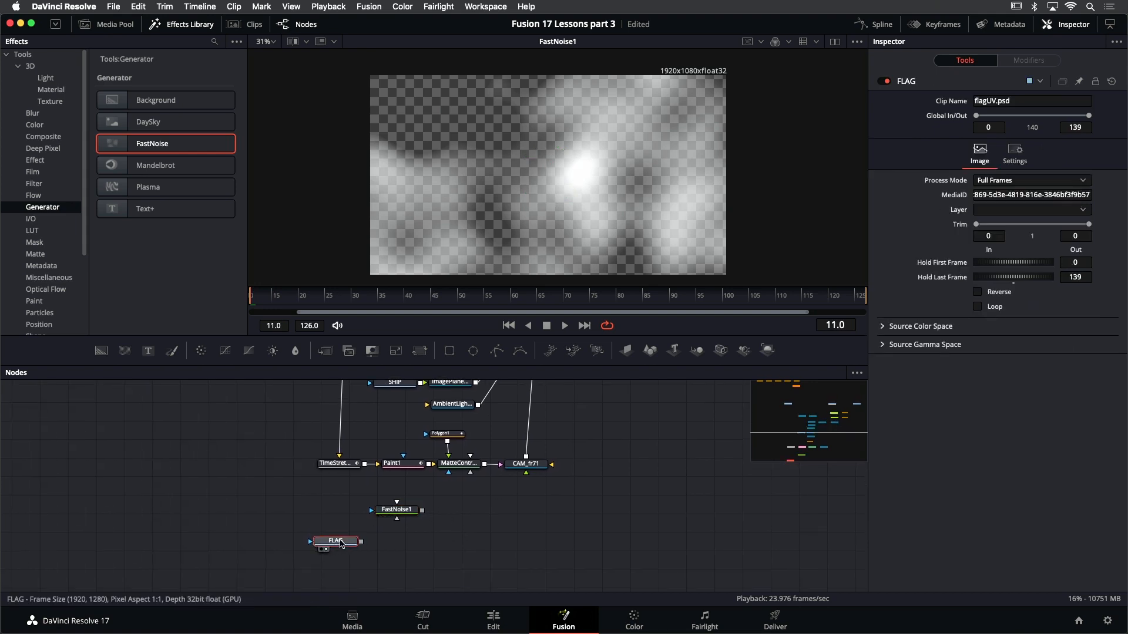
{"action": "key", "text": "1"}
{"action": "key", "text": "shift+space"}
{"action": "type", "text": "rec"}
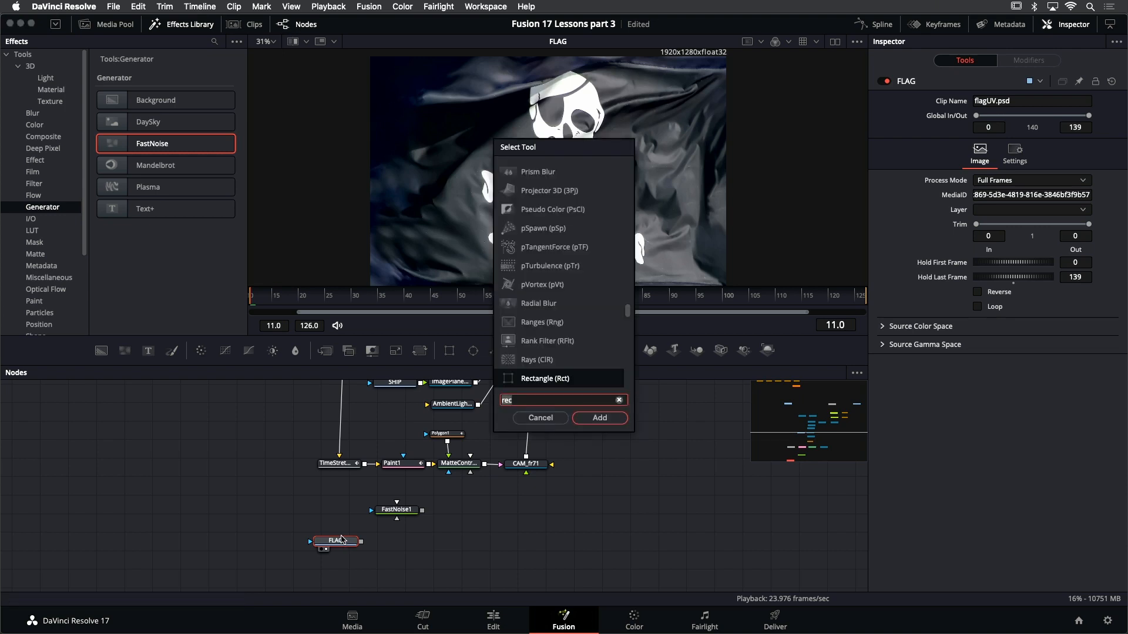
{"action": "type", "text": "chann"}
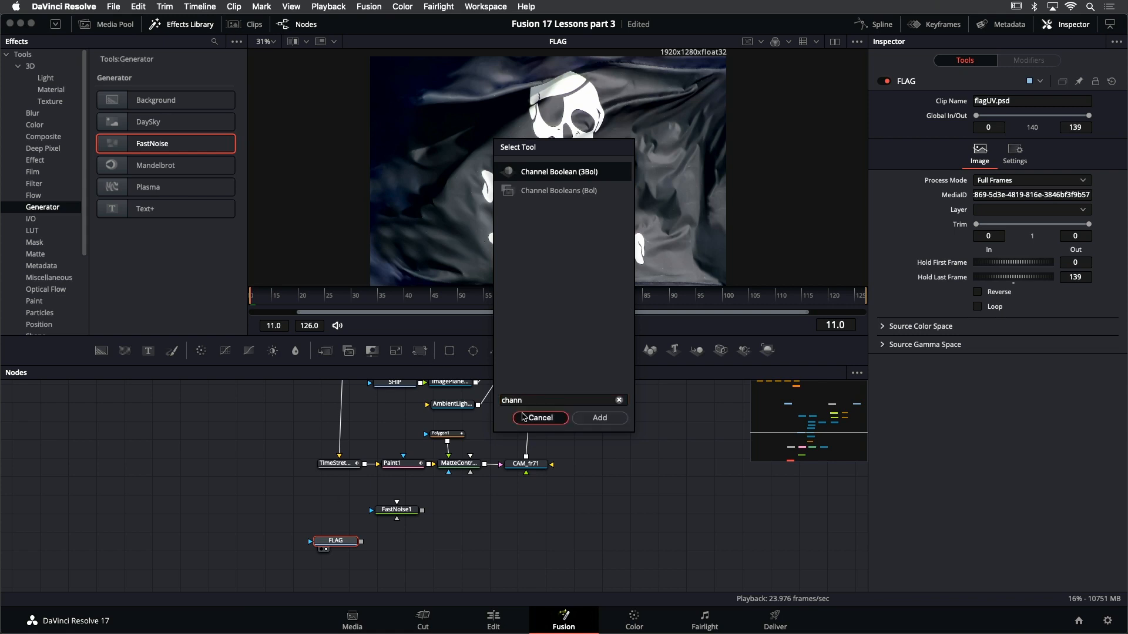
{"action": "left_click", "coordinate": [540, 418]}
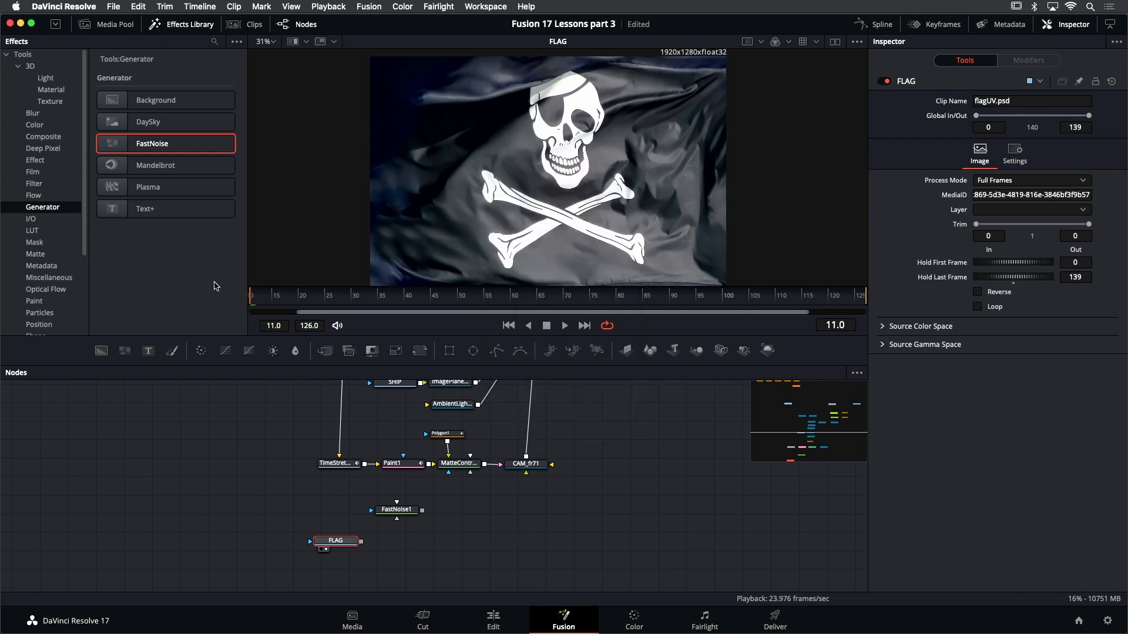
Add a Channel Booleans node combining FLAG as background with FastNoise1 as foreground, and set its operation to Add
{"action": "left_click", "coordinate": [33, 143]}
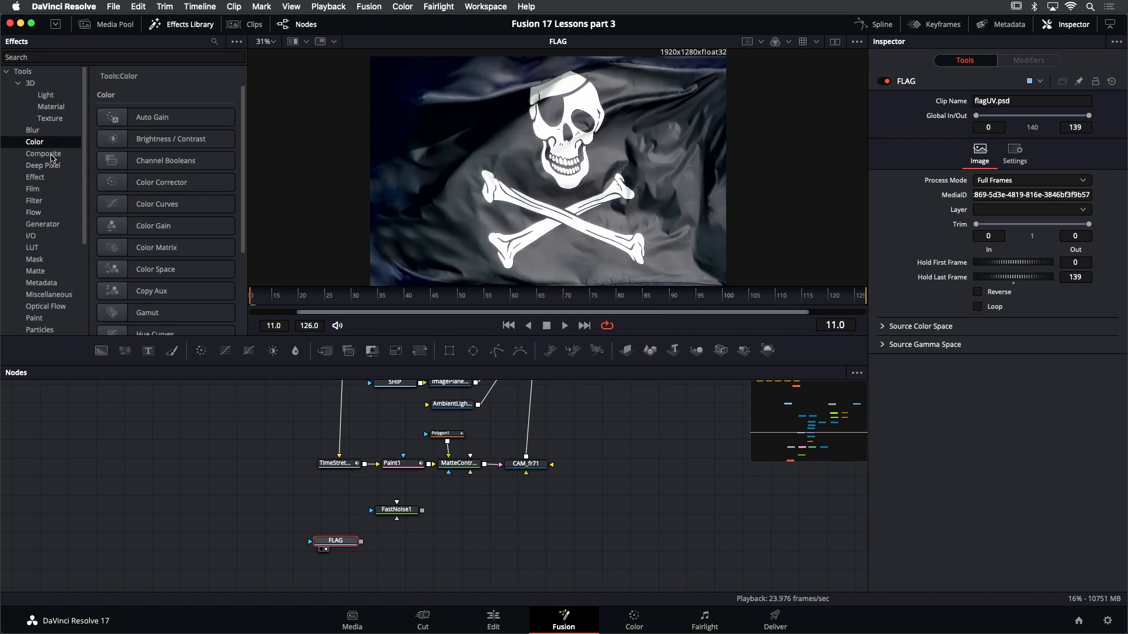
{"action": "left_click_drag", "start_coordinate": [166, 160], "coordinate": [417, 545]}
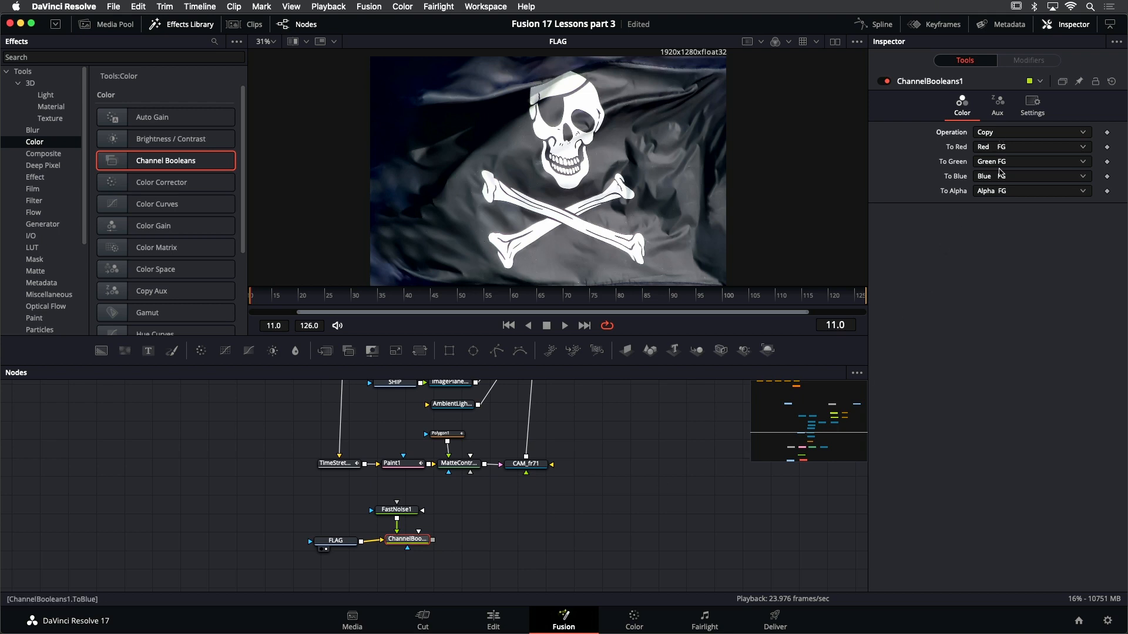
{"action": "left_click", "coordinate": [999, 133]}
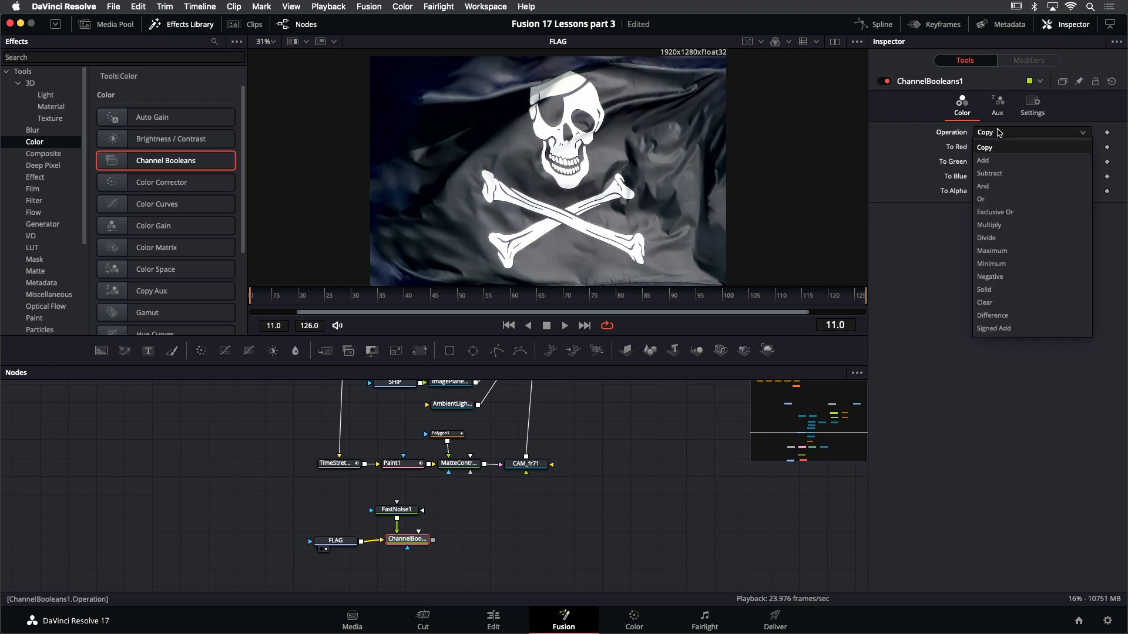
{"action": "left_click", "coordinate": [993, 160]}
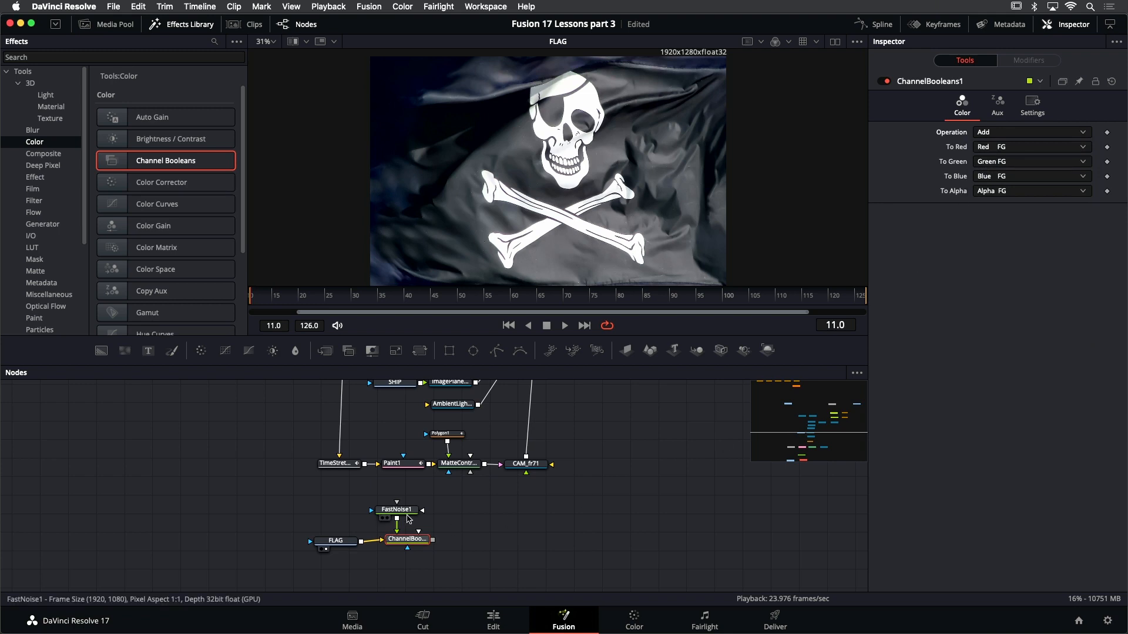
Save the project and view FastNoise1, FLAG and the combined ChannelBooleans1 output in turn, leaving the effects list hidden
{"action": "left_click_drag", "start_coordinate": [396, 510], "coordinate": [455, 122]}
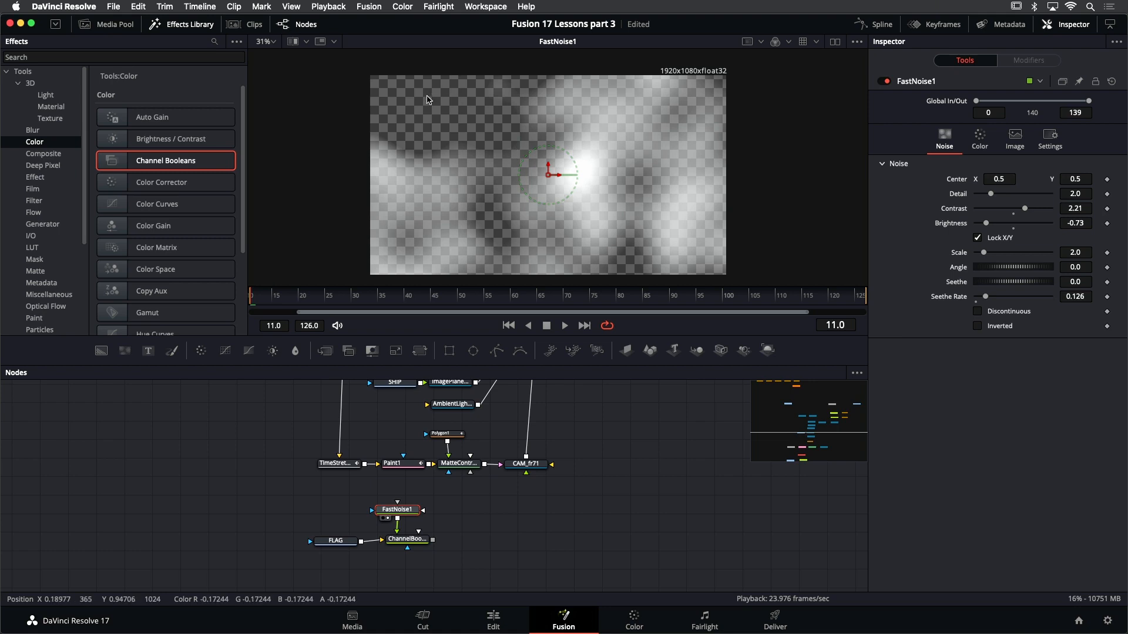
{"action": "key", "text": "super+s"}
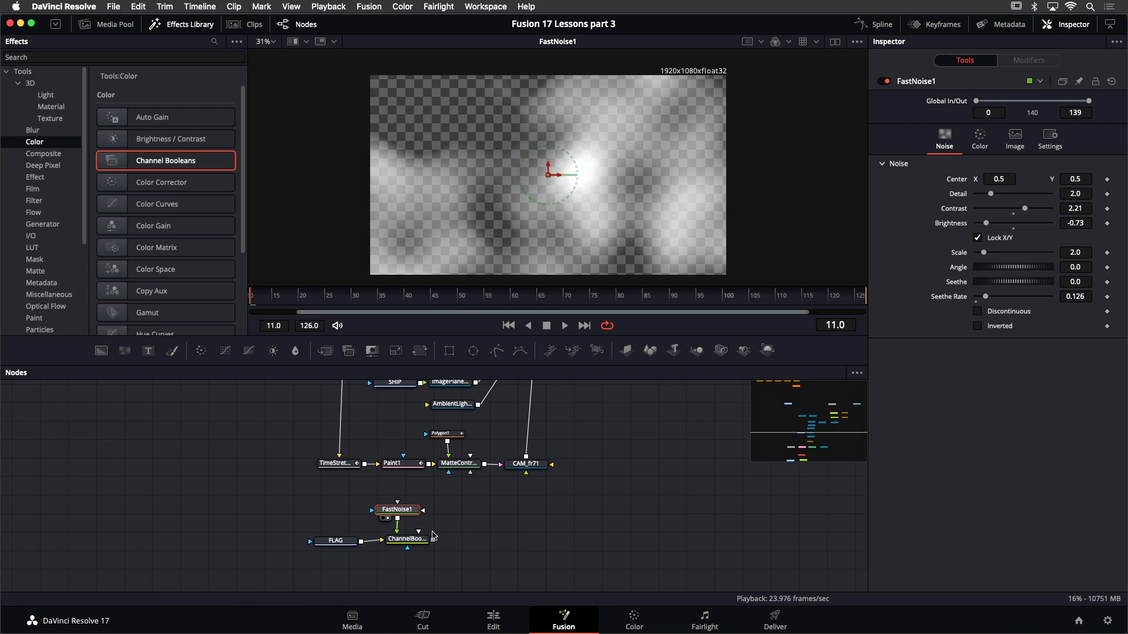
{"action": "left_click", "coordinate": [342, 541]}
{"action": "key", "text": "1"}
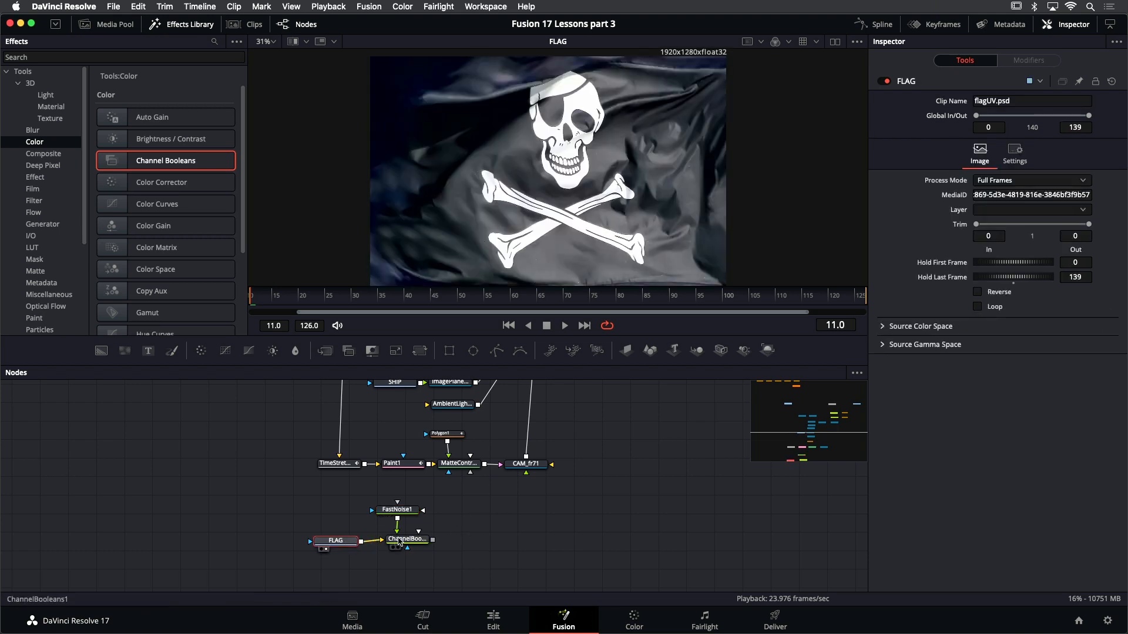
{"action": "left_click", "coordinate": [411, 539]}
{"action": "key", "text": "1"}
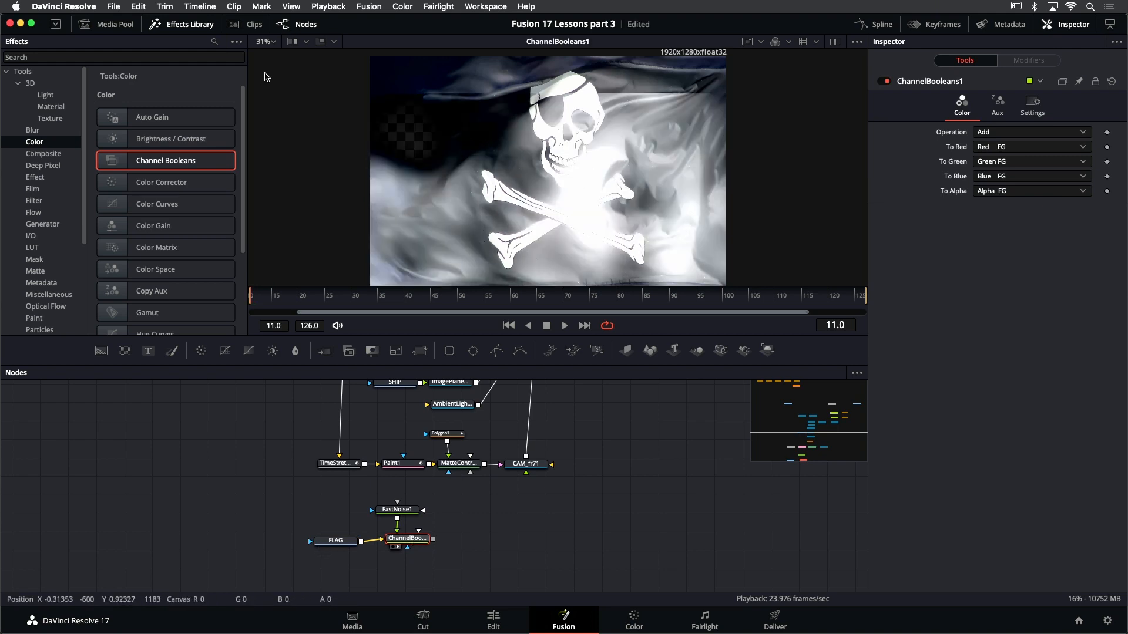
{"action": "left_click", "coordinate": [199, 28]}
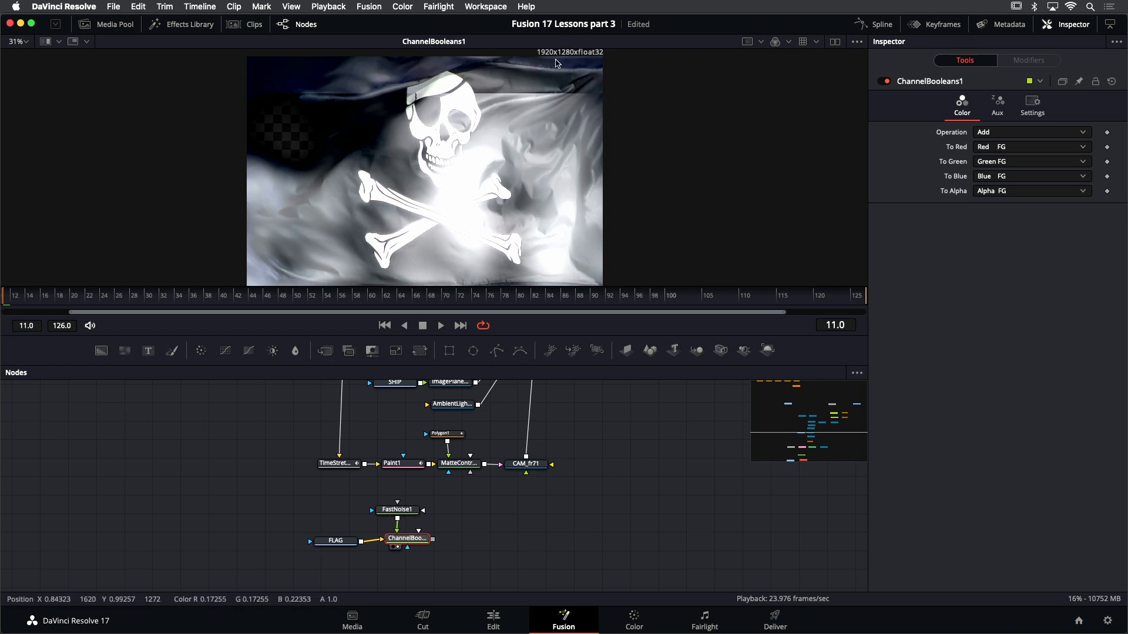
Turn off Auto Resolution for FastNoise1 and set its image height to 1280
{"action": "left_click", "coordinate": [406, 514]}
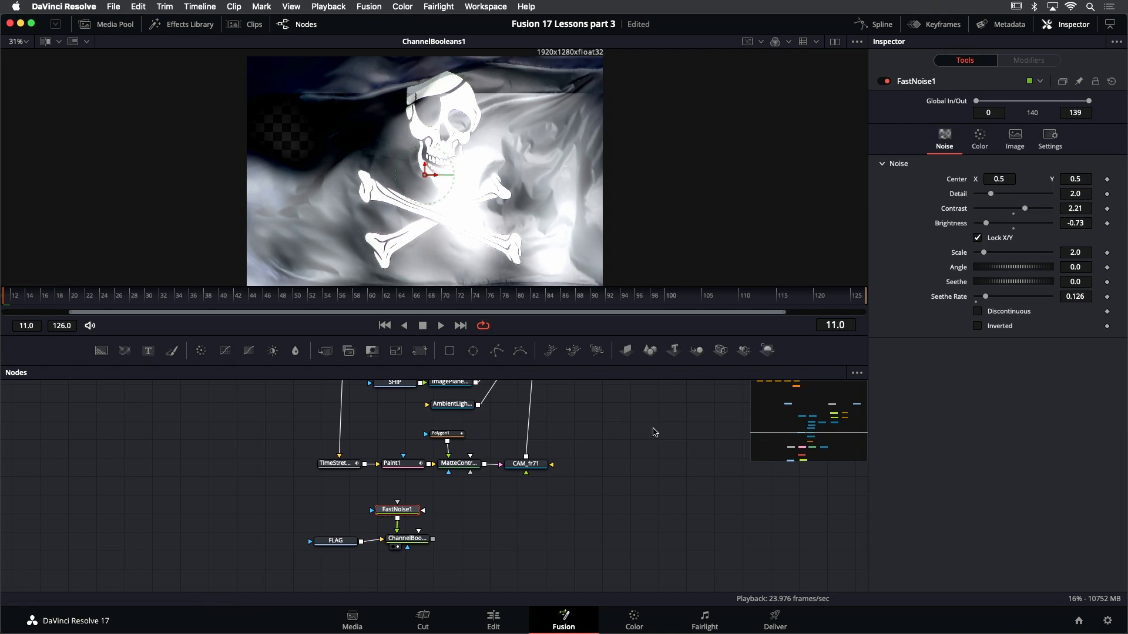
{"action": "left_click", "coordinate": [1013, 147]}
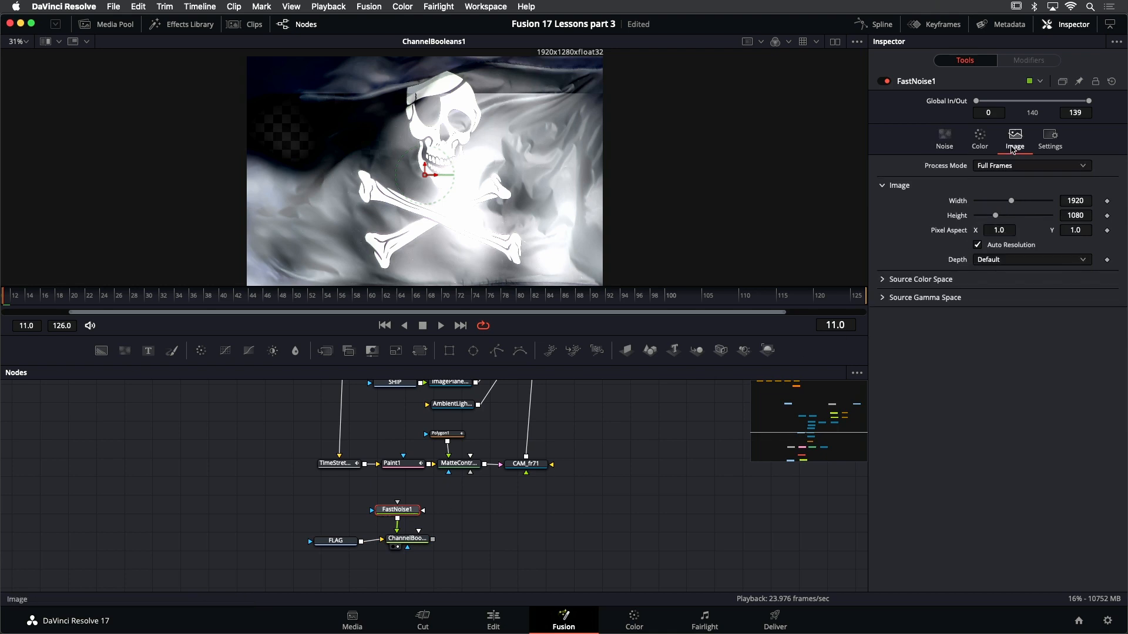
{"action": "left_click", "coordinate": [1000, 247]}
{"action": "left_click", "coordinate": [1091, 215]}
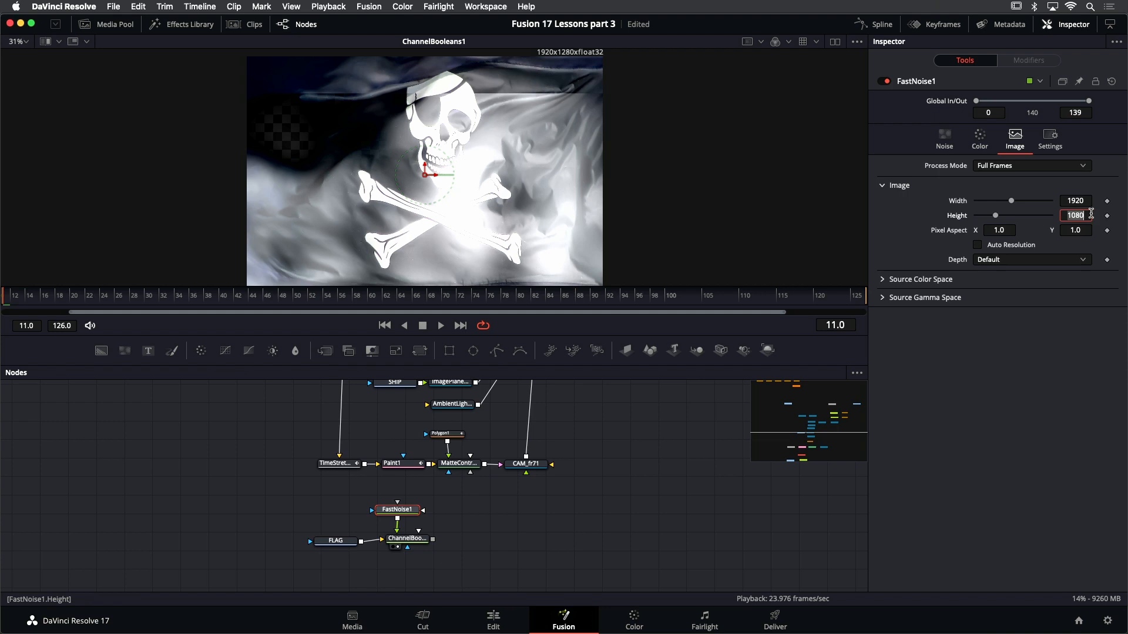
{"action": "type", "text": "128"}
{"action": "key", "text": "Return"}
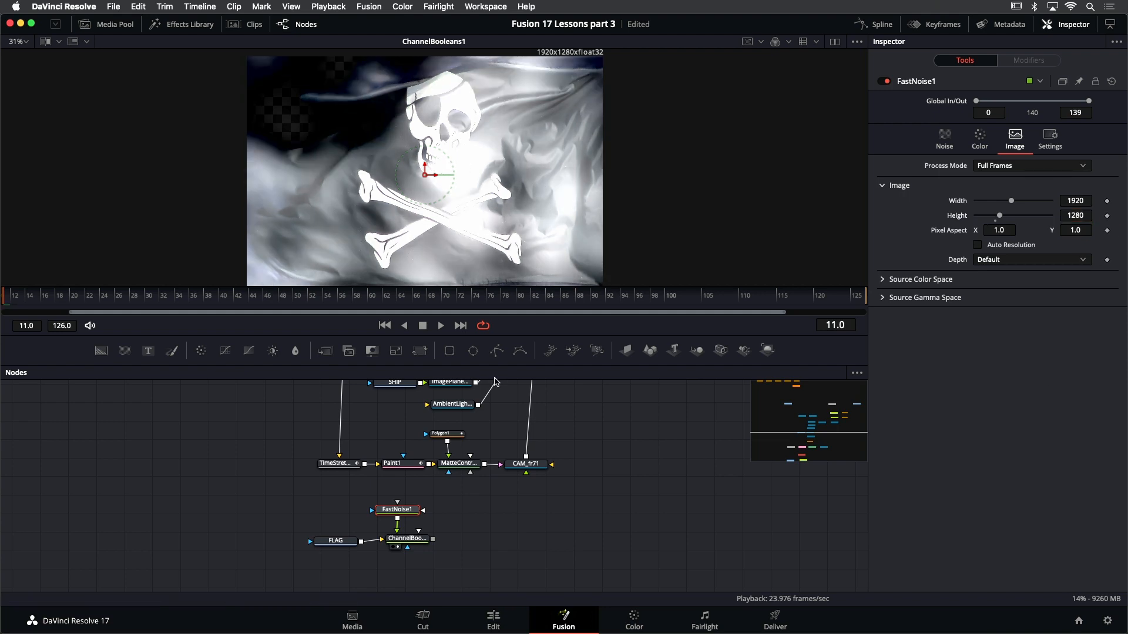
Set ChannelBooleans1's To Alpha channel to Alpha BG
{"action": "left_click", "coordinate": [418, 545]}
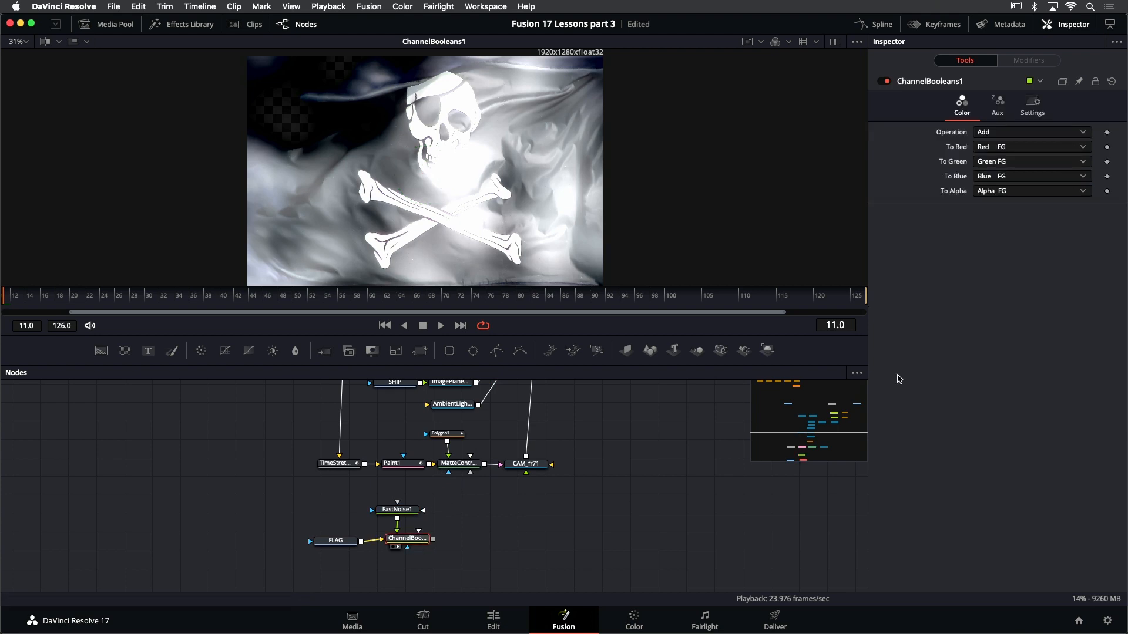
{"action": "left_click", "coordinate": [1002, 194]}
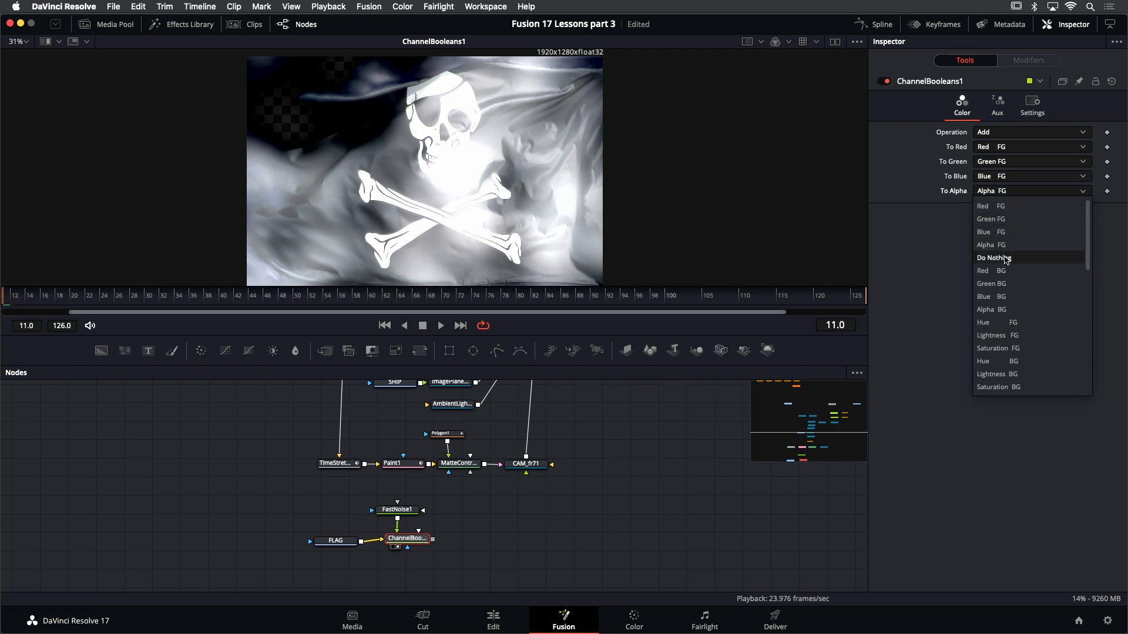
{"action": "left_click", "coordinate": [1010, 309]}
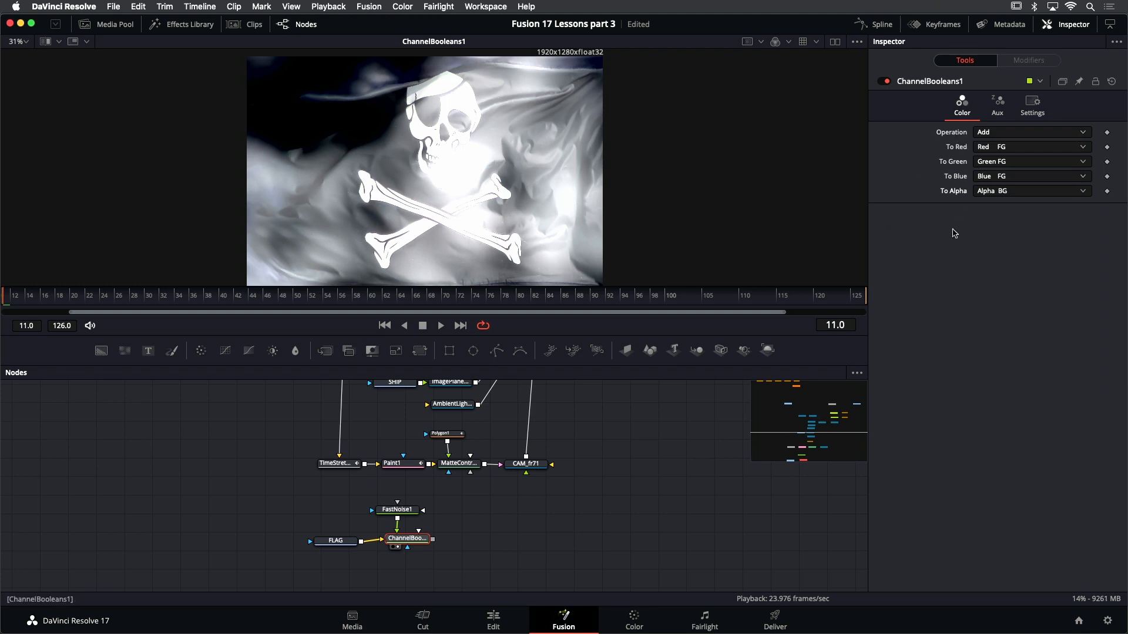
Set FastNoise1's contrast to 0.89 and brightness to -0.78, and play back the animated flag
{"action": "left_click", "coordinate": [397, 510]}
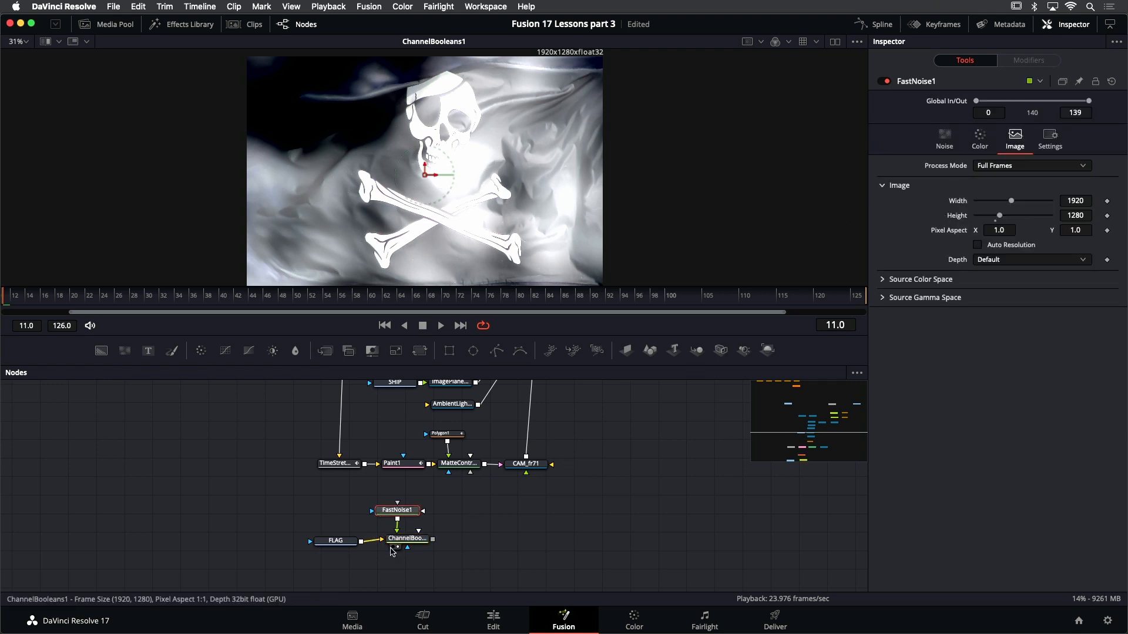
{"action": "left_click", "coordinate": [953, 146]}
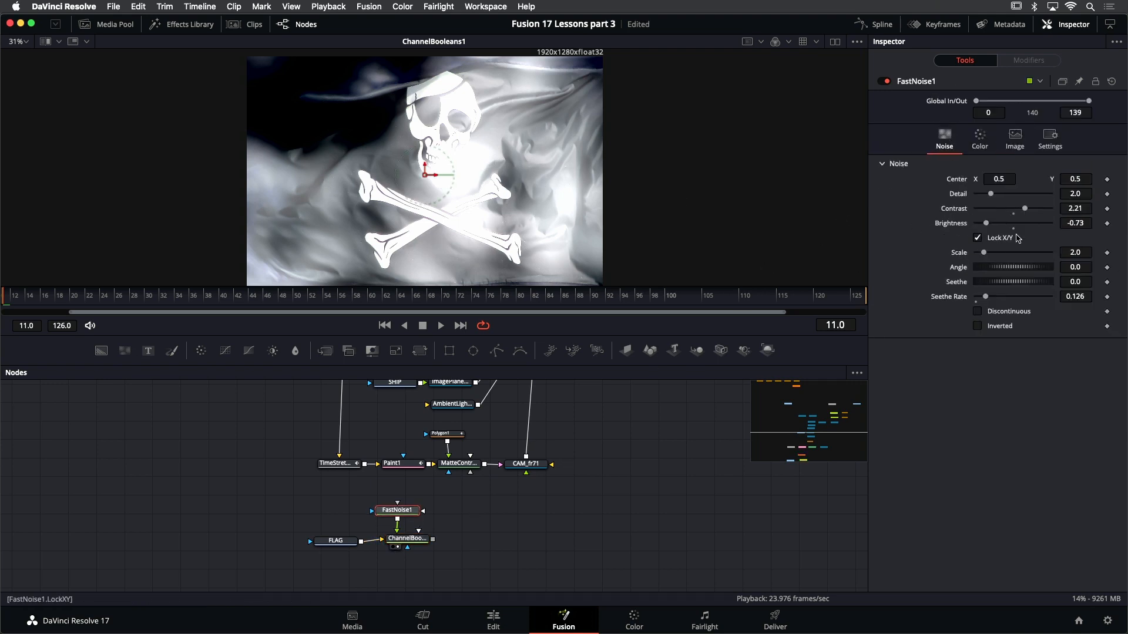
{"action": "mouse_move", "coordinate": [987, 228]}
{"action": "left_mouse_down"}
{"action": "mouse_move", "coordinate": [1022, 214]}
{"action": "mouse_move", "coordinate": [985, 225]}
{"action": "left_mouse_up"}
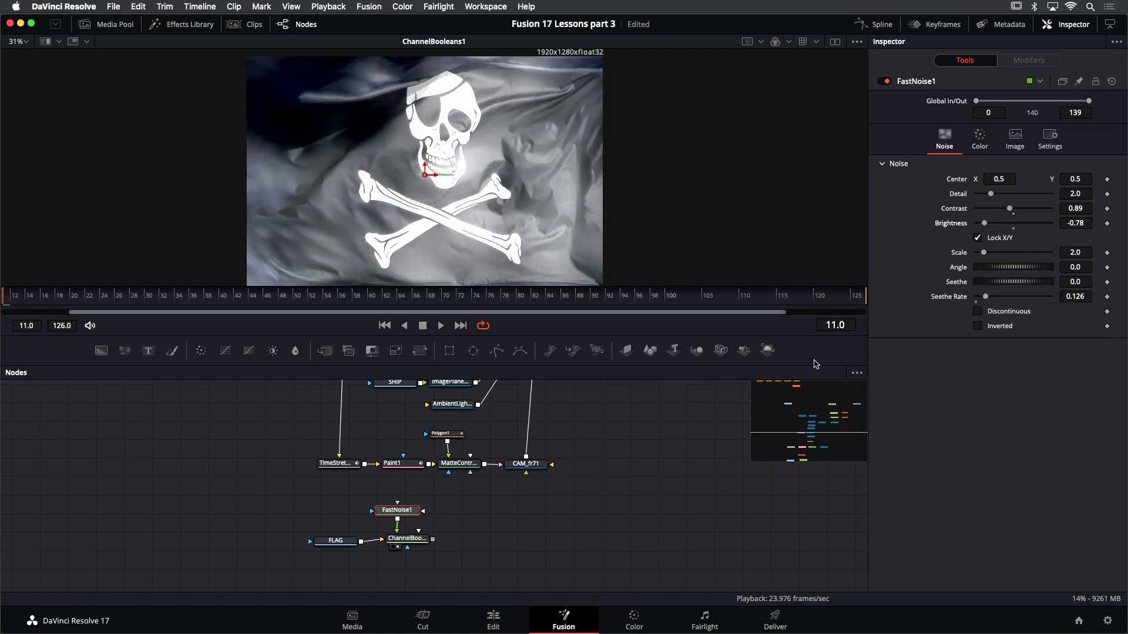
{"action": "left_click", "coordinate": [441, 326]}
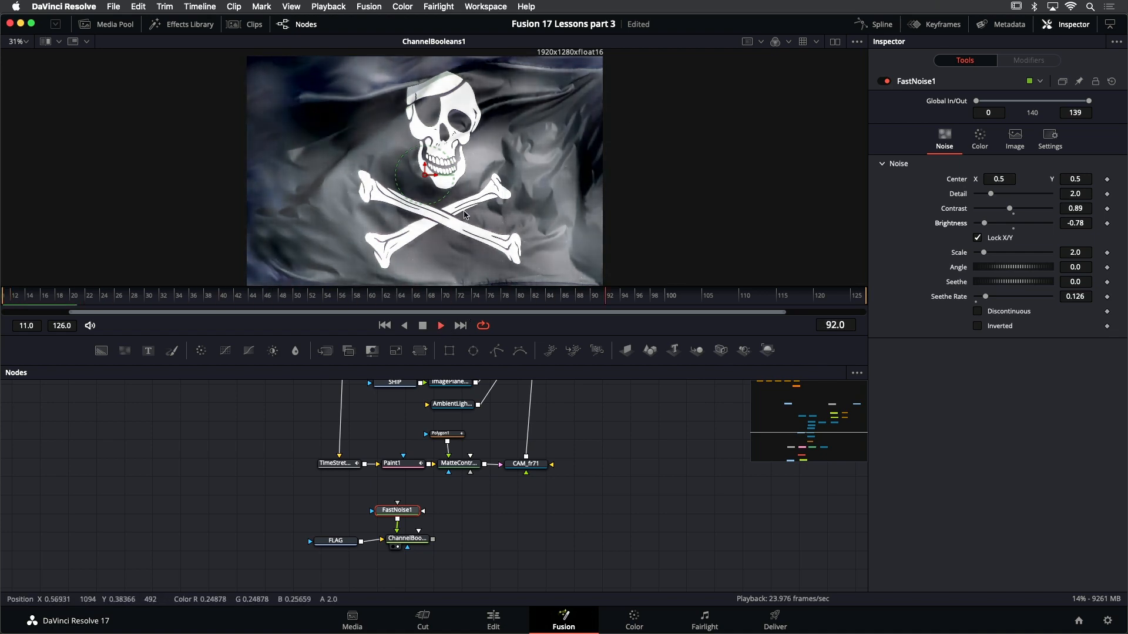
{"action": "left_click", "coordinate": [423, 326]}
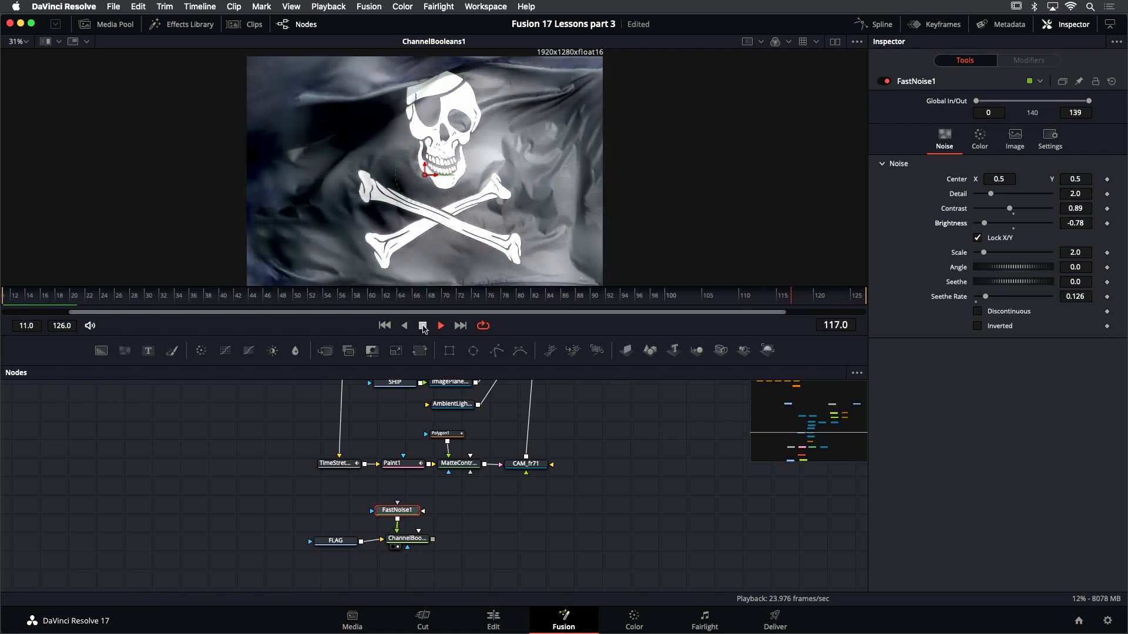
{"action": "left_click", "coordinate": [423, 328]}
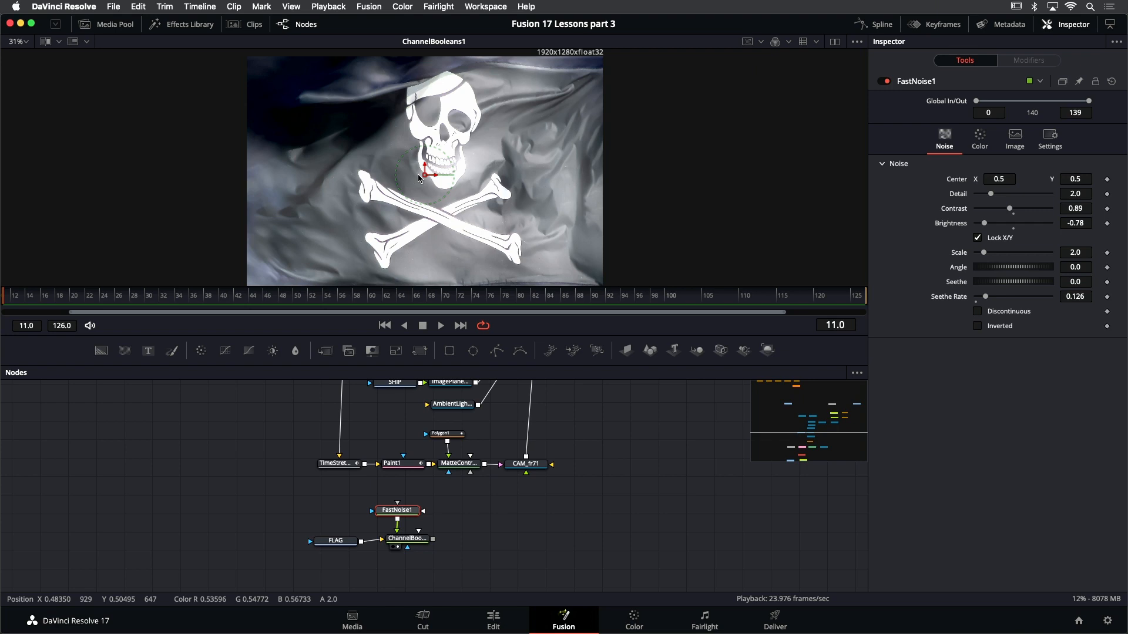
Add an Image Plane 3D node after ChannelBooleans1 and place it farther along the same row, below CAM_fr71
{"action": "left_click", "coordinate": [420, 540]}
{"action": "key", "text": "shift+space"}
{"action": "type", "text": "image"}
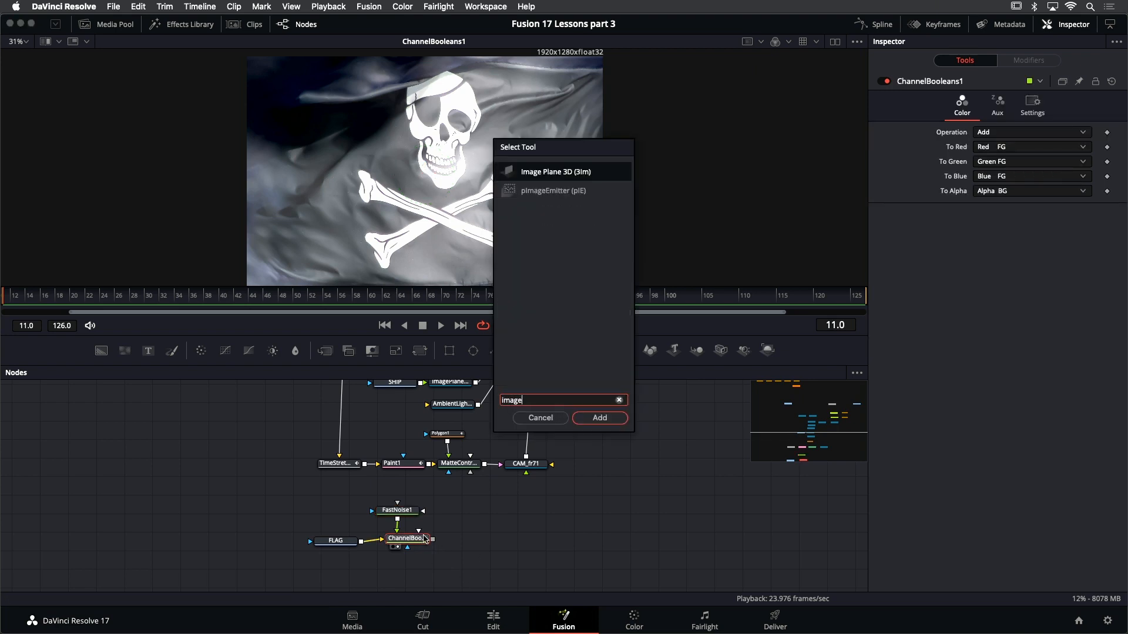
{"action": "key", "text": "Return"}
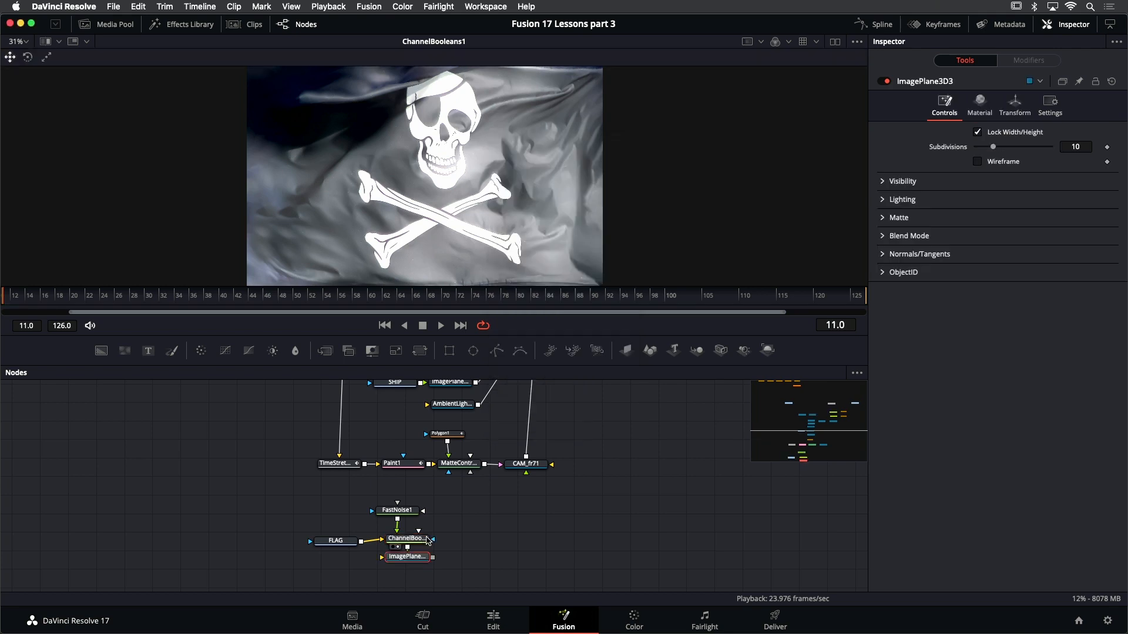
{"action": "left_click_drag", "start_coordinate": [408, 556], "coordinate": [562, 540]}
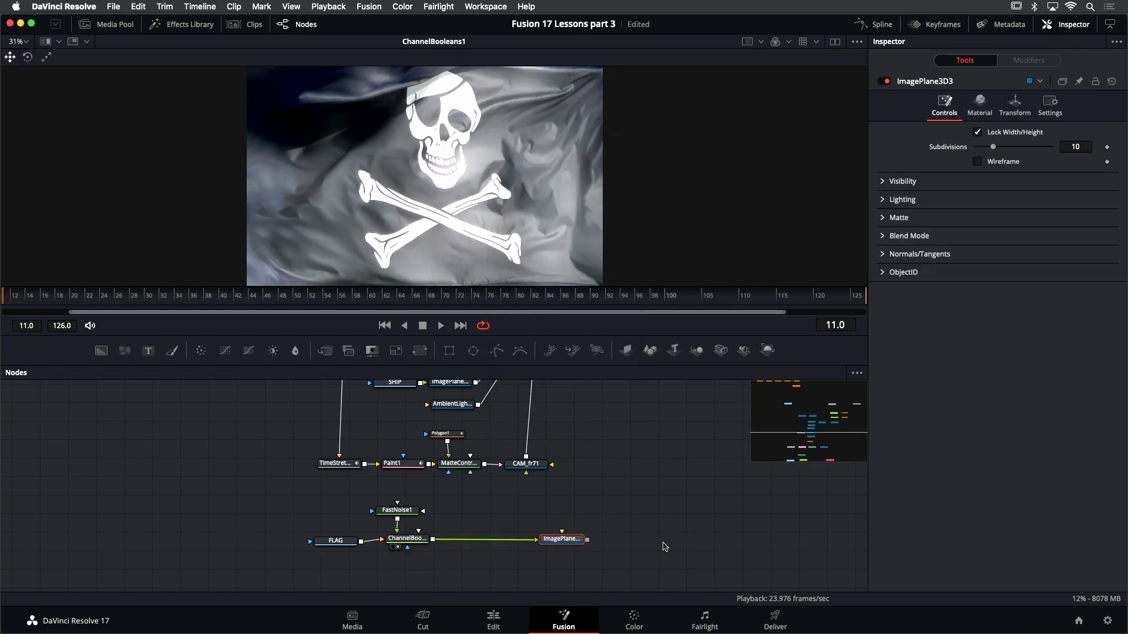
Connect the flag's image plane to Merge3D1 and display Merge3D1 in the viewer
{"action": "left_click_drag", "start_coordinate": [663, 544], "coordinate": [440, 422]}
{"action": "scroll", "coordinate": [495, 571], "scroll_direction": "down", "scroll_amount": 4}
{"action": "left_click_drag", "start_coordinate": [464, 562], "coordinate": [452, 562]}
{"action": "left_click", "coordinate": [439, 424]}
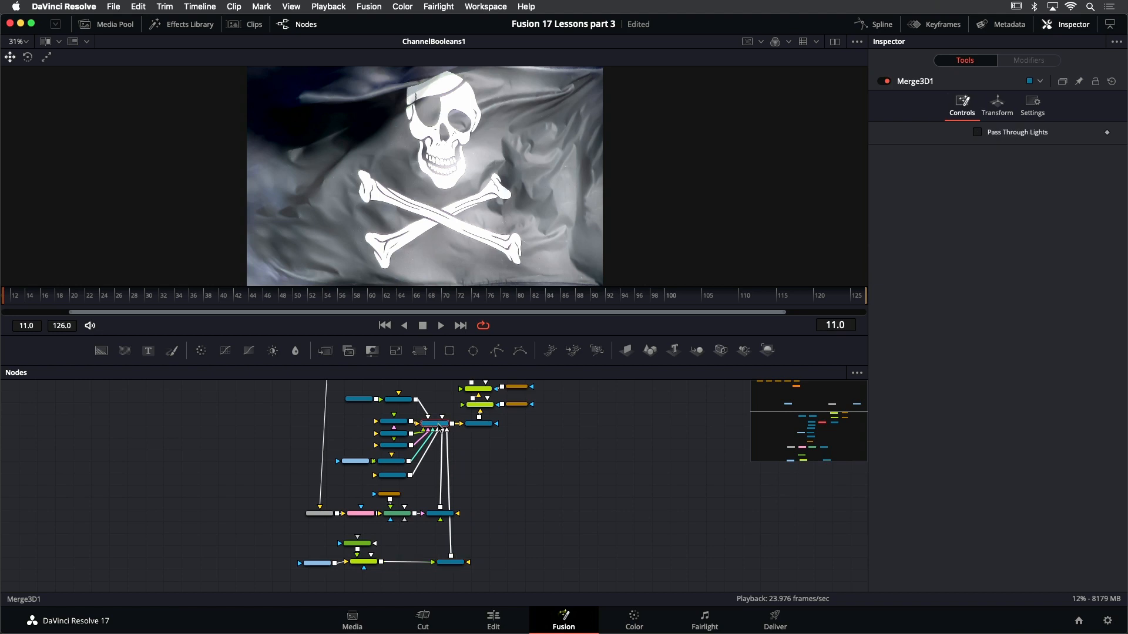
{"action": "key", "text": "1"}
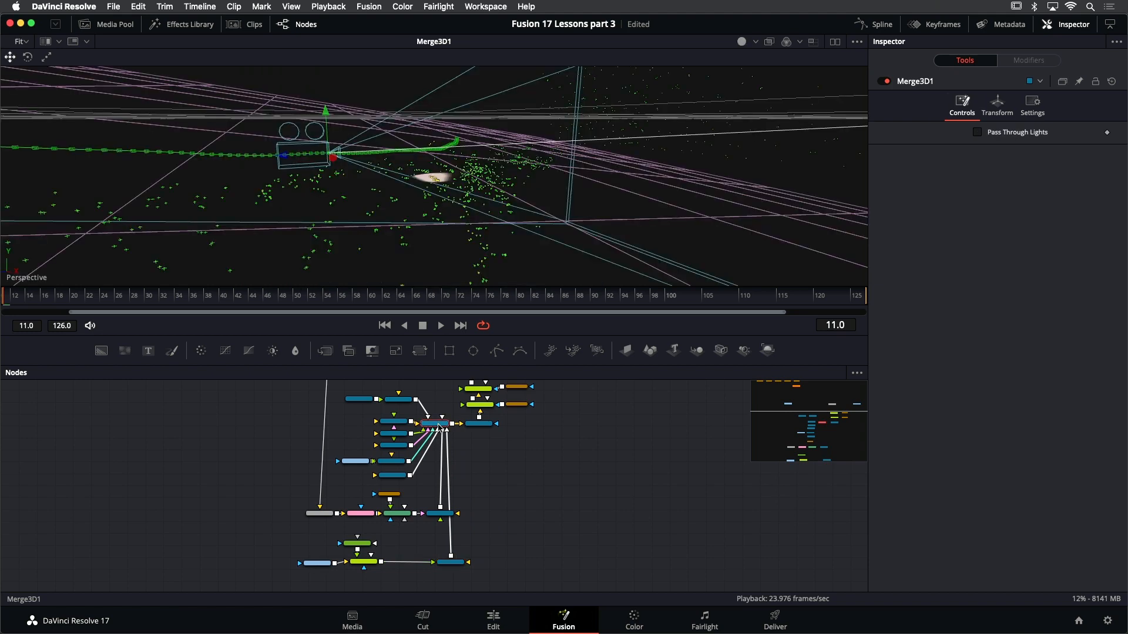
Select the flag's ImagePlane3D3 node and enlarge the viewer area above the node graph
{"action": "left_click", "coordinate": [374, 563]}
{"action": "scroll", "coordinate": [376, 566], "scroll_direction": "up", "scroll_amount": 2}
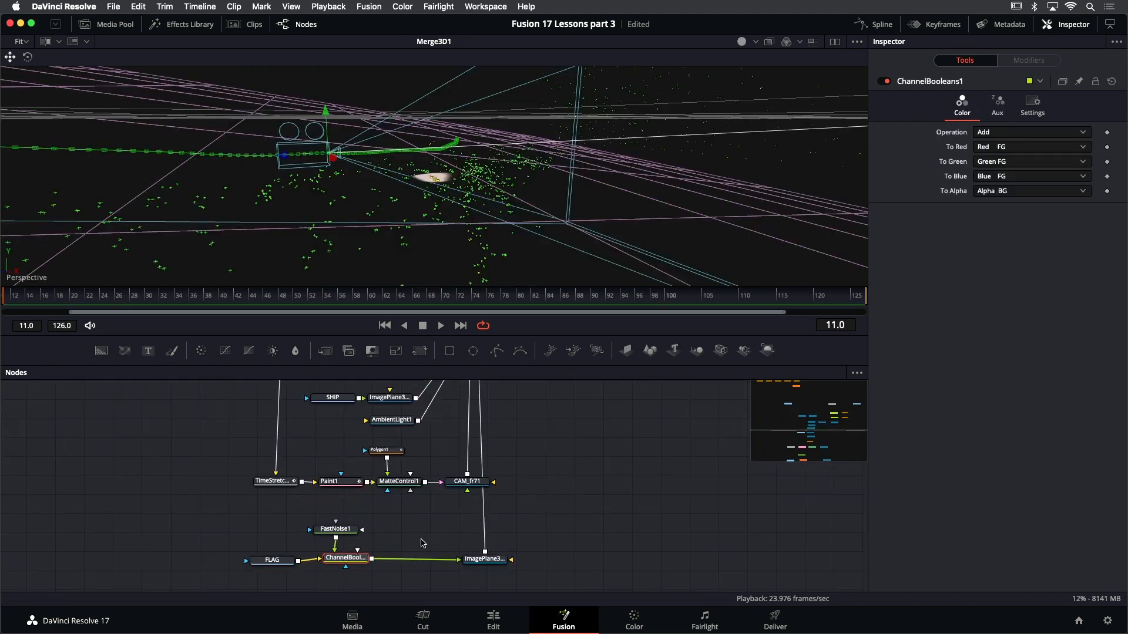
{"action": "scroll", "coordinate": [423, 544], "scroll_direction": "up", "scroll_amount": 2}
{"action": "left_click", "coordinate": [468, 566]}
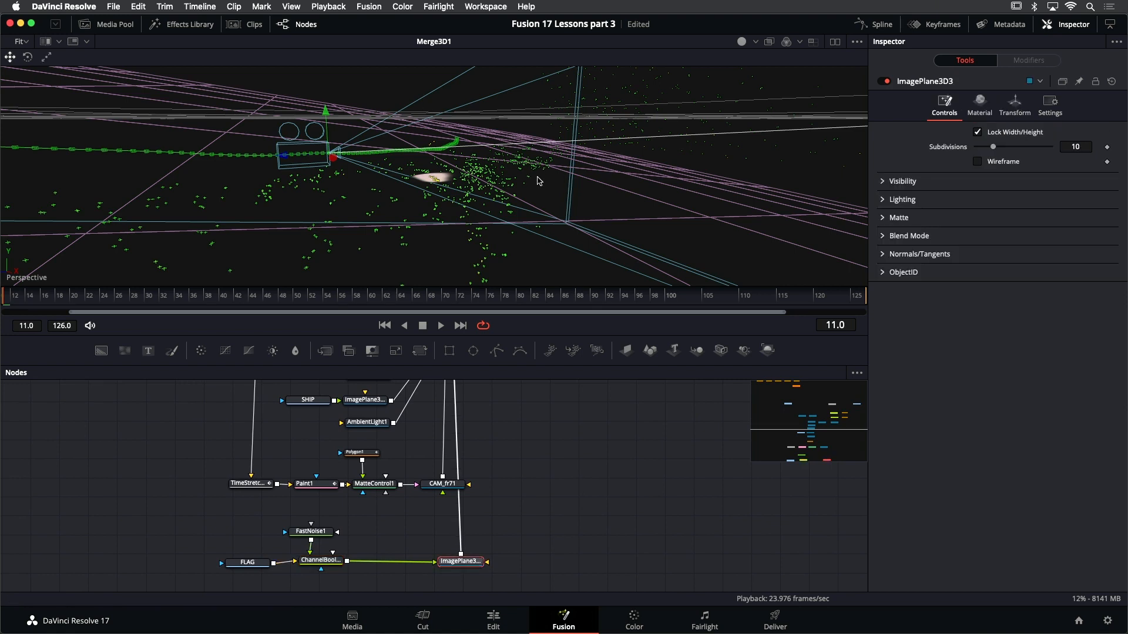
{"action": "left_click_drag", "start_coordinate": [645, 193], "coordinate": [636, 367]}
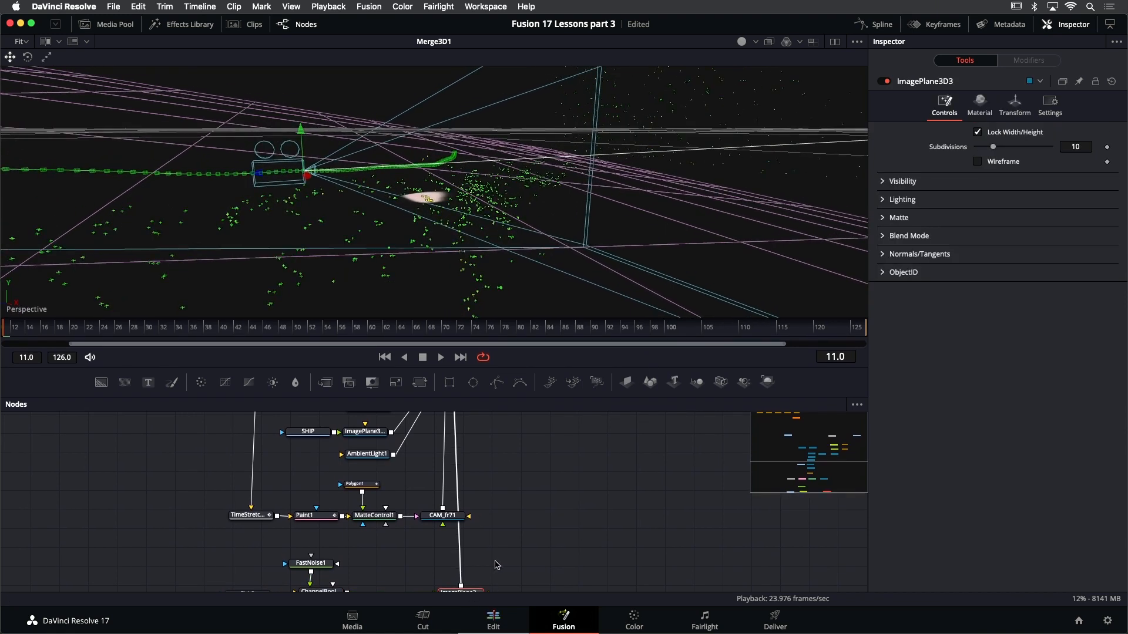
{"action": "left_click_drag", "start_coordinate": [501, 547], "coordinate": [502, 488]}
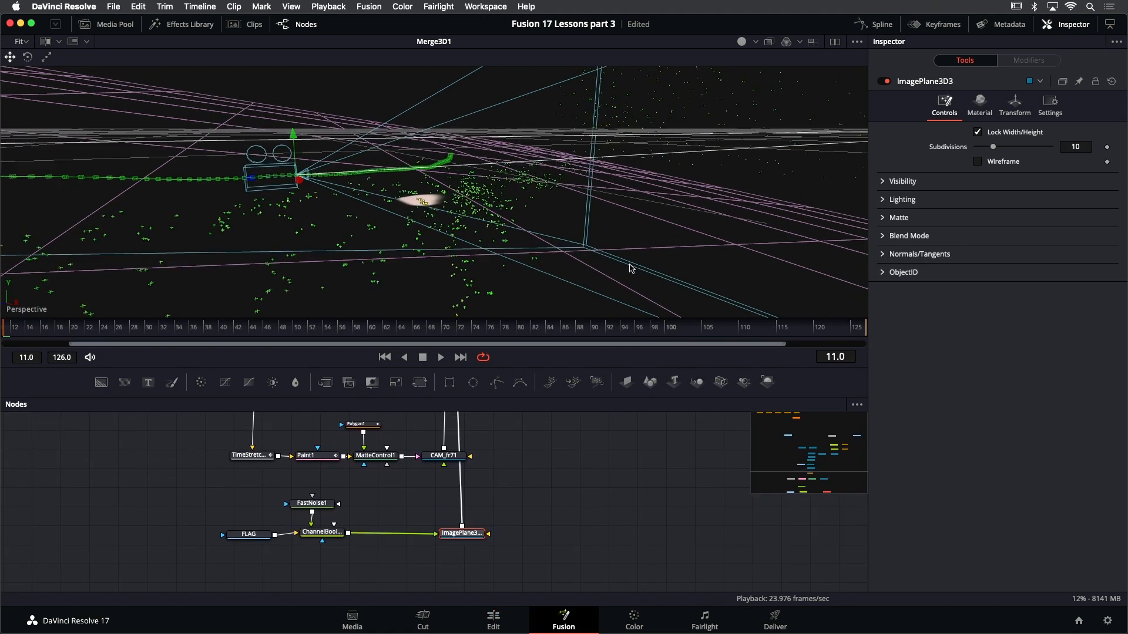
Frame the flag plane in the perspective view and examine its size and position relative to the ship
{"action": "key", "text": "f"}
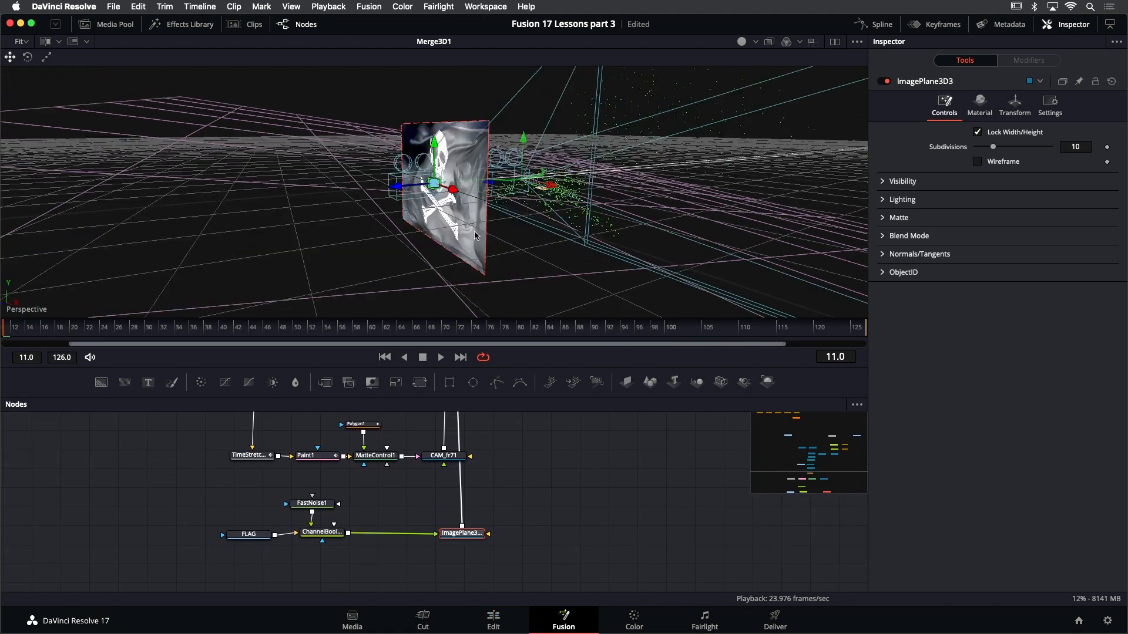
{"action": "left_click_drag", "start_coordinate": [476, 235], "coordinate": [504, 263]}
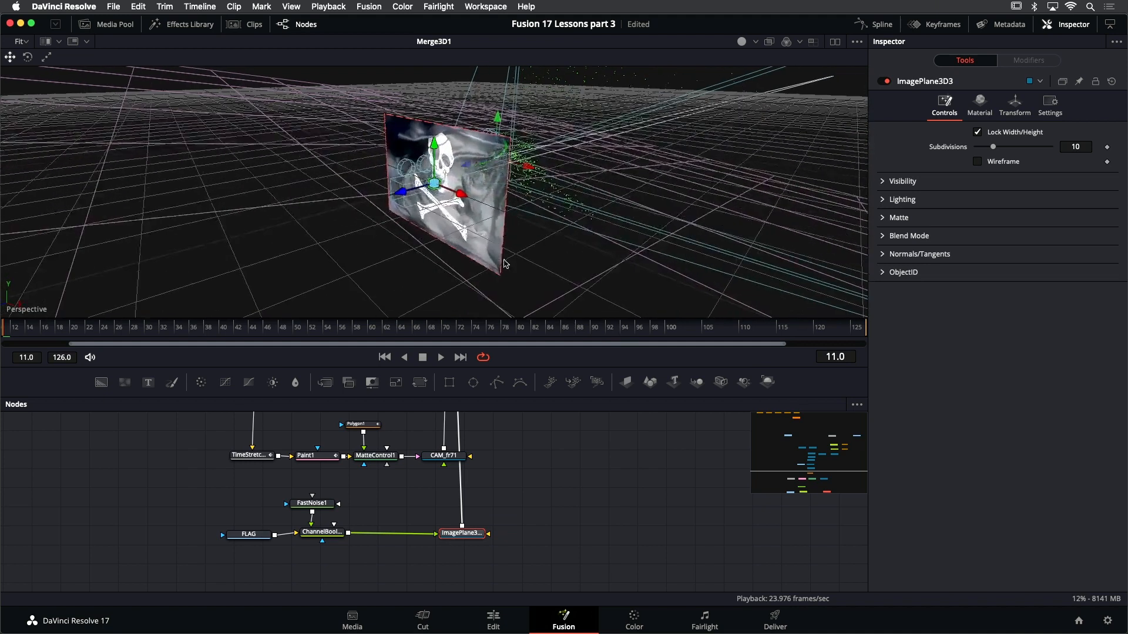
{"action": "scroll", "coordinate": [462, 270], "scroll_direction": "down", "scroll_amount": 6}
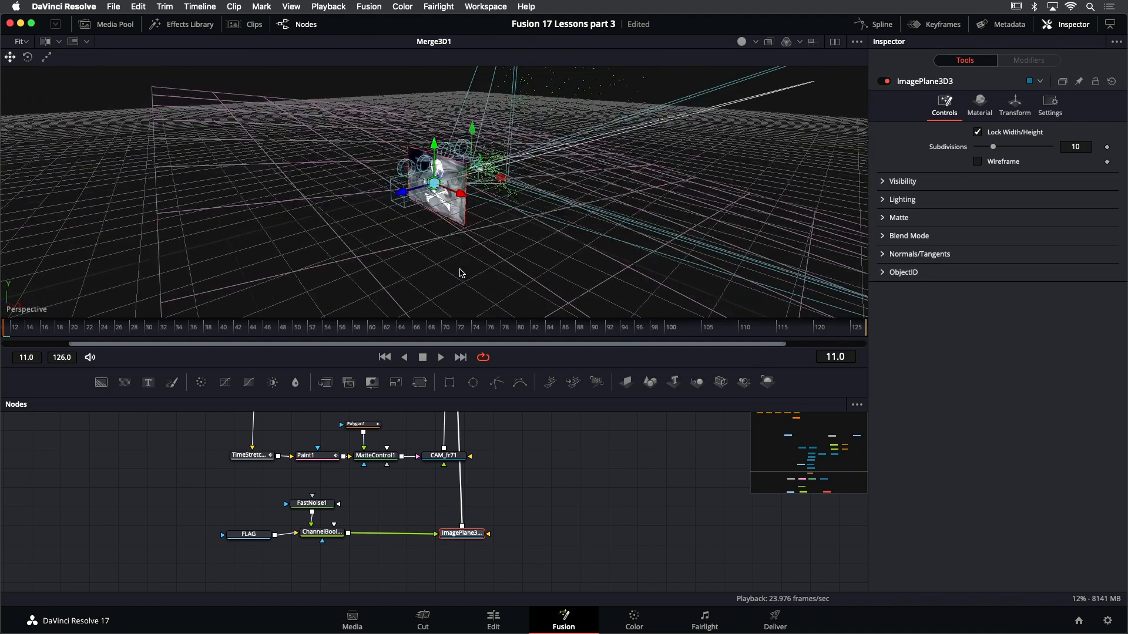
{"action": "scroll", "coordinate": [446, 211], "scroll_direction": "down", "scroll_amount": 8}
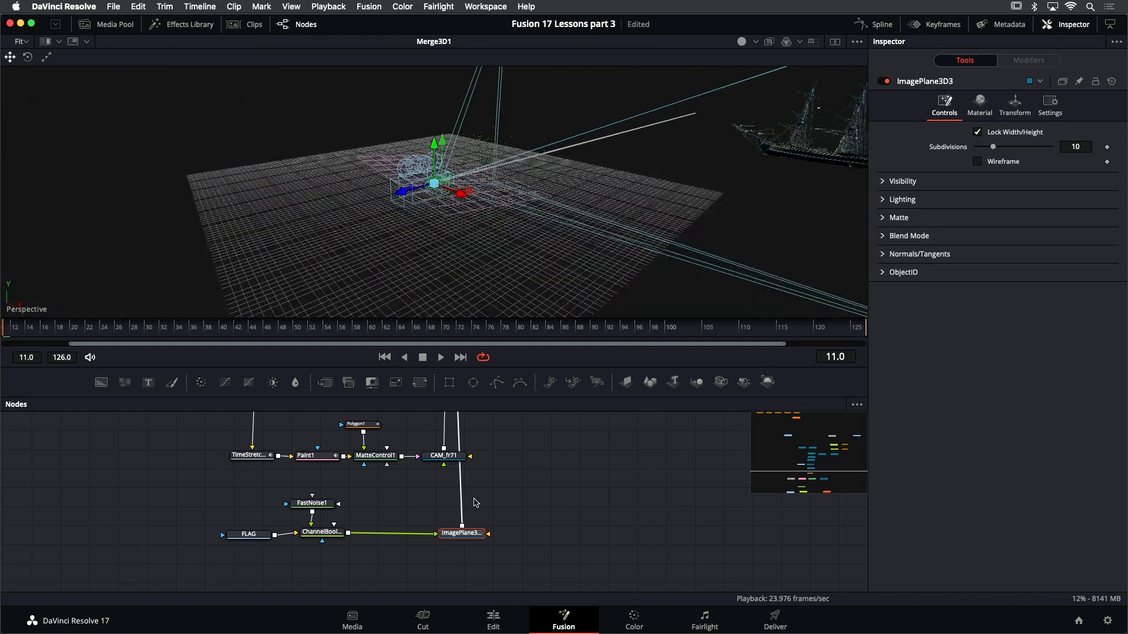
Pin the ship's ImagePlane3D1 transform values as a reference and select the flag's ImagePlane3D3 node
{"action": "scroll", "coordinate": [507, 524], "scroll_direction": "up", "scroll_amount": 10}
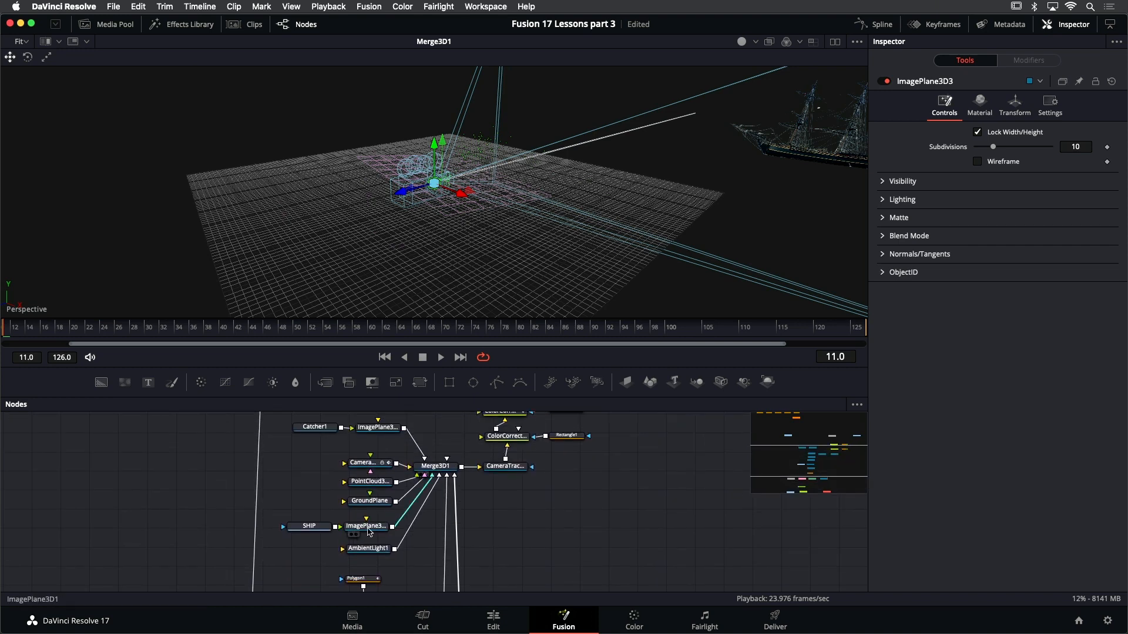
{"action": "left_click", "coordinate": [369, 526]}
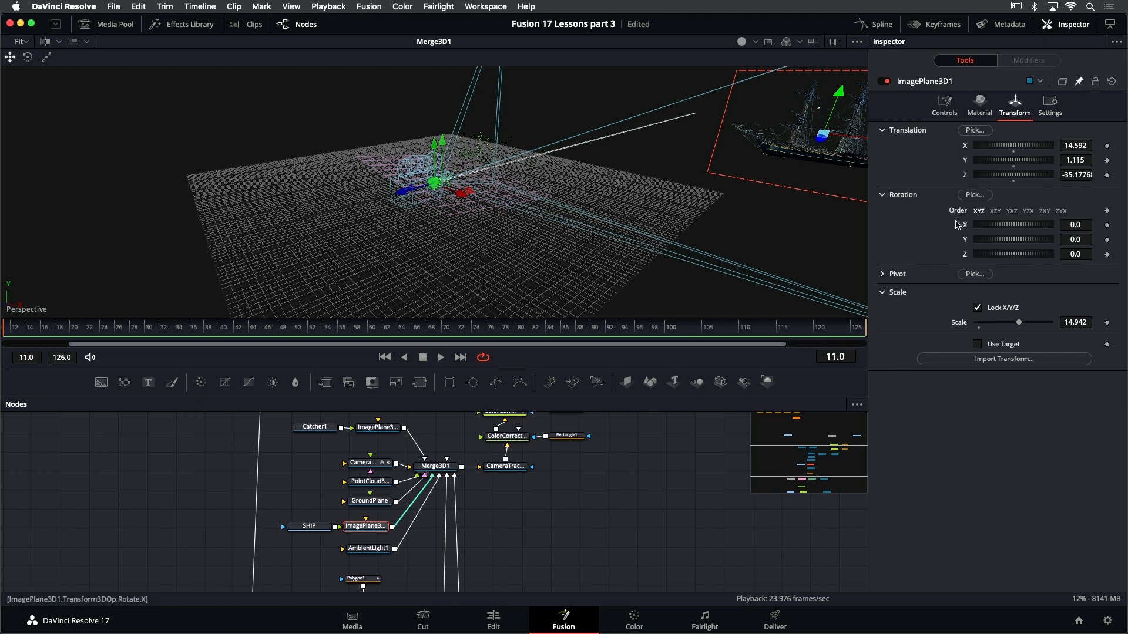
{"action": "scroll", "coordinate": [610, 482], "scroll_direction": "down", "scroll_amount": 2}
{"action": "scroll", "coordinate": [607, 482], "scroll_direction": "down", "scroll_amount": 3}
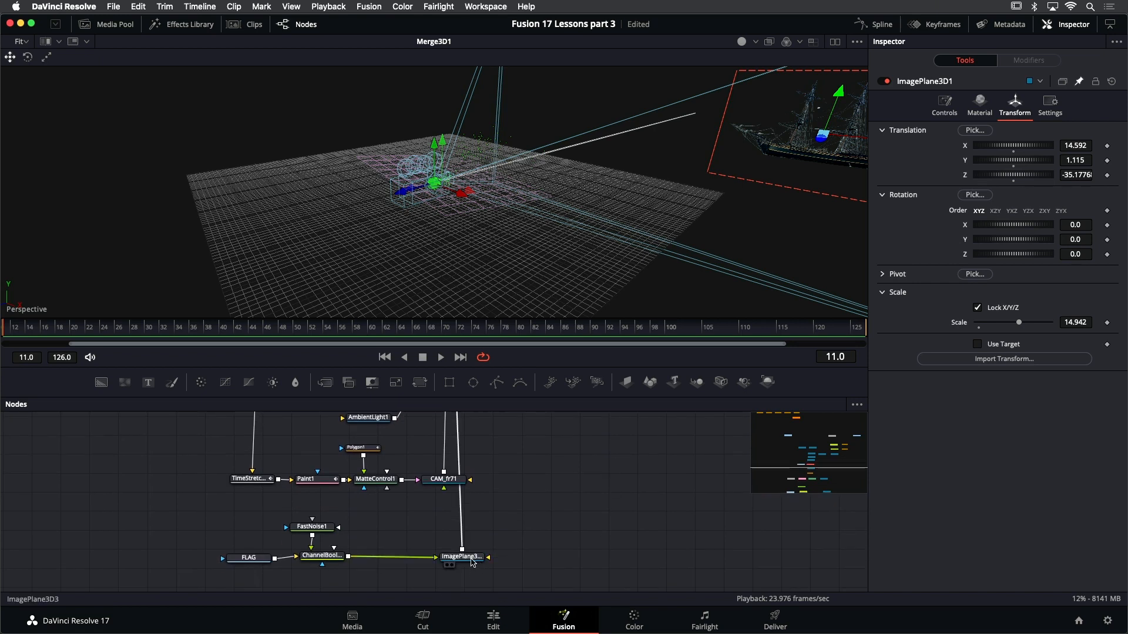
{"action": "left_click", "coordinate": [464, 557]}
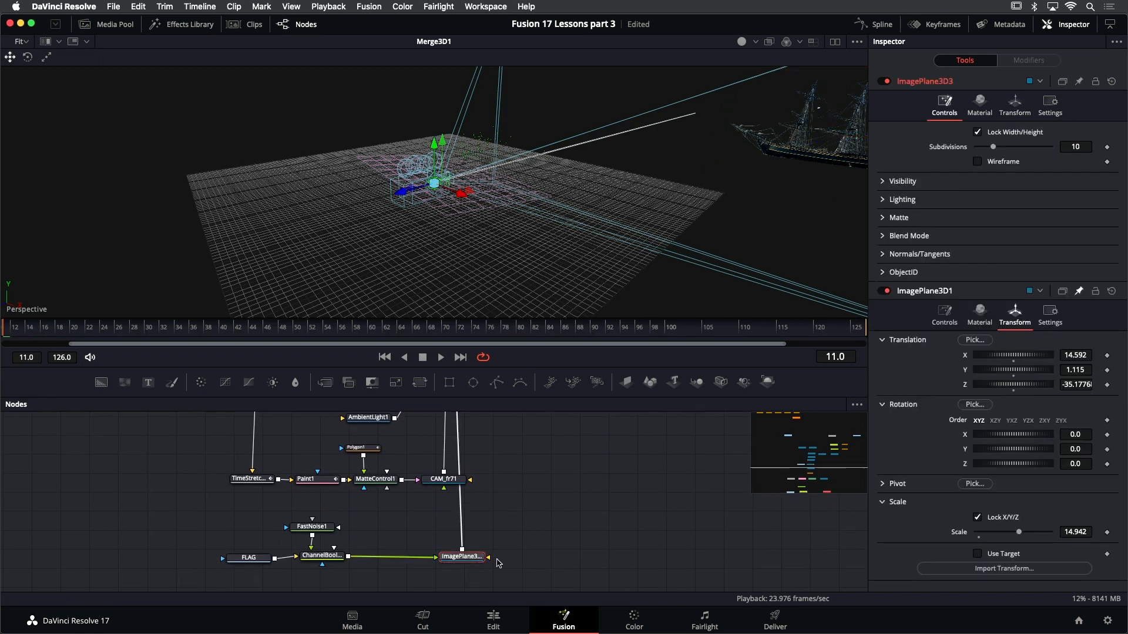
Set the flag plane's translation to X 14.5, Y 1.0 and Z -35.0, close to the ship's position
{"action": "left_click", "coordinate": [1015, 113]}
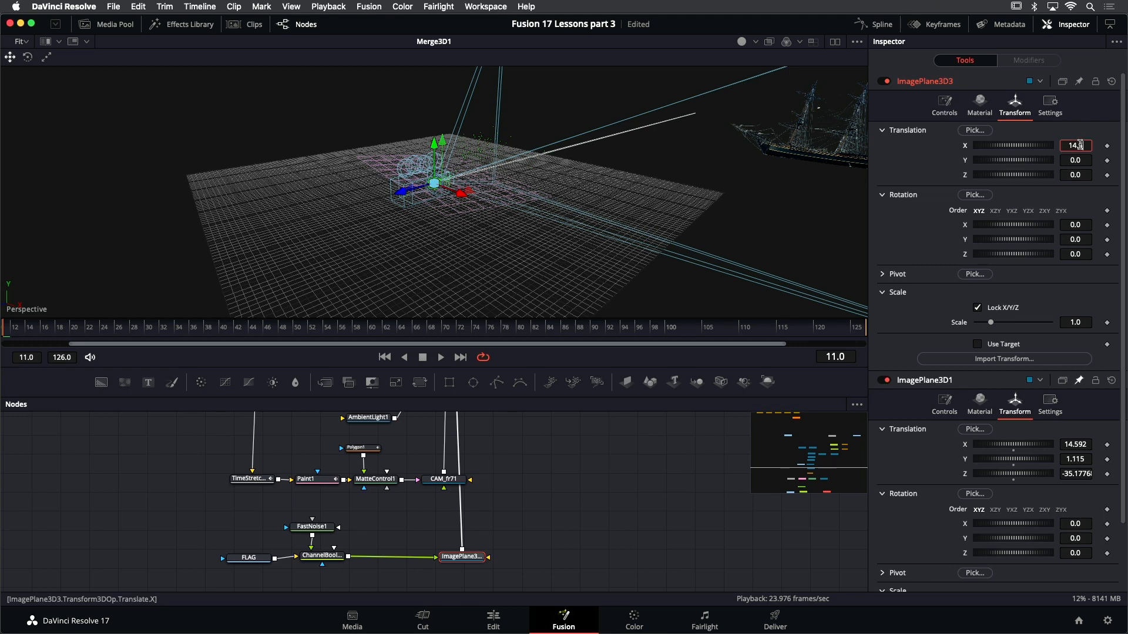
{"action": "key", "text": "Tab"}
{"action": "key", "text": "Tab"}
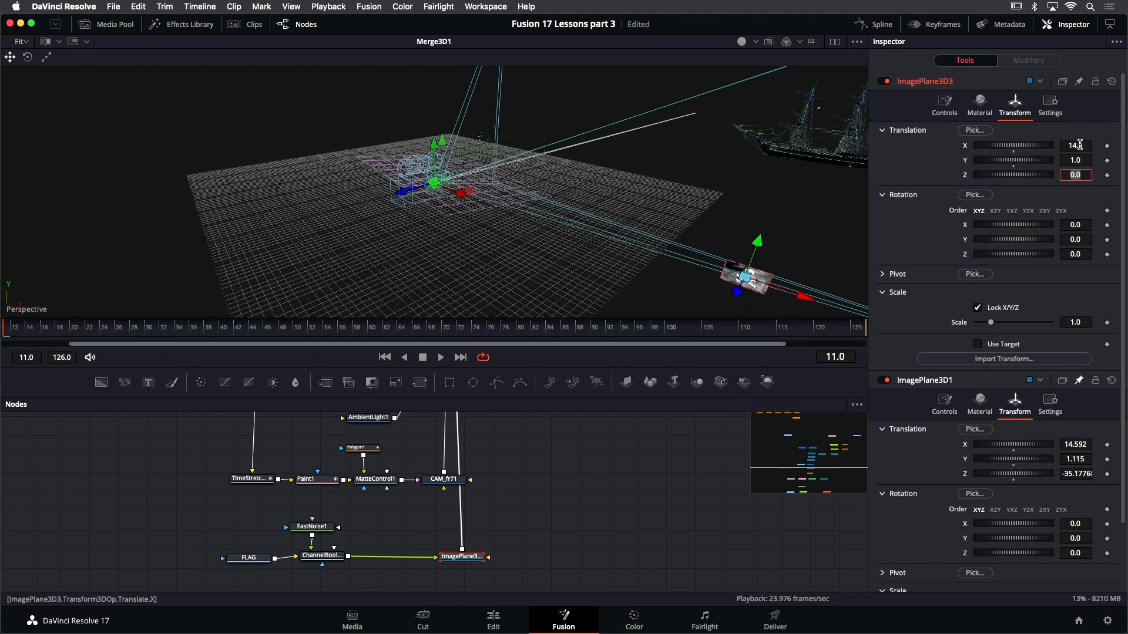
{"action": "key", "text": "Tab"}
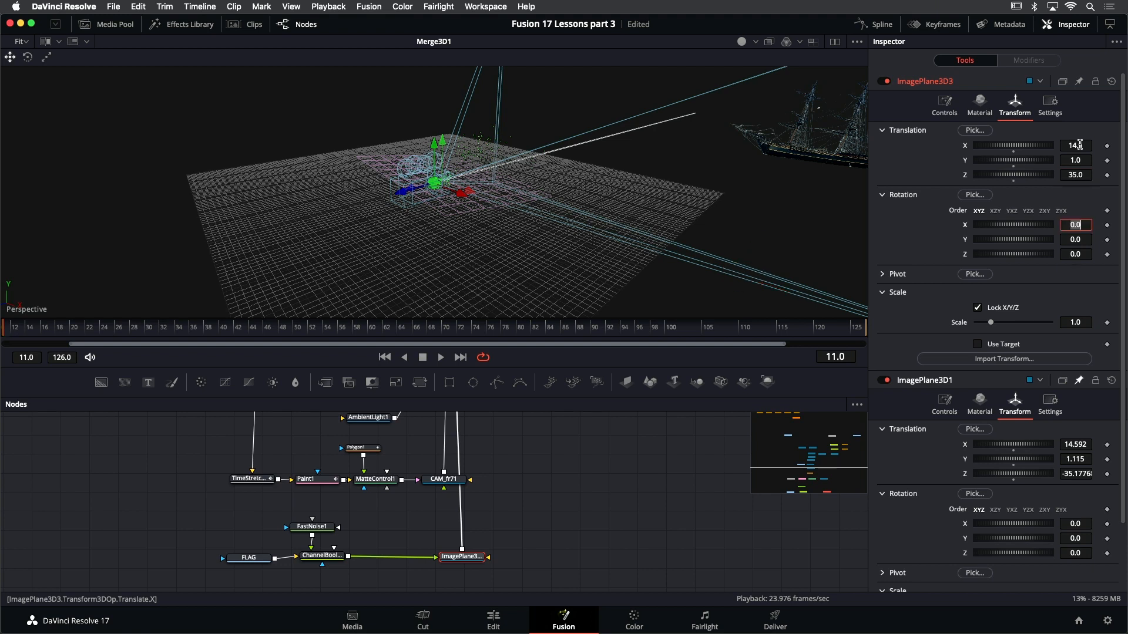
{"action": "left_click", "coordinate": [1070, 175]}
{"action": "type", "text": "-"}
{"action": "key", "text": "Tab"}
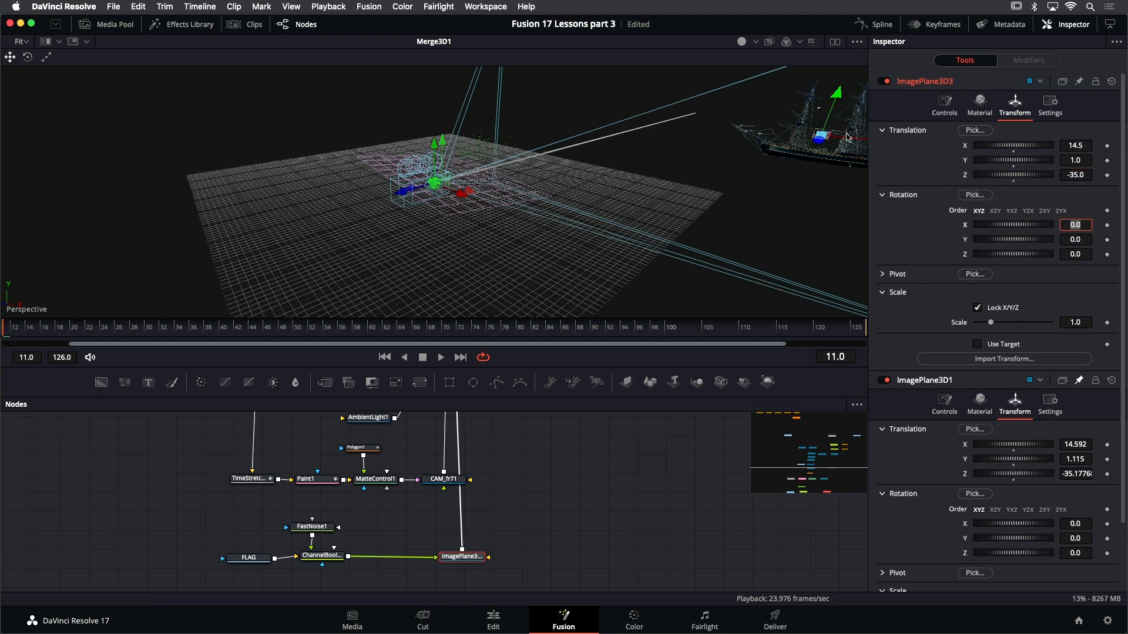
Frame the flag plane and move it to the tip of the ship's rear boom, about X 19.83, Y 1.71
{"action": "left_click", "coordinate": [832, 167]}
{"action": "key", "text": "f"}
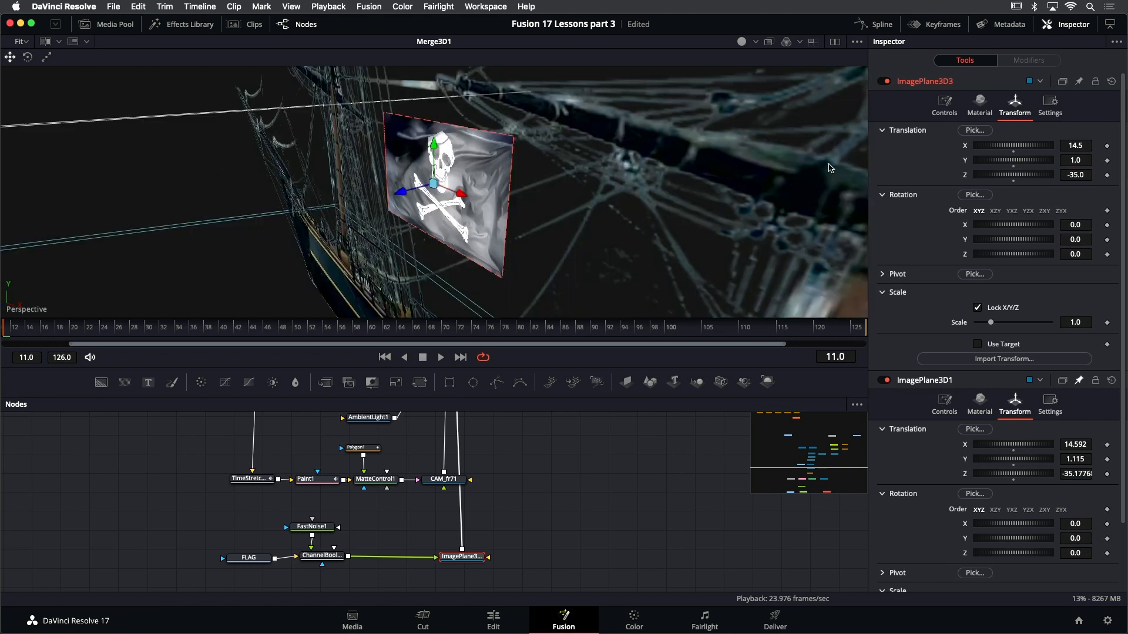
{"action": "scroll", "coordinate": [600, 206], "scroll_direction": "down", "scroll_amount": 6}
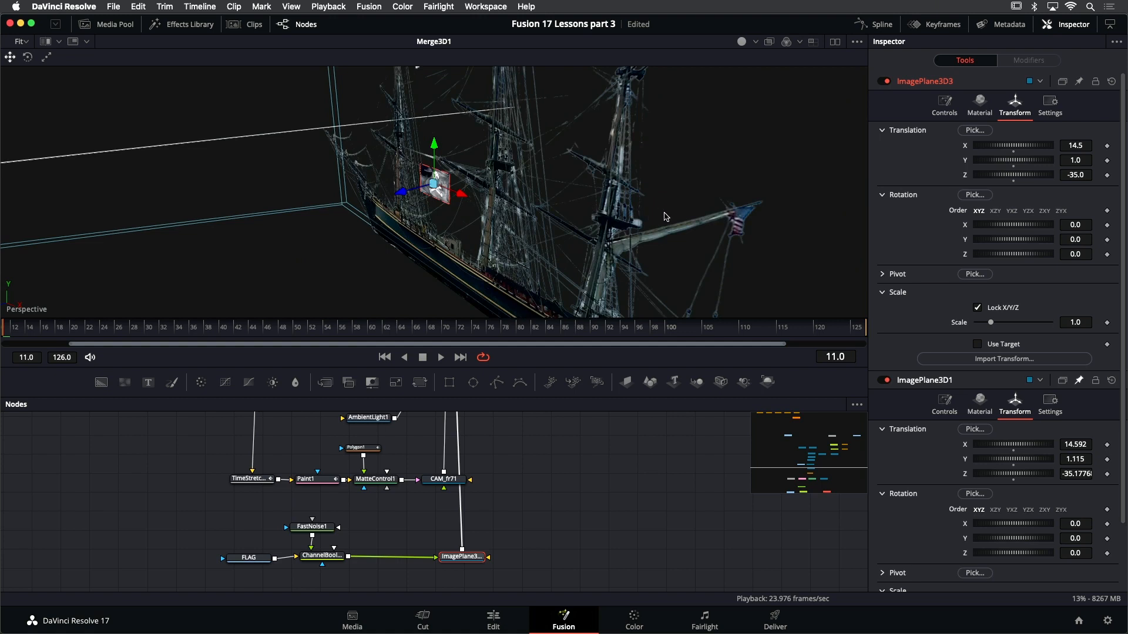
{"action": "mouse_move", "coordinate": [664, 217]}
{"action": "left_mouse_down"}
{"action": "mouse_move", "coordinate": [591, 222]}
{"action": "mouse_move", "coordinate": [579, 239]}
{"action": "mouse_move", "coordinate": [649, 239]}
{"action": "mouse_move", "coordinate": [487, 221]}
{"action": "mouse_move", "coordinate": [478, 202]}
{"action": "mouse_move", "coordinate": [737, 266]}
{"action": "mouse_move", "coordinate": [662, 181]}
{"action": "mouse_move", "coordinate": [549, 160]}
{"action": "mouse_move", "coordinate": [538, 200]}
{"action": "mouse_move", "coordinate": [561, 160]}
{"action": "mouse_move", "coordinate": [675, 218]}
{"action": "left_mouse_up"}
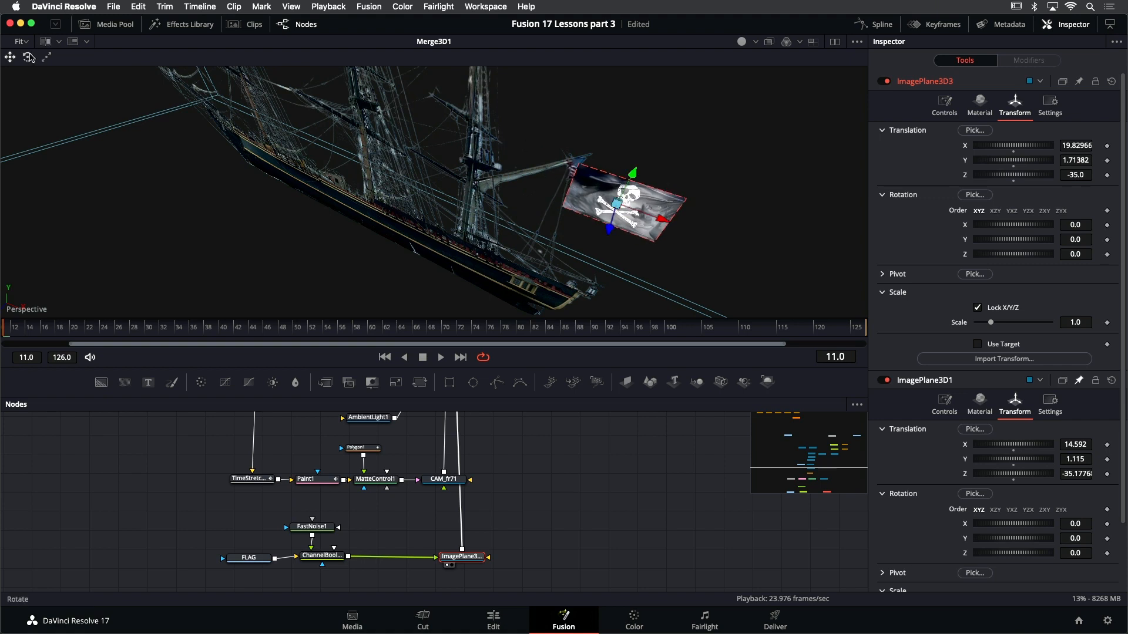
Rotate the flag plane about its Z axis to about -47.4 degrees beside the rear boom
{"action": "left_click", "coordinate": [28, 57]}
{"action": "mouse_move", "coordinate": [363, 167]}
{"action": "left_mouse_down"}
{"action": "mouse_move", "coordinate": [388, 166]}
{"action": "mouse_move", "coordinate": [360, 148]}
{"action": "left_mouse_up"}
{"action": "left_click_drag", "start_coordinate": [672, 126], "coordinate": [723, 194]}
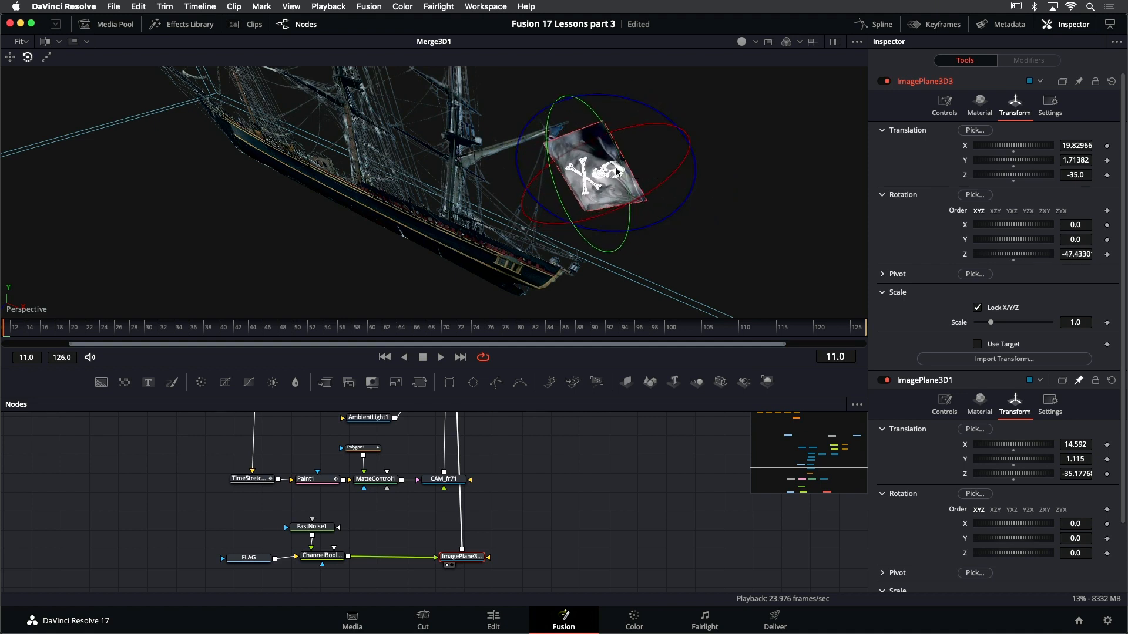
{"action": "left_click_drag", "start_coordinate": [643, 182], "coordinate": [668, 150]}
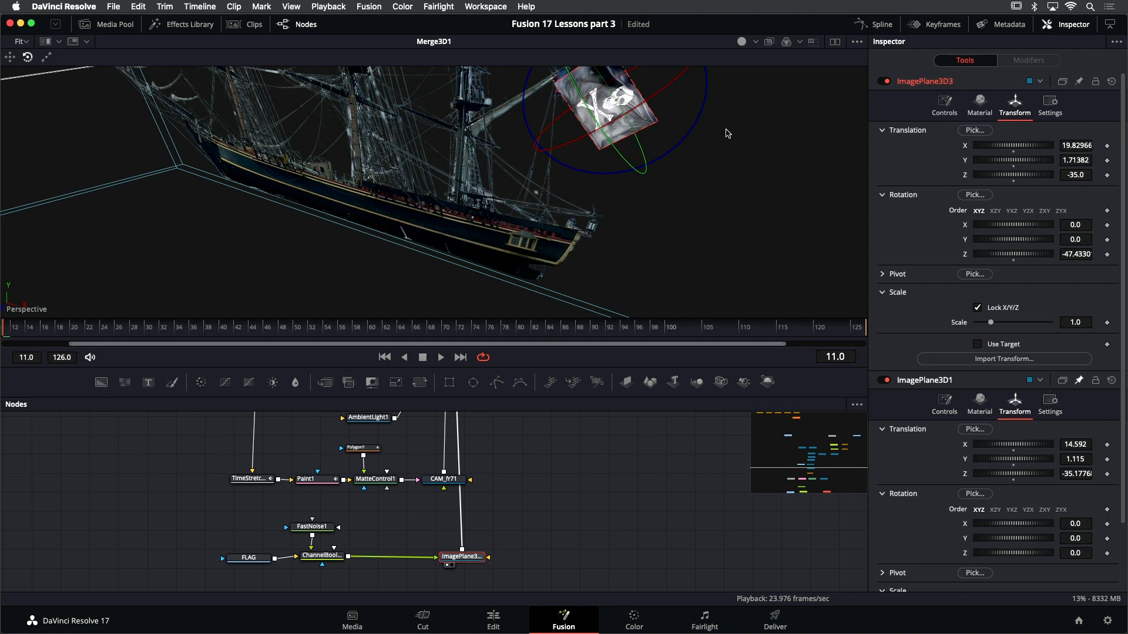
{"action": "left_click_drag", "start_coordinate": [713, 137], "coordinate": [690, 167]}
Align the rotated flag plane with the boom and the ship's depth at about X 19.51, Y 1.61, Z -35.15
{"action": "left_click", "coordinate": [11, 58]}
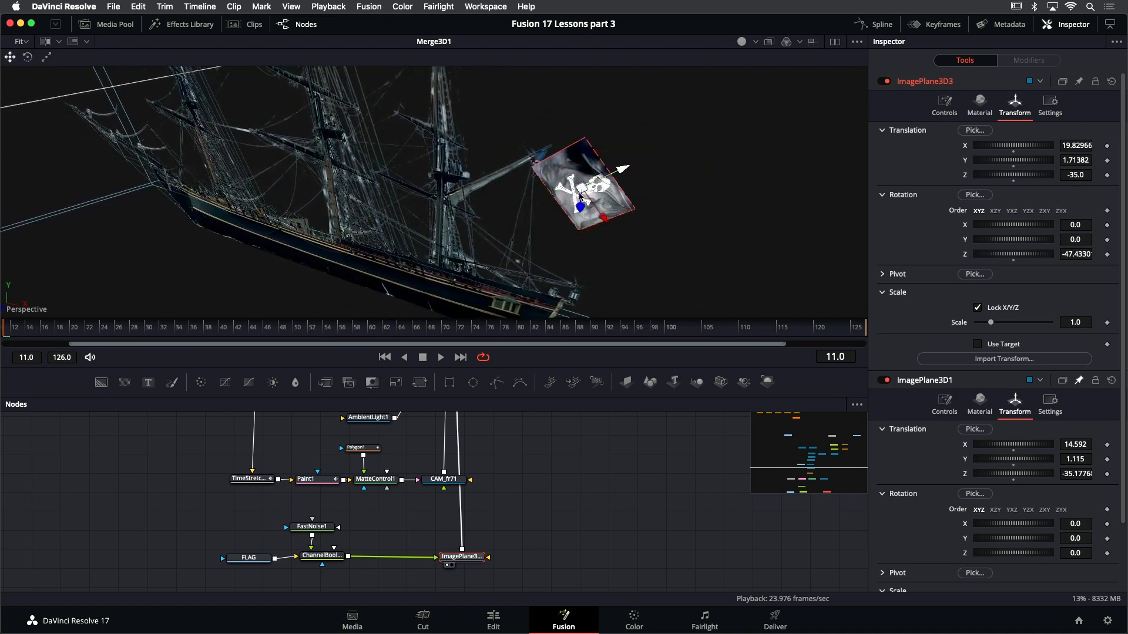
{"action": "left_click_drag", "start_coordinate": [613, 168], "coordinate": [598, 185]}
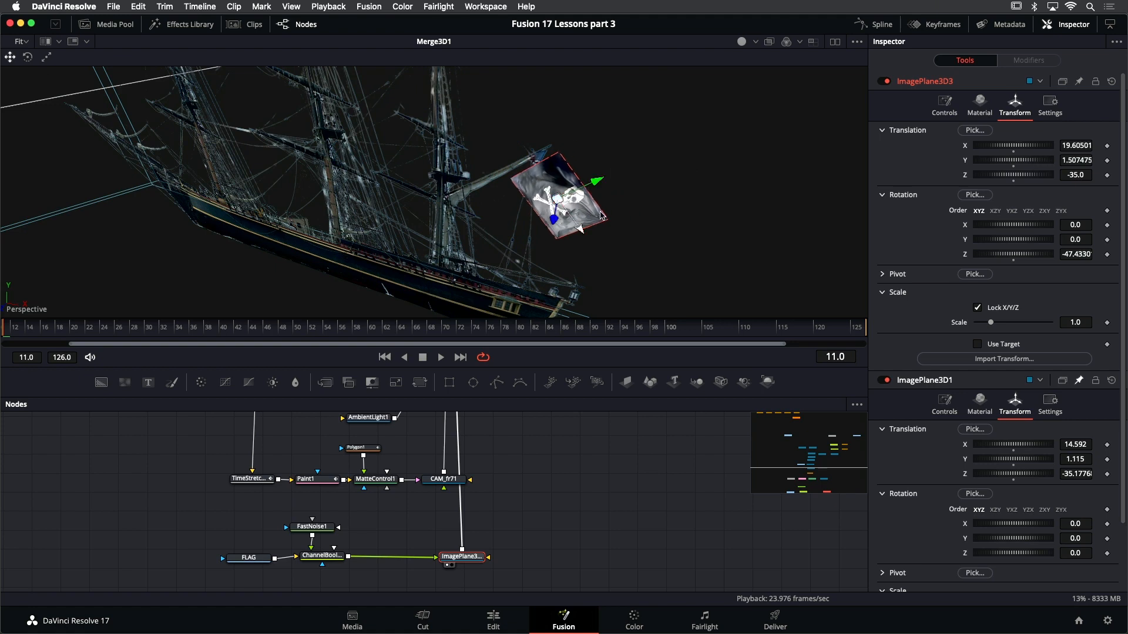
{"action": "left_click_drag", "start_coordinate": [584, 231], "coordinate": [579, 221]}
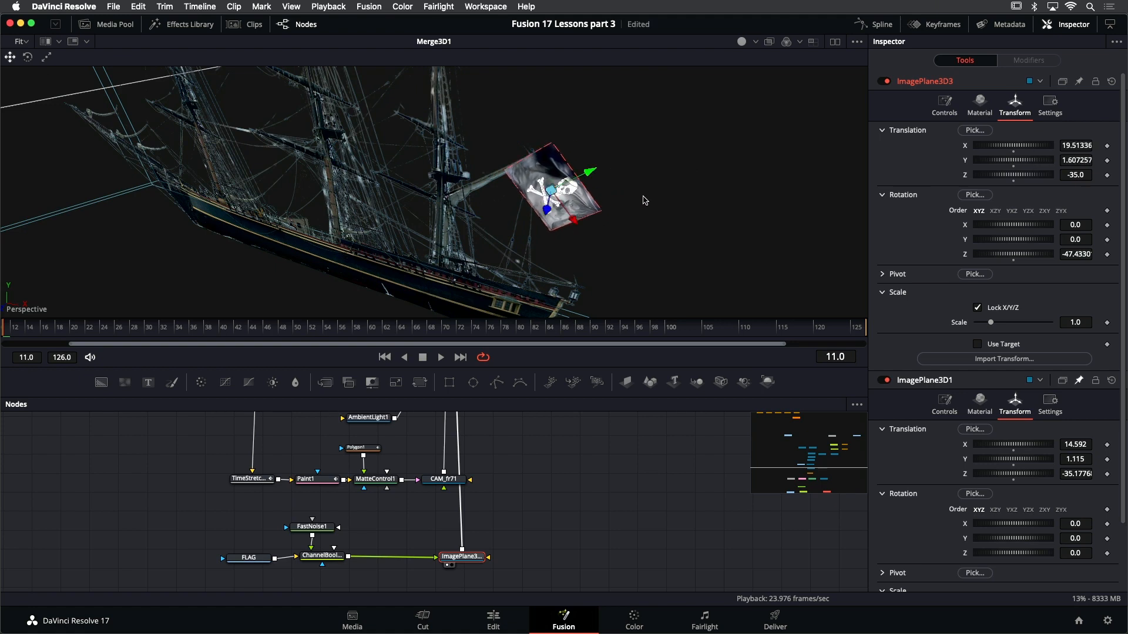
{"action": "left_click_drag", "start_coordinate": [645, 200], "coordinate": [388, 281]}
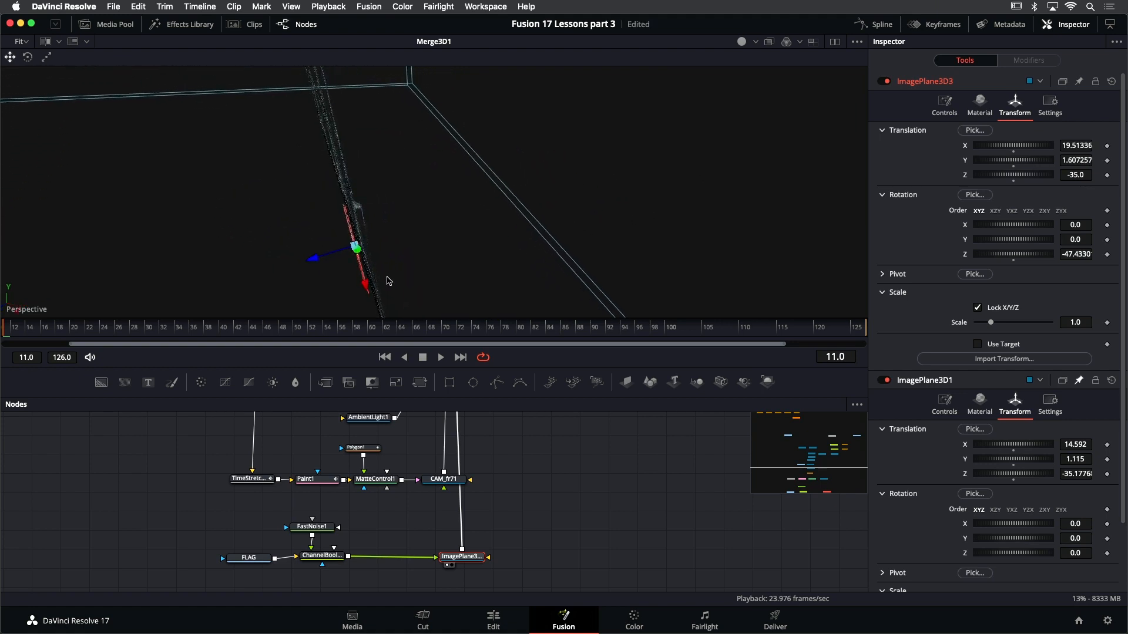
{"action": "left_click_drag", "start_coordinate": [316, 254], "coordinate": [330, 263]}
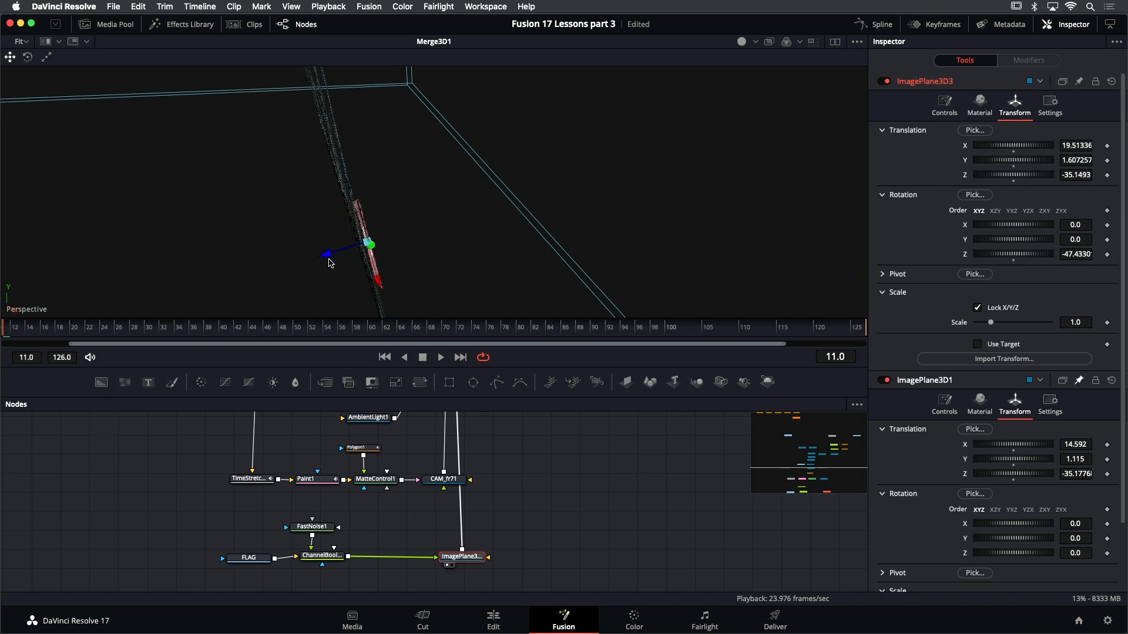
{"action": "left_click_drag", "start_coordinate": [399, 257], "coordinate": [517, 203]}
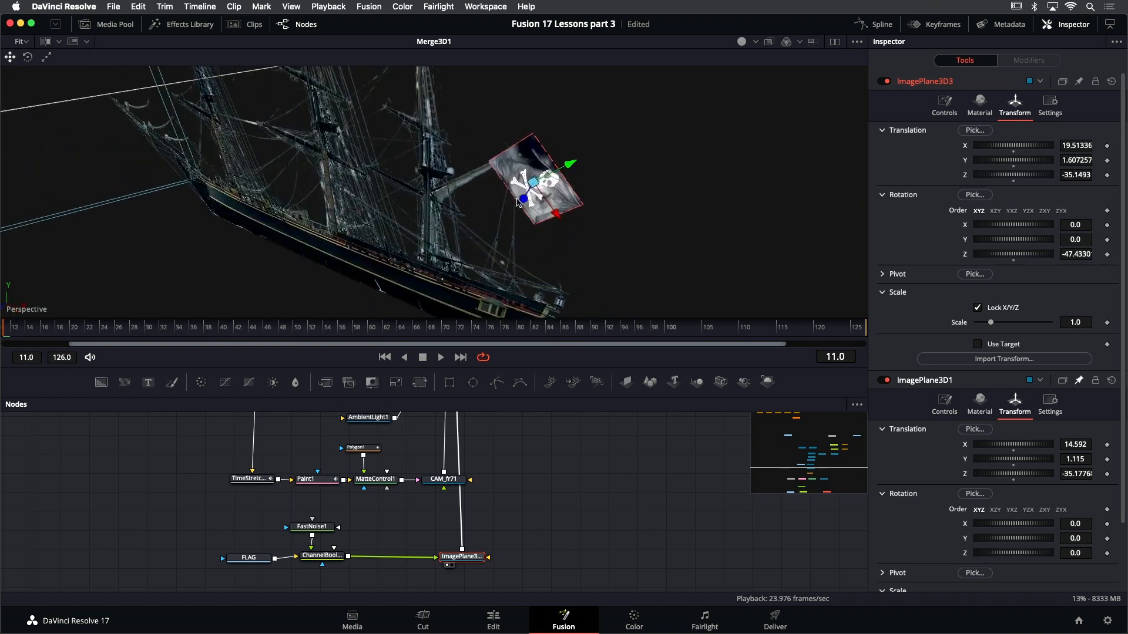
{"action": "left_click_drag", "start_coordinate": [600, 202], "coordinate": [652, 185]}
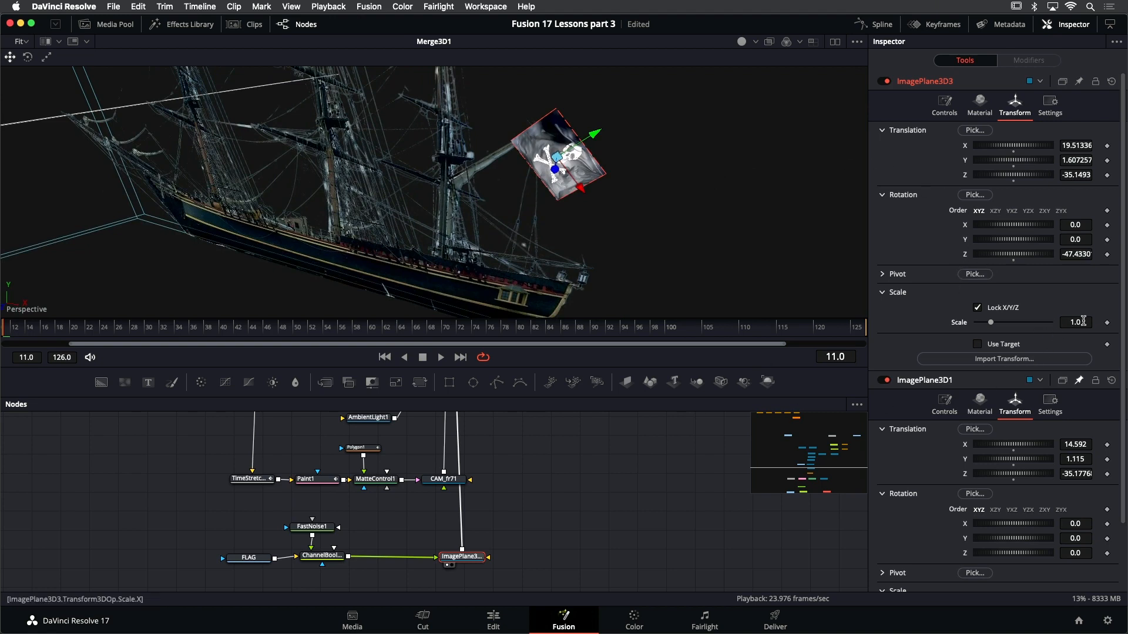
Scale the flag plane down to 0.56 and move it back against the boom tip, about X 19.46, Y 1.75
{"action": "left_click_drag", "start_coordinate": [1083, 320], "coordinate": [1044, 321]}
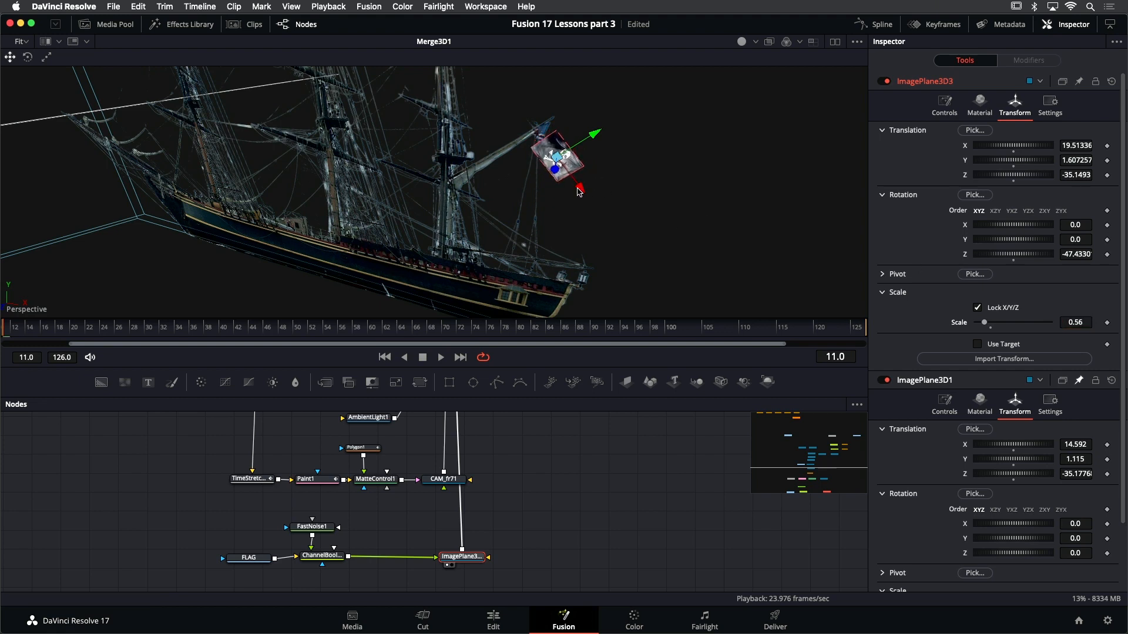
{"action": "left_click_drag", "start_coordinate": [577, 187], "coordinate": [578, 167]}
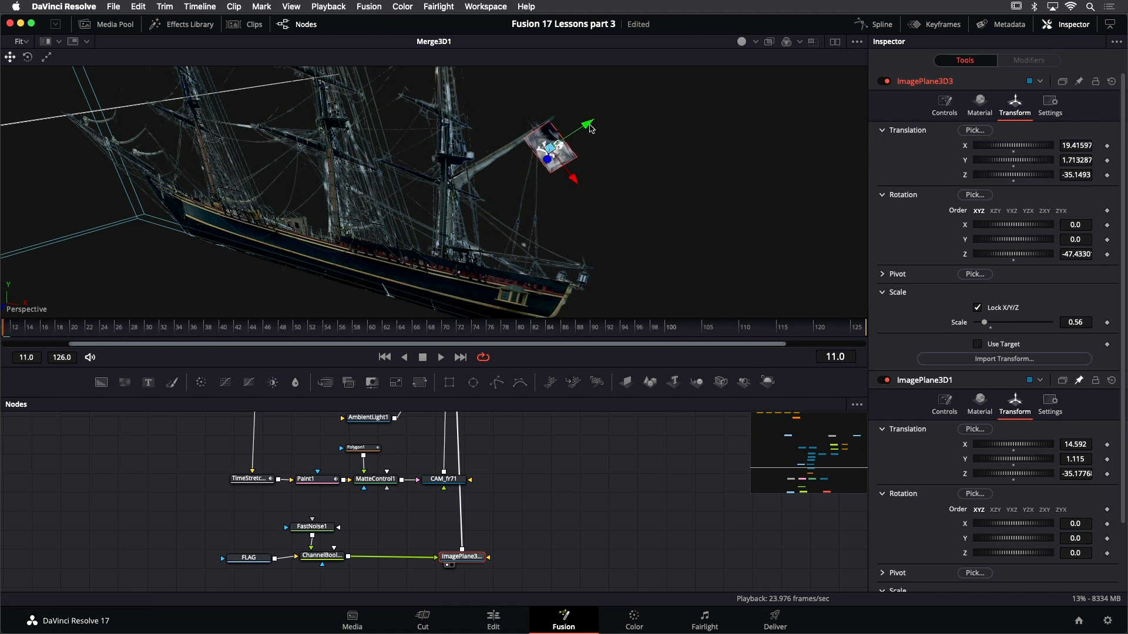
{"action": "left_click_drag", "start_coordinate": [589, 125], "coordinate": [480, 187]}
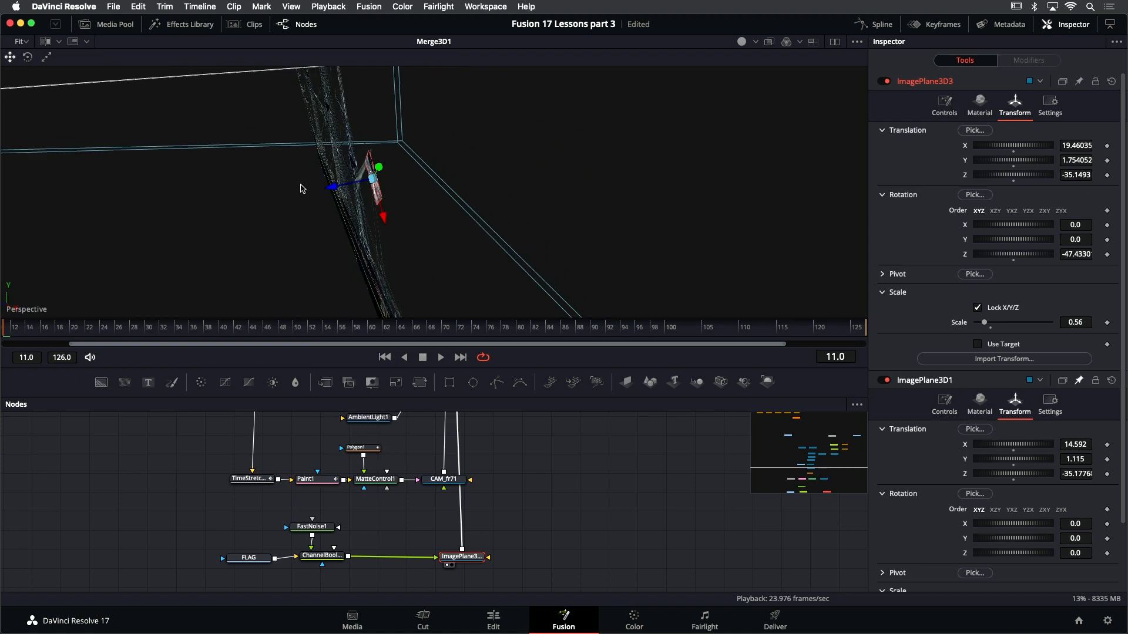
Adjust the flag plane's depth to about Z -35.12, check it from the side, and save the project
{"action": "left_click_drag", "start_coordinate": [331, 186], "coordinate": [331, 188]}
{"action": "left_click_drag", "start_coordinate": [411, 166], "coordinate": [678, 175]}
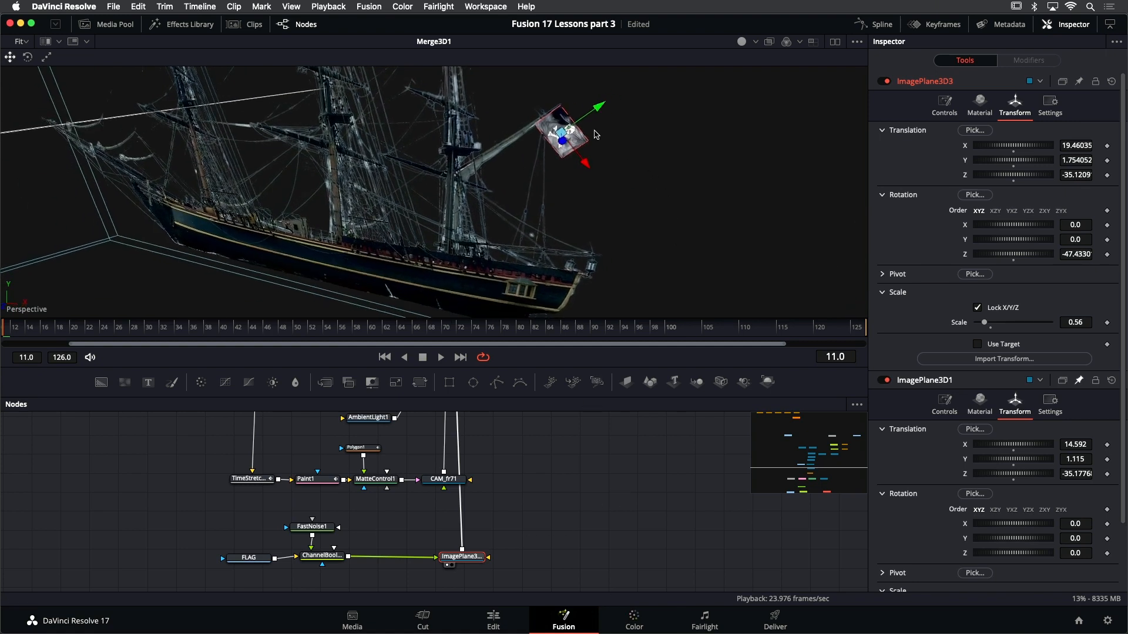
{"action": "left_click_drag", "start_coordinate": [679, 208], "coordinate": [517, 252]}
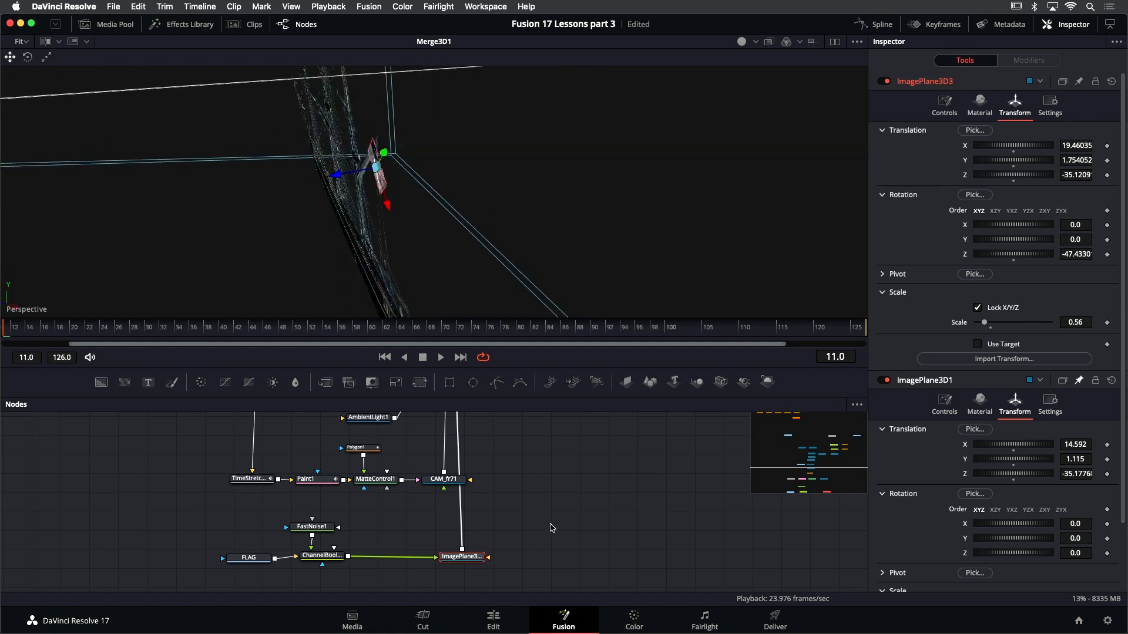
{"action": "key", "text": "super+s"}
Shift FLAG, FastNoise1 and ChannelBooleans1 away from the flag's image plane and insert a Displace 3D node in the gap
{"action": "left_click_drag", "start_coordinate": [227, 500], "coordinate": [287, 562]}
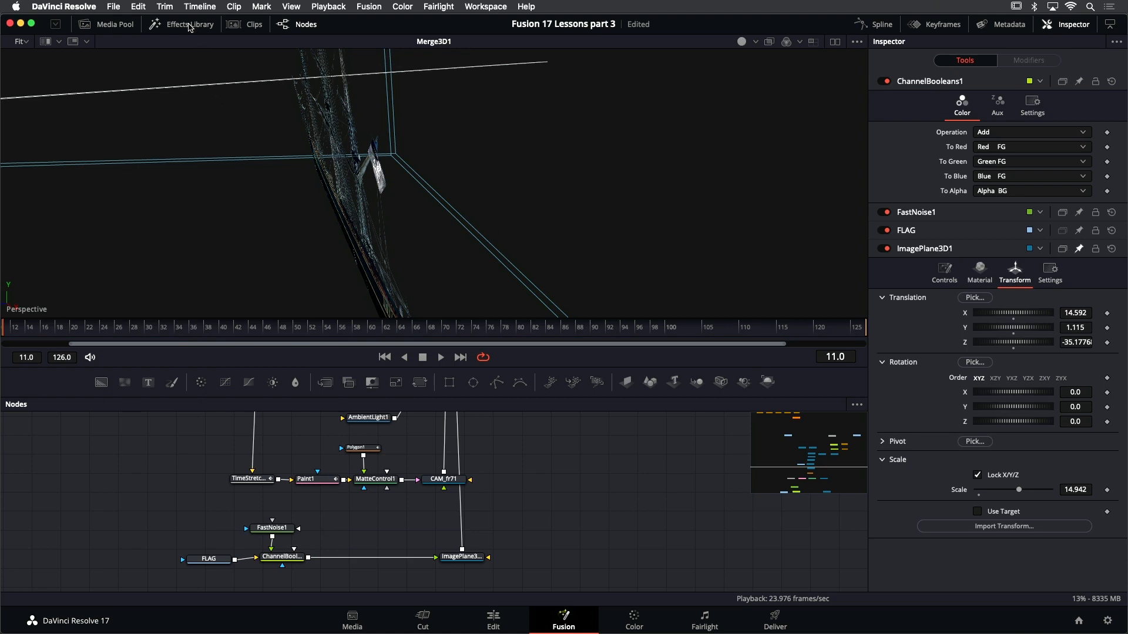
{"action": "left_click", "coordinate": [187, 24]}
{"action": "left_click", "coordinate": [29, 84]}
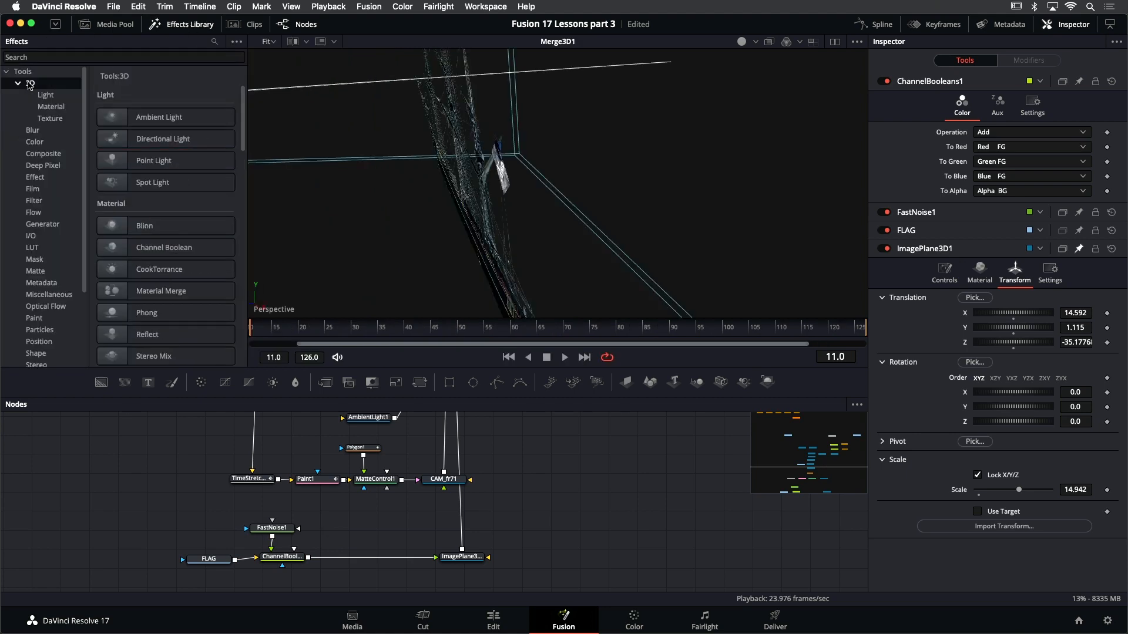
{"action": "scroll", "coordinate": [120, 171], "scroll_direction": "down", "scroll_amount": 12}
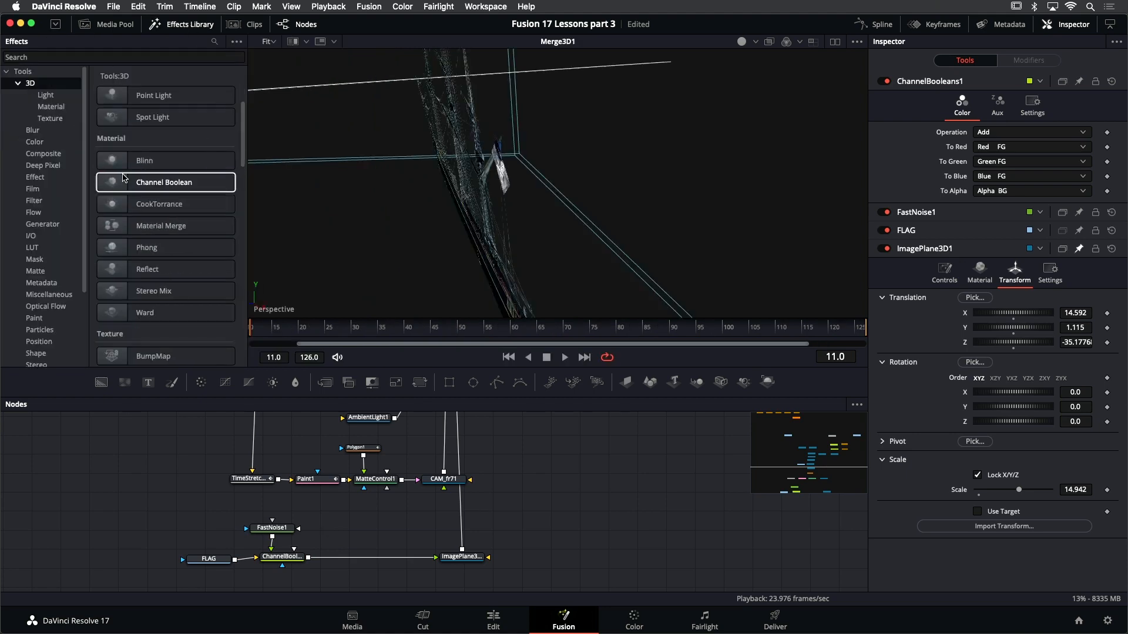
{"action": "scroll", "coordinate": [120, 171], "scroll_direction": "down", "scroll_amount": 15}
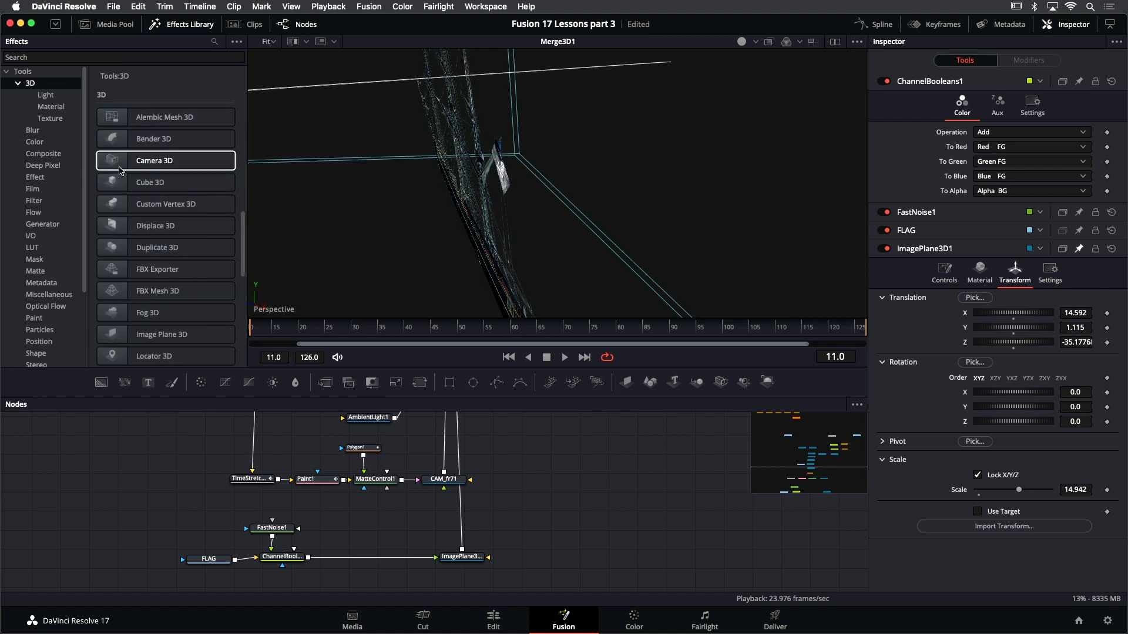
{"action": "scroll", "coordinate": [120, 171], "scroll_direction": "down", "scroll_amount": 8}
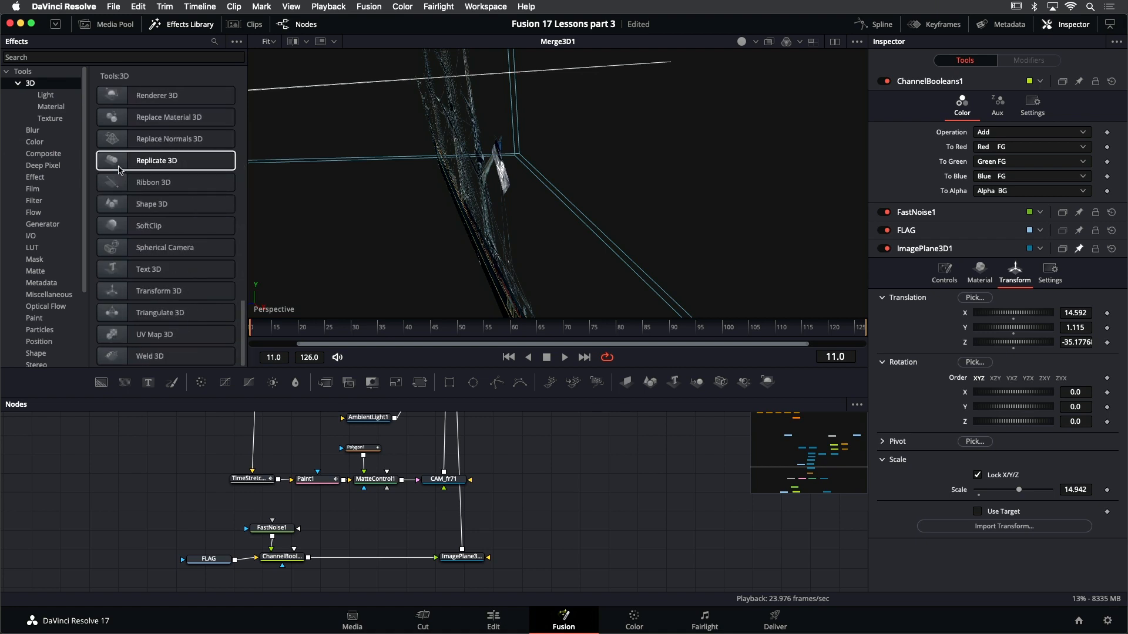
{"action": "scroll", "coordinate": [121, 170], "scroll_direction": "up", "scroll_amount": 10}
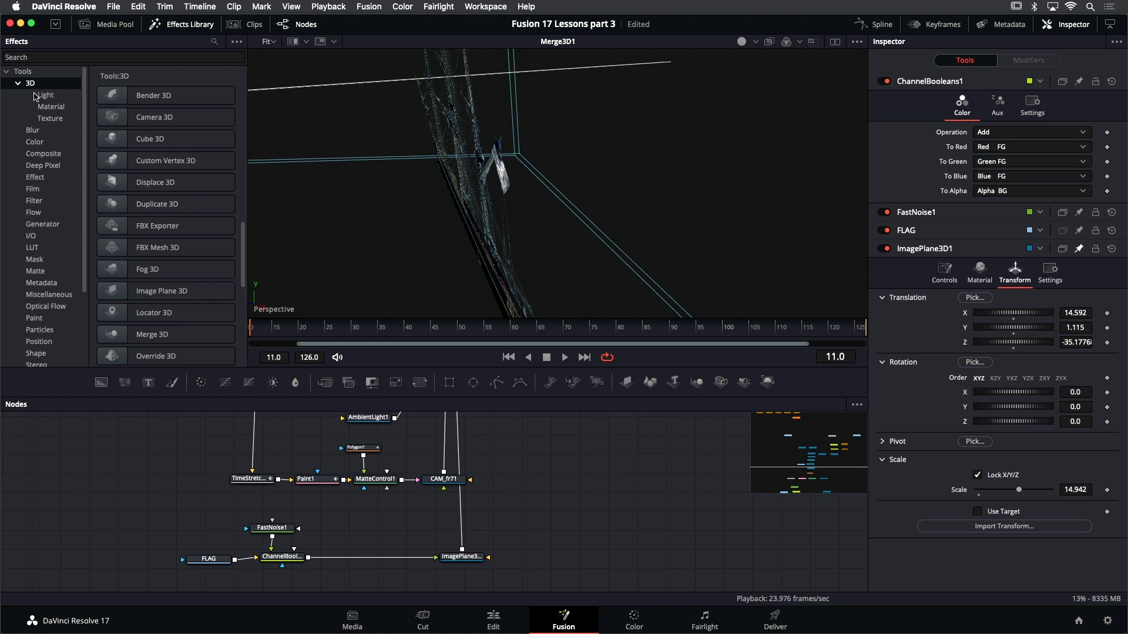
{"action": "scroll", "coordinate": [177, 204], "scroll_direction": "up", "scroll_amount": 3}
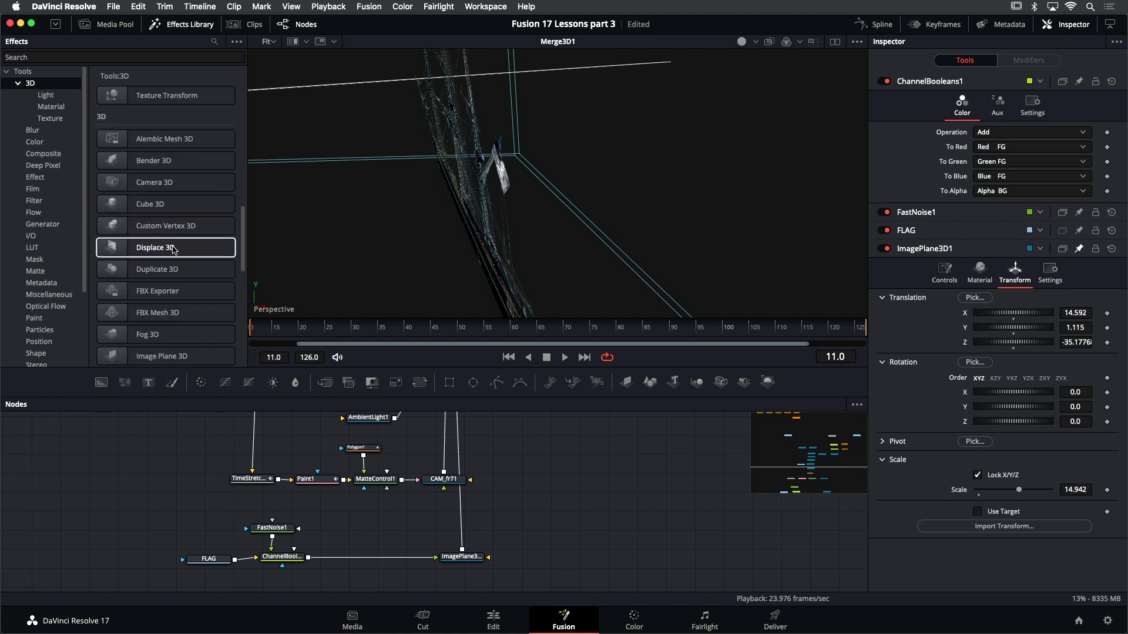
{"action": "left_click_drag", "start_coordinate": [174, 251], "coordinate": [369, 559]}
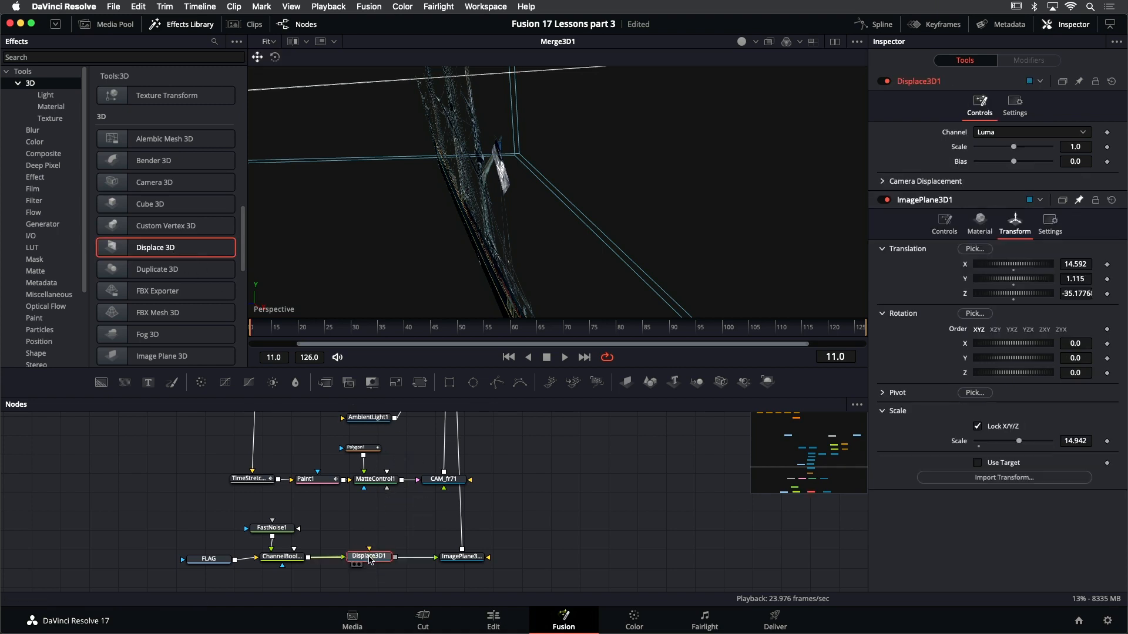
Rearrange the flag branch so ChannelBooleans1 feeds ImagePlane3D3, followed by Displace3D1 connected to Merge3D1
{"action": "left_click_drag", "start_coordinate": [369, 561], "coordinate": [395, 554]}
{"action": "left_click_drag", "start_coordinate": [472, 530], "coordinate": [473, 559]}
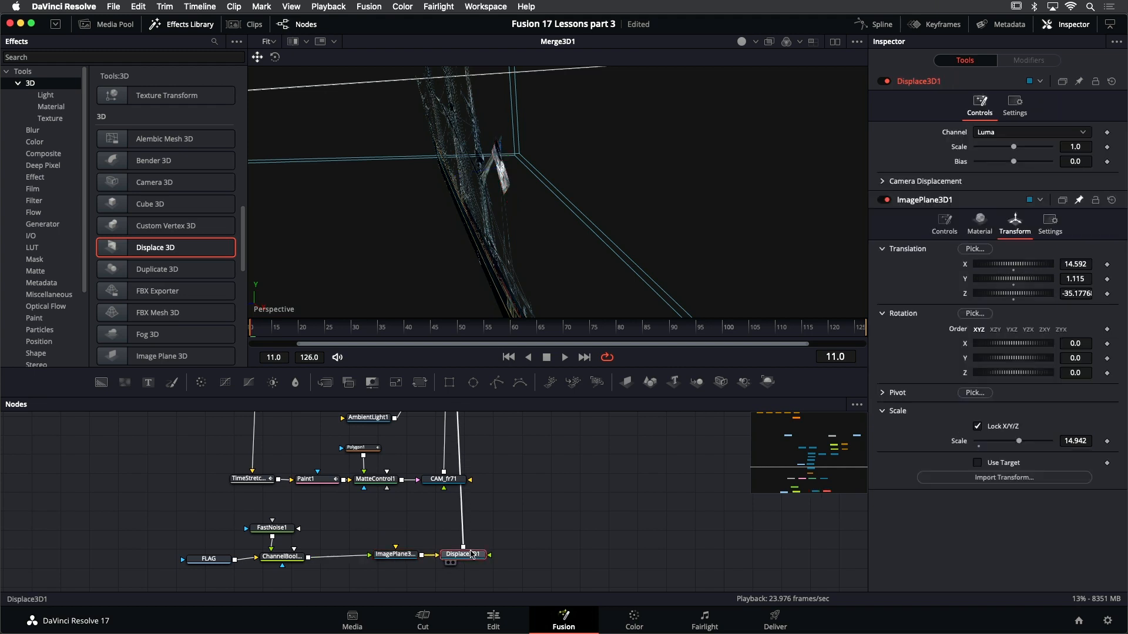
{"action": "left_click", "coordinate": [477, 539]}
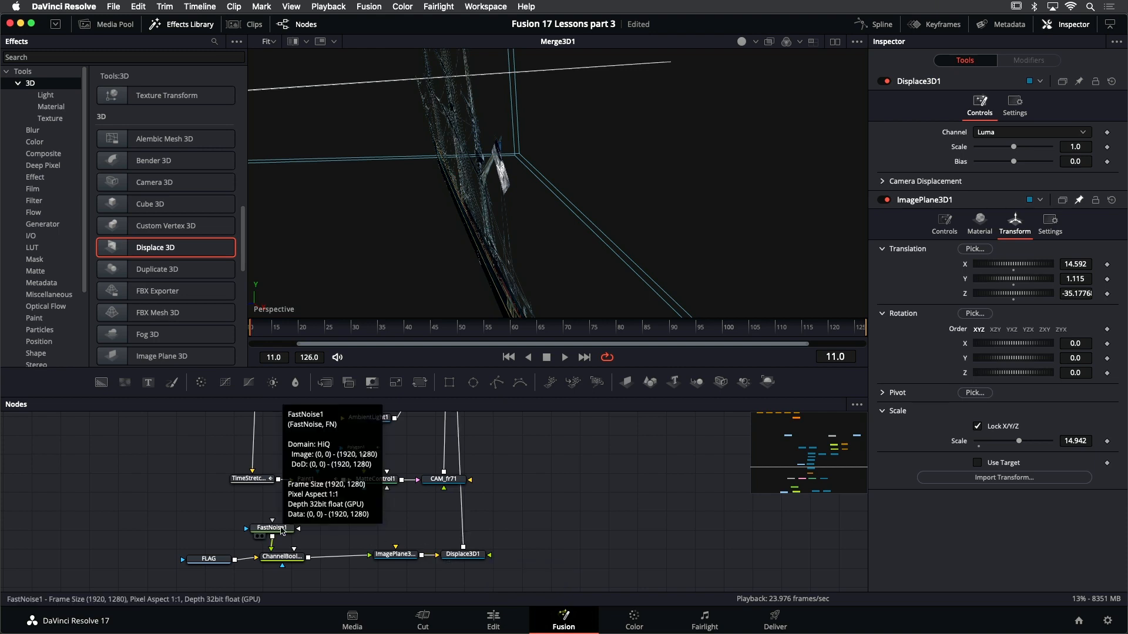
Move FastNoise1 up slightly and connect its output to Displace3D1 as the displacement image
{"action": "left_click_drag", "start_coordinate": [277, 533], "coordinate": [277, 522]}
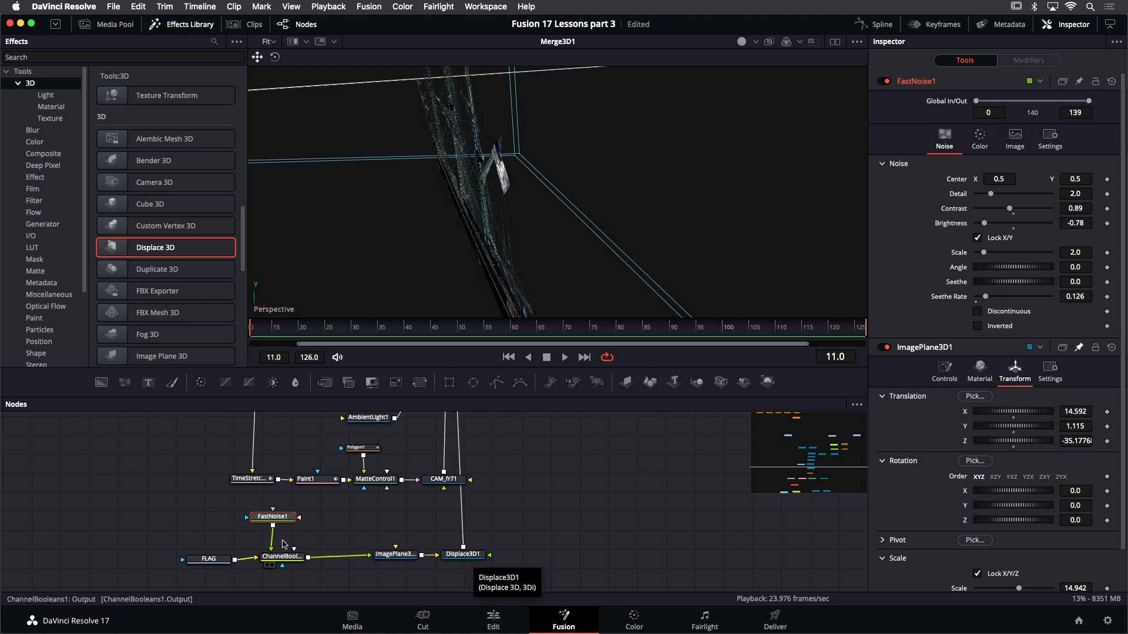
{"action": "left_click_drag", "start_coordinate": [272, 525], "coordinate": [487, 556]}
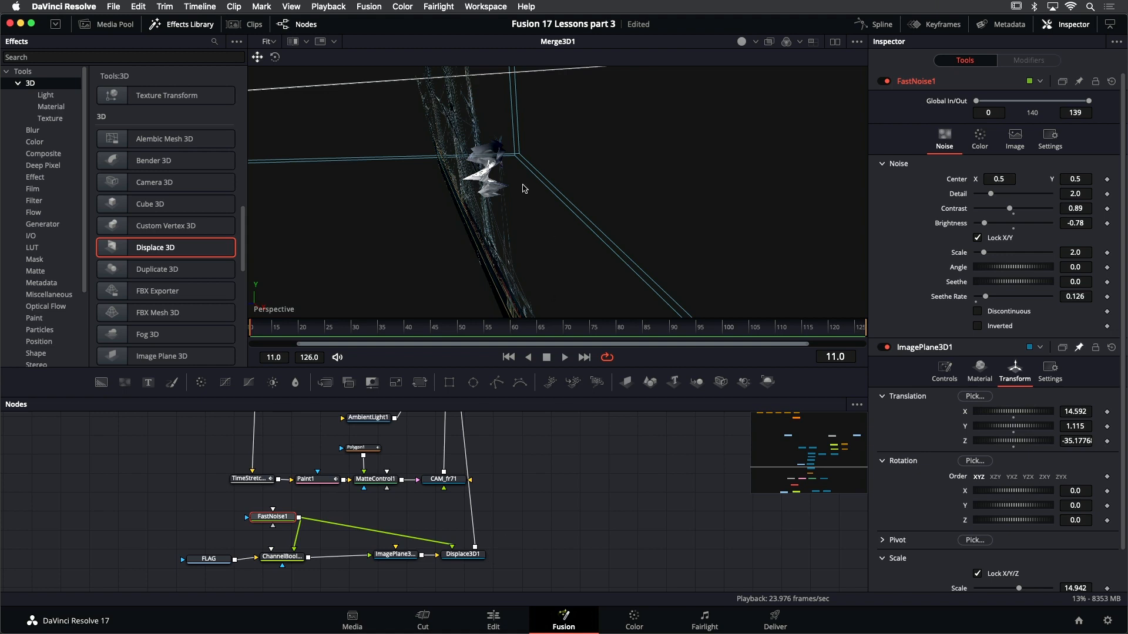
{"action": "left_click_drag", "start_coordinate": [523, 189], "coordinate": [513, 168]}
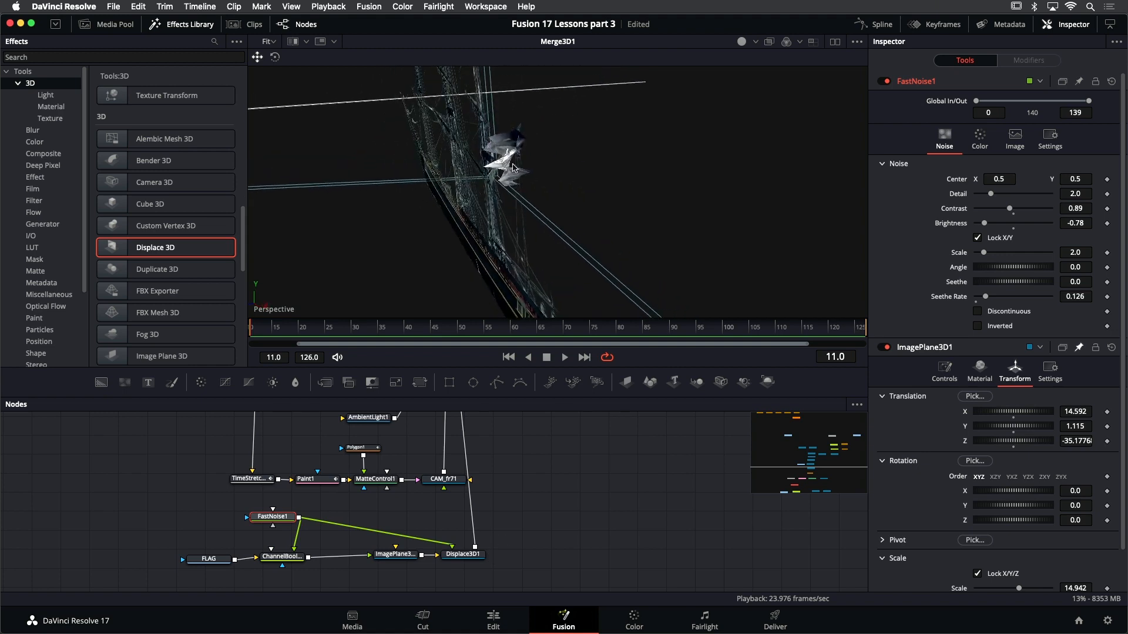
Raise the subdivisions of the flag's image plane, ImagePlane3D3, to 40
{"action": "left_click", "coordinate": [467, 556]}
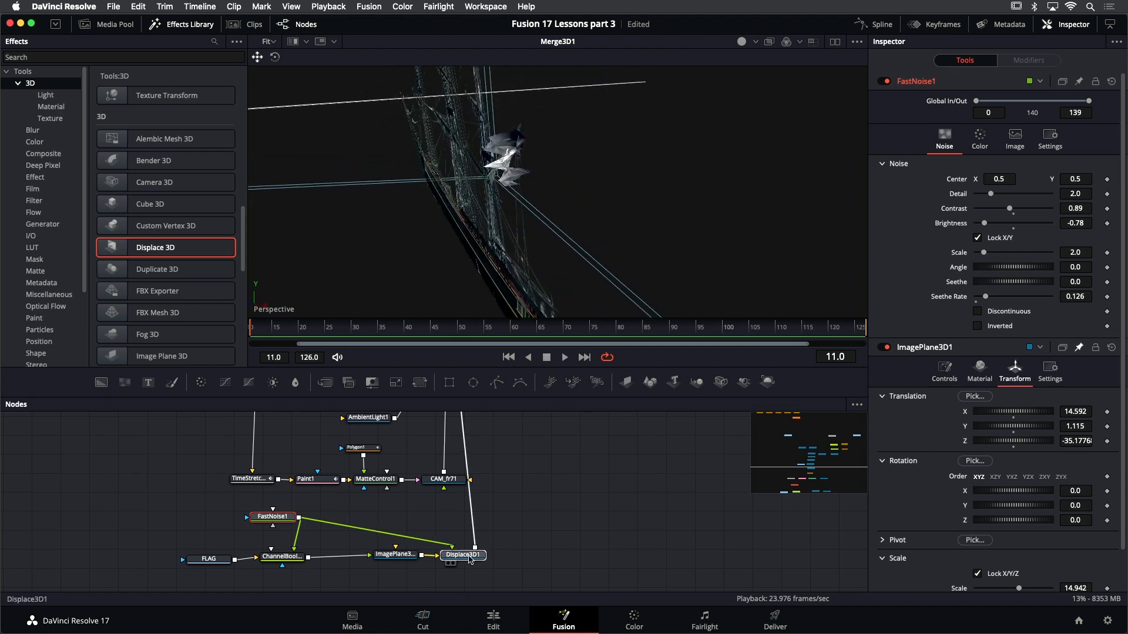
{"action": "left_click", "coordinate": [394, 556]}
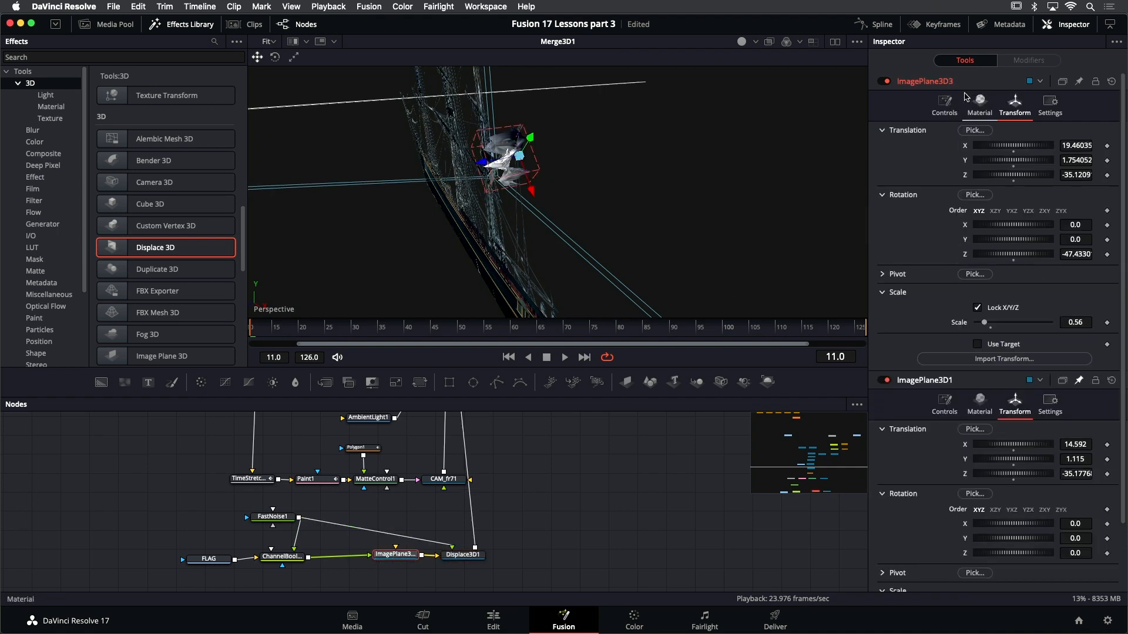
{"action": "left_click", "coordinate": [946, 104]}
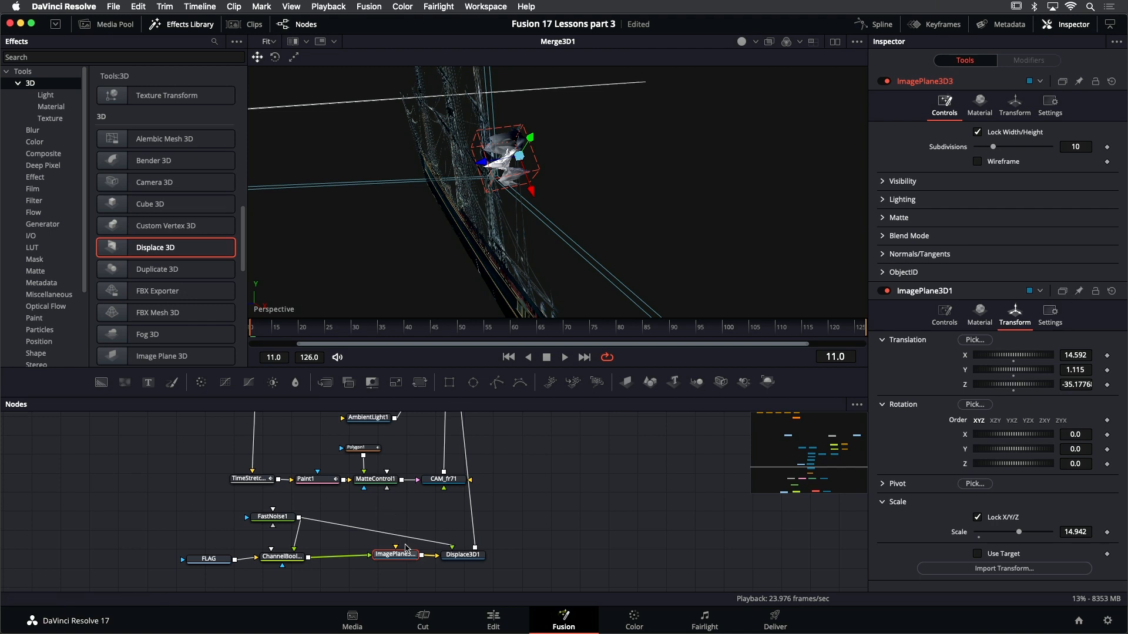
{"action": "left_click", "coordinate": [406, 555]}
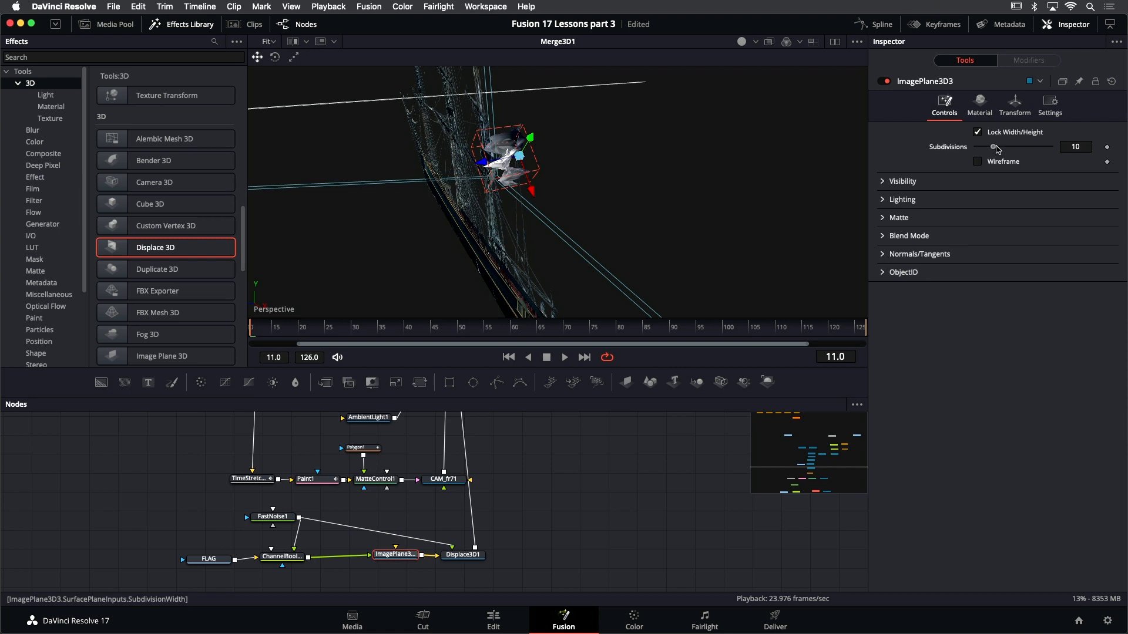
{"action": "left_click_drag", "start_coordinate": [997, 150], "coordinate": [1008, 148]}
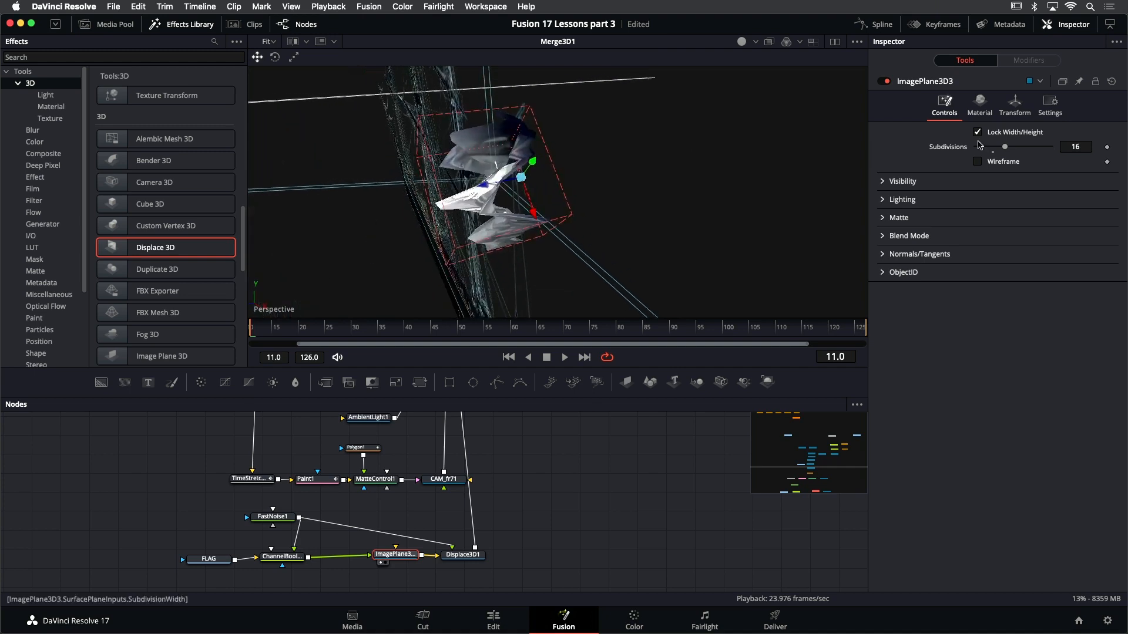
{"action": "left_click_drag", "start_coordinate": [1004, 147], "coordinate": [1055, 151]}
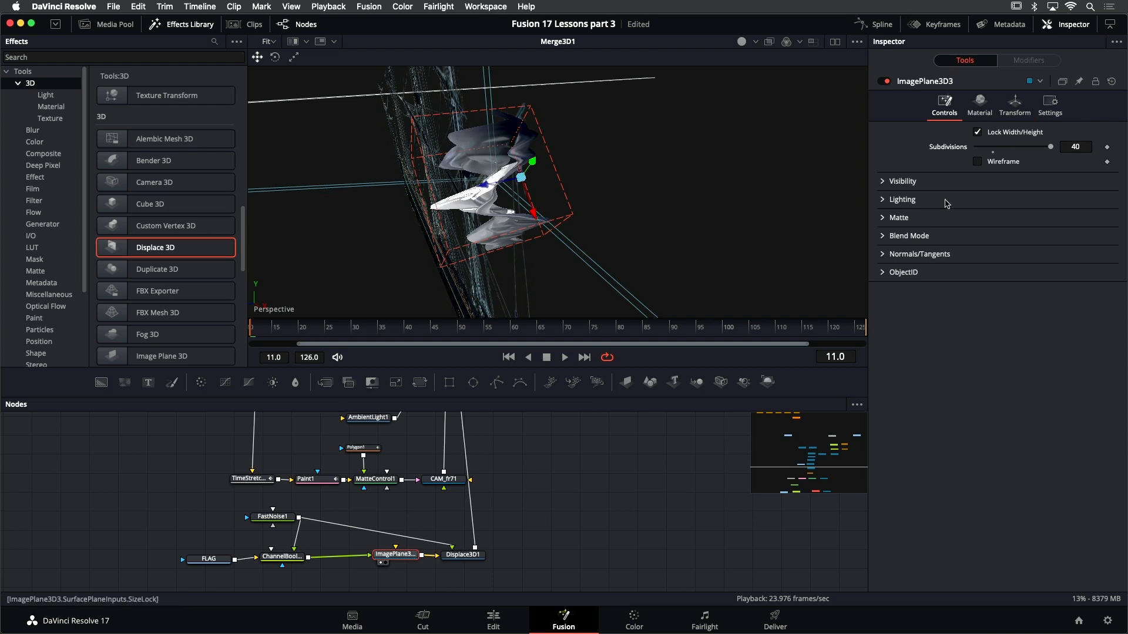
Reduce the Displace3D1 scale to about 0.283 and review the rippling flag in playback from the side and front
{"action": "left_click", "coordinate": [458, 556]}
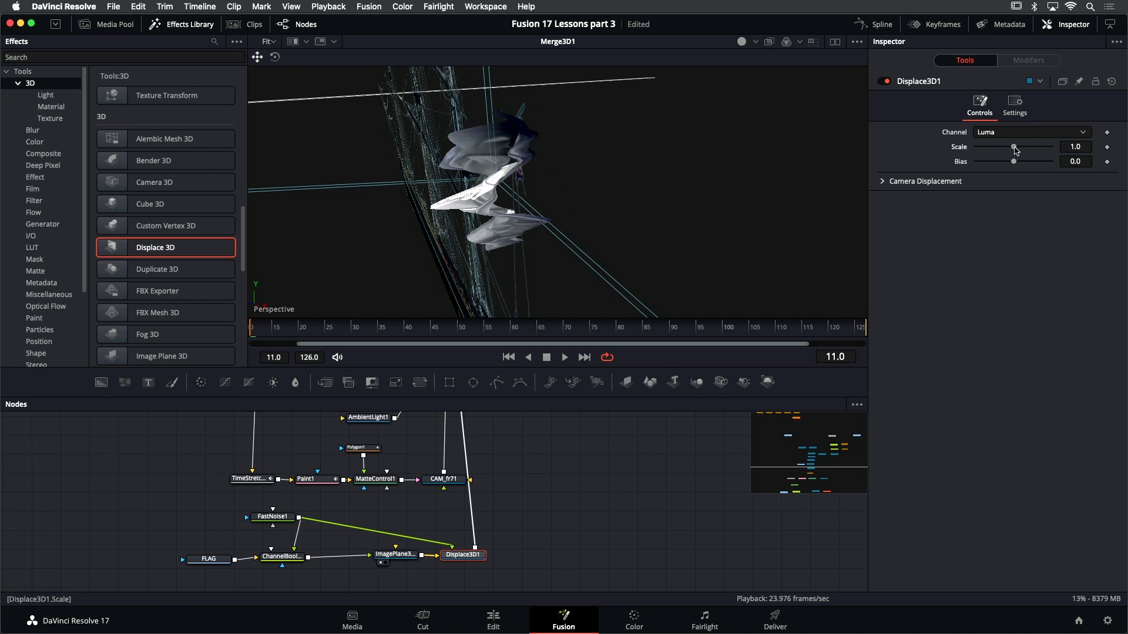
{"action": "left_click_drag", "start_coordinate": [1015, 149], "coordinate": [1004, 149]}
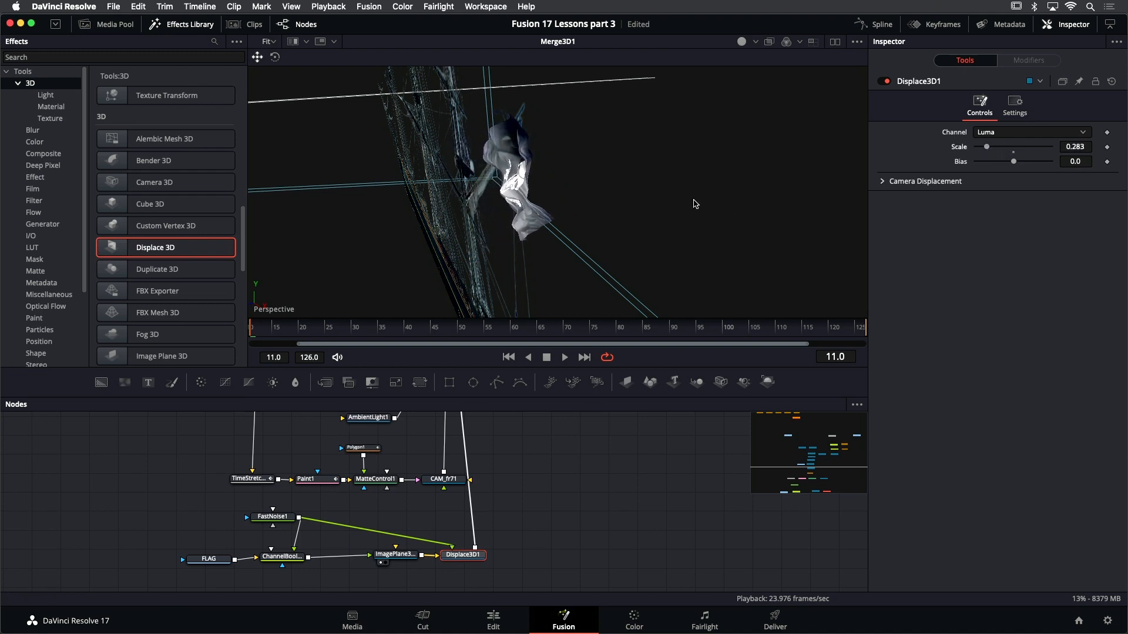
{"action": "left_click_drag", "start_coordinate": [693, 201], "coordinate": [677, 199]}
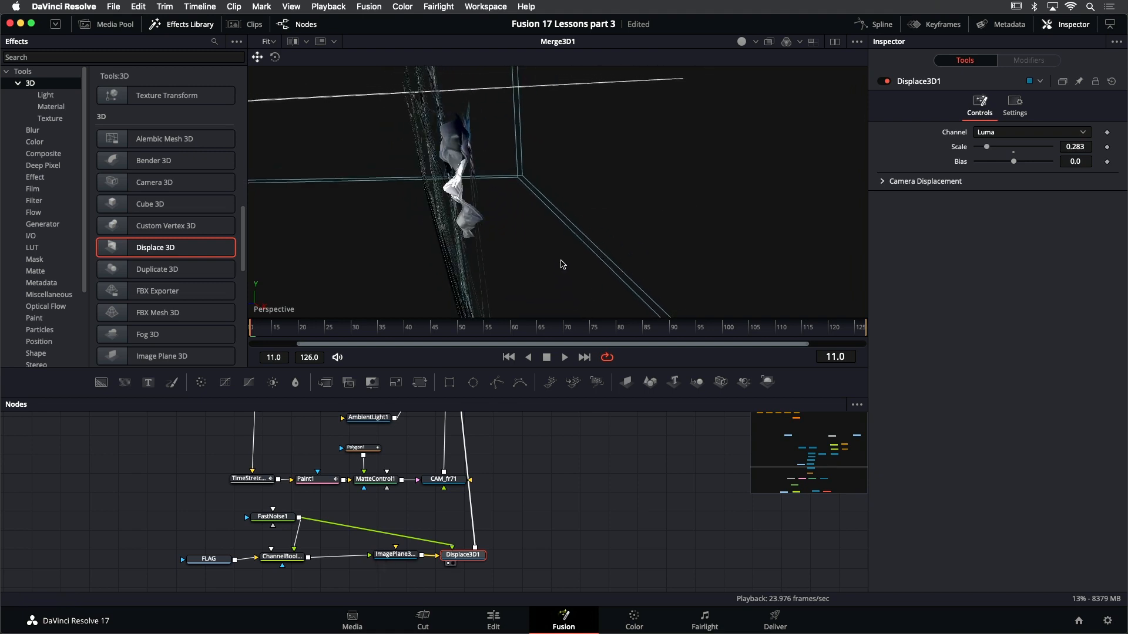
{"action": "left_click_drag", "start_coordinate": [560, 260], "coordinate": [576, 266]}
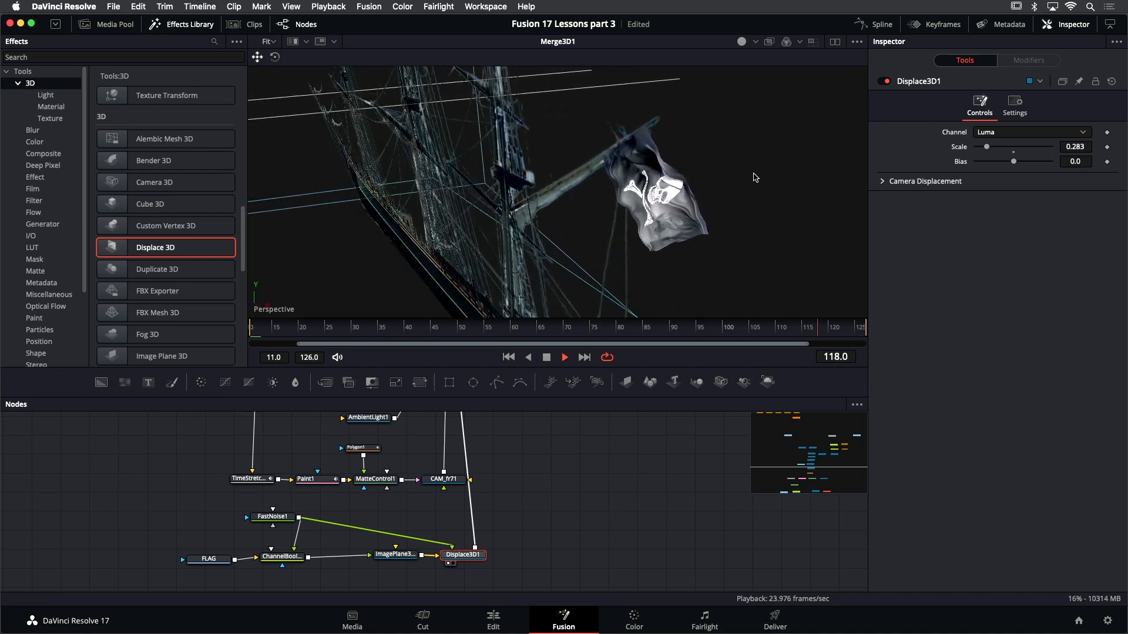
{"action": "left_click_drag", "start_coordinate": [745, 176], "coordinate": [498, 318]}
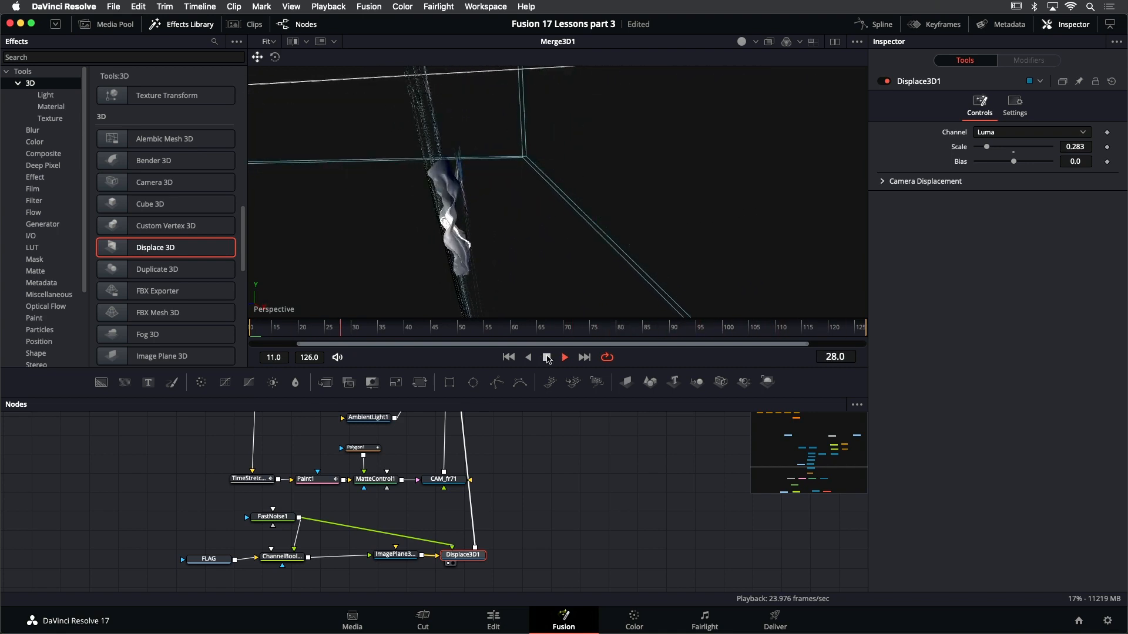
{"action": "left_click", "coordinate": [546, 357]}
{"action": "left_click_drag", "start_coordinate": [422, 185], "coordinate": [493, 157]}
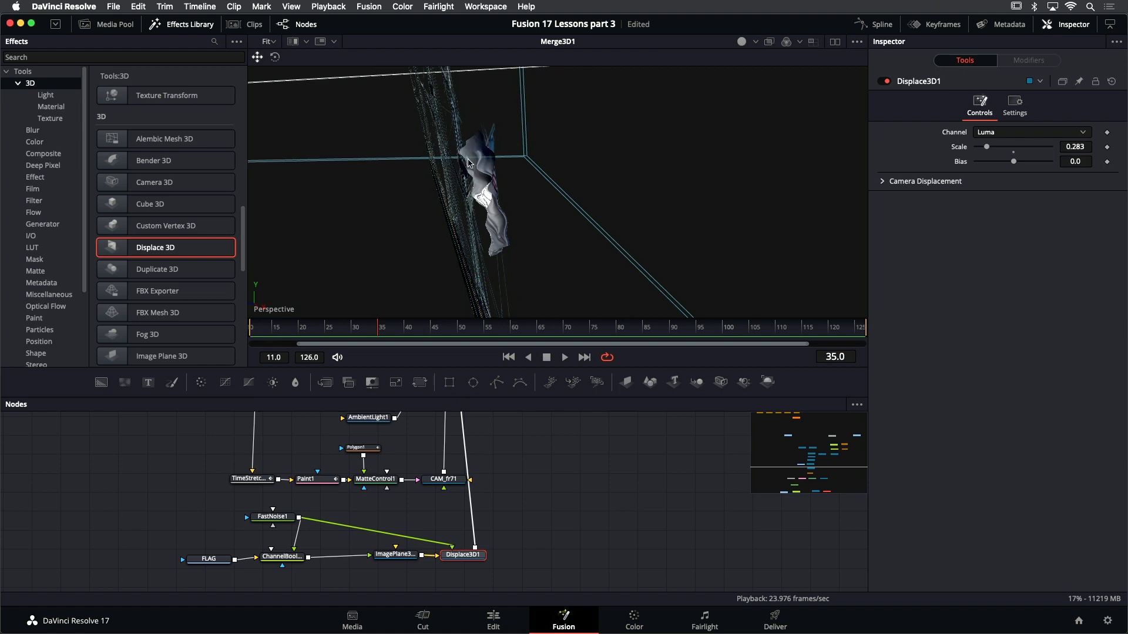
{"action": "left_click_drag", "start_coordinate": [501, 180], "coordinate": [449, 370]}
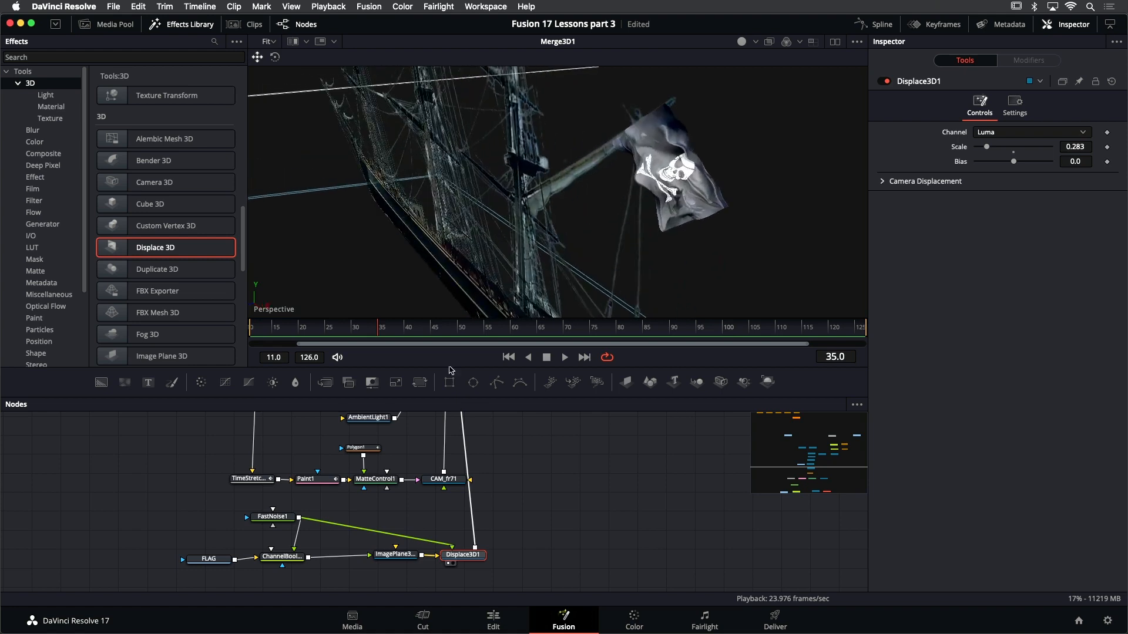
Display FastNoise1 in the viewer and connect a new Rectangle mask to its effect mask input
{"action": "left_click", "coordinate": [271, 518]}
{"action": "key", "text": "2"}
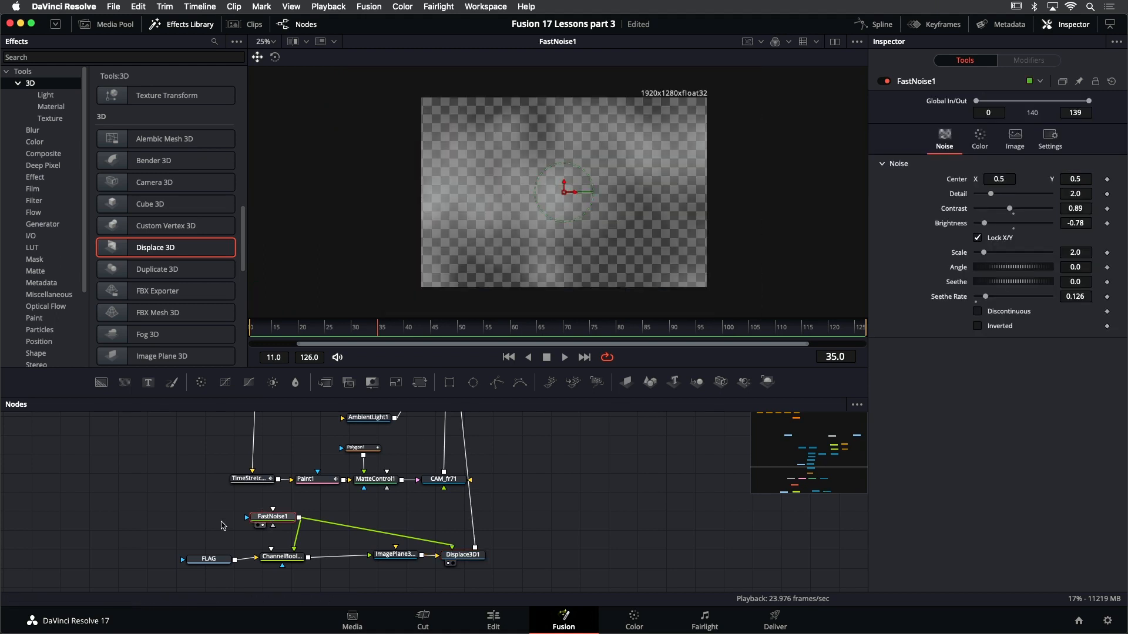
{"action": "key", "text": "shift+space"}
{"action": "type", "text": "redc"}
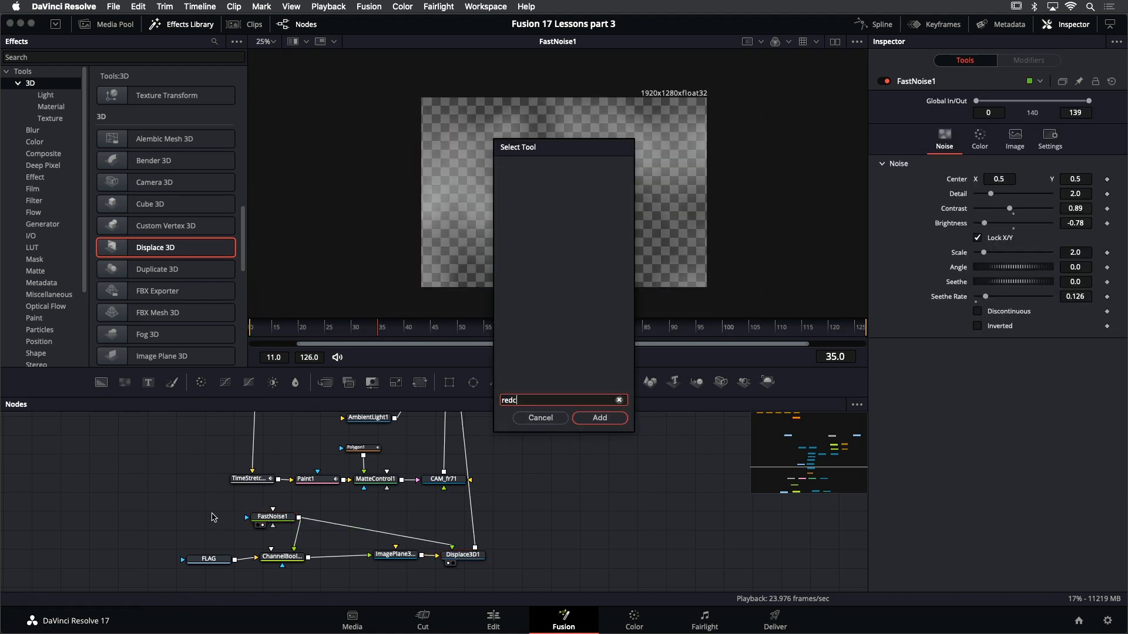
{"action": "type", "text": "t"}
{"action": "key", "text": "BackSpace"}
{"action": "key", "text": "BackSpace"}
{"action": "key", "text": "BackSpace"}
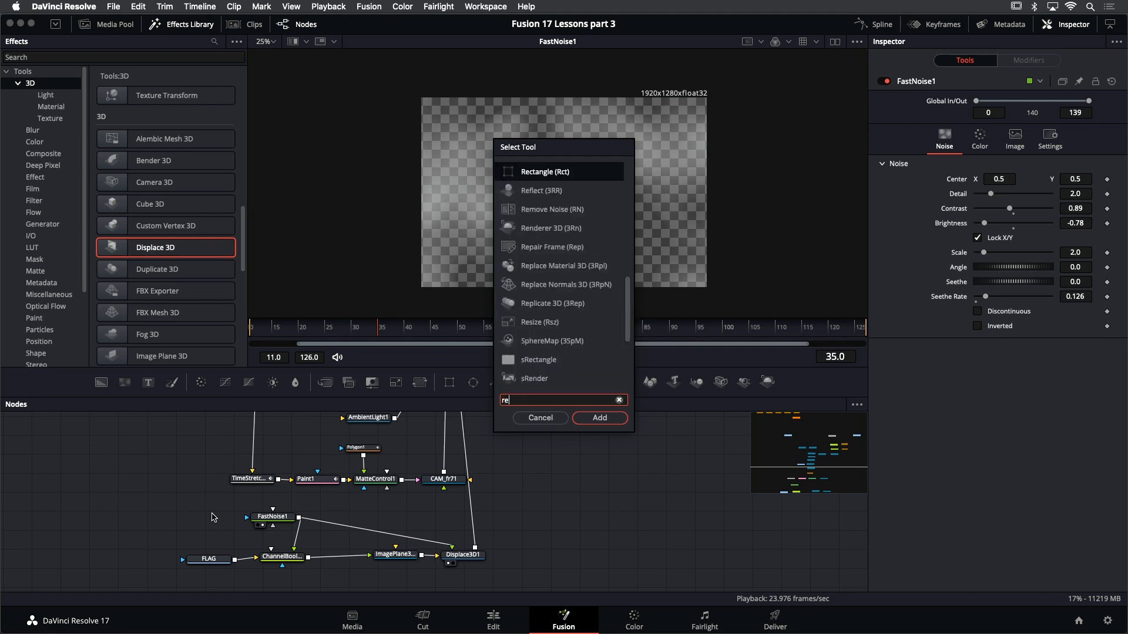
{"action": "type", "text": "ct"}
{"action": "key", "text": "Return"}
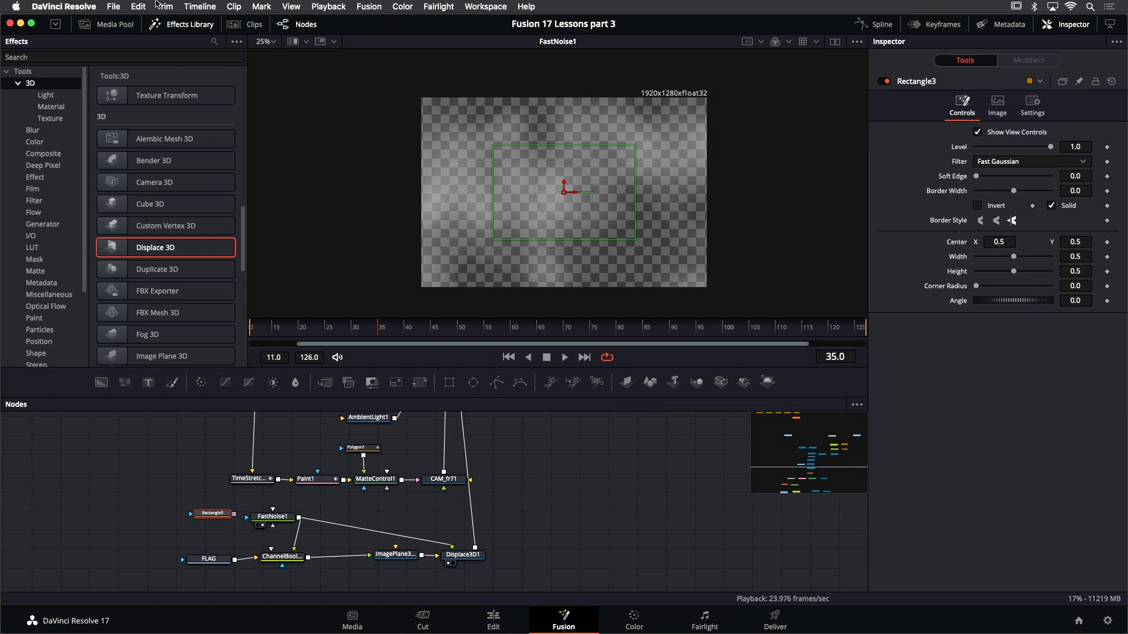
{"action": "left_click", "coordinate": [183, 27]}
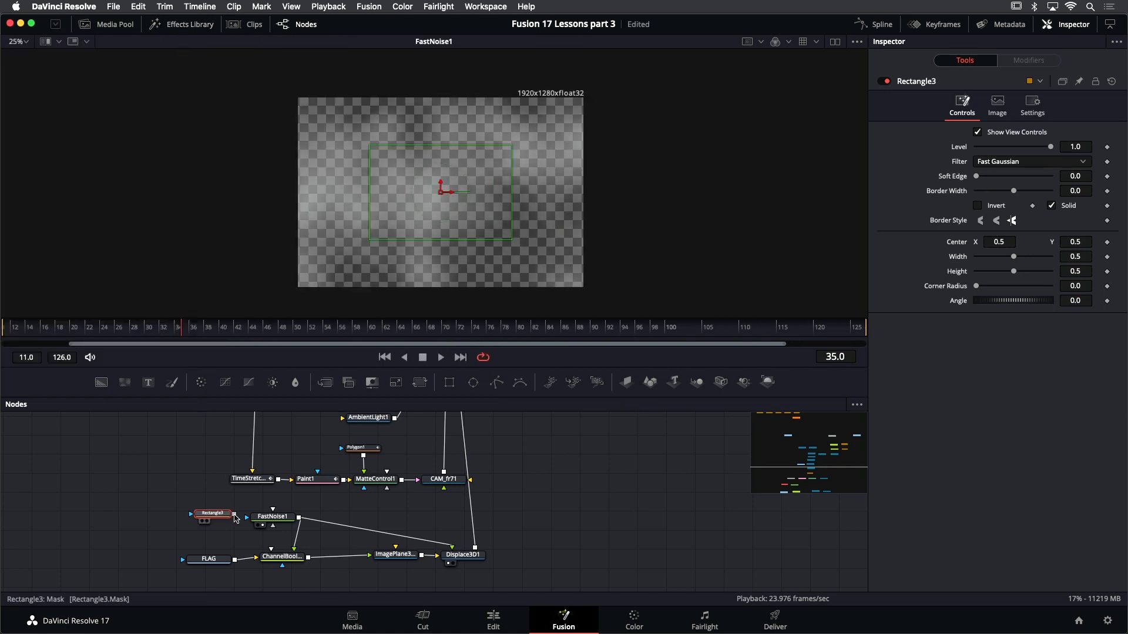
{"action": "left_click_drag", "start_coordinate": [235, 517], "coordinate": [256, 521]}
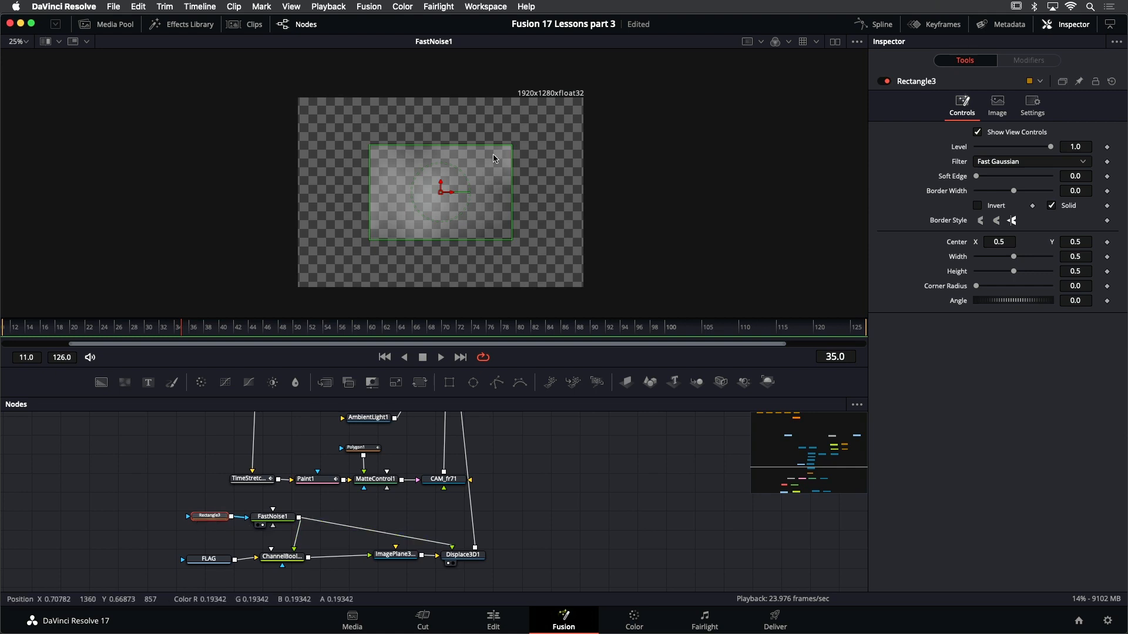
Size the noise mask to about 0.97 by 1.28, centre it near X 0.59 with soft edge 0.08, and view the red channel
{"action": "left_click_drag", "start_coordinate": [477, 145], "coordinate": [495, 78]}
{"action": "left_click_drag", "start_coordinate": [508, 130], "coordinate": [579, 131]}
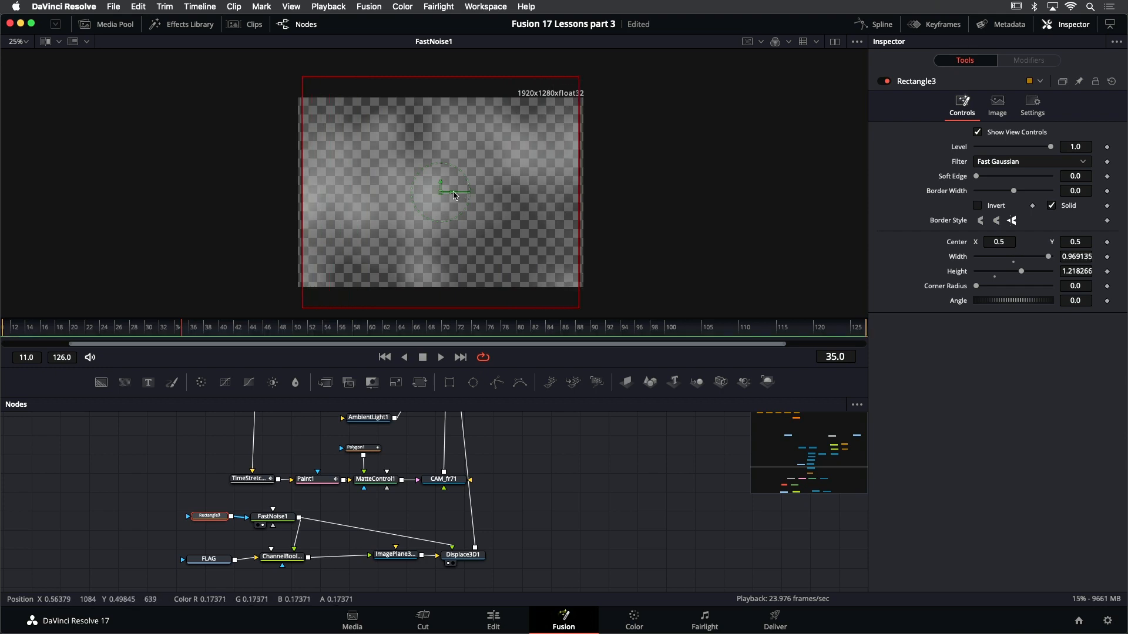
{"action": "left_click_drag", "start_coordinate": [454, 195], "coordinate": [490, 191]}
{"action": "left_click_drag", "start_coordinate": [518, 77], "coordinate": [517, 72]}
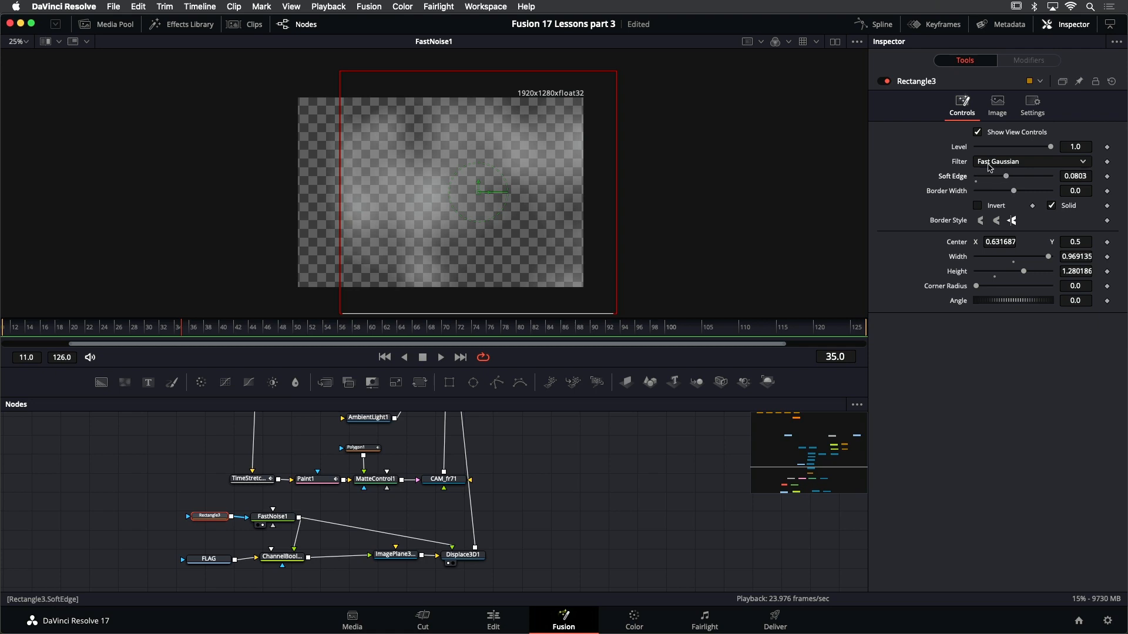
{"action": "left_click_drag", "start_coordinate": [488, 198], "coordinate": [477, 197]}
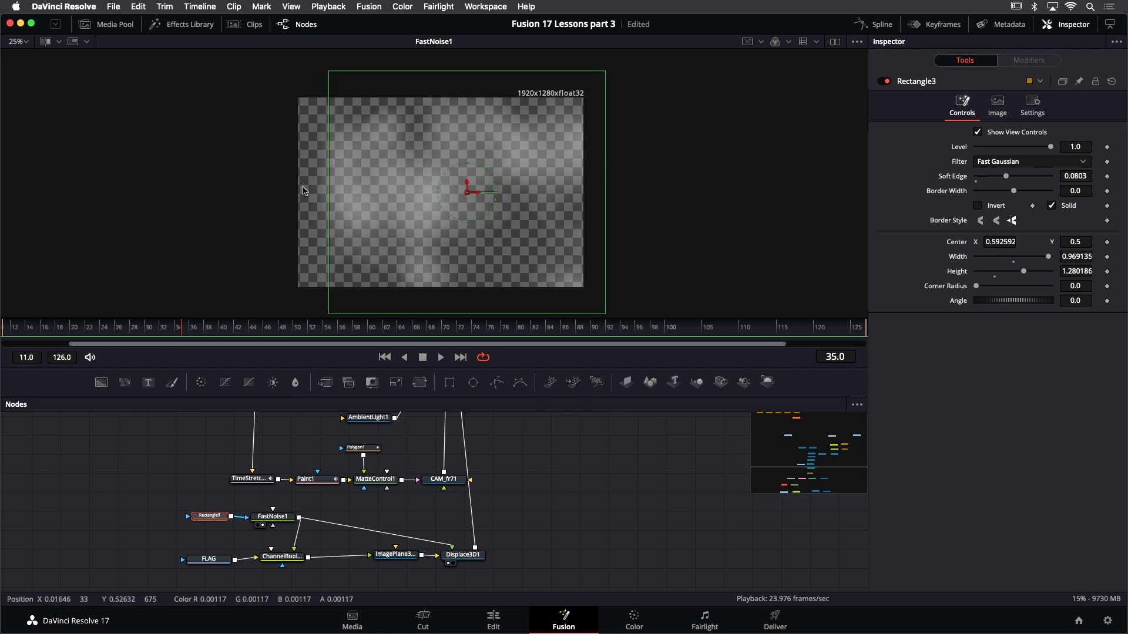
{"action": "key", "text": "r"}
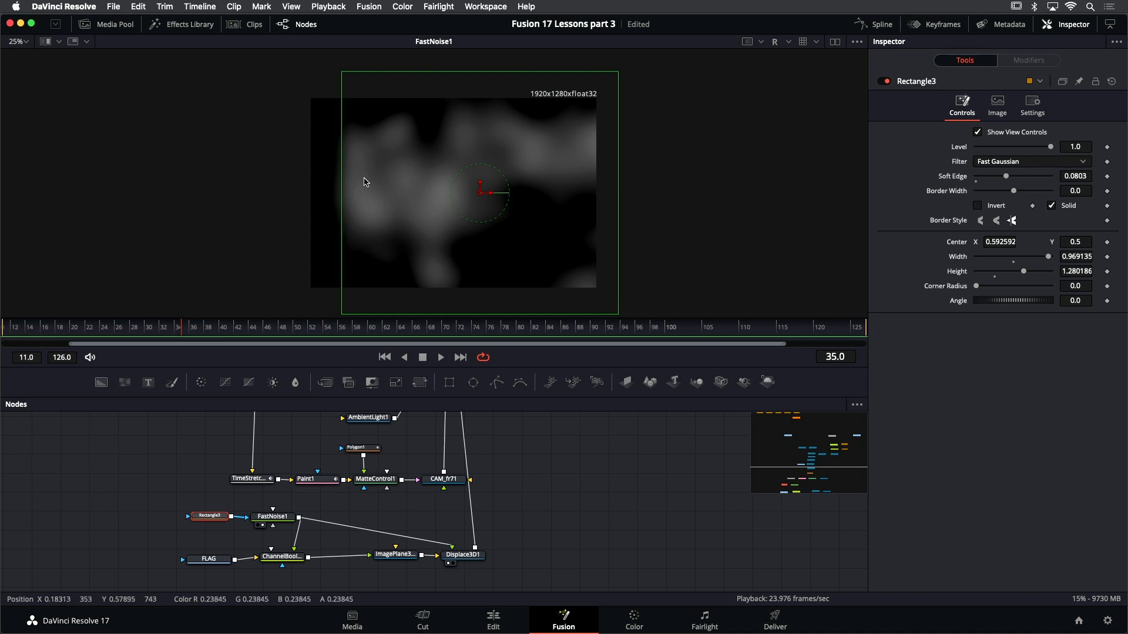
Display Merge3D1, inspect the flag's attachment to the boom from several angles, and play the animation before returning to the first frame
{"action": "scroll", "coordinate": [520, 506], "scroll_direction": "up", "scroll_amount": 5}
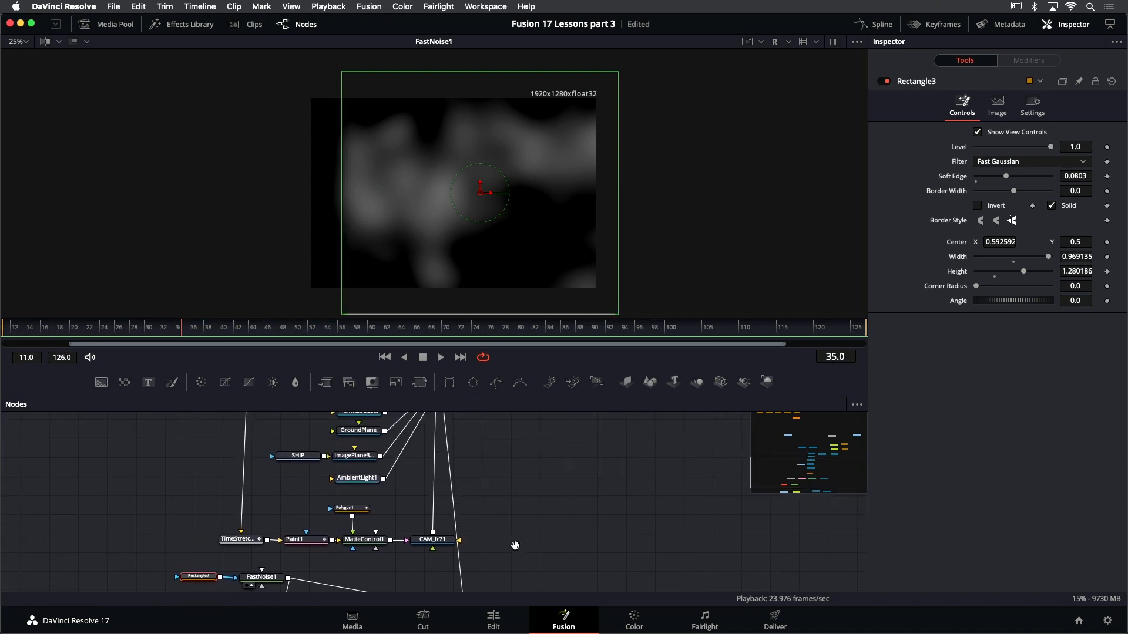
{"action": "left_click", "coordinate": [420, 473]}
{"action": "key", "text": "1"}
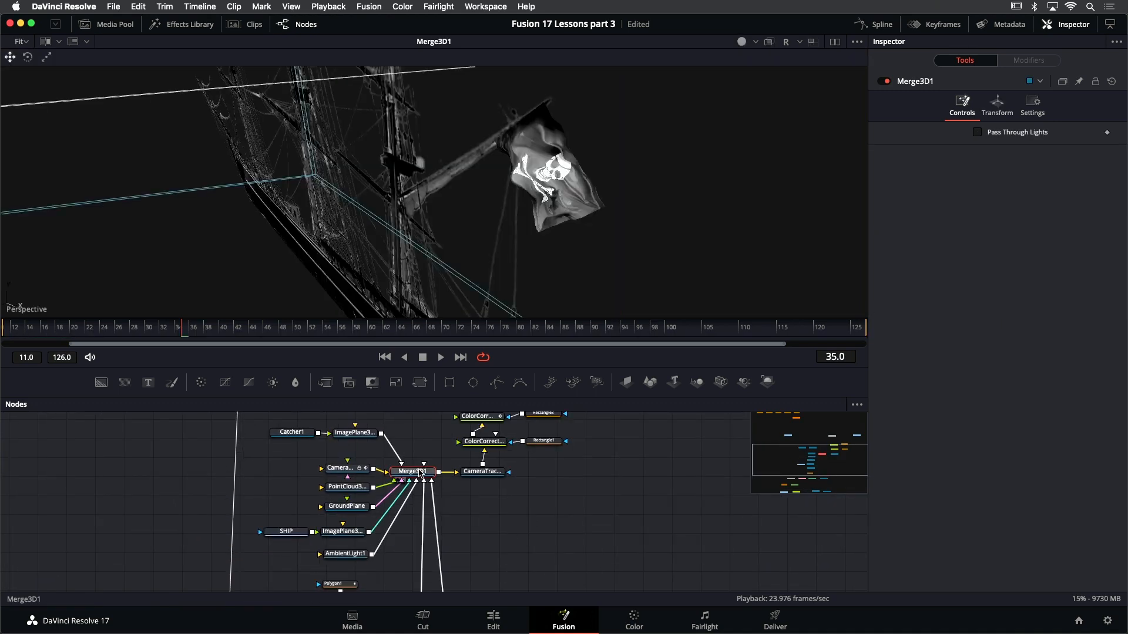
{"action": "left_click_drag", "start_coordinate": [633, 168], "coordinate": [541, 184]}
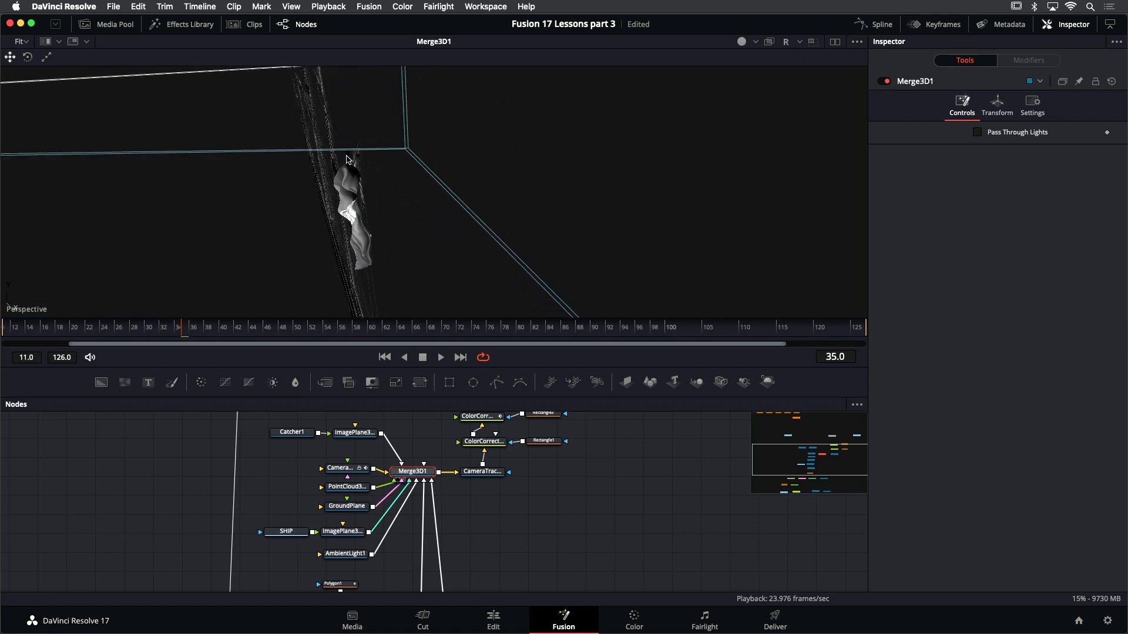
{"action": "left_click_drag", "start_coordinate": [347, 159], "coordinate": [539, 179]}
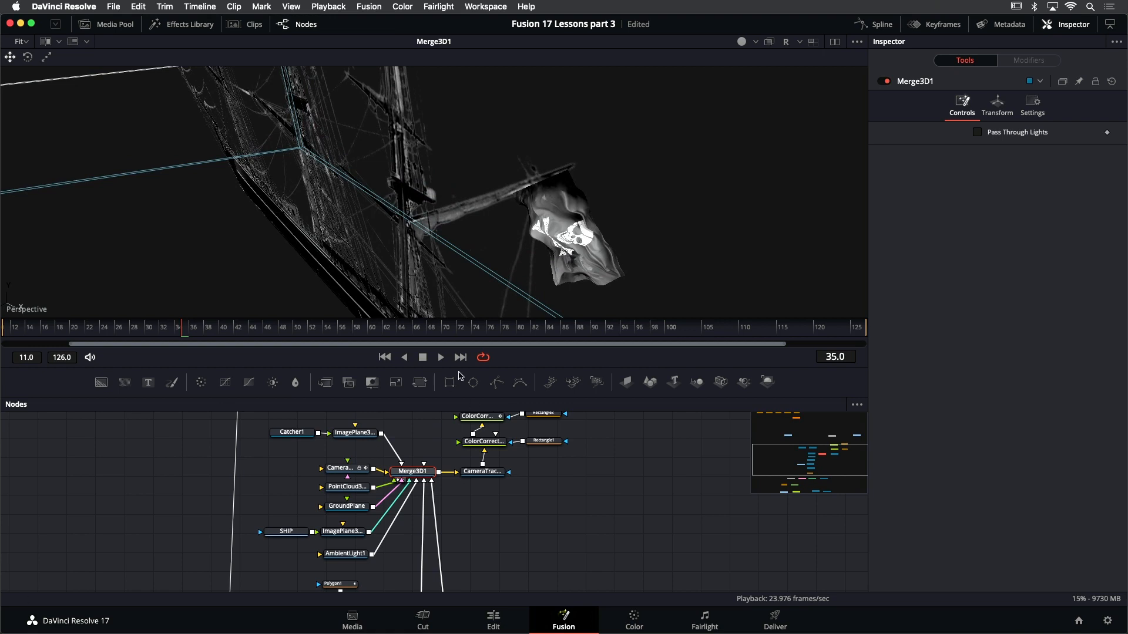
{"action": "left_click", "coordinate": [441, 358]}
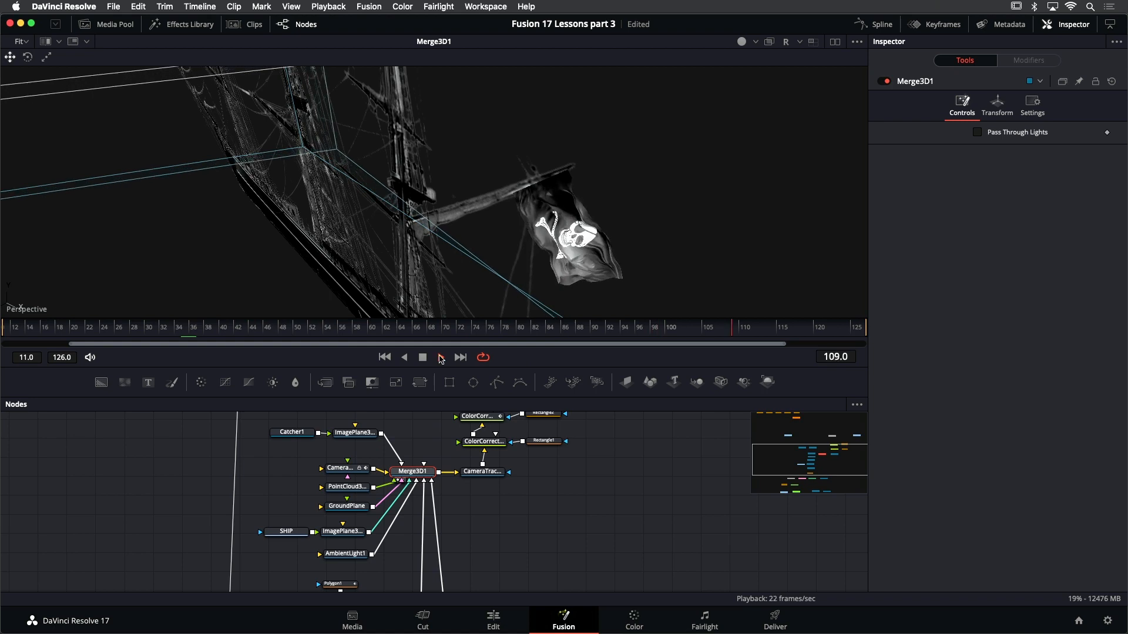
{"action": "left_click", "coordinate": [421, 357]}
{"action": "left_click", "coordinate": [384, 358]}
Refine the FastNoise1 rectangle mask to soft edge about 0.107, width 1.11 and height 1.57, centred near X 0.66
{"action": "scroll", "coordinate": [256, 504], "scroll_direction": "down", "scroll_amount": 5}
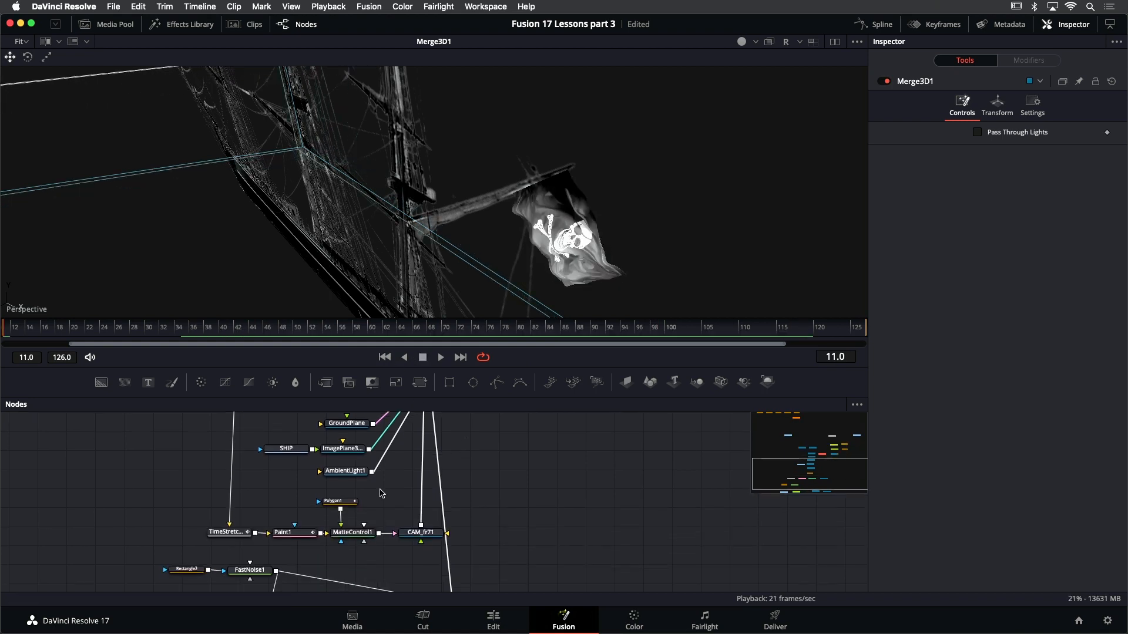
{"action": "left_click", "coordinate": [251, 494]}
{"action": "key", "text": "1"}
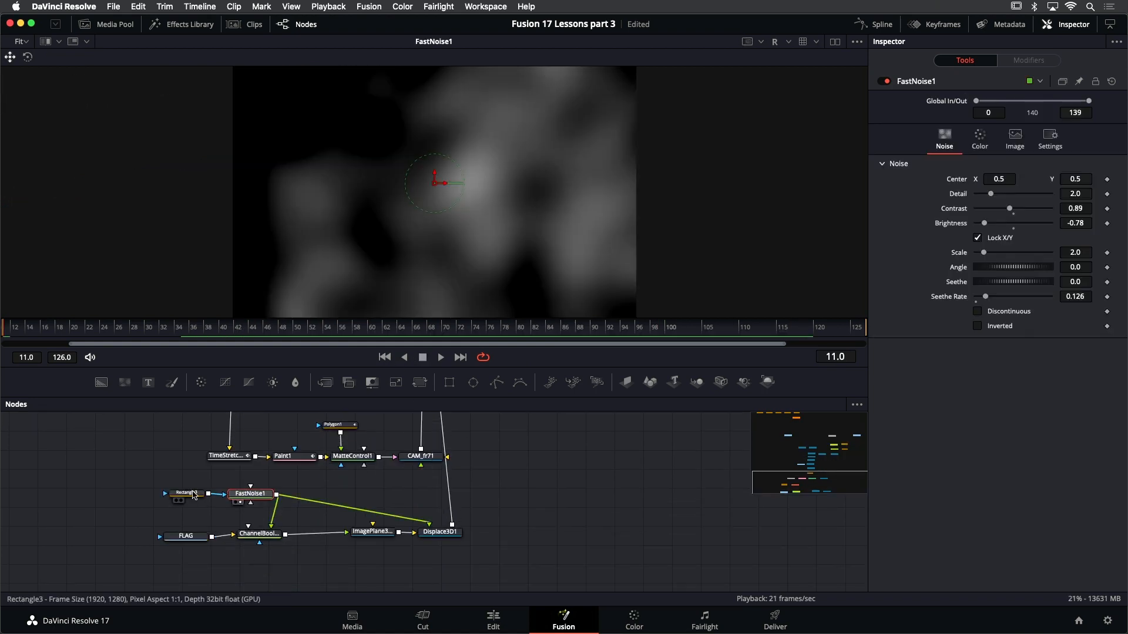
{"action": "left_click", "coordinate": [187, 493]}
{"action": "scroll", "coordinate": [424, 247], "scroll_direction": "down", "scroll_amount": 3}
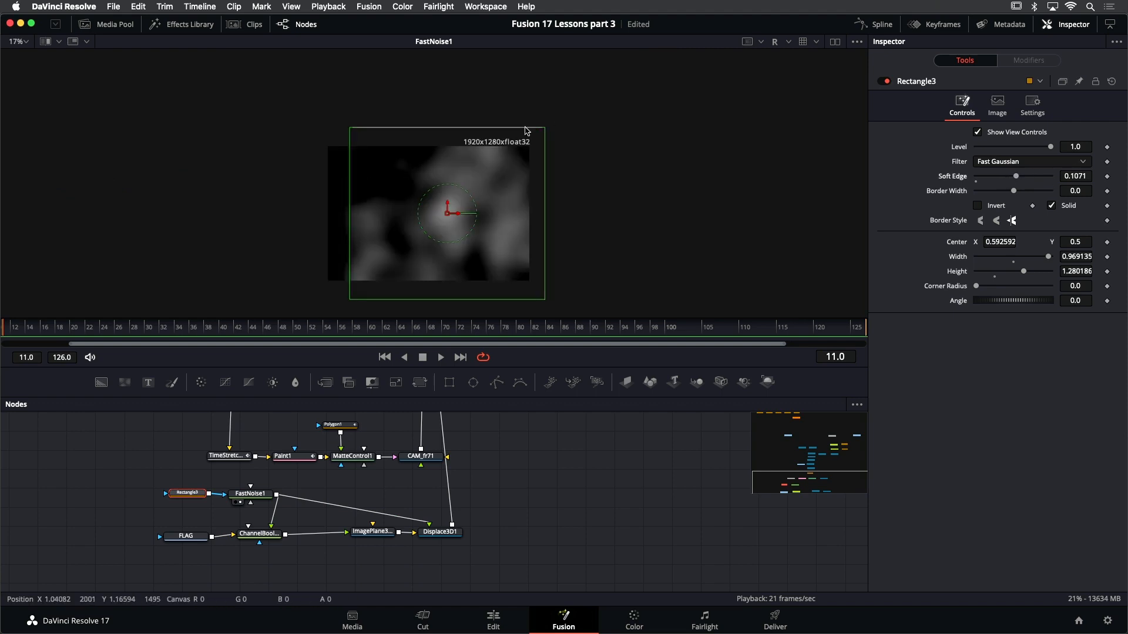
{"action": "left_click_drag", "start_coordinate": [517, 127], "coordinate": [523, 108]}
{"action": "left_click_drag", "start_coordinate": [546, 192], "coordinate": [561, 189]}
{"action": "left_click_drag", "start_coordinate": [458, 213], "coordinate": [471, 214]}
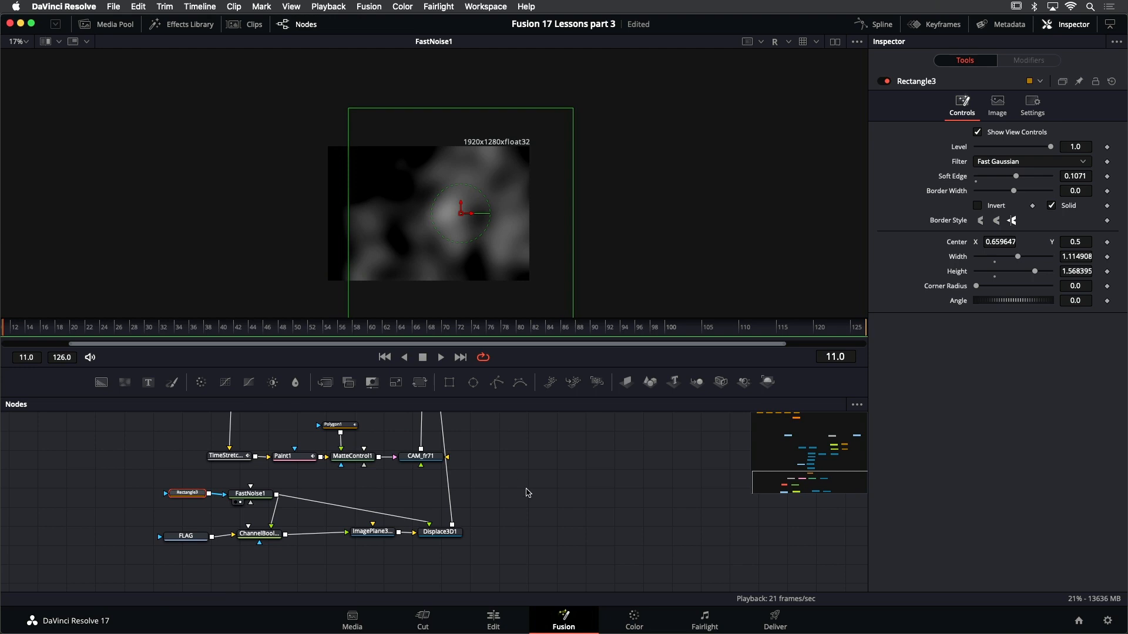
Display Merge3D1 in the viewer and play the animation to check the flag's ripple and its attachment to the boom
{"action": "scroll", "coordinate": [524, 495], "scroll_direction": "up", "scroll_amount": 6}
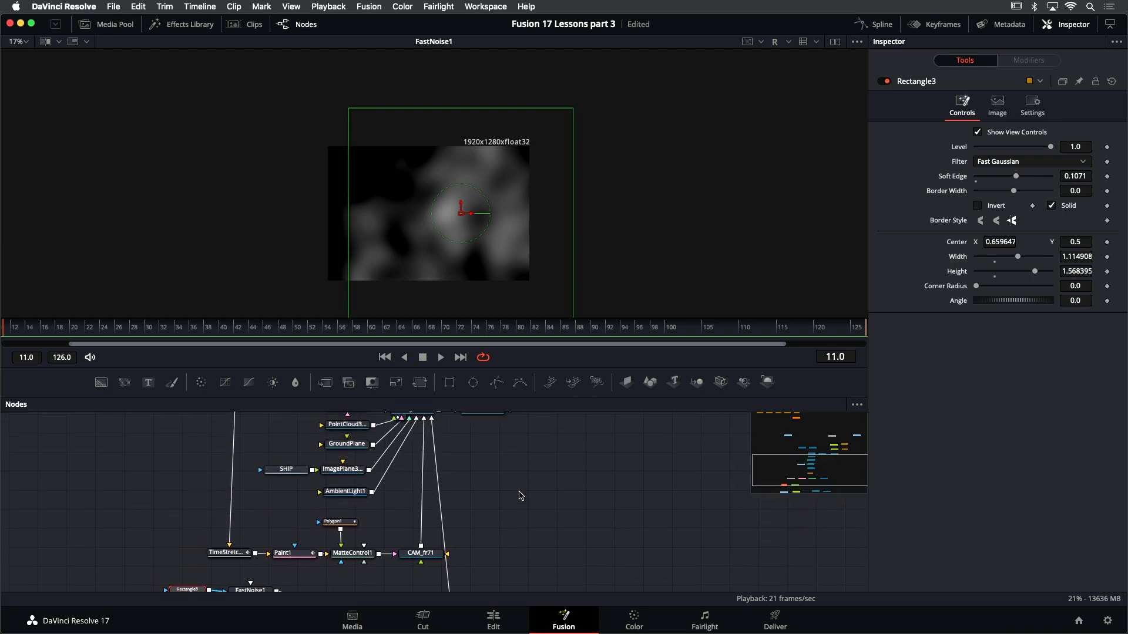
{"action": "scroll", "coordinate": [519, 495], "scroll_direction": "up", "scroll_amount": 2}
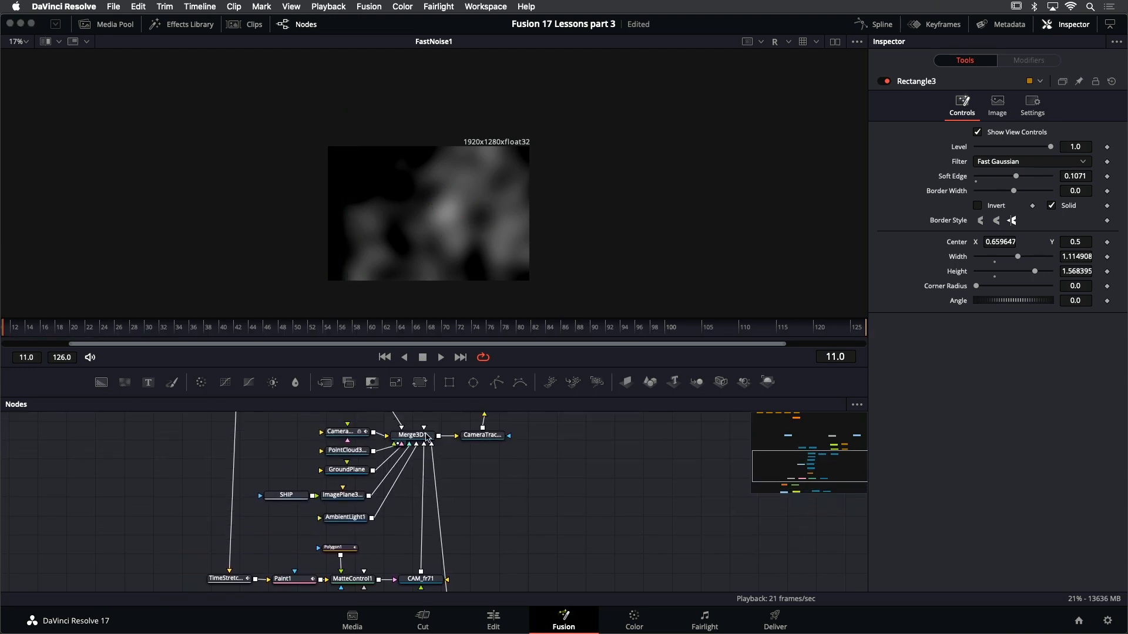
{"action": "left_click", "coordinate": [427, 438]}
{"action": "key", "text": "1"}
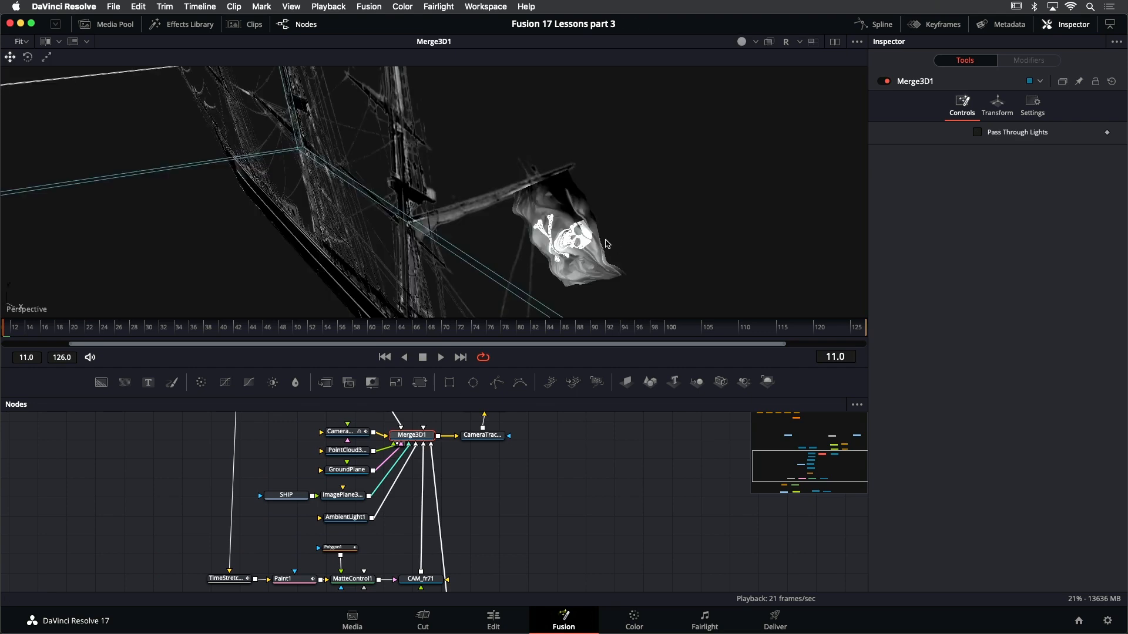
{"action": "left_click", "coordinate": [439, 358]}
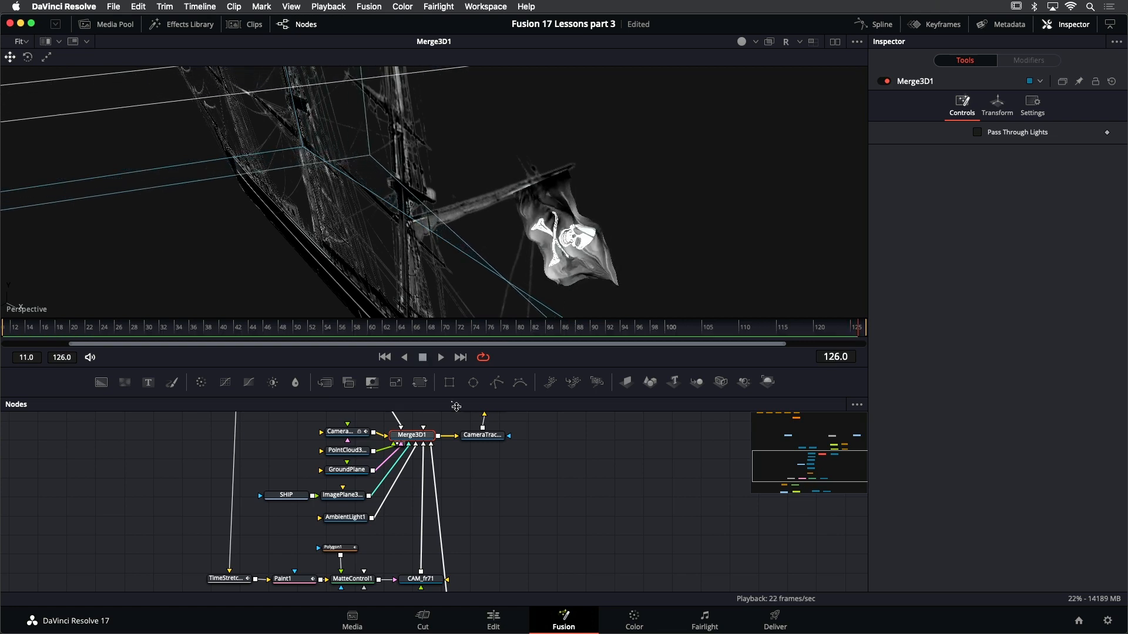
Display the Merge1 composite, examine the flag on the distant ship up close, and switch to the Edit page
{"action": "scroll", "coordinate": [581, 437], "scroll_direction": "up", "scroll_amount": 3}
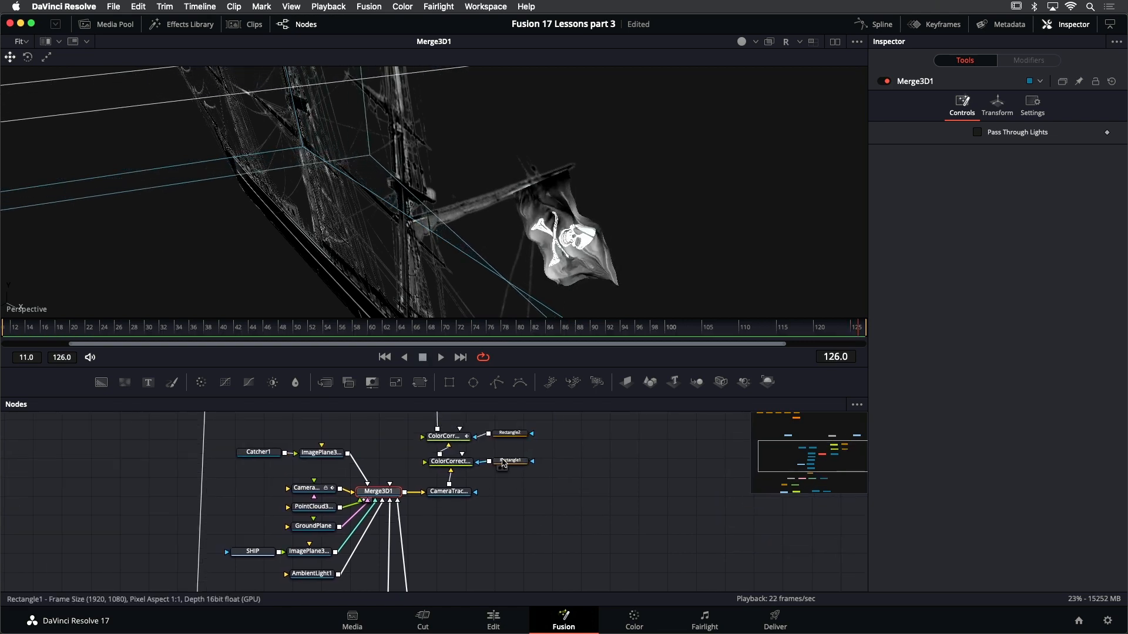
{"action": "scroll", "coordinate": [506, 508], "scroll_direction": "up", "scroll_amount": 5}
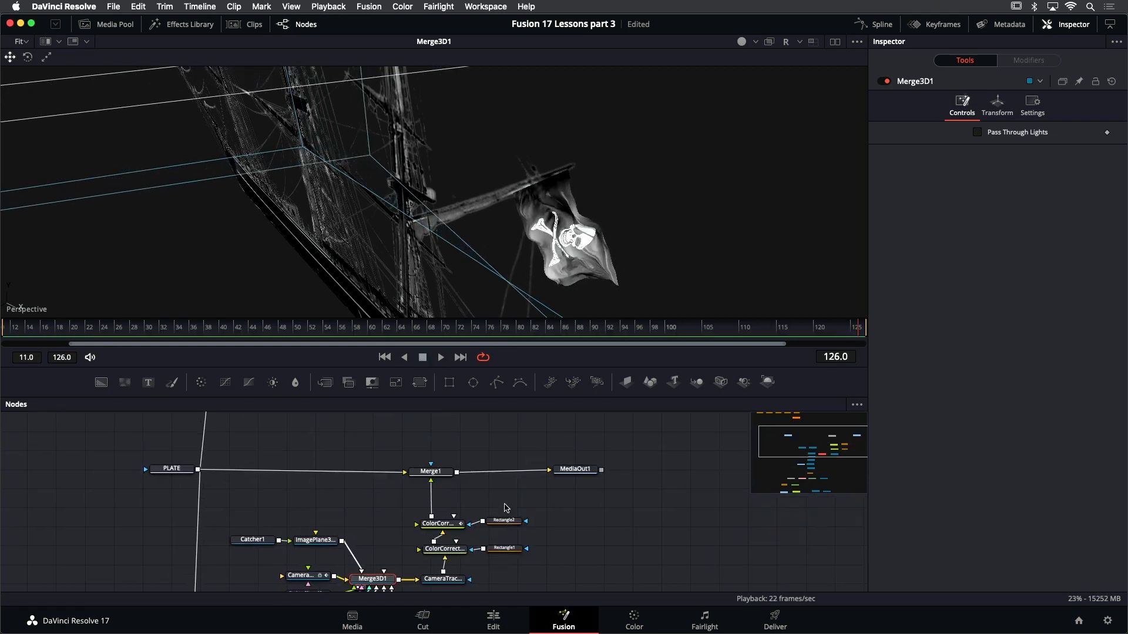
{"action": "left_click", "coordinate": [437, 474]}
{"action": "key", "text": "1"}
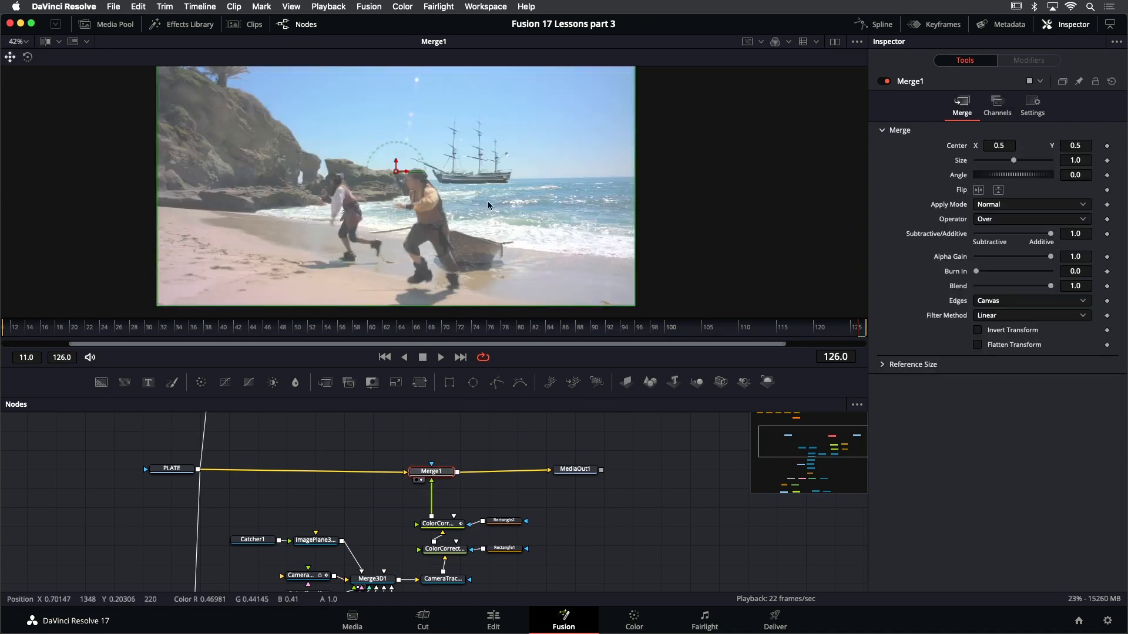
{"action": "scroll", "coordinate": [517, 164], "scroll_direction": "up", "scroll_amount": 8}
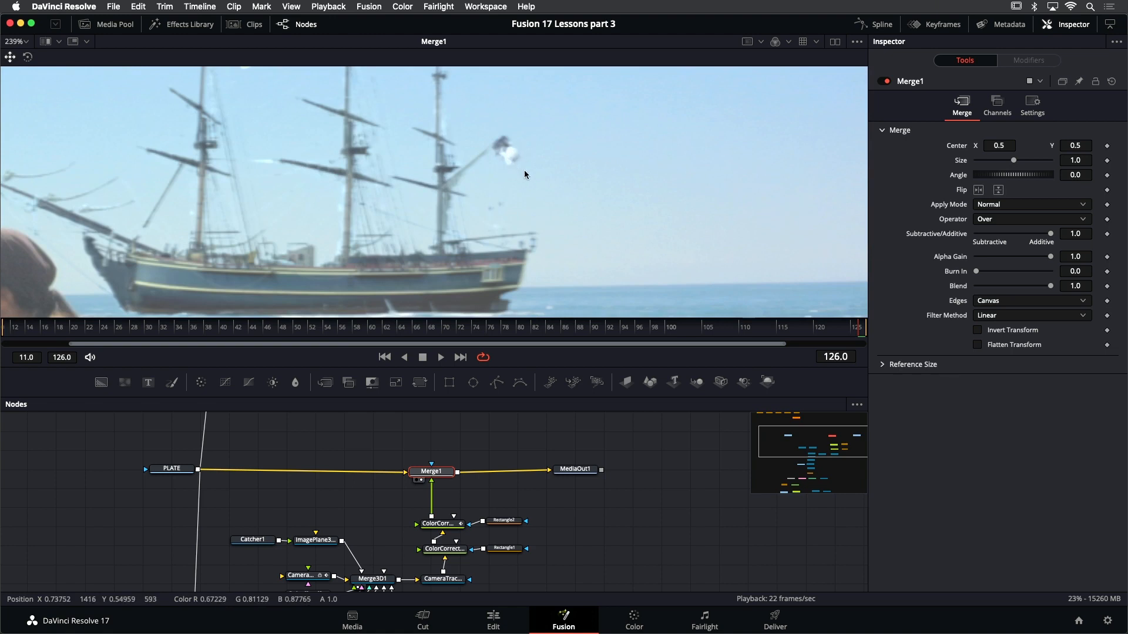
{"action": "scroll", "coordinate": [544, 177], "scroll_direction": "down", "scroll_amount": 6}
{"action": "scroll", "coordinate": [531, 167], "scroll_direction": "up", "scroll_amount": 4}
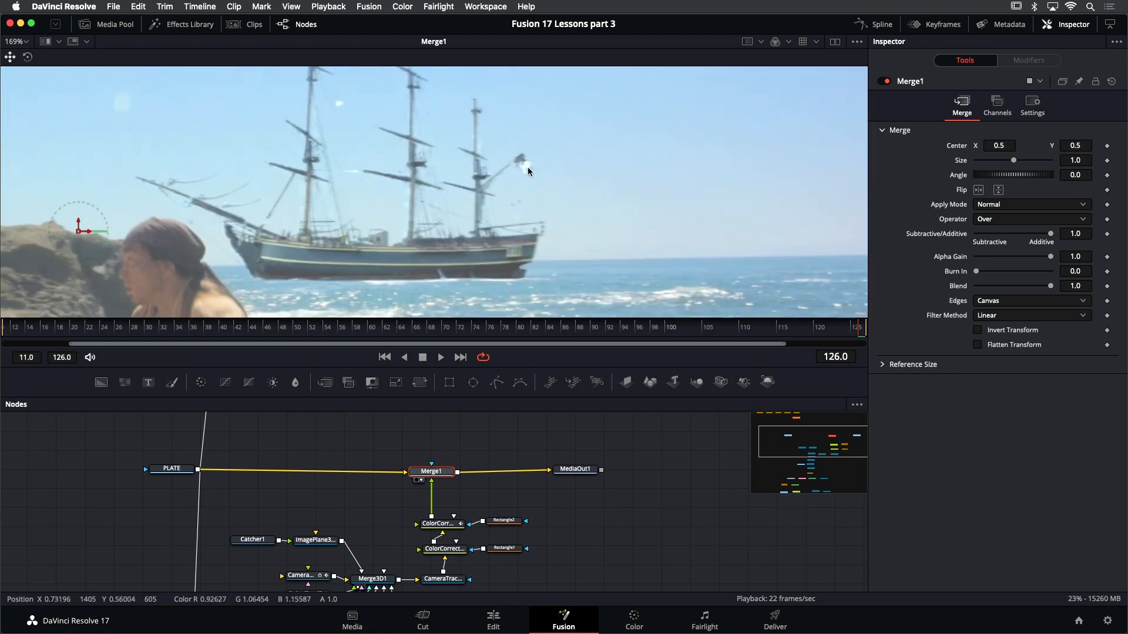
{"action": "scroll", "coordinate": [549, 200], "scroll_direction": "down", "scroll_amount": 3}
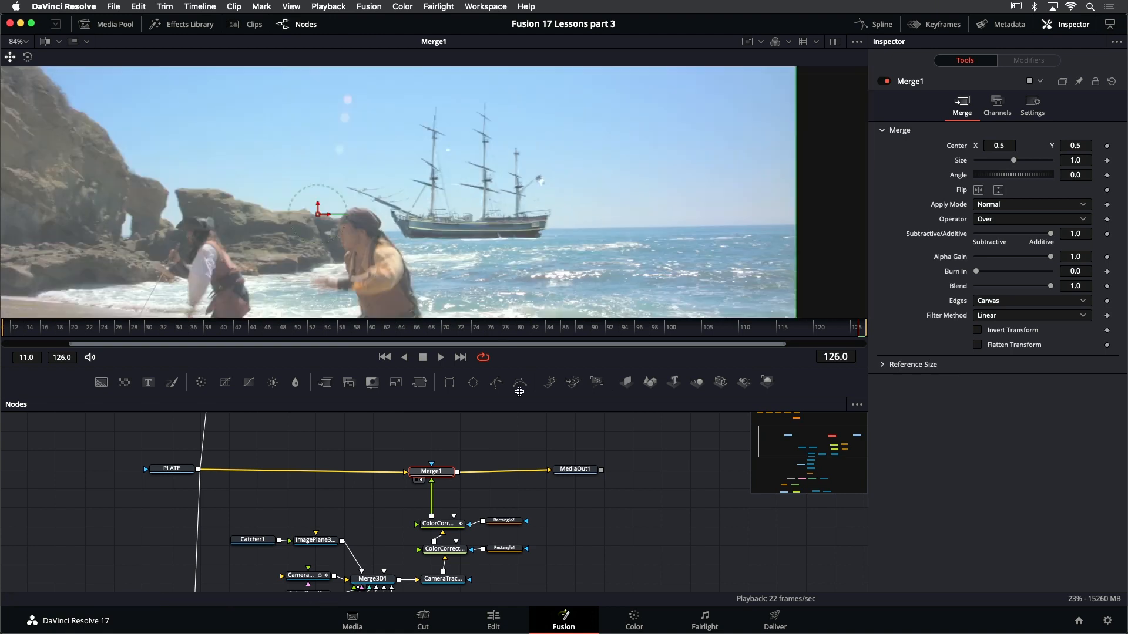
{"action": "left_click", "coordinate": [492, 617]}
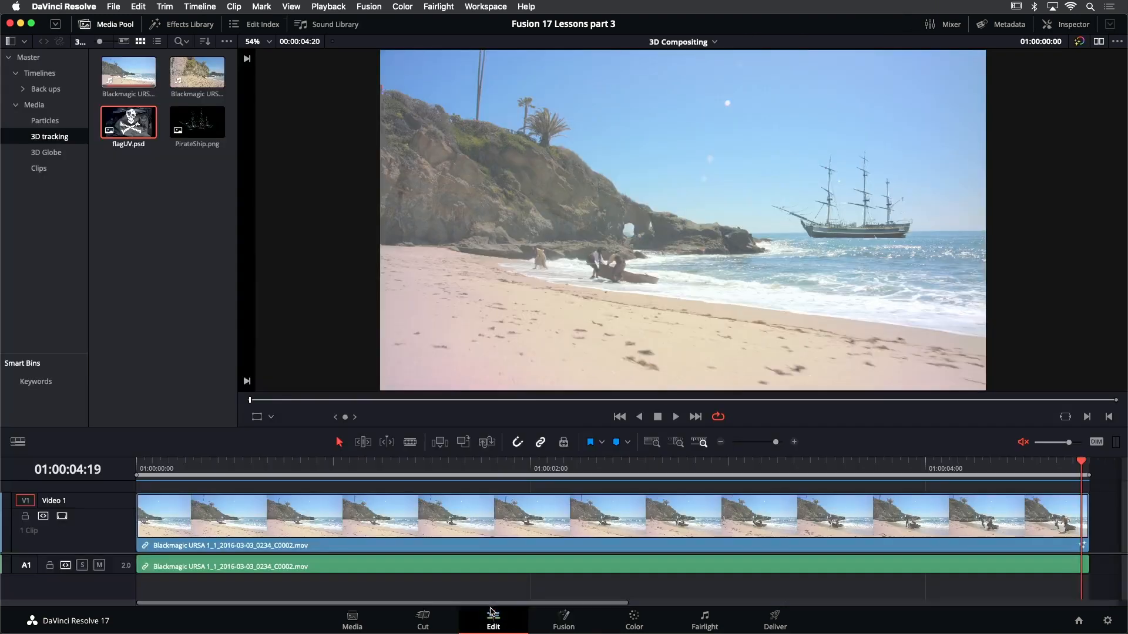